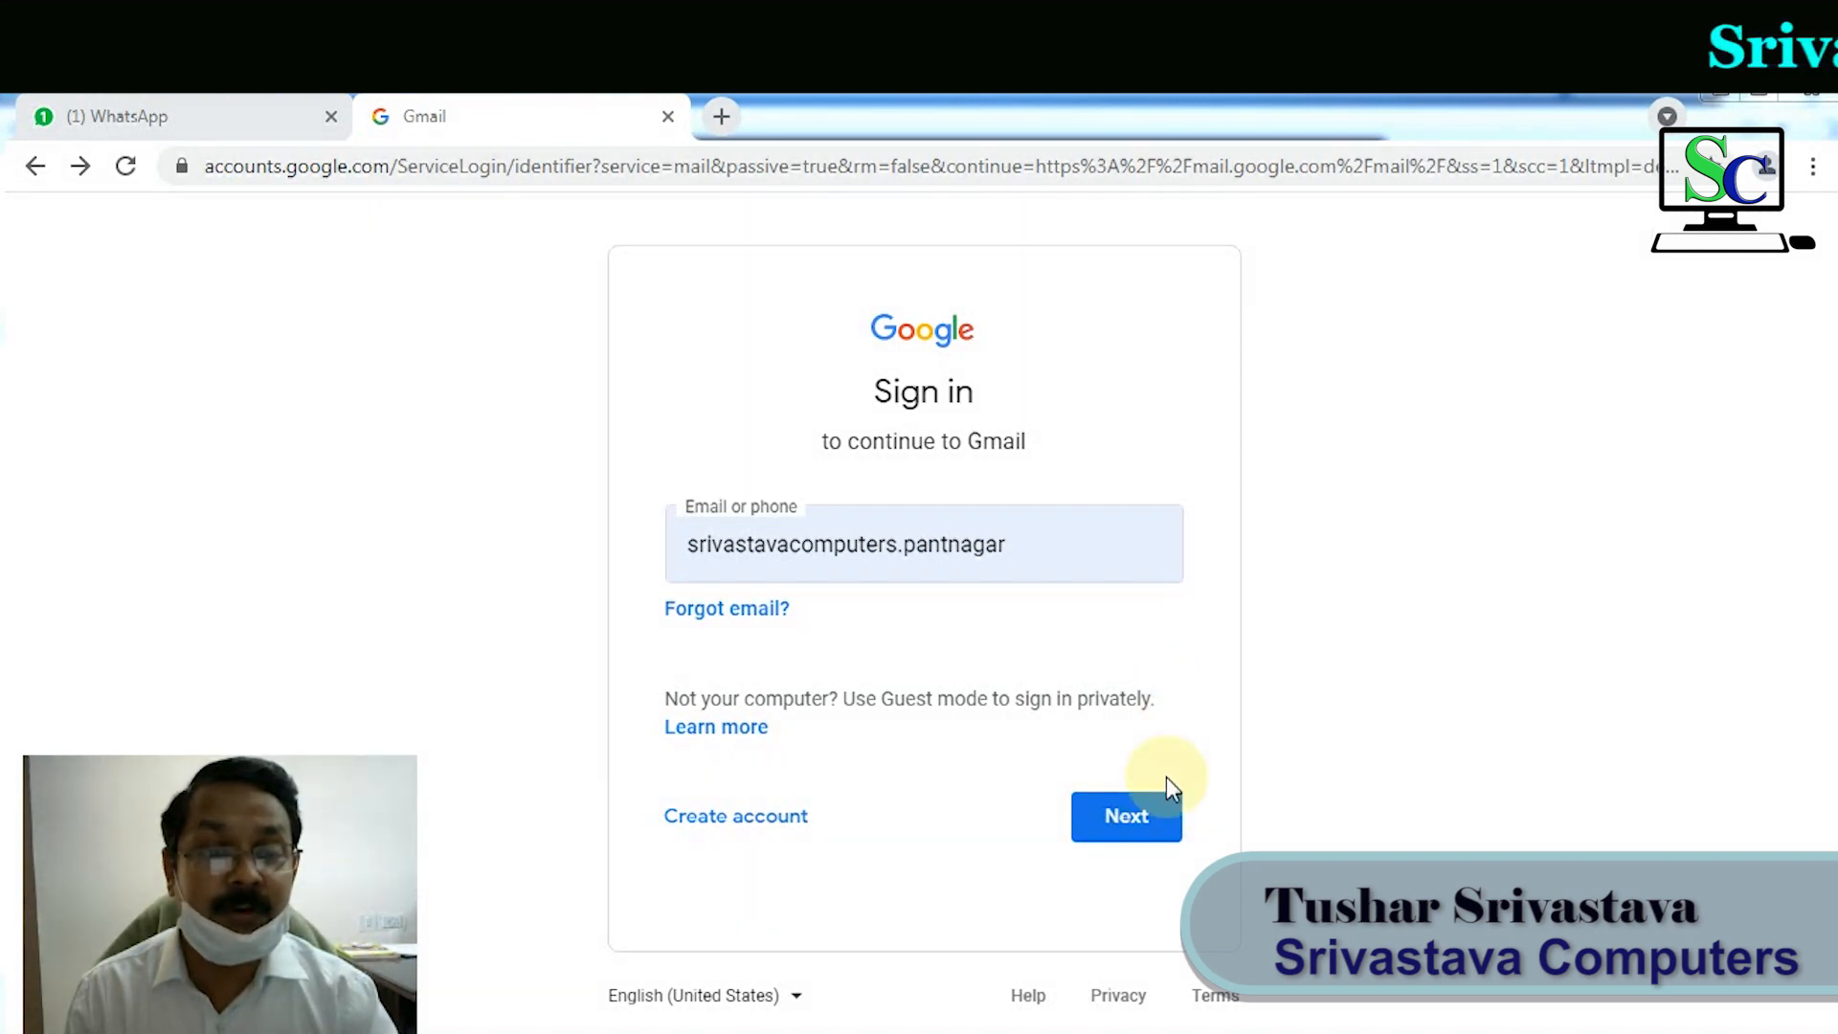
Step: Enter the account password and finish signing in to reach the Gmail inbox
{"action": "left_click", "coordinate": [1152, 829]}
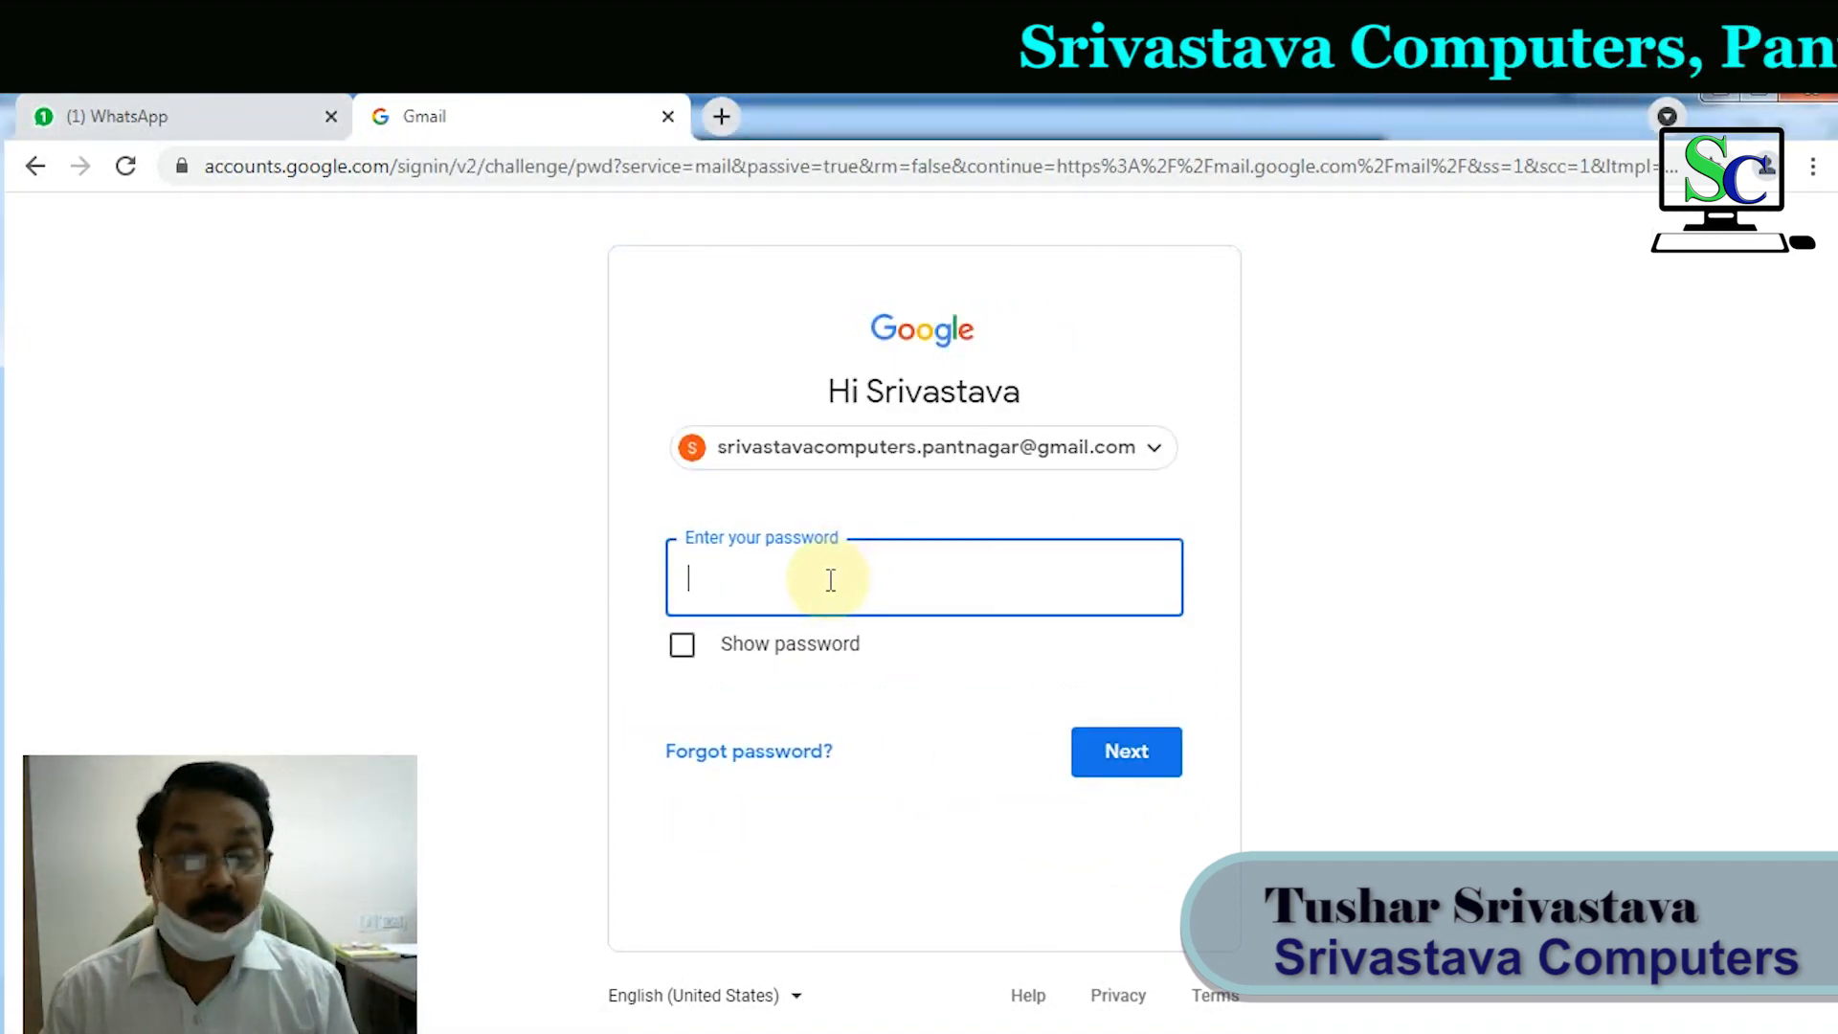
{"action": "type", "text": "******************"}
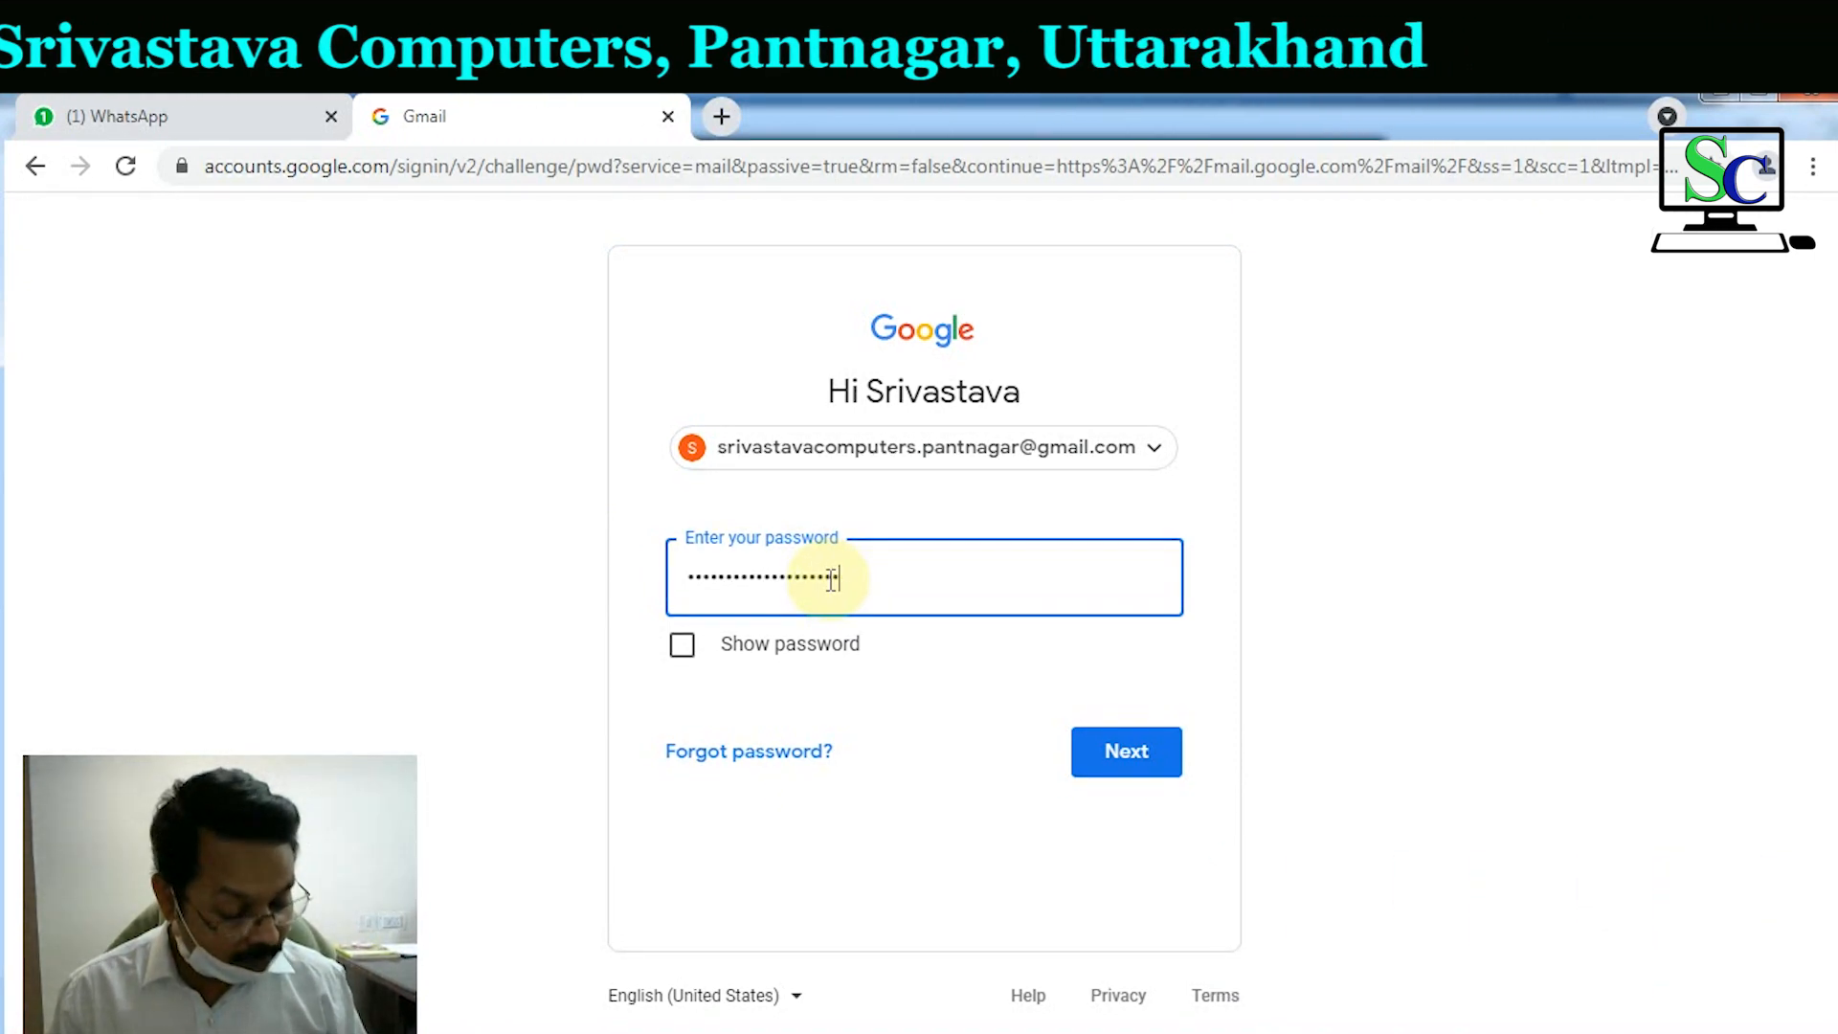
{"action": "type", "text": "*"}
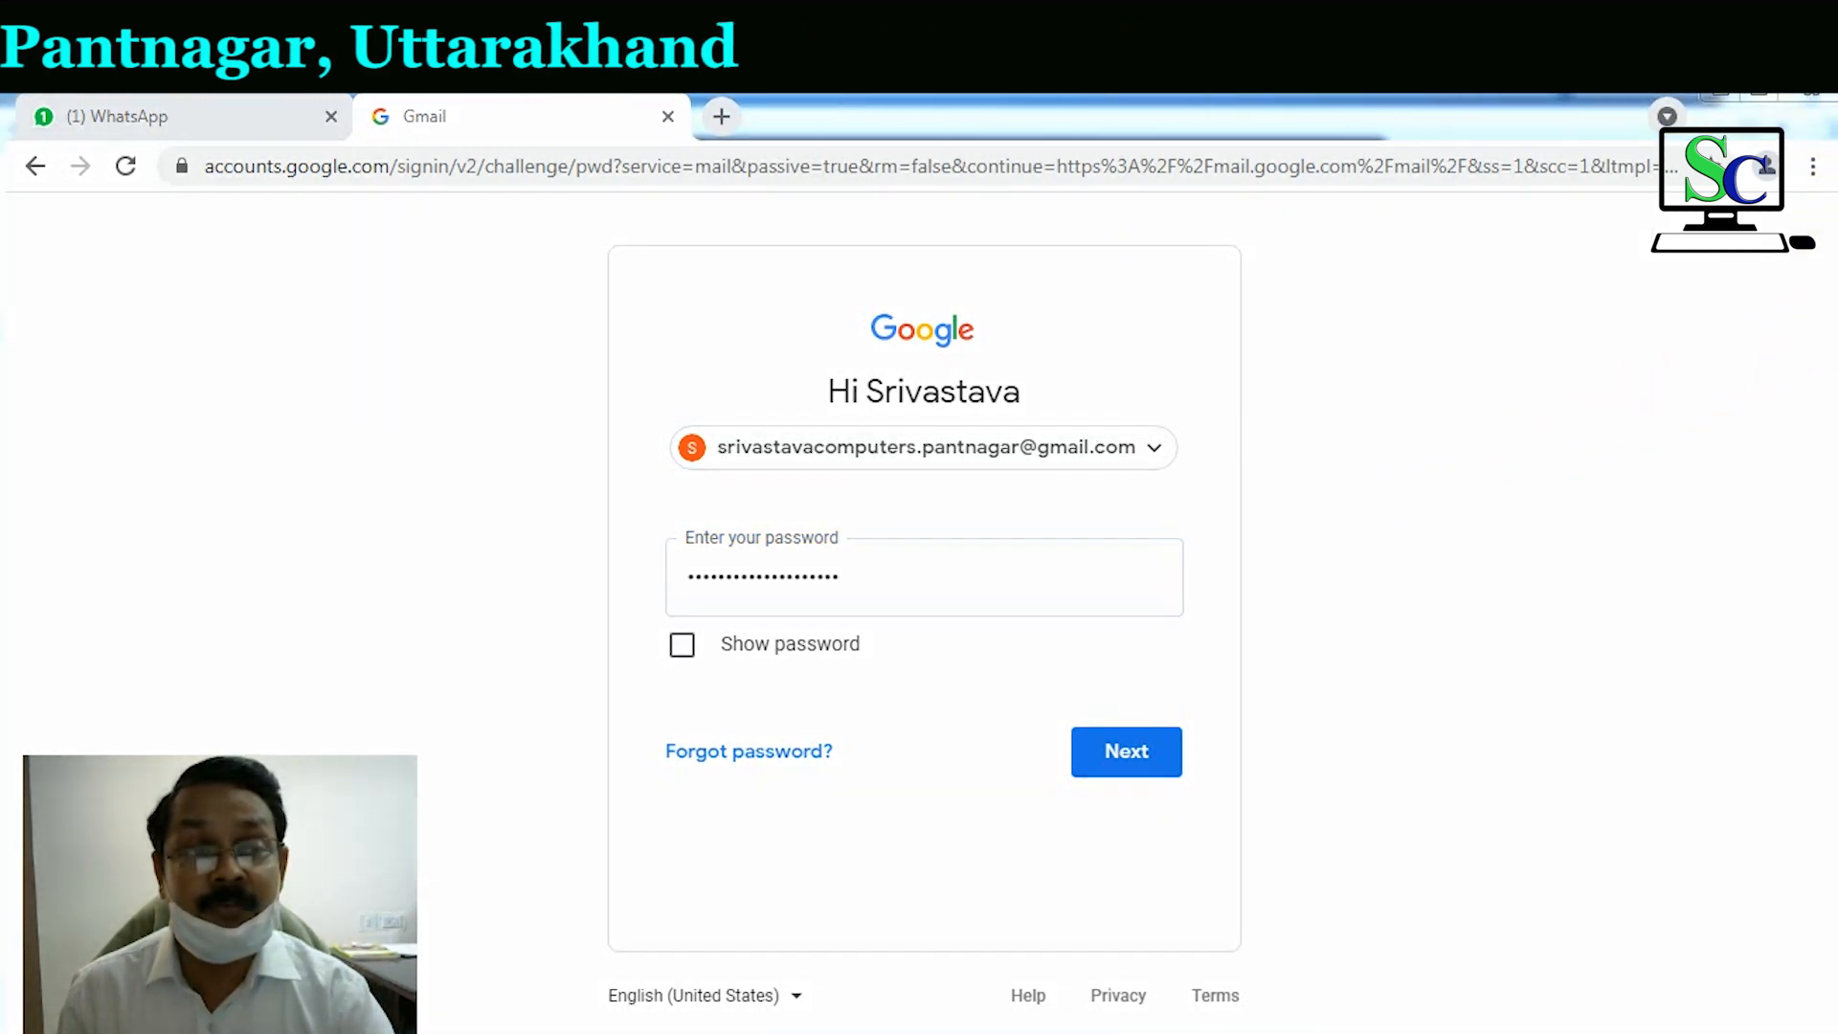
{"action": "left_click_drag", "start_coordinate": [705, 571], "coordinate": [1025, 628]}
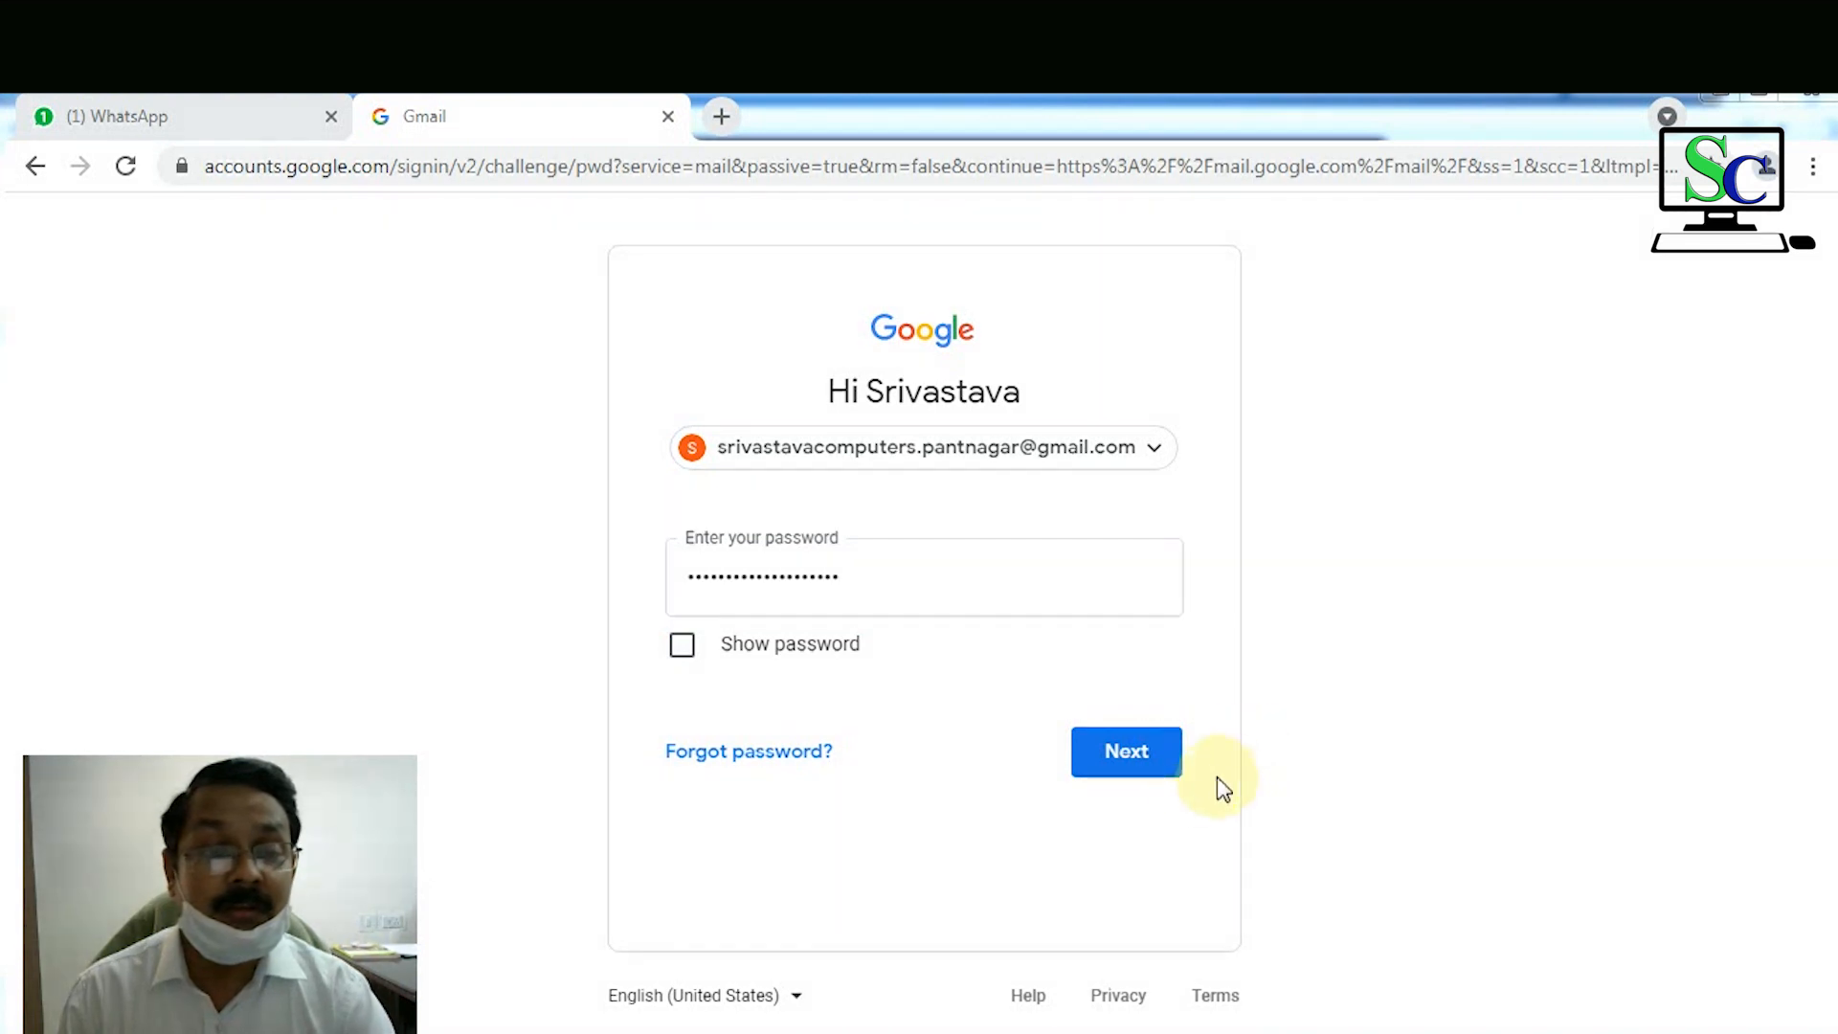
{"action": "left_click", "coordinate": [1129, 758]}
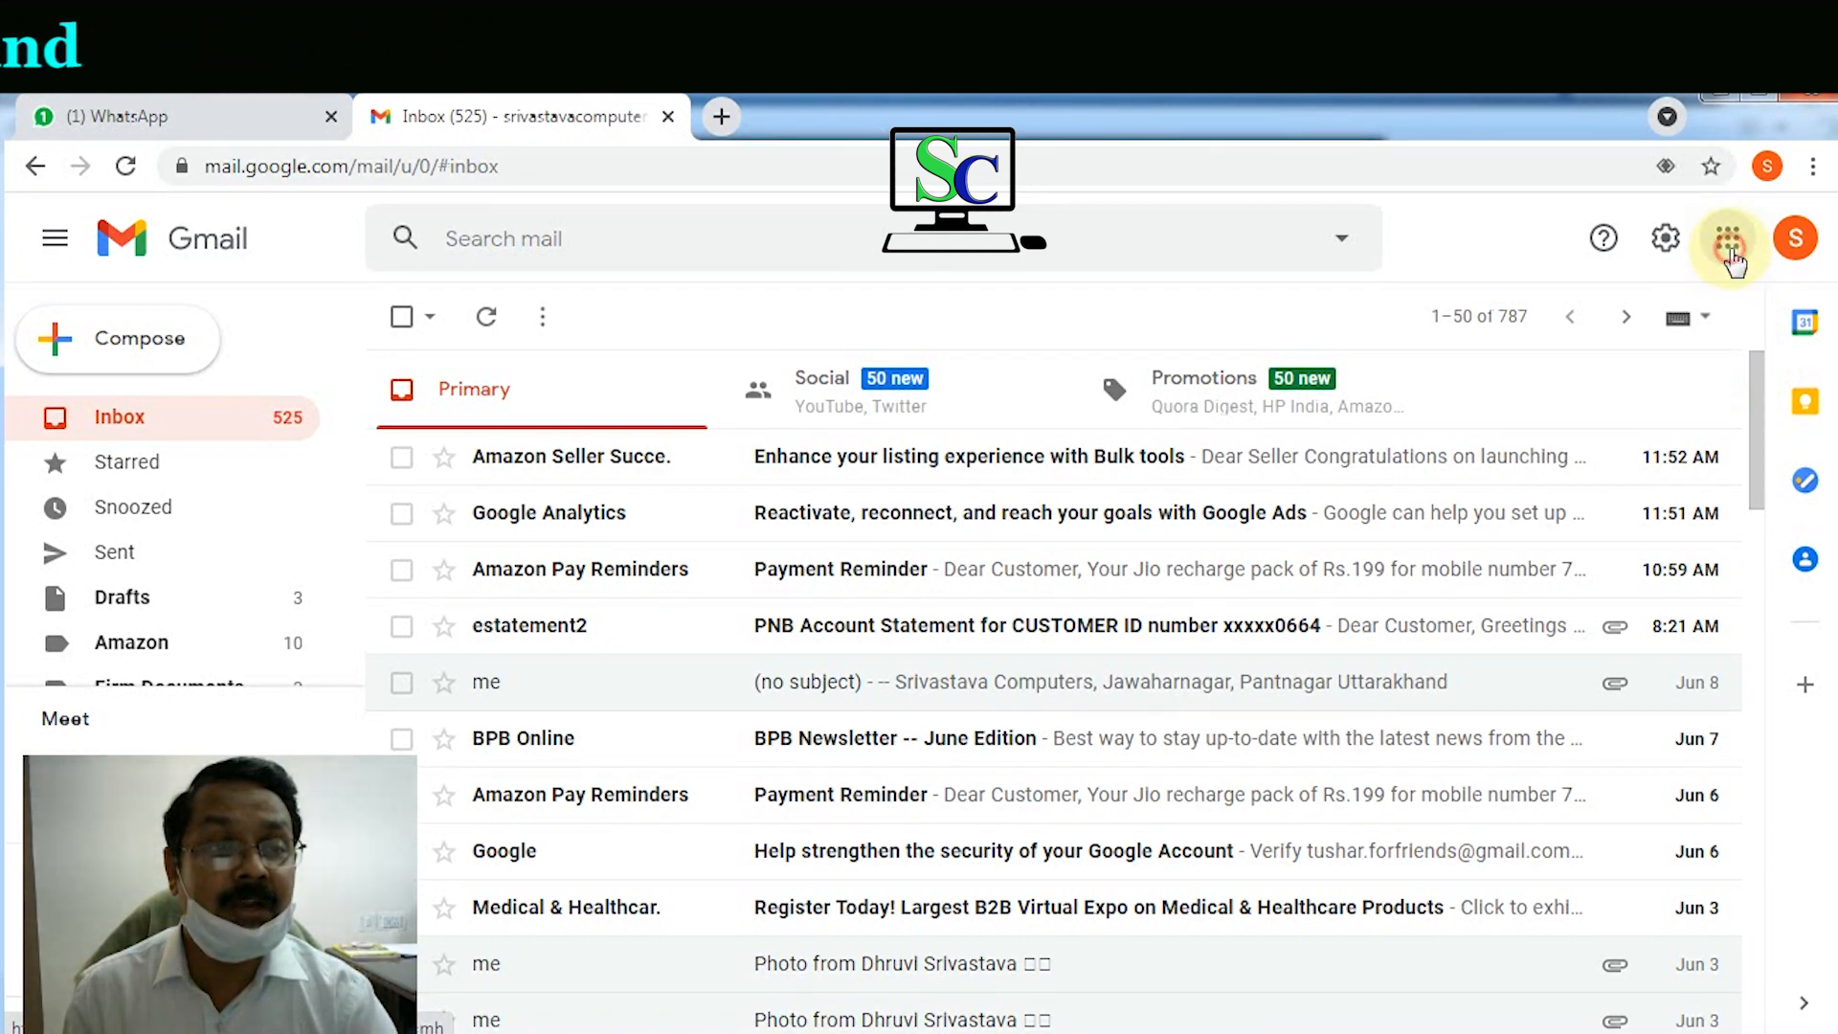
Step: Launch Google Forms in a new tab from Gmail's Google apps grid
{"action": "left_click", "coordinate": [1729, 245]}
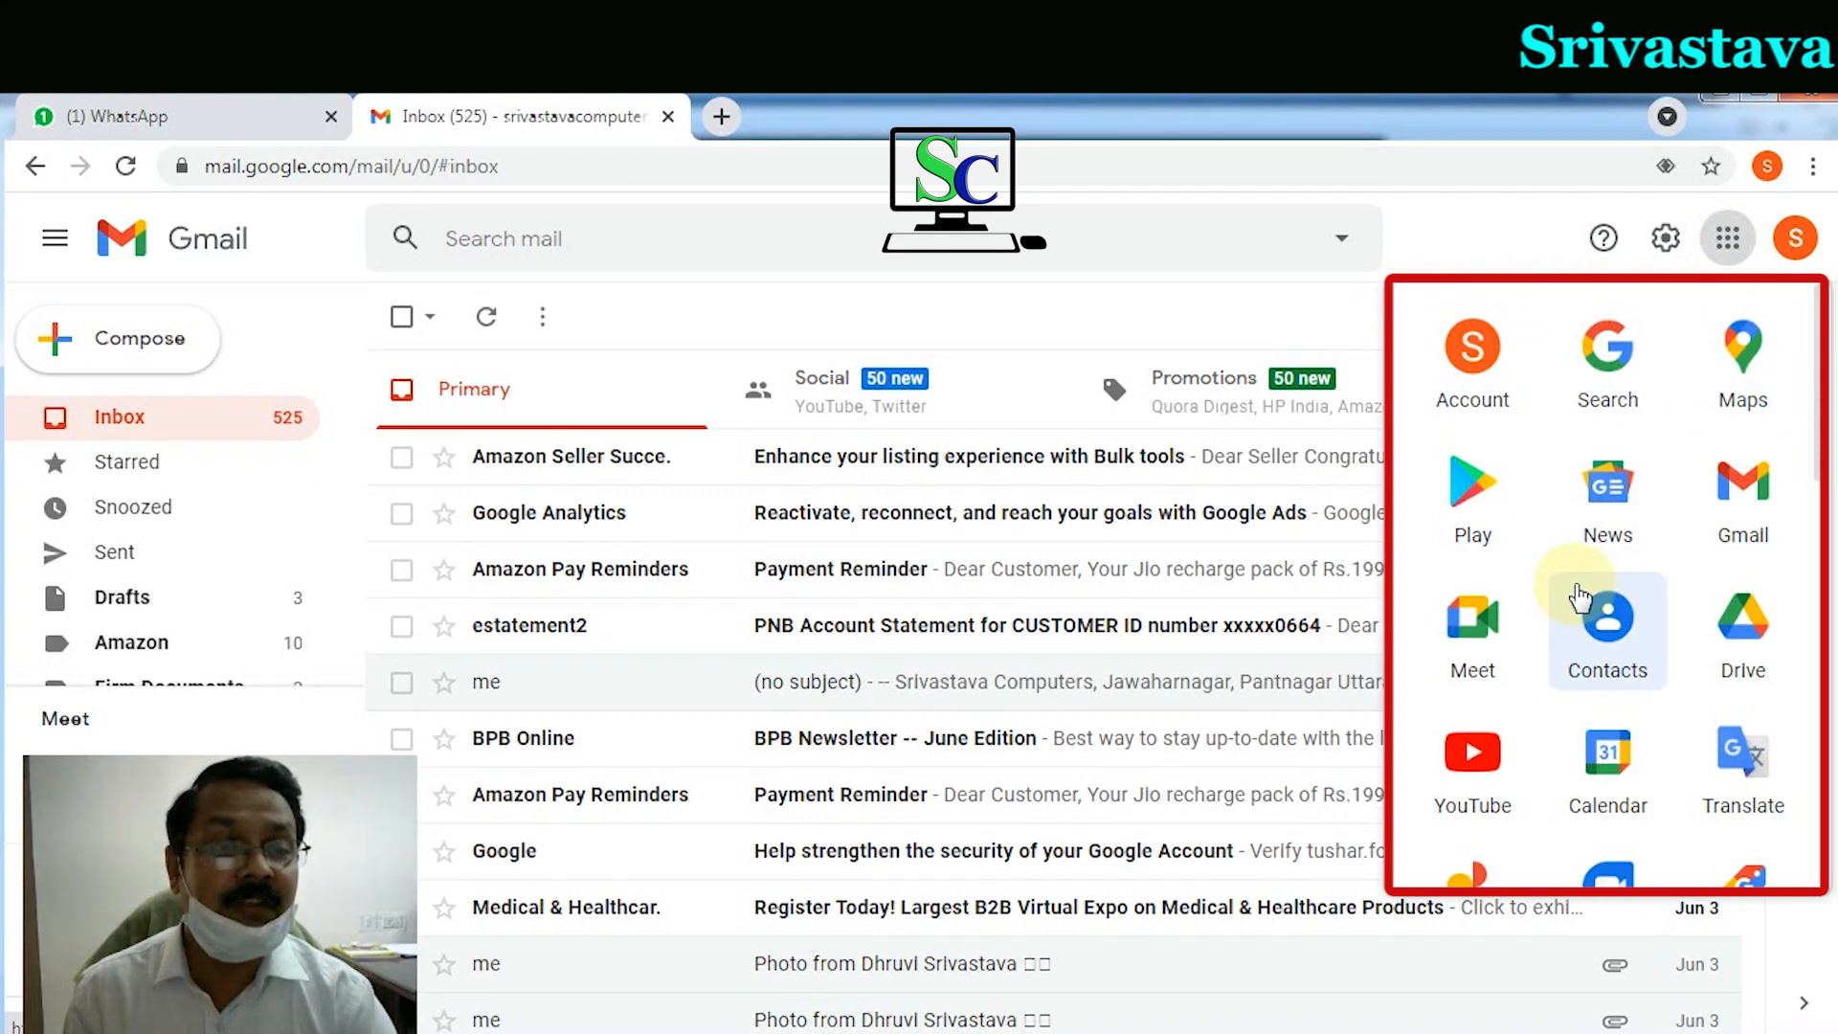
{"action": "scroll", "coordinate": [1579, 598], "scroll_direction": "down", "scroll_amount": 9}
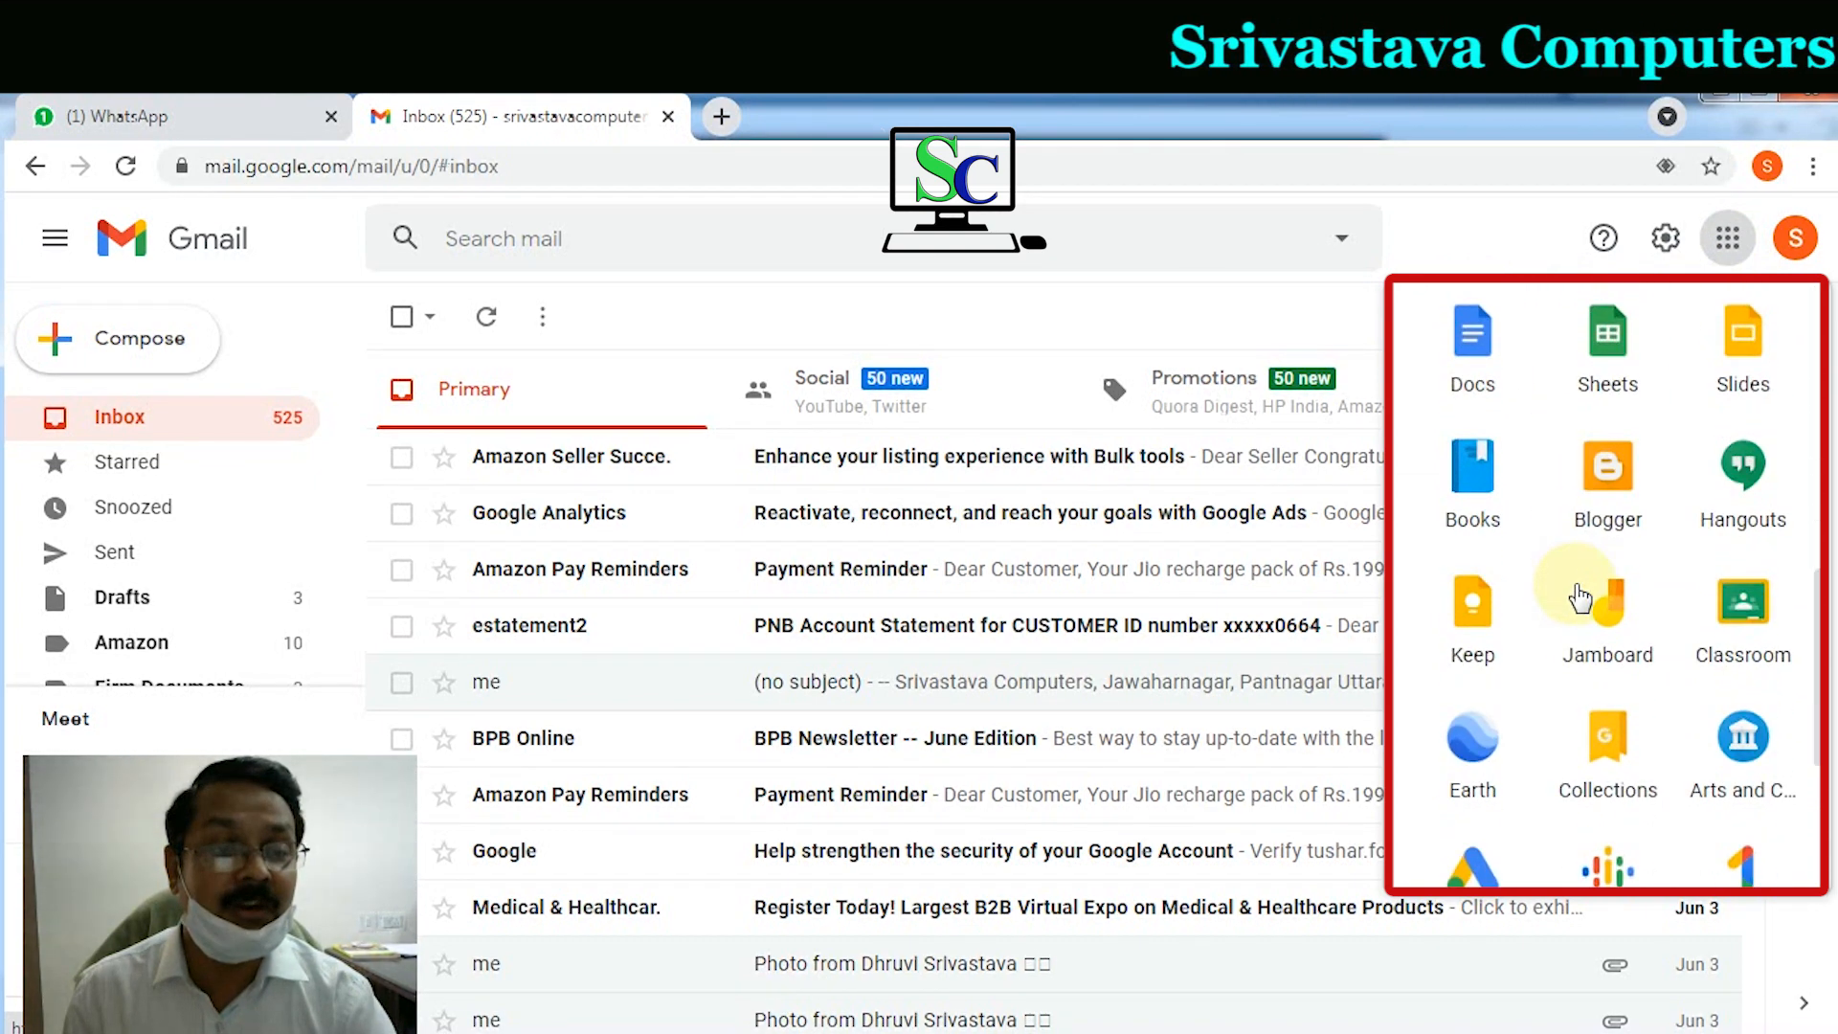
{"action": "scroll", "coordinate": [1579, 593], "scroll_direction": "down", "scroll_amount": 4}
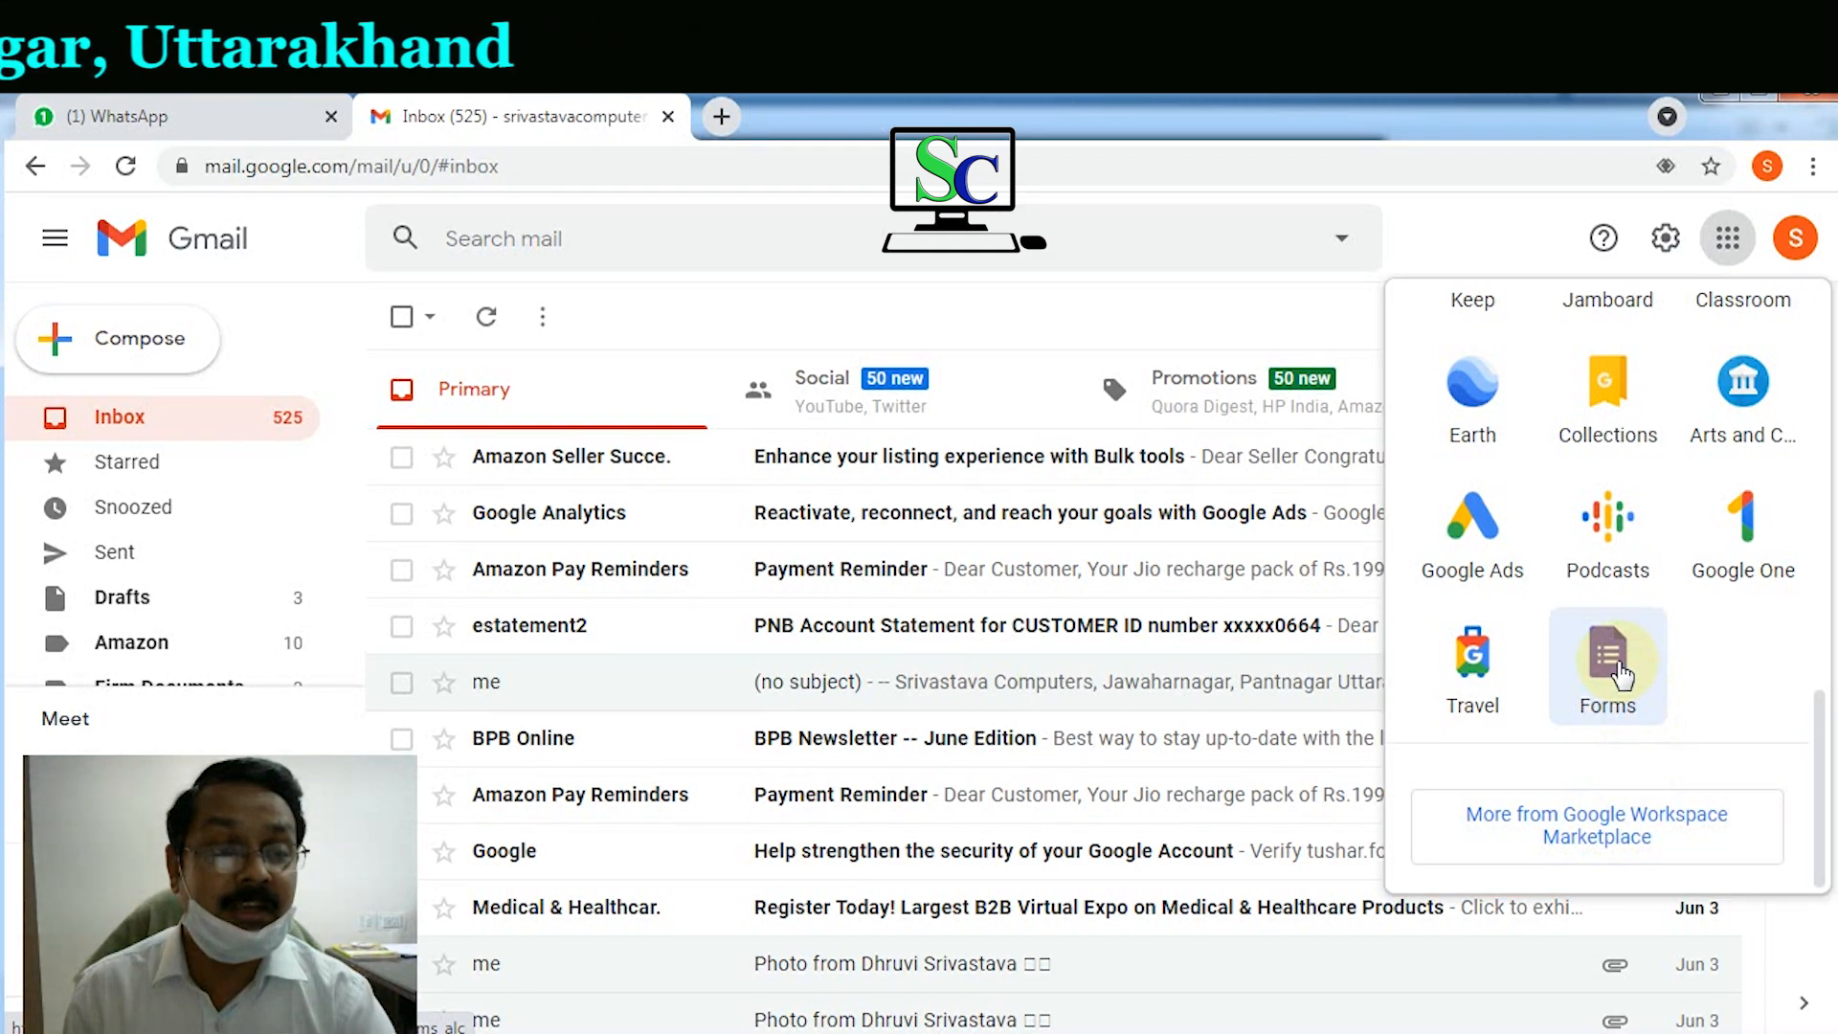
{"action": "left_click", "coordinate": [1620, 675]}
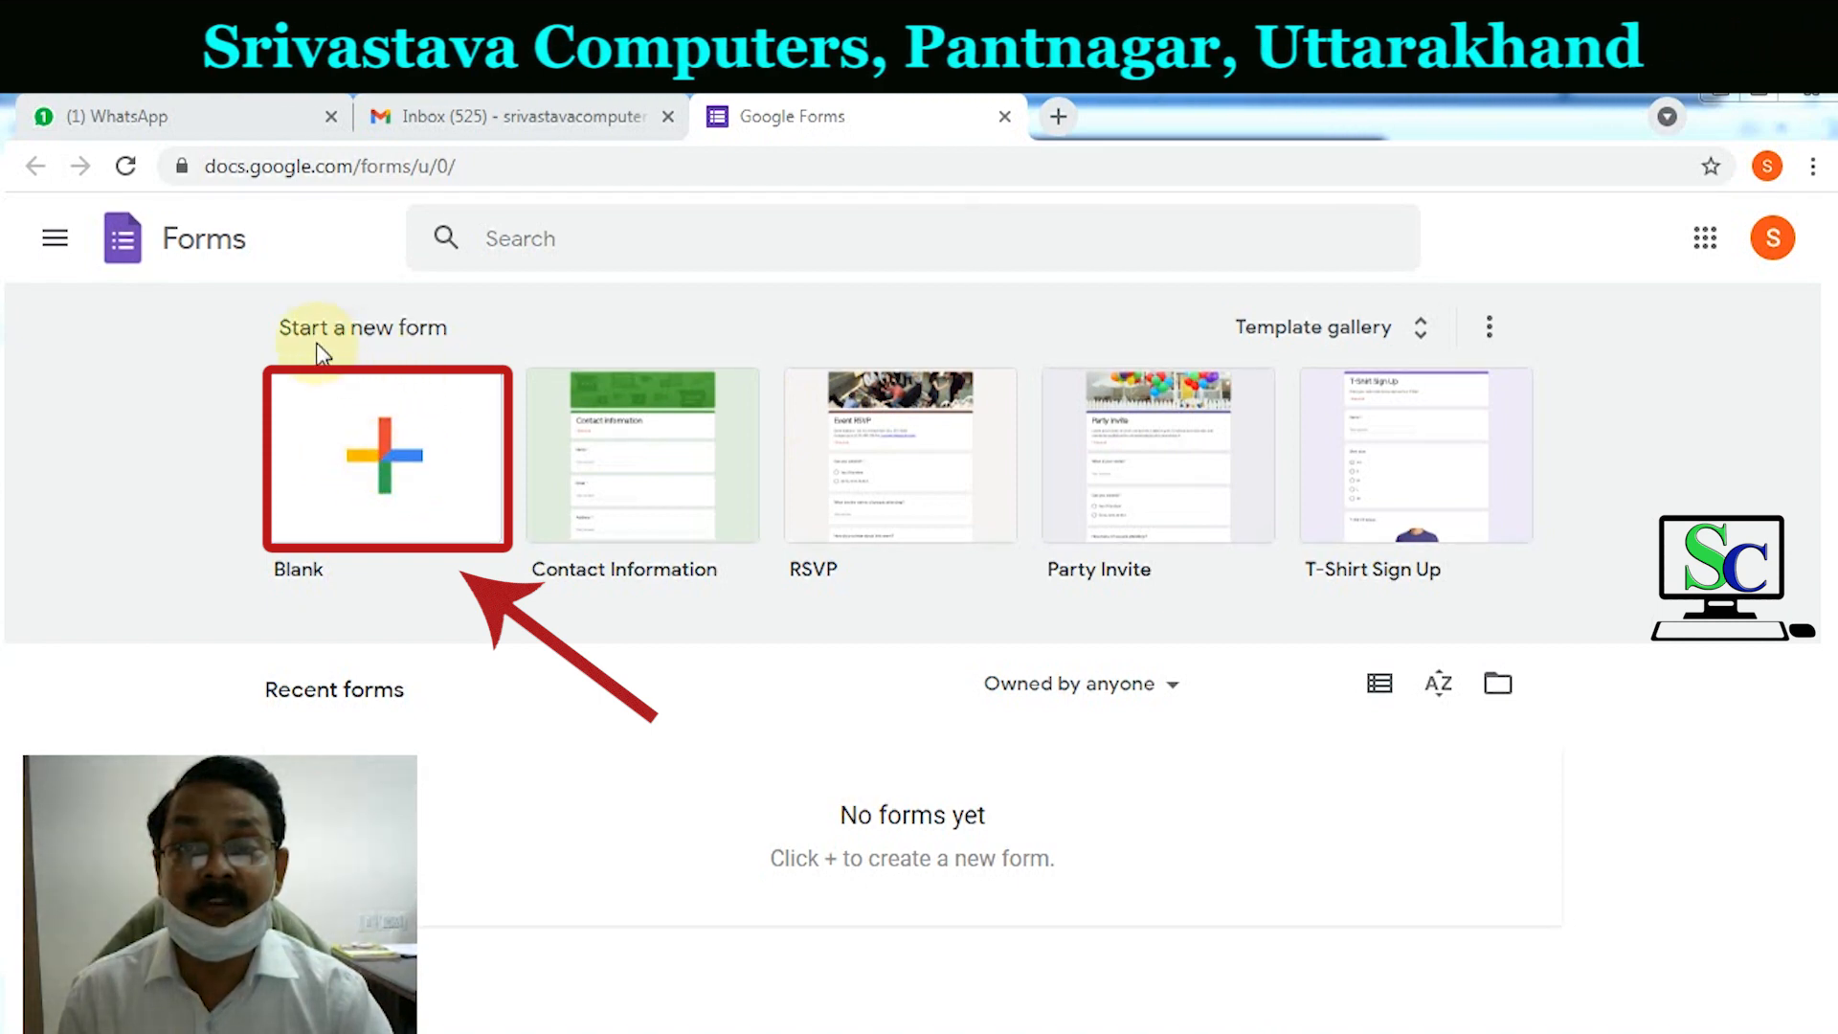
Step: Start a blank form and type the title 'fundamentals of computer science'
{"action": "left_click", "coordinate": [414, 505]}
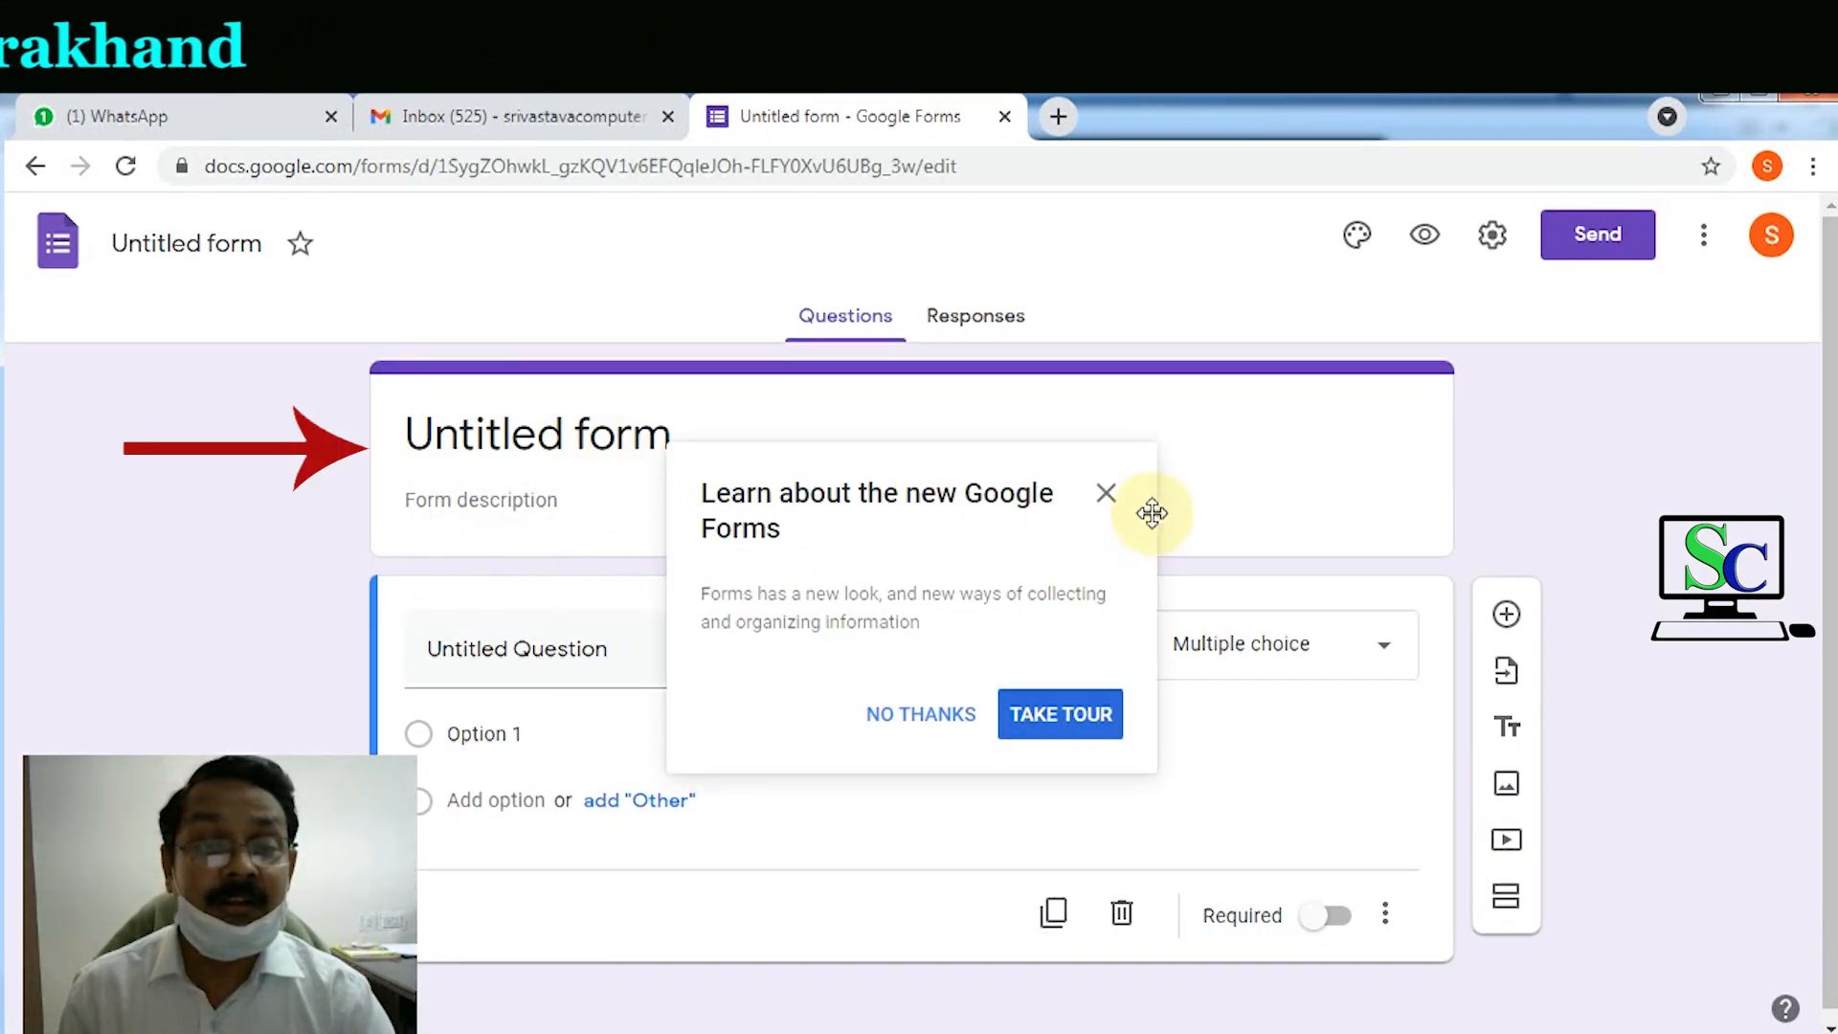
{"action": "left_click", "coordinate": [1105, 495]}
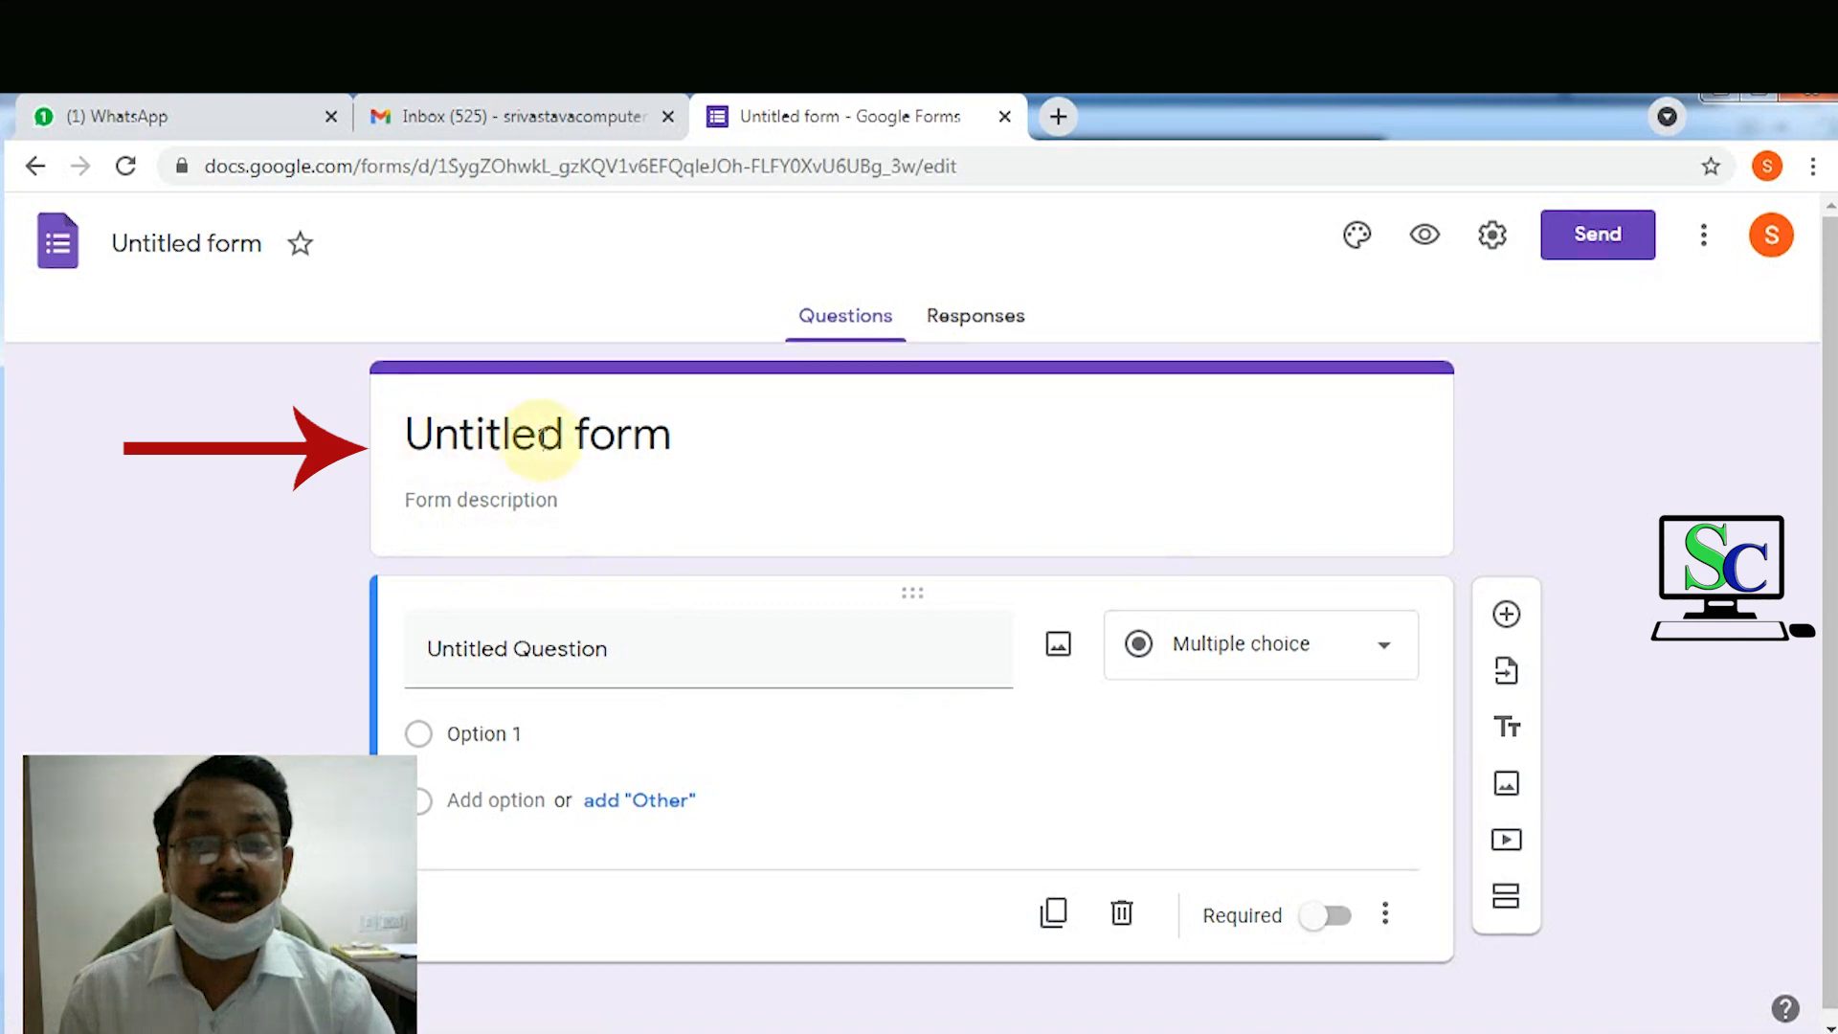
{"action": "left_click", "coordinate": [667, 436]}
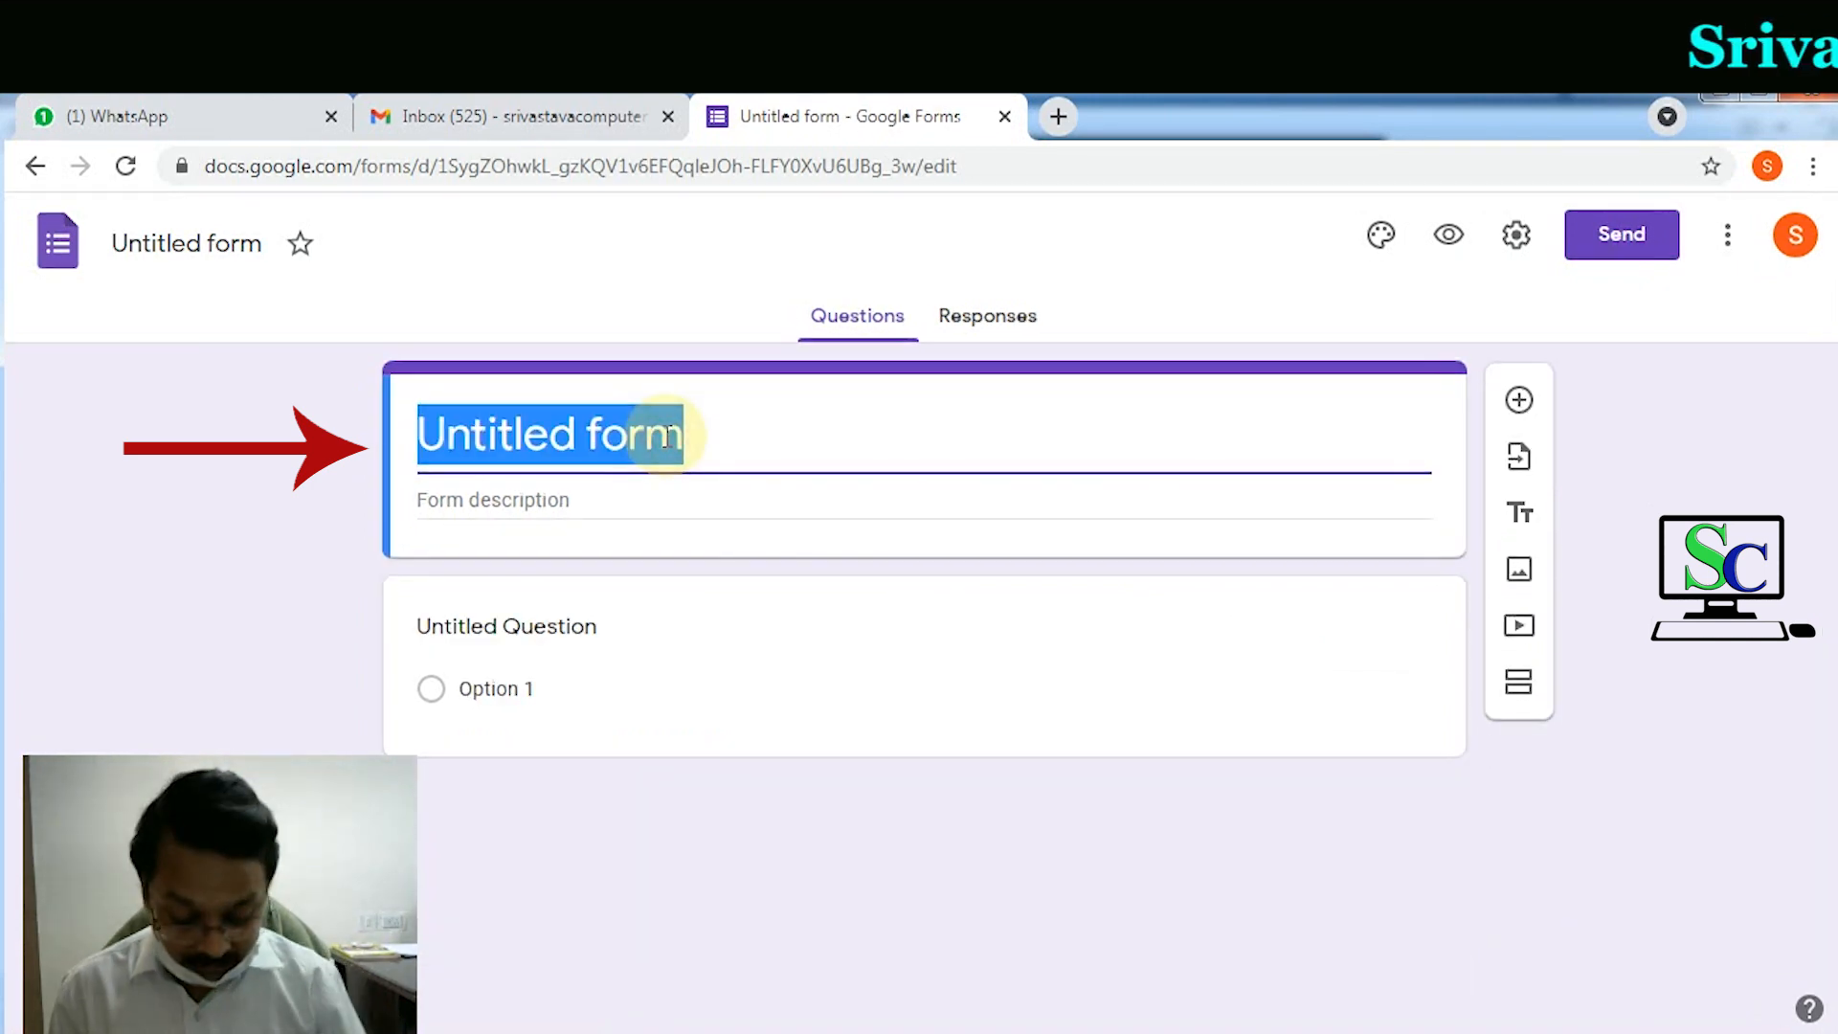
{"action": "type", "text": "fundamental"}
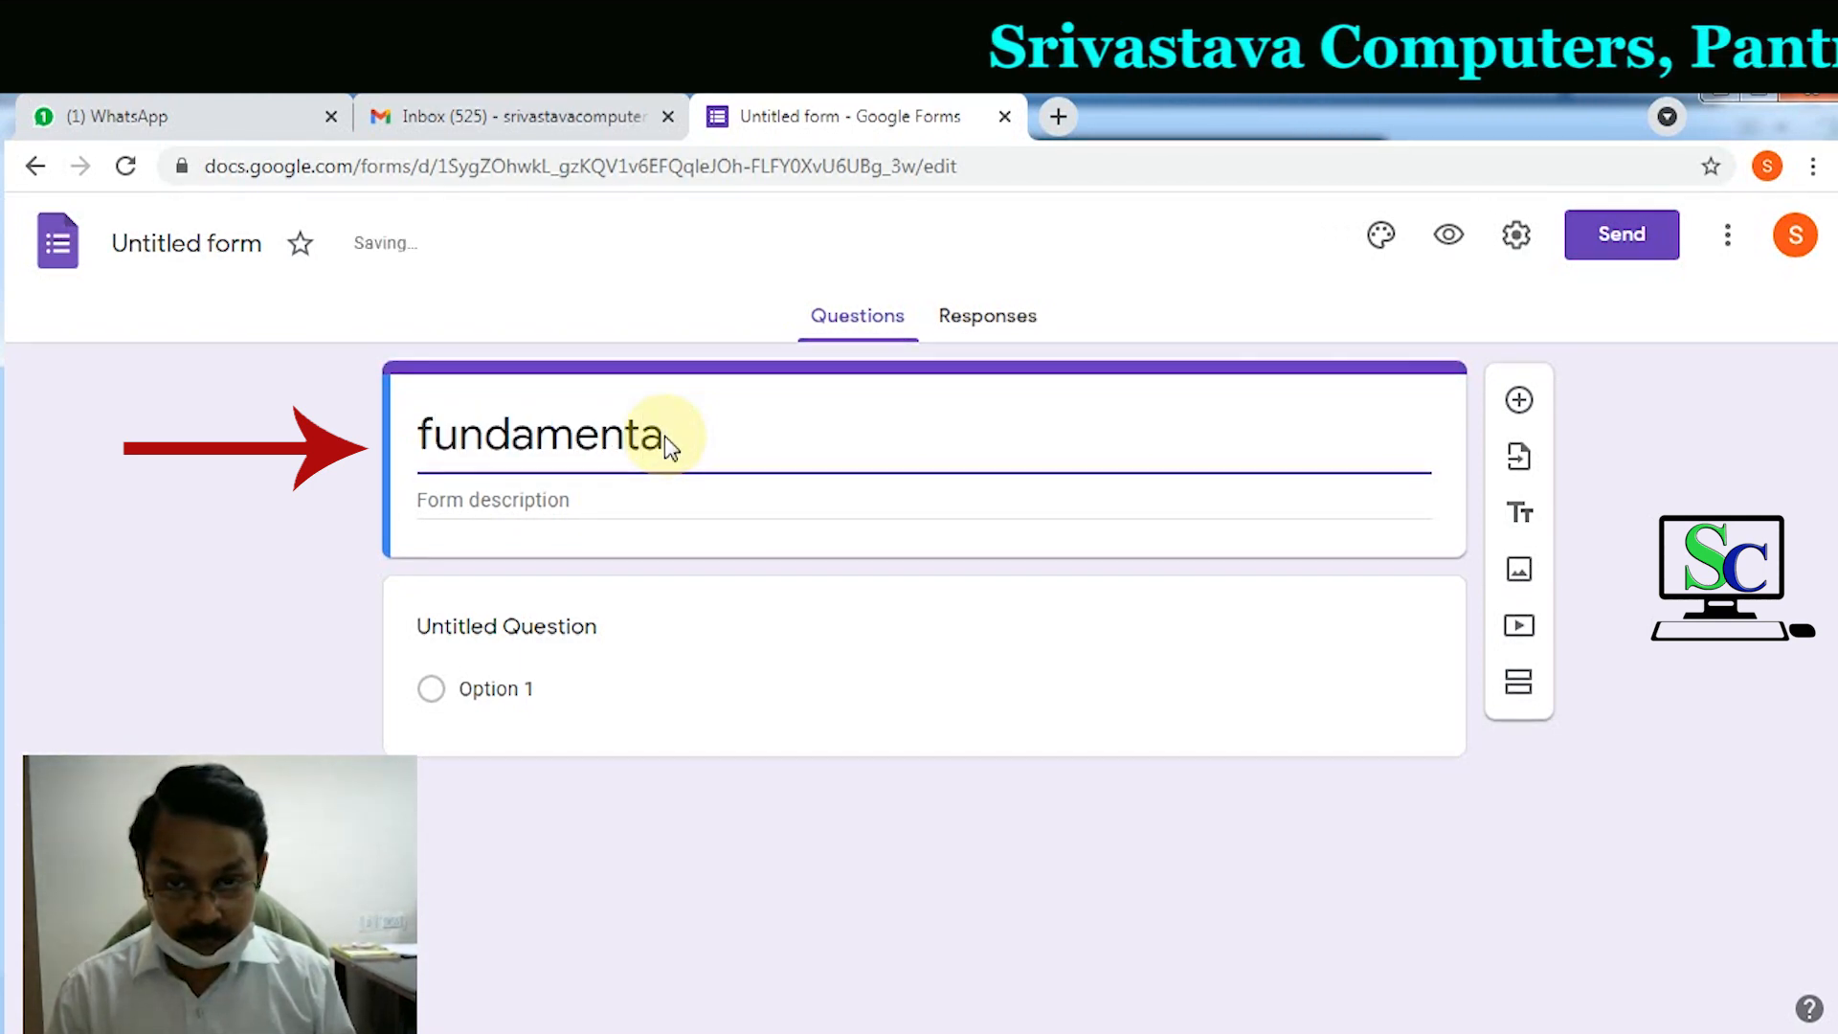
{"action": "type", "text": "s f"}
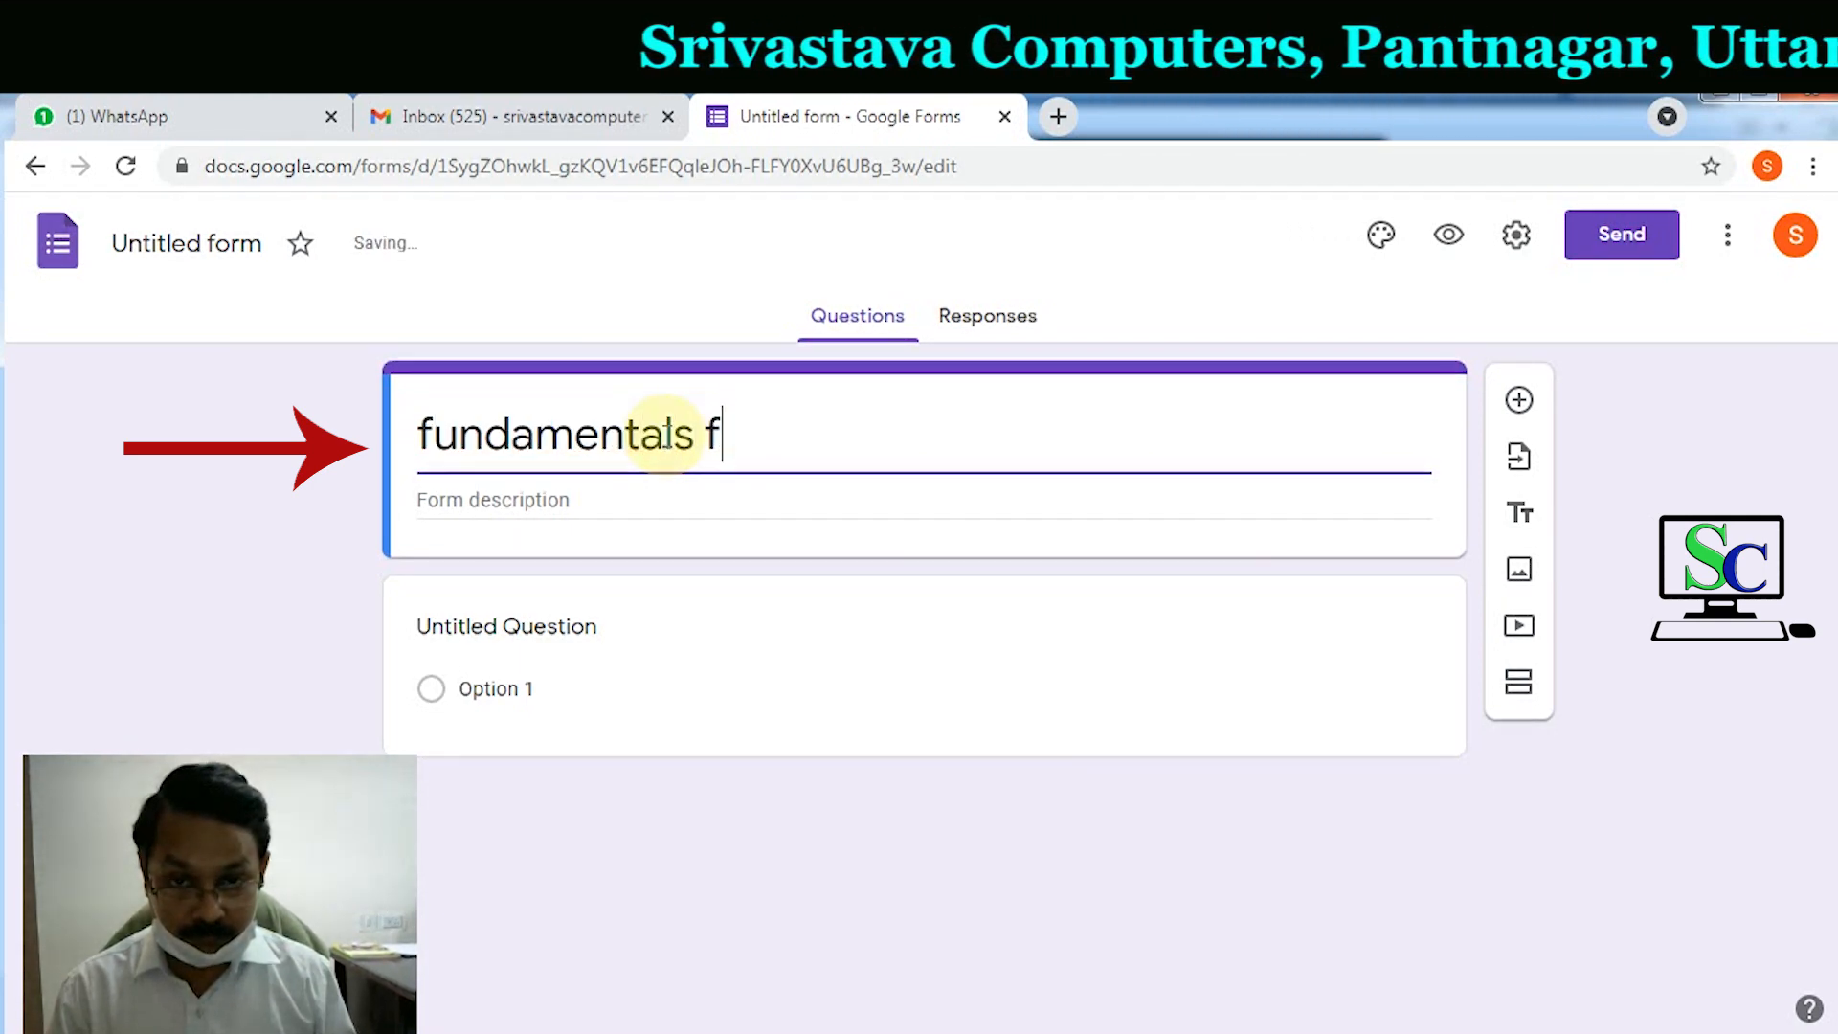
{"action": "type", "text": "o"}
{"action": "key", "text": "BackSpace"}
{"action": "key", "text": "BackSpace"}
{"action": "key", "text": "BackSpace"}
{"action": "type", "text": "pof"}
{"action": "key", "text": "BackSpace"}
{"action": "key", "text": "BackSpace"}
{"action": "key", "text": "BackSpace"}
{"action": "key", "text": "BackSpace"}
{"action": "type", "text": "of compute"}
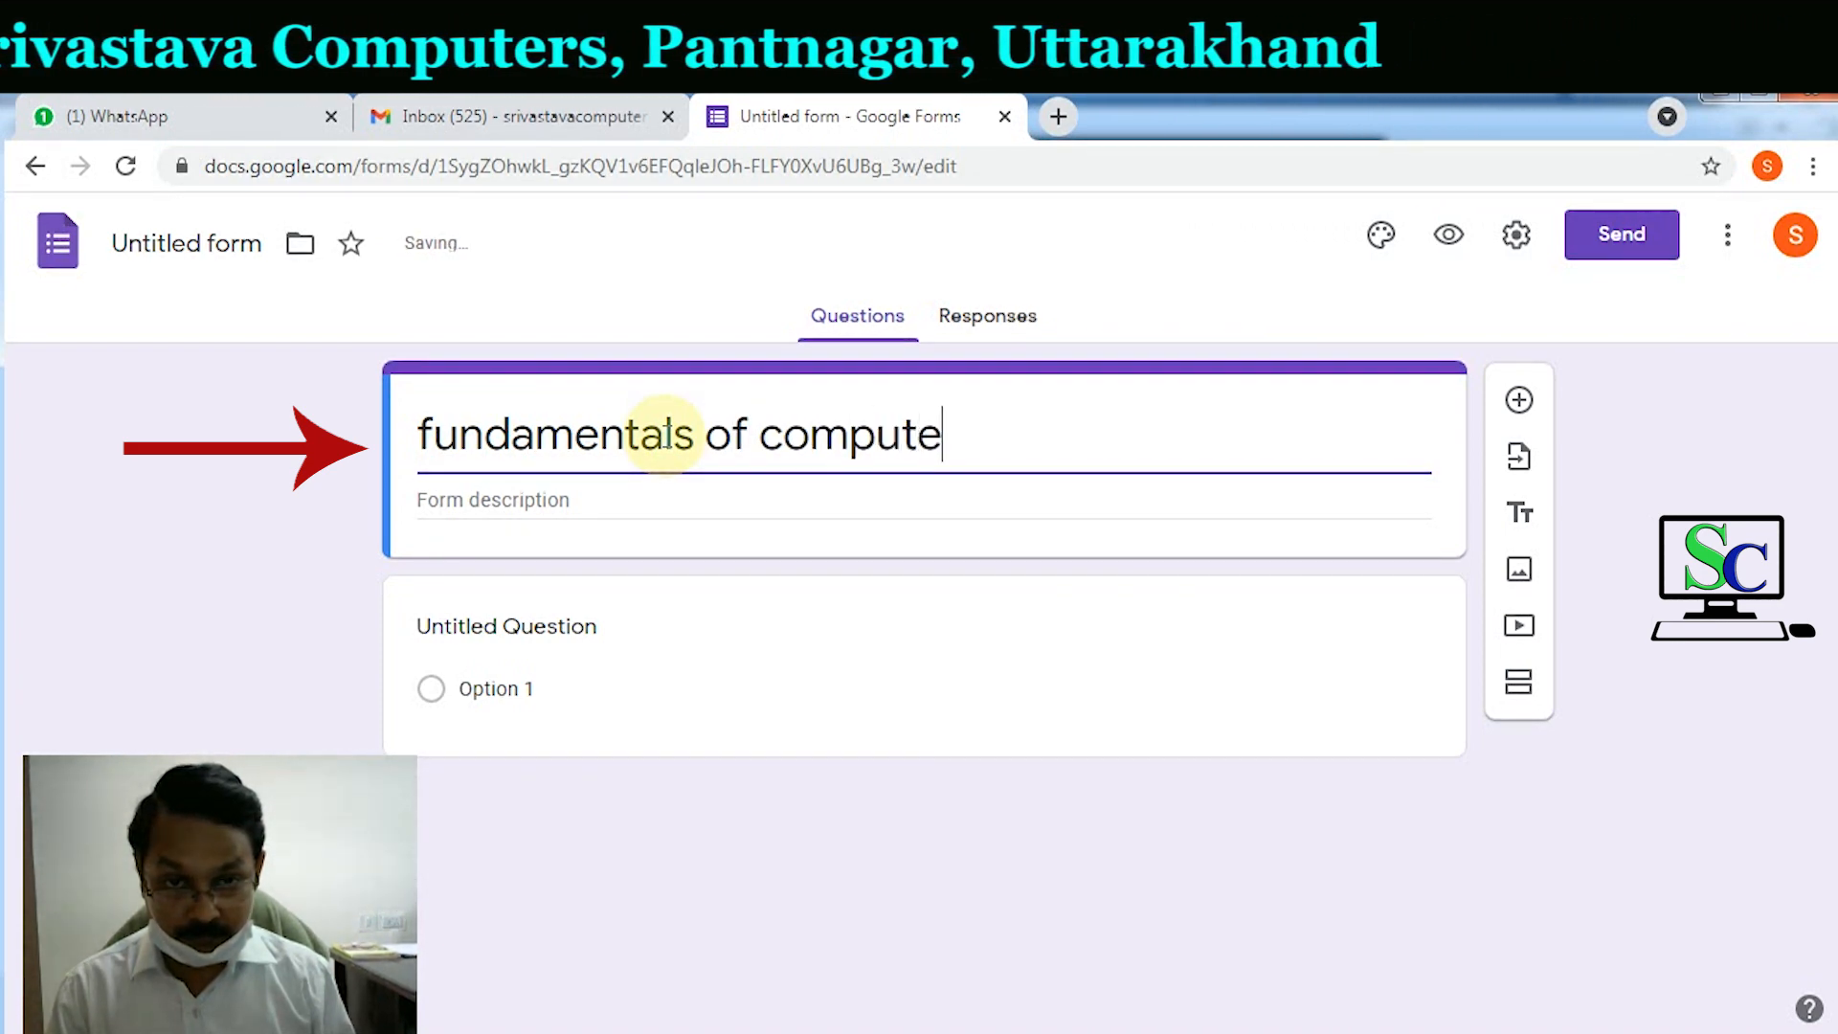
{"action": "type", "text": "r science"}
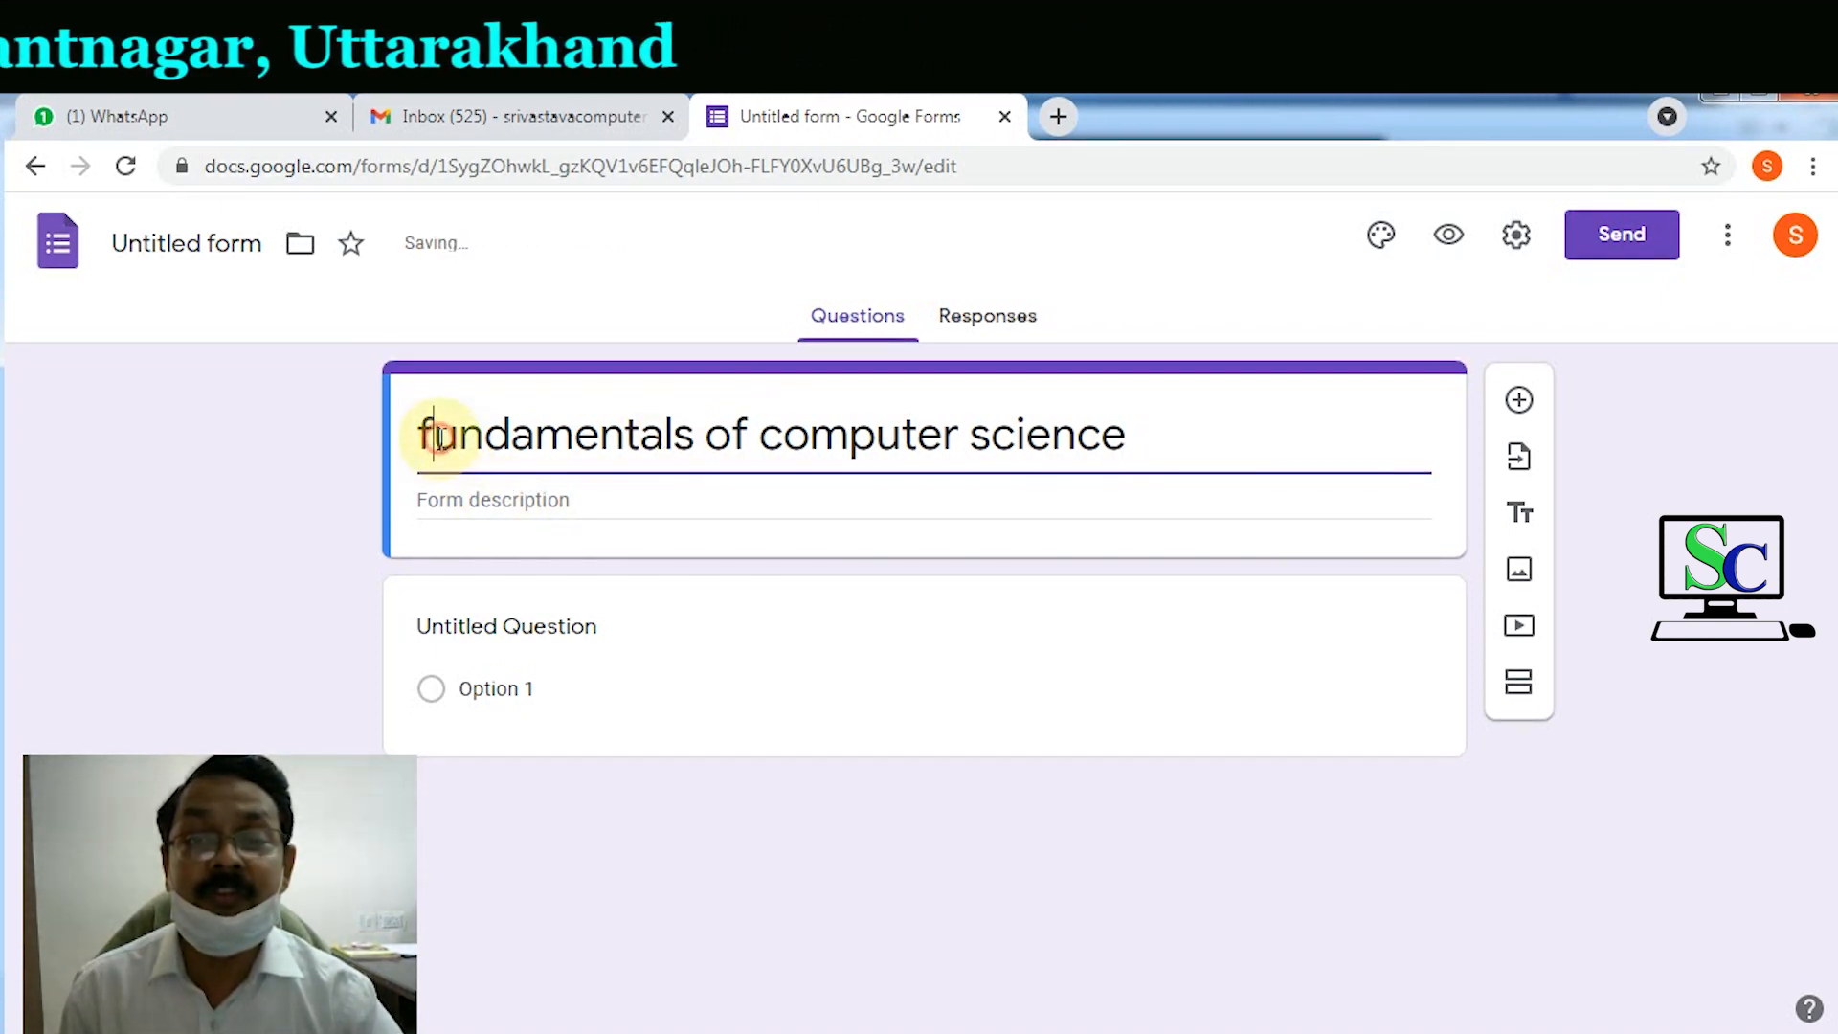
Step: Capitalize the title to read 'Fundamentals of computer science'
{"action": "left_click", "coordinate": [435, 437]}
{"action": "key", "text": "BackSpace"}
{"action": "type", "text": "F"}
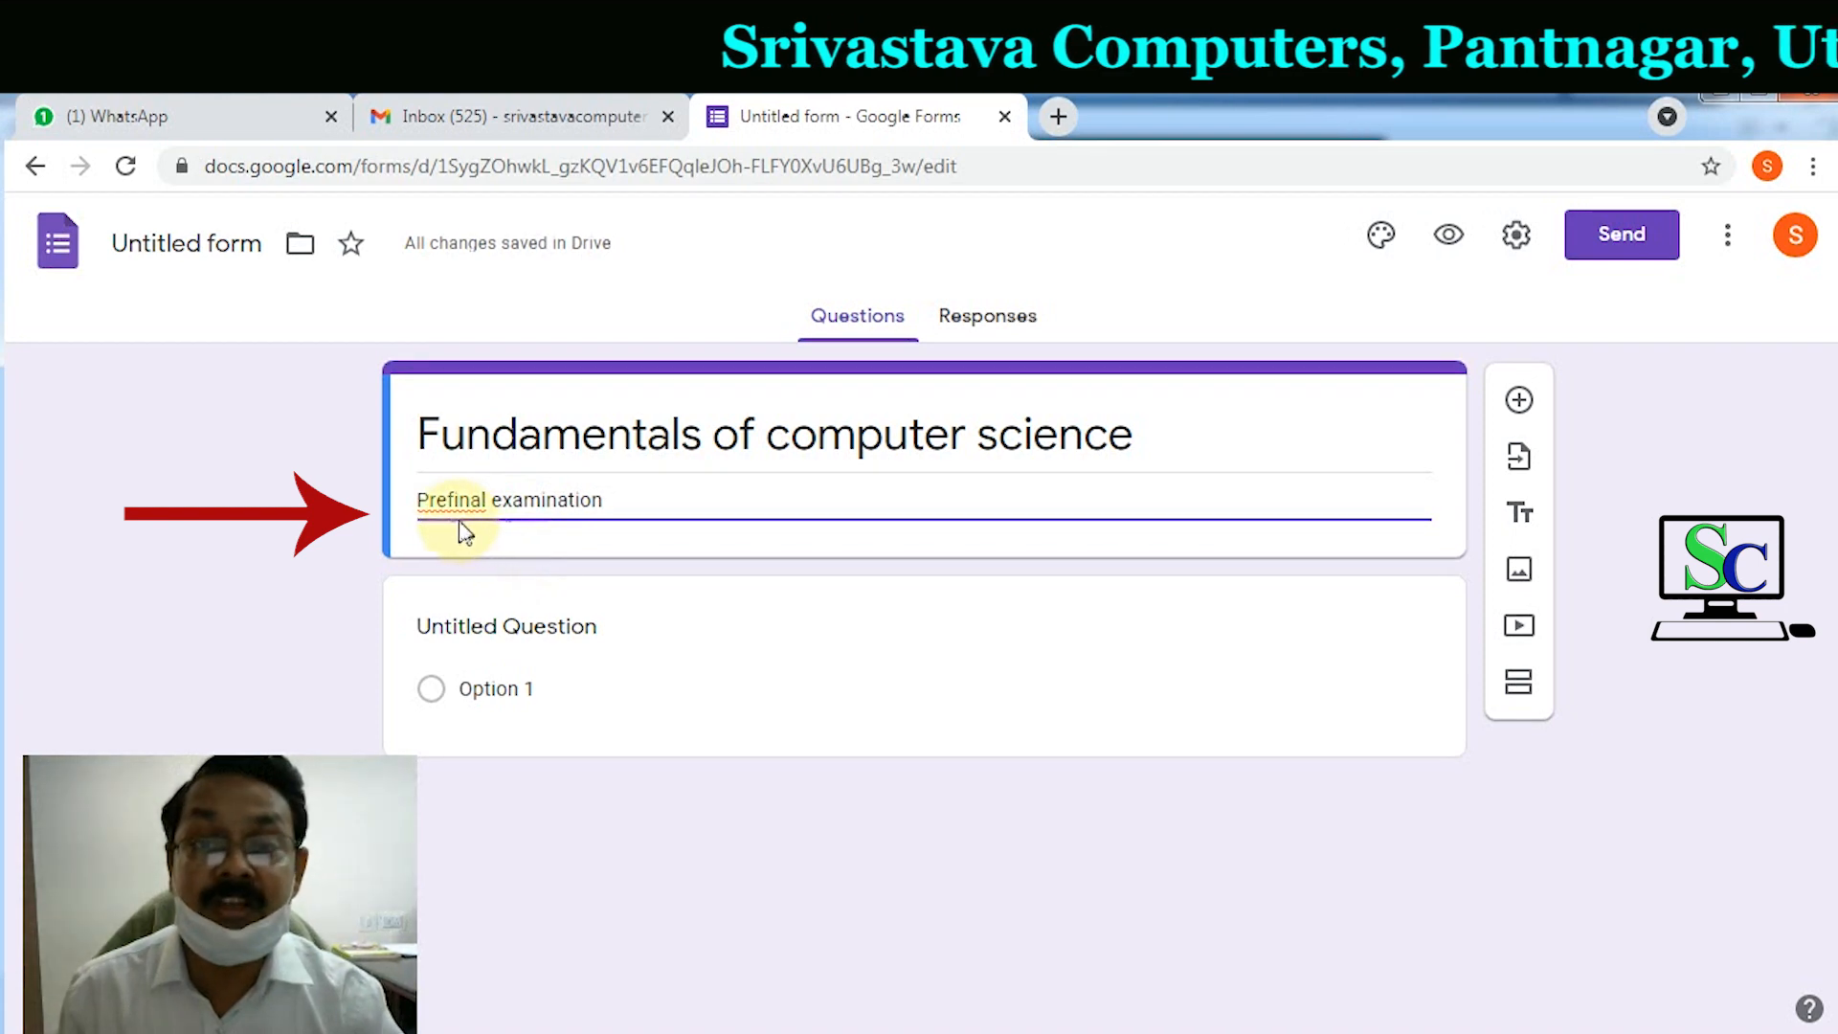
{"action": "triple_click", "coordinate": [567, 440]}
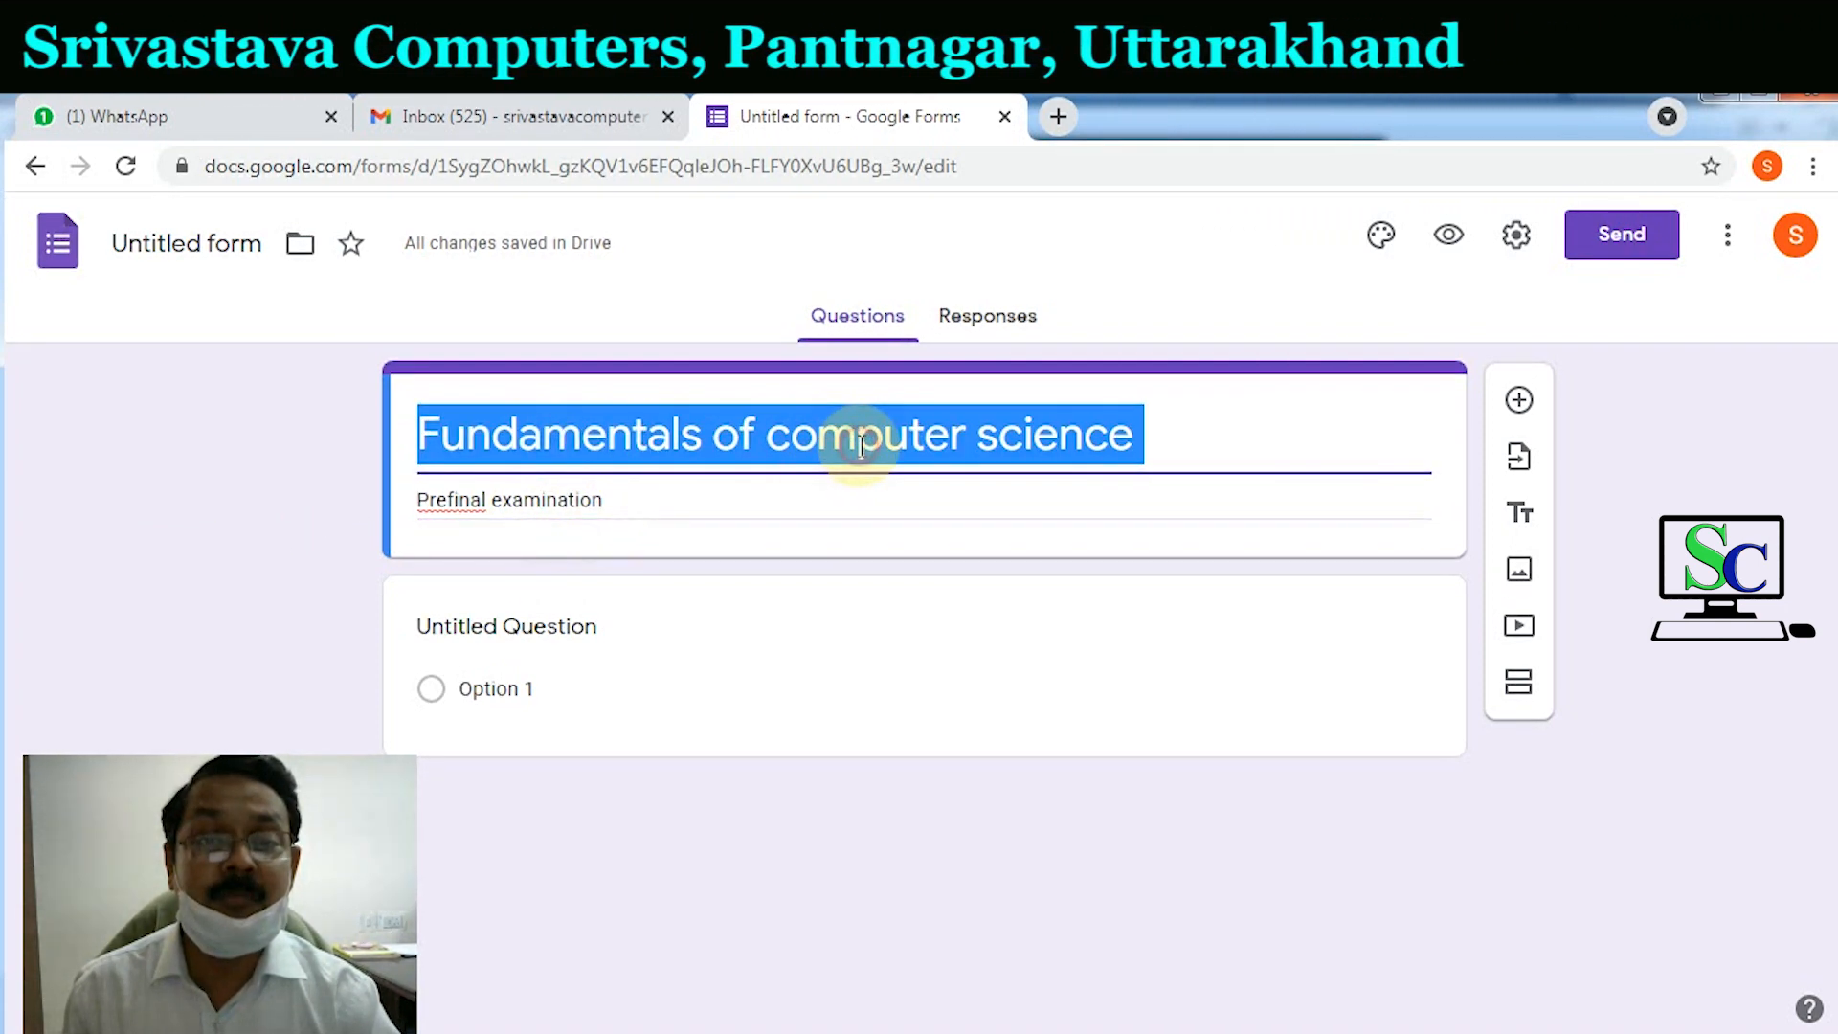
{"action": "left_click", "coordinate": [1160, 438]}
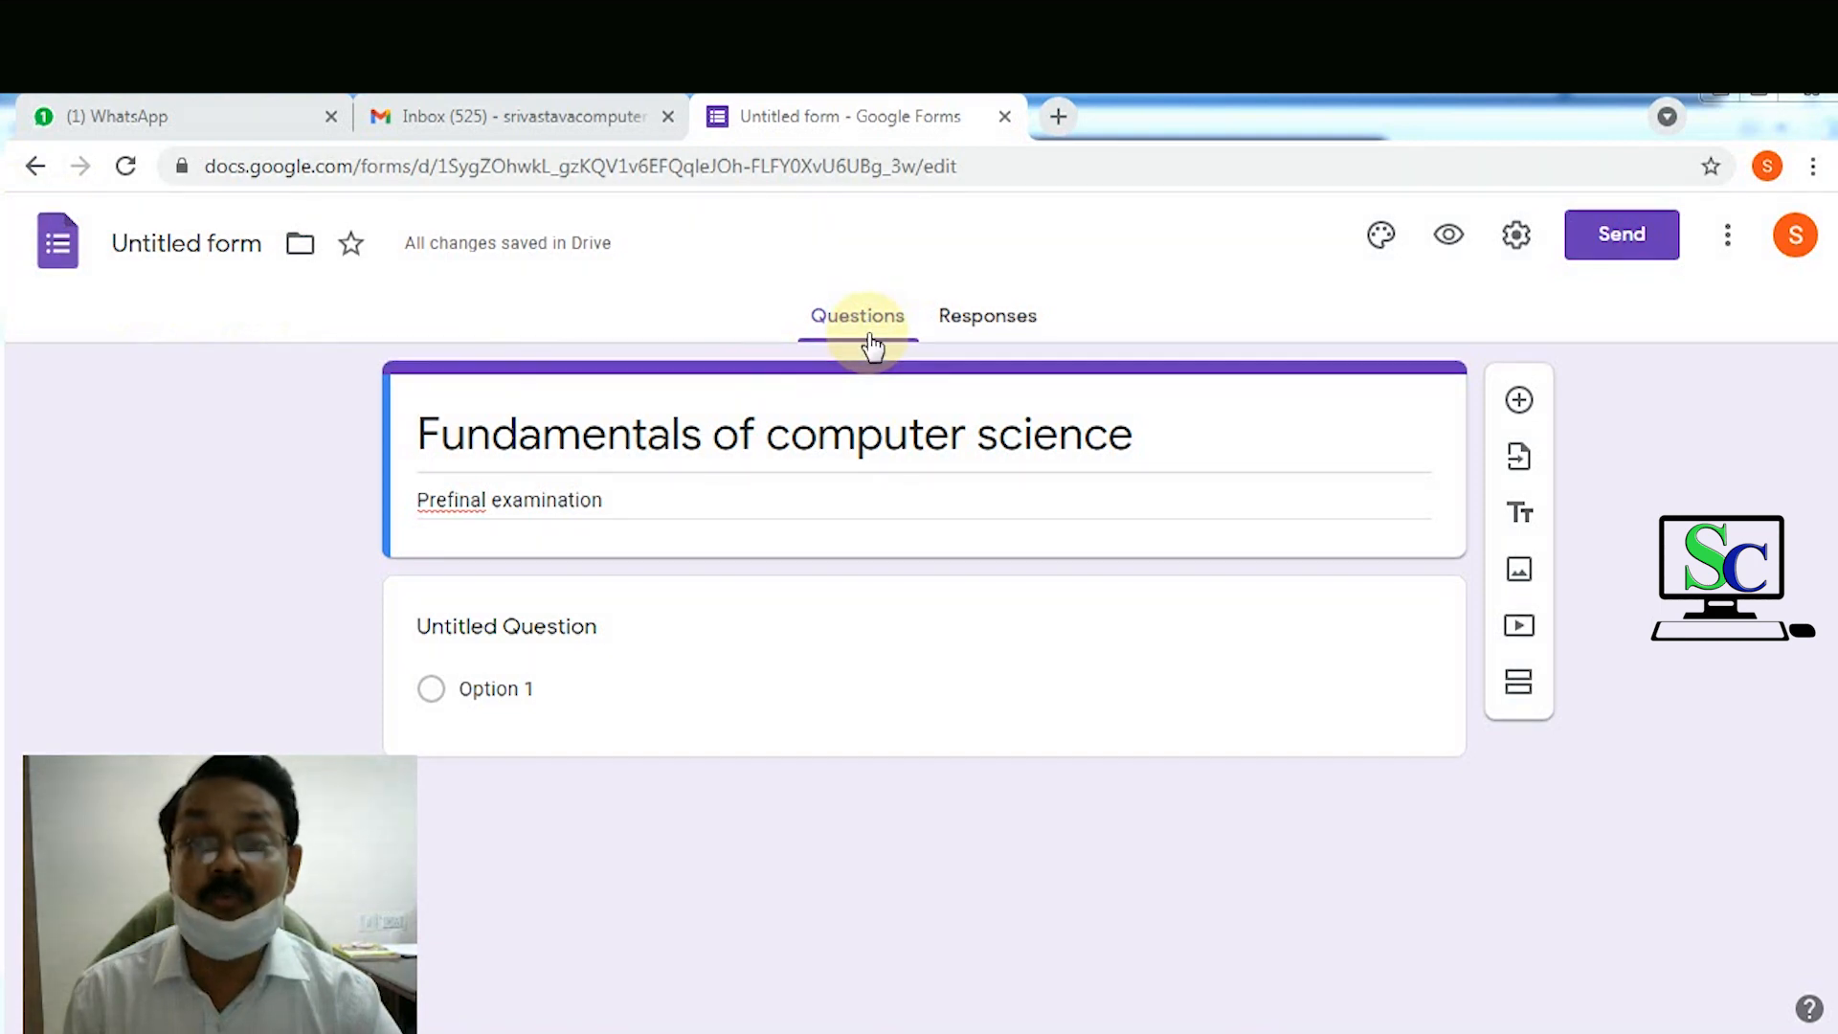
Step: Rename the Untitled form file to 'Fundamentals of computer science', matching its title
{"action": "left_click", "coordinate": [218, 247]}
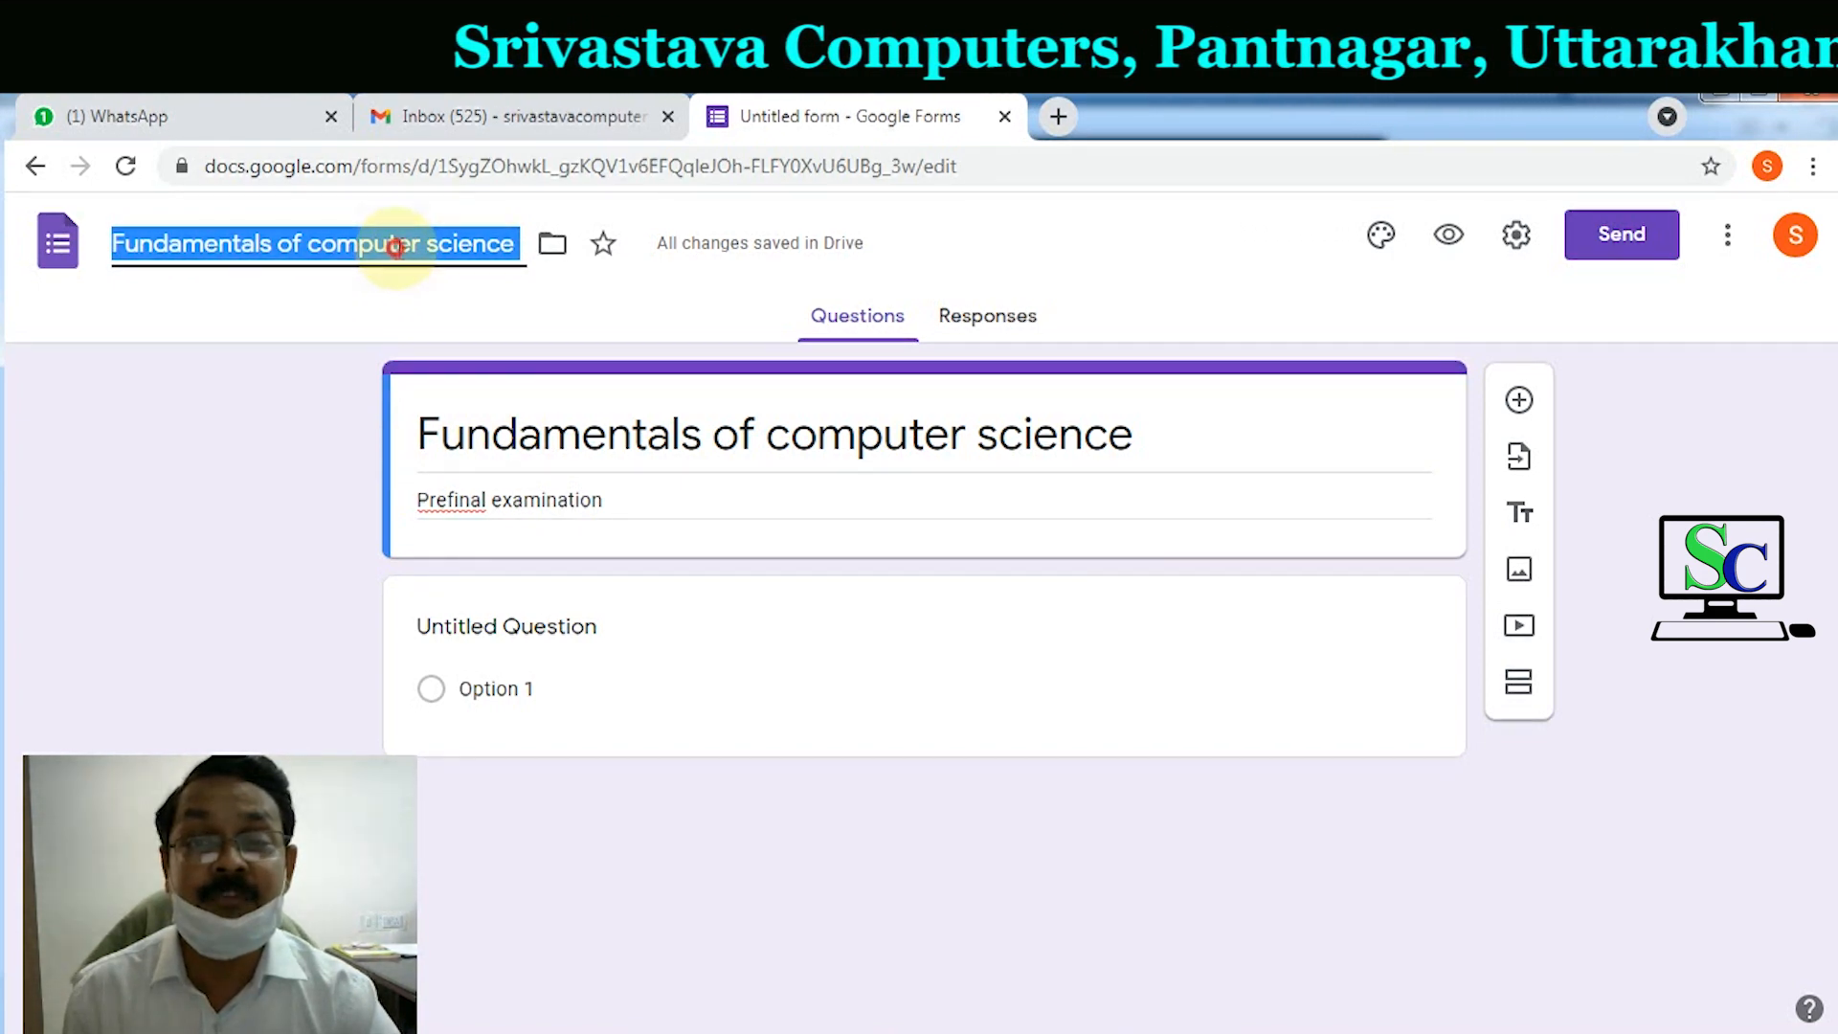
{"action": "left_click", "coordinate": [486, 247]}
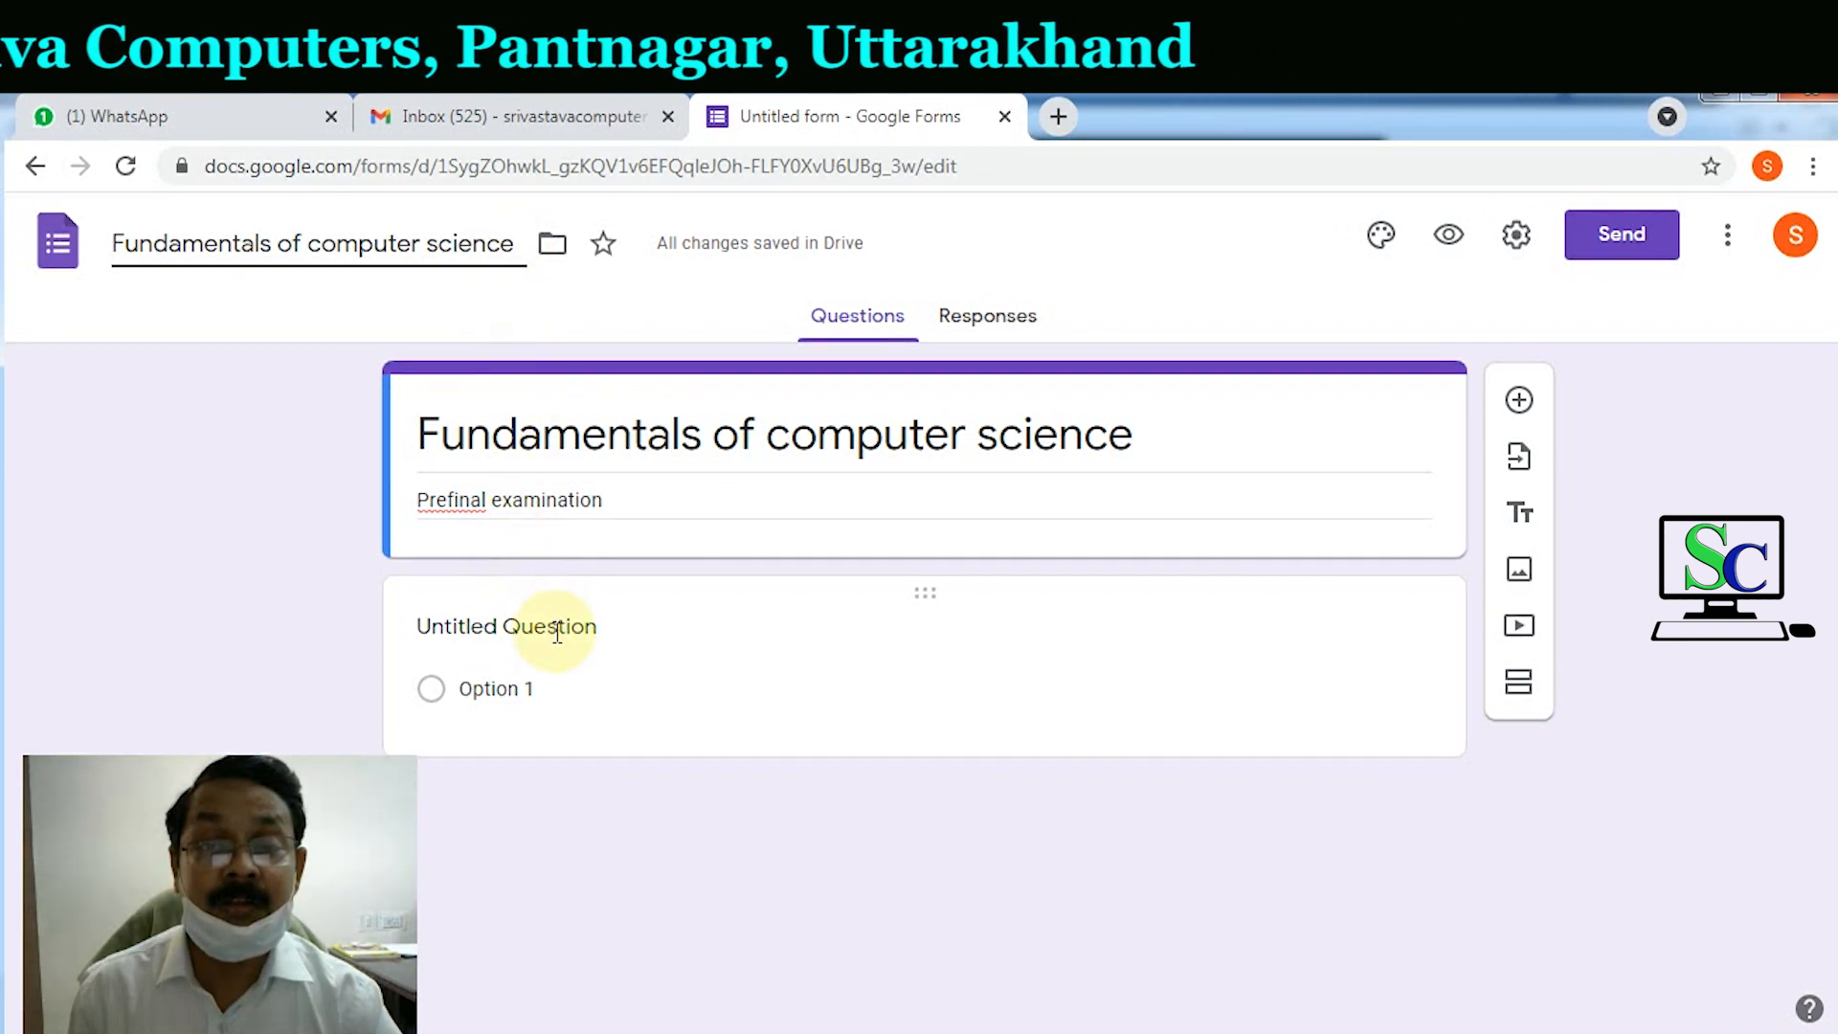
{"action": "triple_click", "coordinate": [663, 438]}
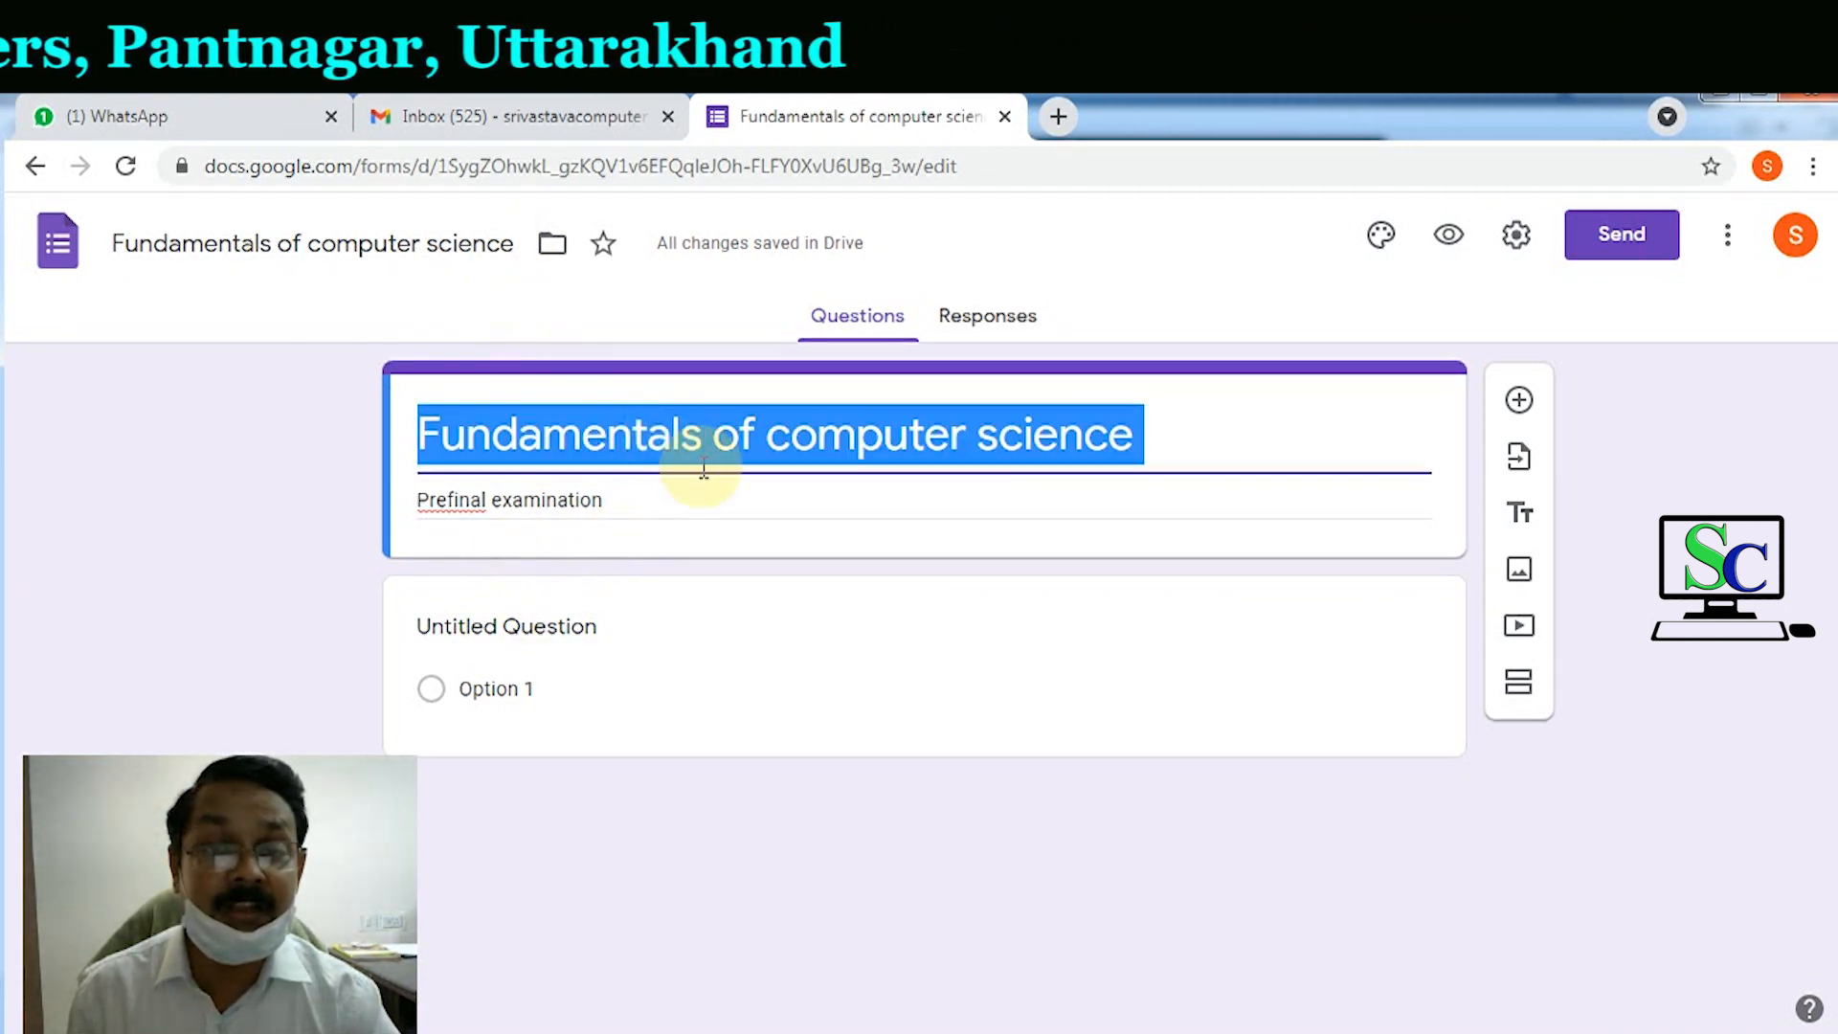
{"action": "left_click", "coordinate": [709, 445]}
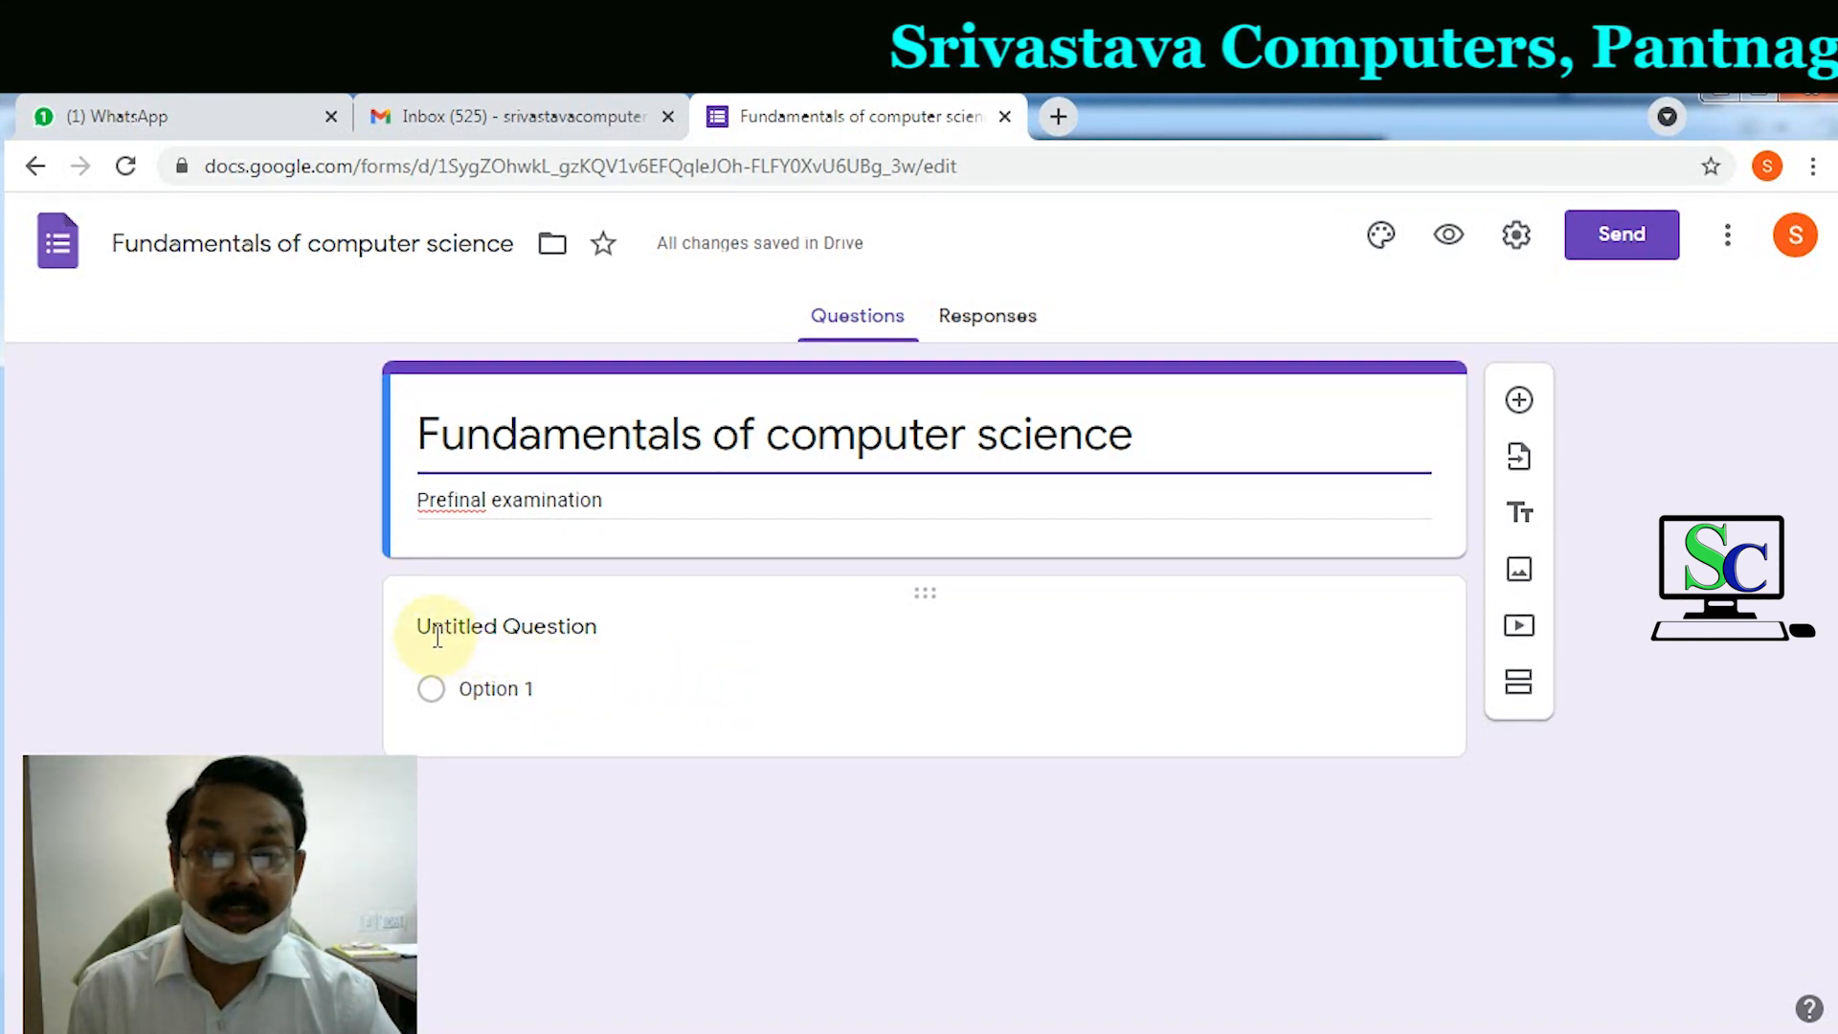
Step: Make the first question 'Name' as a required Short answer field
{"action": "left_click", "coordinate": [578, 633]}
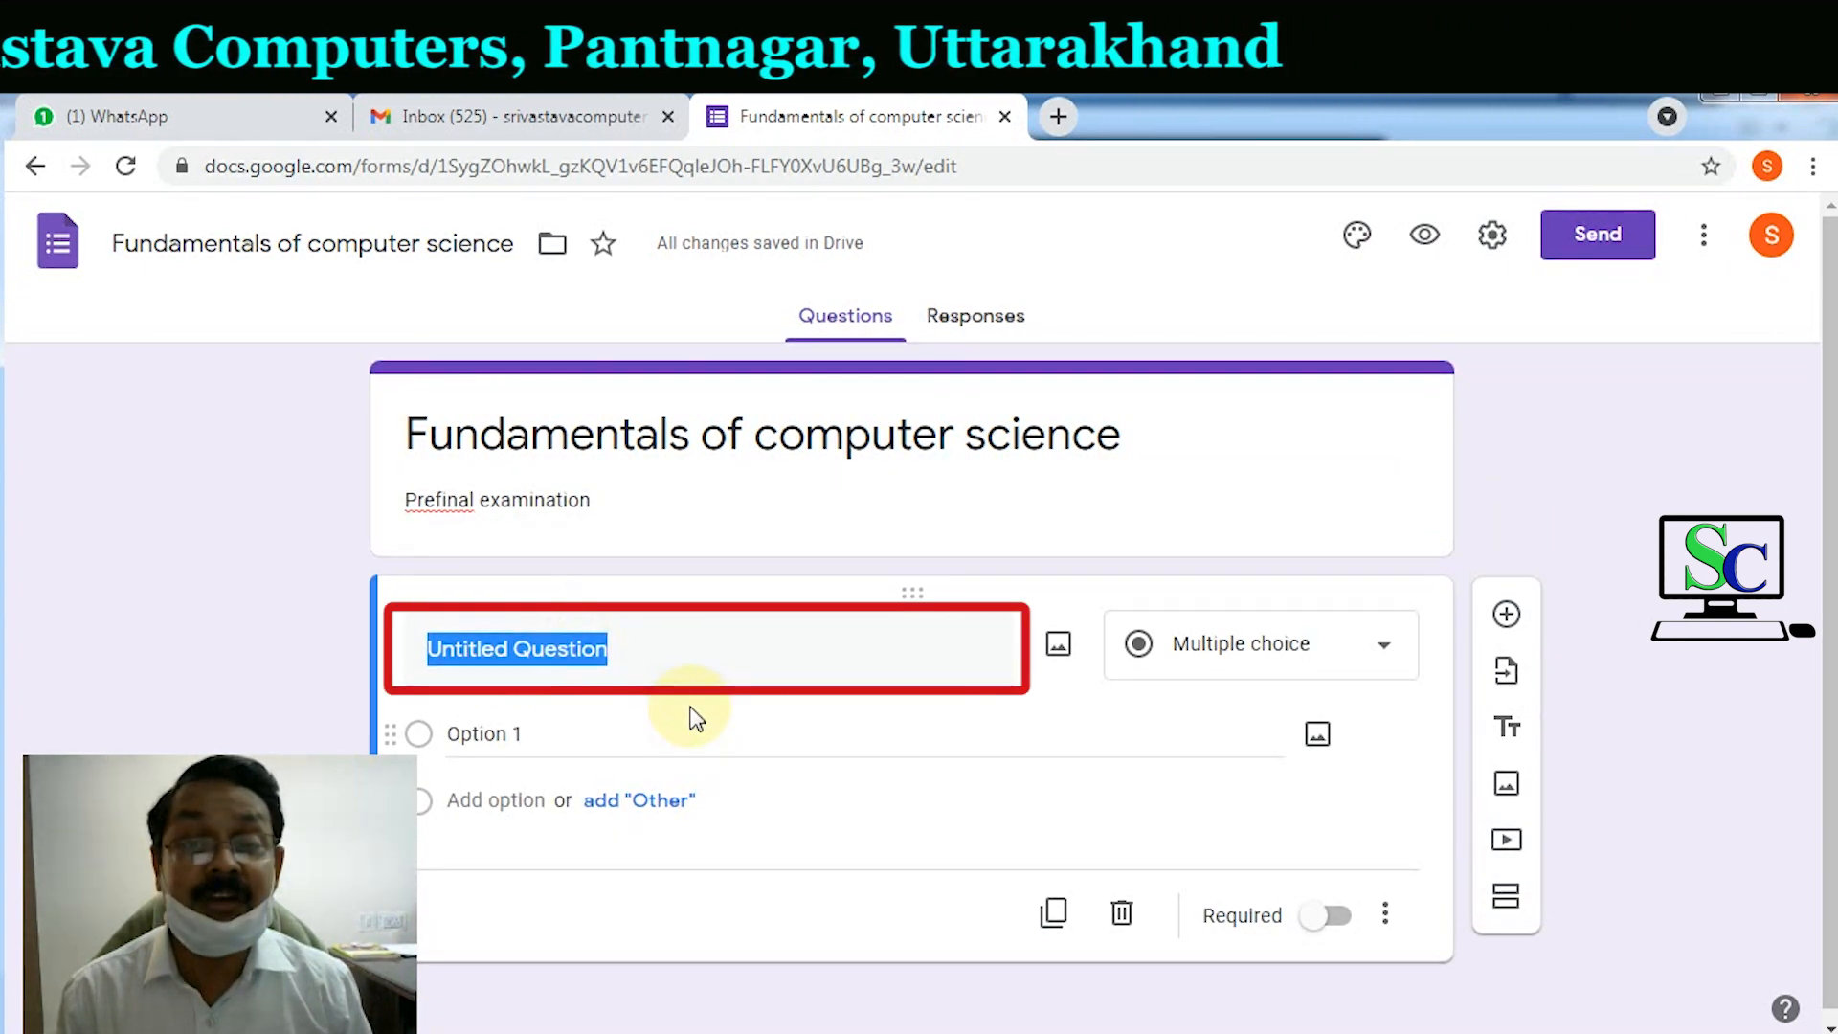
{"action": "type", "text": "Name"}
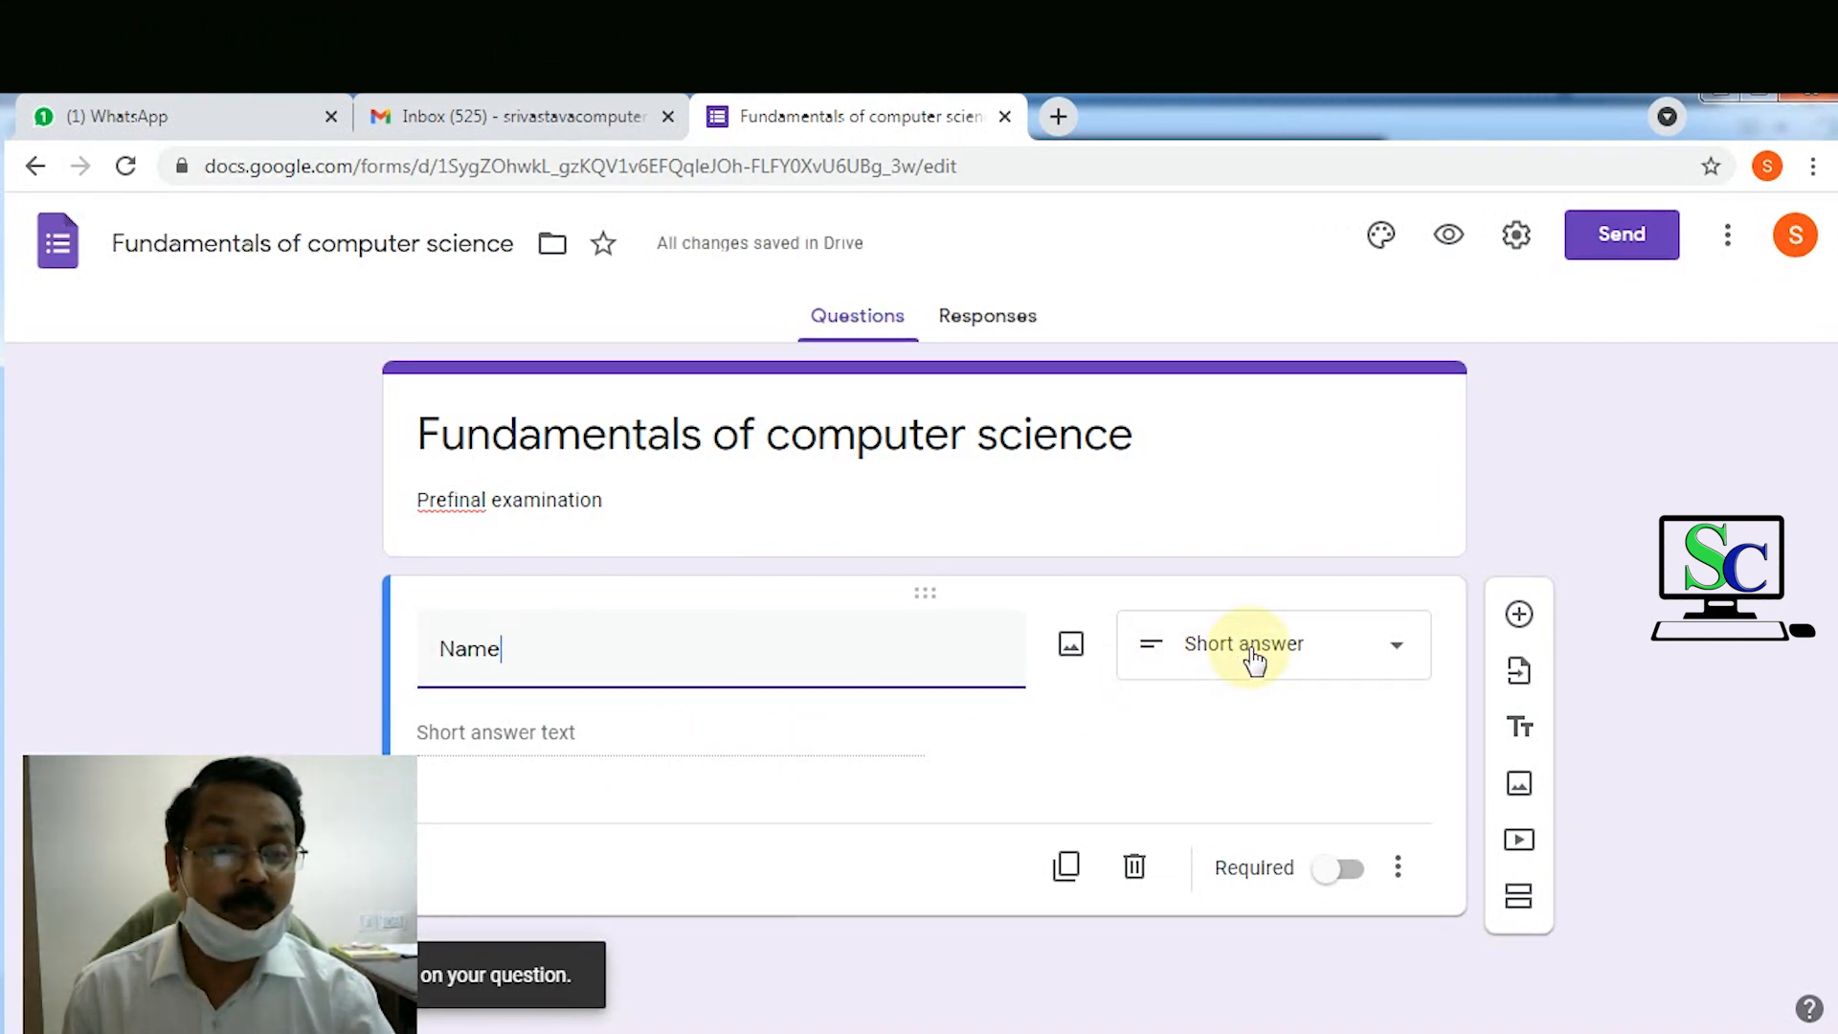
{"action": "left_click", "coordinate": [1252, 659]}
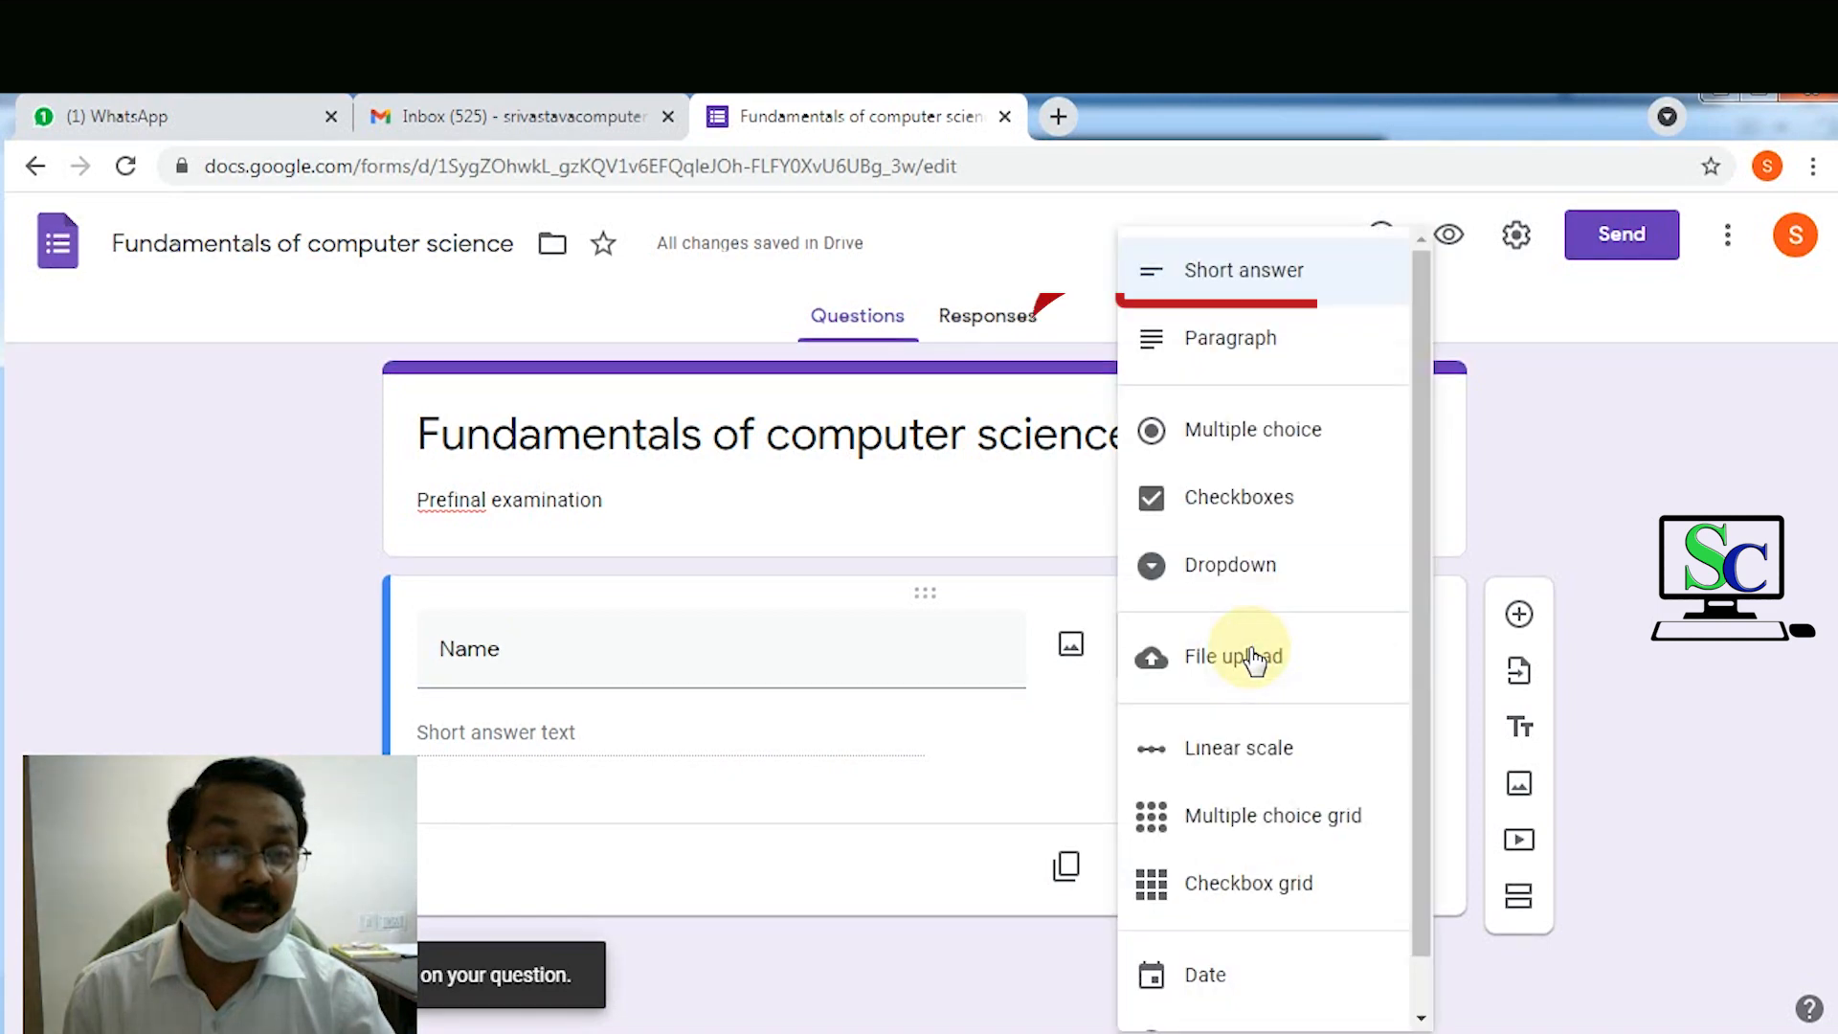
{"action": "left_click", "coordinate": [1292, 288]}
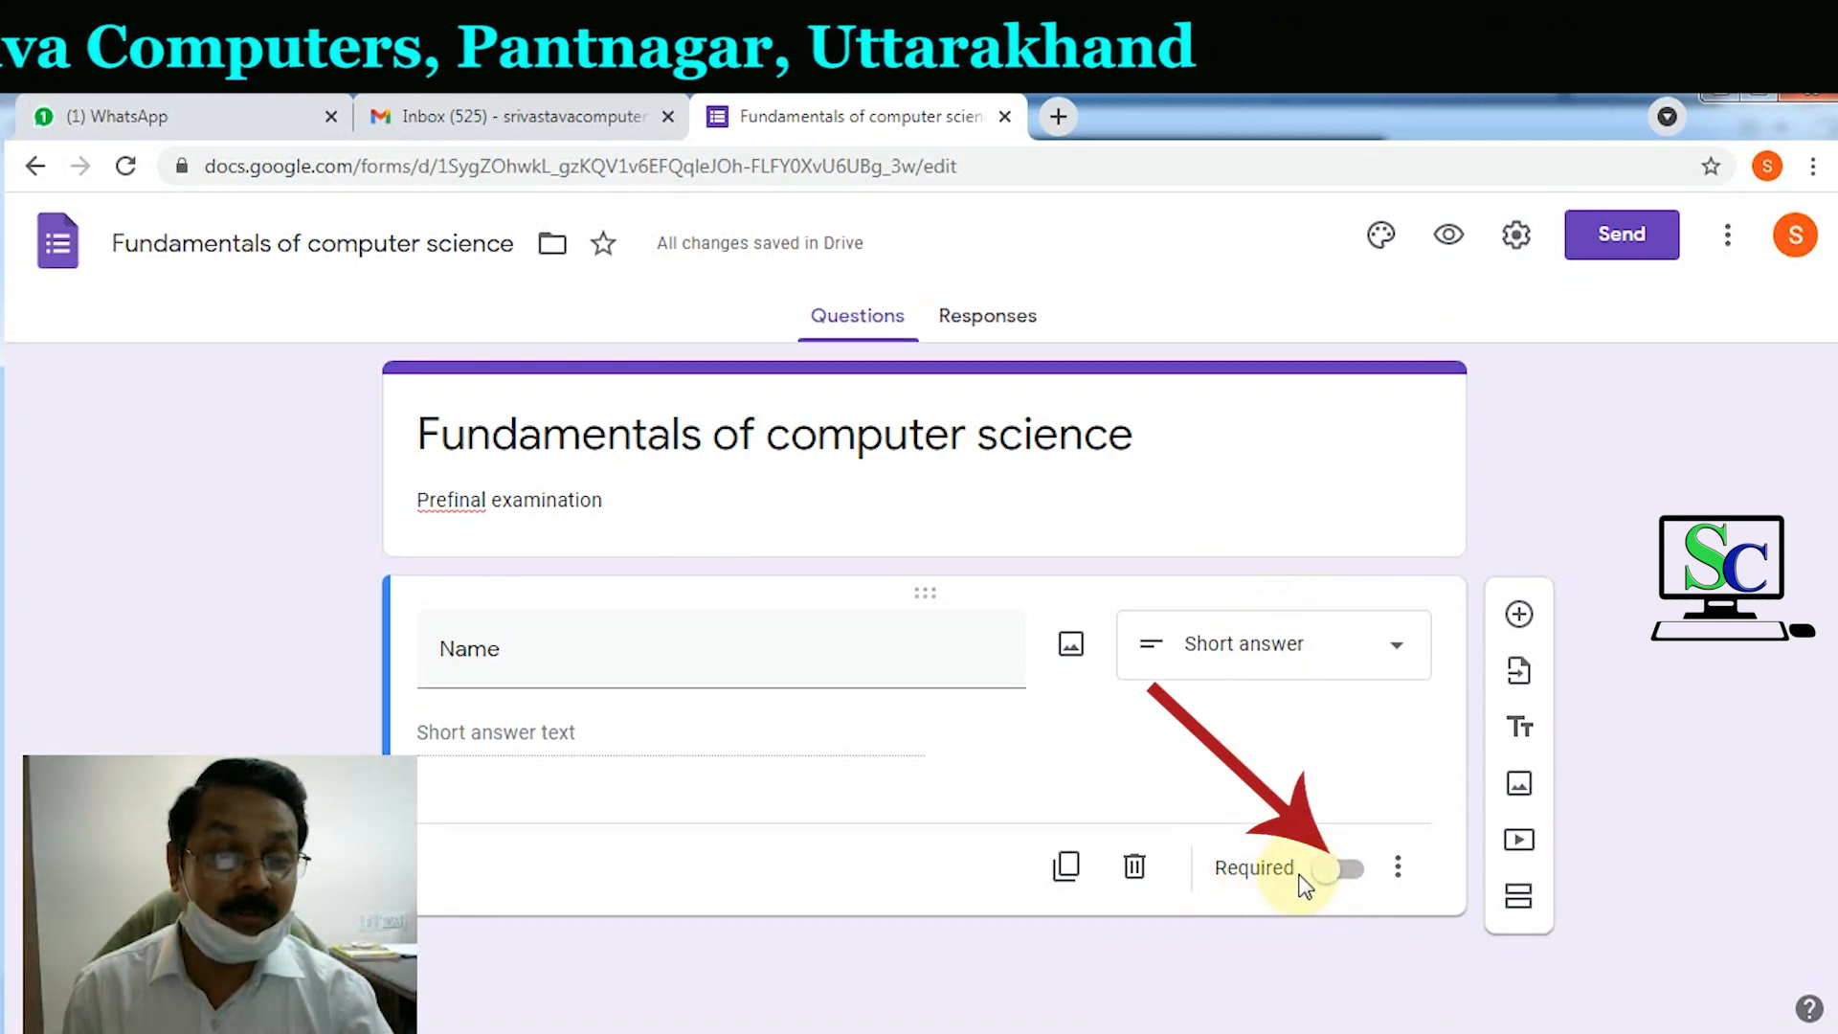
{"action": "left_click", "coordinate": [1337, 873]}
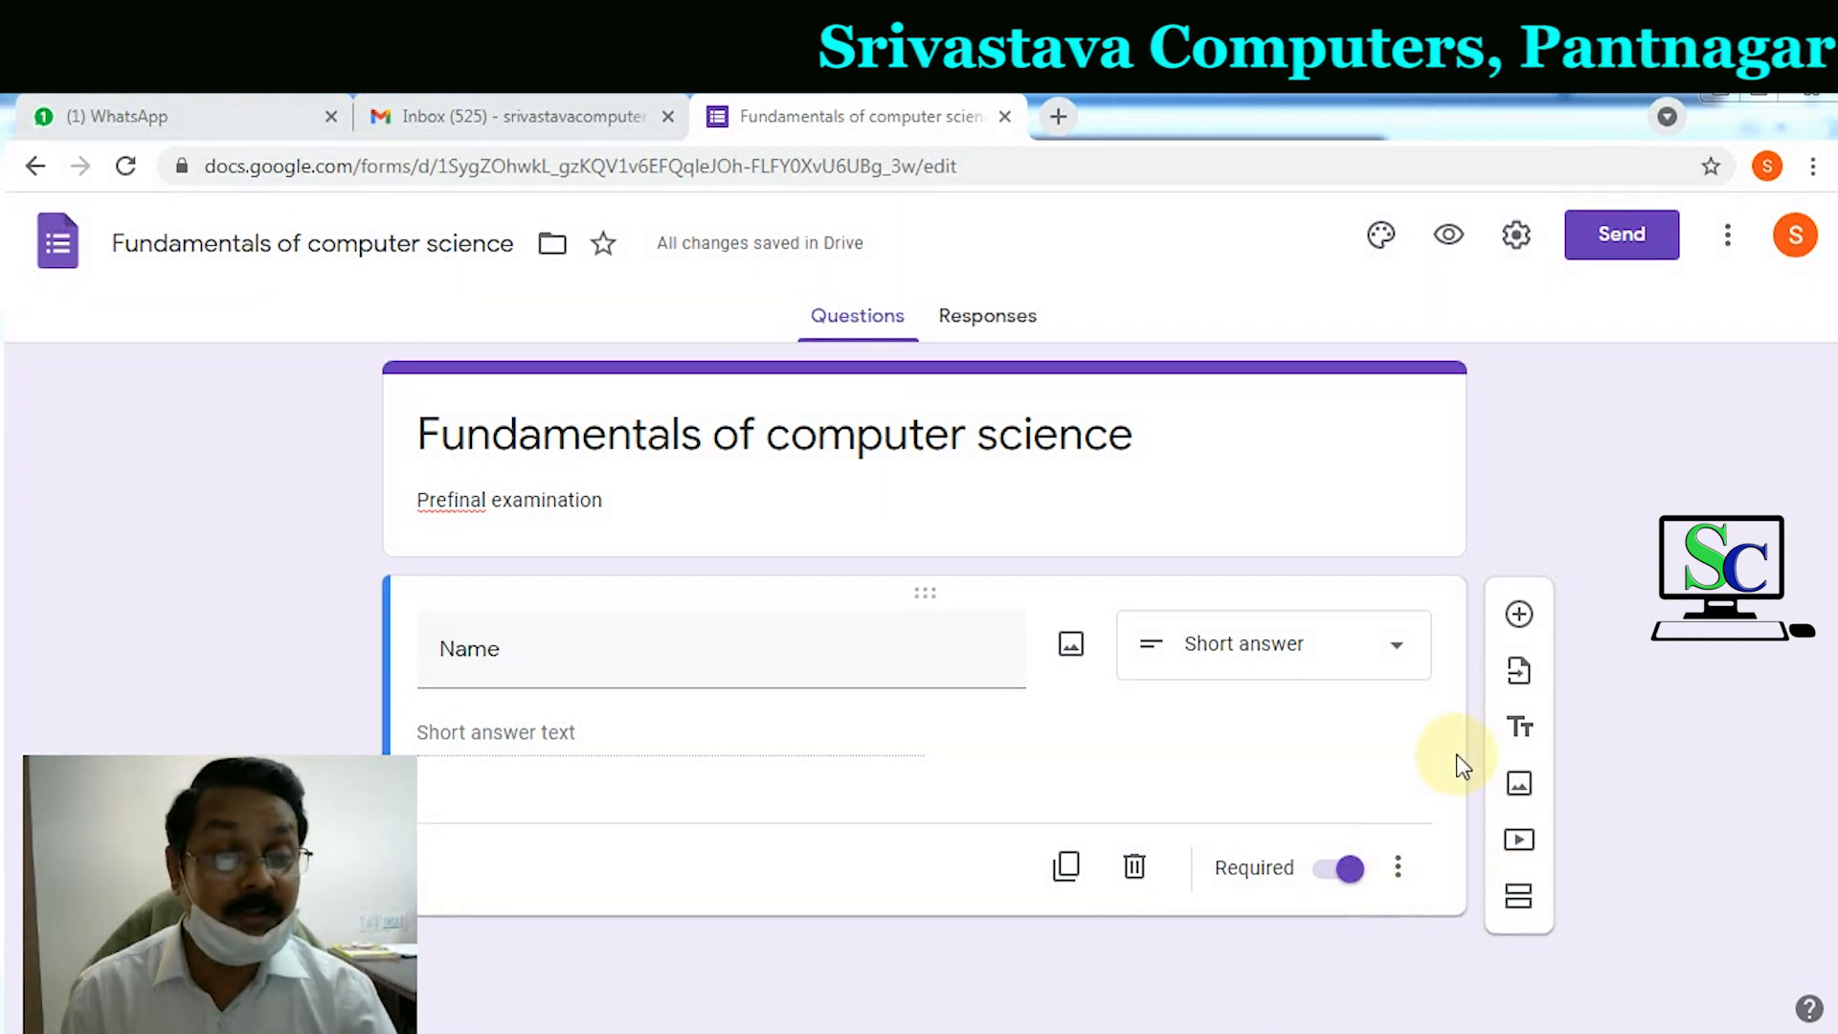
Step: Add the description 'Please enter your full name' under the Name question
{"action": "left_click", "coordinate": [1398, 877]}
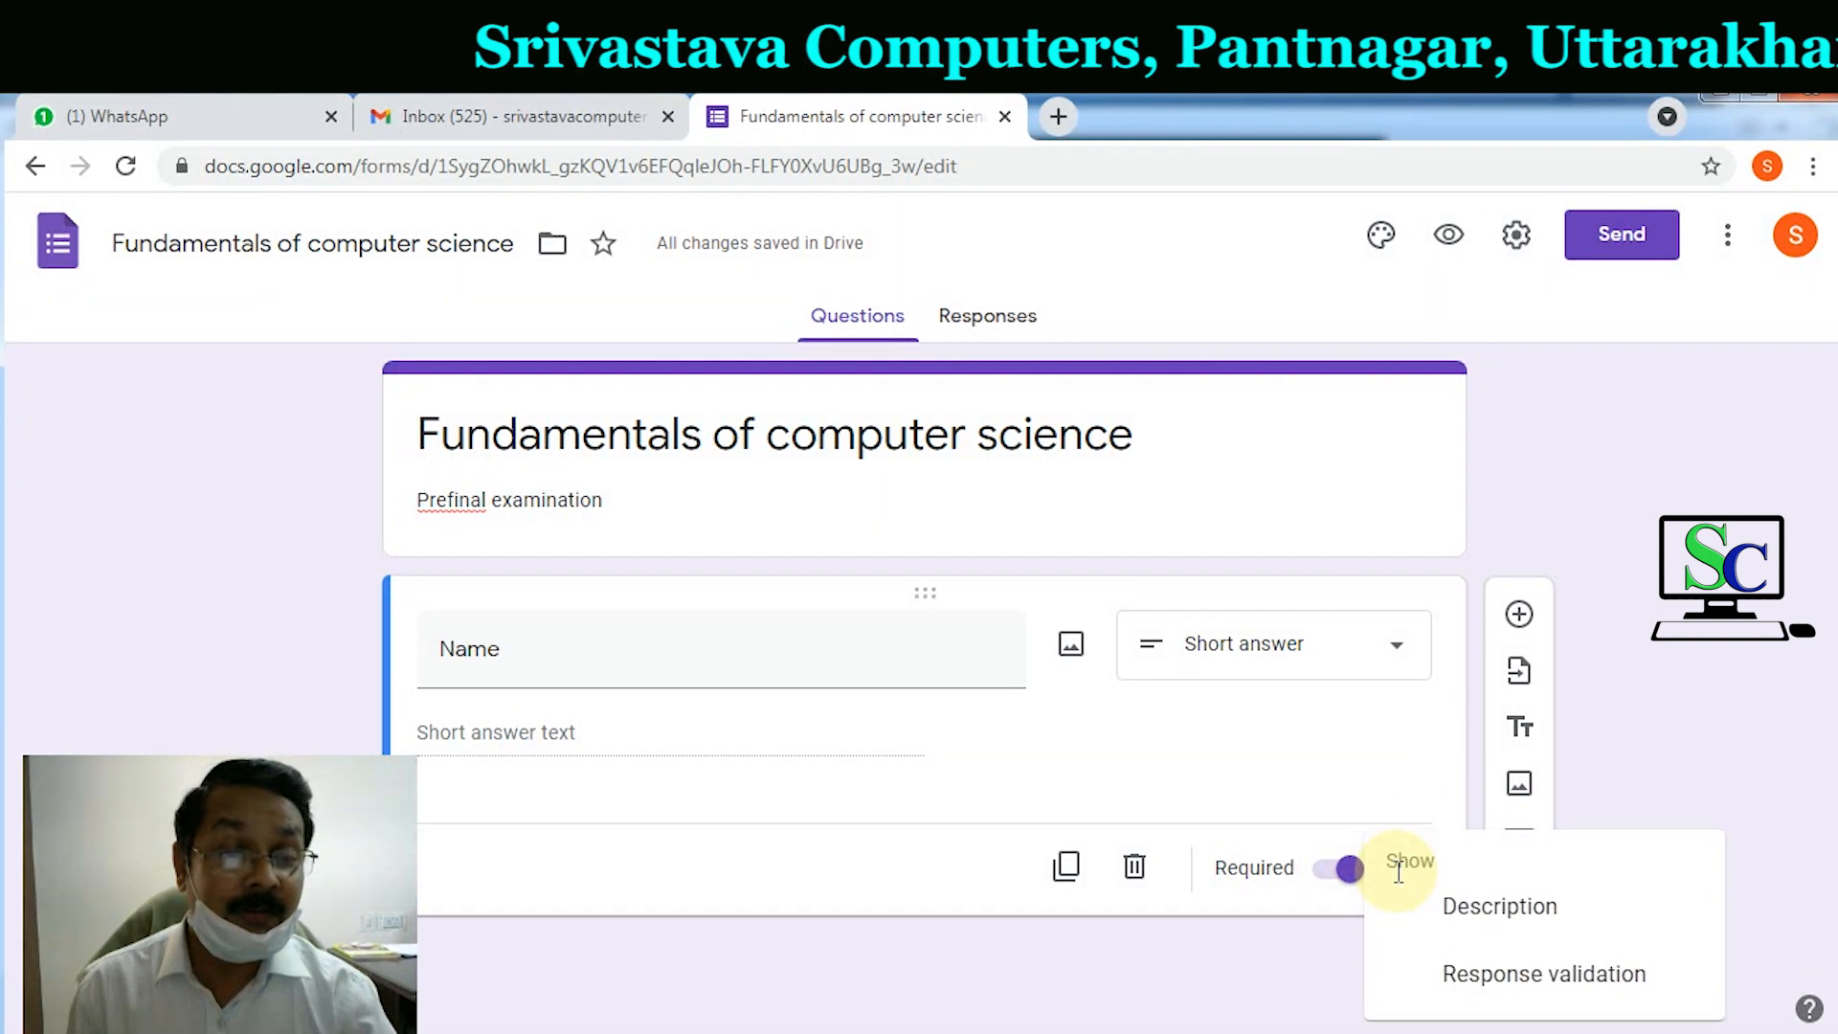
{"action": "left_click", "coordinate": [1443, 906]}
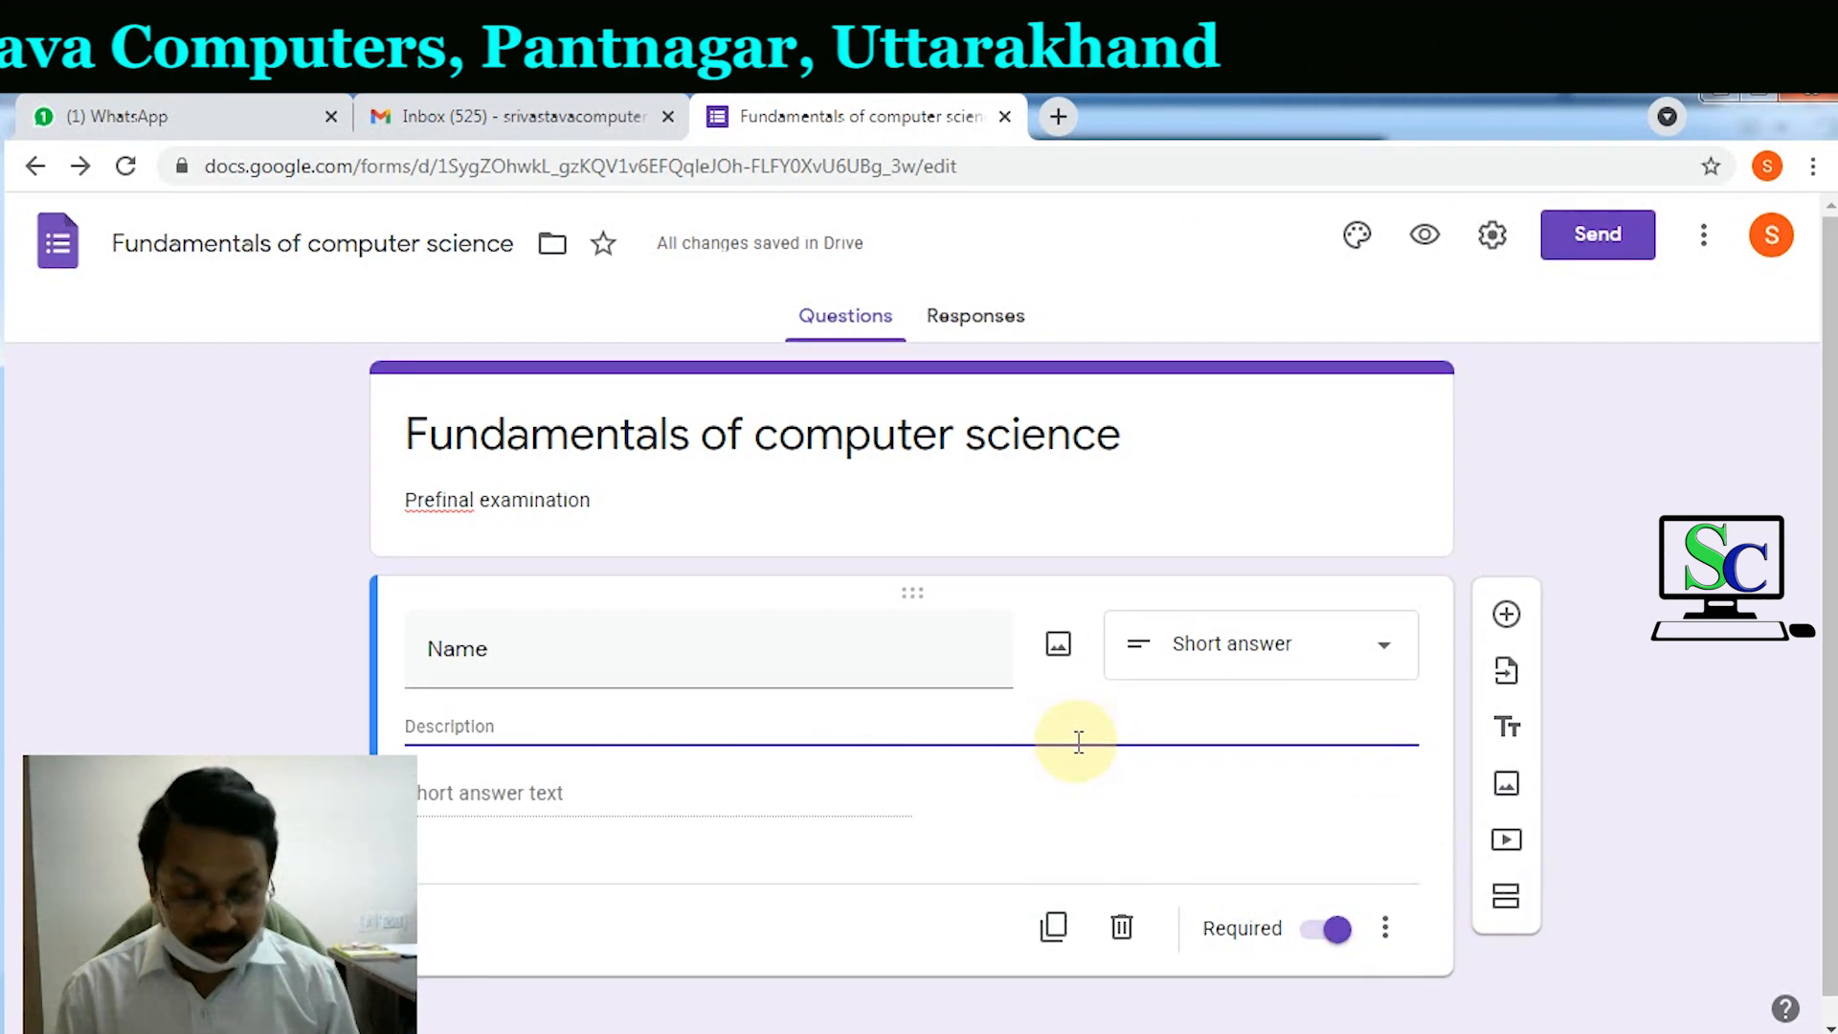
{"action": "type", "text": "Please "}
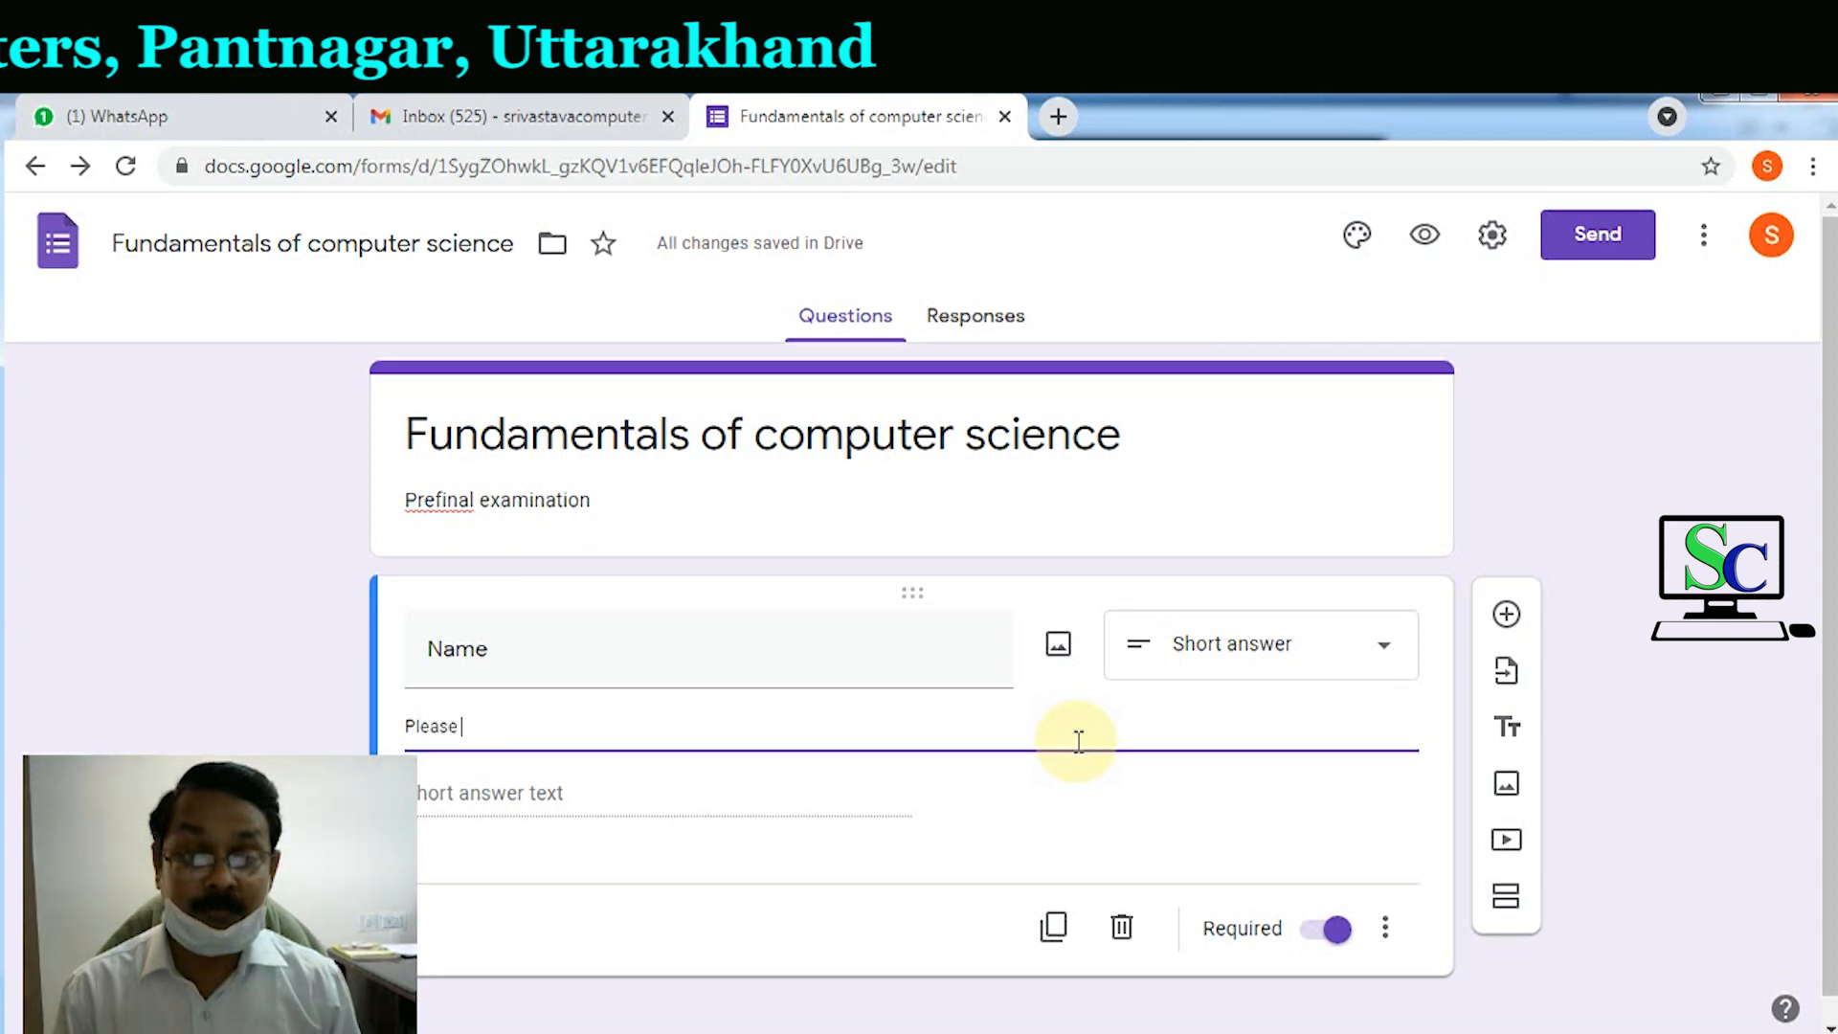
{"action": "type", "text": "enter your full name"}
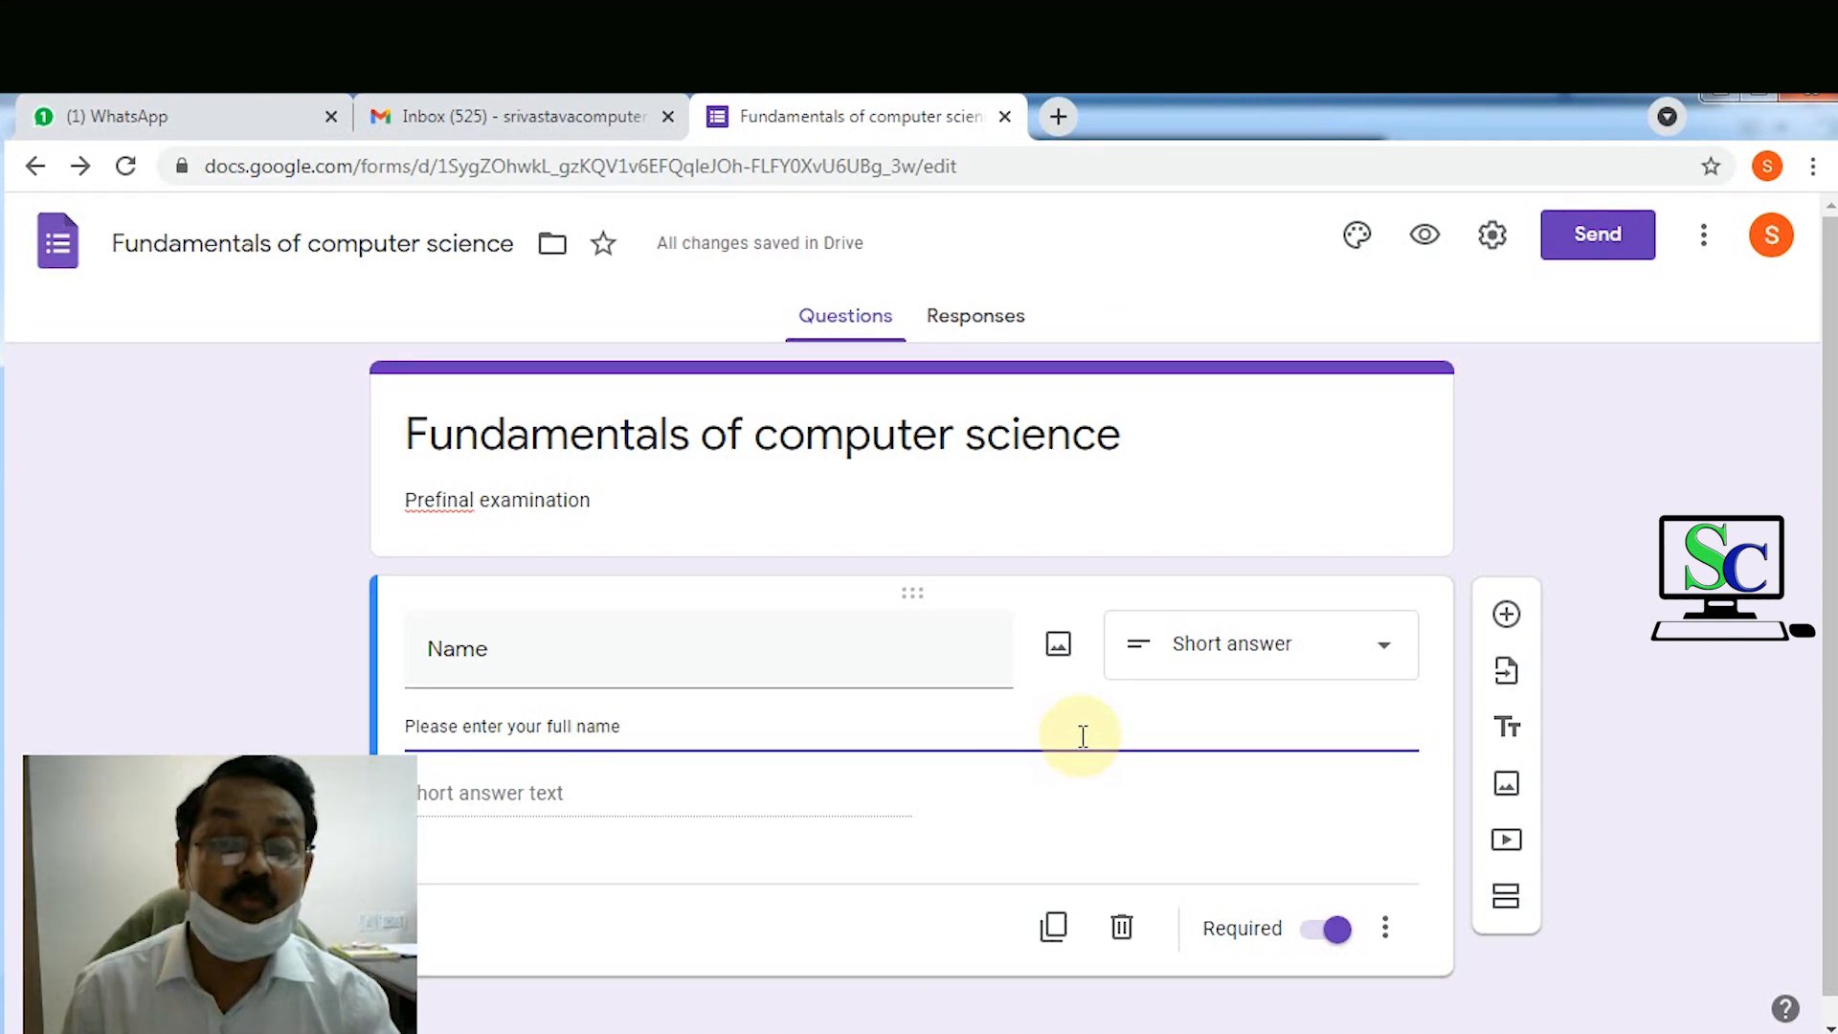
{"action": "left_click", "coordinate": [1386, 934]}
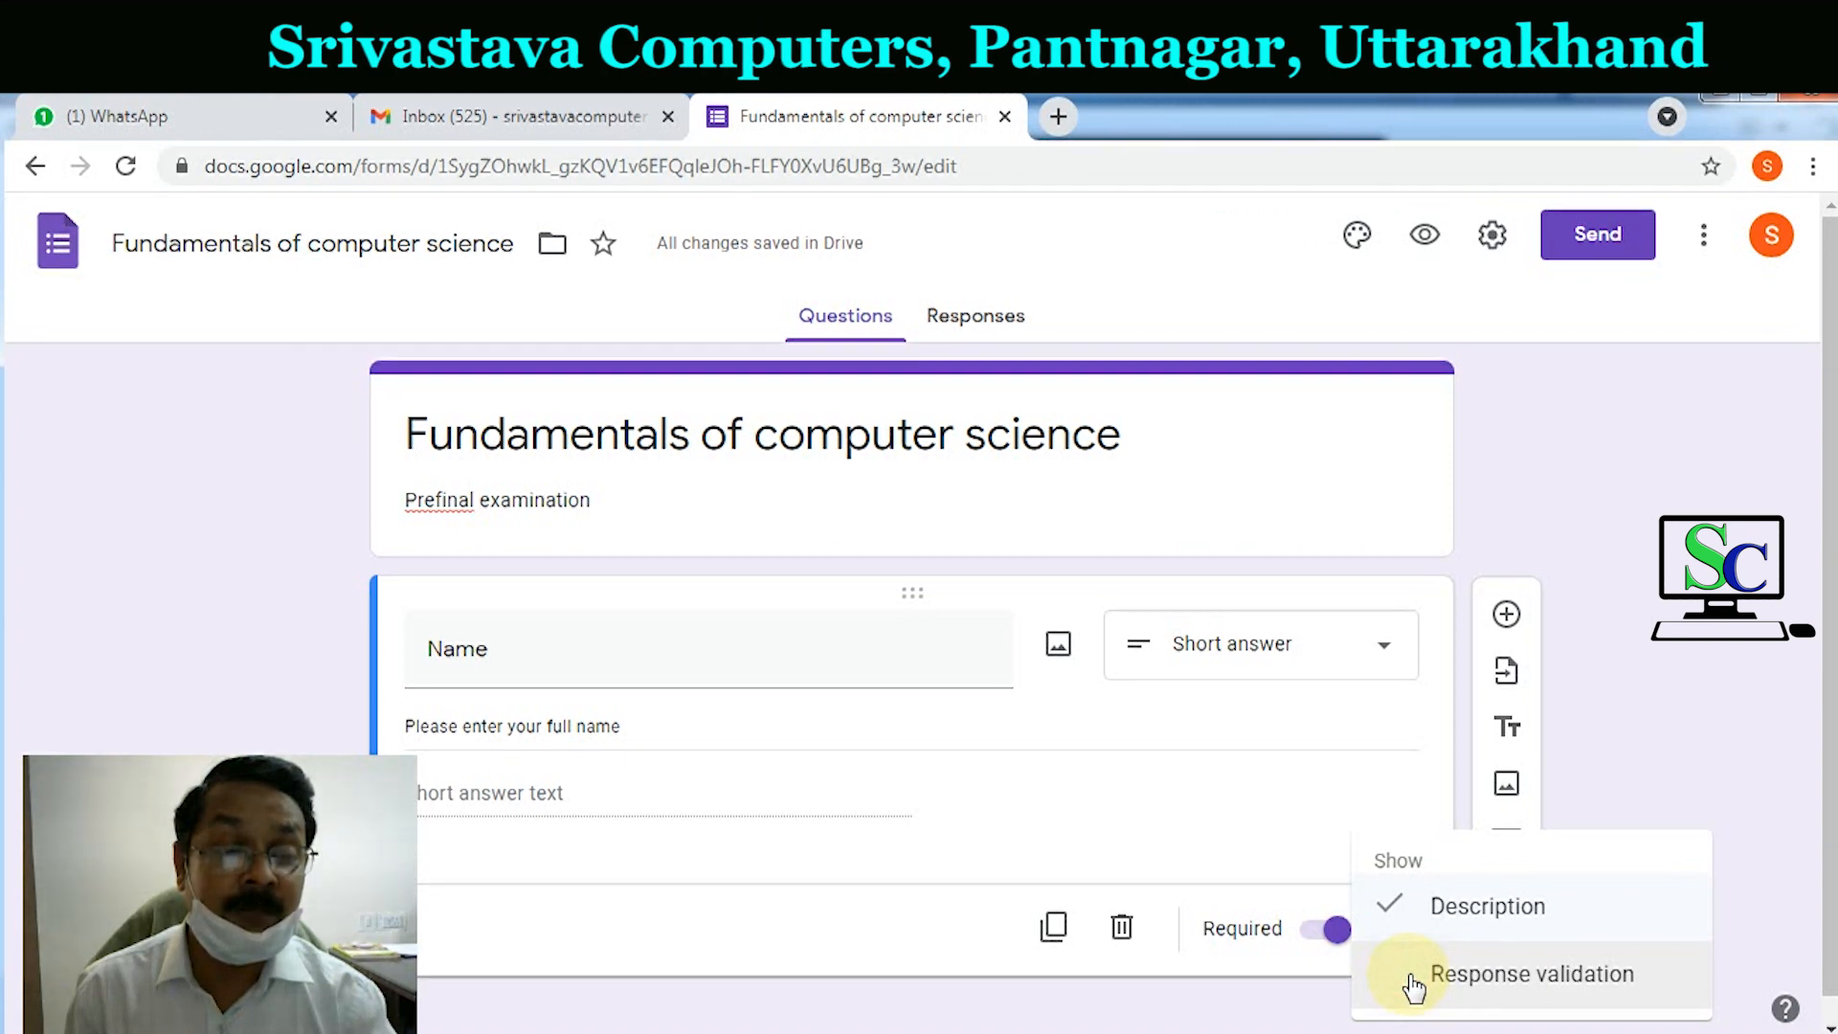
Step: Validate Name as Text Contains with error 'Invalid Name Entered', then add a question
{"action": "left_click", "coordinate": [1413, 976]}
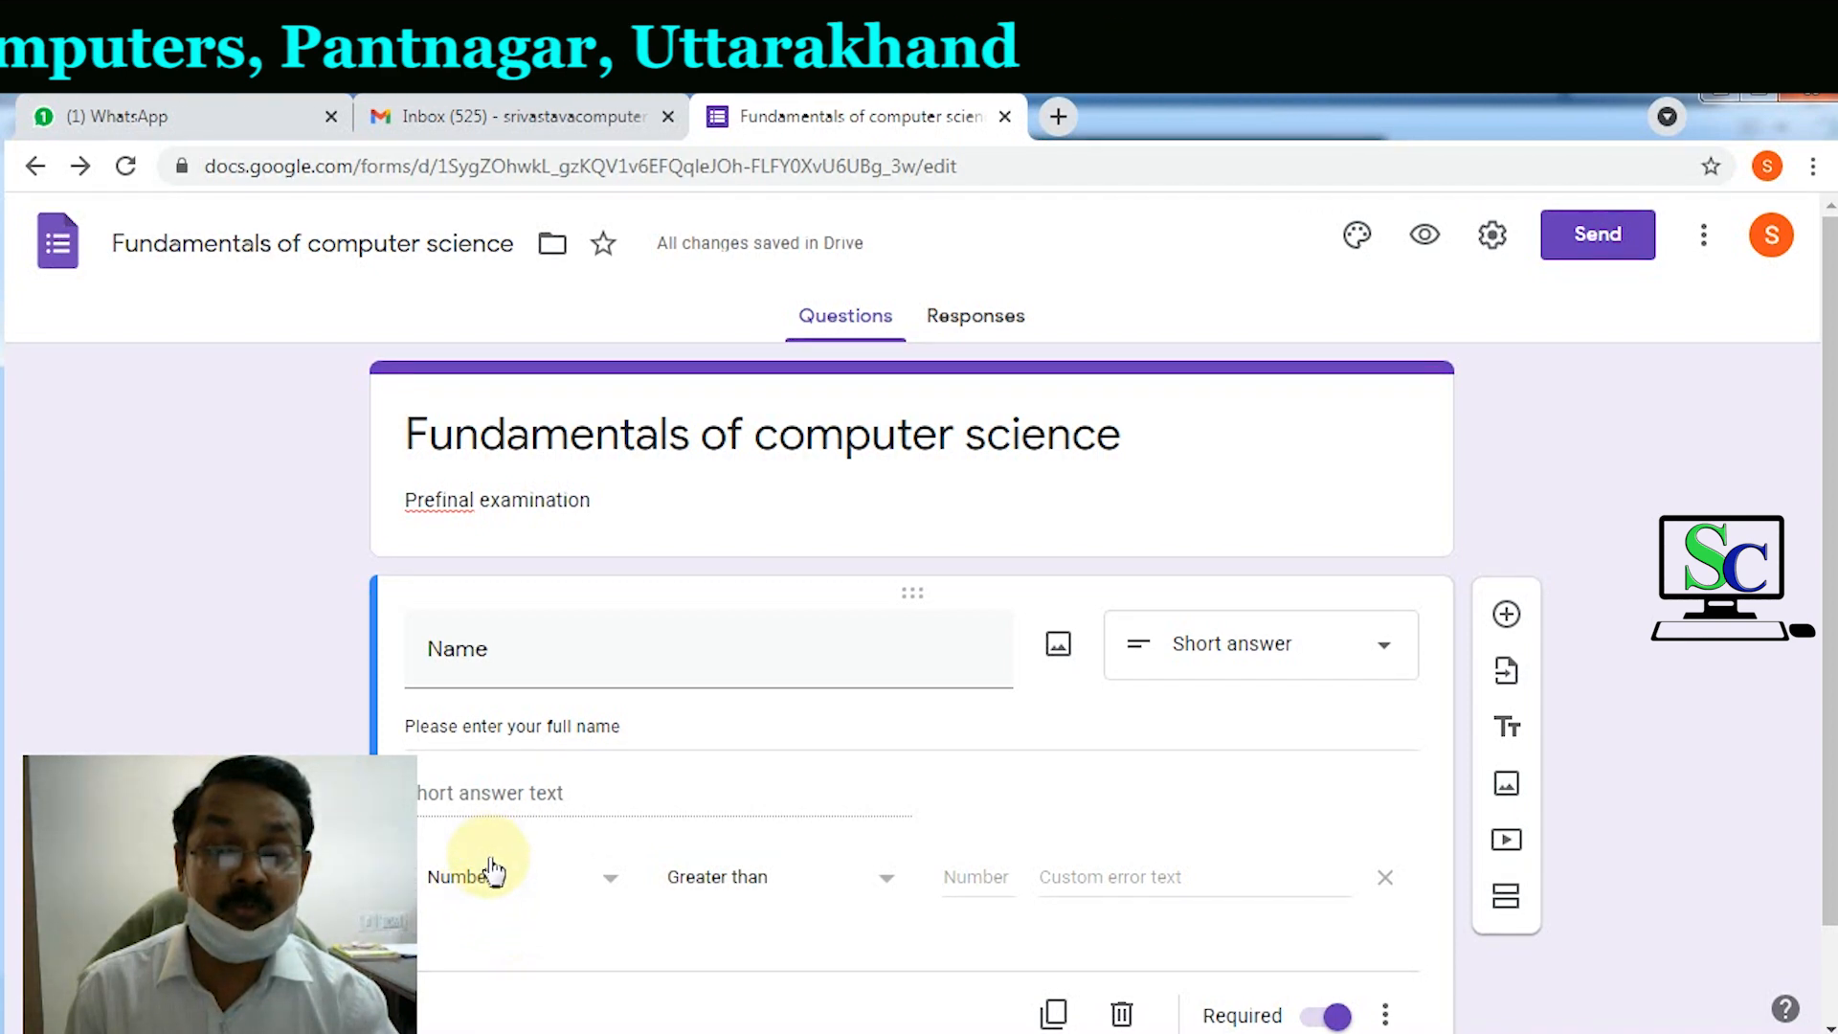
{"action": "left_click", "coordinate": [603, 879]}
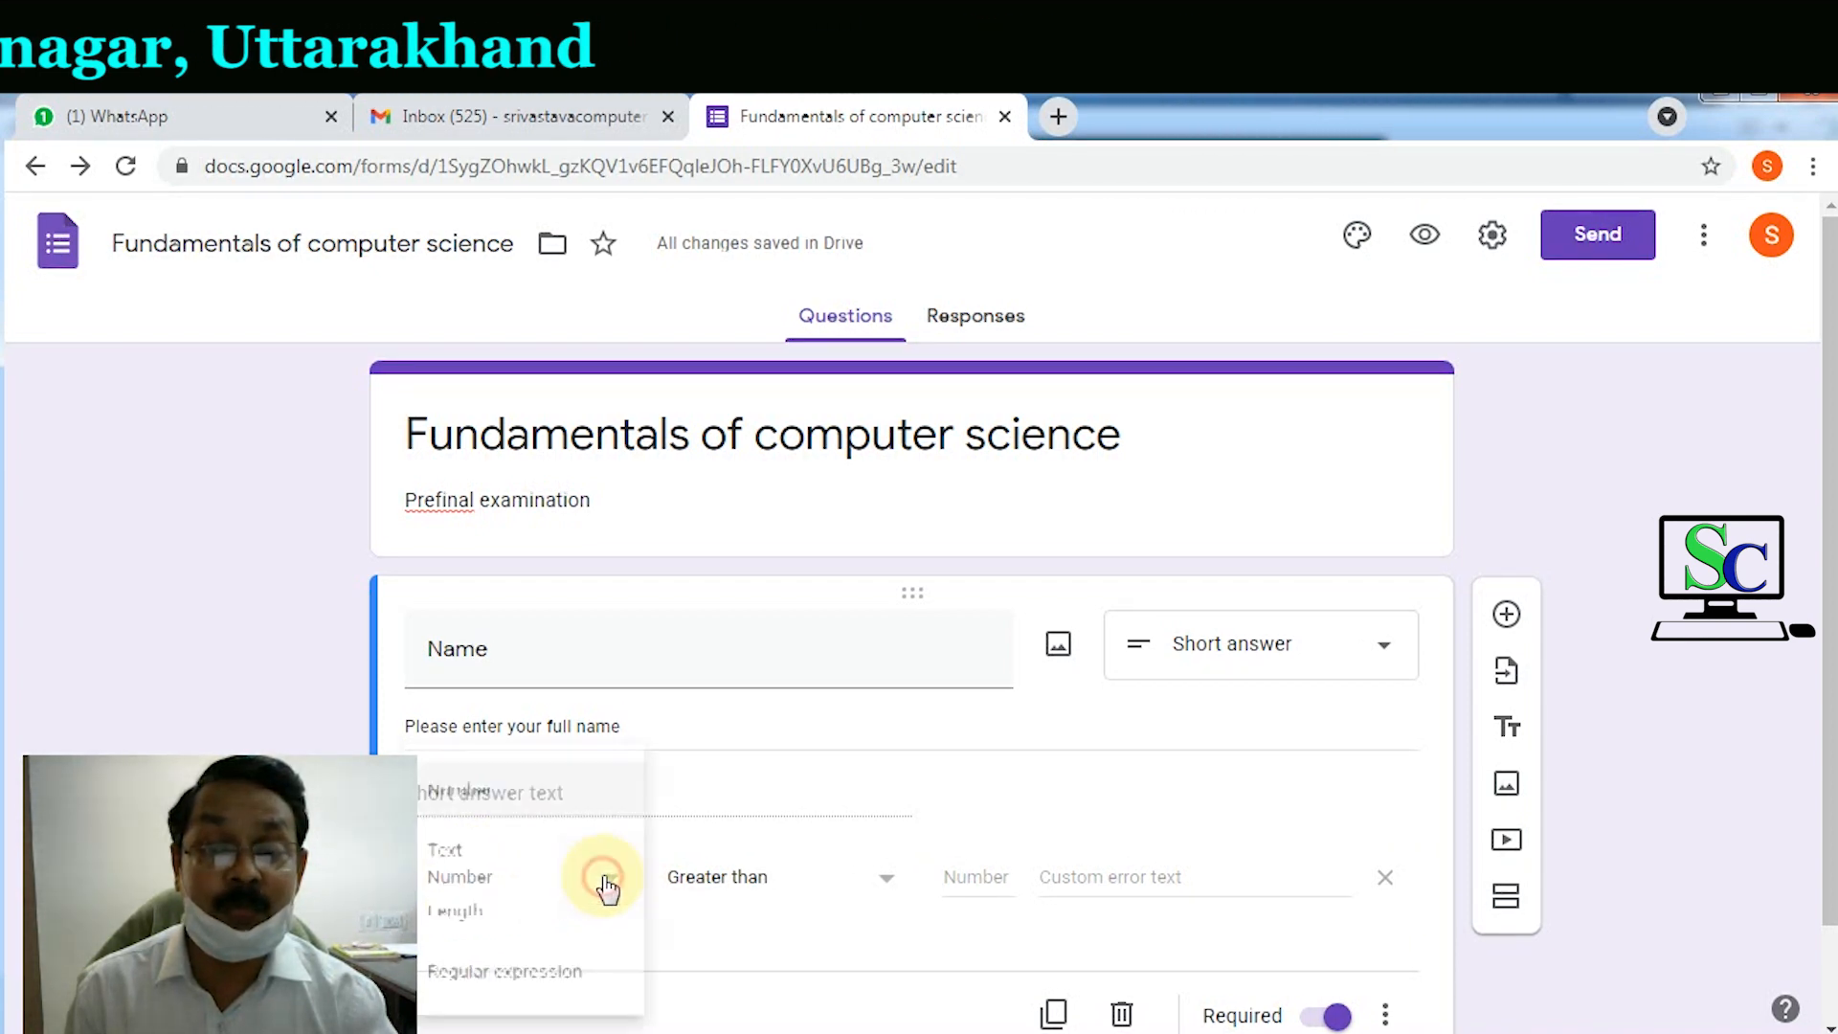
{"action": "left_click", "coordinate": [477, 857]}
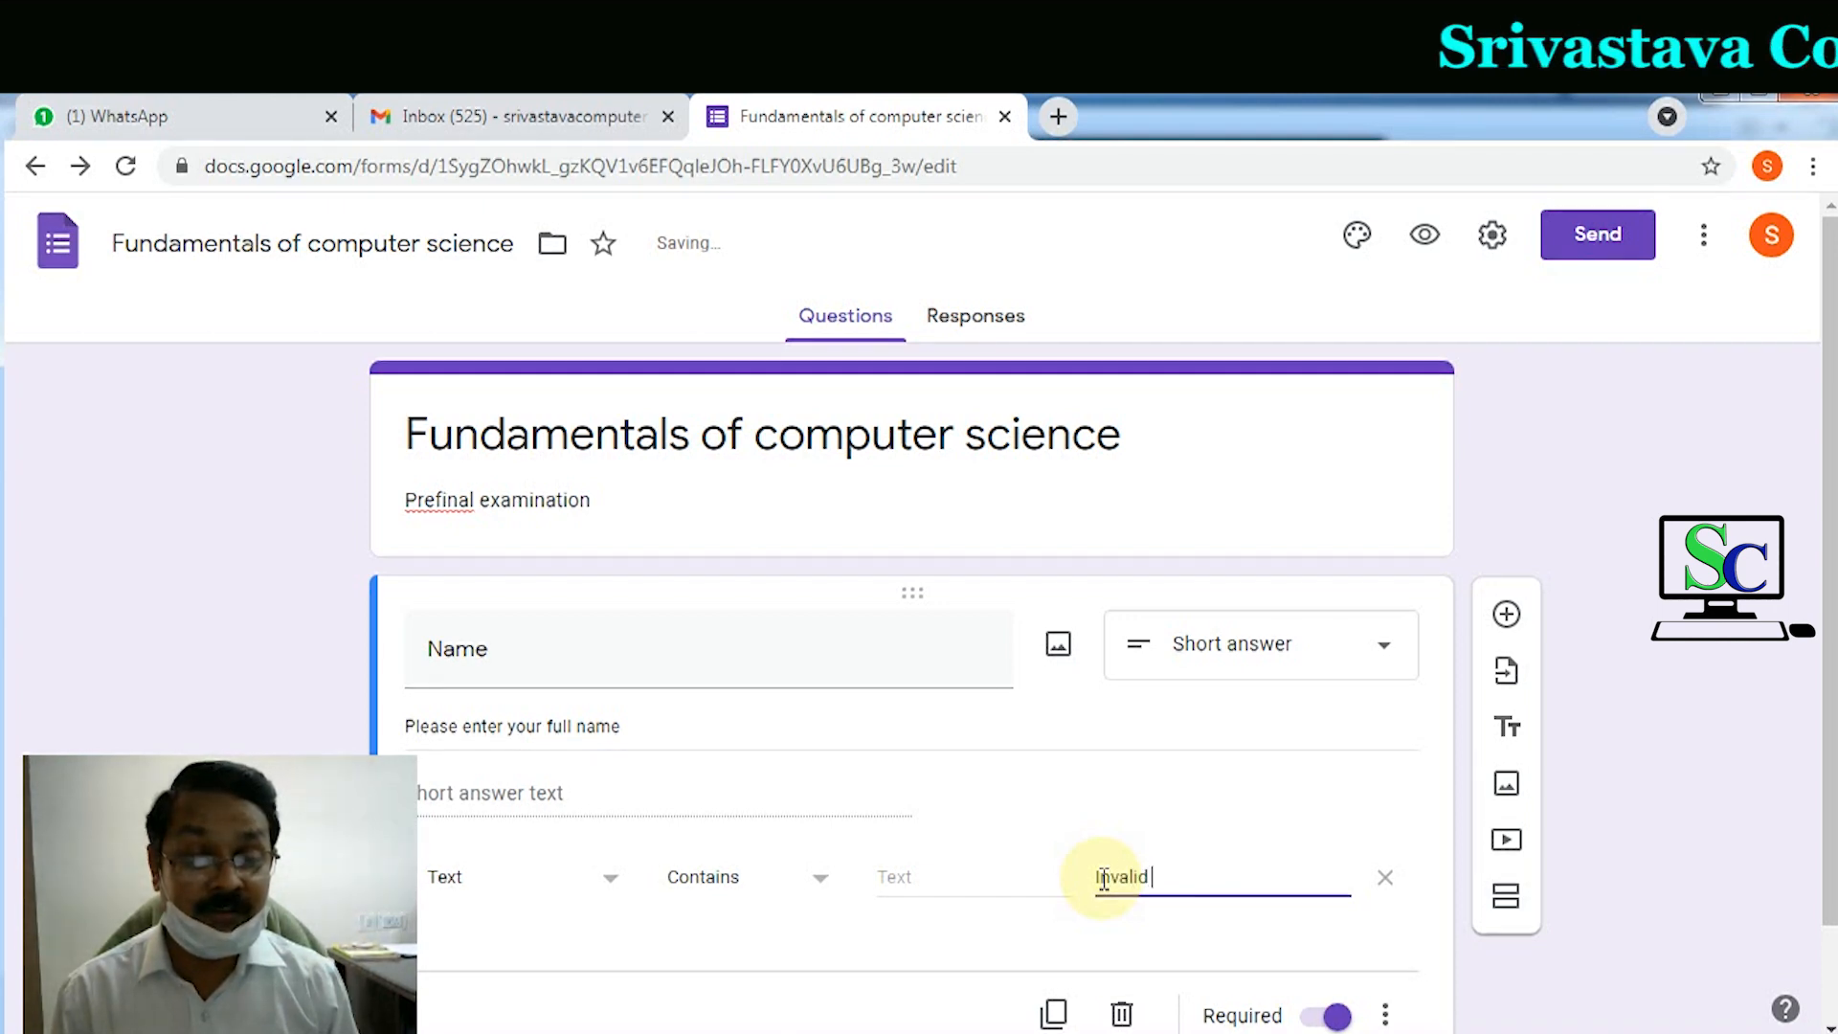
{"action": "type", "text": "Name"}
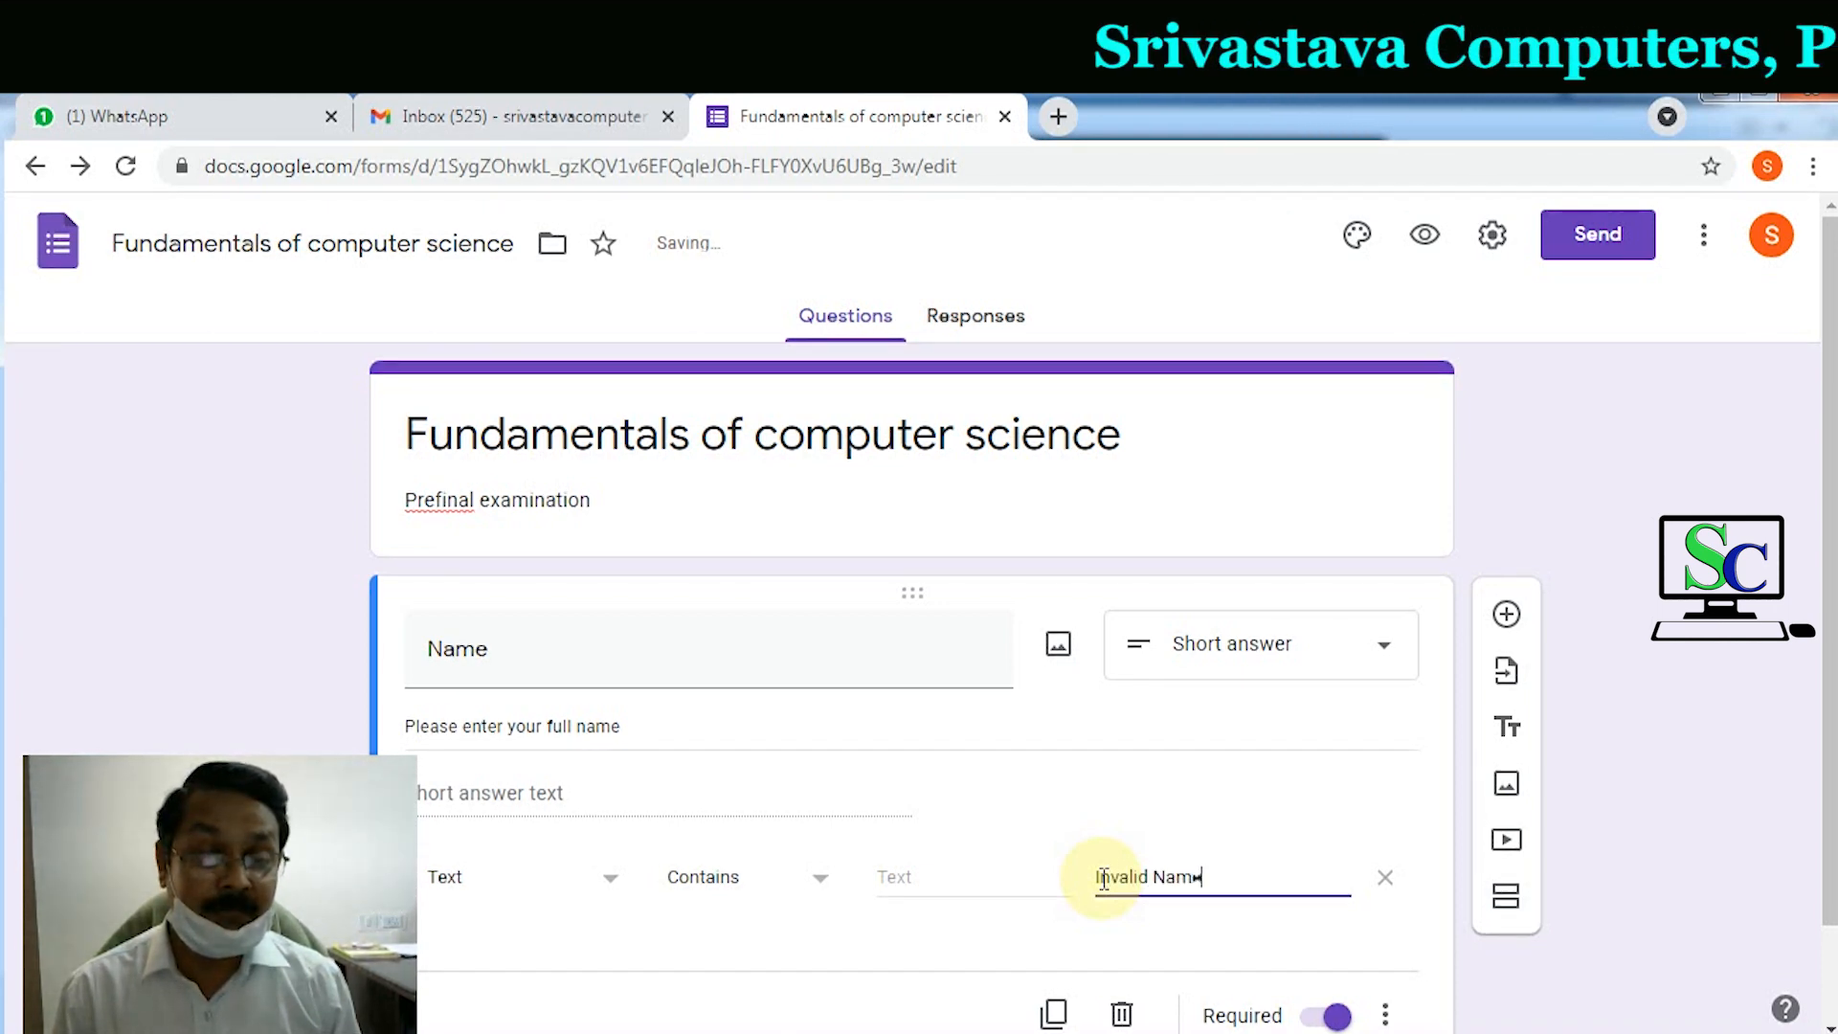
{"action": "type", "text": " Entered"}
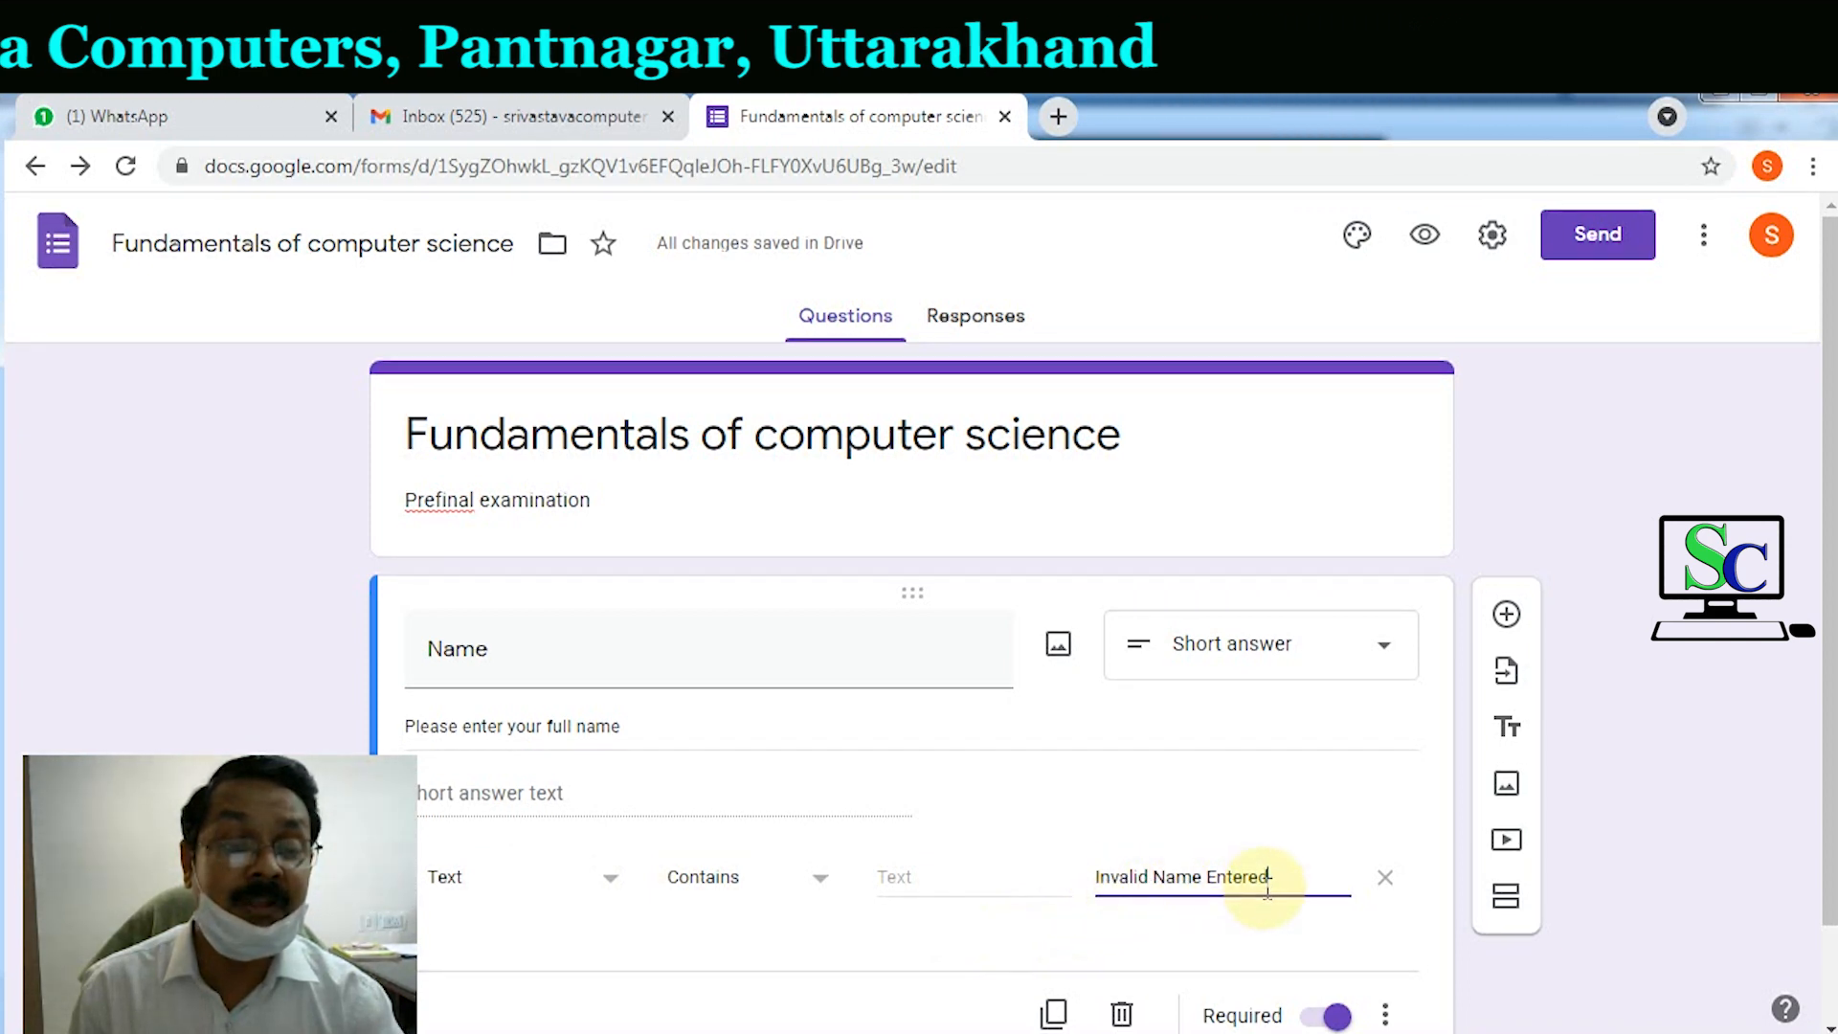
{"action": "scroll", "coordinate": [1266, 887], "scroll_direction": "down", "scroll_amount": 1}
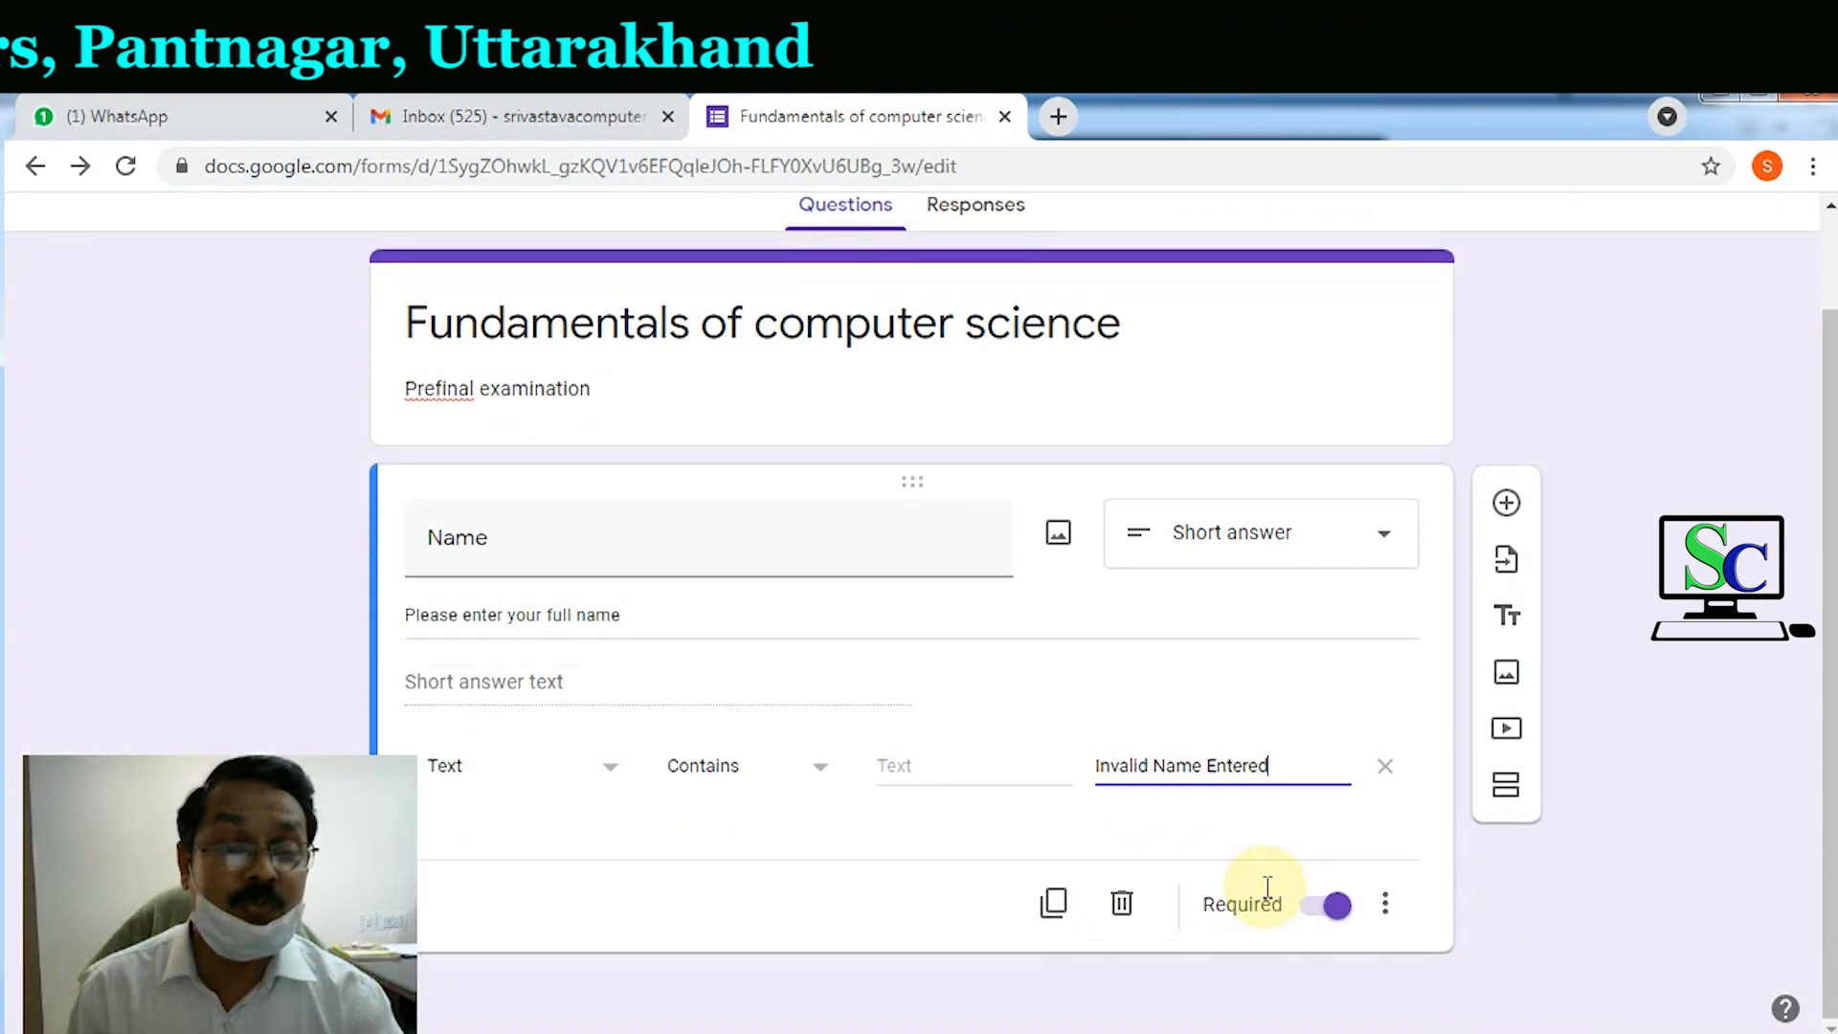
{"action": "left_click", "coordinate": [1507, 504]}
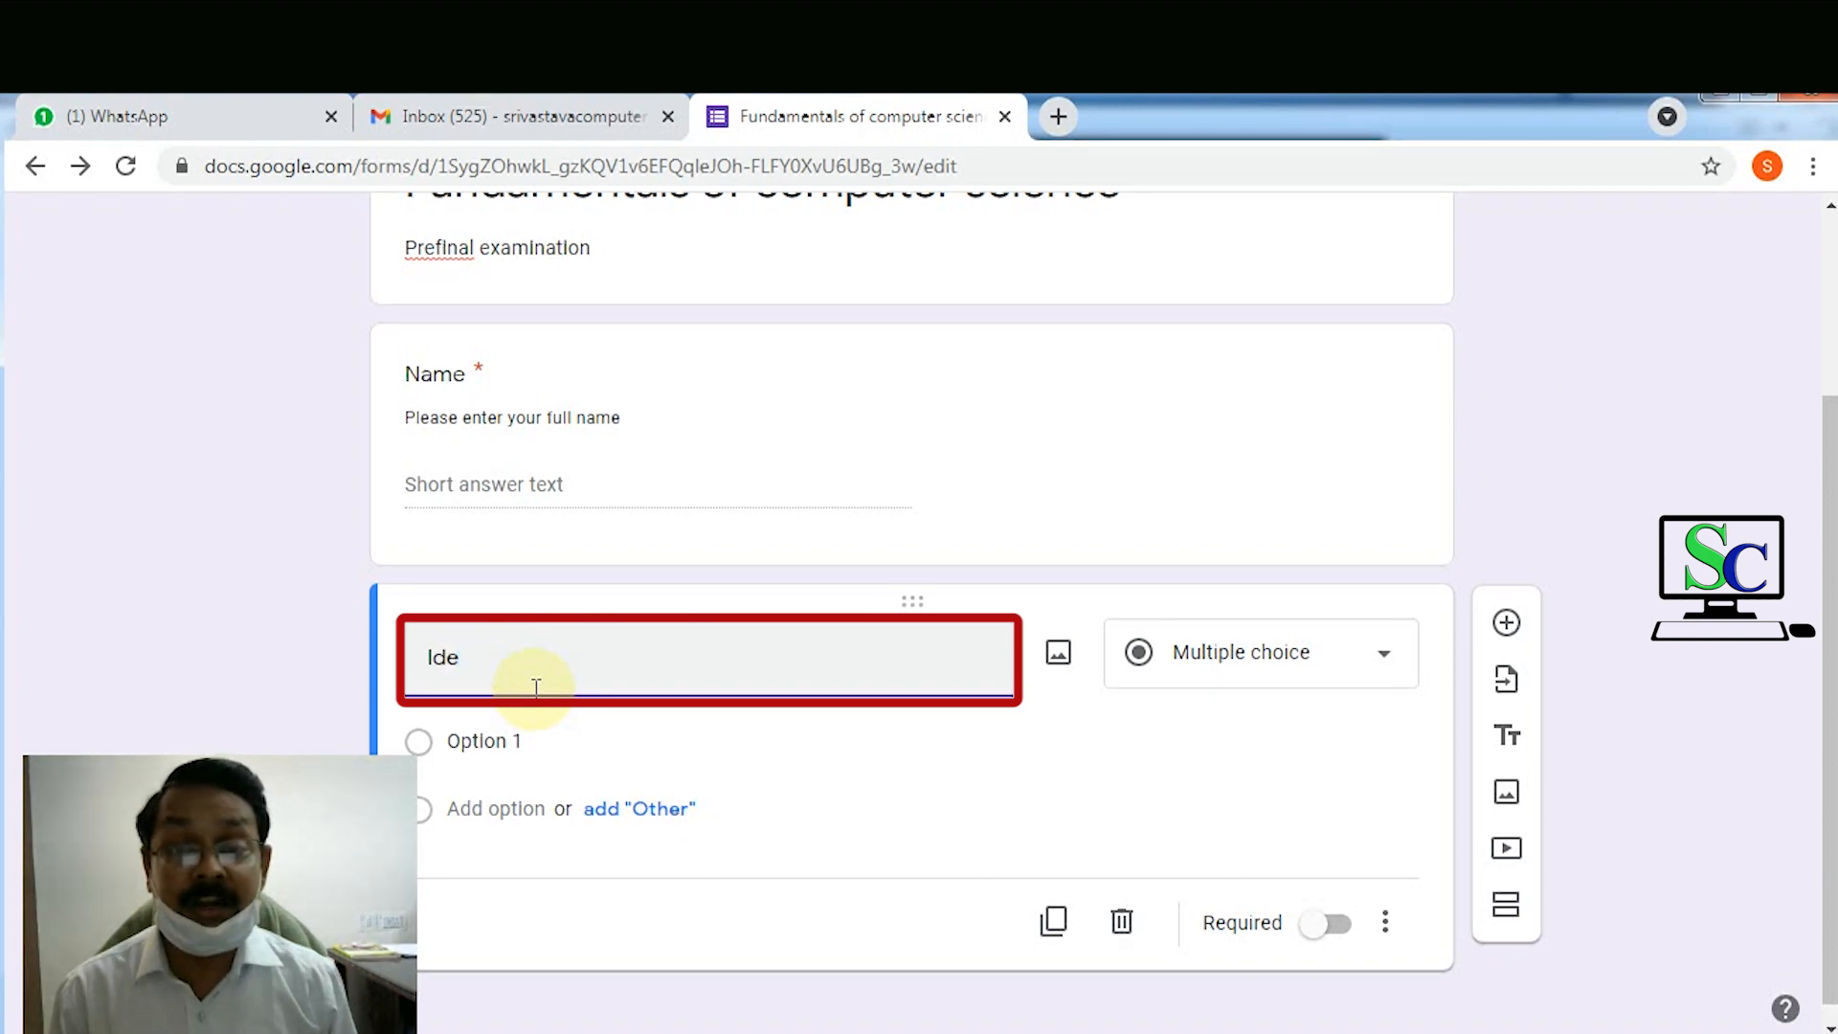
Step: Title the second question 'Id Number' and make it a required Short answer
{"action": "type", "text": "Id Number"}
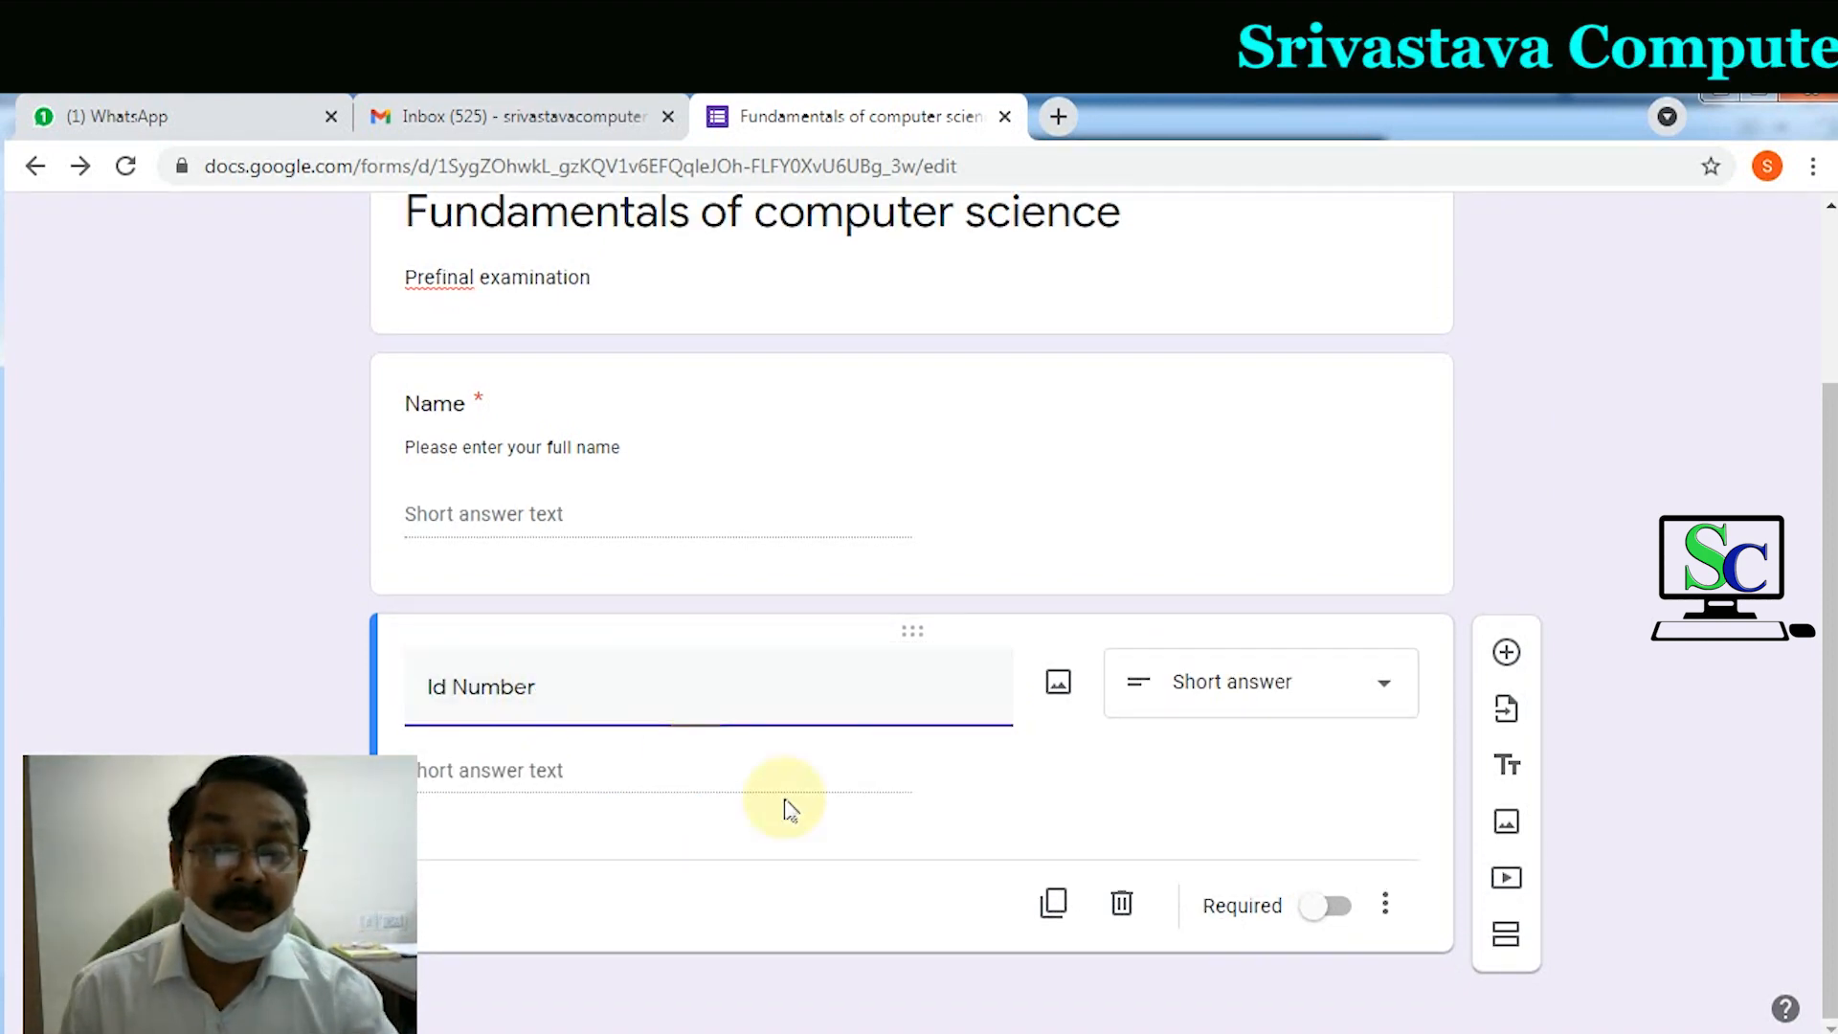
{"action": "left_click", "coordinate": [1235, 702]}
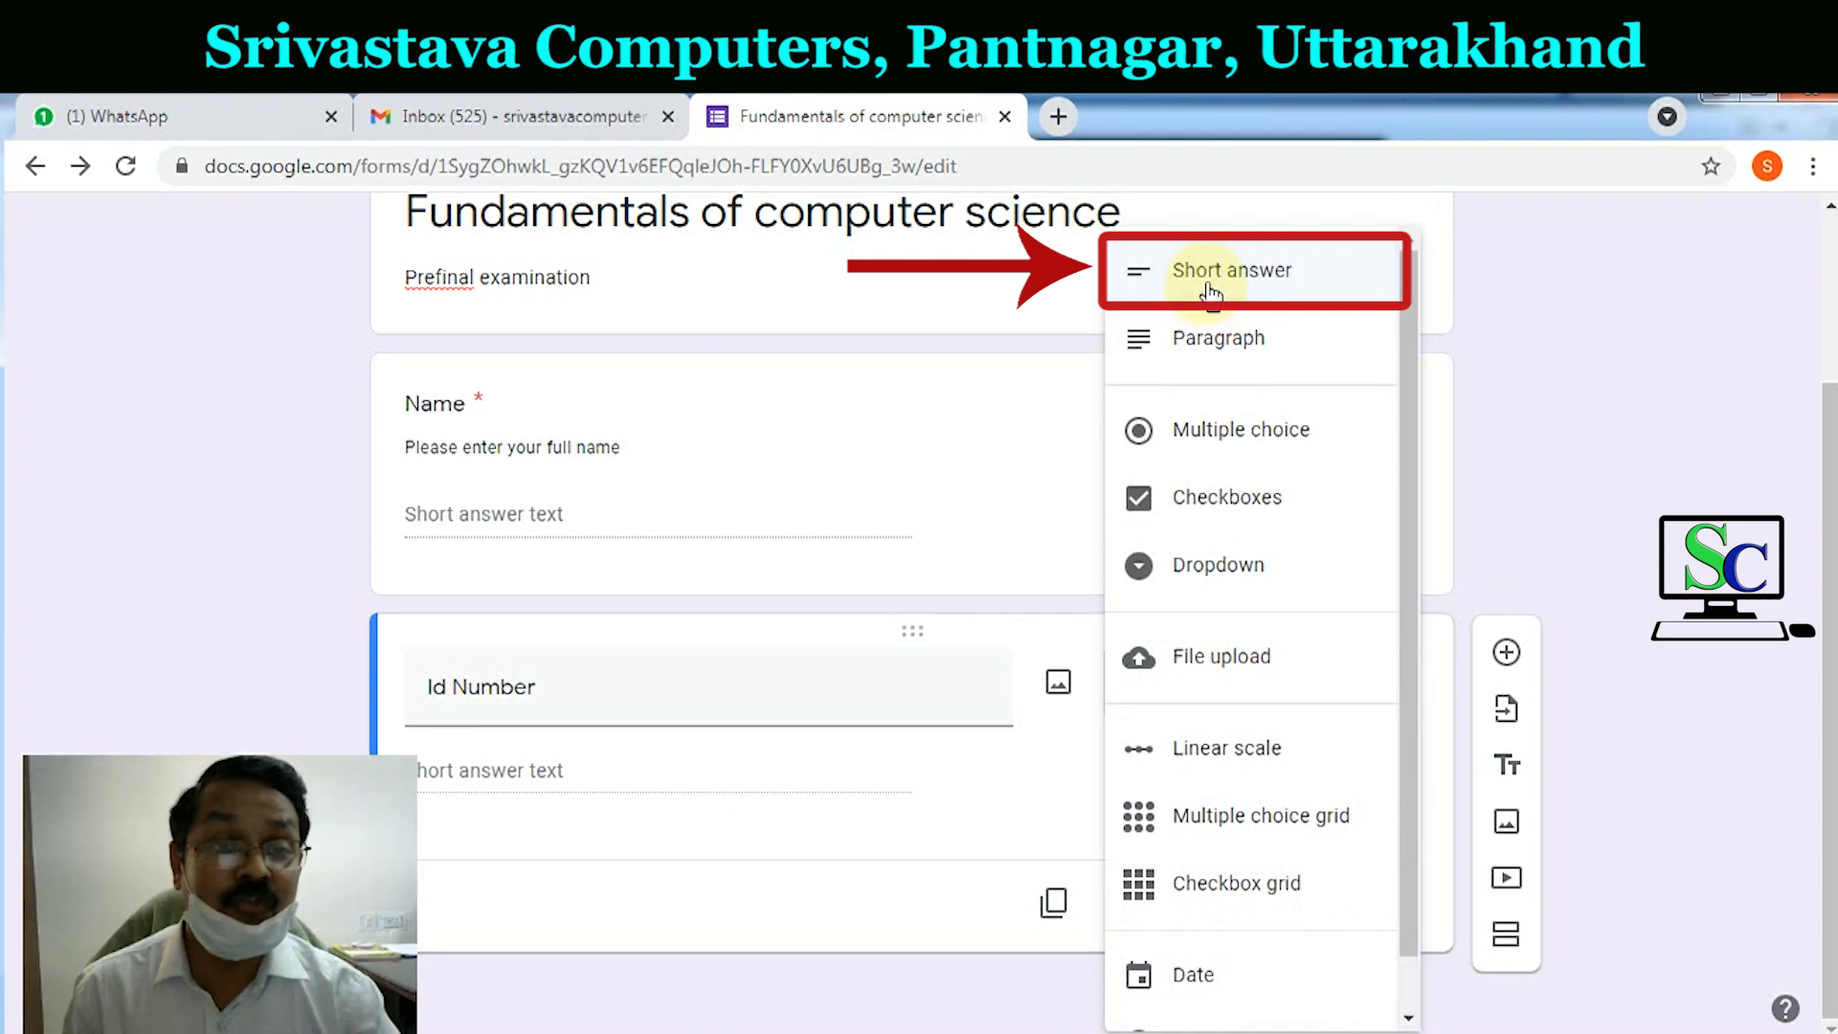
{"action": "left_click", "coordinate": [1212, 279]}
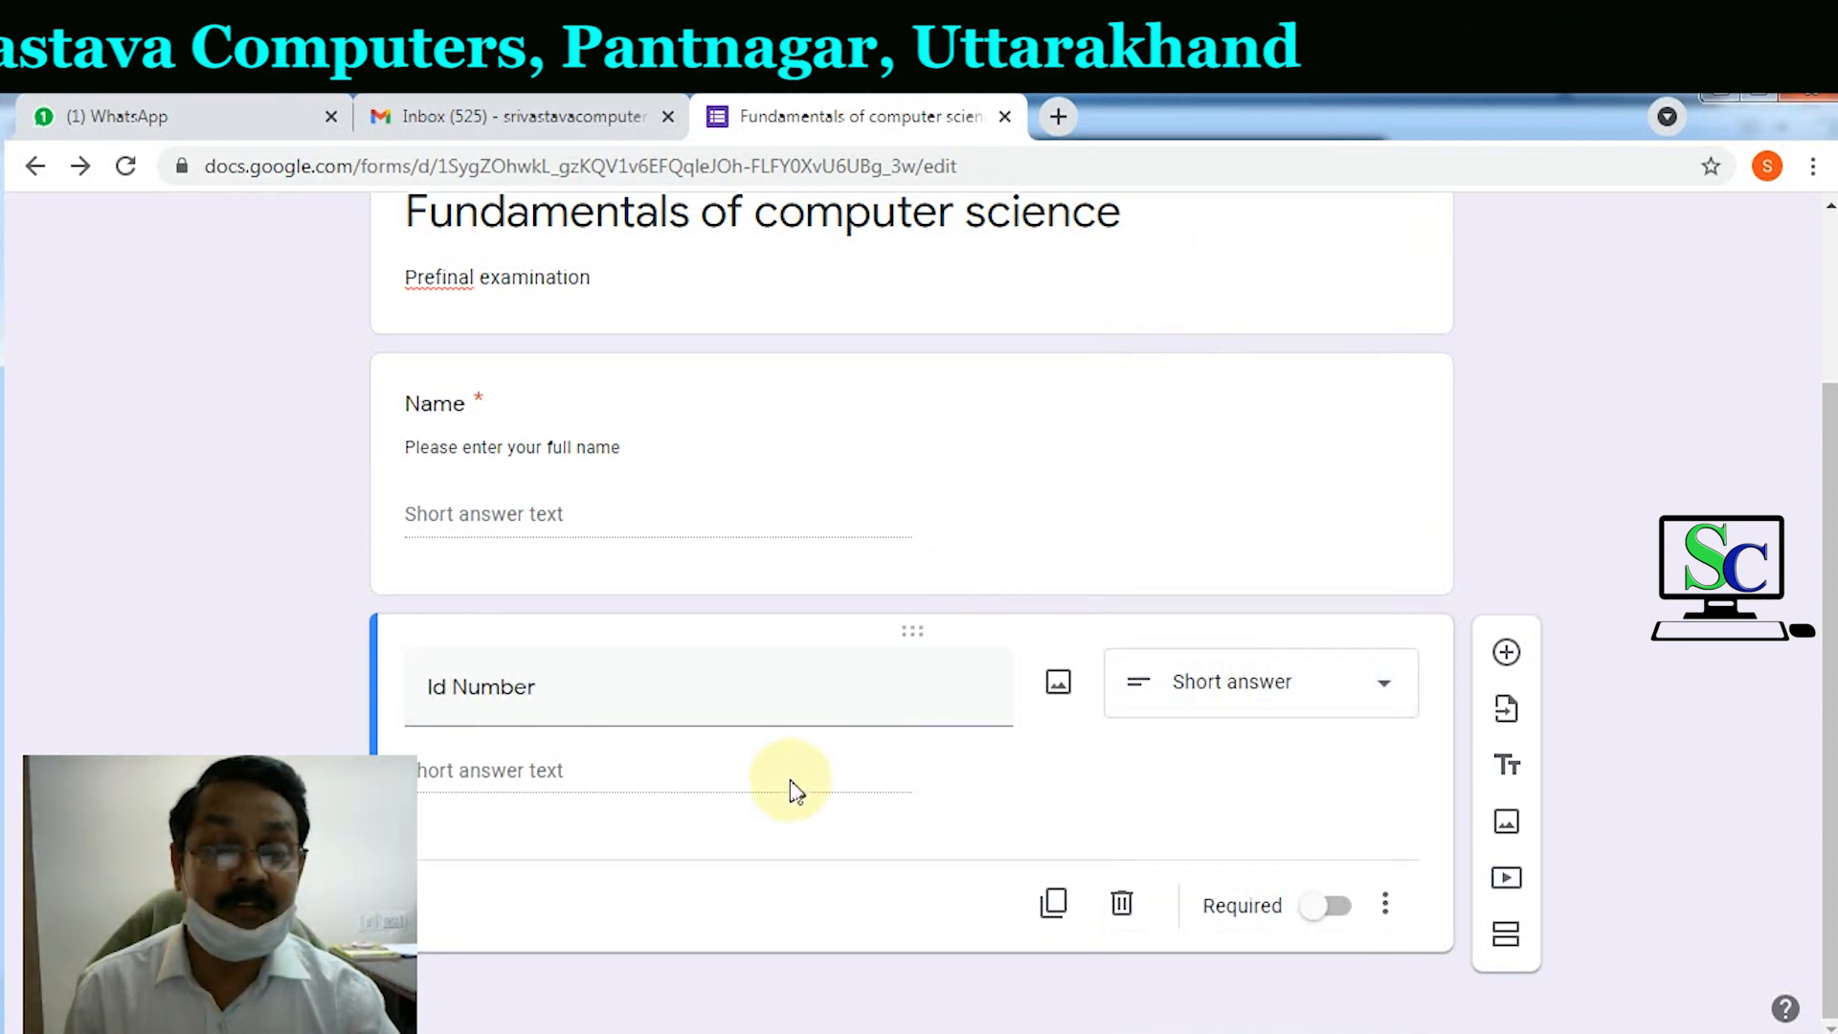
{"action": "left_click", "coordinate": [1343, 916]}
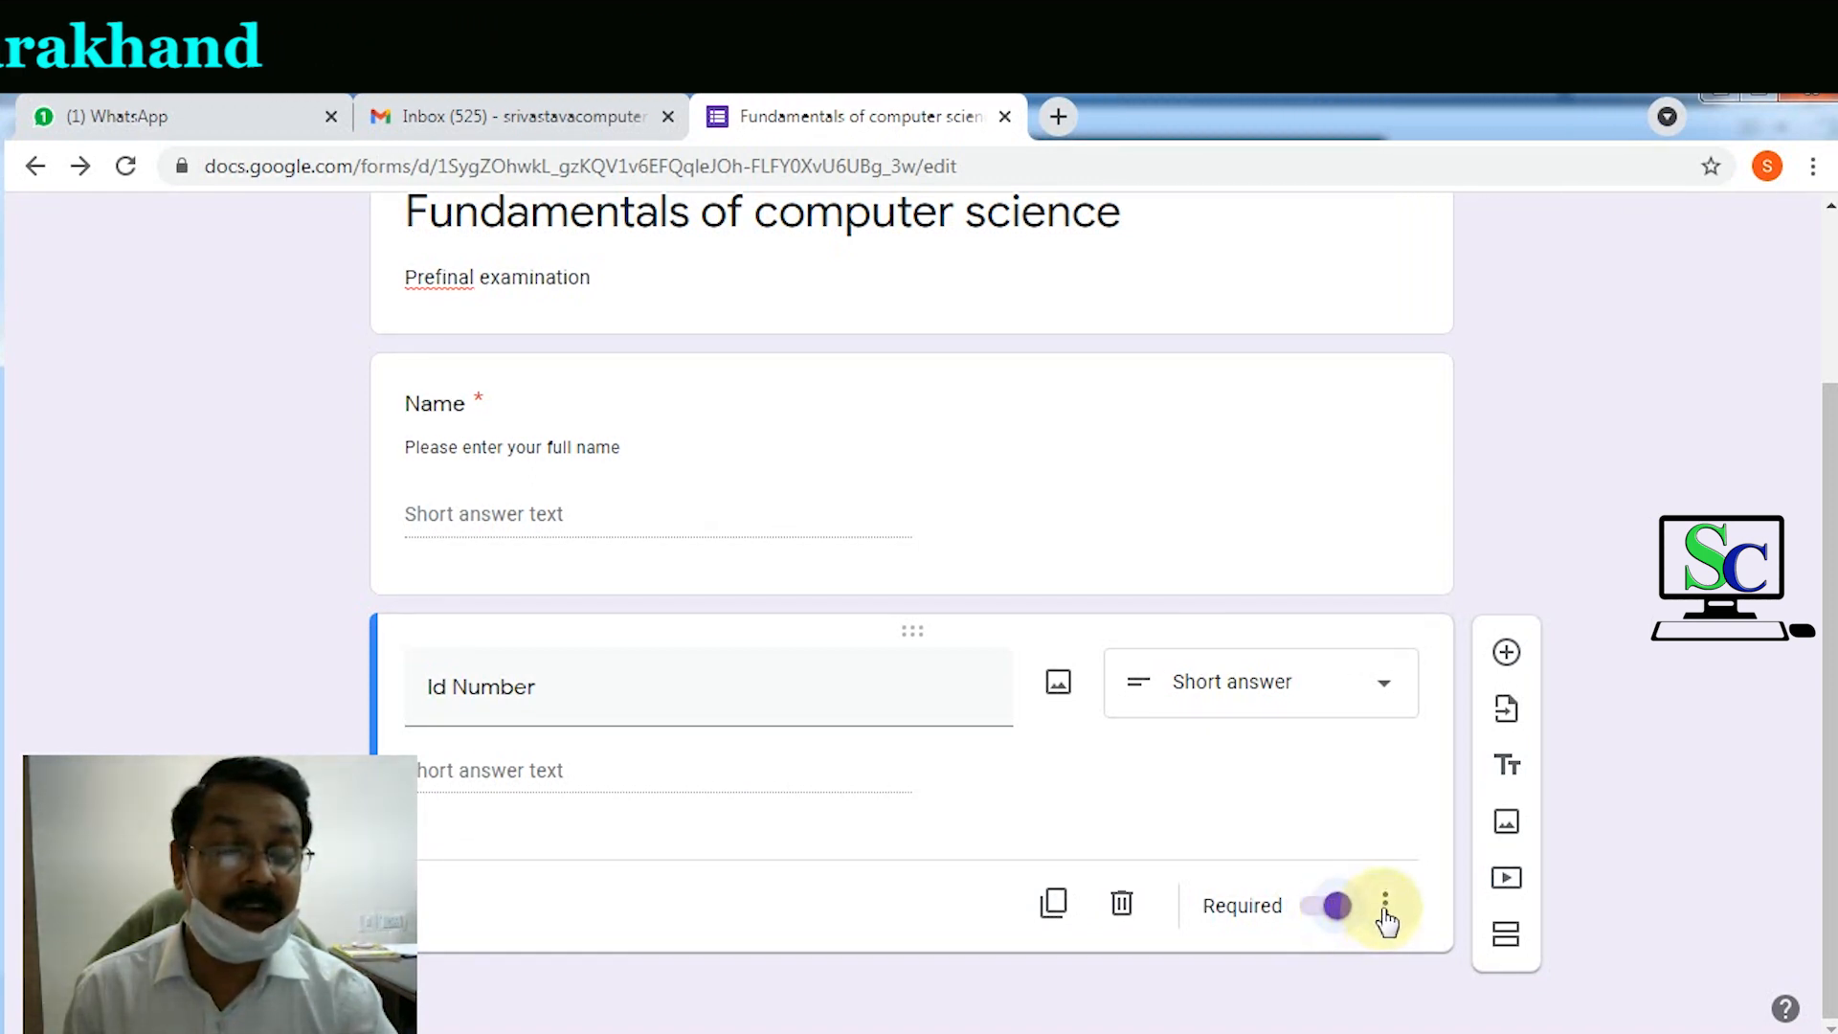
Step: Add the description 'Input your Id Number' under the Id Number question
{"action": "left_click", "coordinate": [1387, 905]}
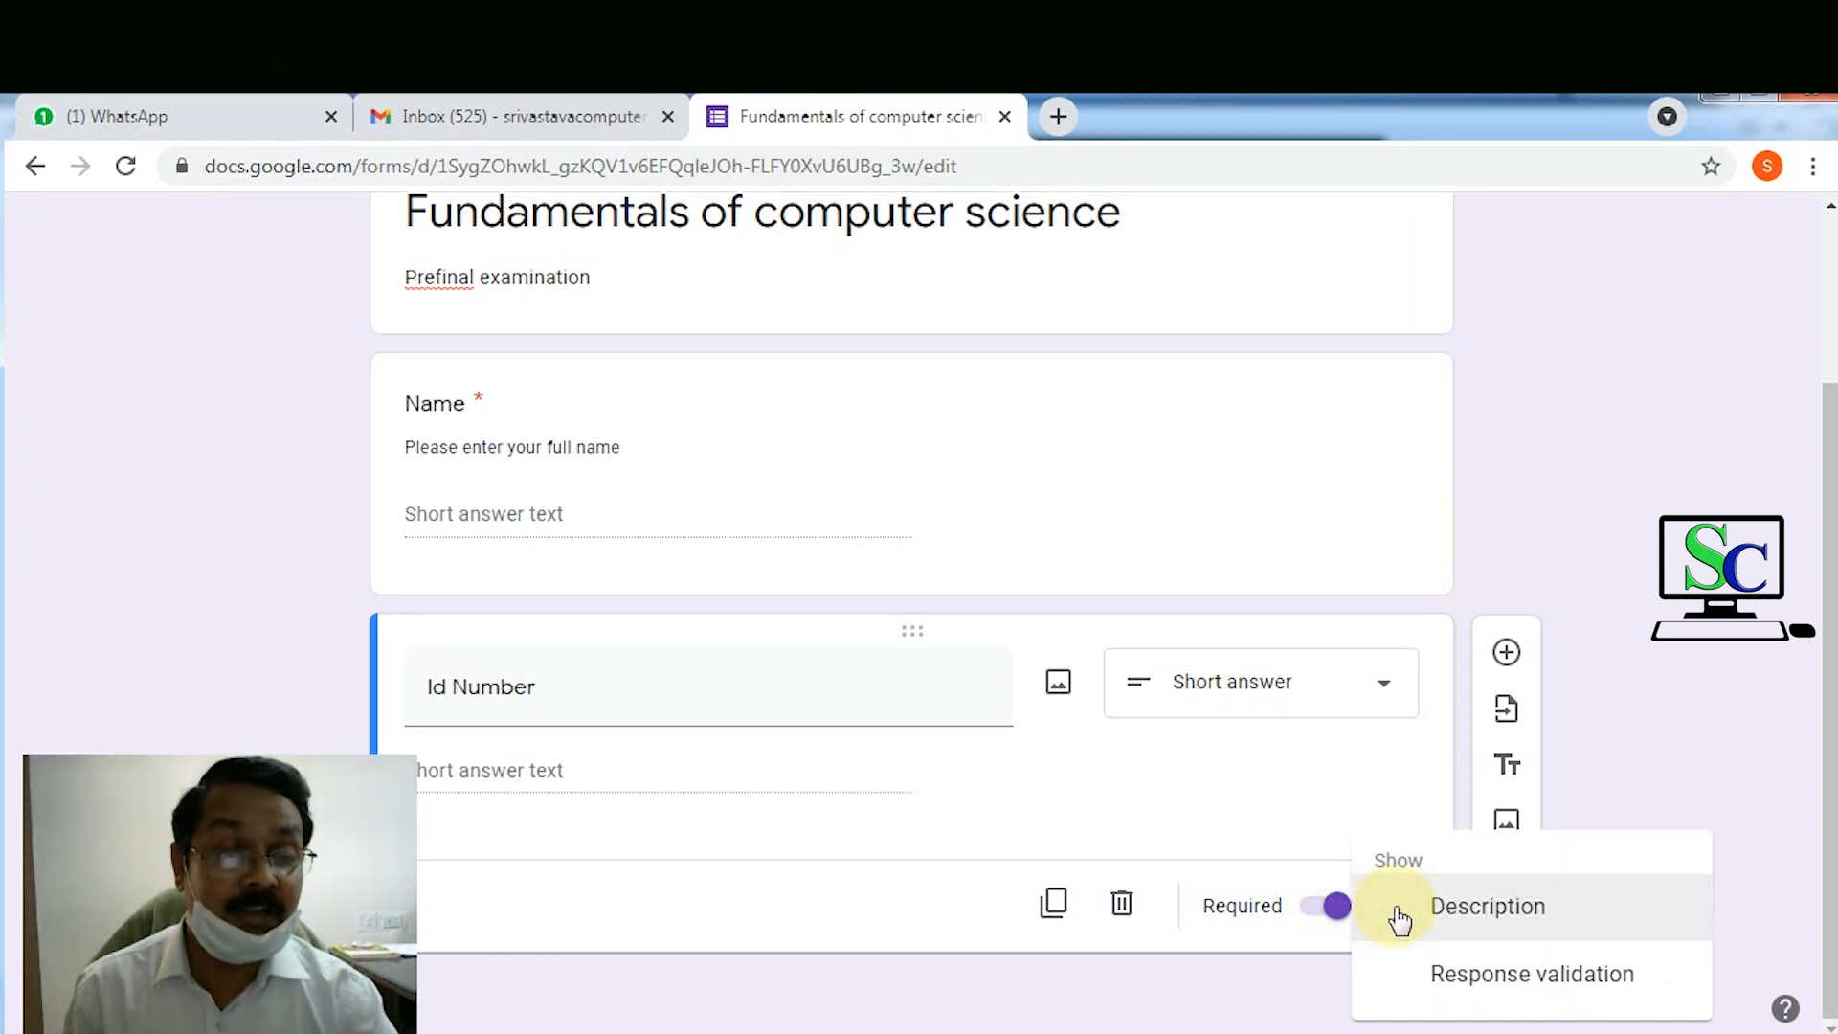
{"action": "left_click", "coordinate": [1487, 906]}
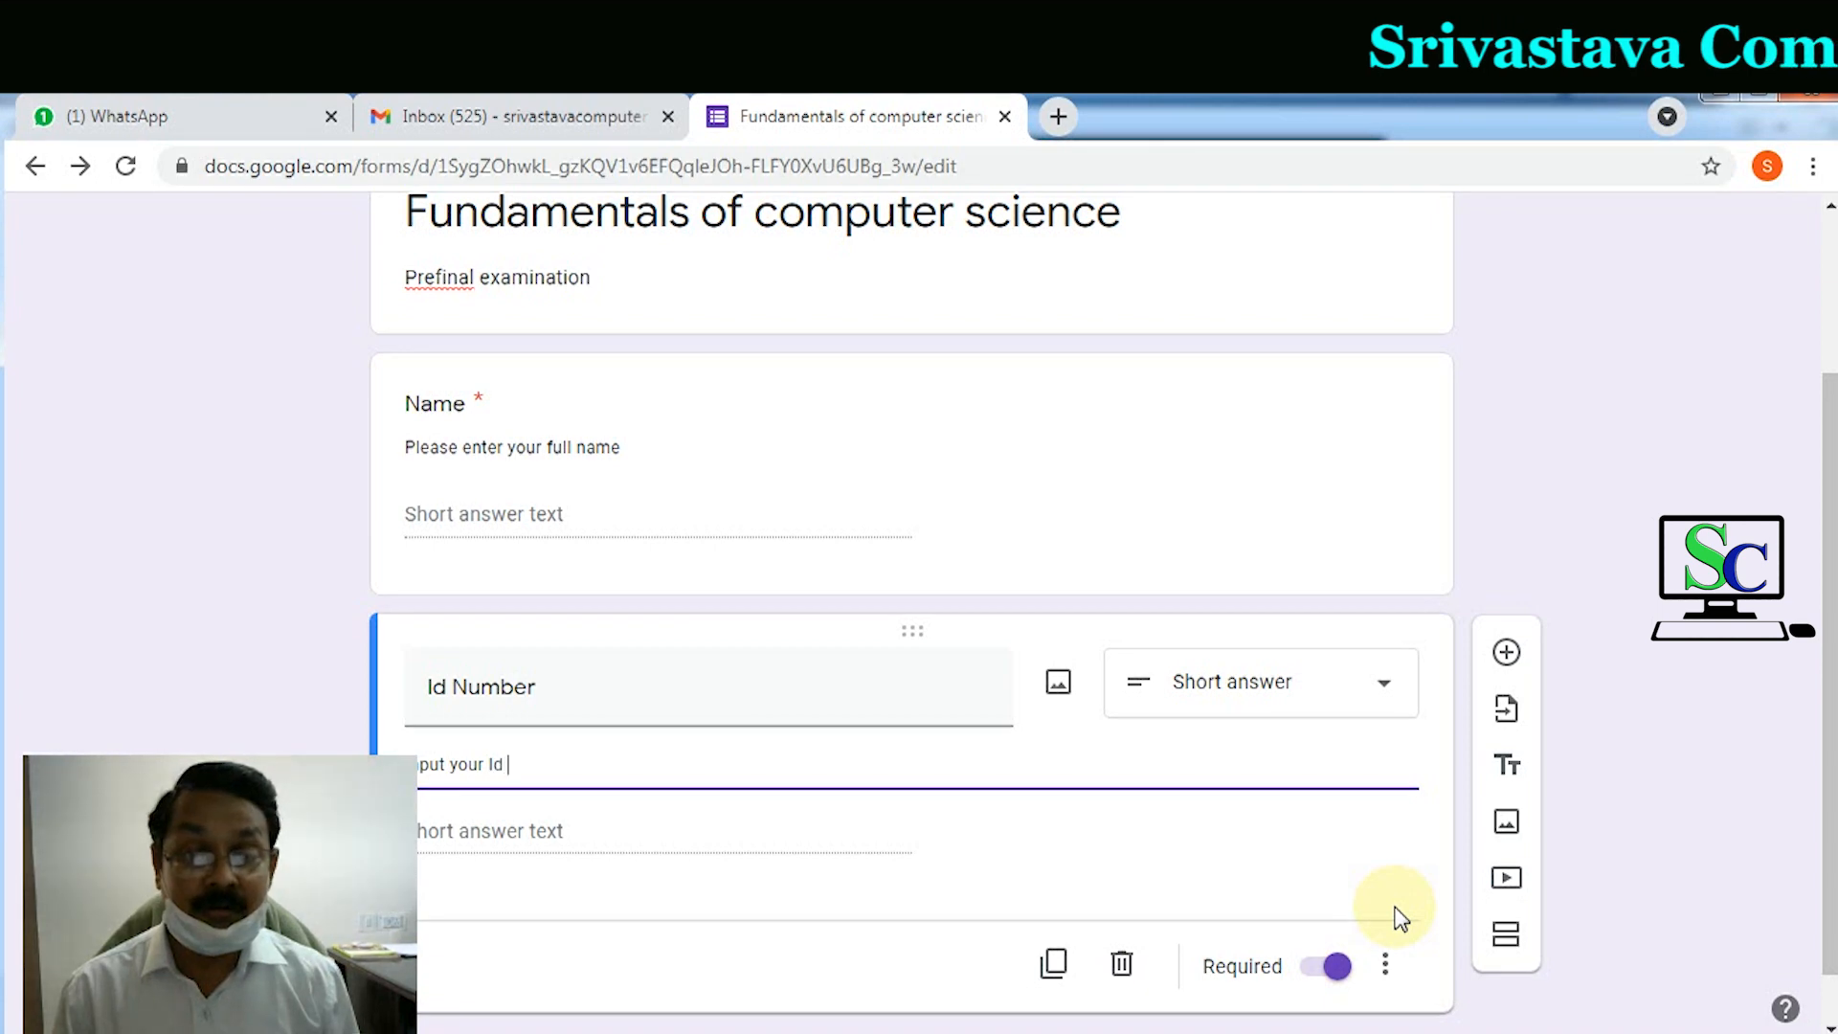
{"action": "type", "text": "Input your Id Number"}
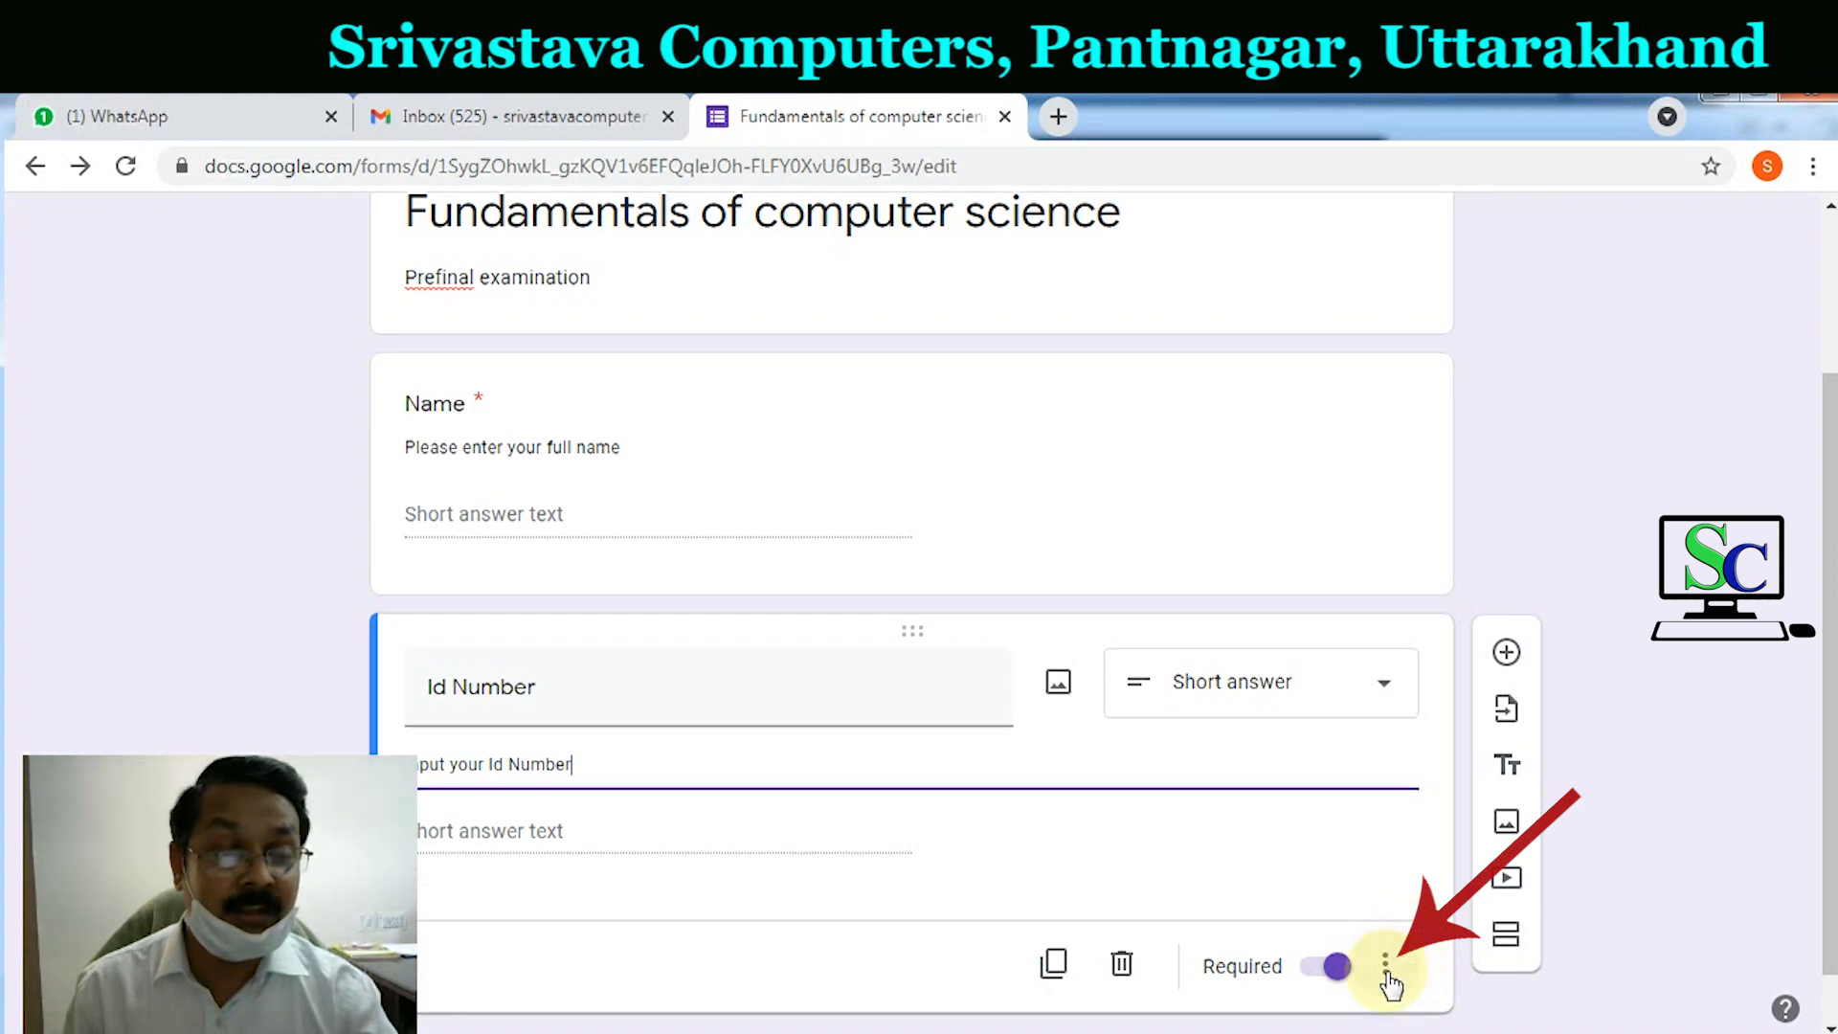
{"action": "left_click", "coordinate": [1394, 962]}
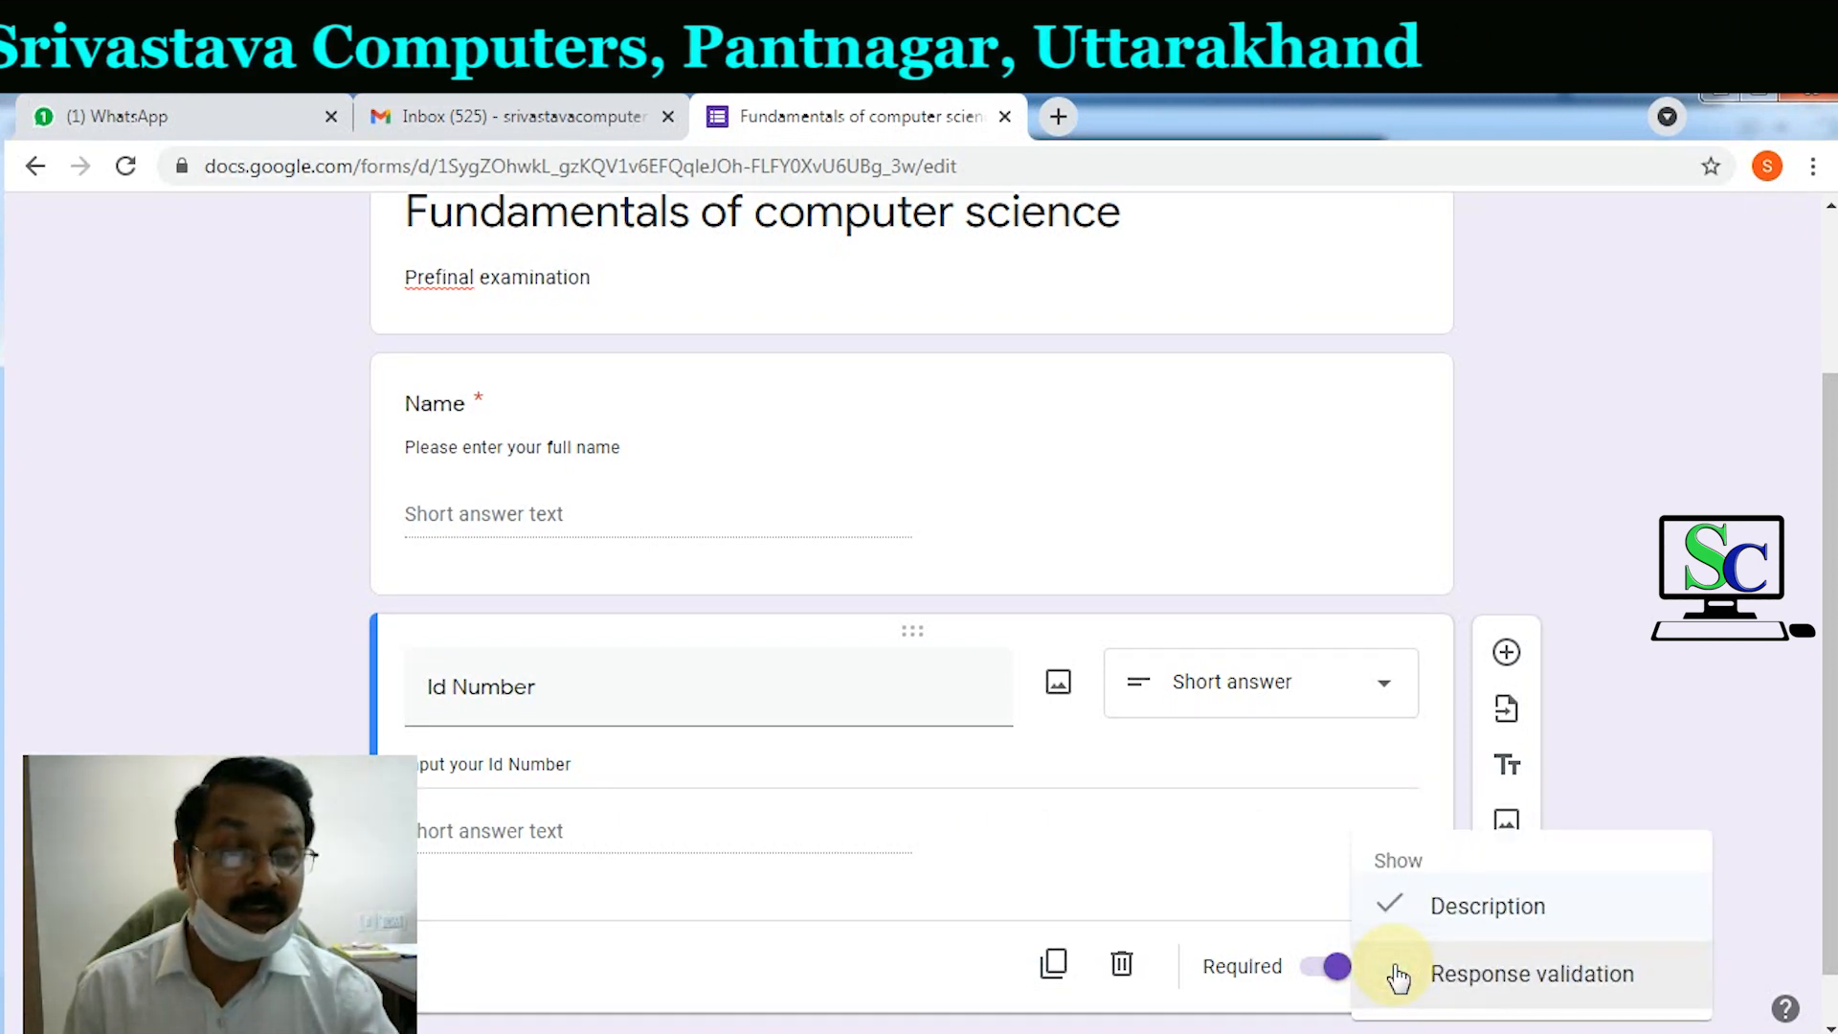
Step: Validate Id Number as Number Greater than, with error text 'Invalid Id No.'
{"action": "left_click", "coordinate": [1576, 995]}
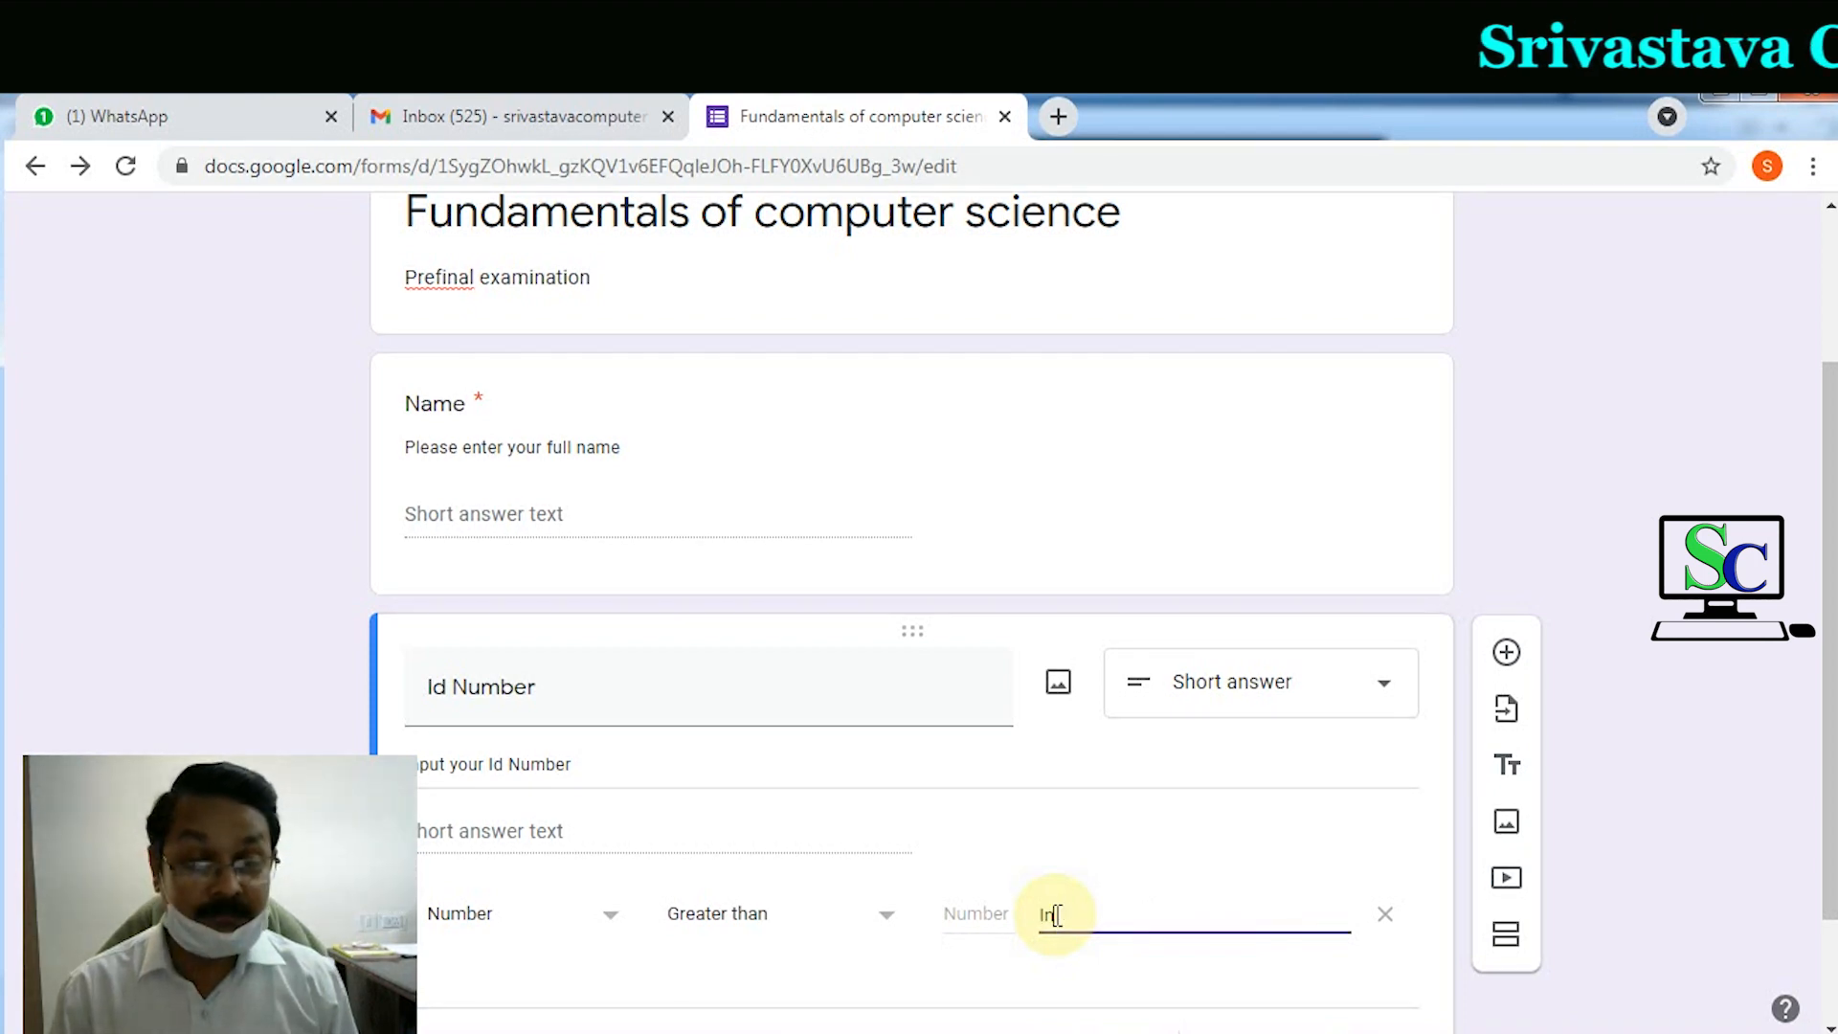
{"action": "type", "text": "Id No."}
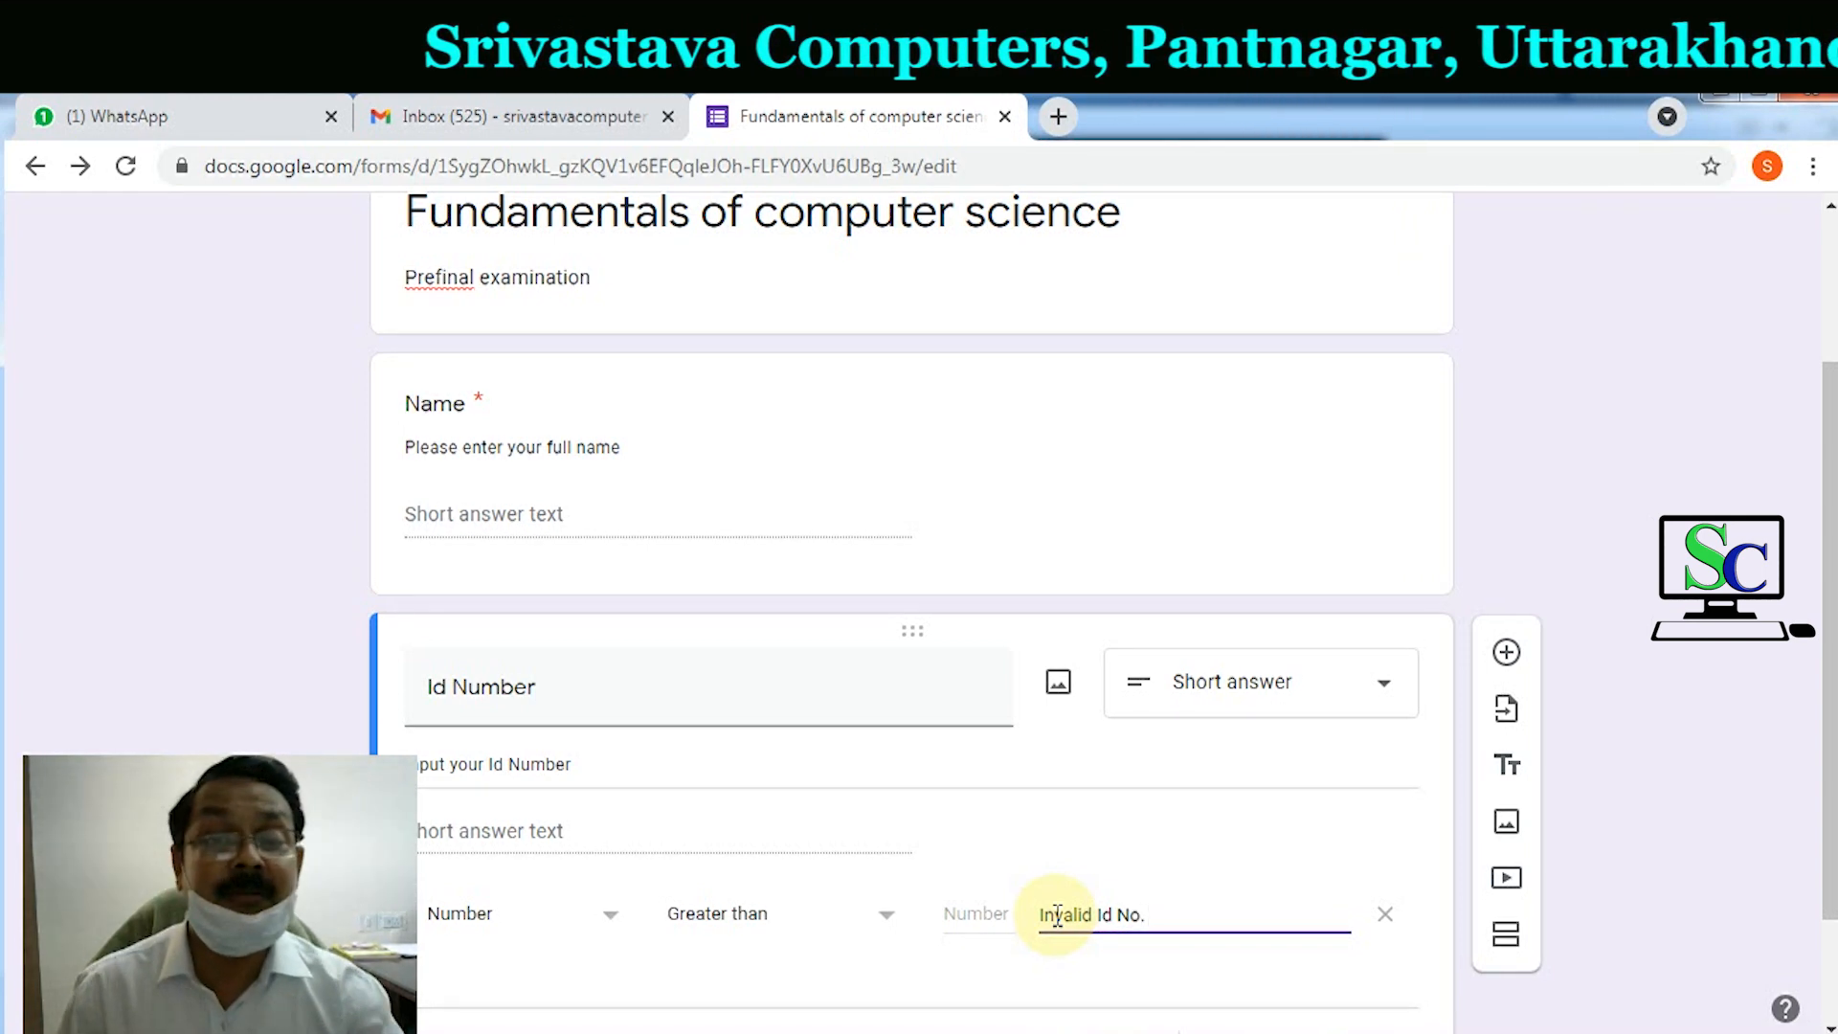
{"action": "left_click", "coordinate": [1639, 824]}
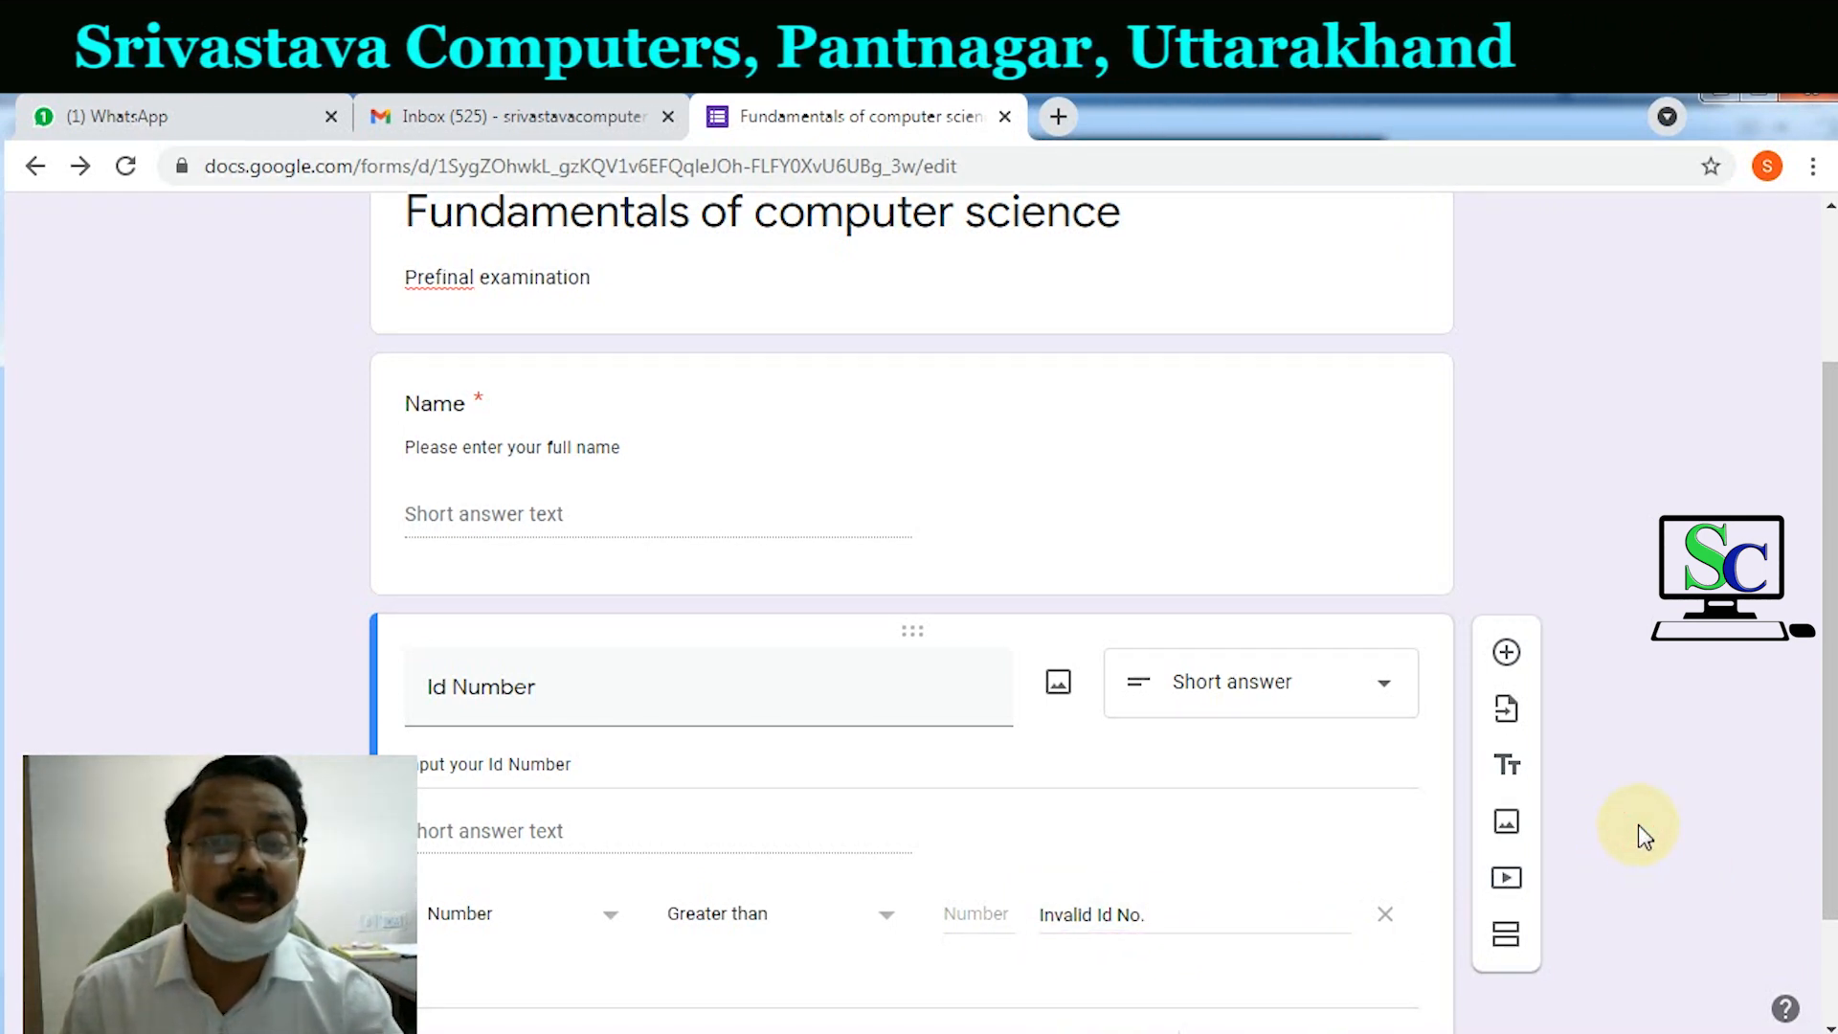
{"action": "scroll", "coordinate": [1638, 824], "scroll_direction": "down", "scroll_amount": 2}
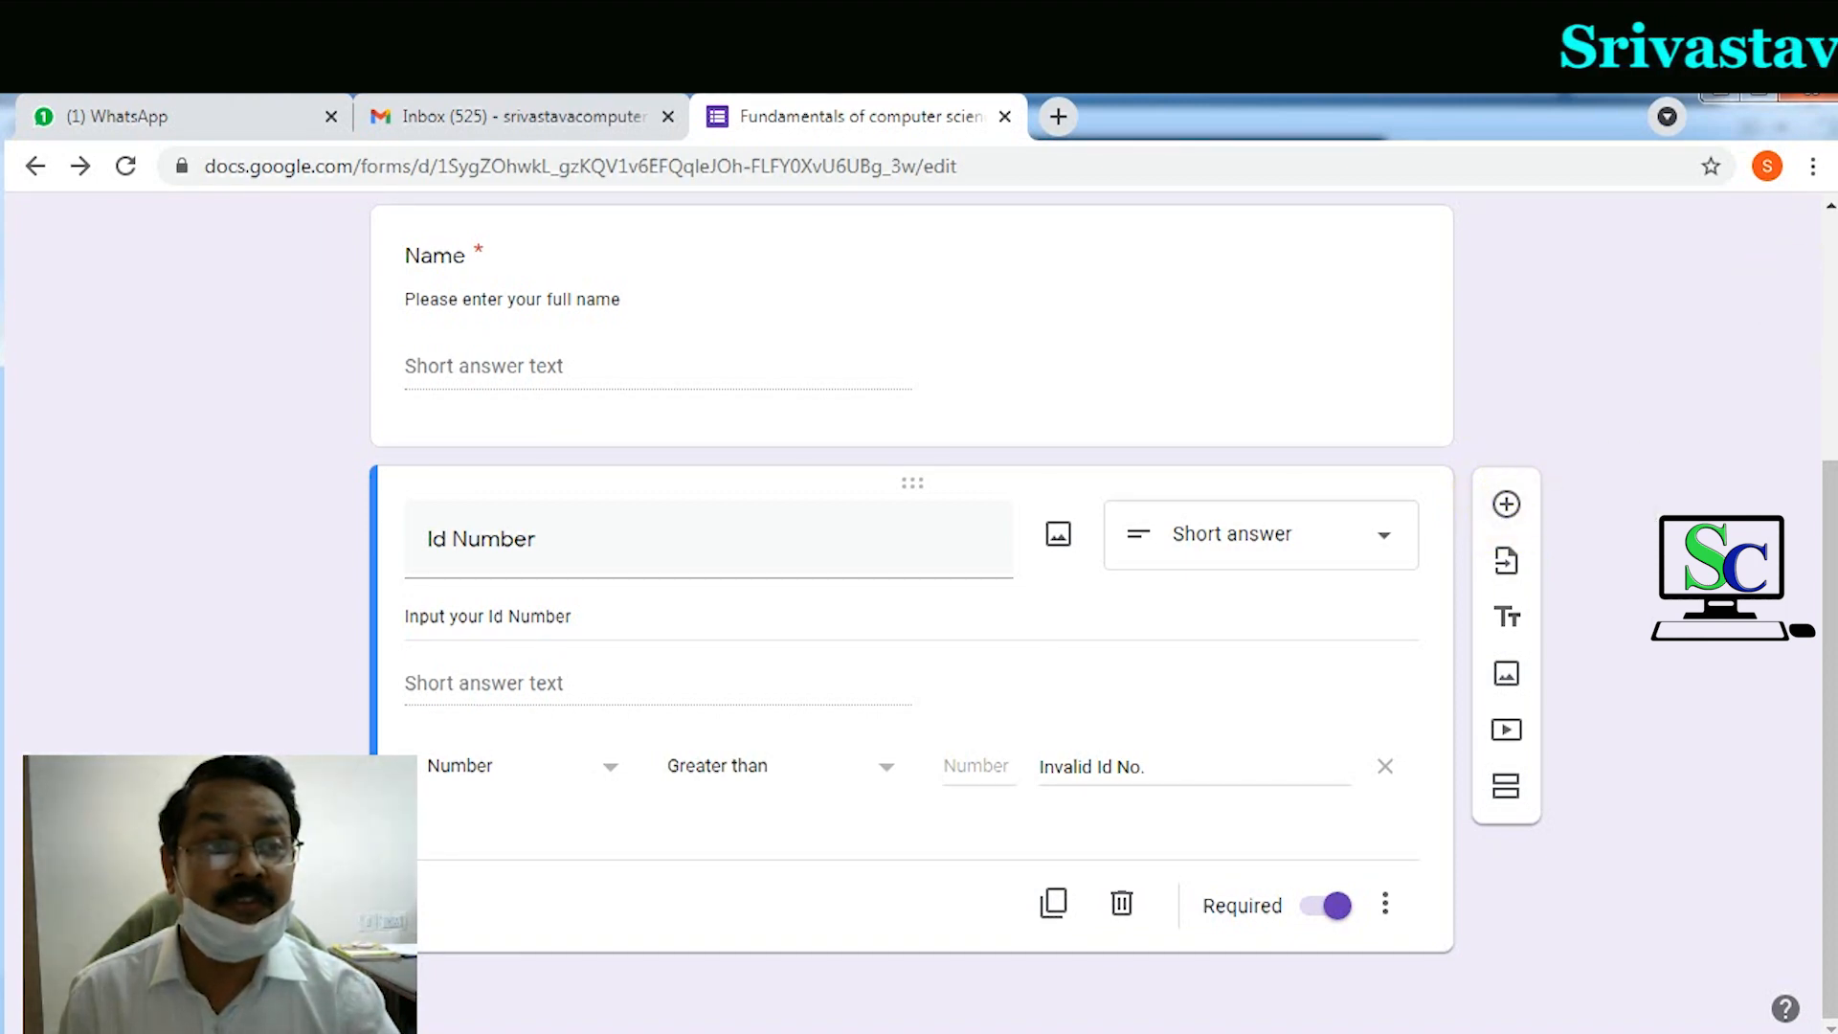
{"action": "left_click_drag", "start_coordinate": [1612, 438], "coordinate": [1523, 493]}
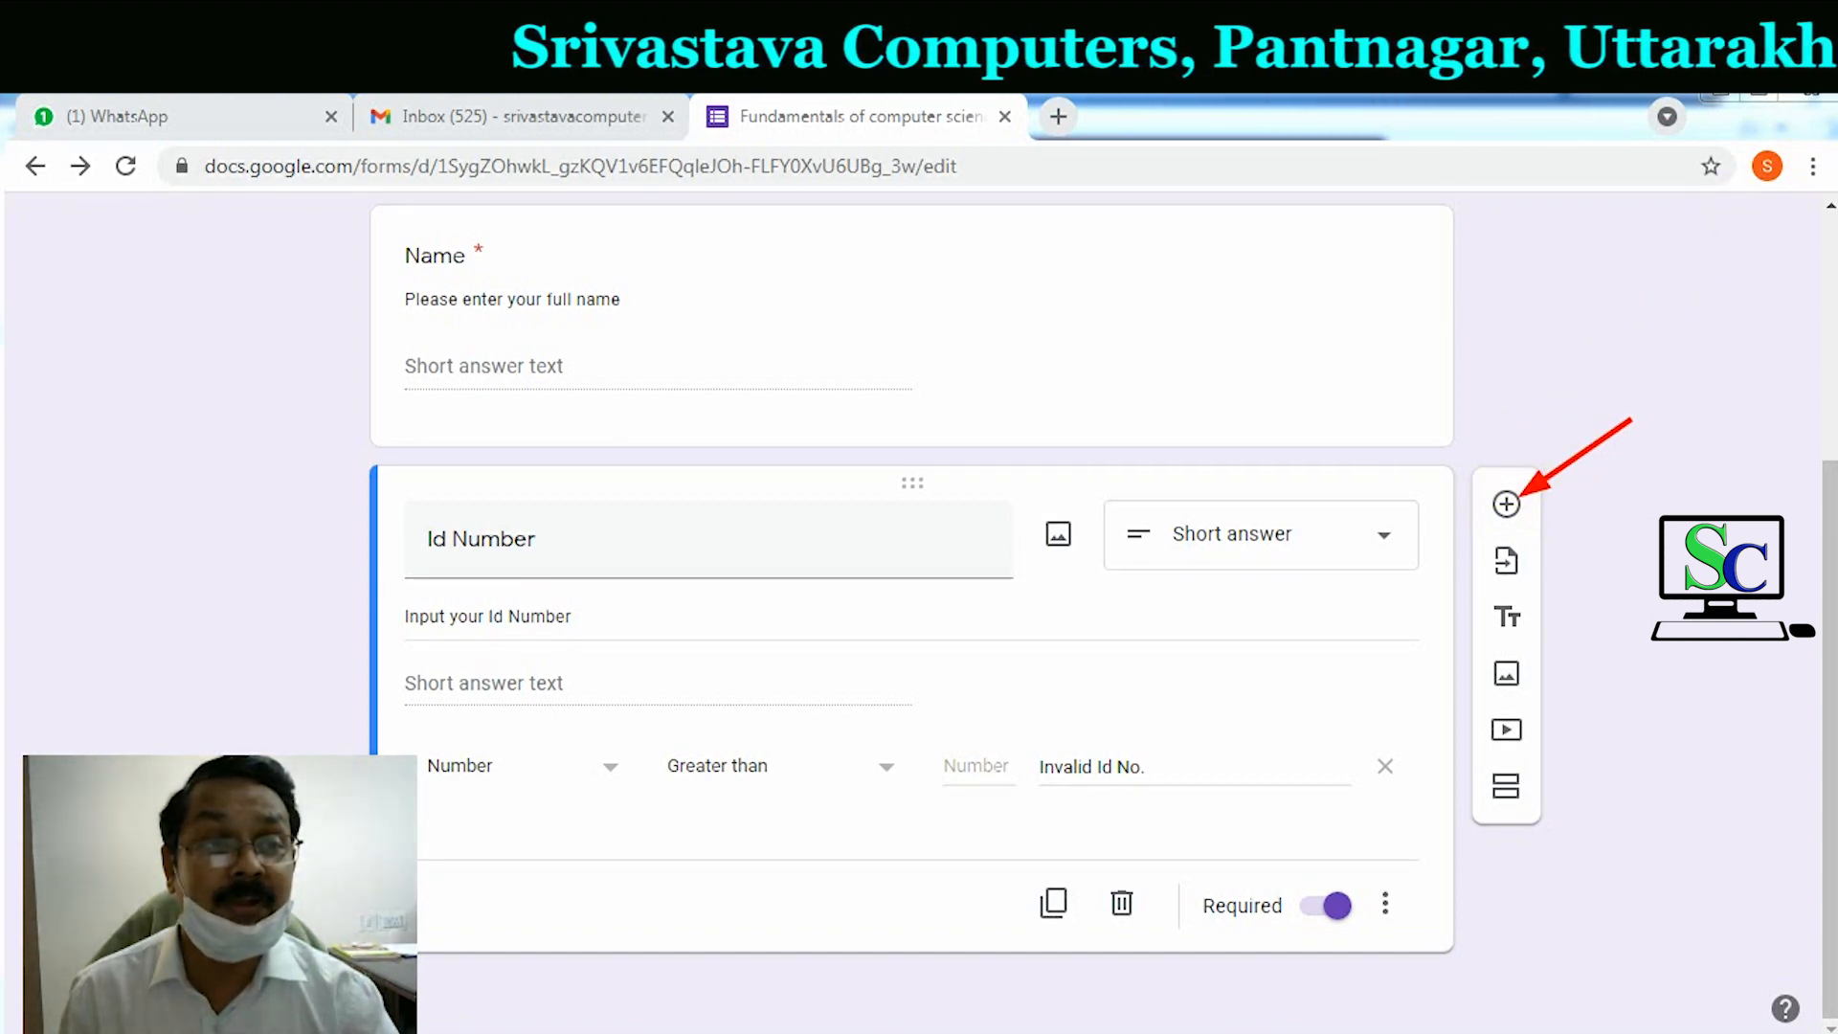
Step: Add a new multiple-choice question titled Gender below Id Number
{"action": "key", "text": "Escape"}
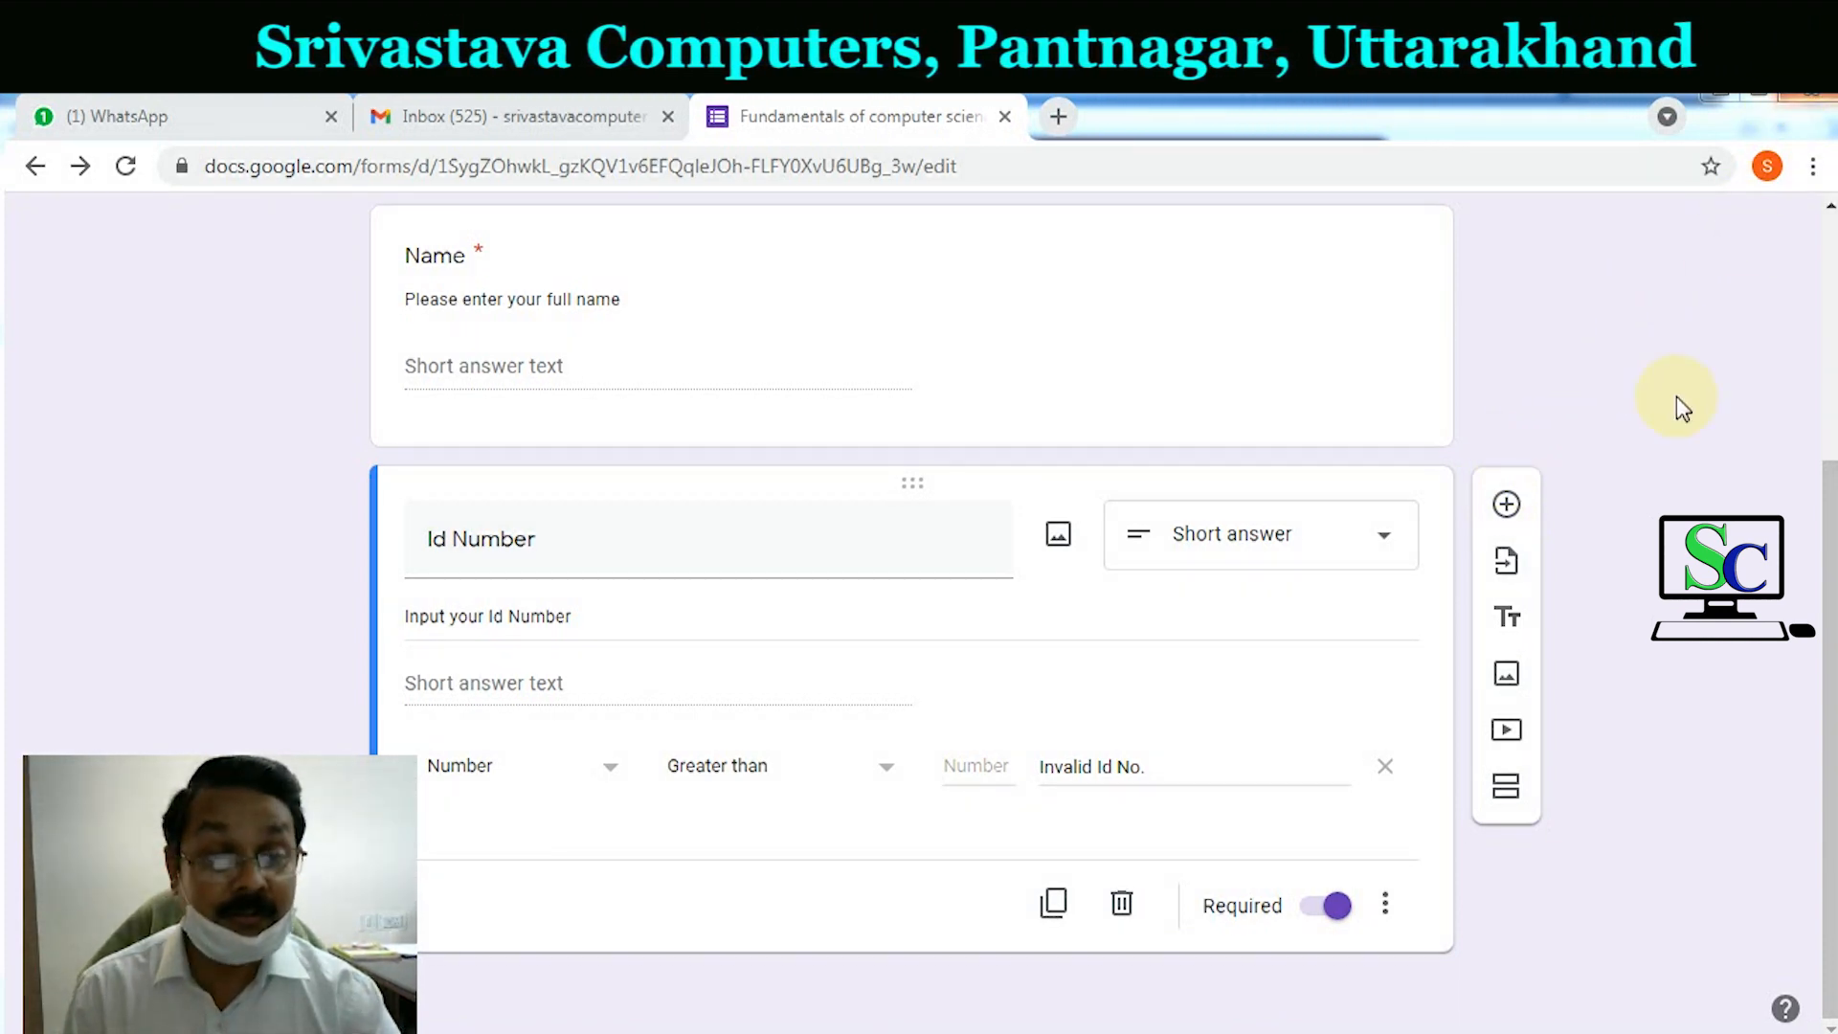
{"action": "left_click", "coordinate": [1505, 504]}
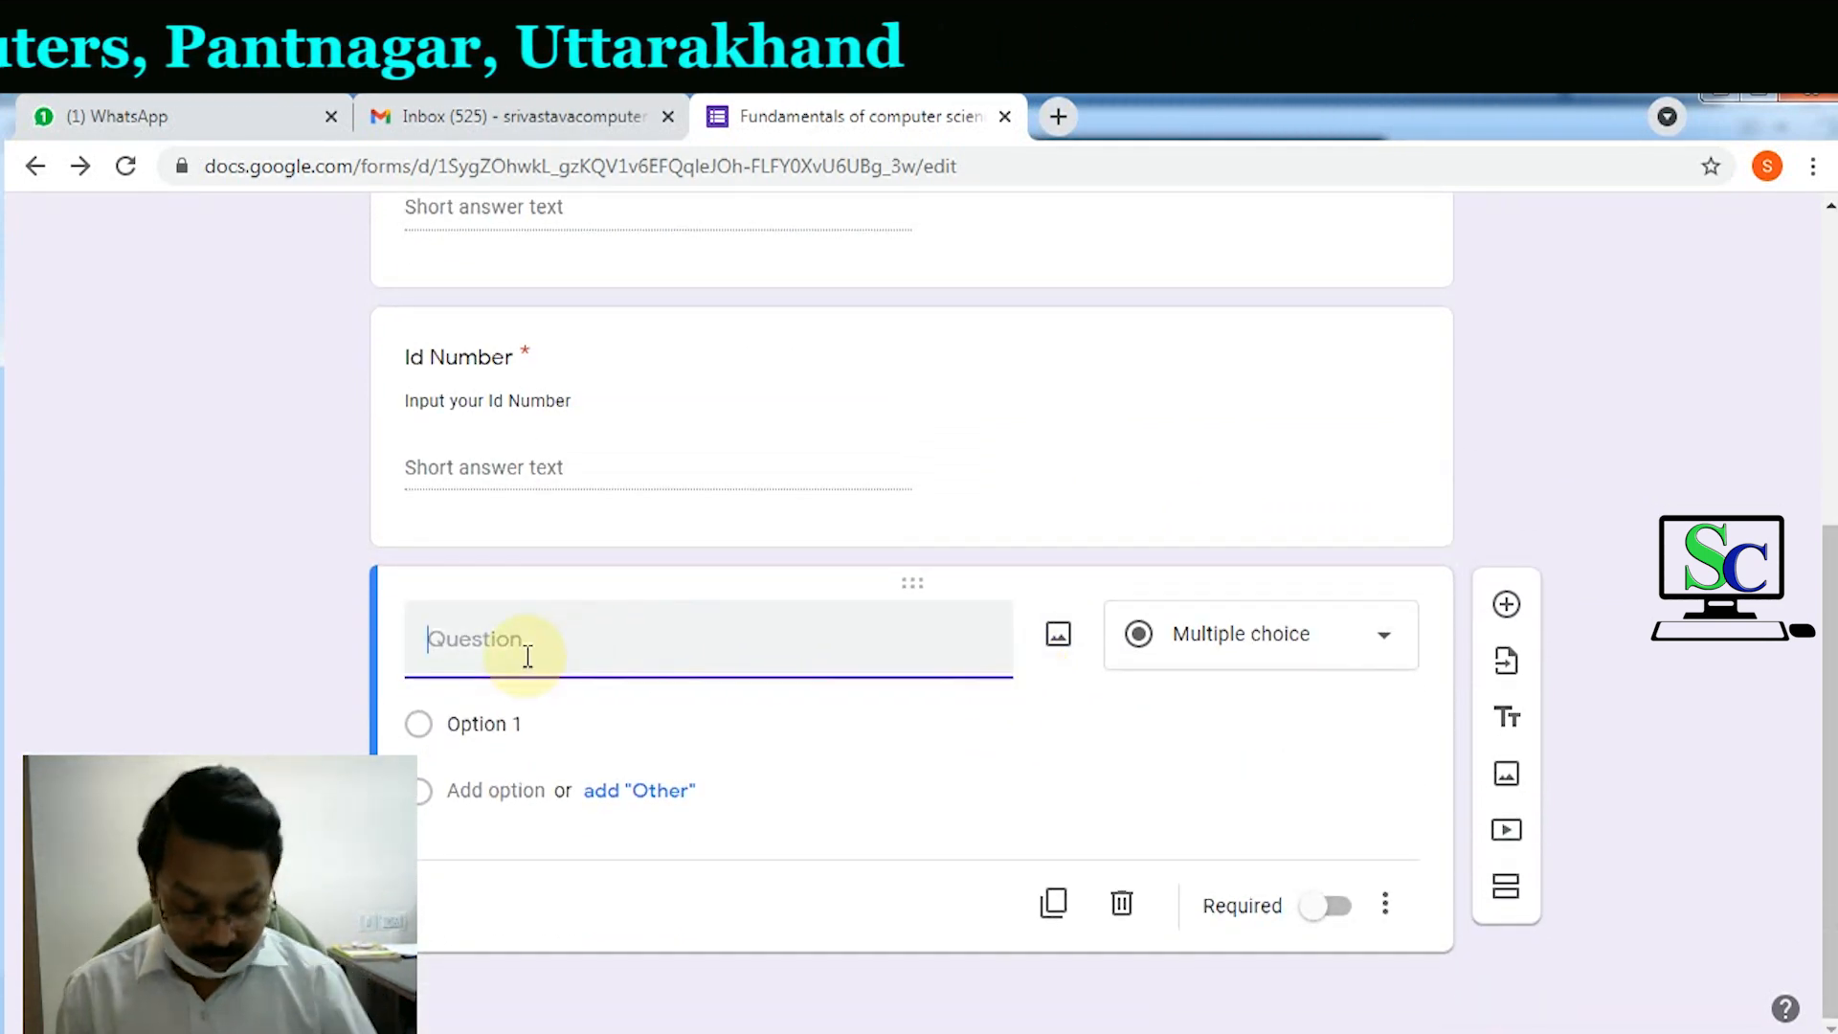
{"action": "type", "text": "GEn"}
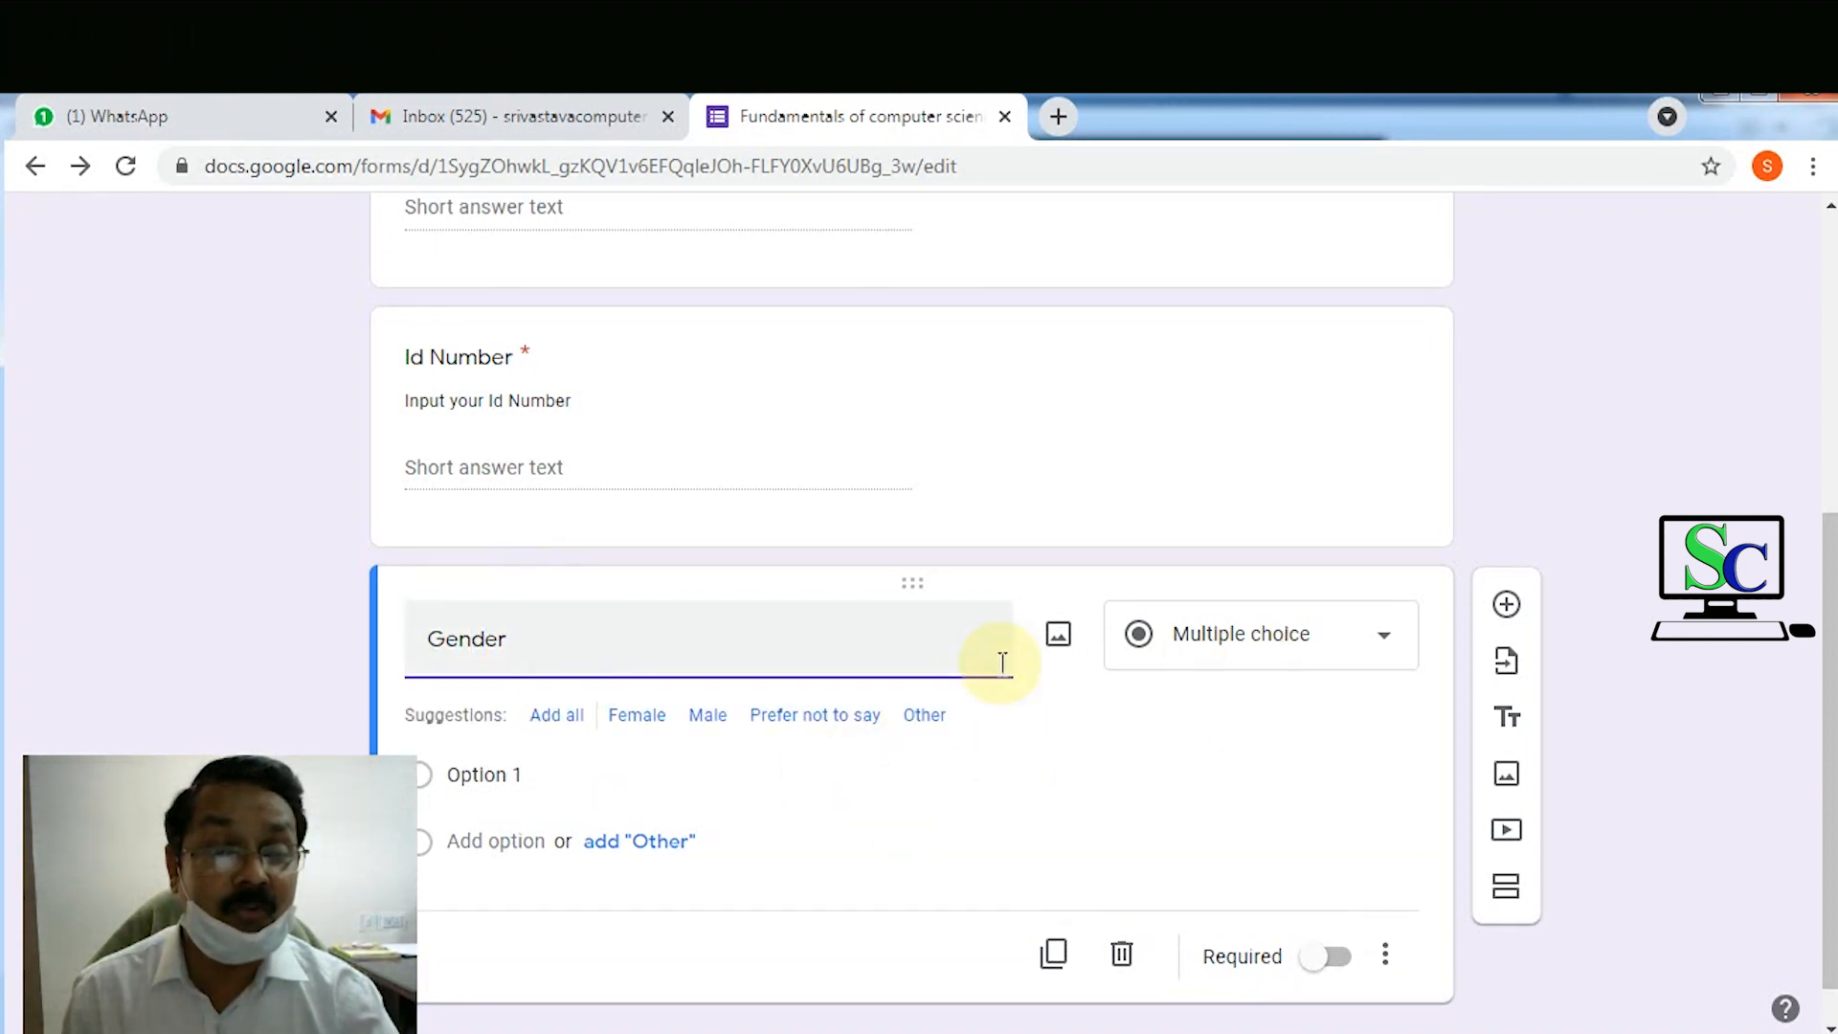
{"action": "left_click", "coordinate": [1242, 649]}
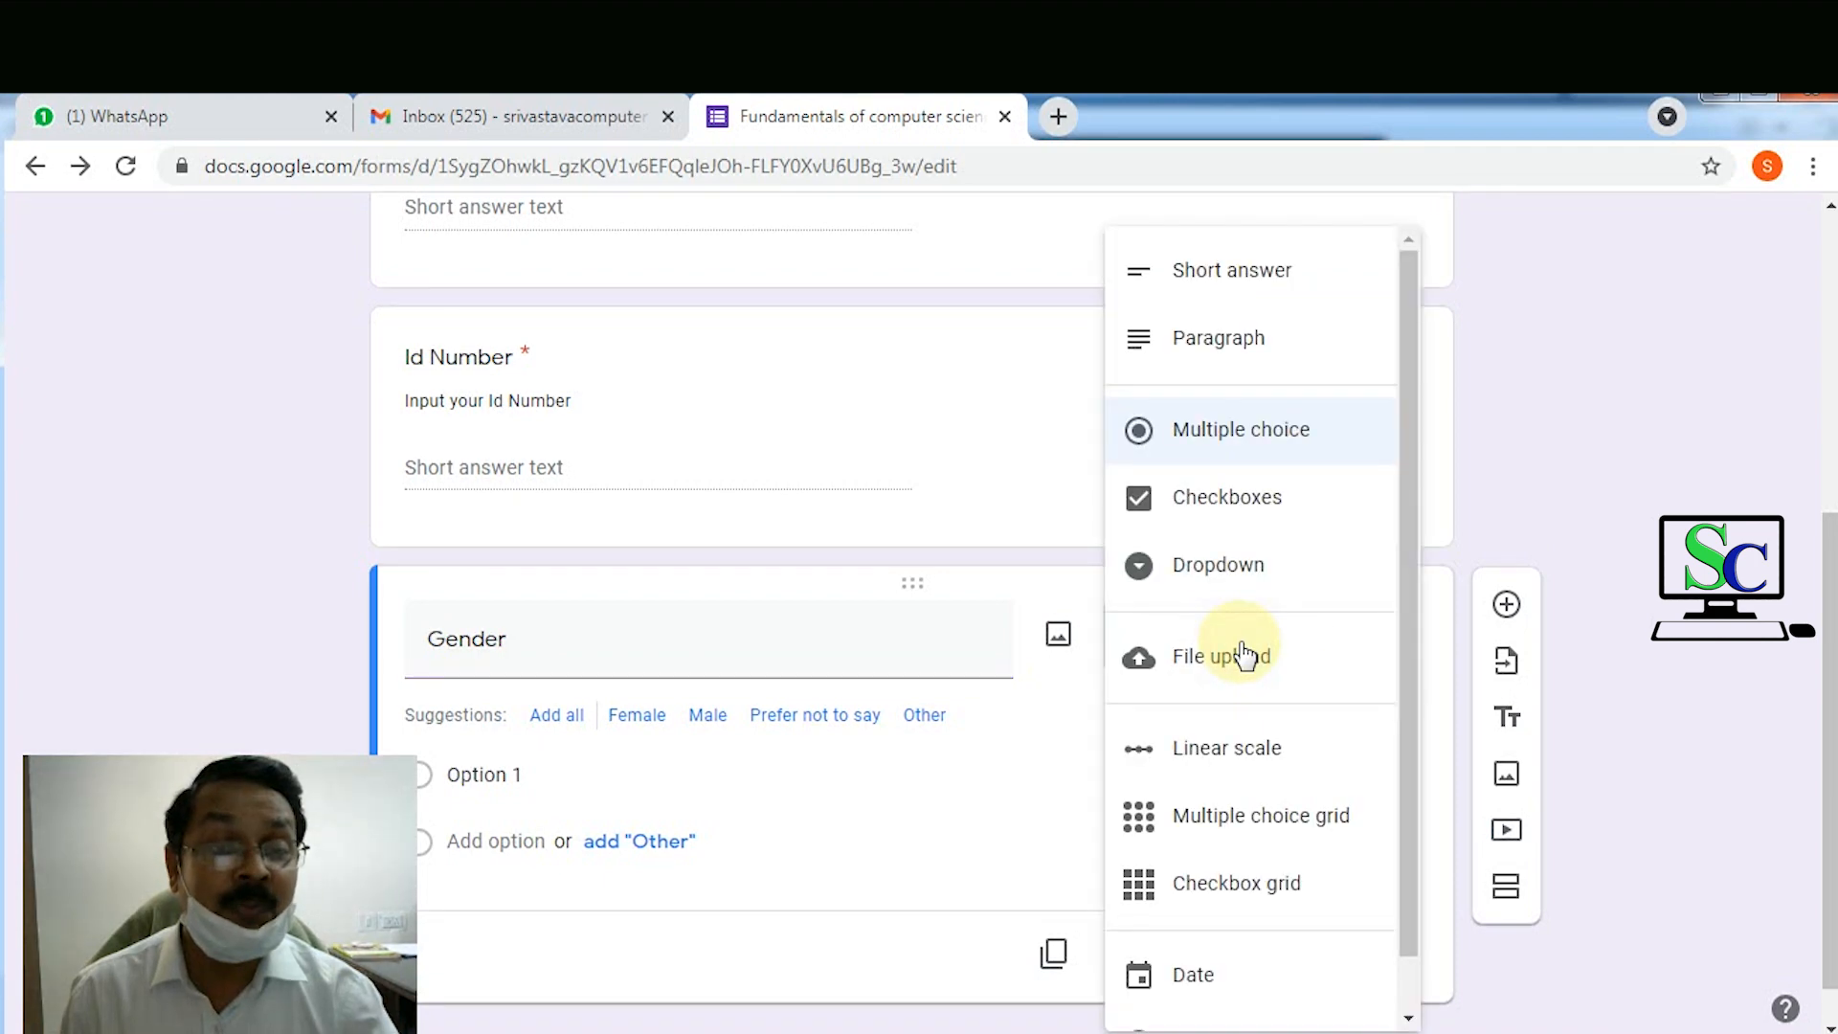
{"action": "left_click", "coordinate": [1262, 440]}
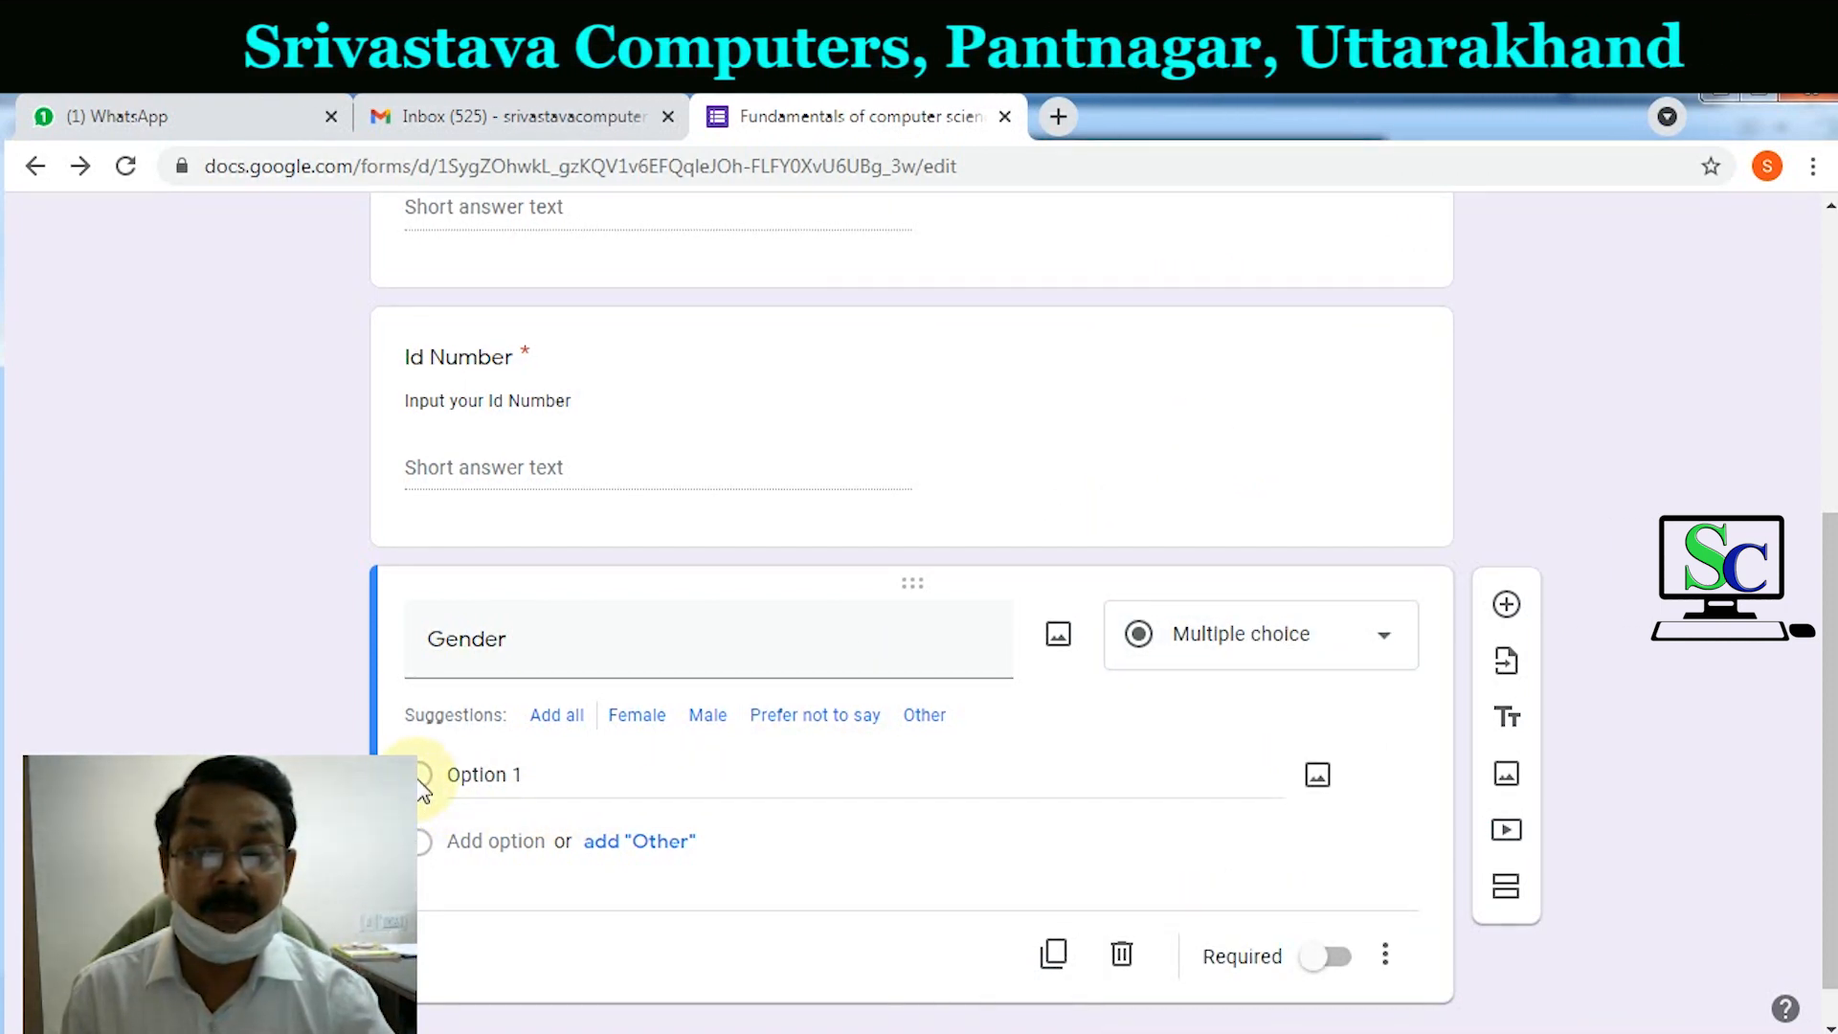
Step: Fill in the Gender answer options Male and Female
{"action": "left_click", "coordinate": [467, 778]}
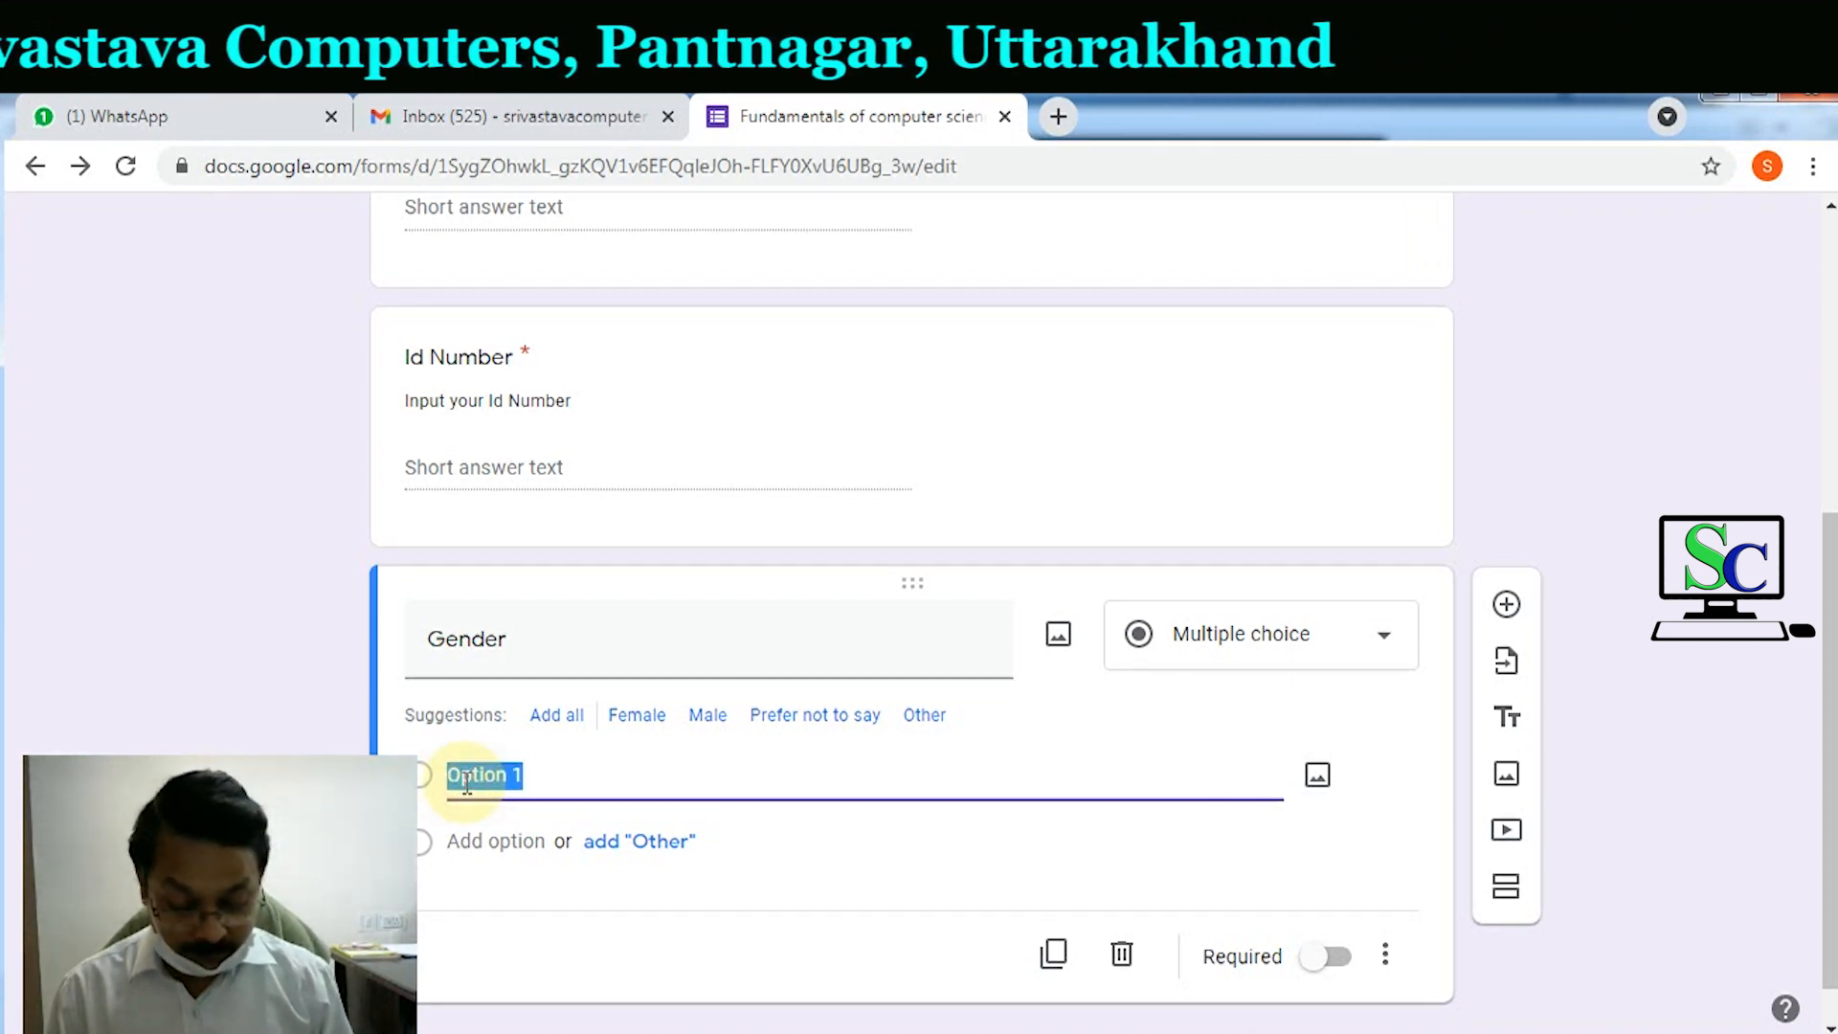
{"action": "type", "text": "Male"}
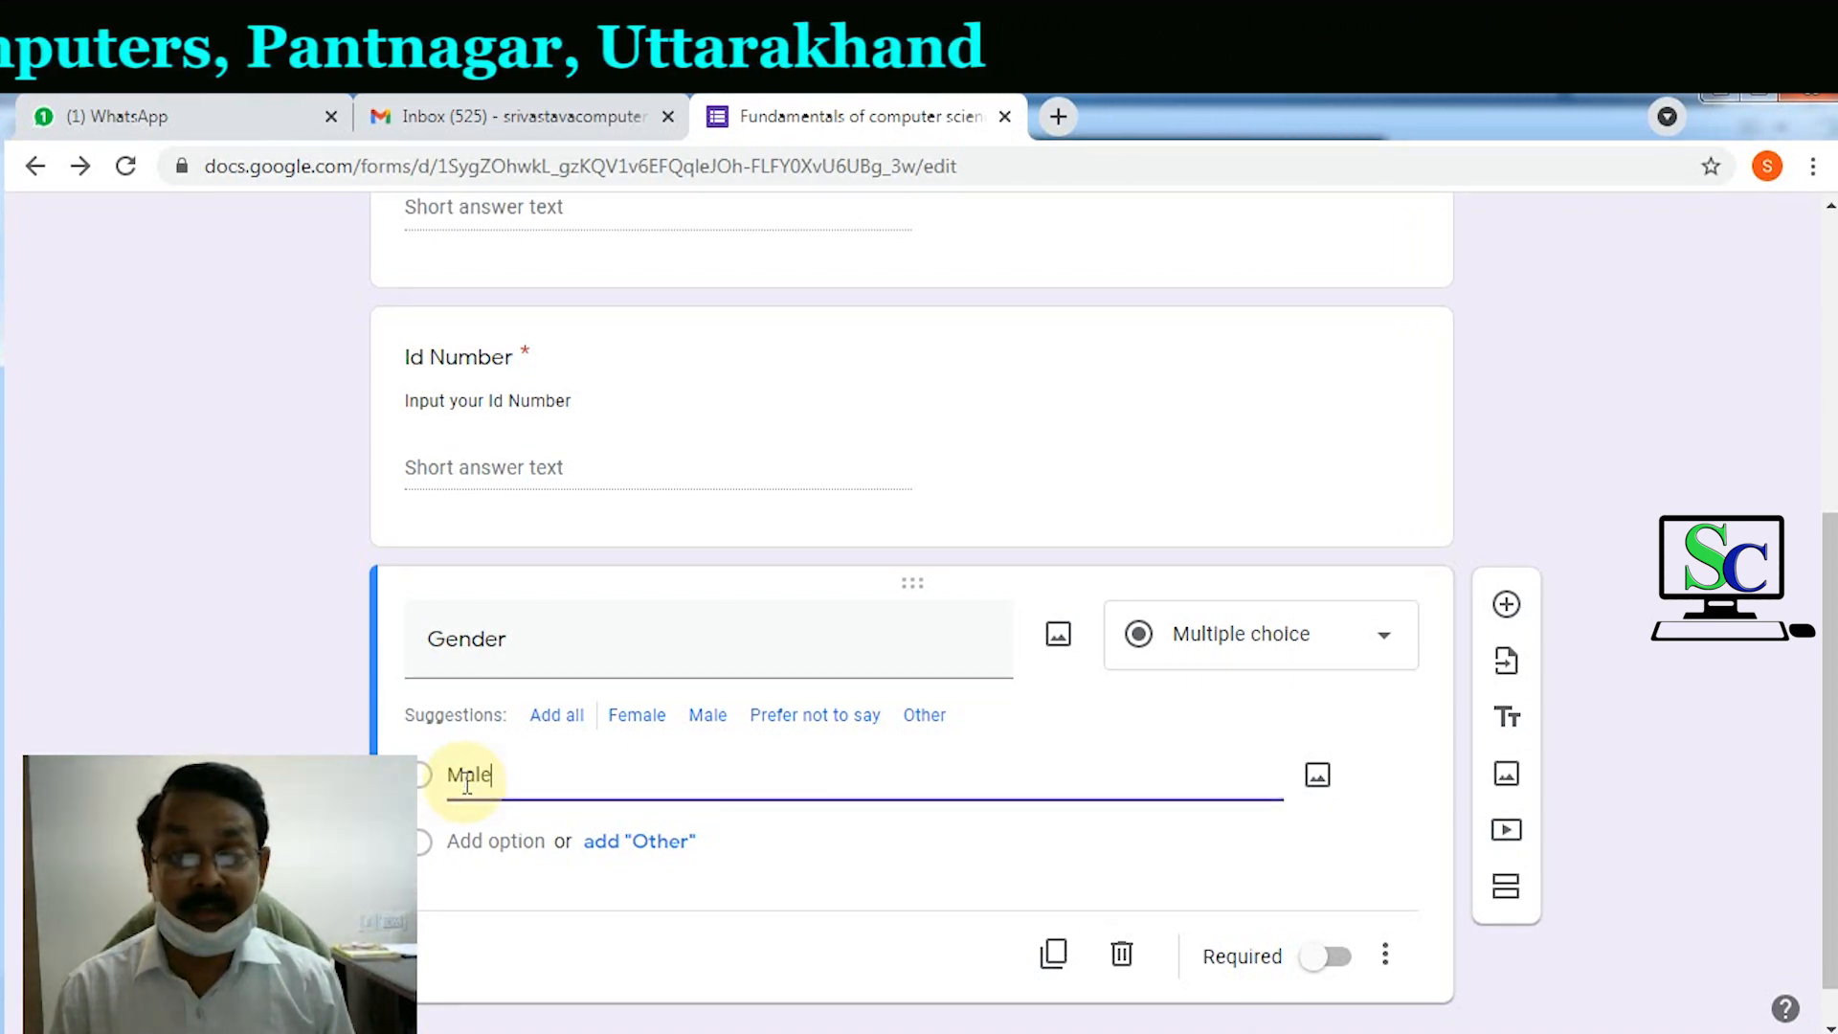
{"action": "left_click", "coordinate": [483, 840]}
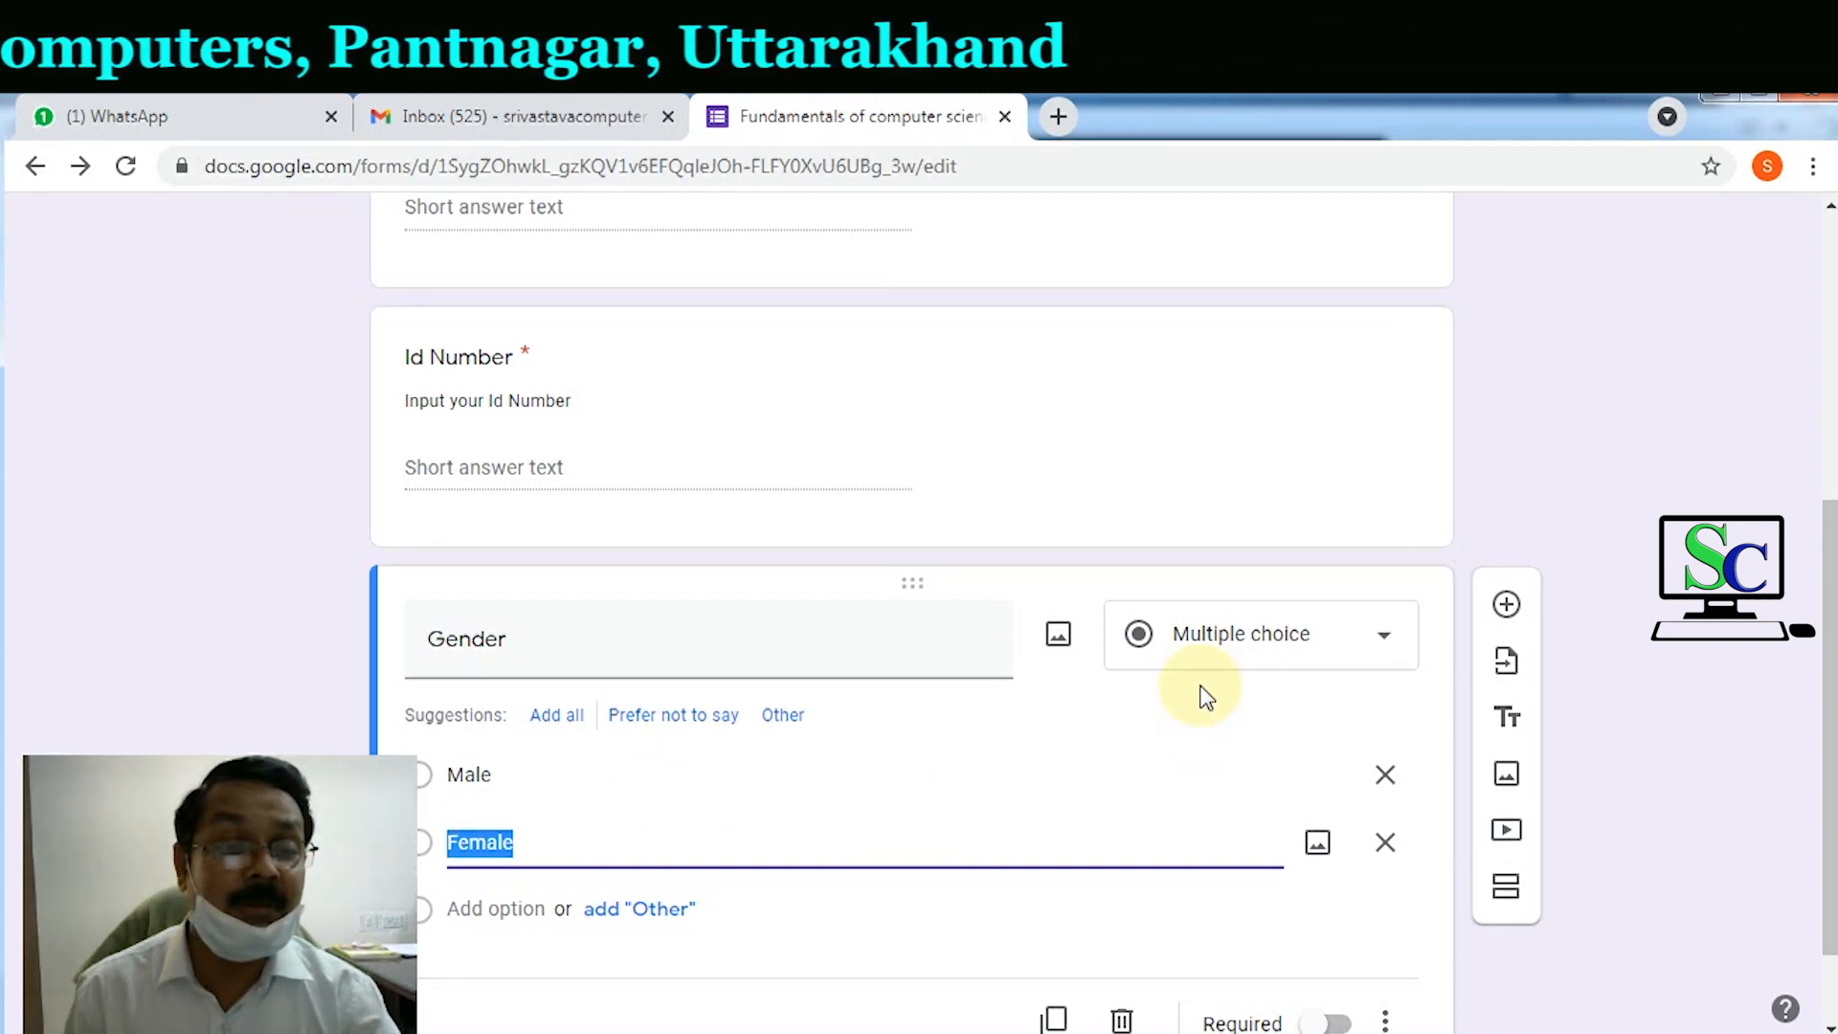
{"action": "scroll", "coordinate": [1546, 742], "scroll_direction": "down", "scroll_amount": 1}
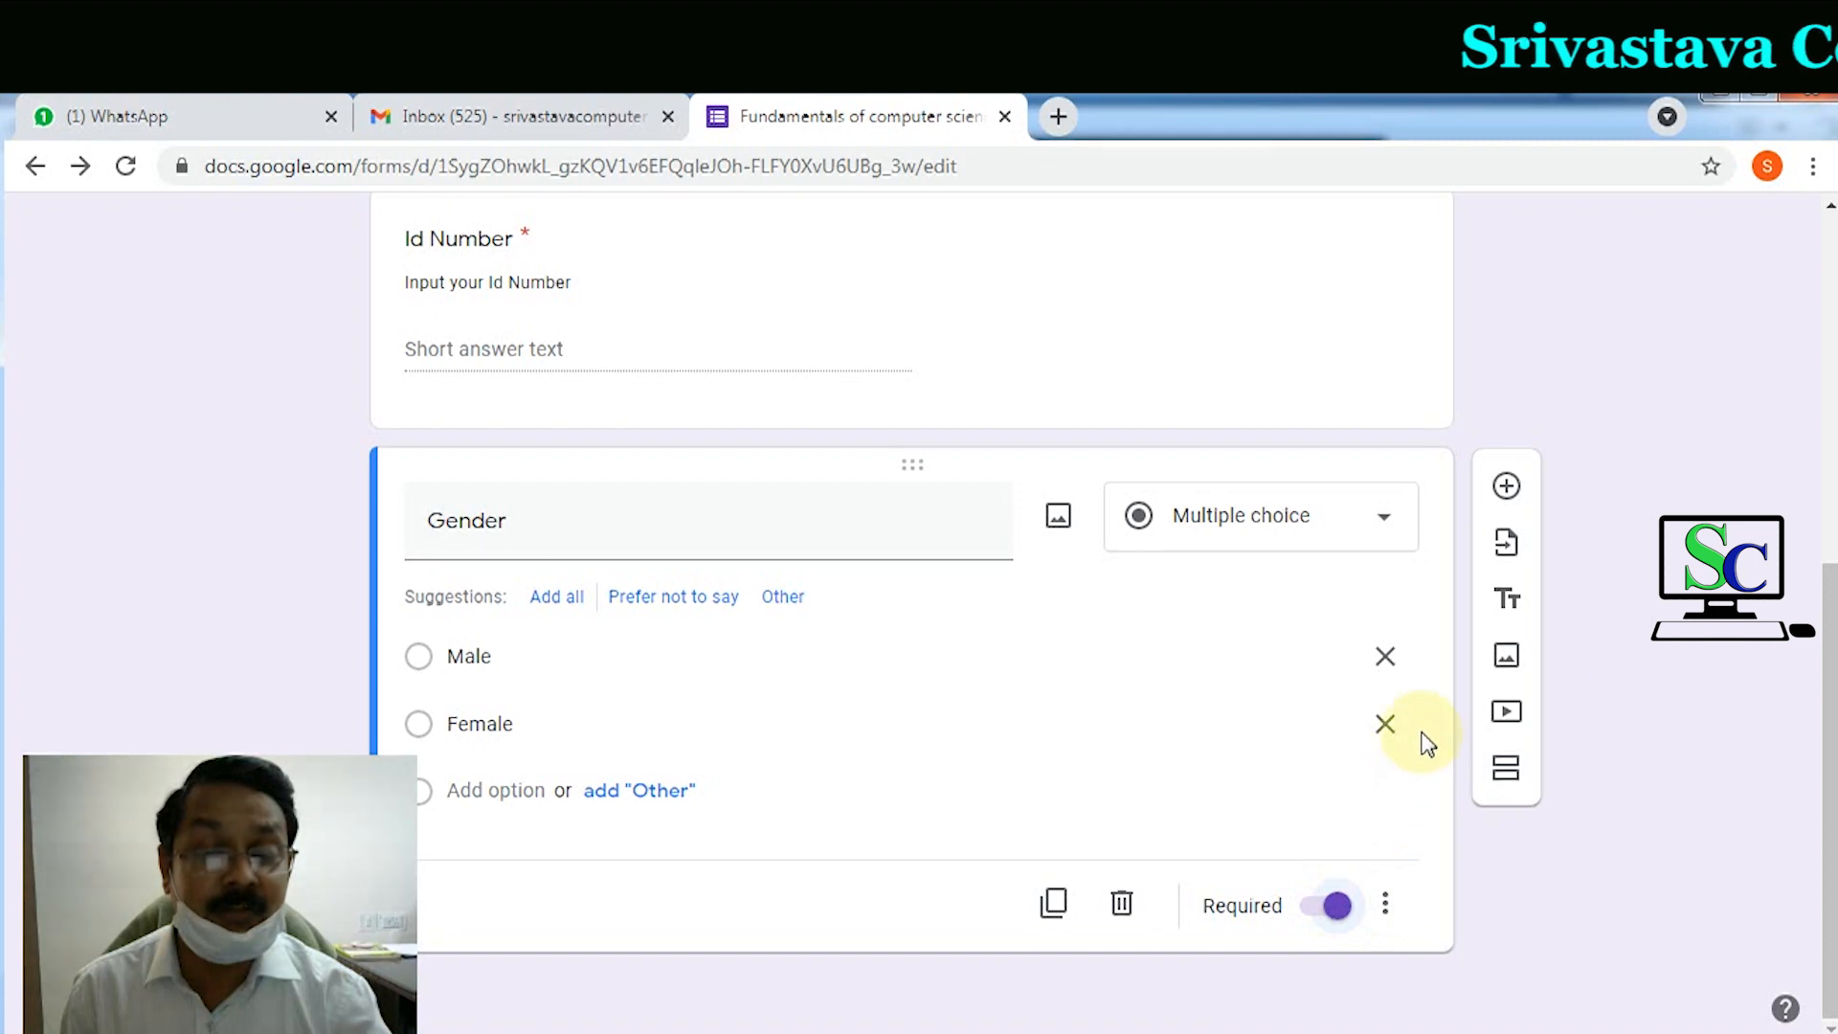
Step: Add a 'Date of Birth' question of type Date and mark it required
{"action": "left_click", "coordinate": [1501, 496]}
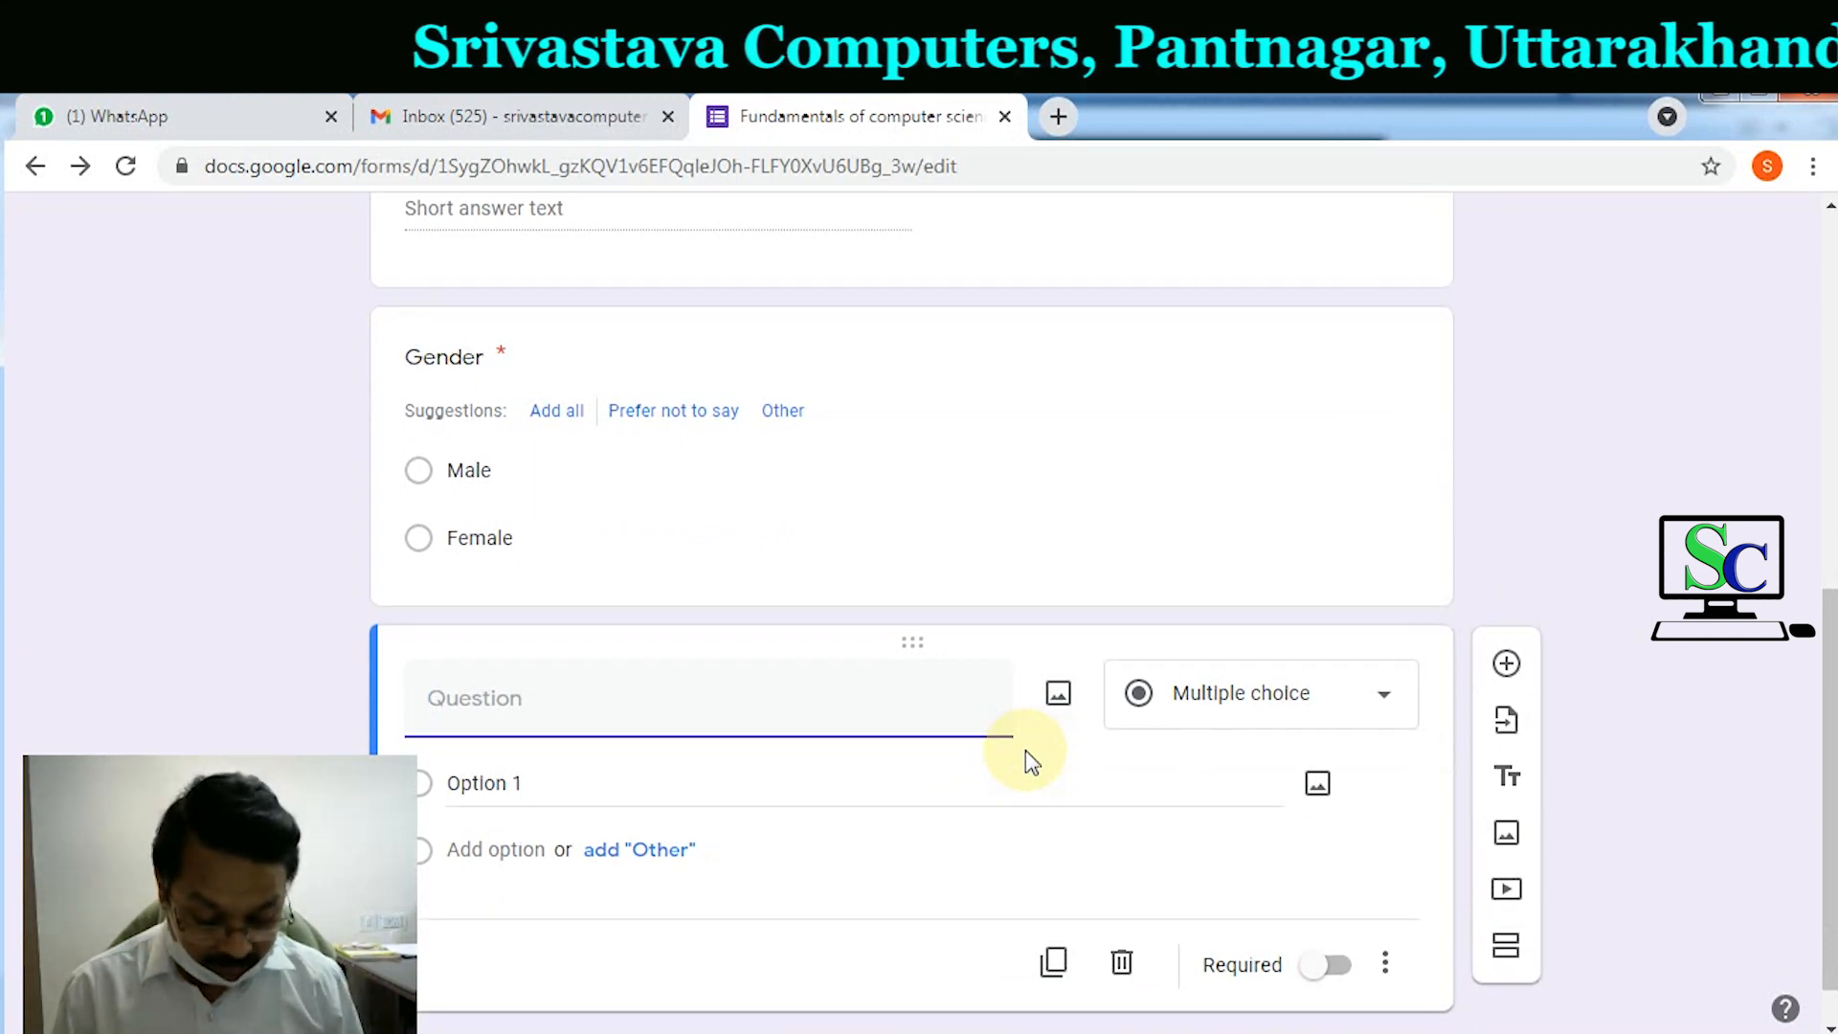
{"action": "type", "text": "Date of Birth"}
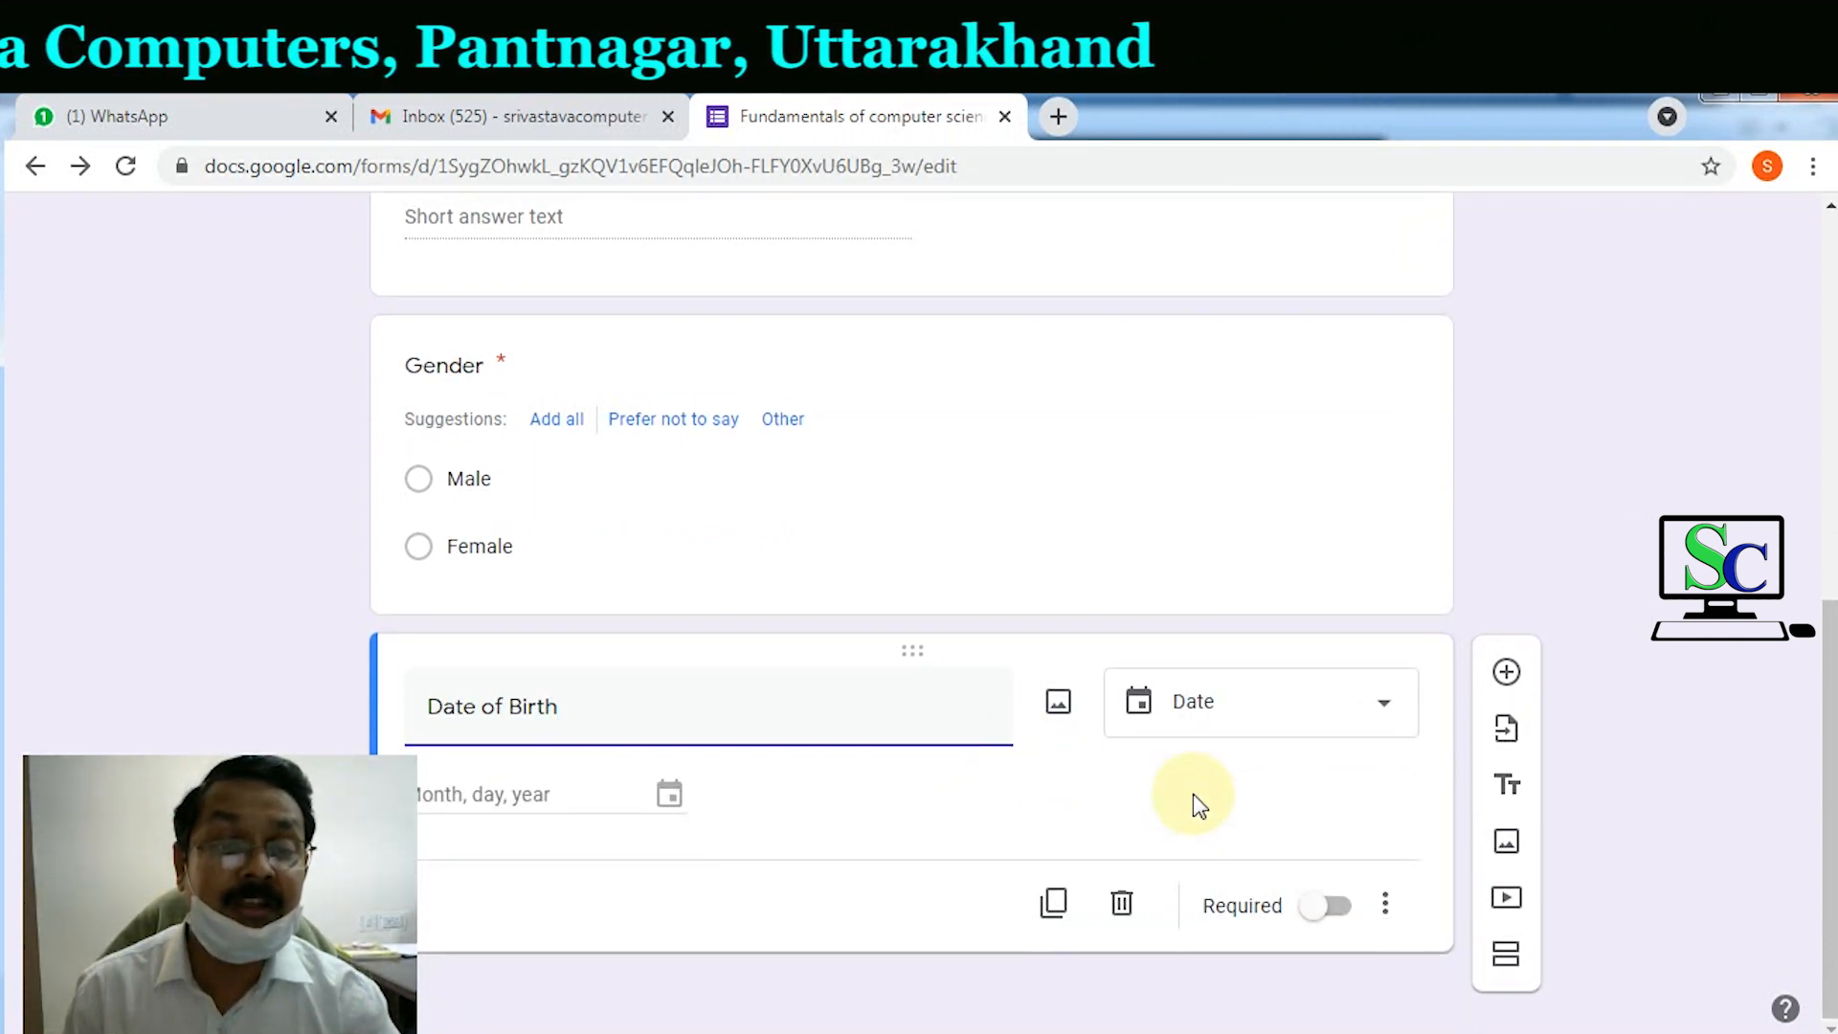
{"action": "left_click", "coordinate": [1804, 100]}
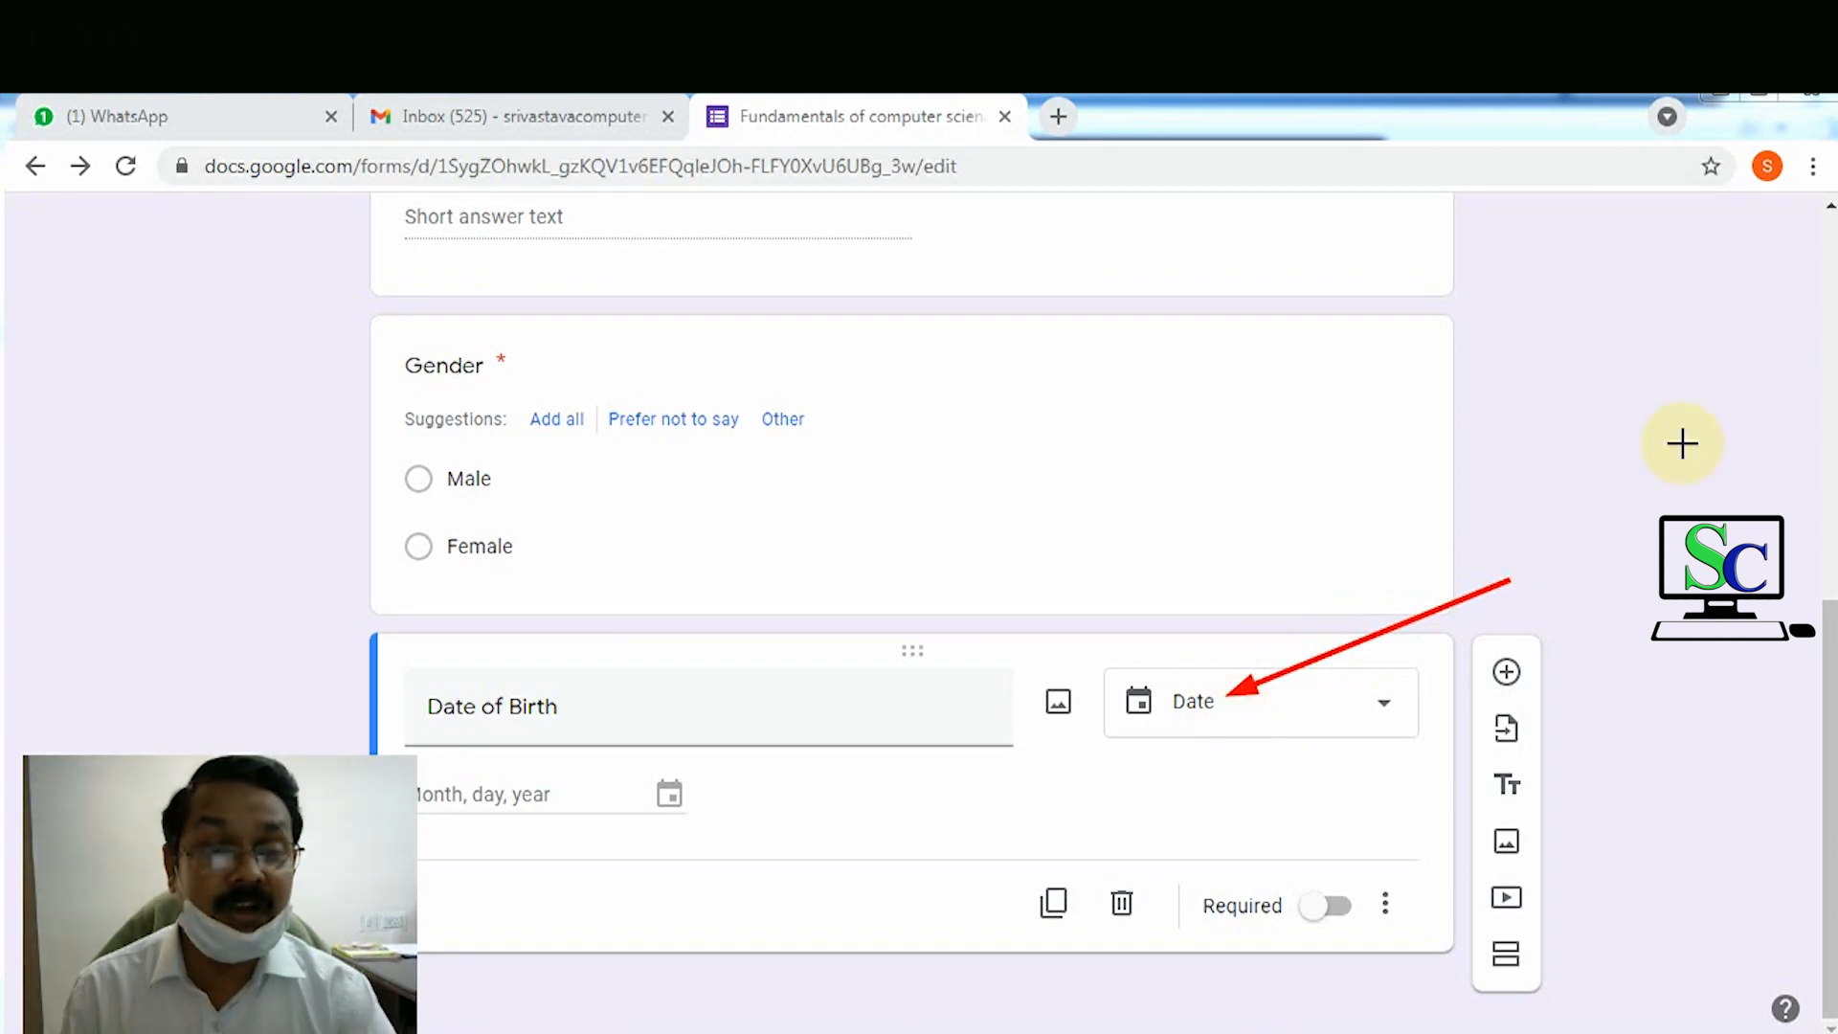
{"action": "left_click", "coordinate": [1384, 708]}
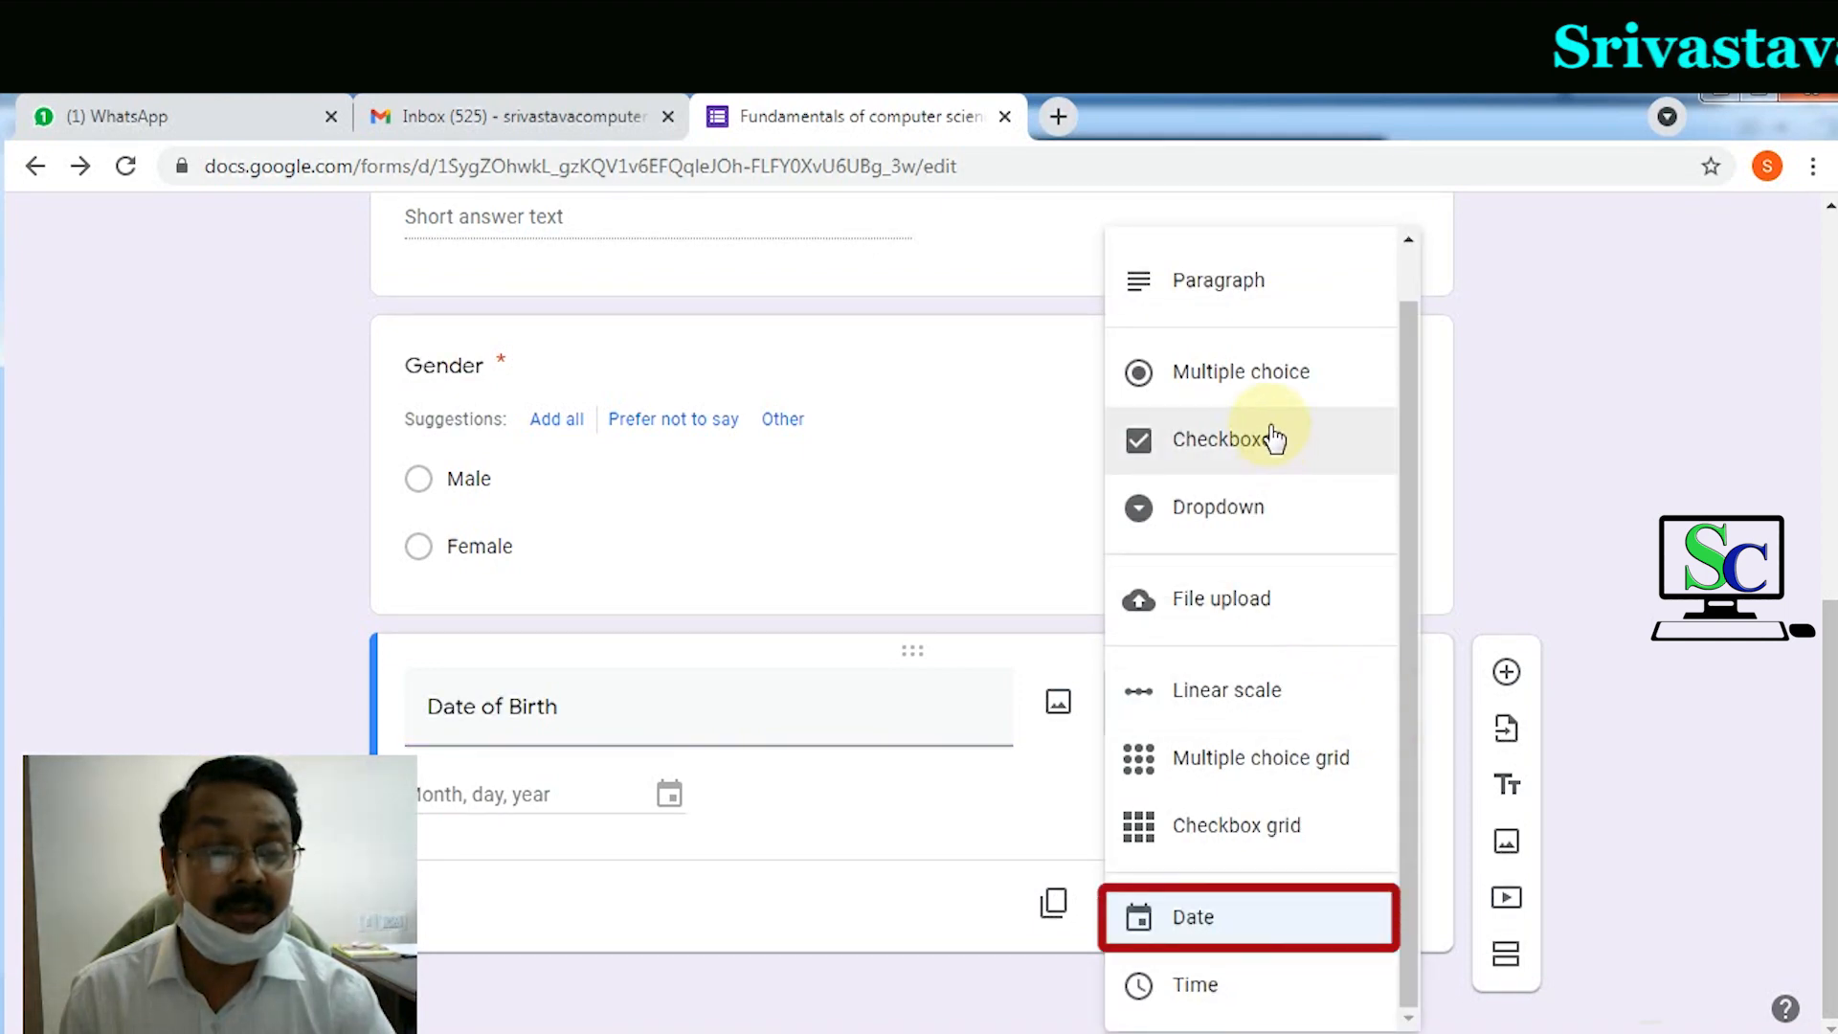
{"action": "left_click", "coordinate": [1176, 921]}
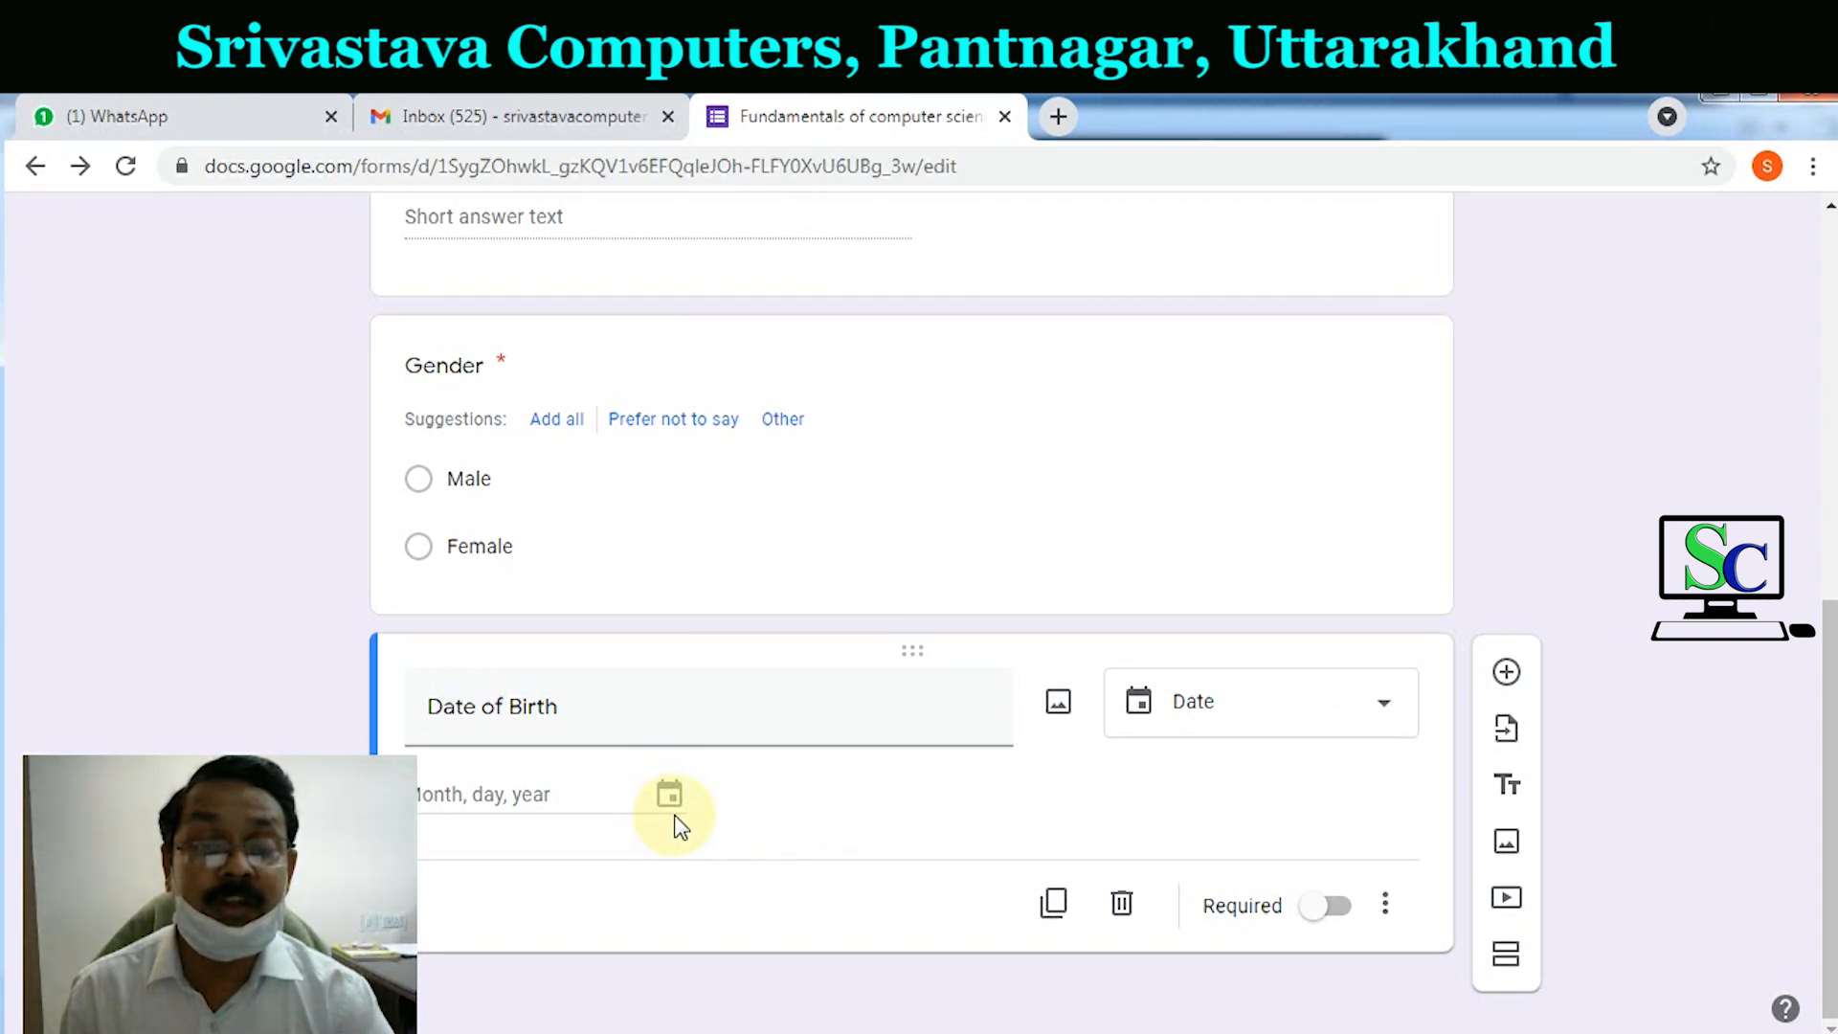
{"action": "left_click", "coordinate": [1338, 906]}
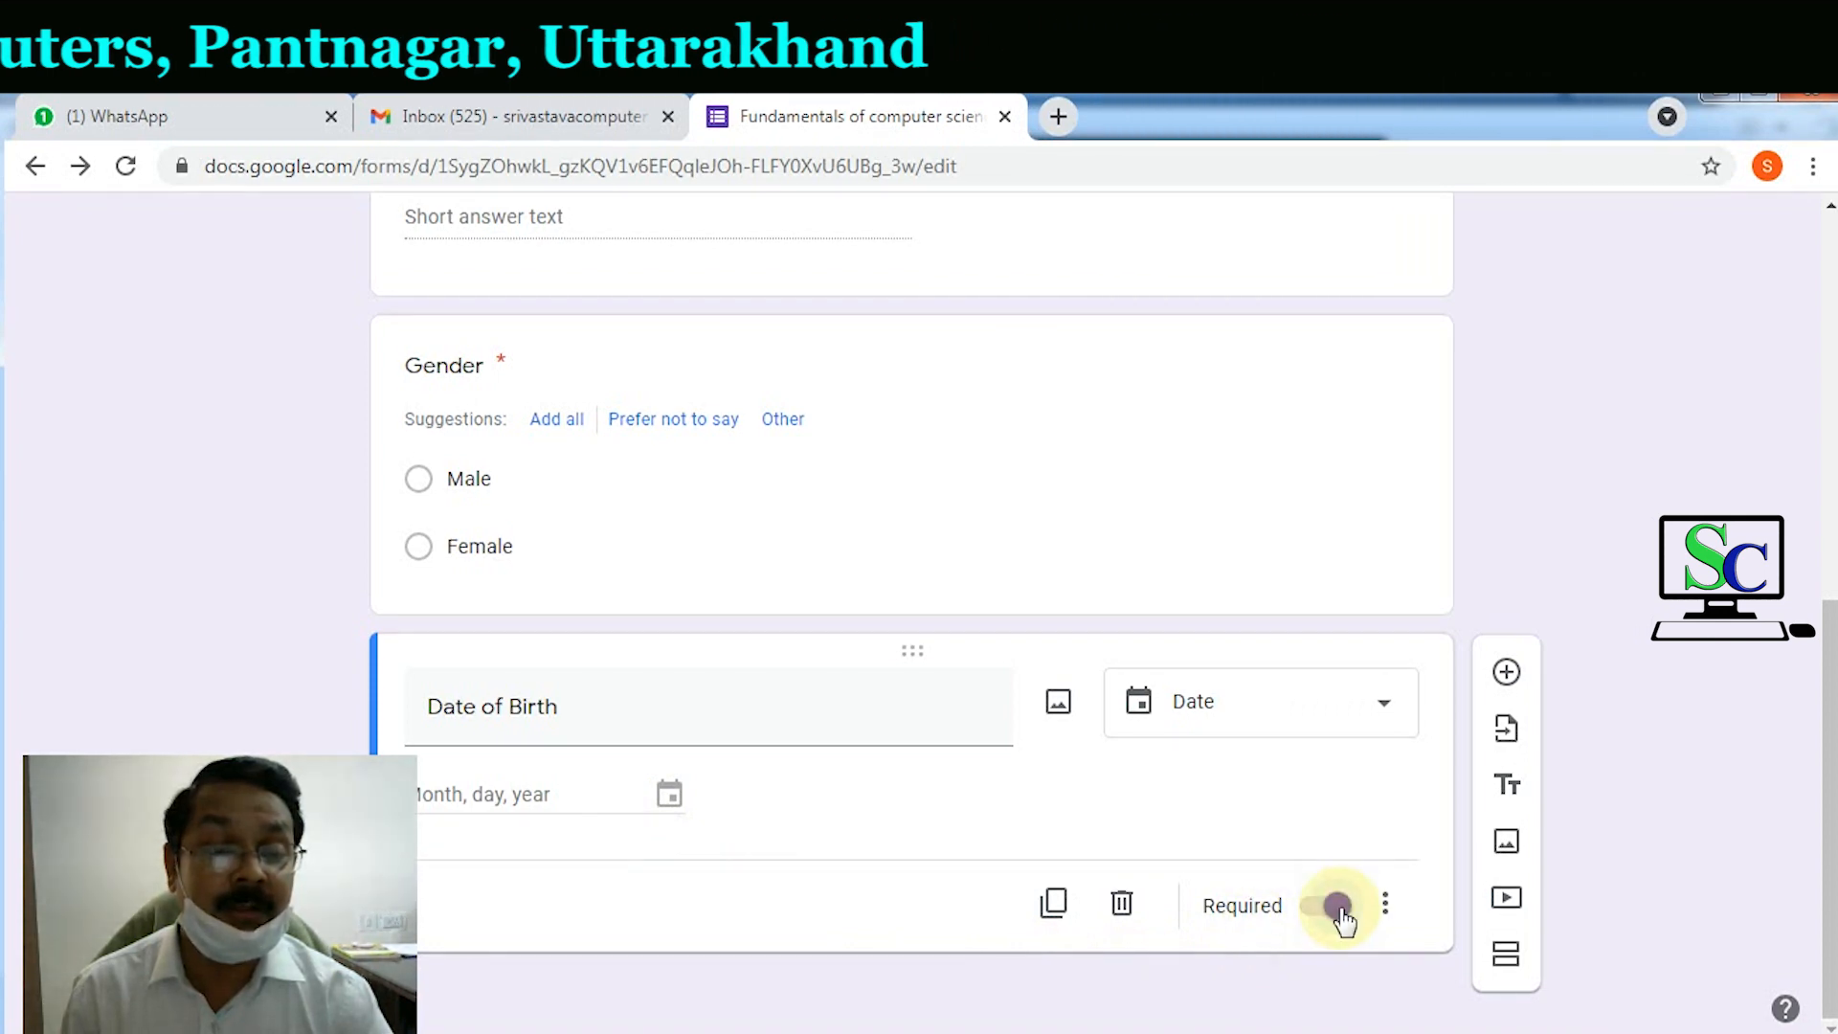
Step: Add a Dropdown question titled 'Educational Qualification'
{"action": "left_click", "coordinate": [1506, 673]}
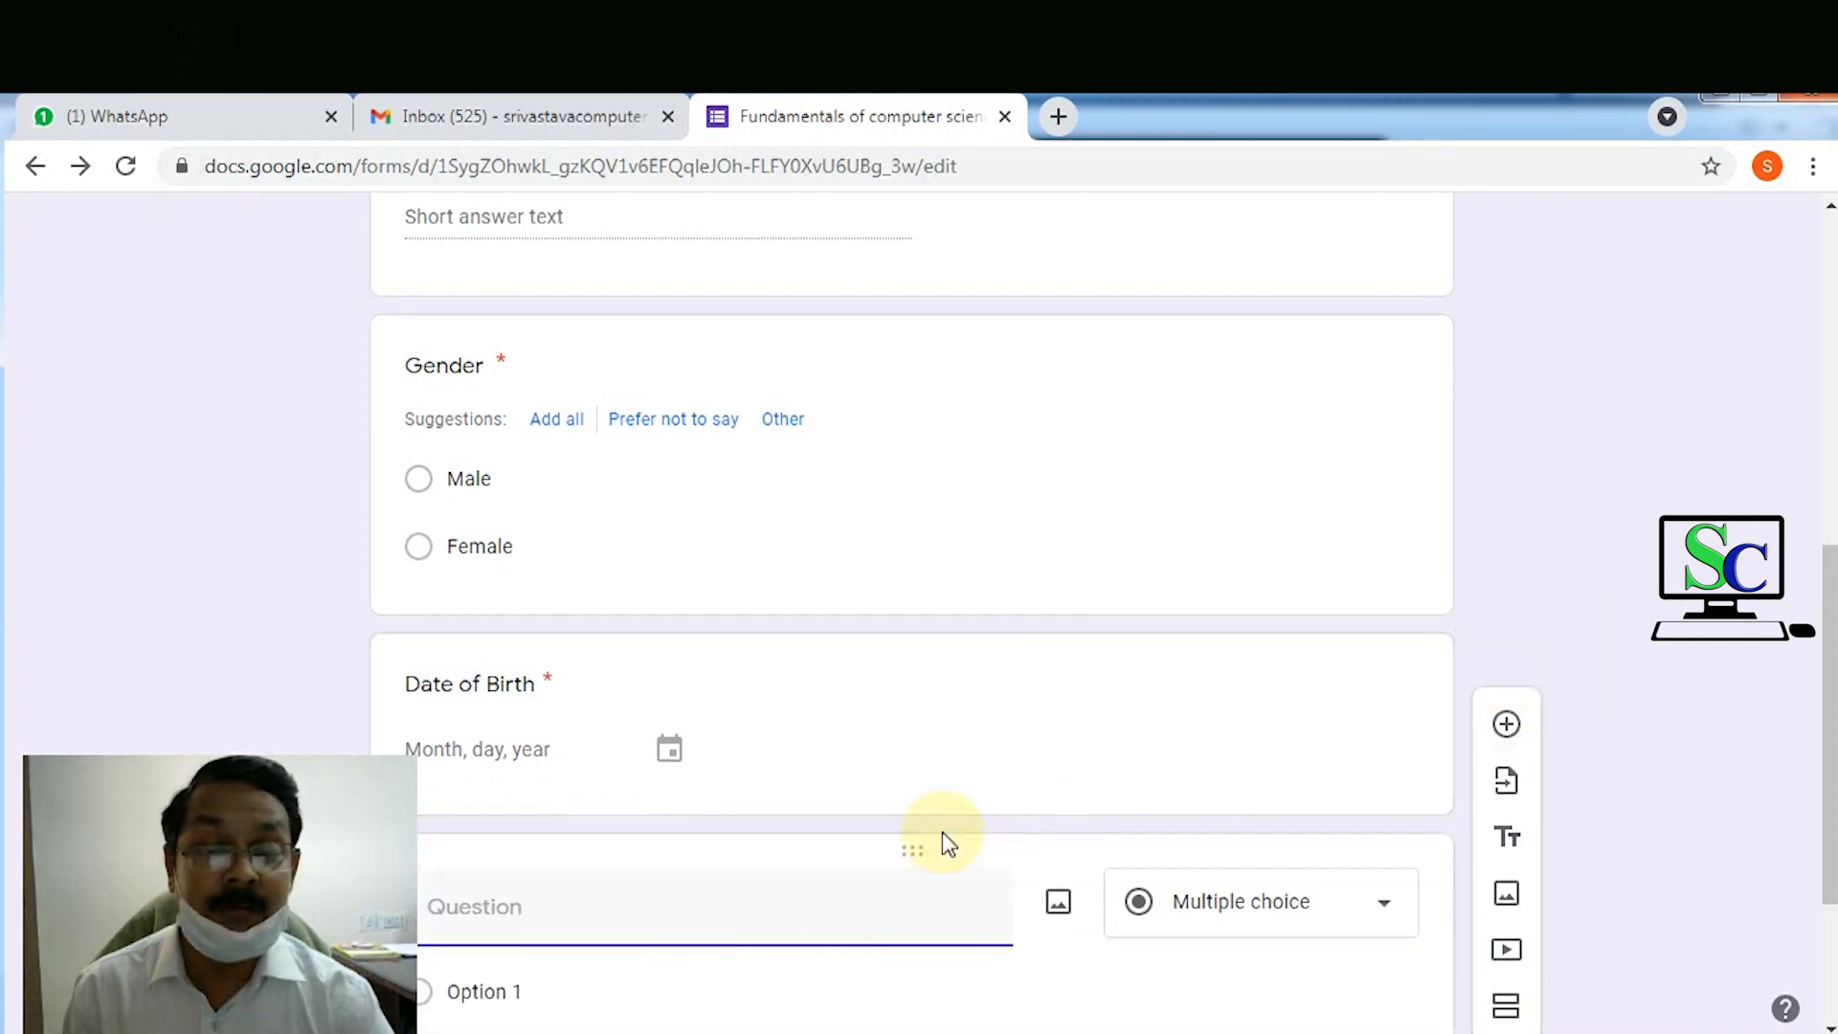
{"action": "type", "text": "Educational "}
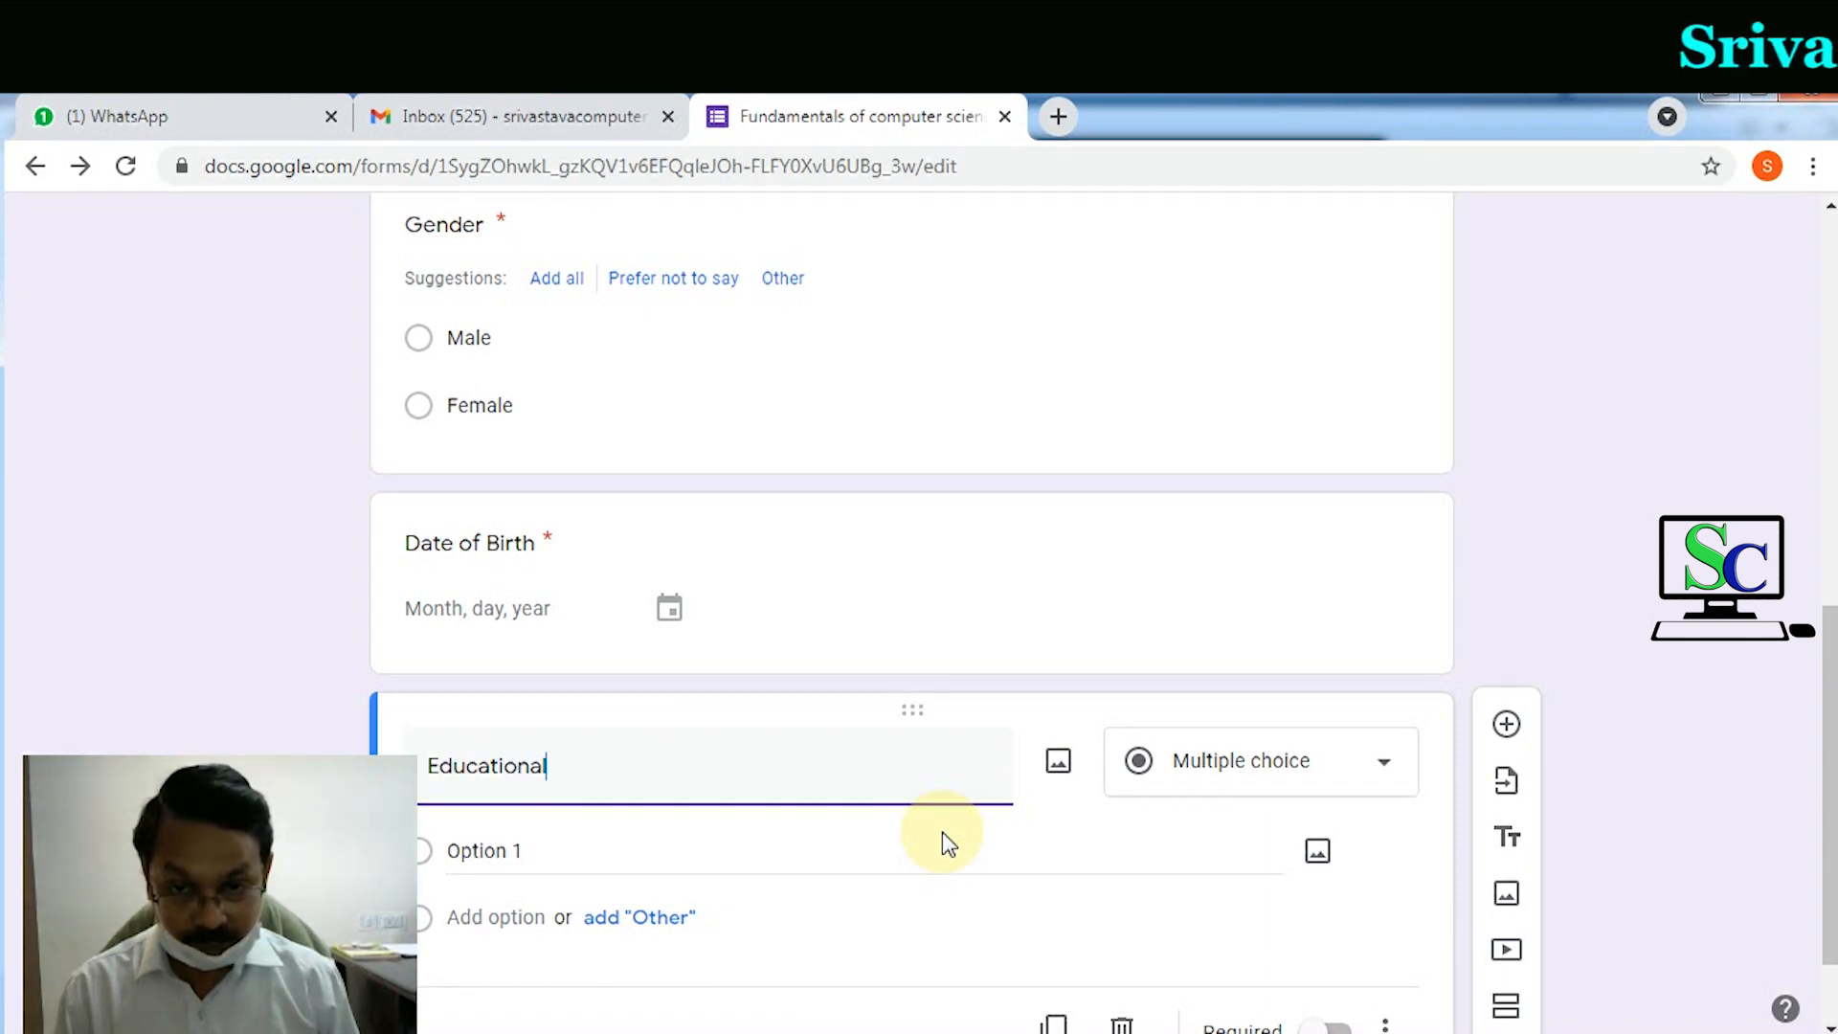
{"action": "type", "text": "Qualificatiomn"}
{"action": "key", "text": "BackSpace"}
{"action": "key", "text": "BackSpace"}
{"action": "key", "text": "BackSpace"}
{"action": "type", "text": "n"}
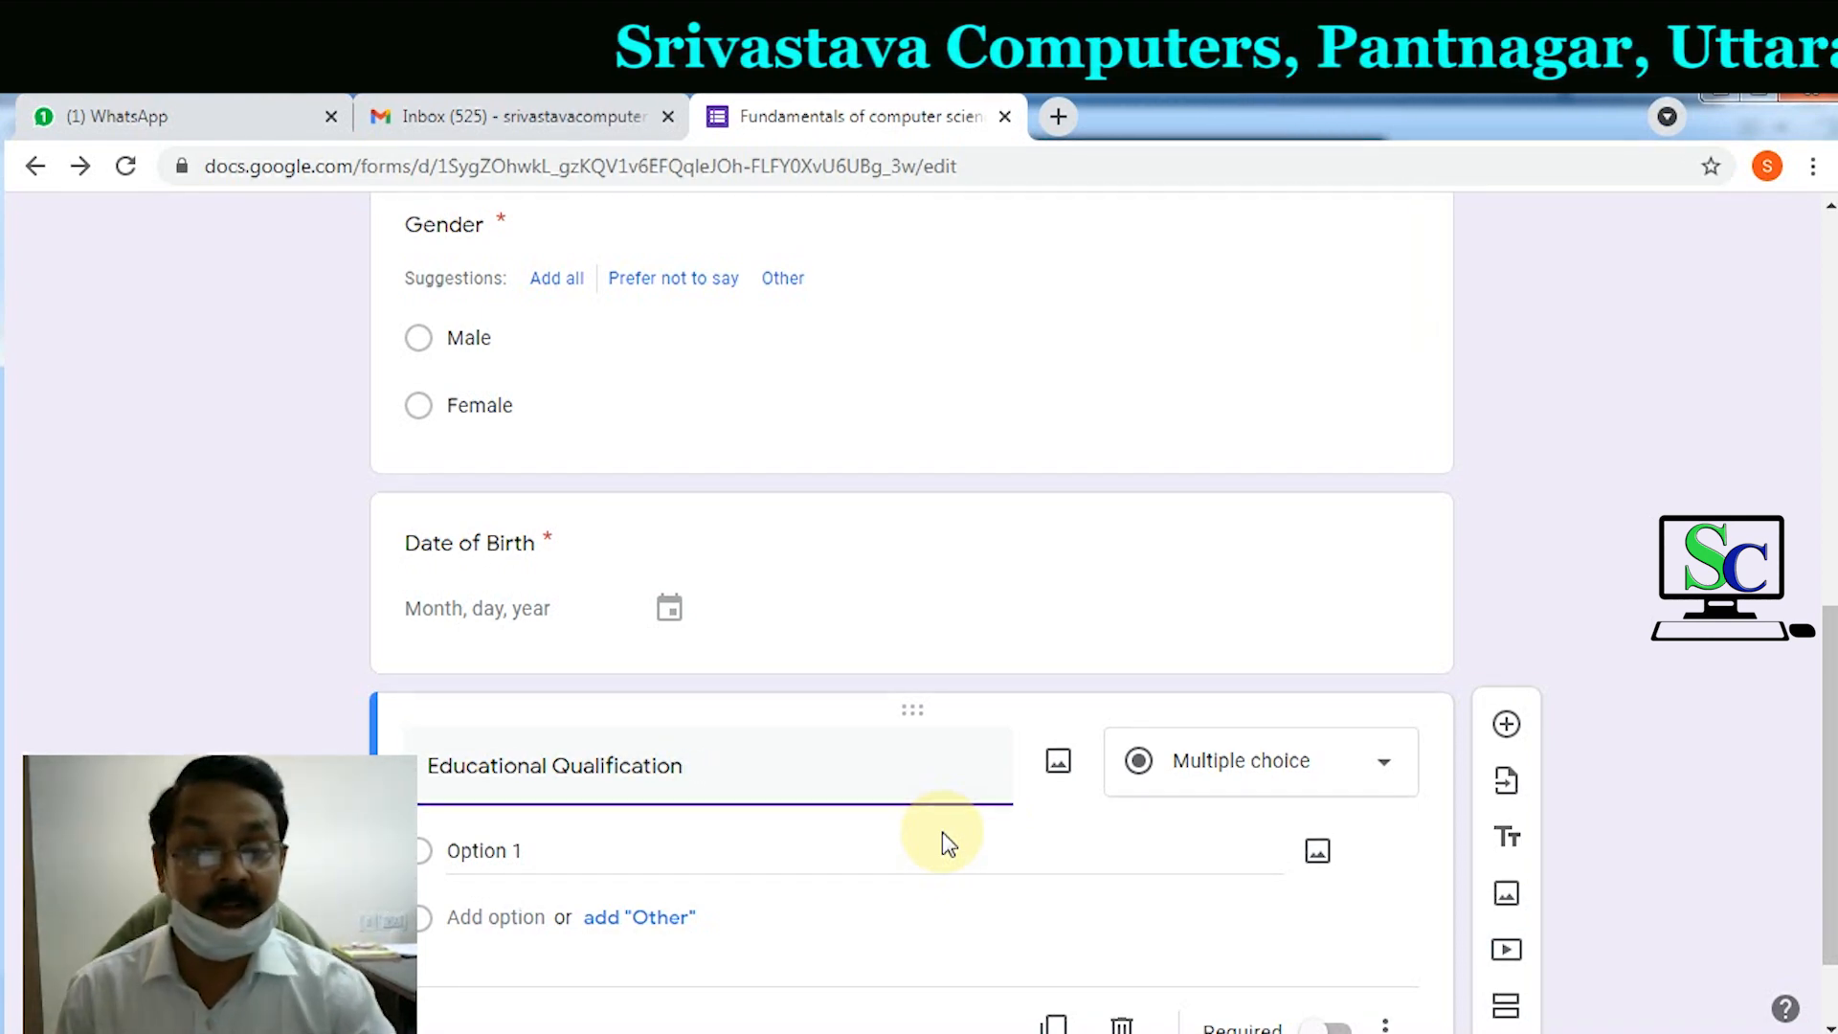
{"action": "left_click", "coordinate": [1233, 779]}
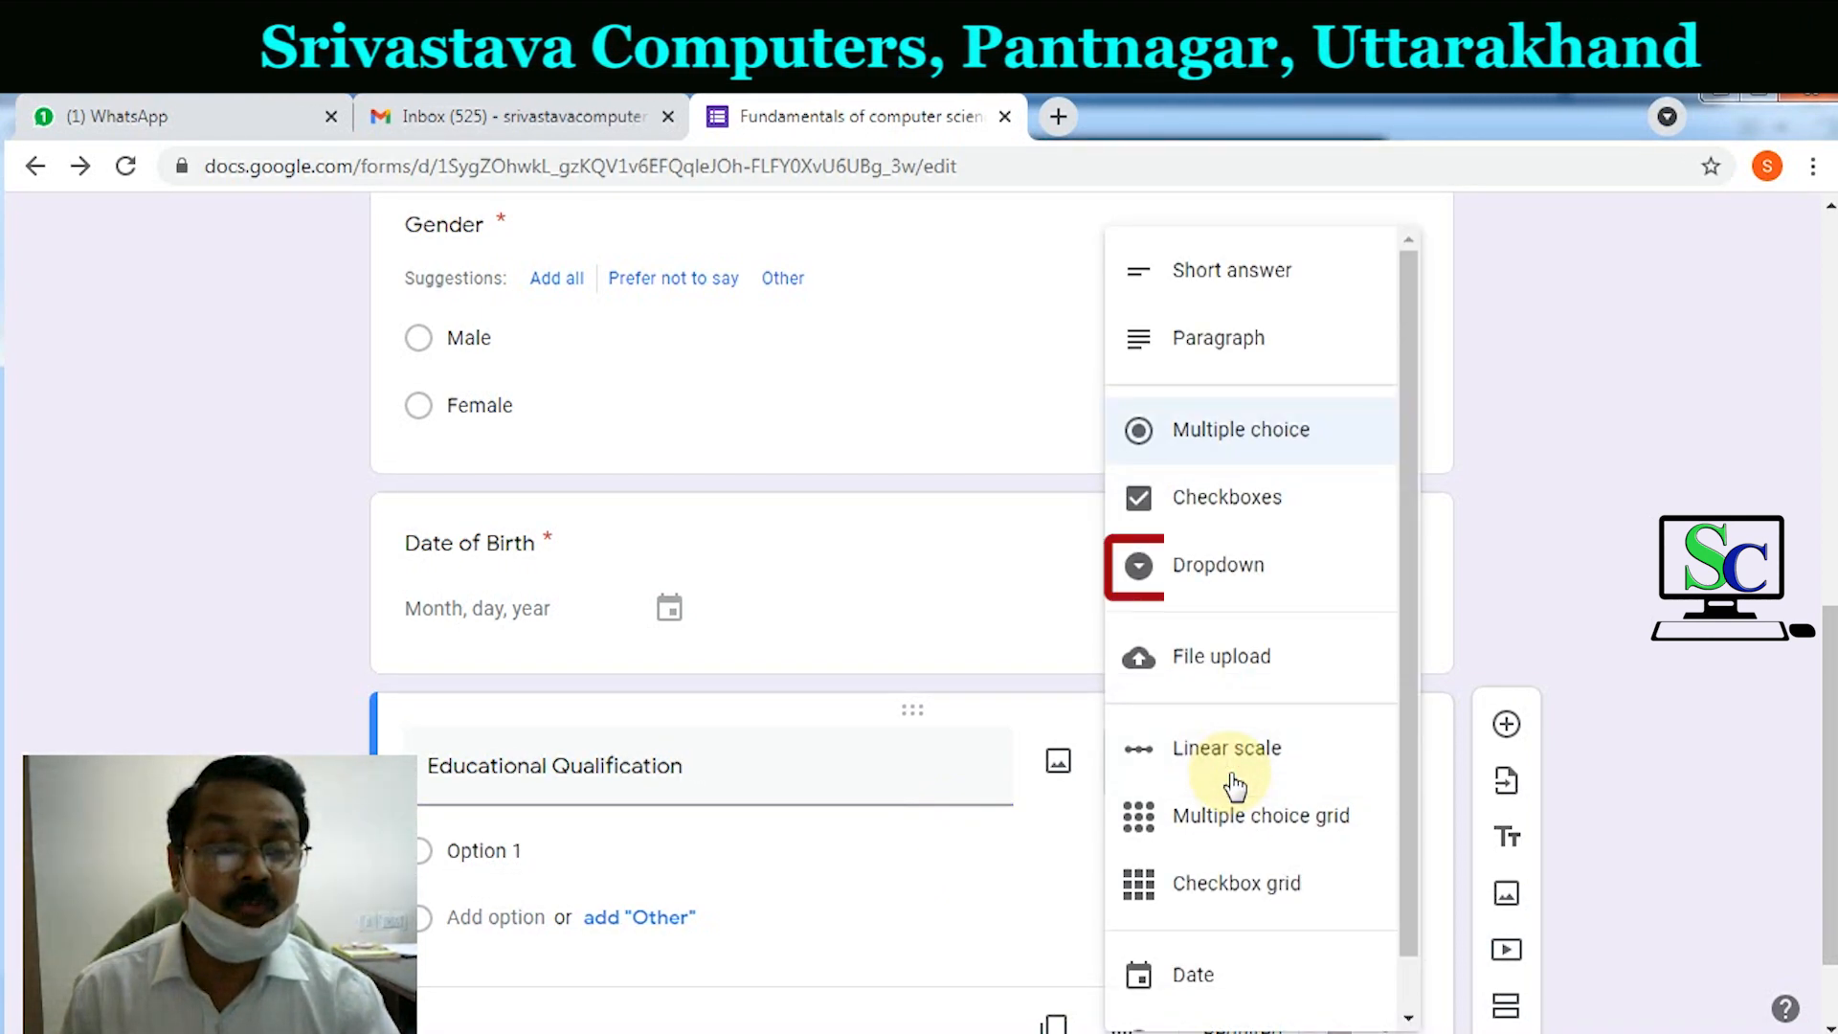
{"action": "left_click", "coordinate": [1228, 587]}
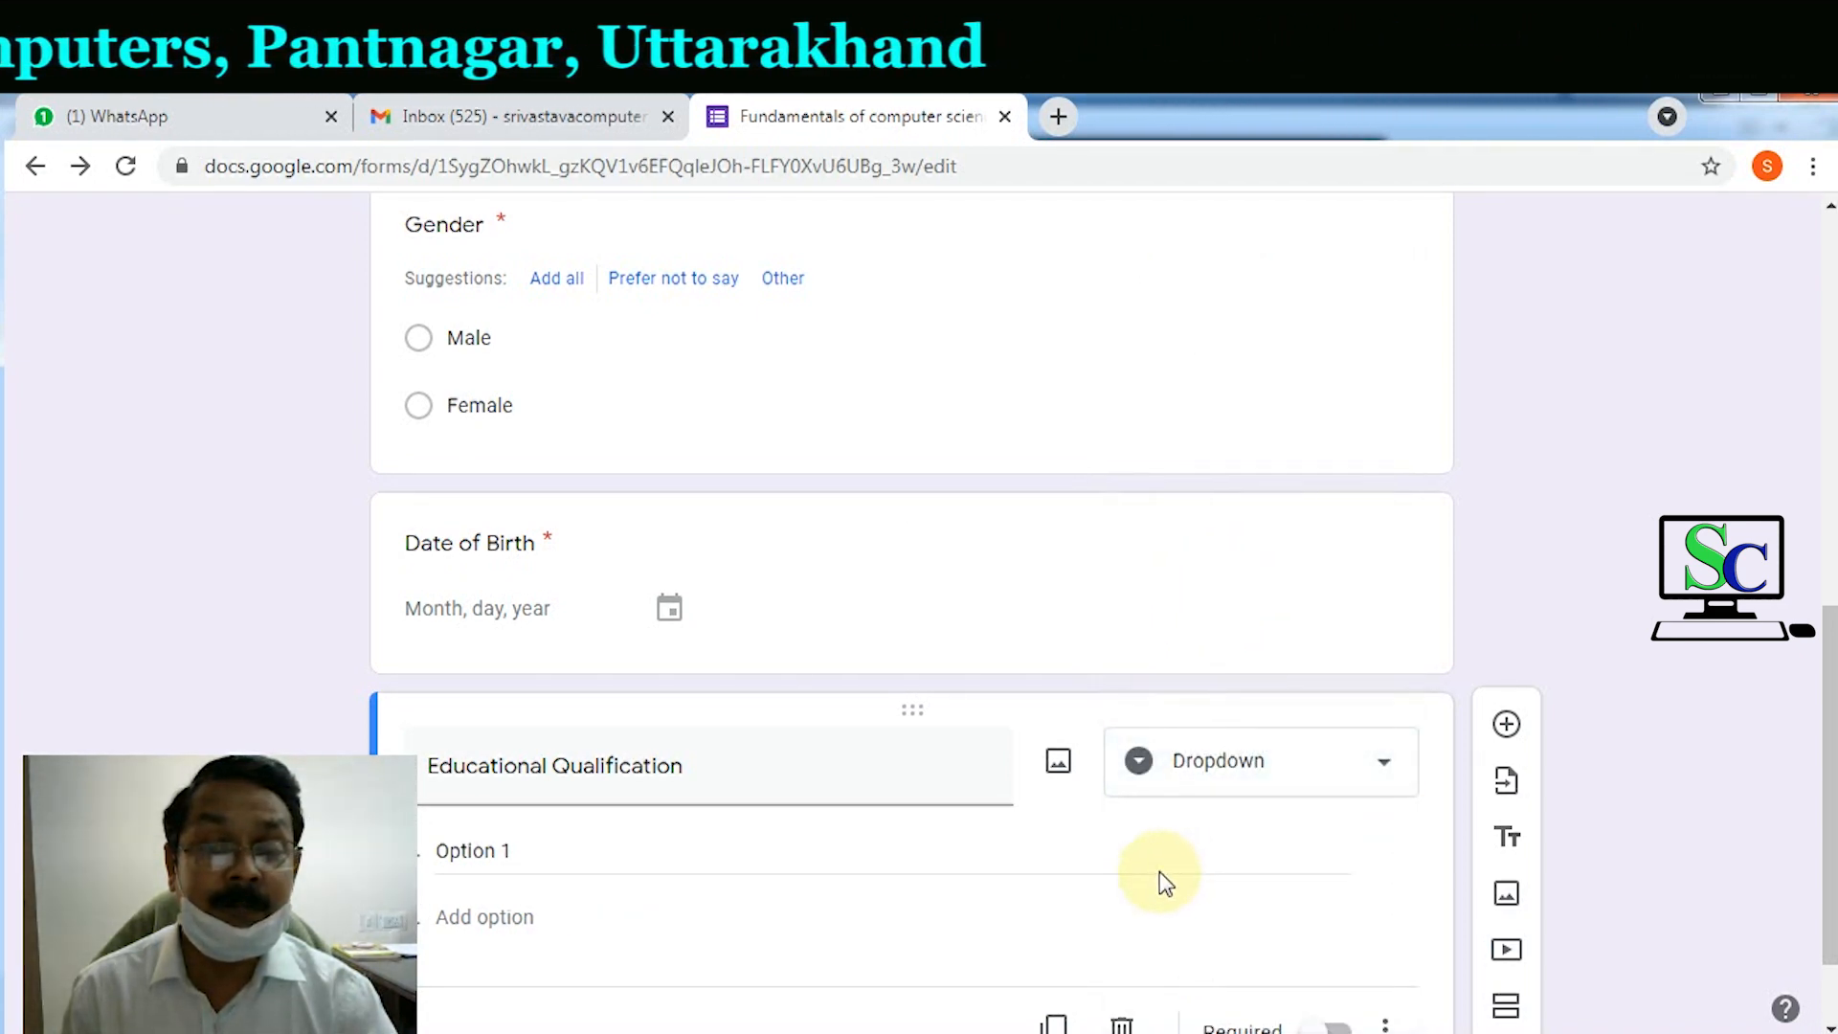
{"action": "scroll", "coordinate": [1053, 843], "scroll_direction": "down", "scroll_amount": 1}
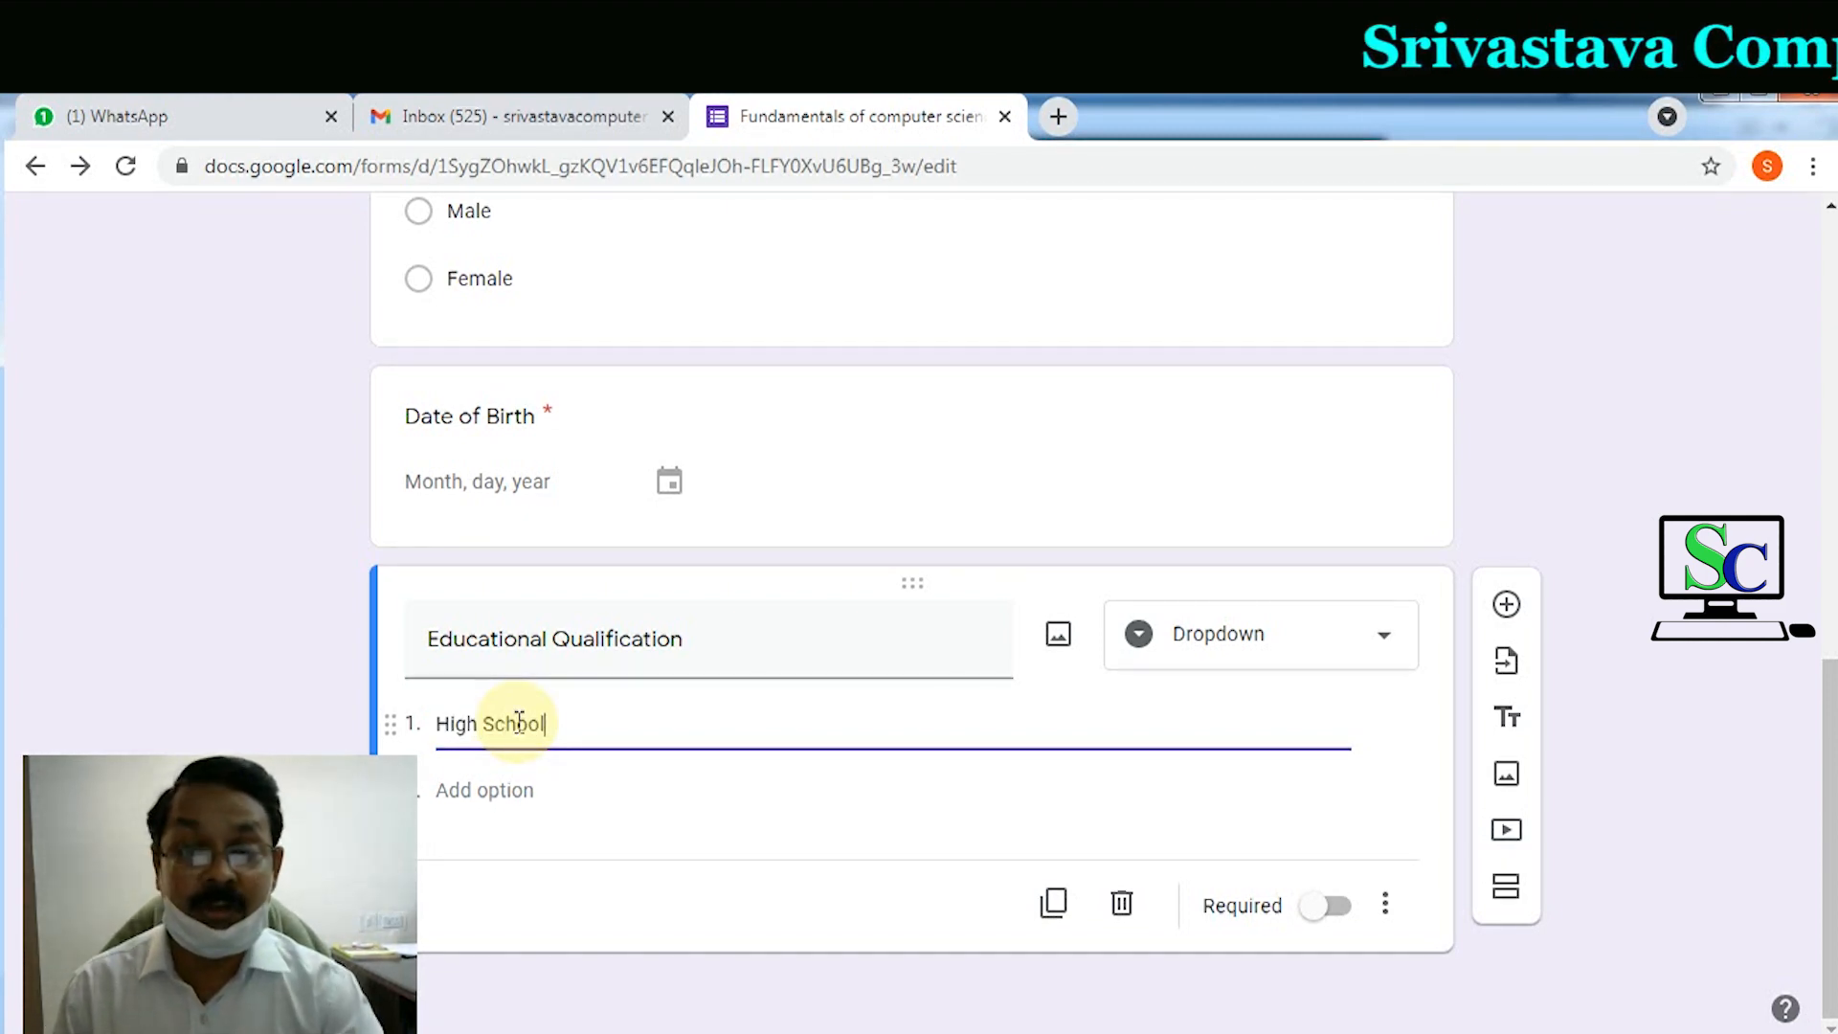
Step: Add the dropdown choices Intermediate, Graduate and Post Graduate
{"action": "left_click", "coordinate": [507, 792]}
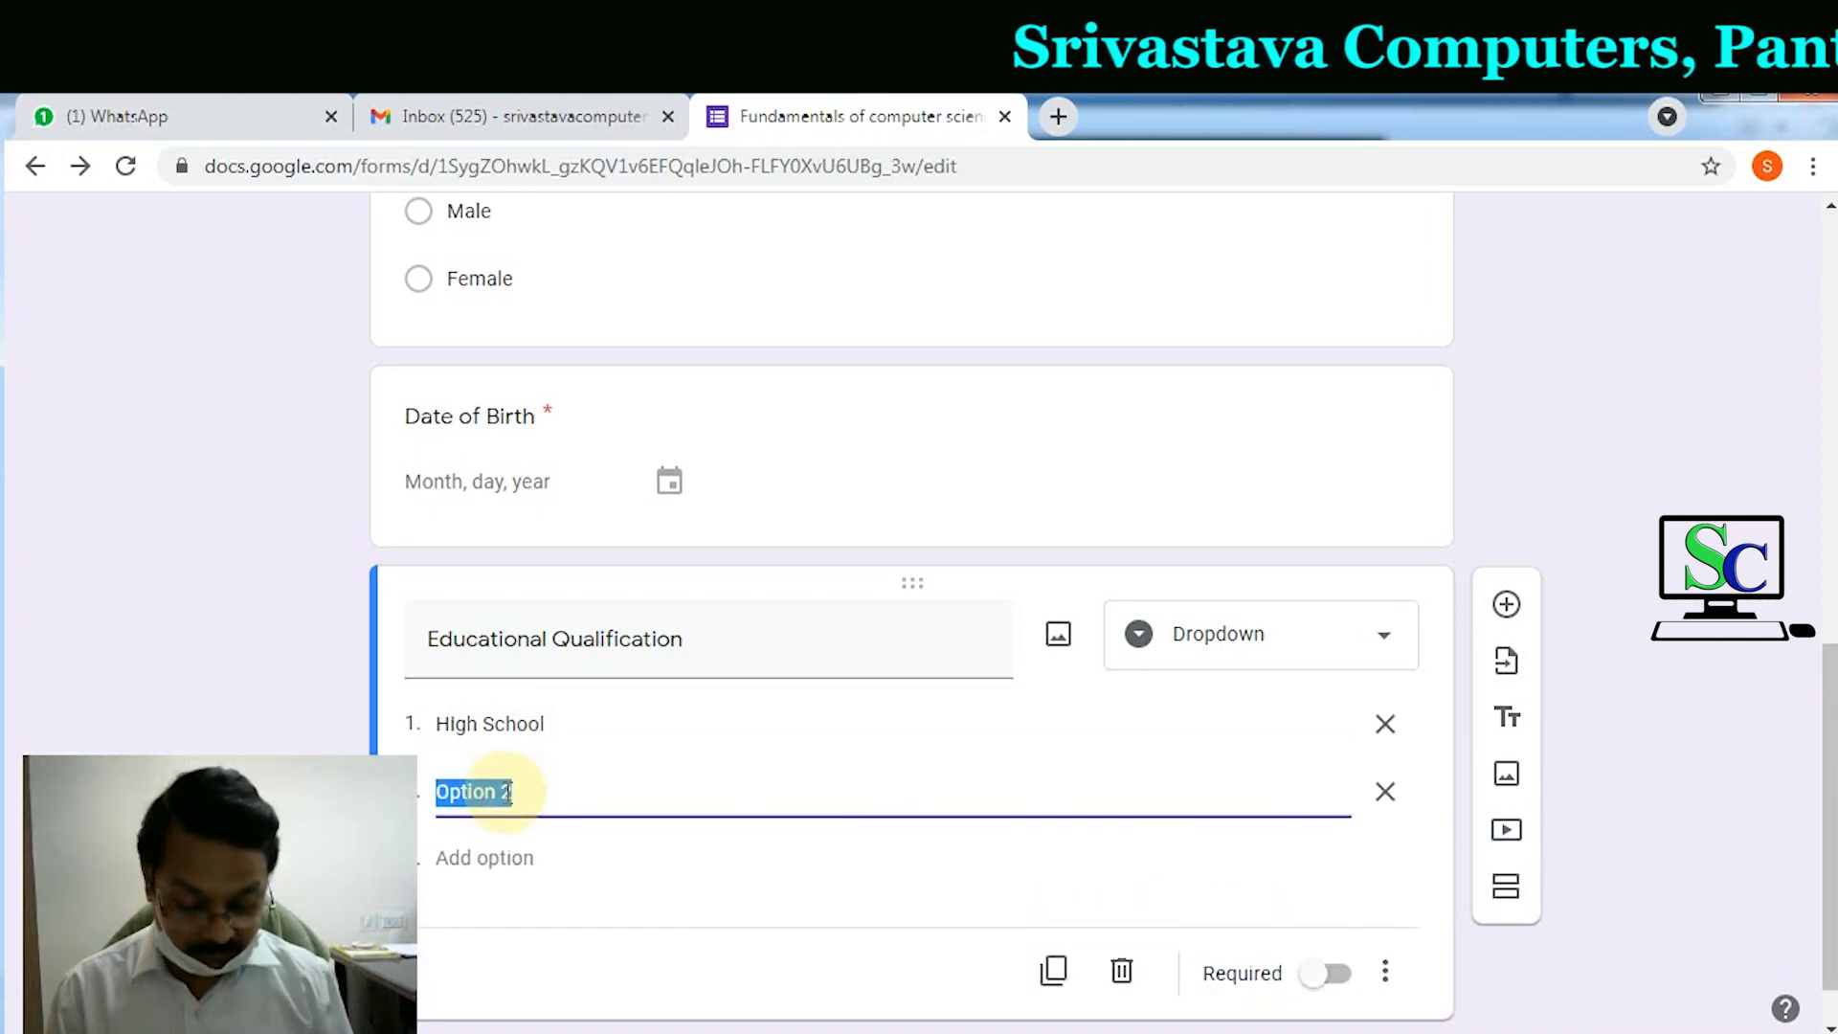
{"action": "type", "text": "Intermediate"}
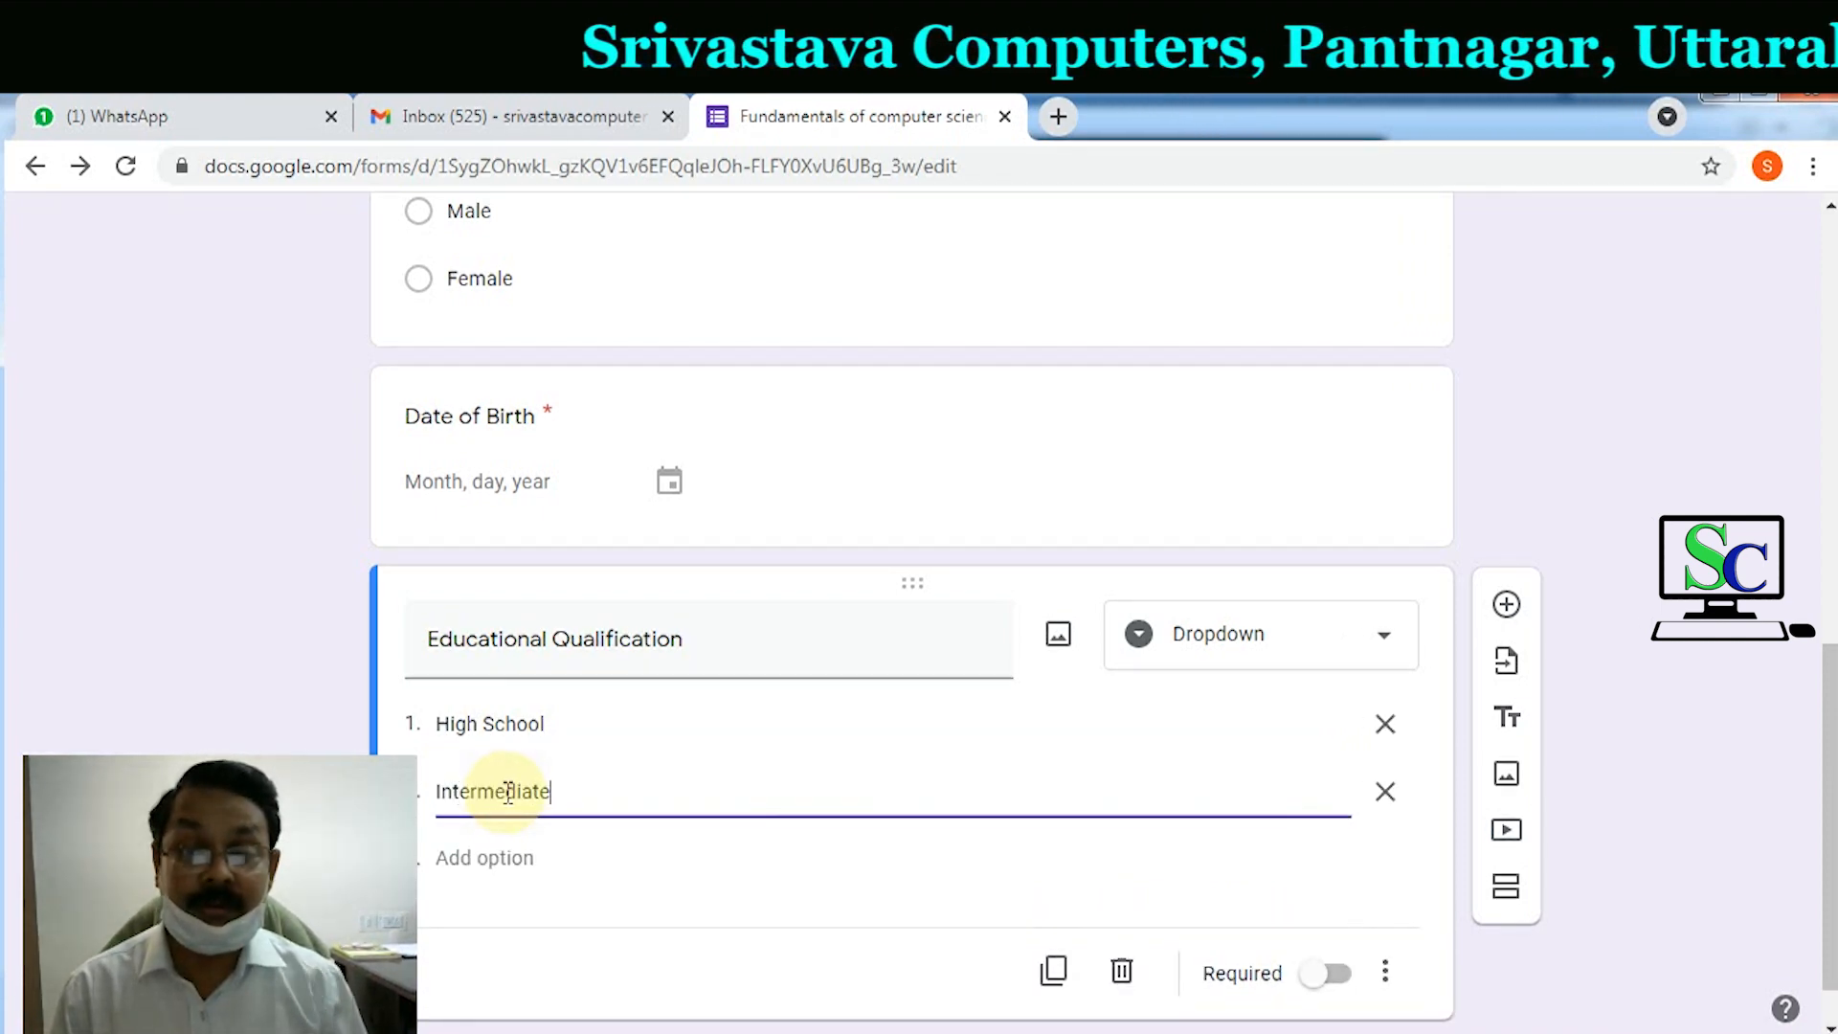
{"action": "left_click", "coordinate": [488, 858]}
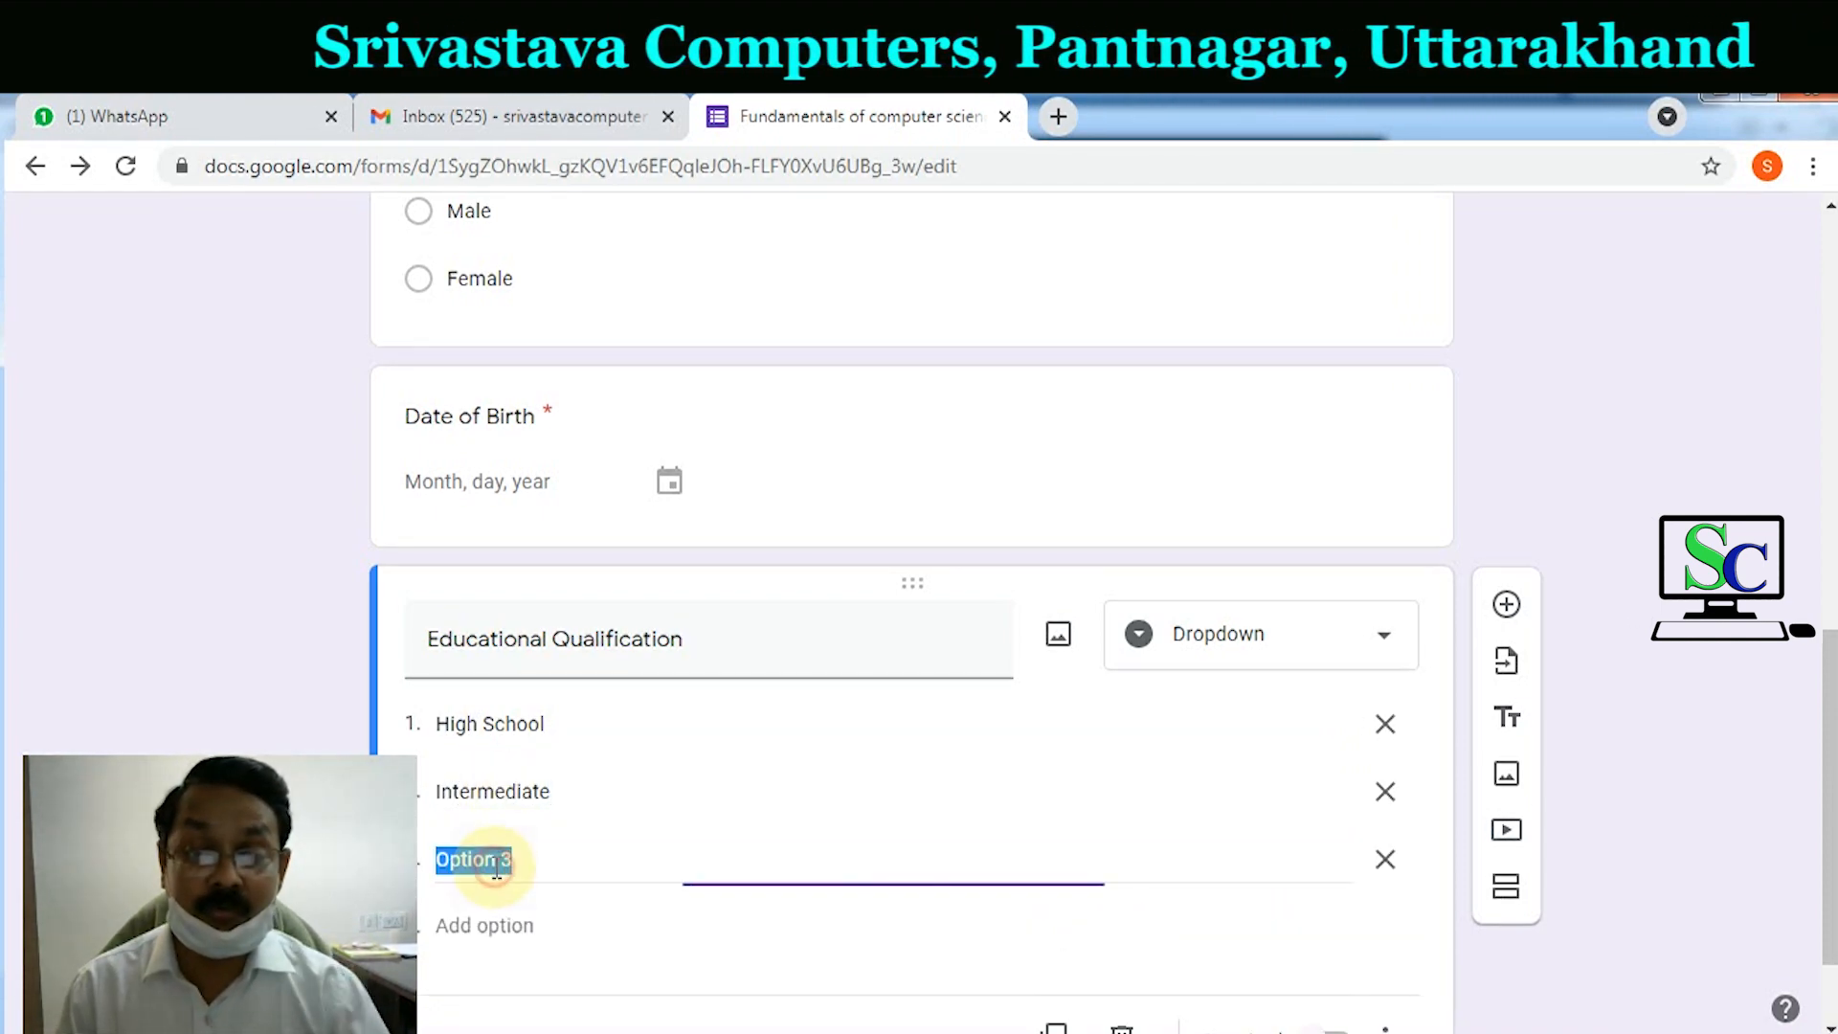
{"action": "type", "text": "Gra"}
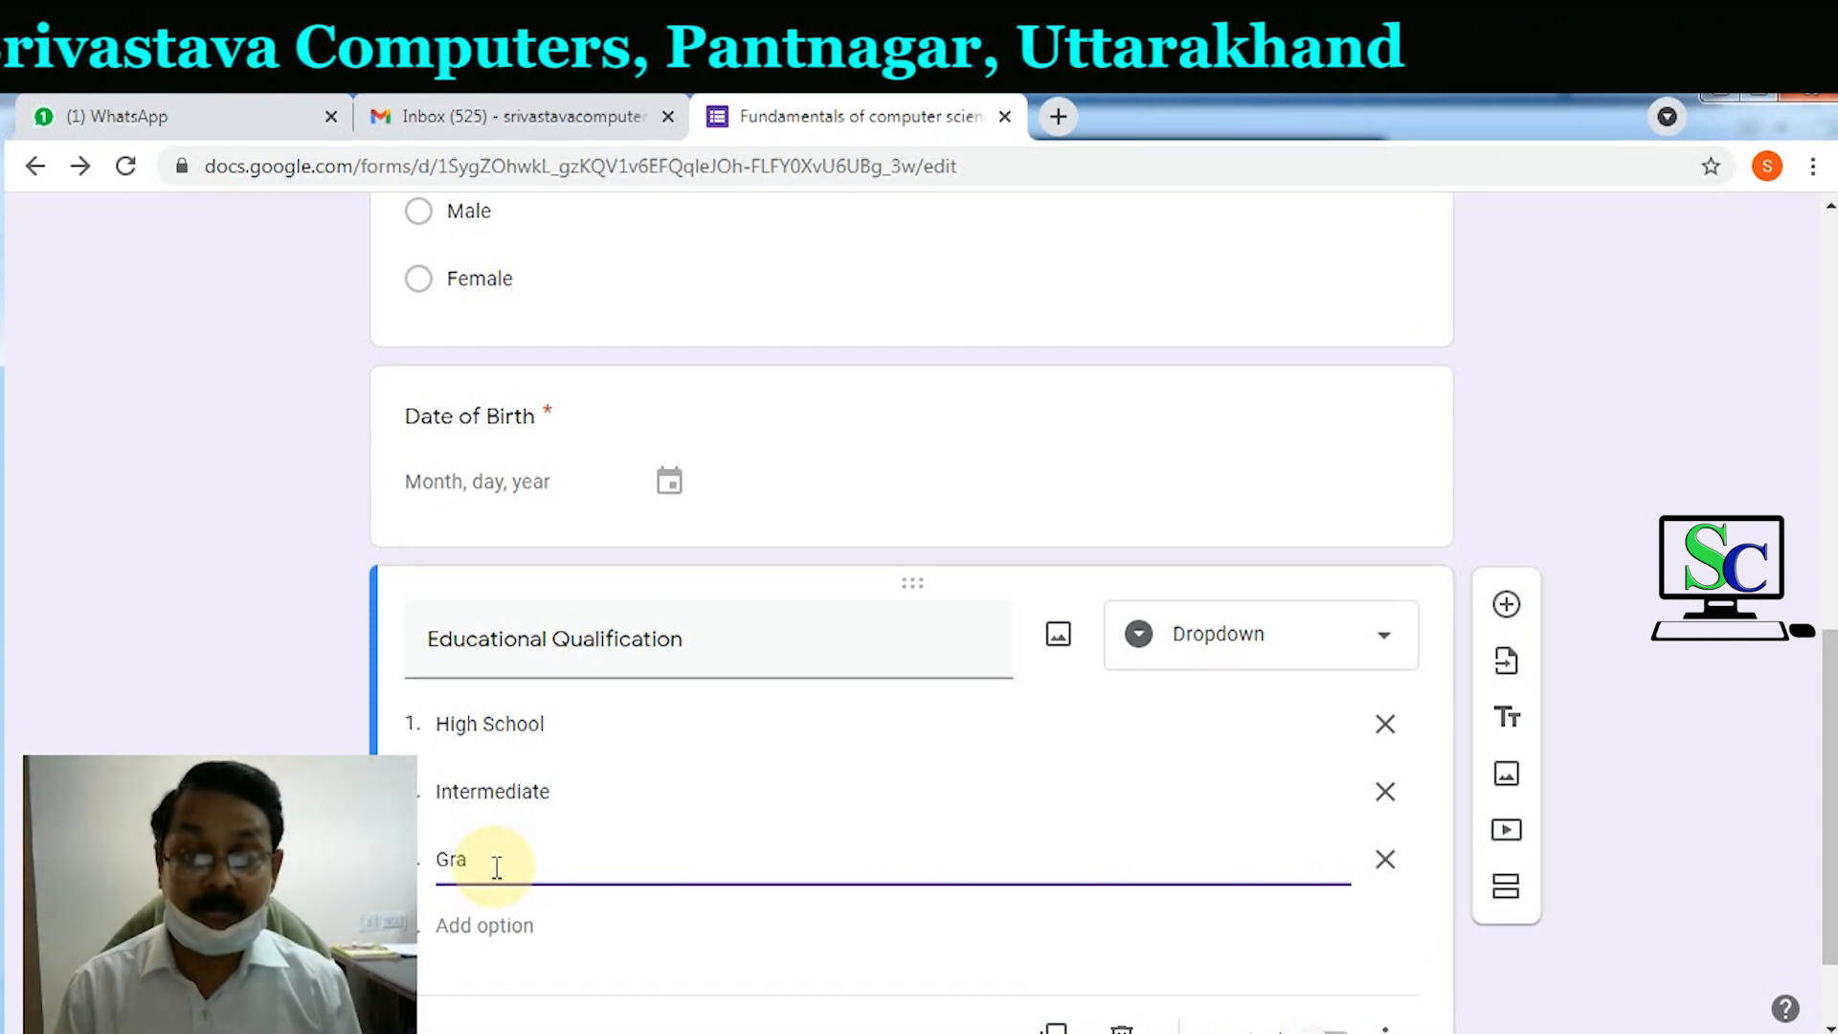
{"action": "type", "text": "duate"}
{"action": "left_click", "coordinate": [488, 921]}
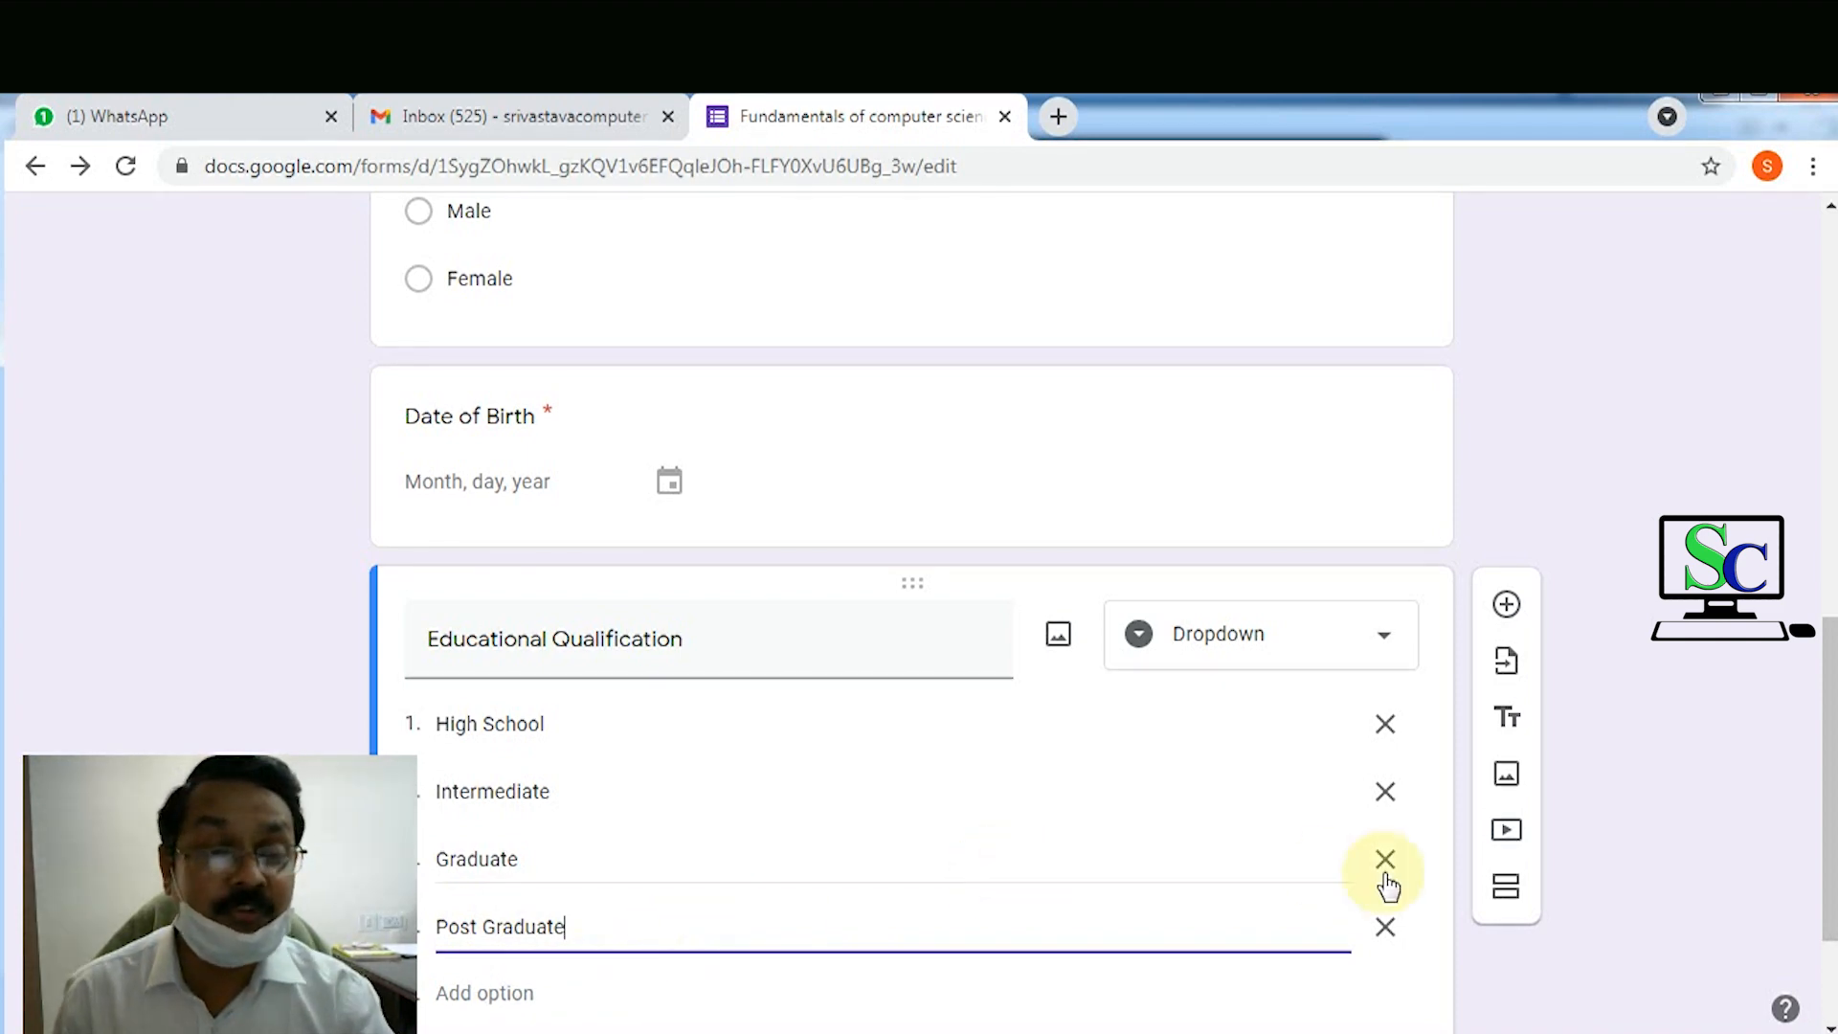
{"action": "scroll", "coordinate": [1459, 869], "scroll_direction": "down", "scroll_amount": 2}
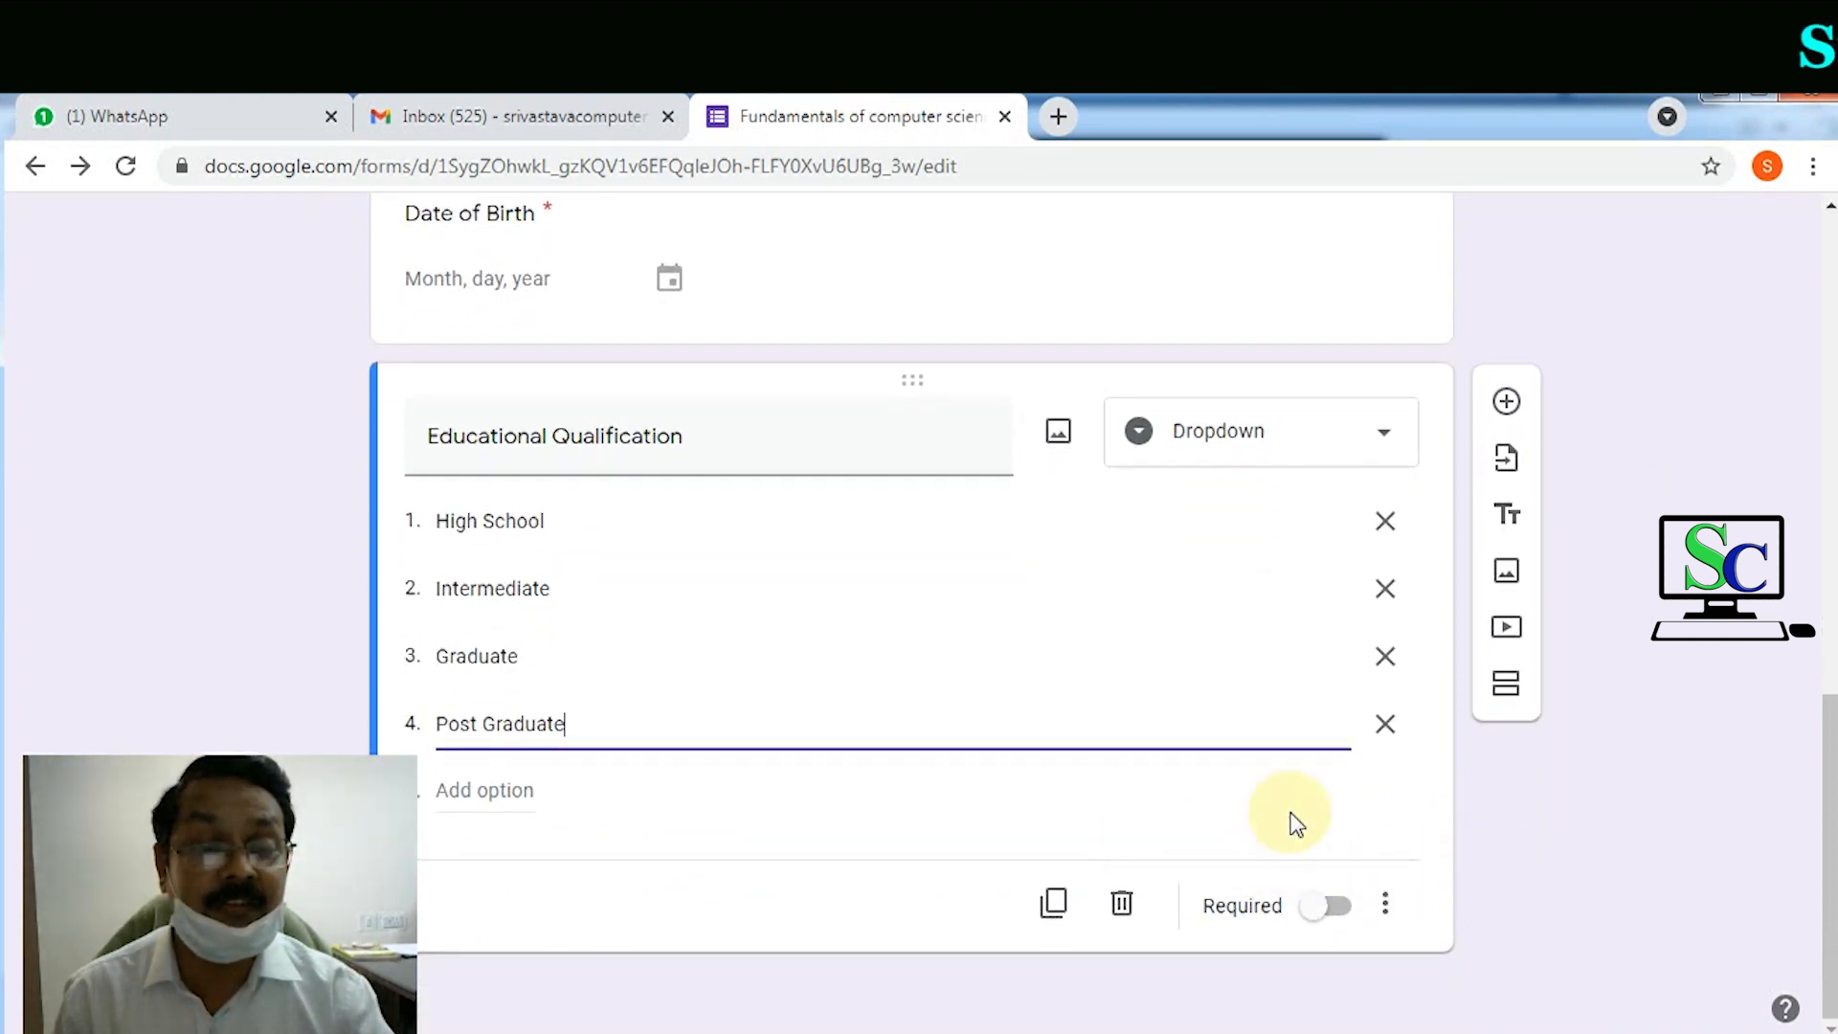
Step: Switch on Required for Educational Qualification and scroll through the form to review it
{"action": "left_click", "coordinate": [1338, 907]}
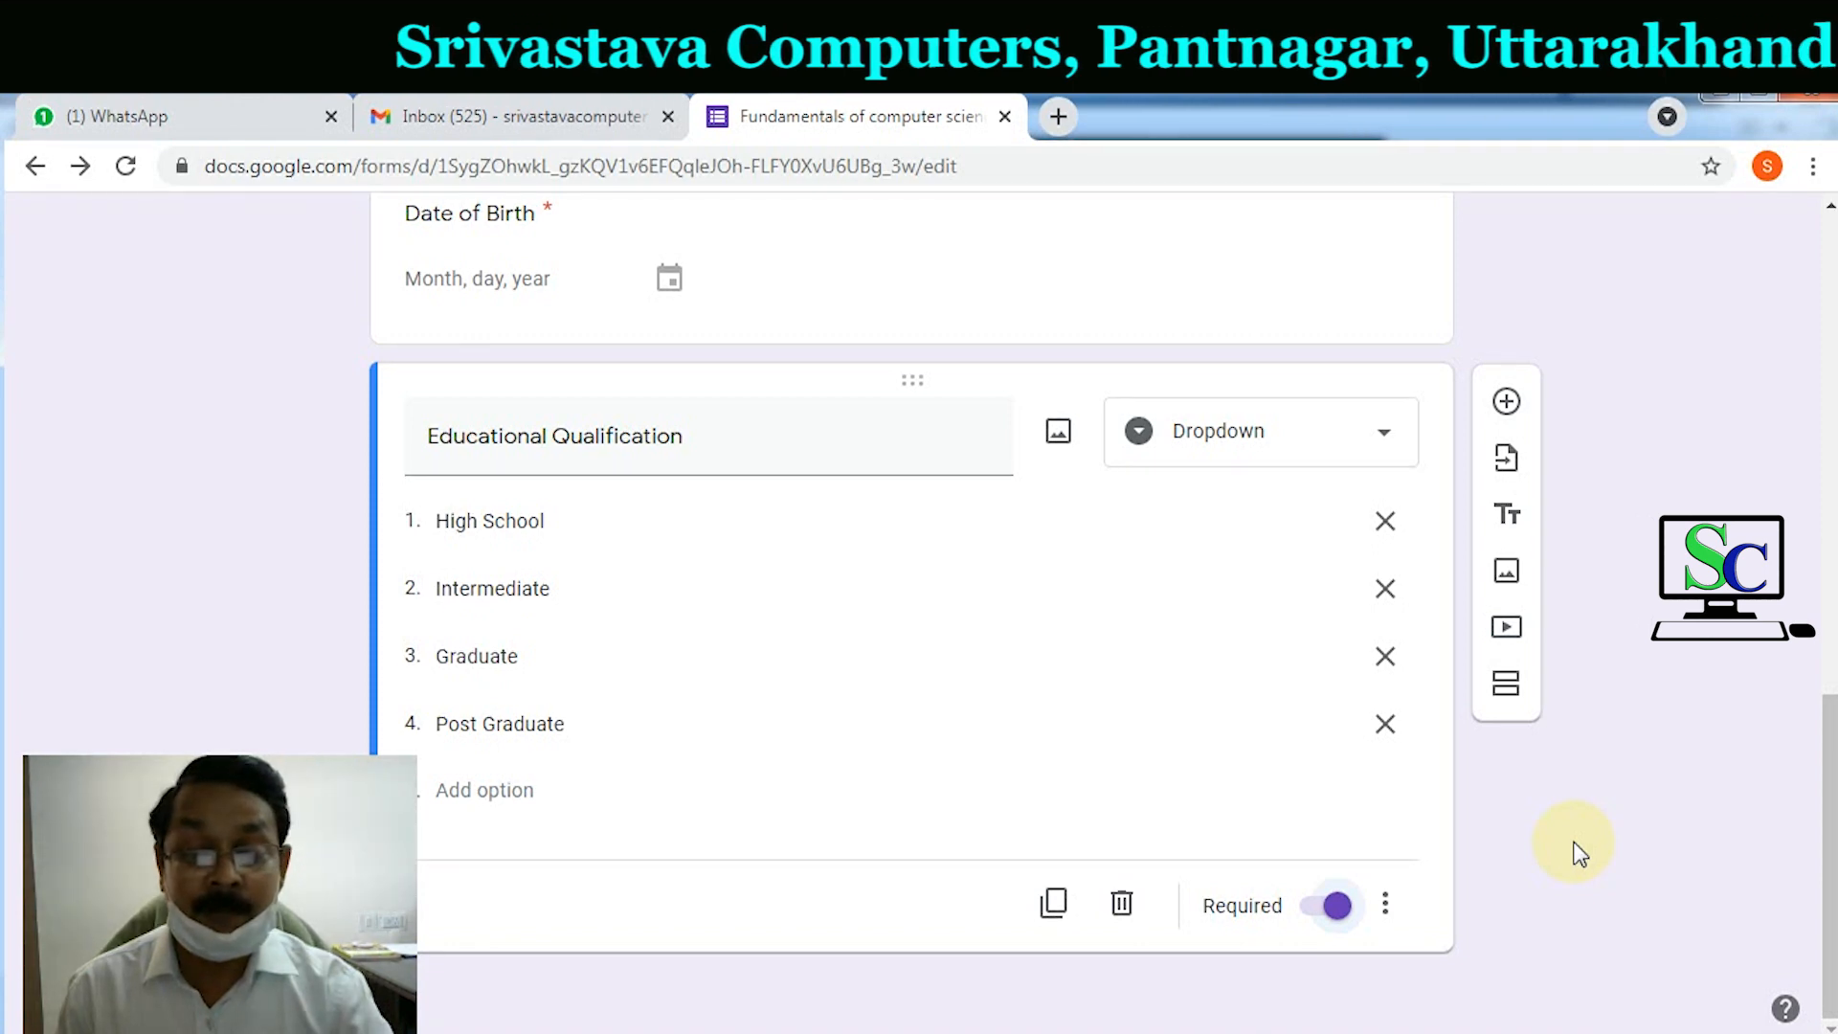
{"action": "scroll", "coordinate": [1426, 821], "scroll_direction": "up", "scroll_amount": 15}
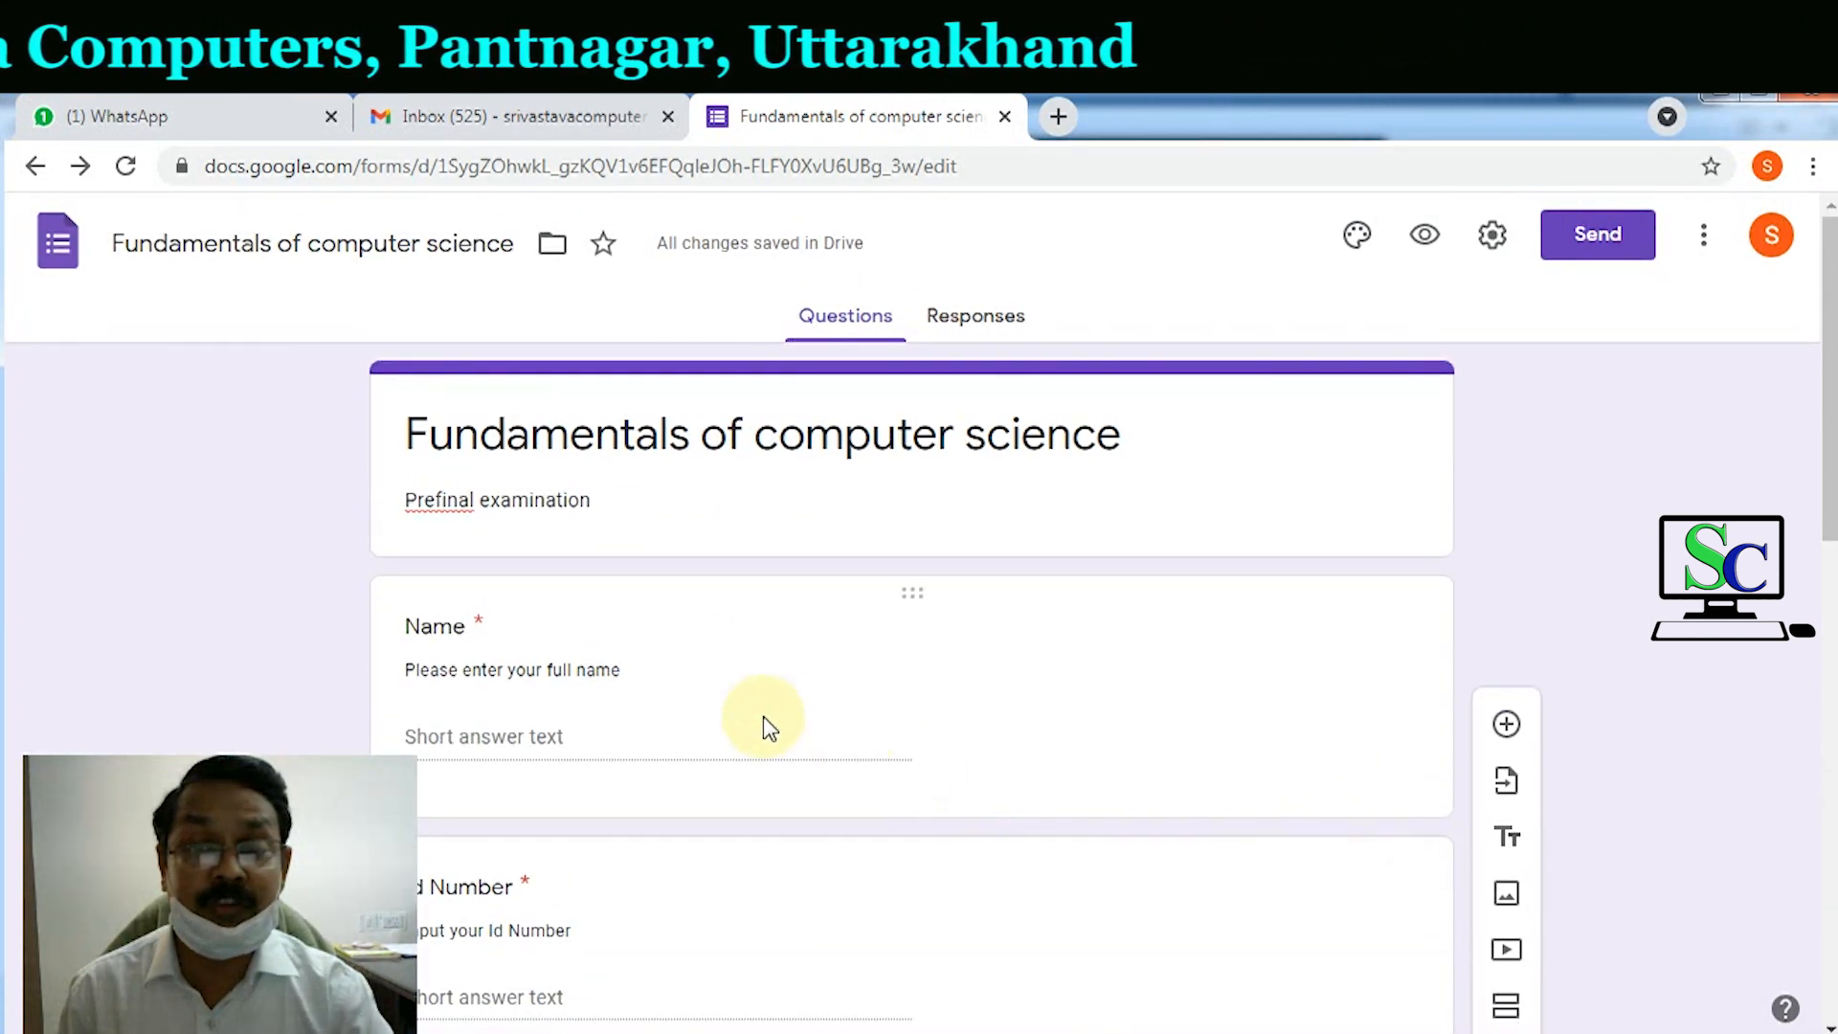
{"action": "scroll", "coordinate": [635, 661], "scroll_direction": "down", "scroll_amount": 4}
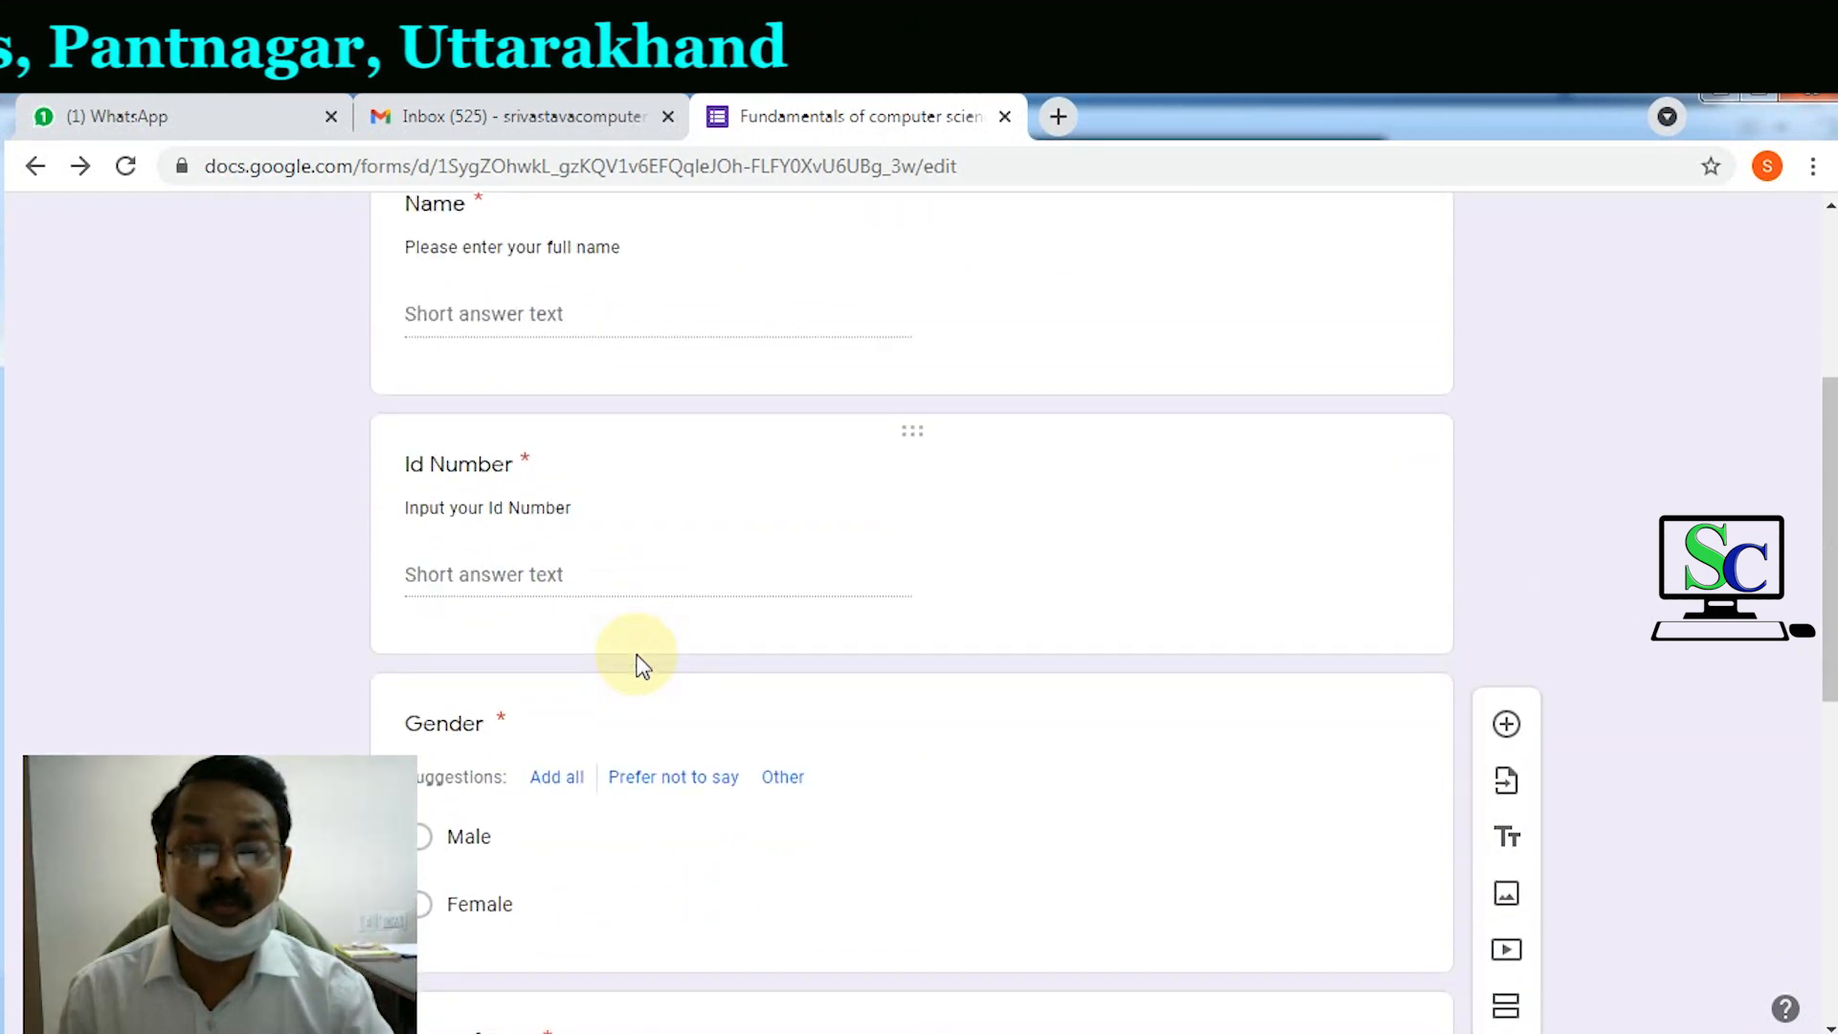
{"action": "scroll", "coordinate": [635, 660], "scroll_direction": "down", "scroll_amount": 2}
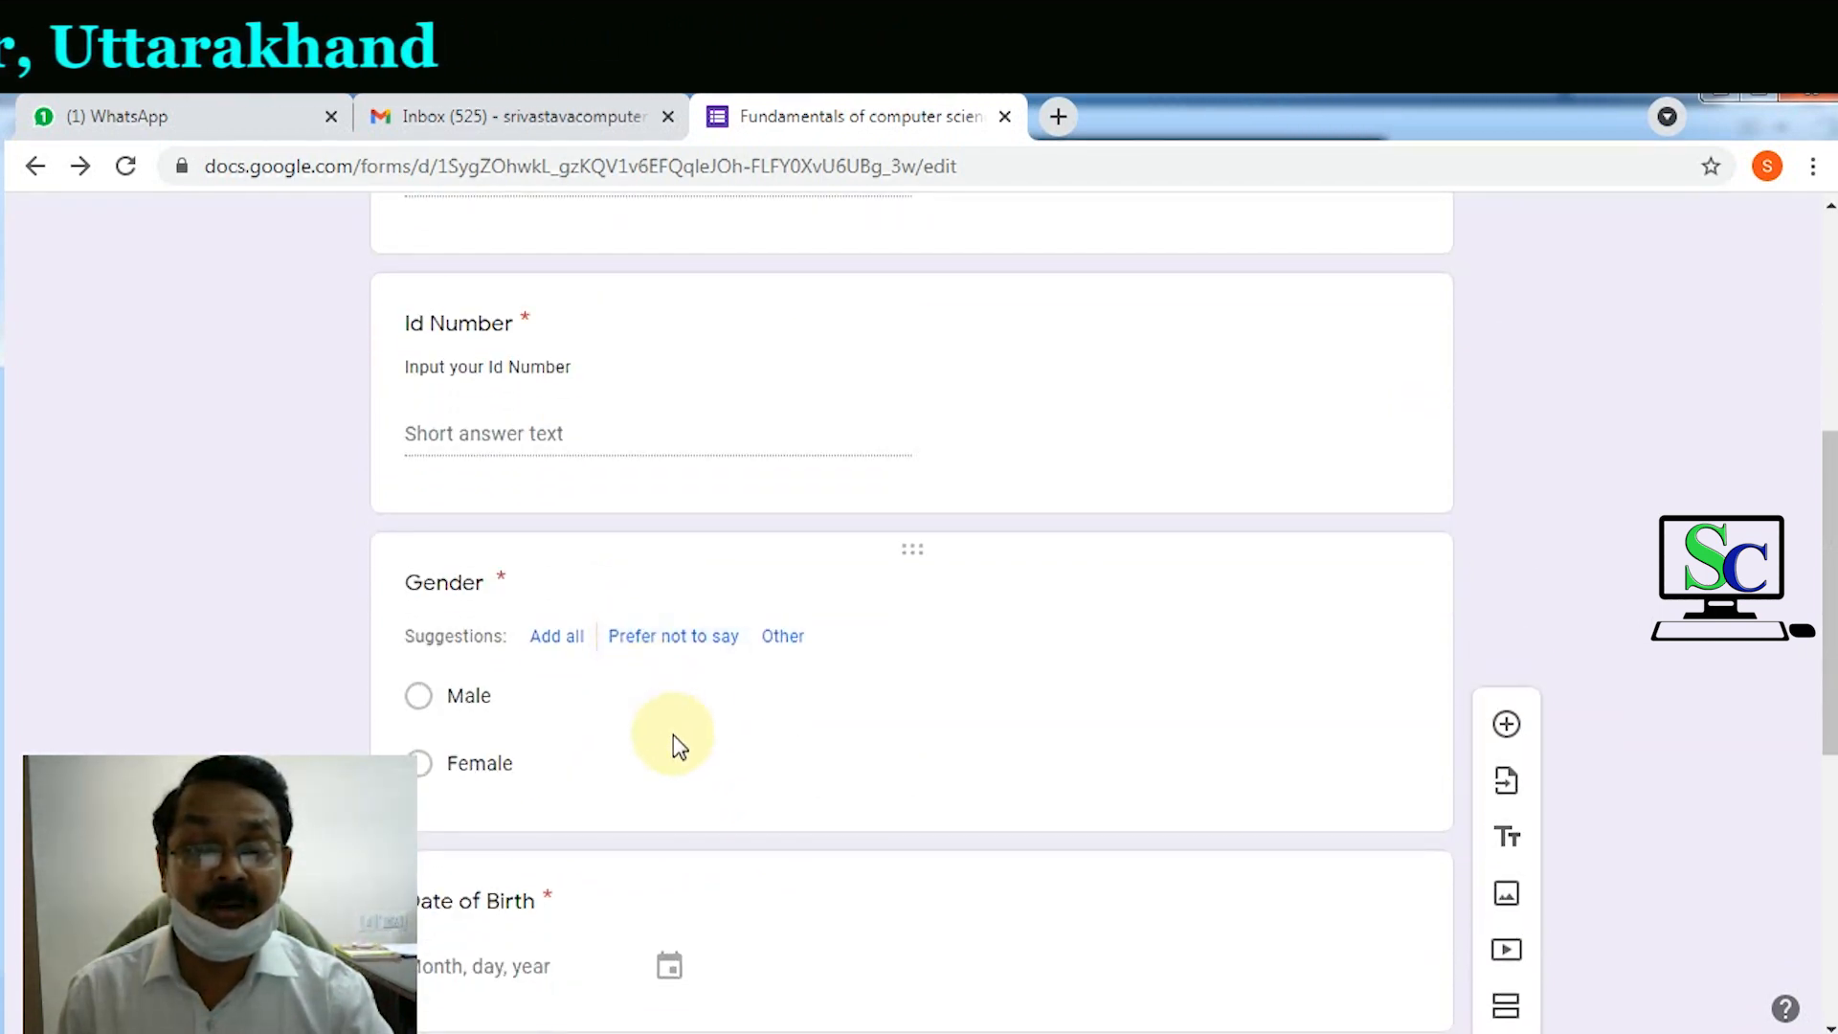
{"action": "scroll", "coordinate": [670, 732], "scroll_direction": "down", "scroll_amount": 4}
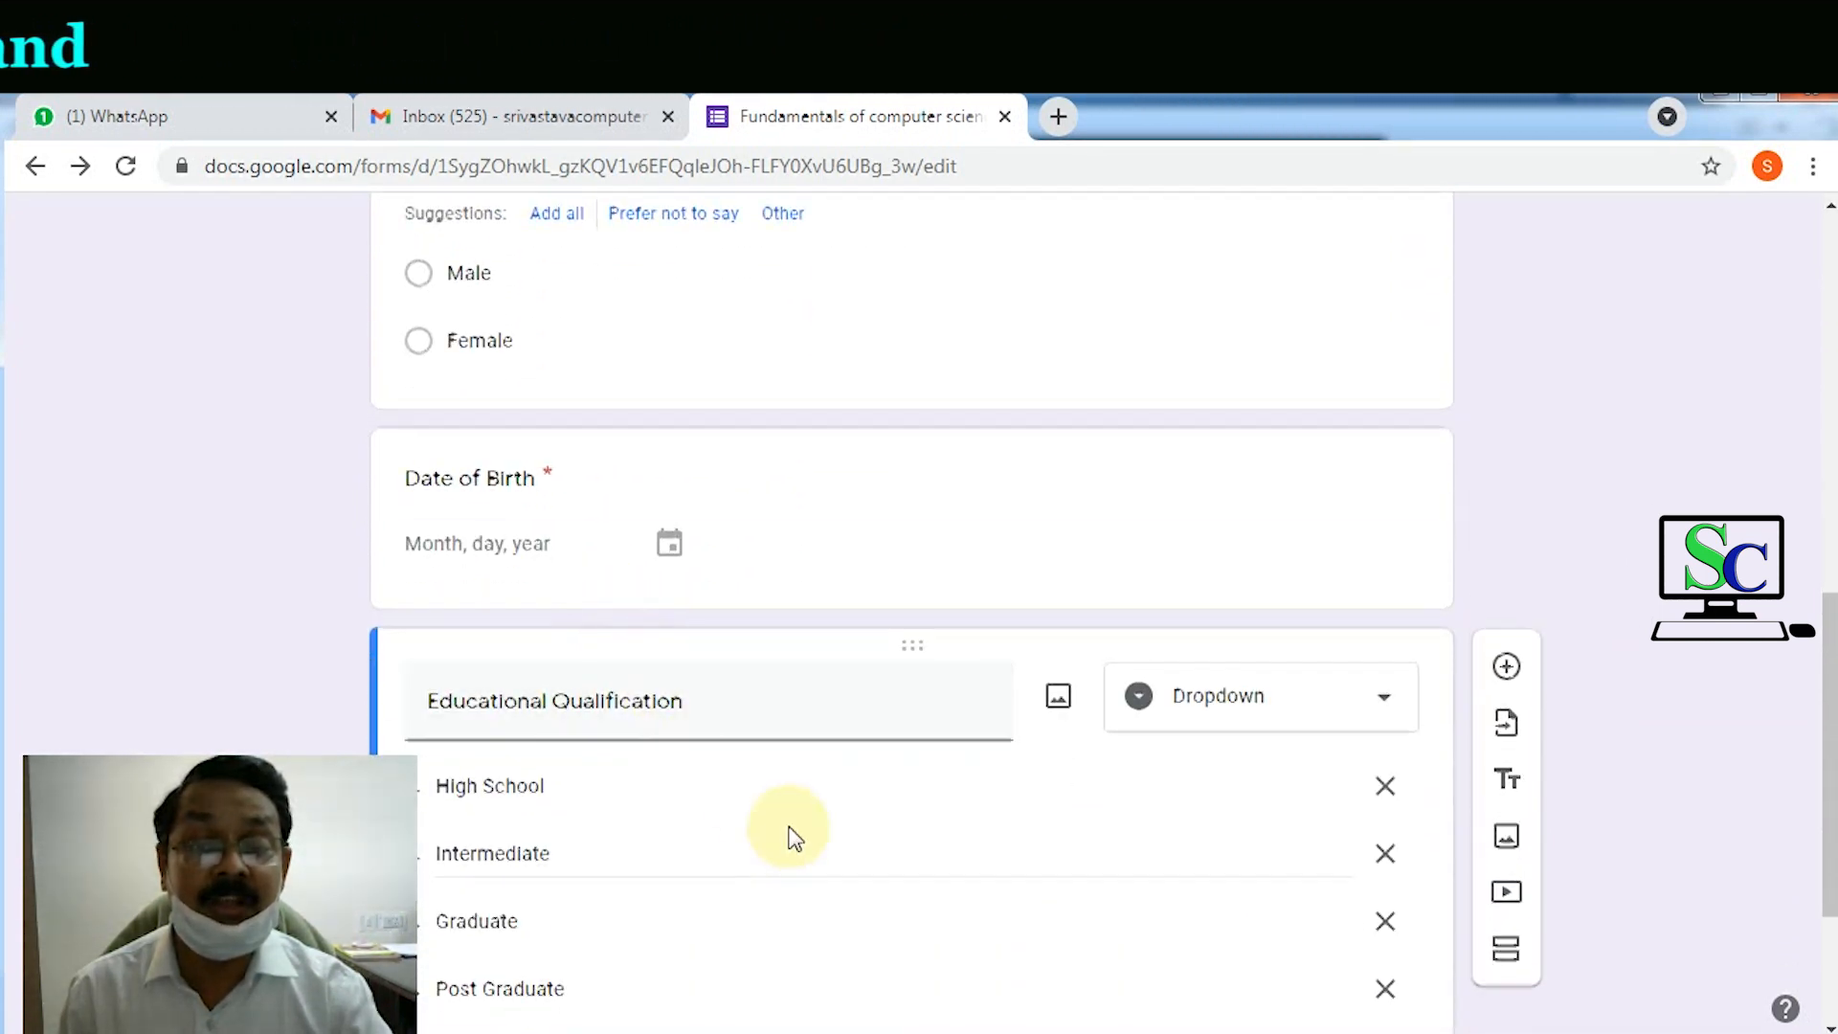
{"action": "scroll", "coordinate": [794, 839], "scroll_direction": "down", "scroll_amount": 3}
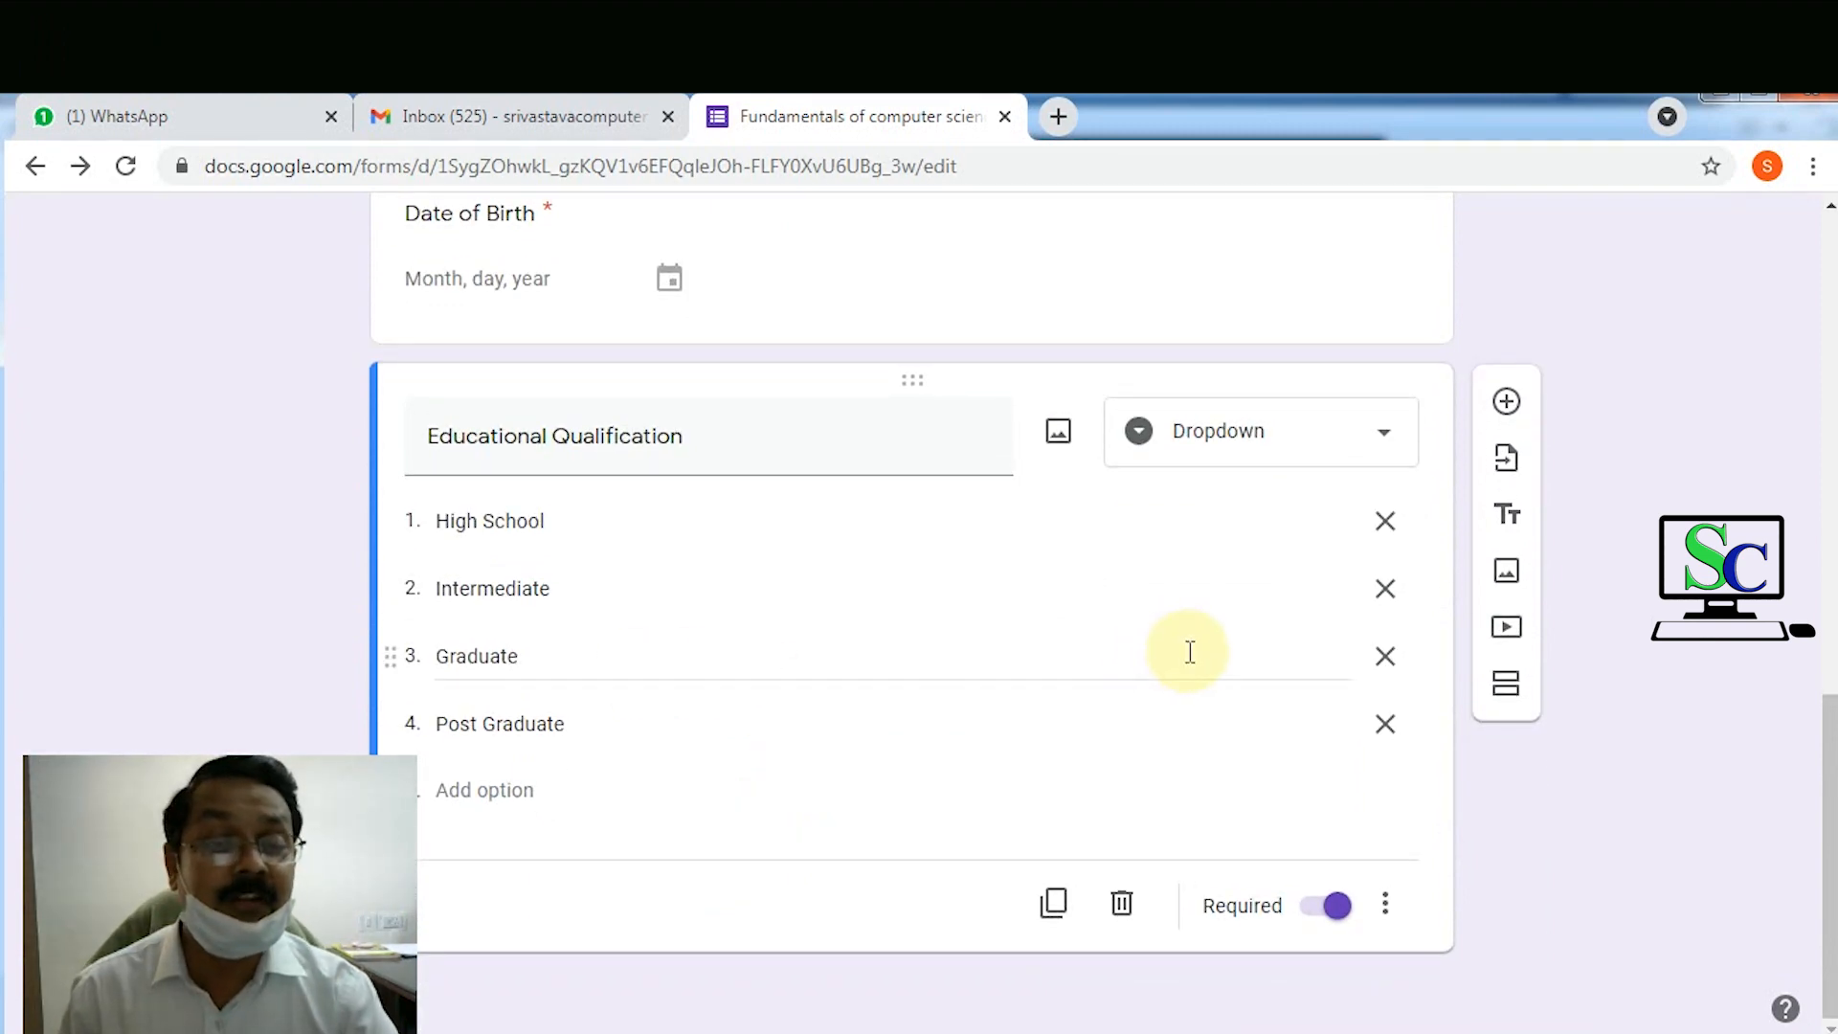
Step: Add section 2 titled 'All Questions carry same marks' with the compulsory-questions description
{"action": "left_click", "coordinate": [1508, 699]}
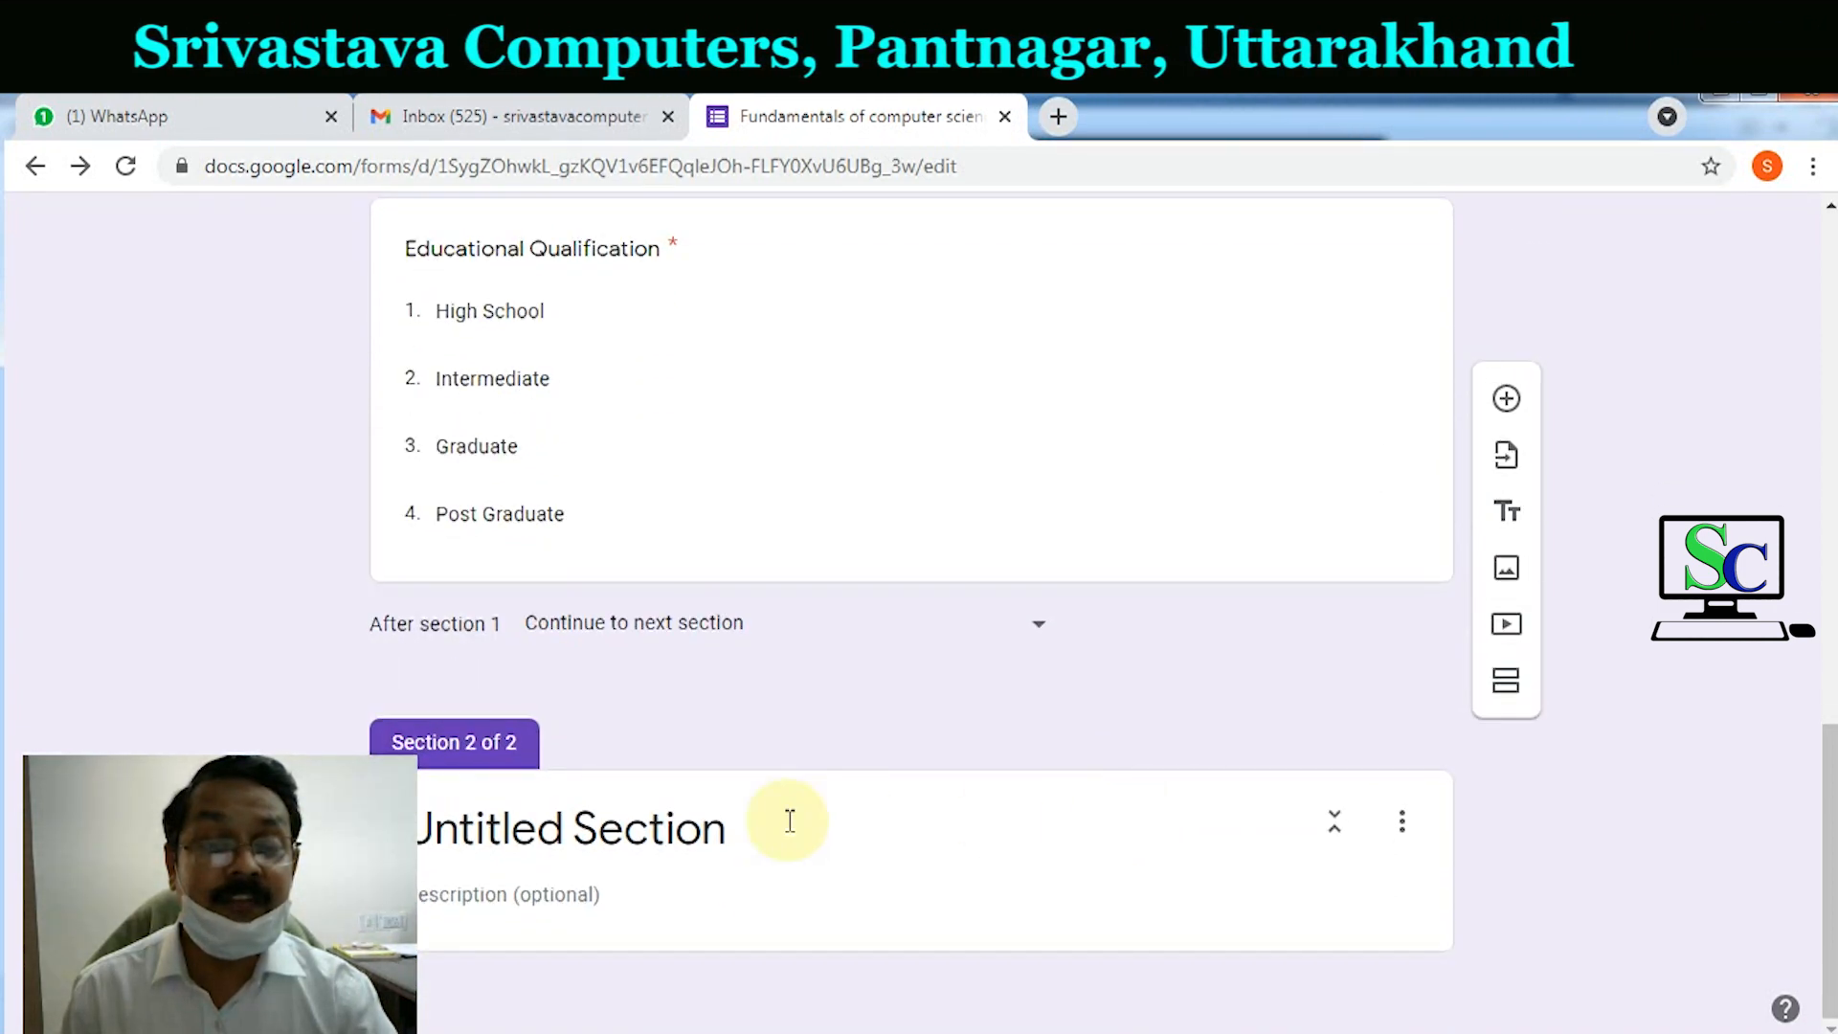
{"action": "left_click", "coordinate": [759, 836]}
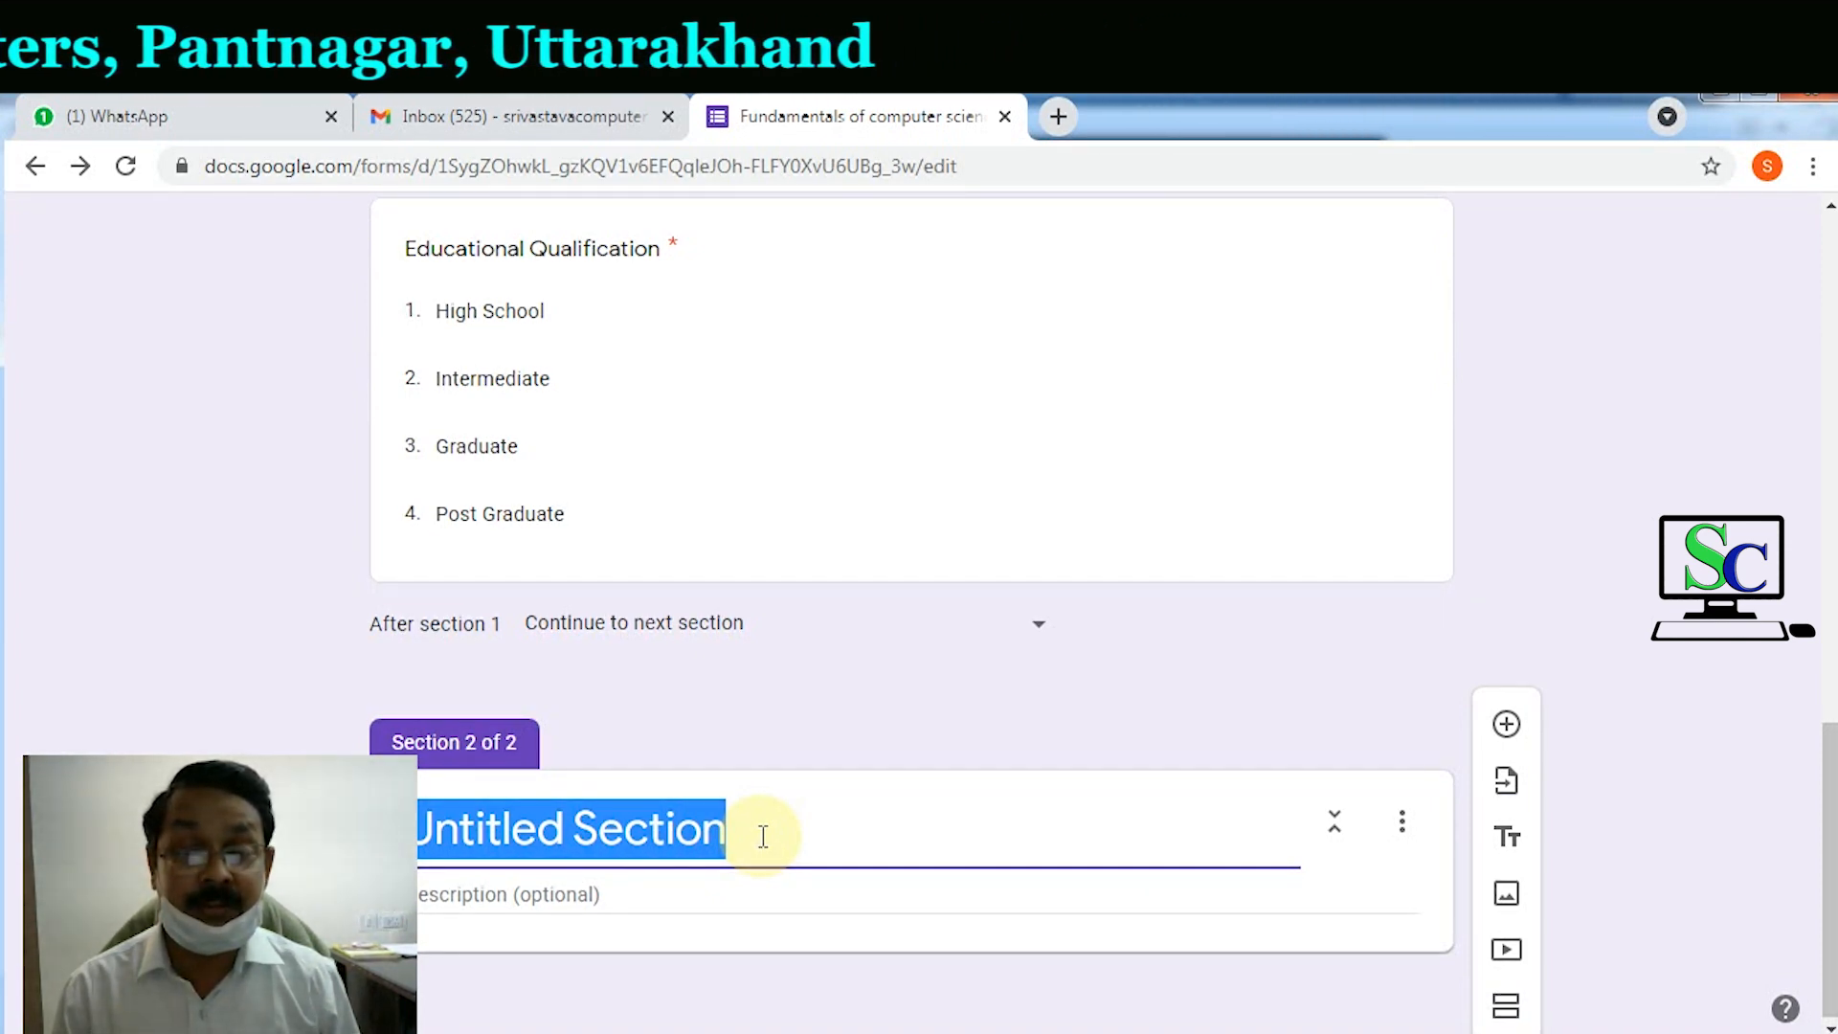
{"action": "type", "text": "All Questions carry same marks"}
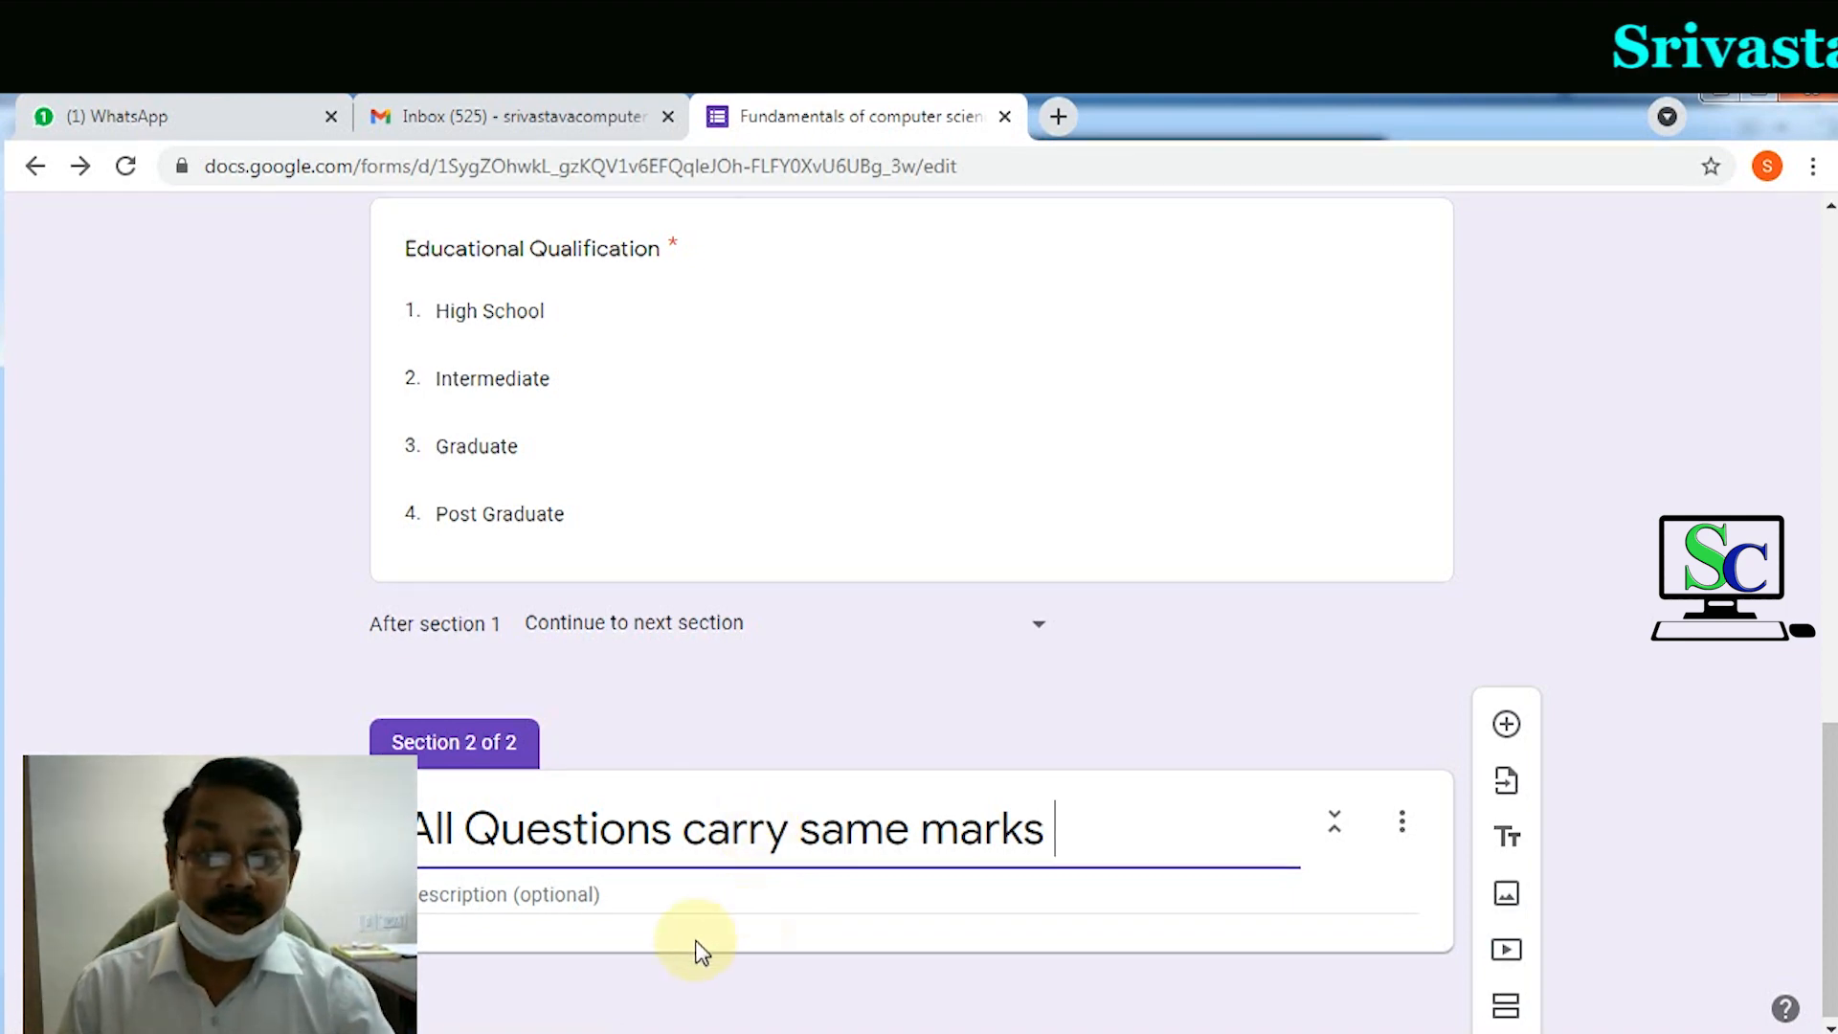
{"action": "left_click", "coordinate": [608, 893]}
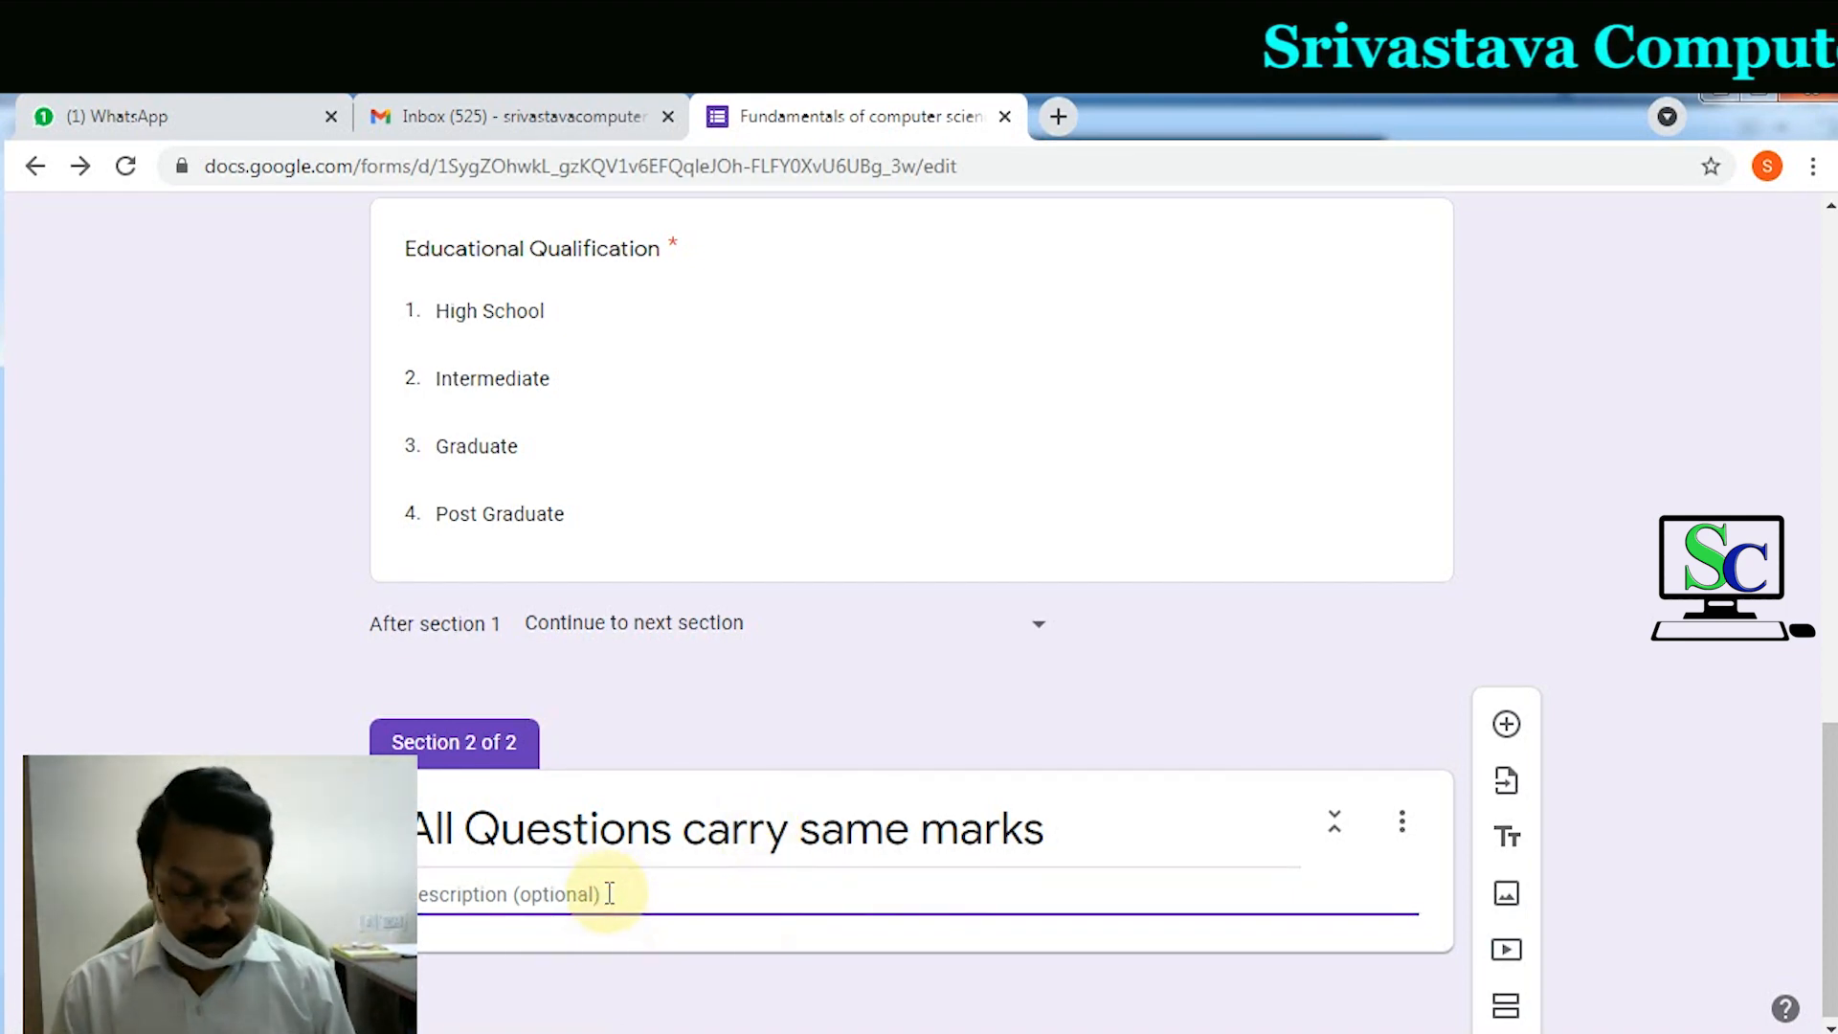
{"action": "type", "text": "All questions carry same"}
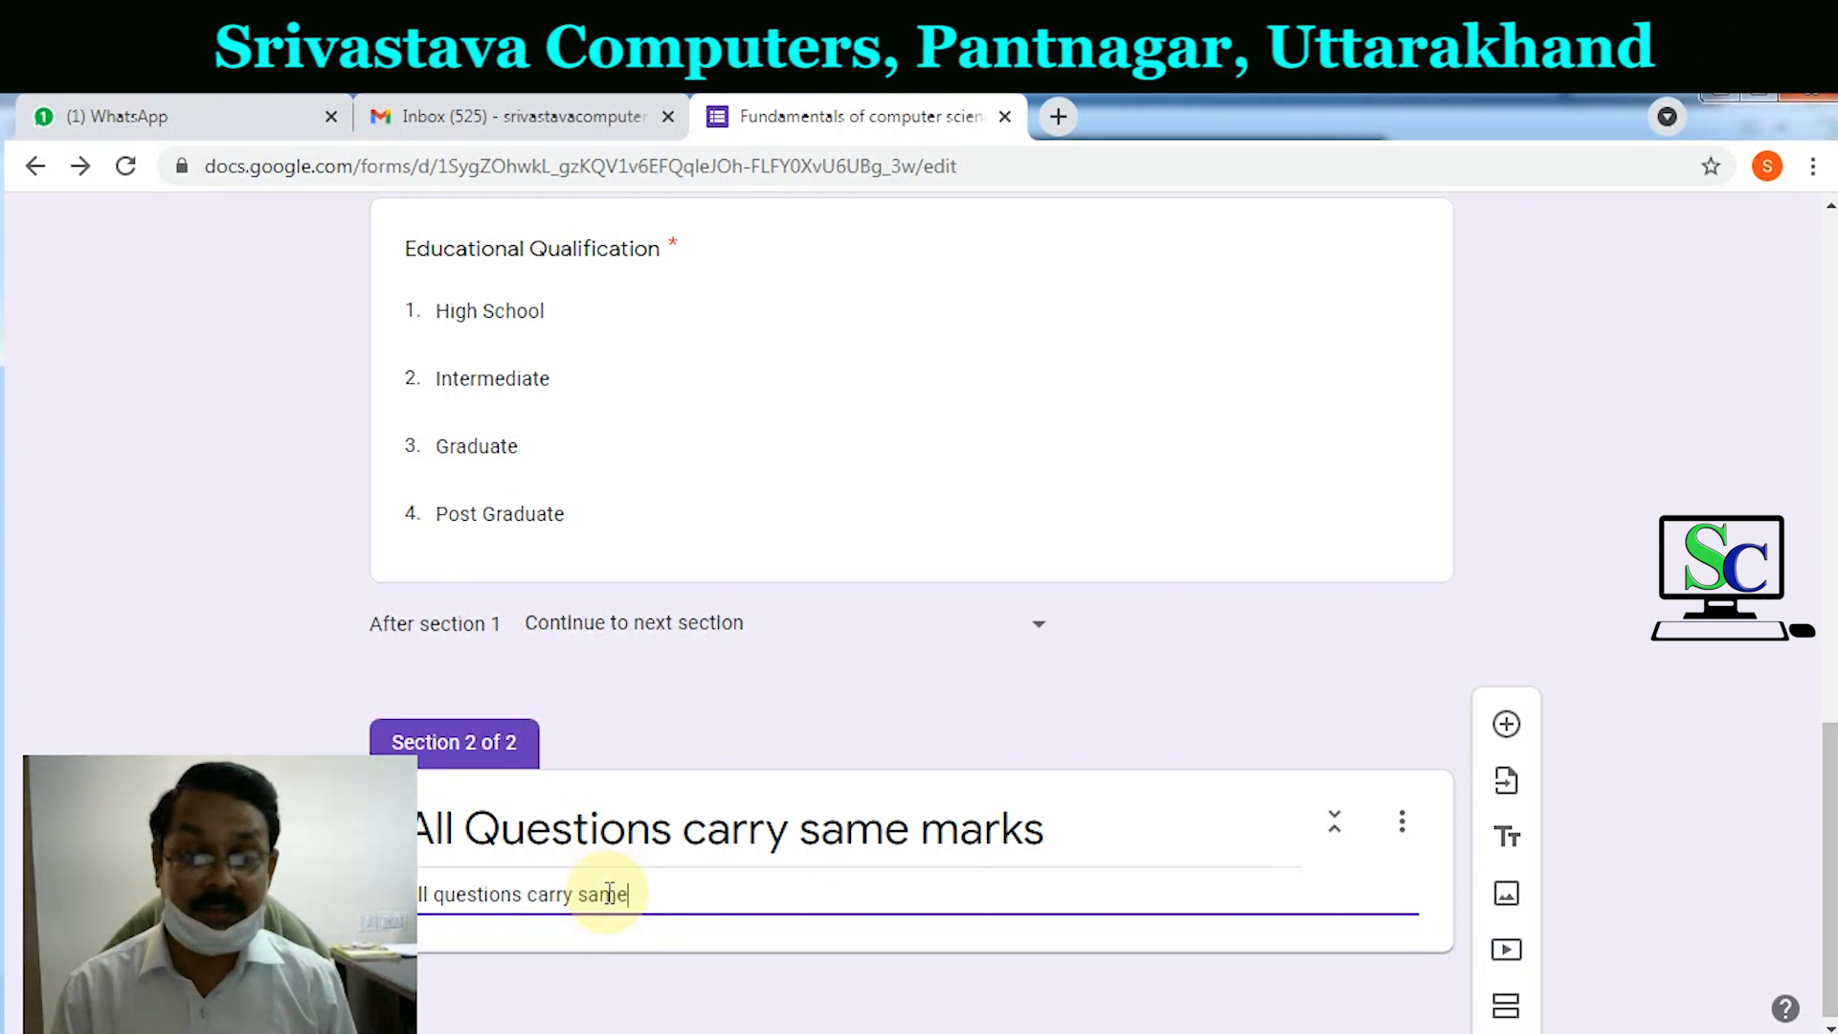
{"action": "type", "text": " marks and every"}
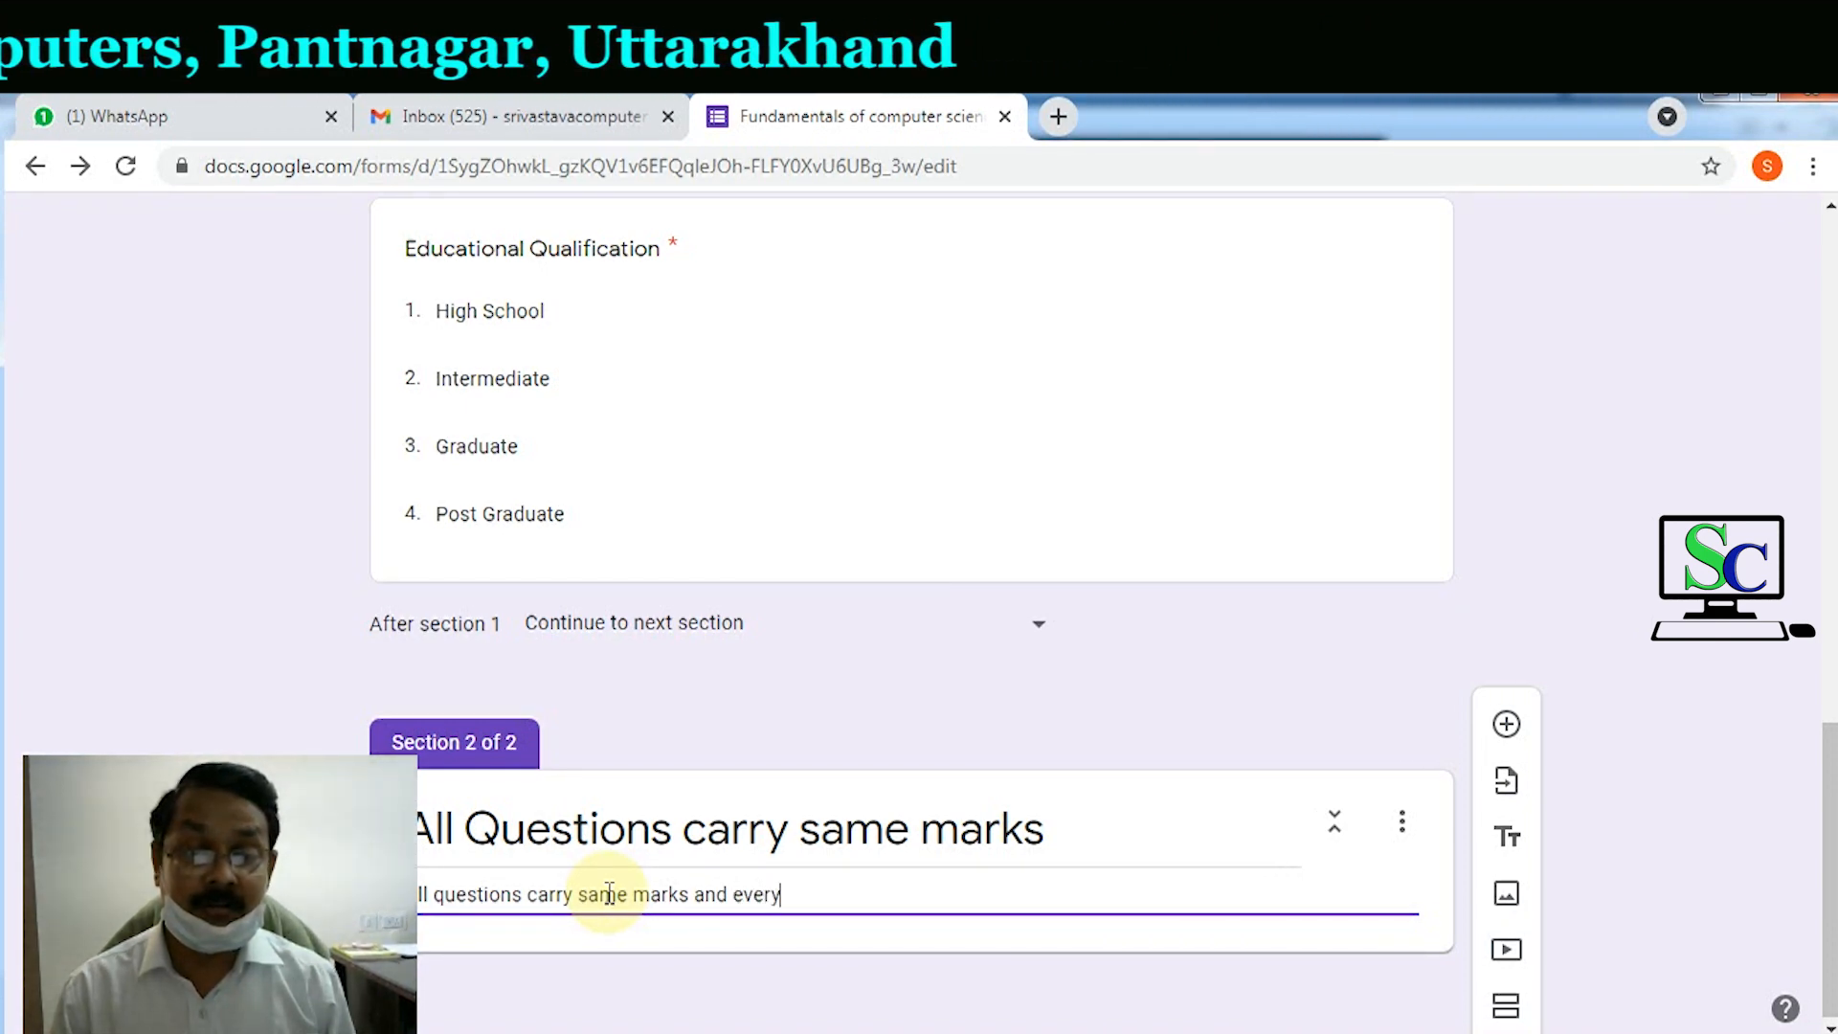
{"action": "type", "text": " question is compulsory to attend."}
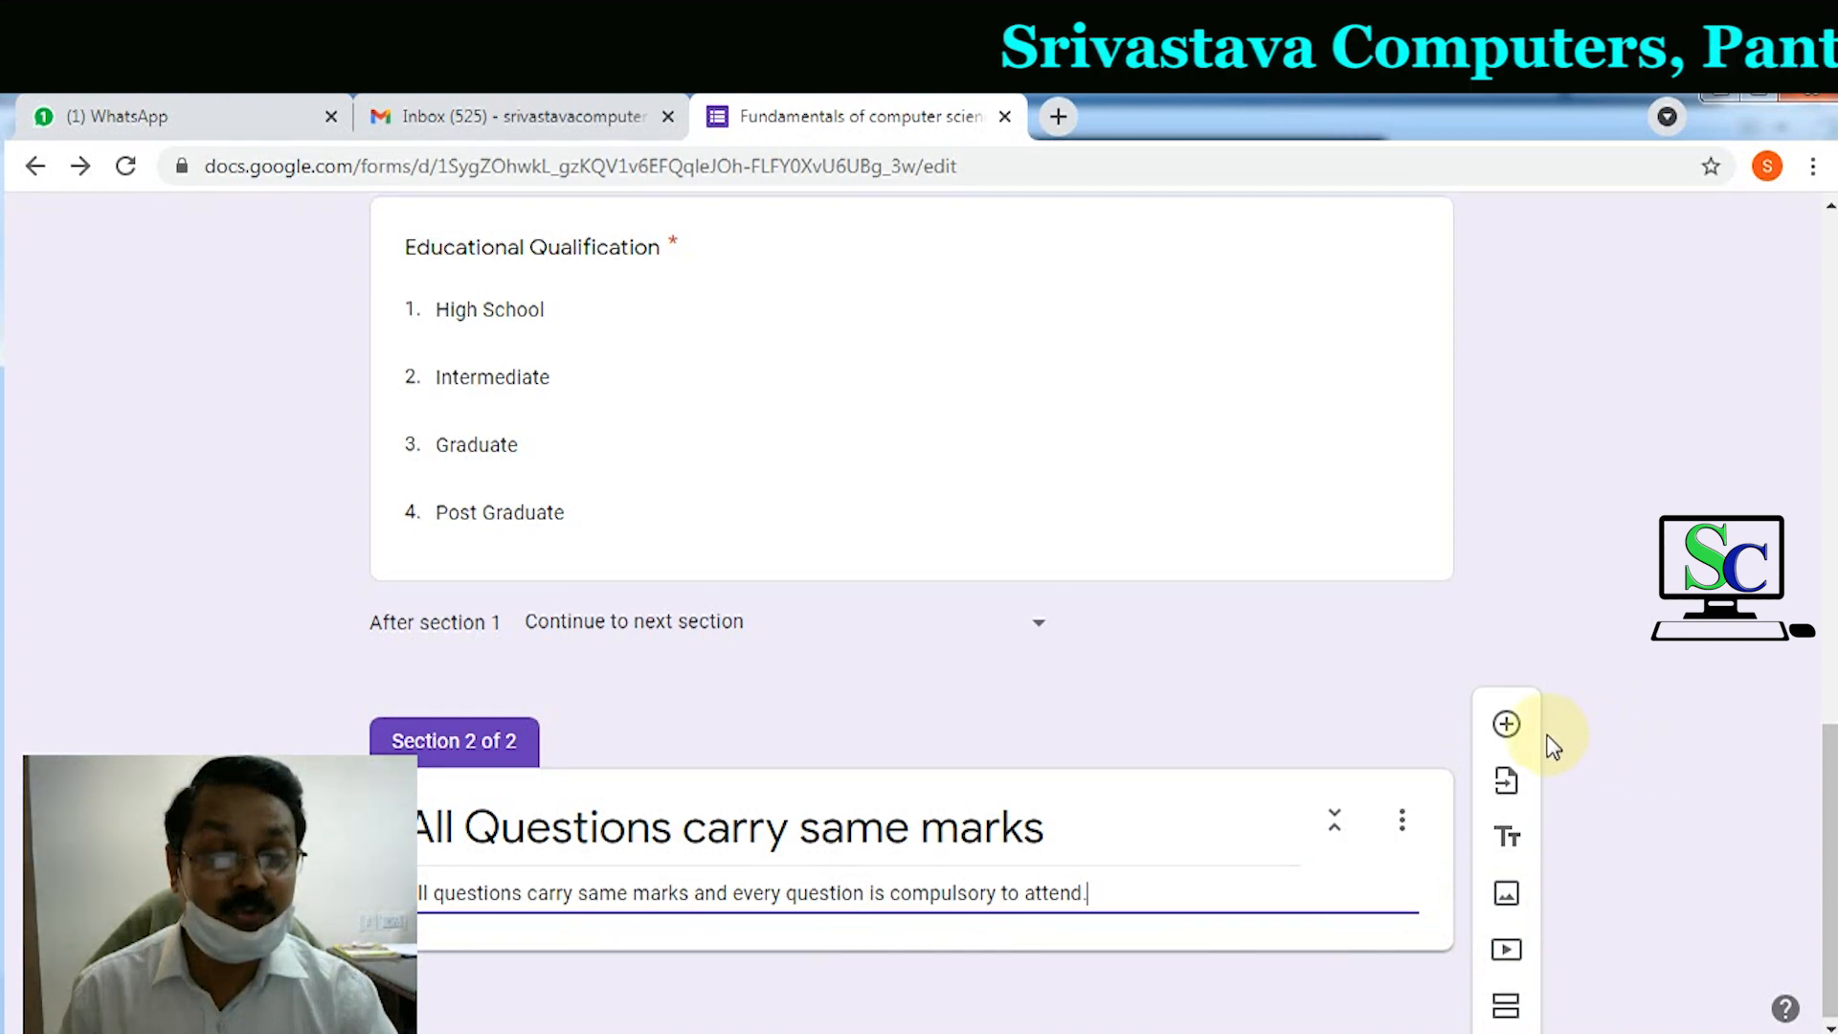
Step: Add the question 'What is full form of RAM' with first choice Random Access Memory
{"action": "left_click", "coordinate": [1509, 727]}
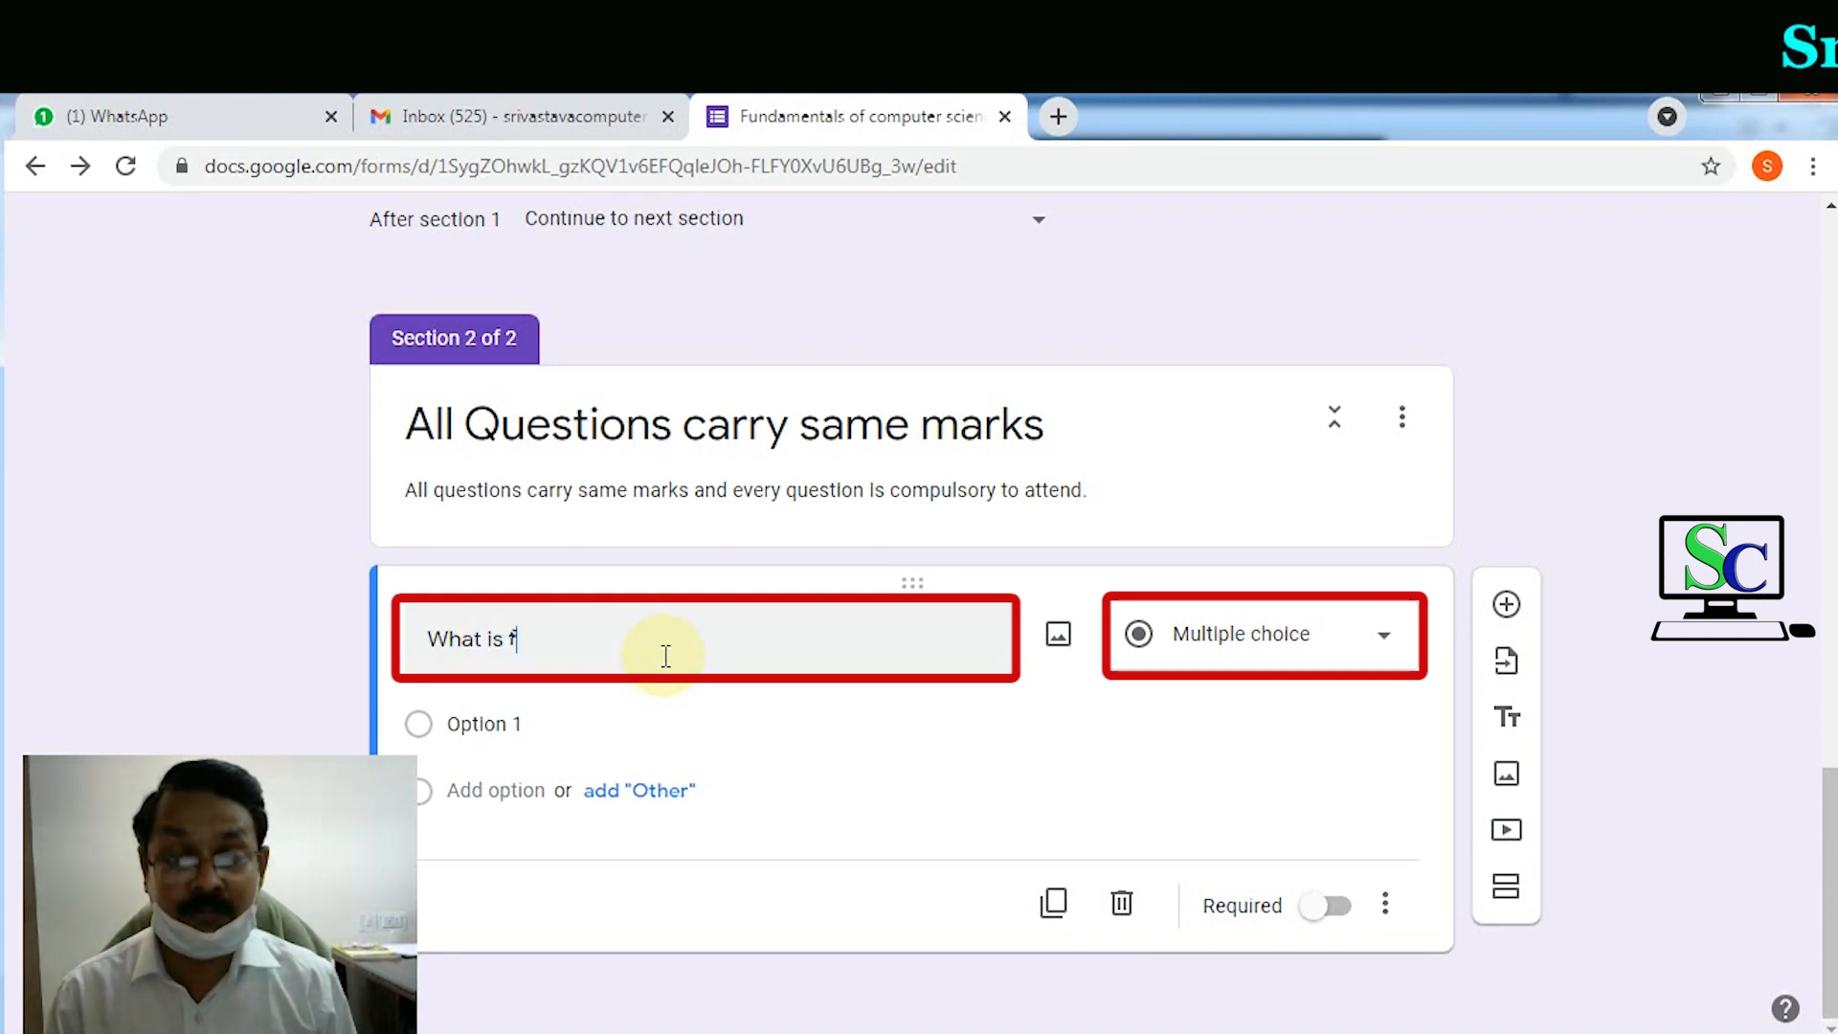
{"action": "type", "text": "RAM"}
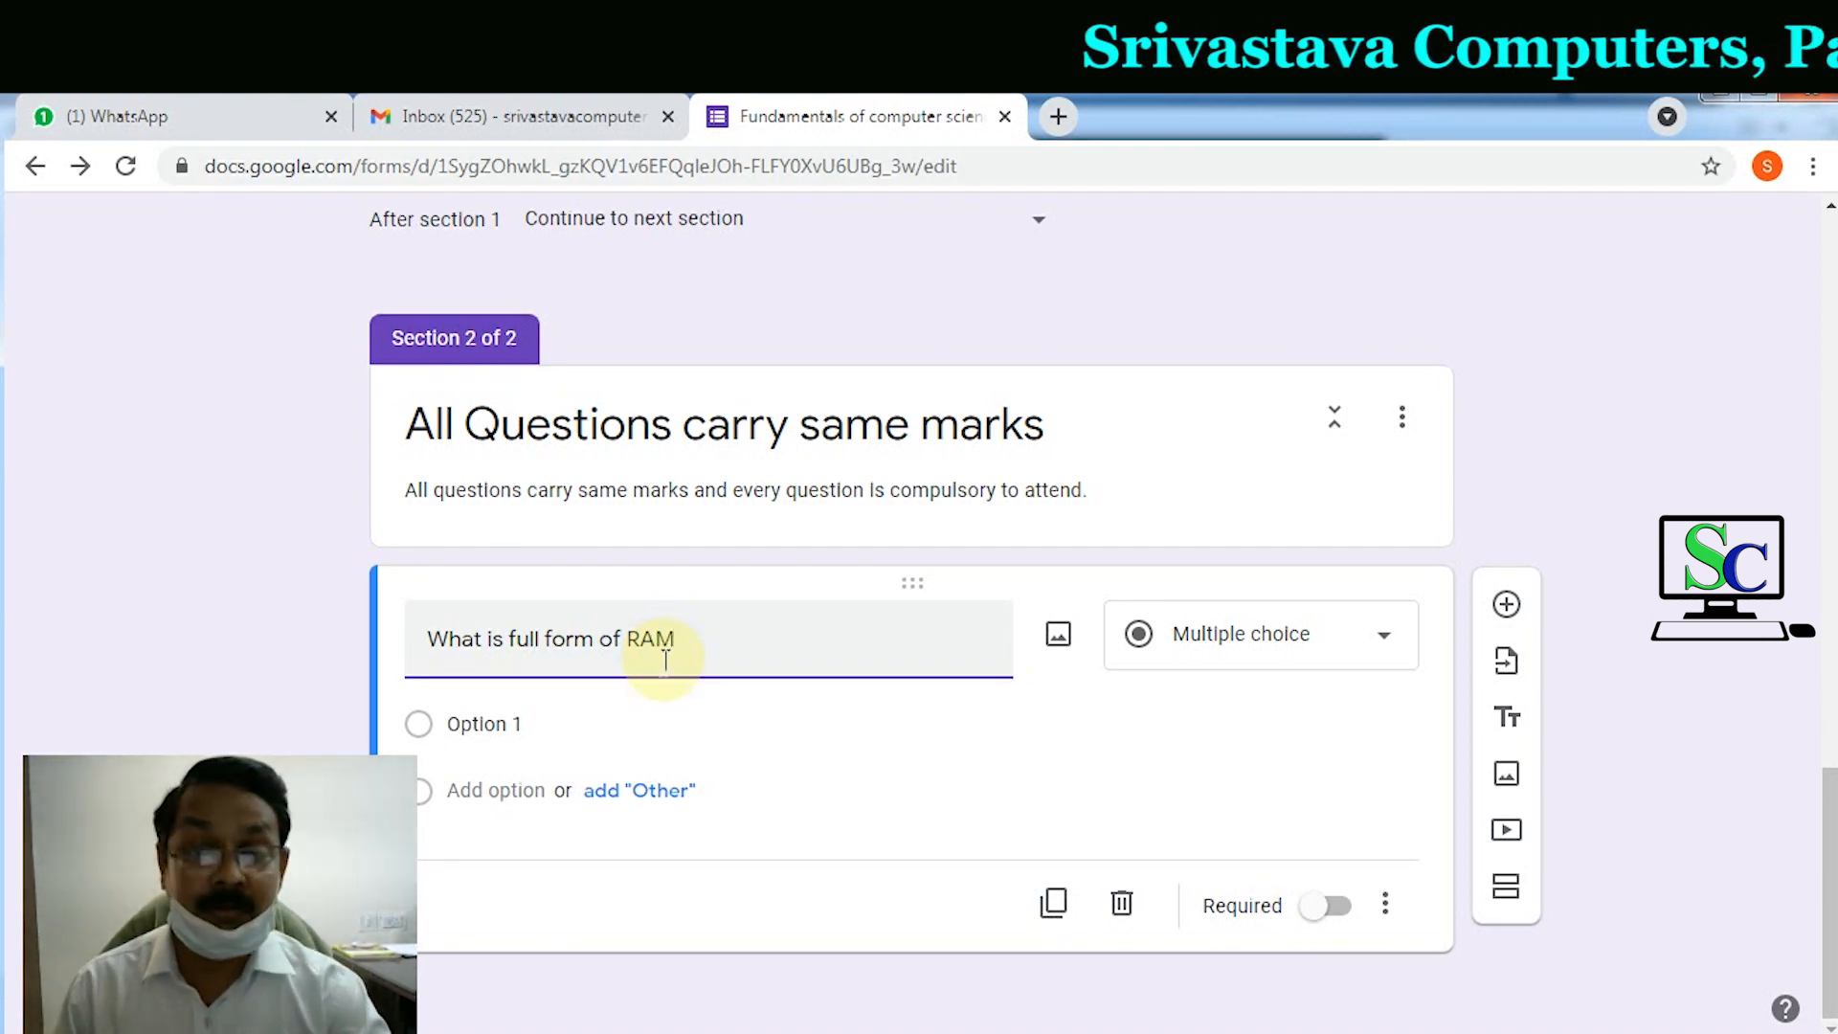
{"action": "left_click", "coordinate": [517, 725]}
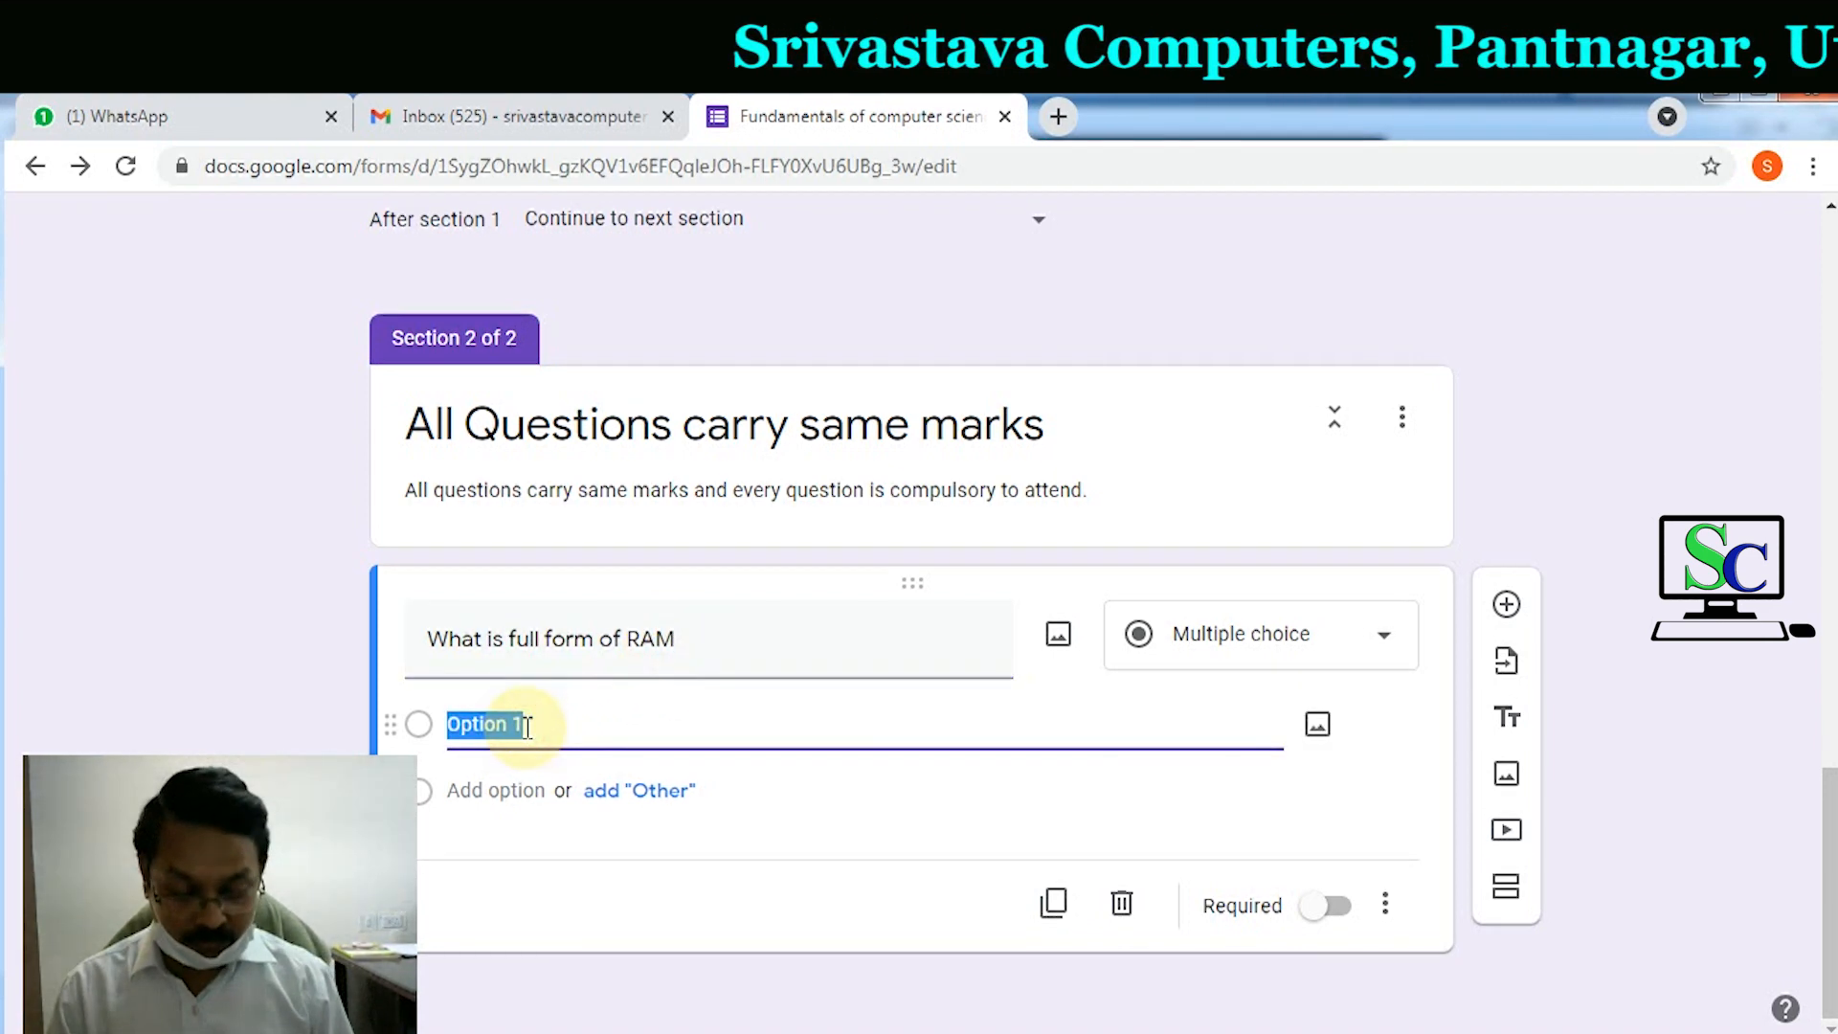
{"action": "type", "text": "Rando"}
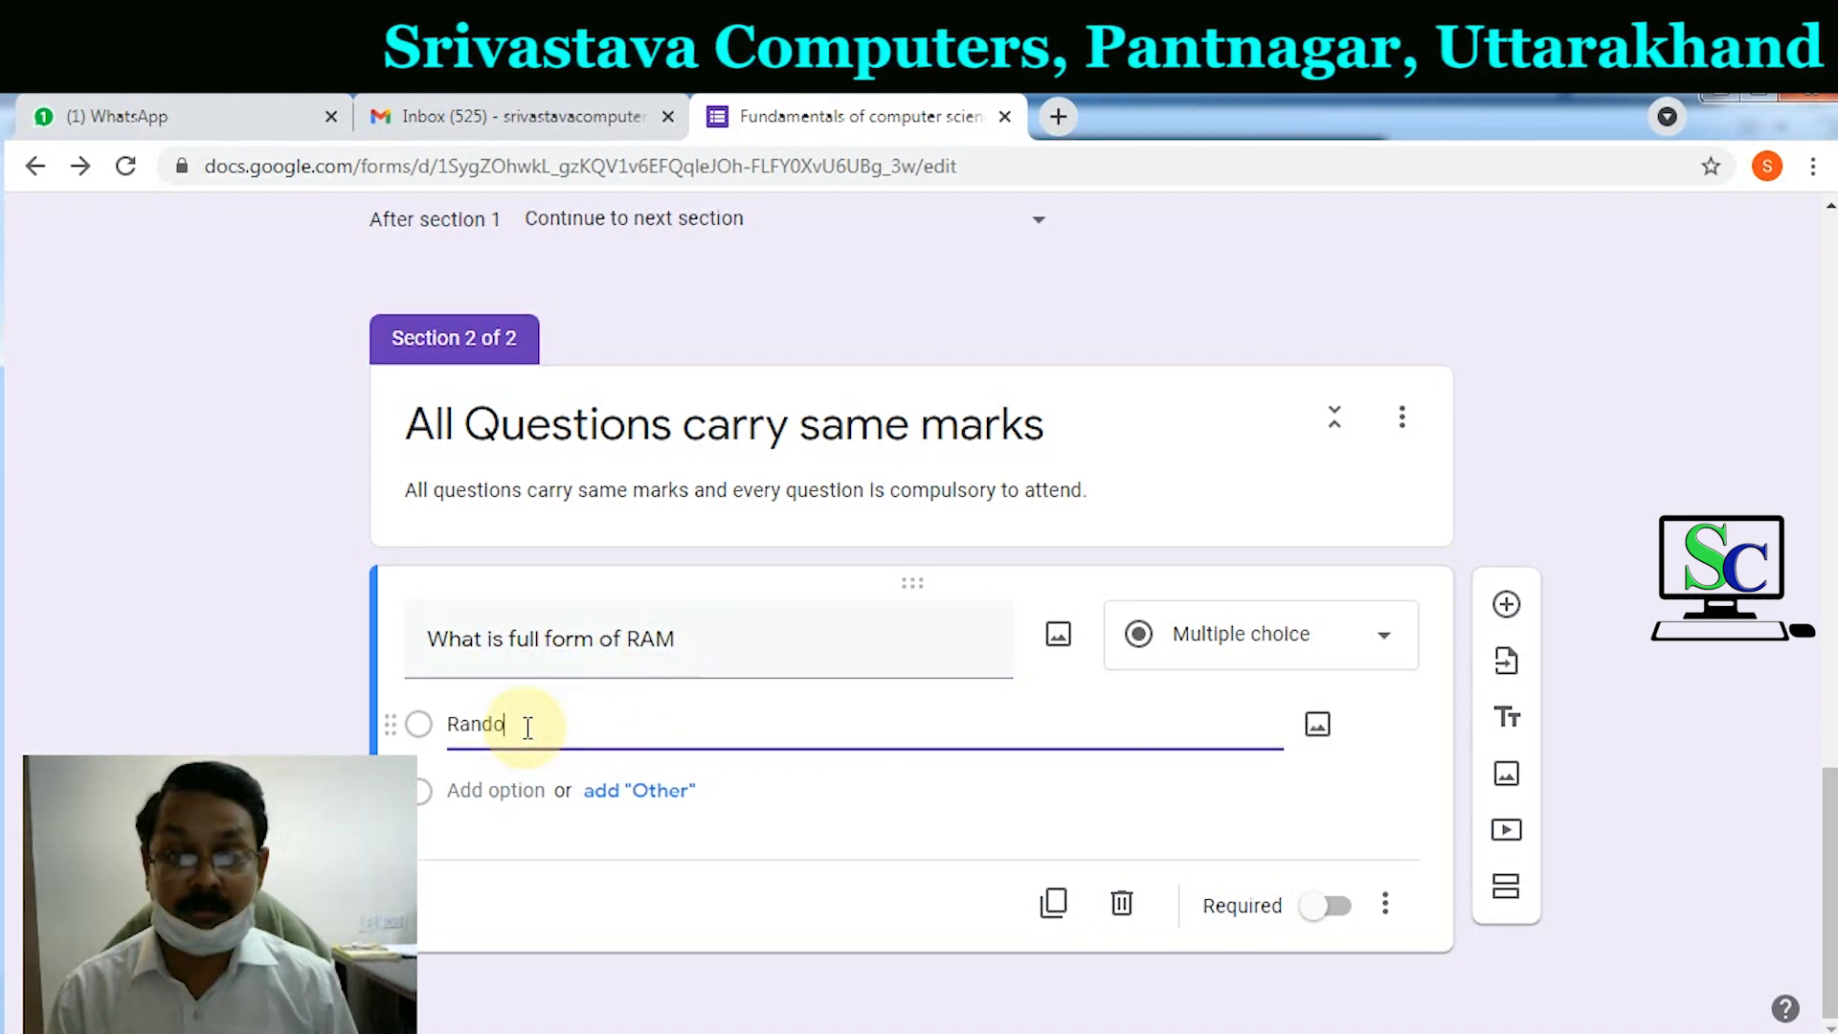
{"action": "type", "text": "m Acce"}
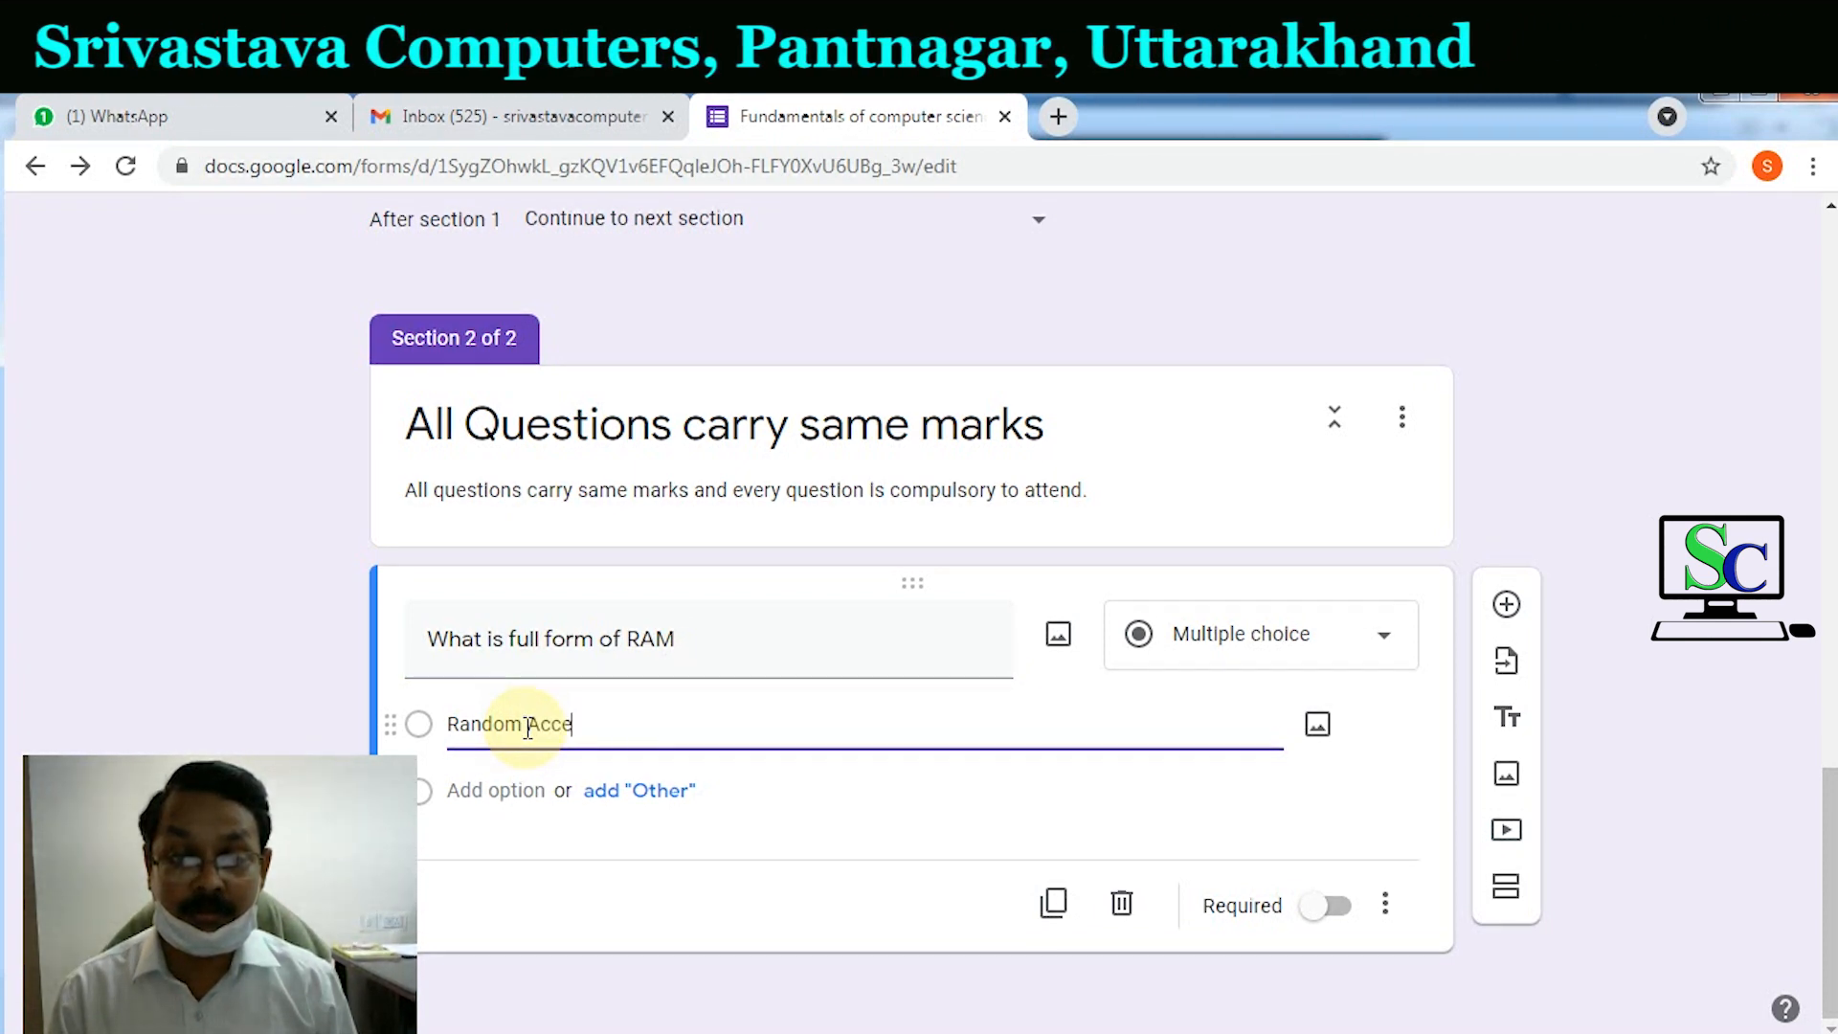
{"action": "type", "text": "ss Me"}
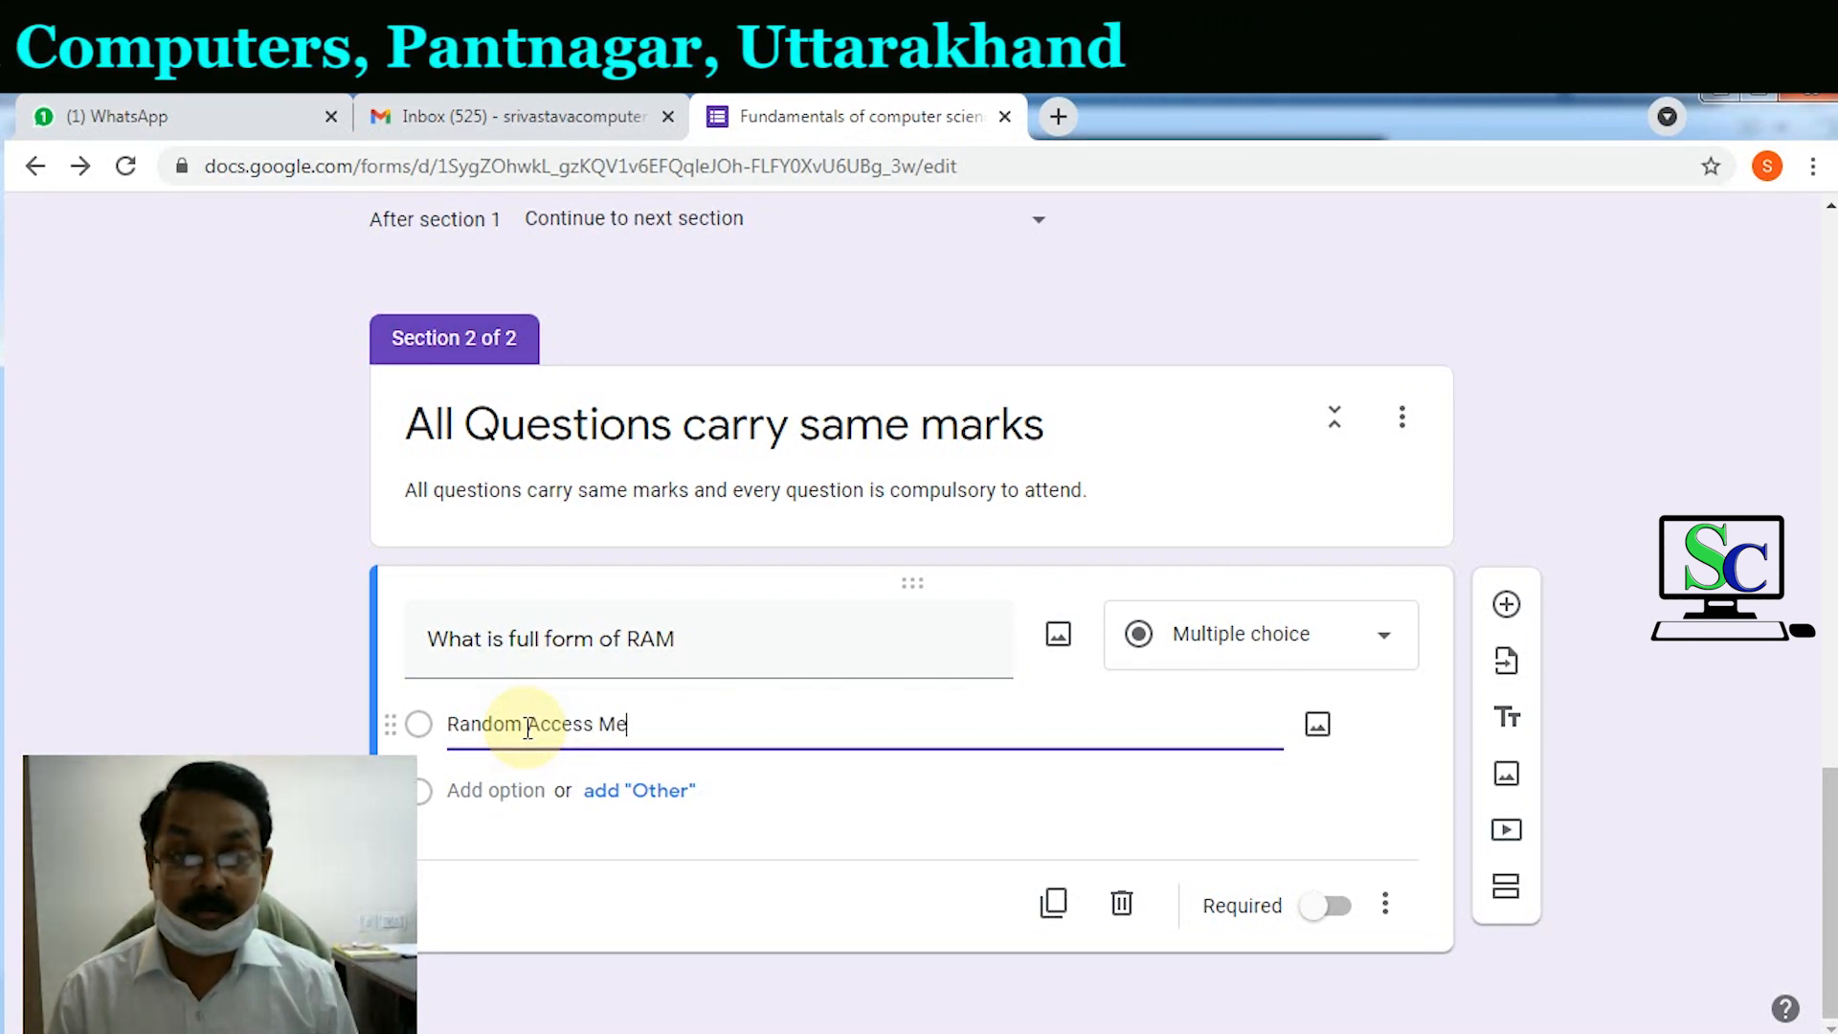
{"action": "type", "text": "mory"}
Step: Add three more RAM choices, ending with 'None of these', and make it required
{"action": "left_click", "coordinate": [515, 789]}
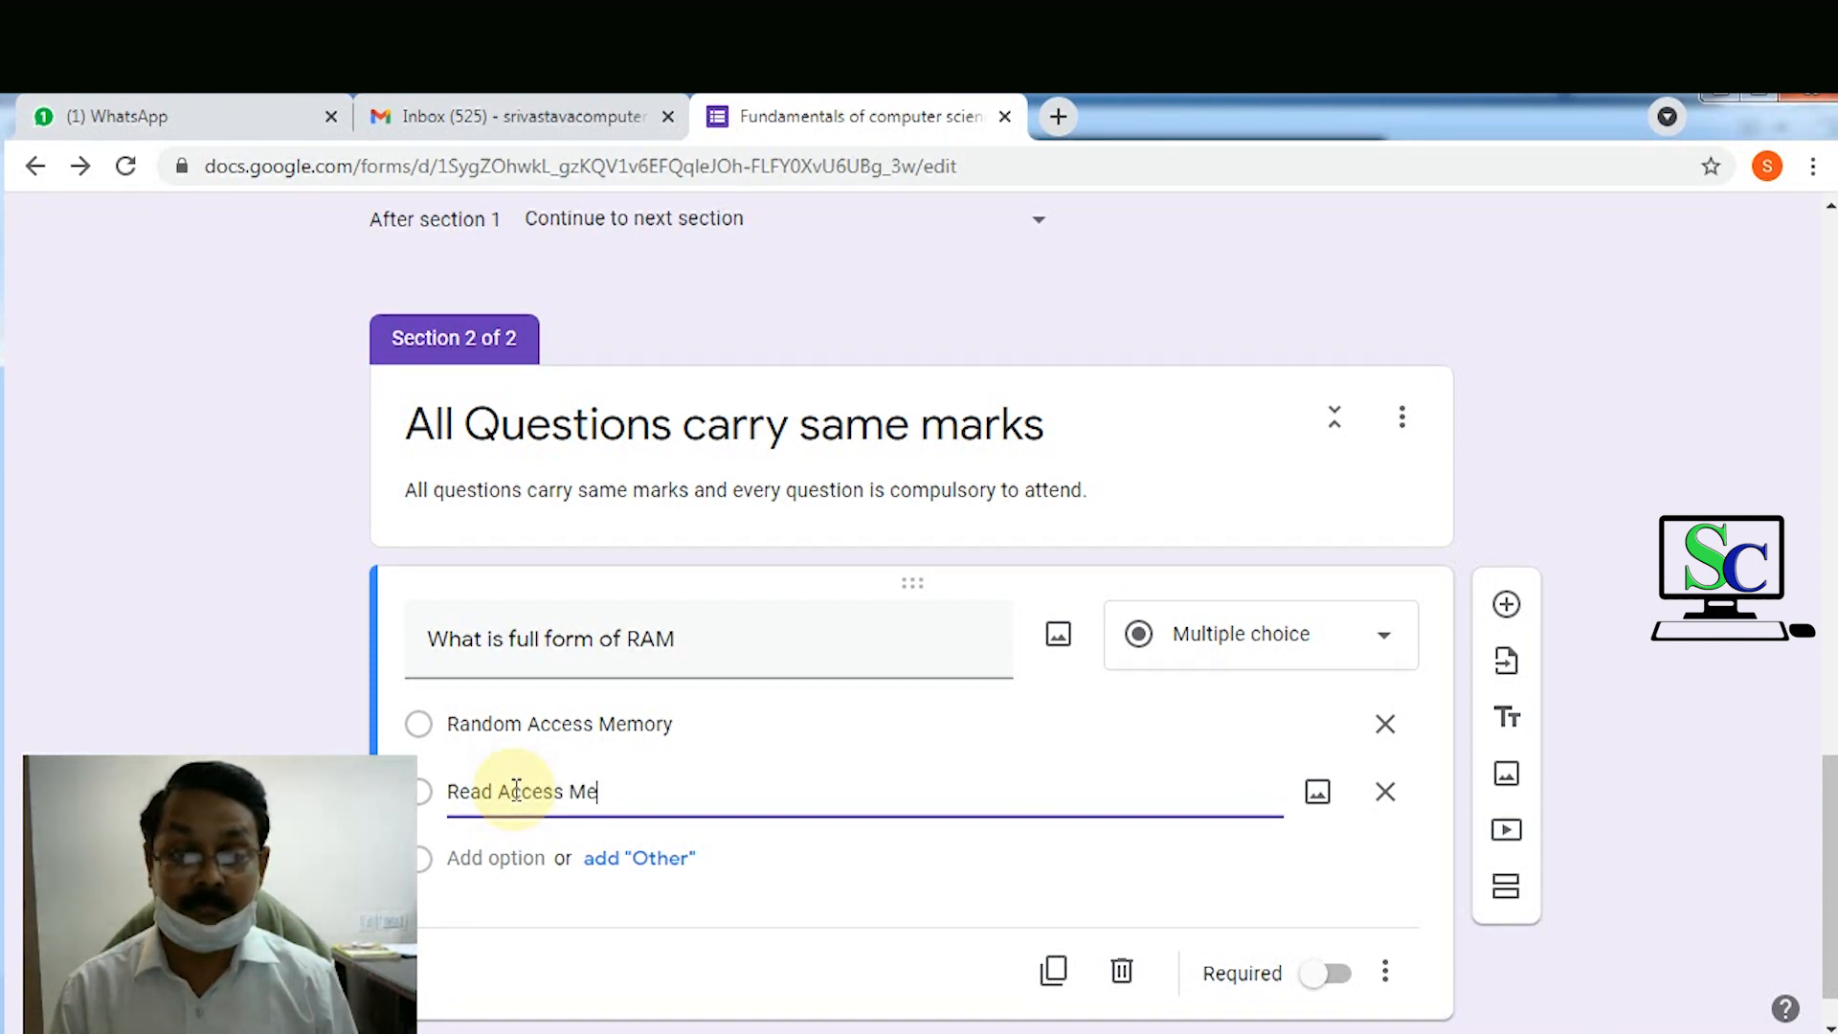
{"action": "left_click", "coordinate": [504, 857]}
{"action": "type", "text": "R"}
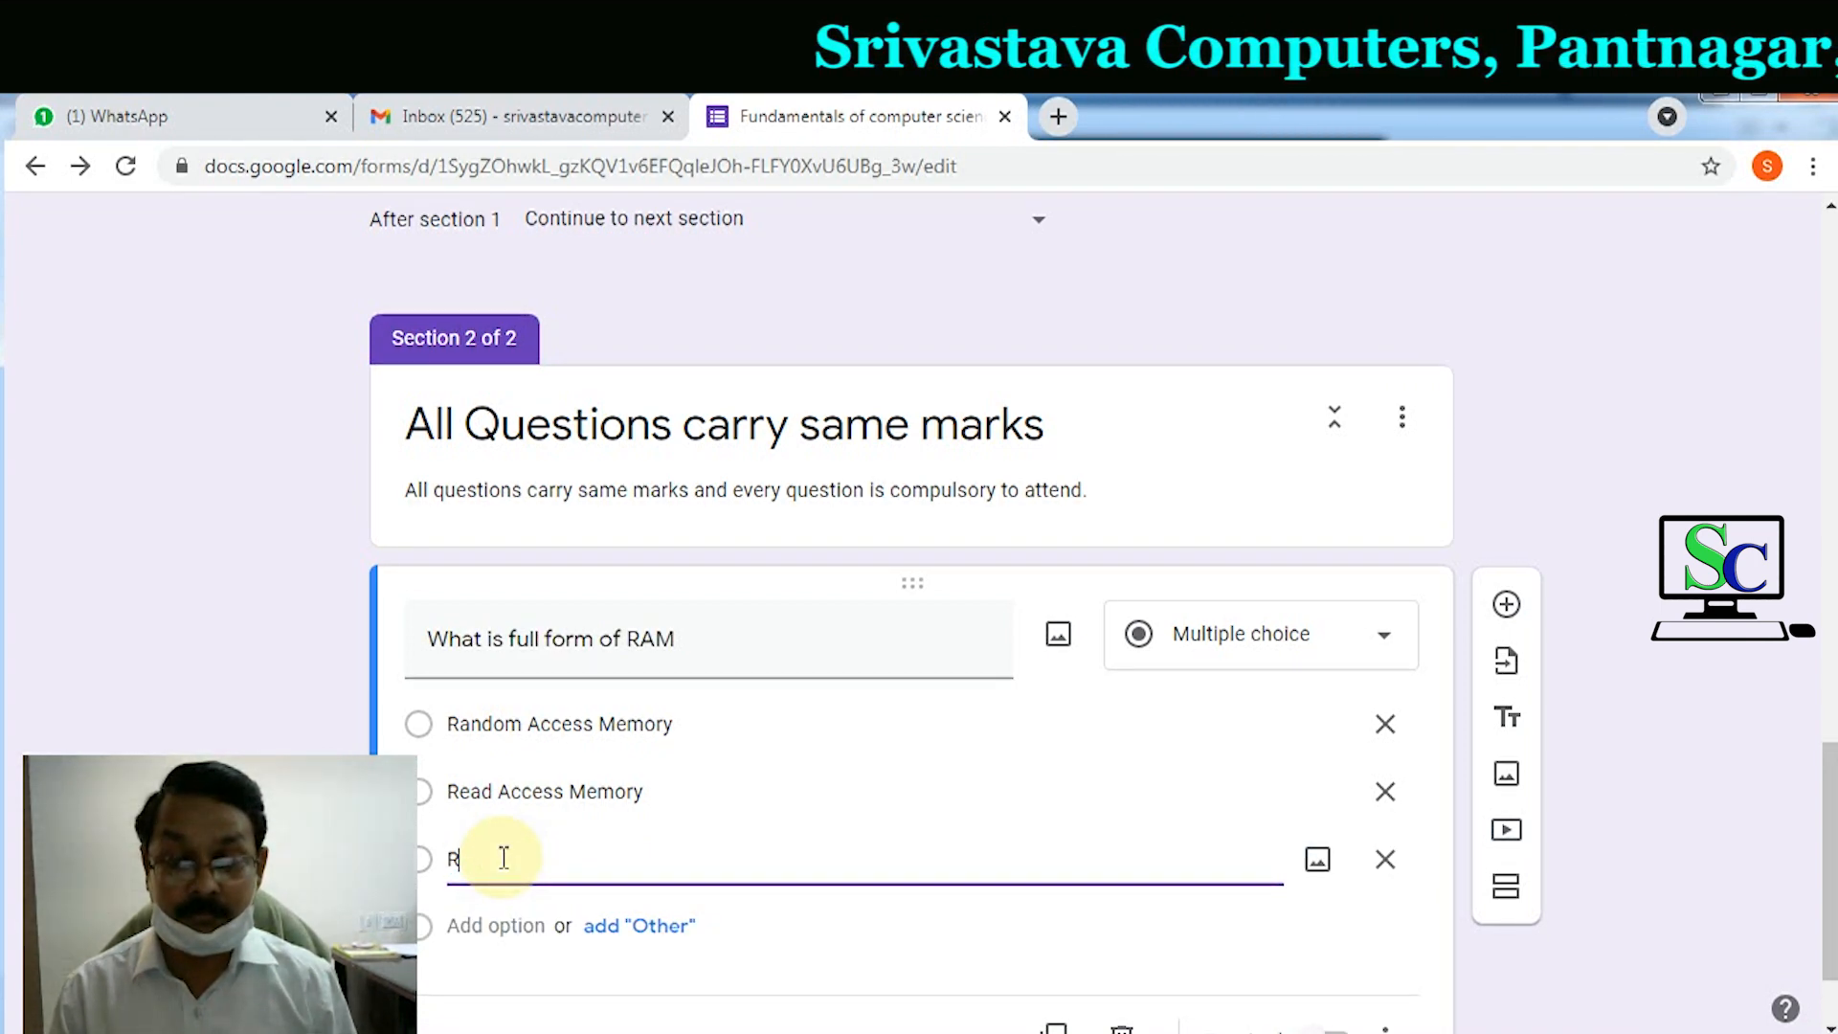
{"action": "type", "text": "andom Alternate Memory"}
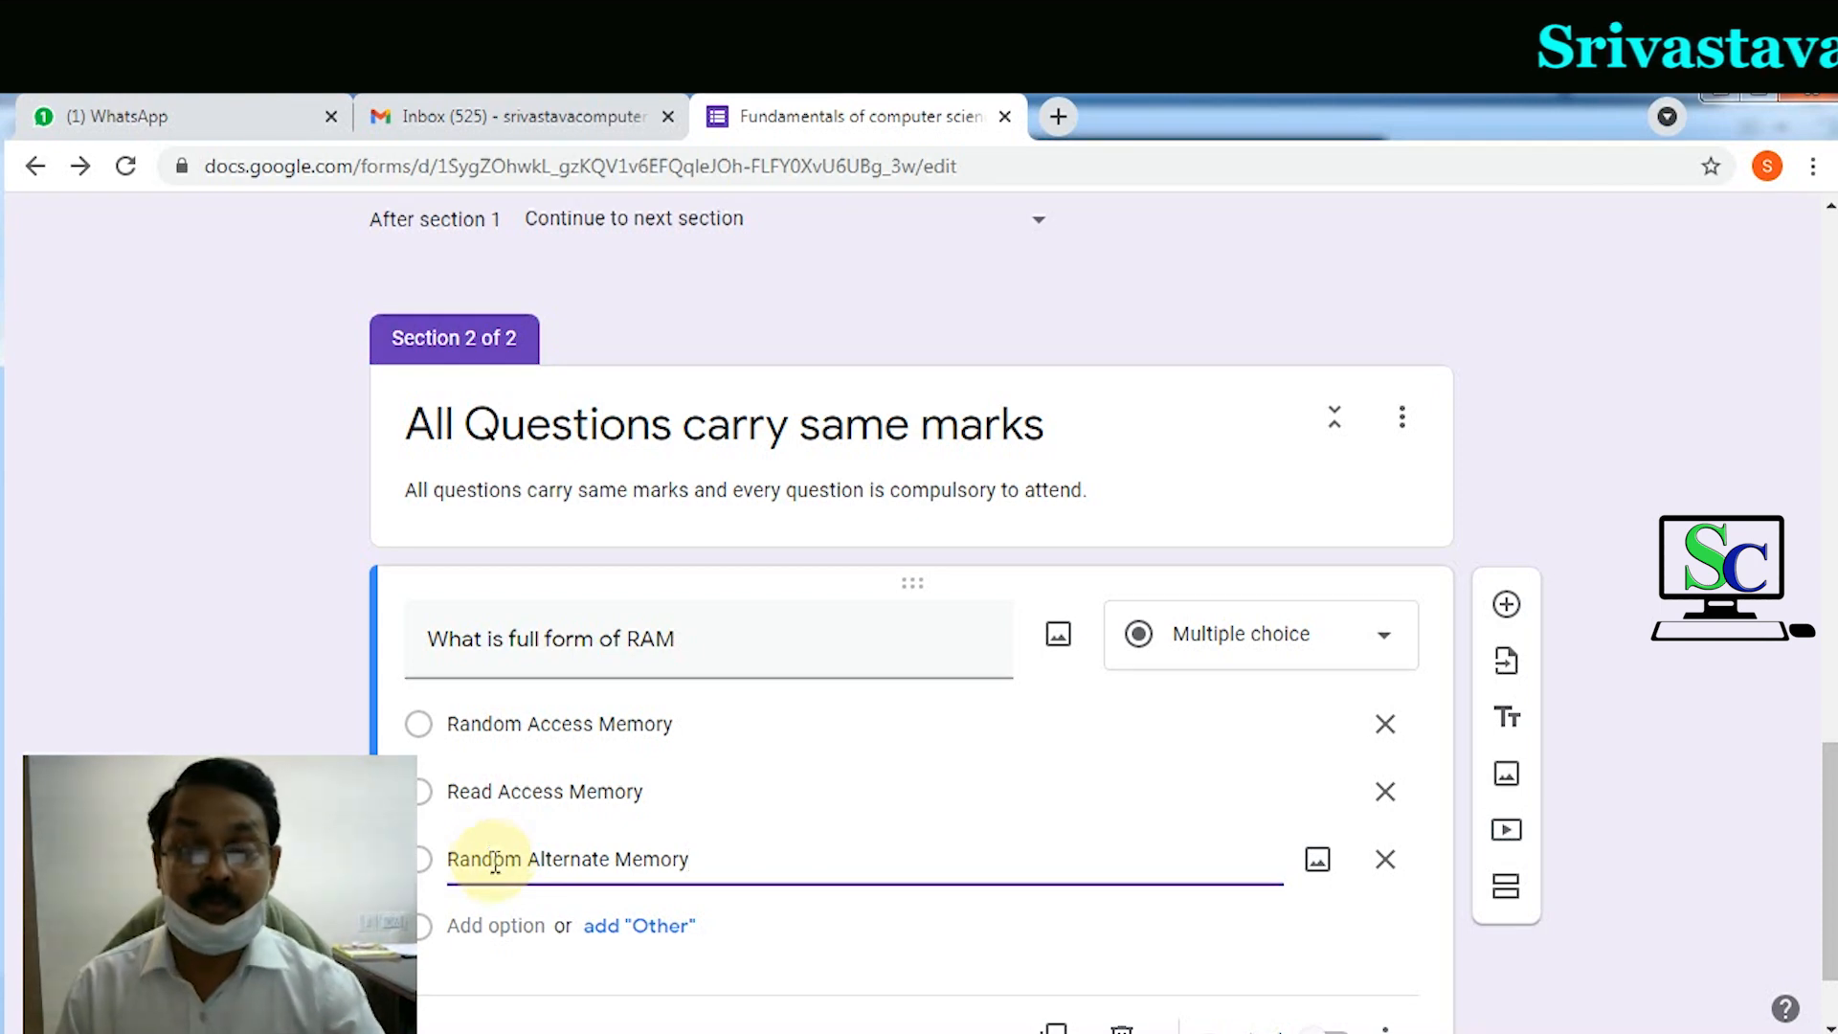
{"action": "left_click", "coordinate": [511, 921]}
{"action": "type", "text": "None of theses"}
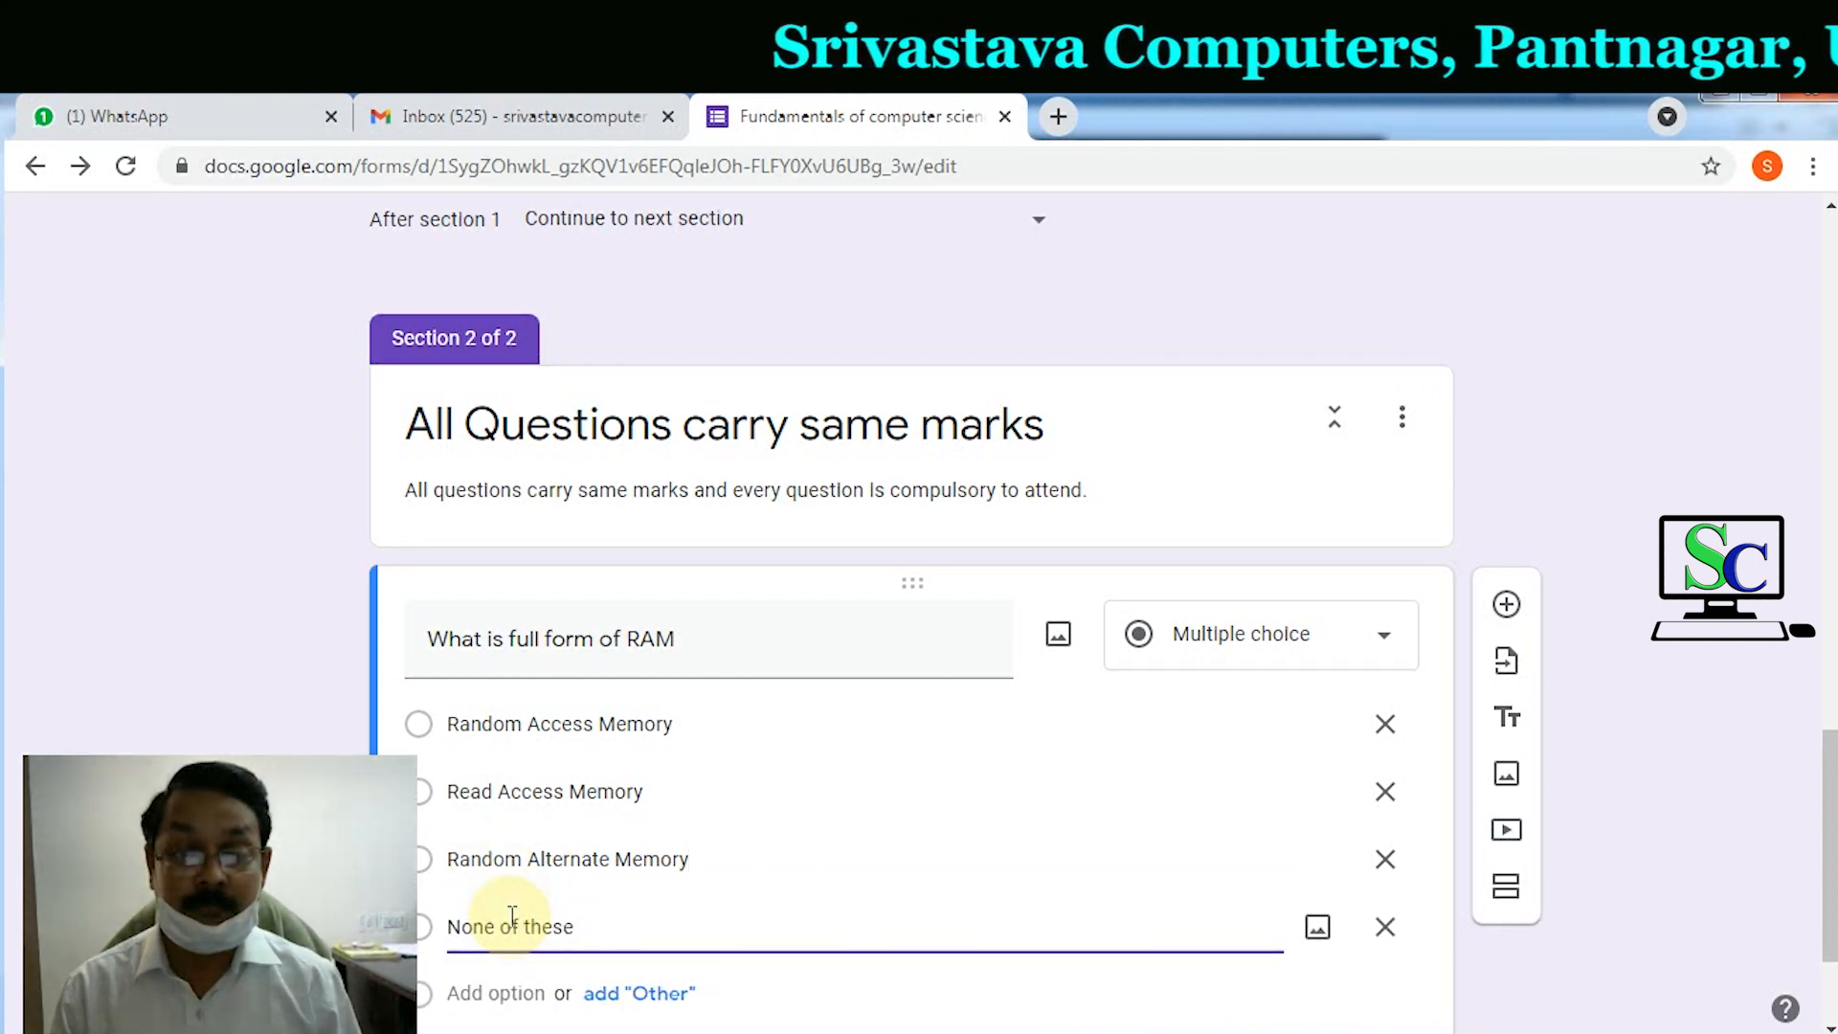
{"action": "key", "text": "BackSpace"}
{"action": "scroll", "coordinate": [942, 873], "scroll_direction": "down", "scroll_amount": 2}
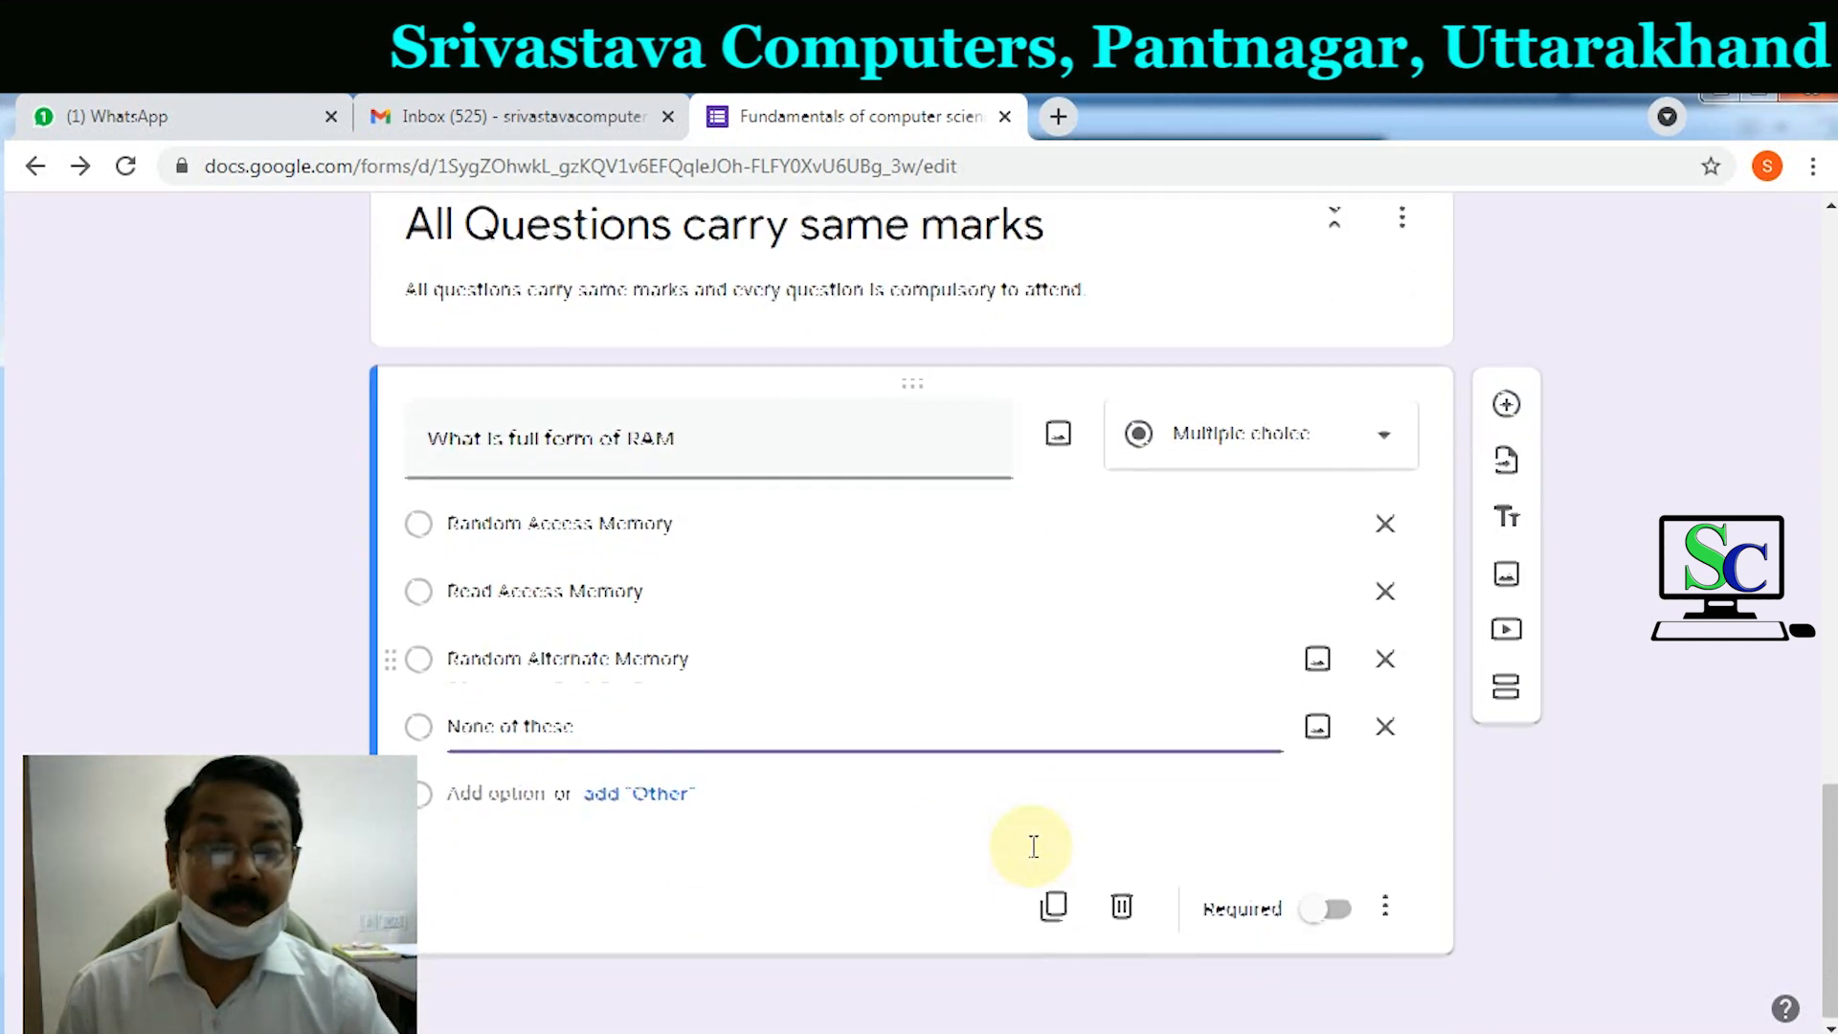
{"action": "left_click", "coordinate": [1335, 911]}
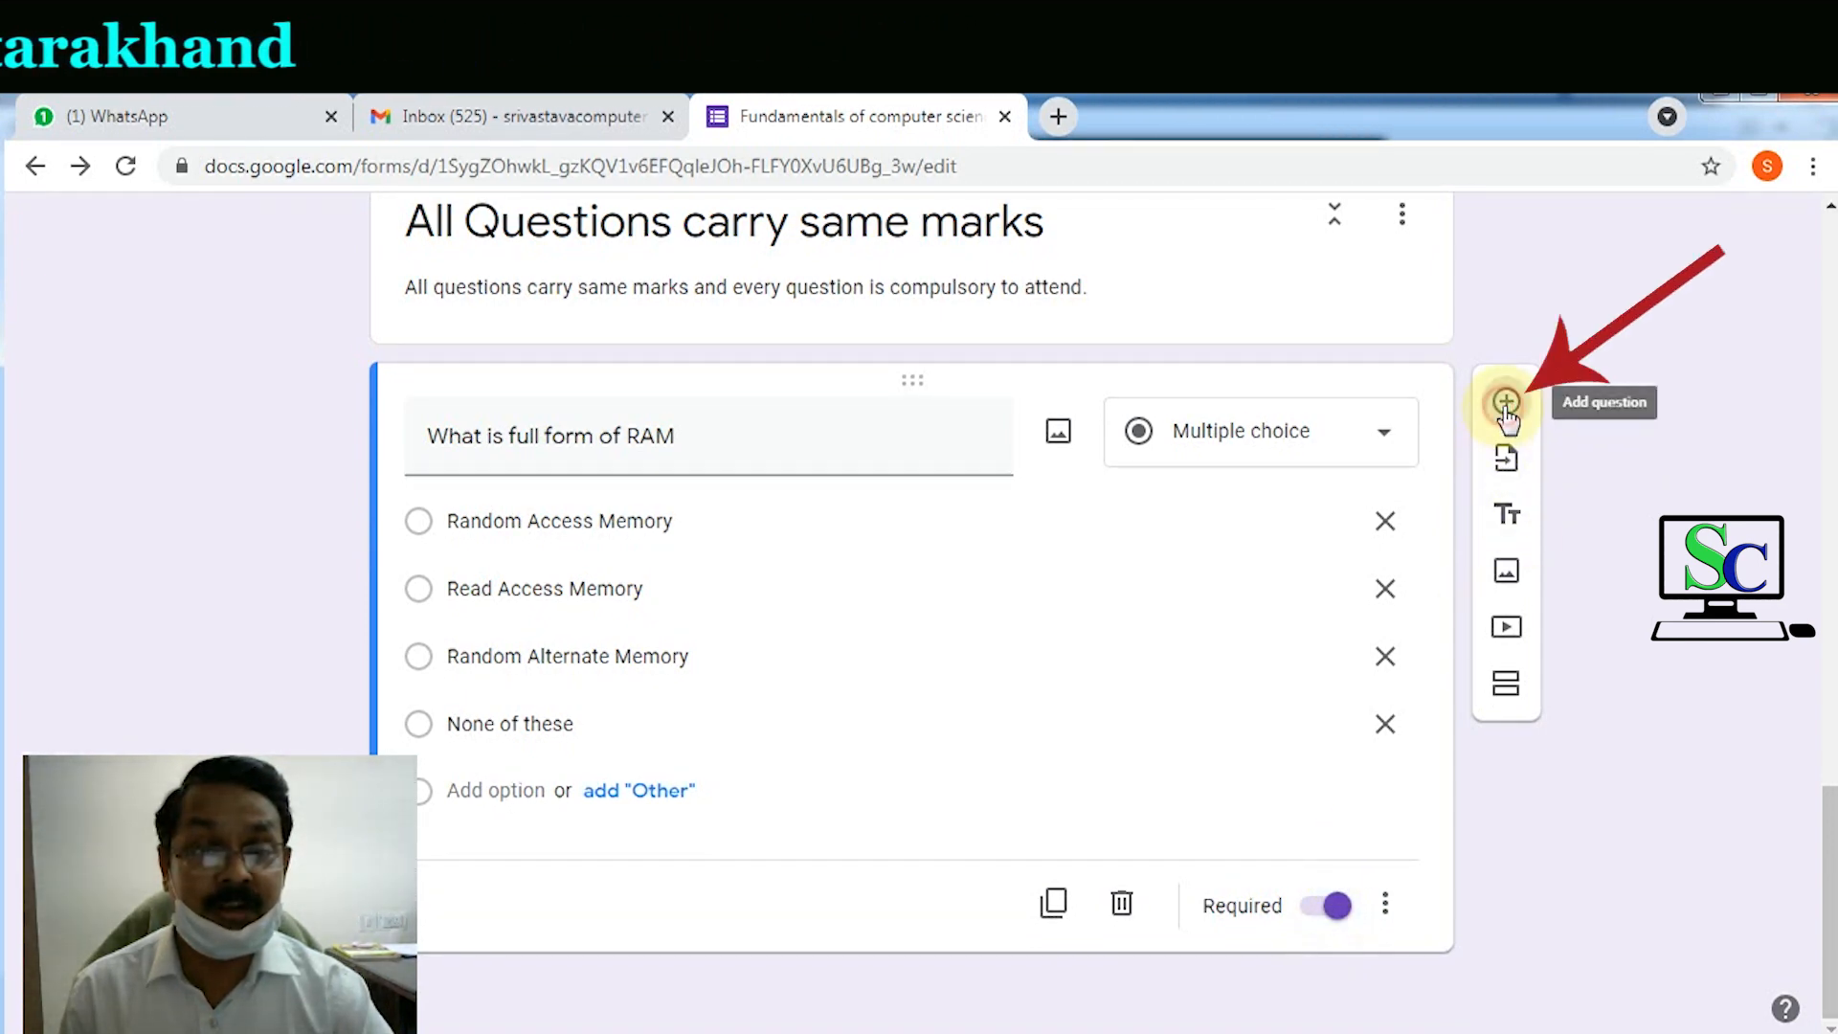
Step: Add 'What is full form of ROM' with choices Read Only Memory and Read One Memory
{"action": "left_click", "coordinate": [1505, 406]}
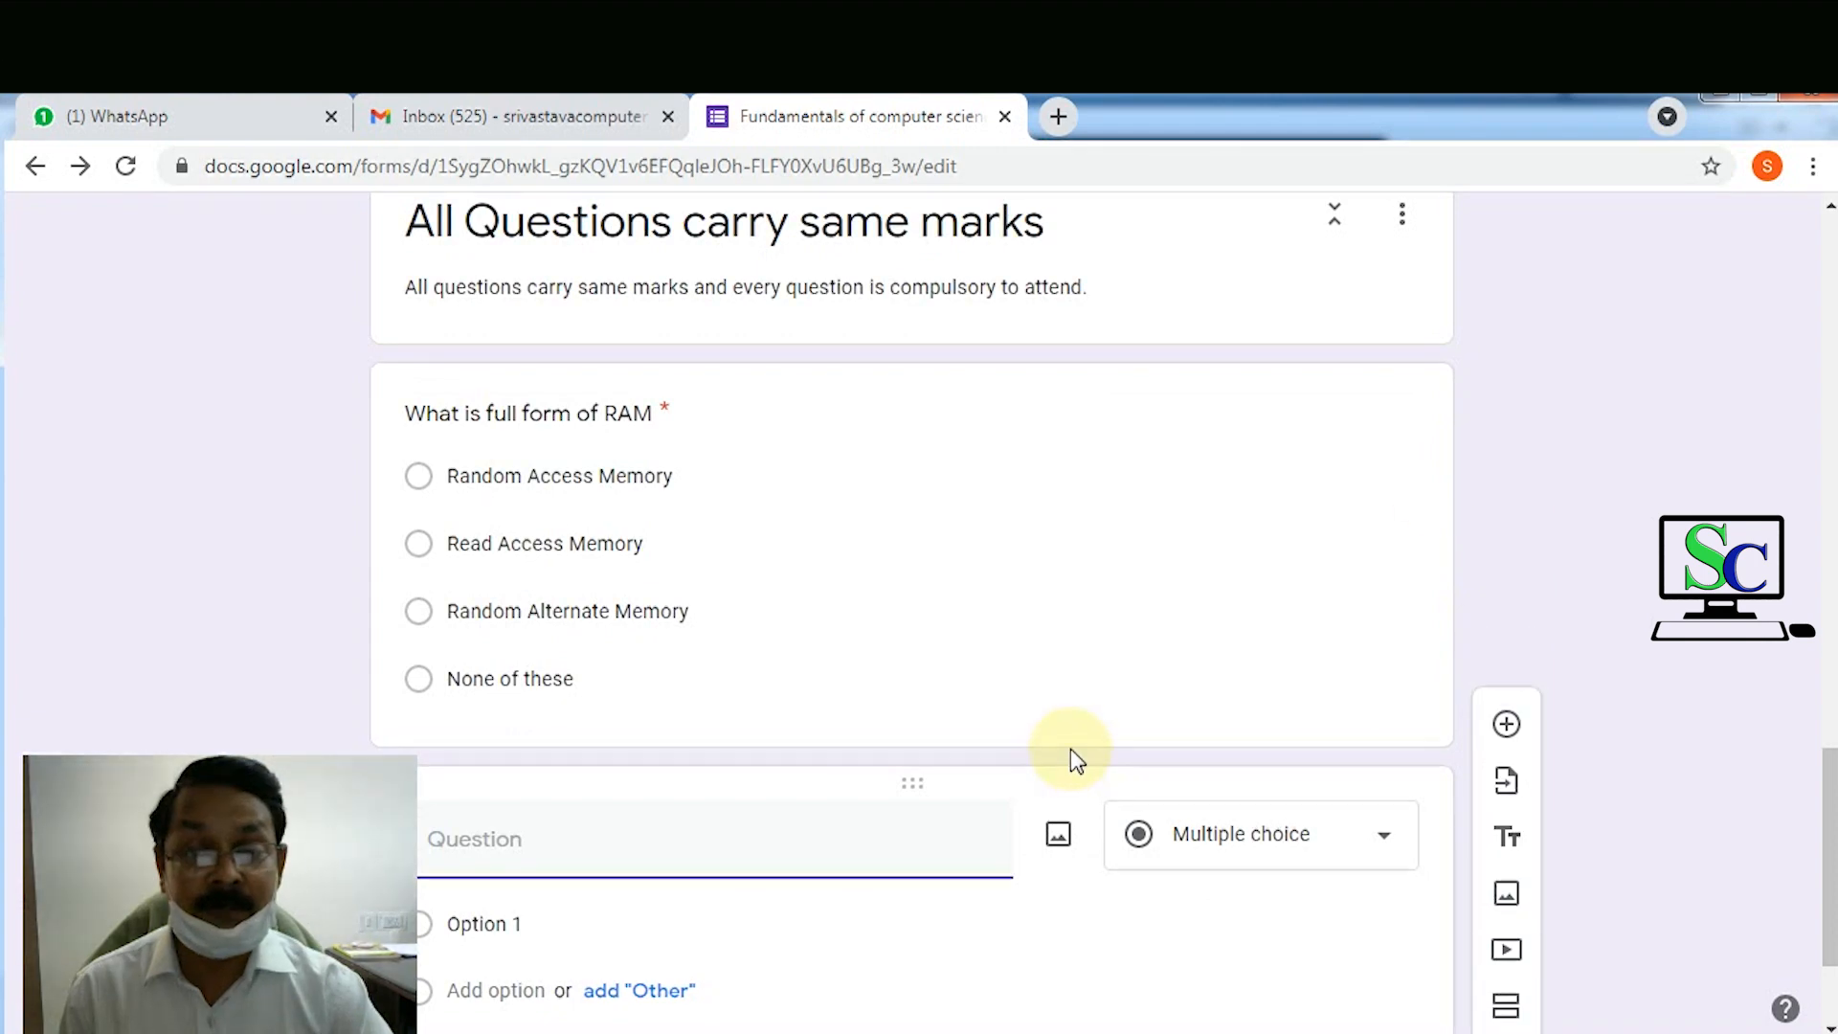
{"action": "type", "text": "What is f"}
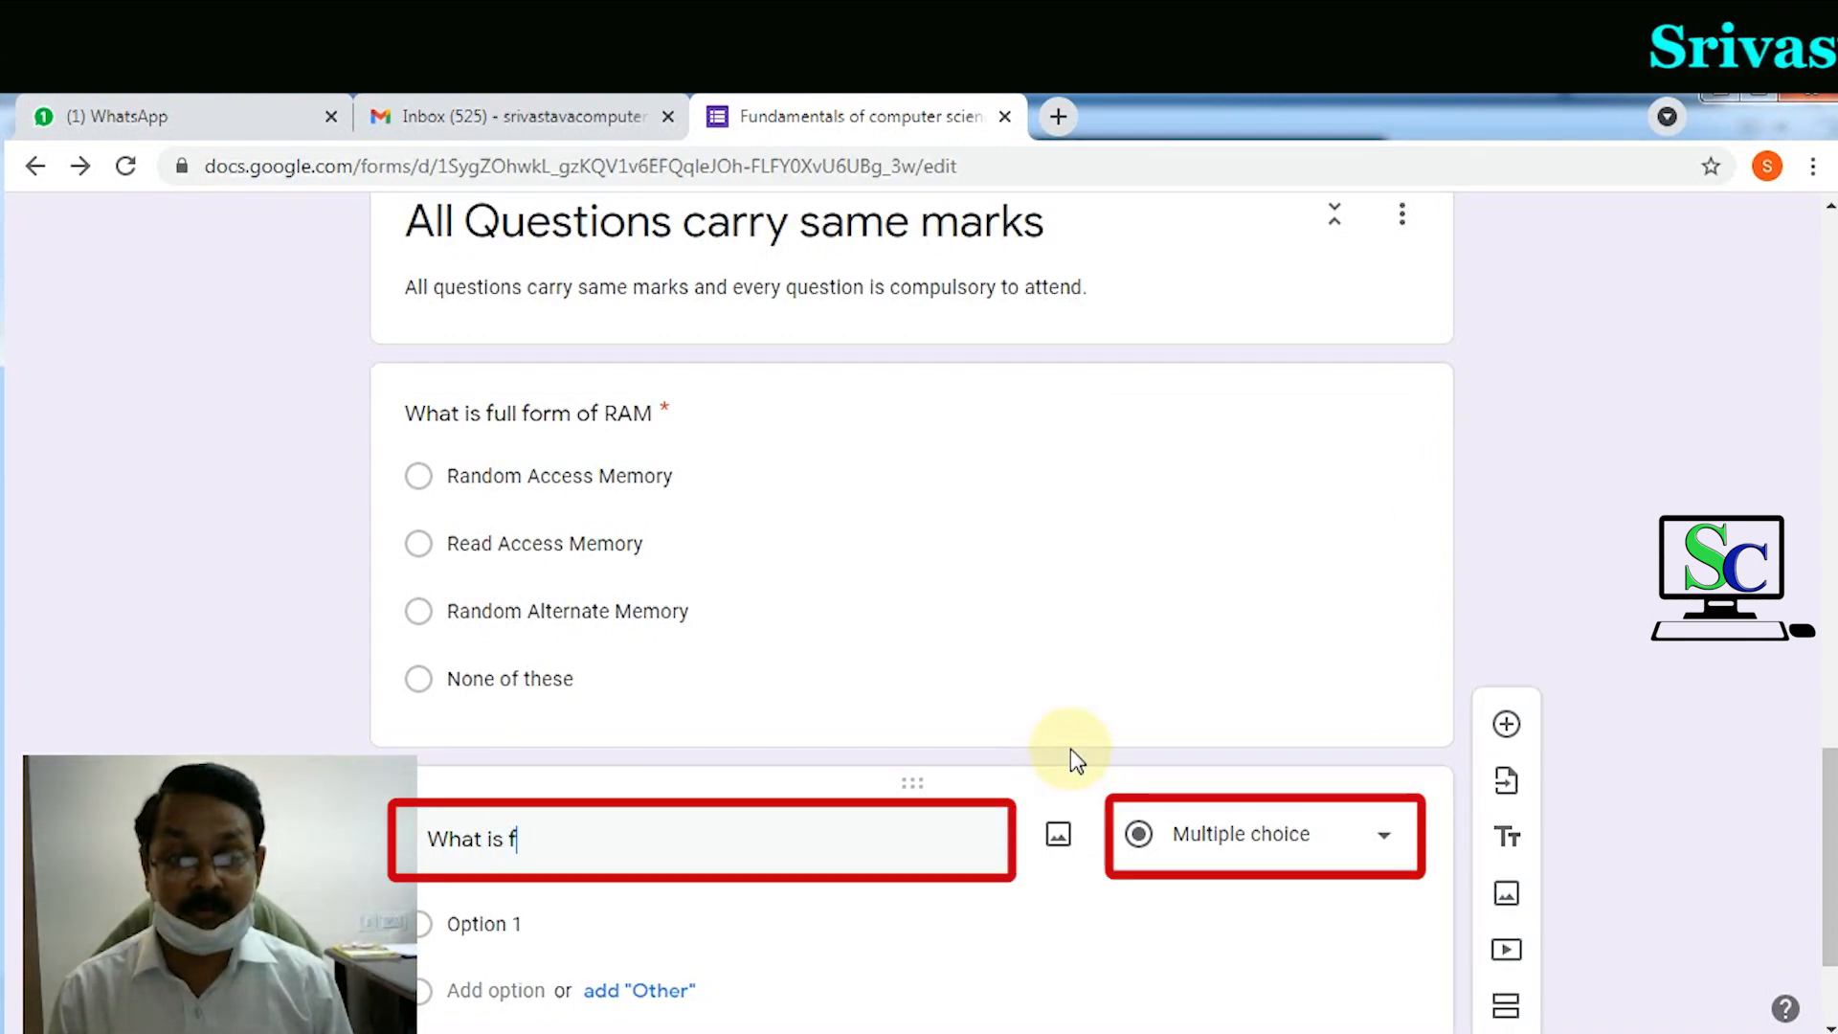
{"action": "type", "text": "ull form "}
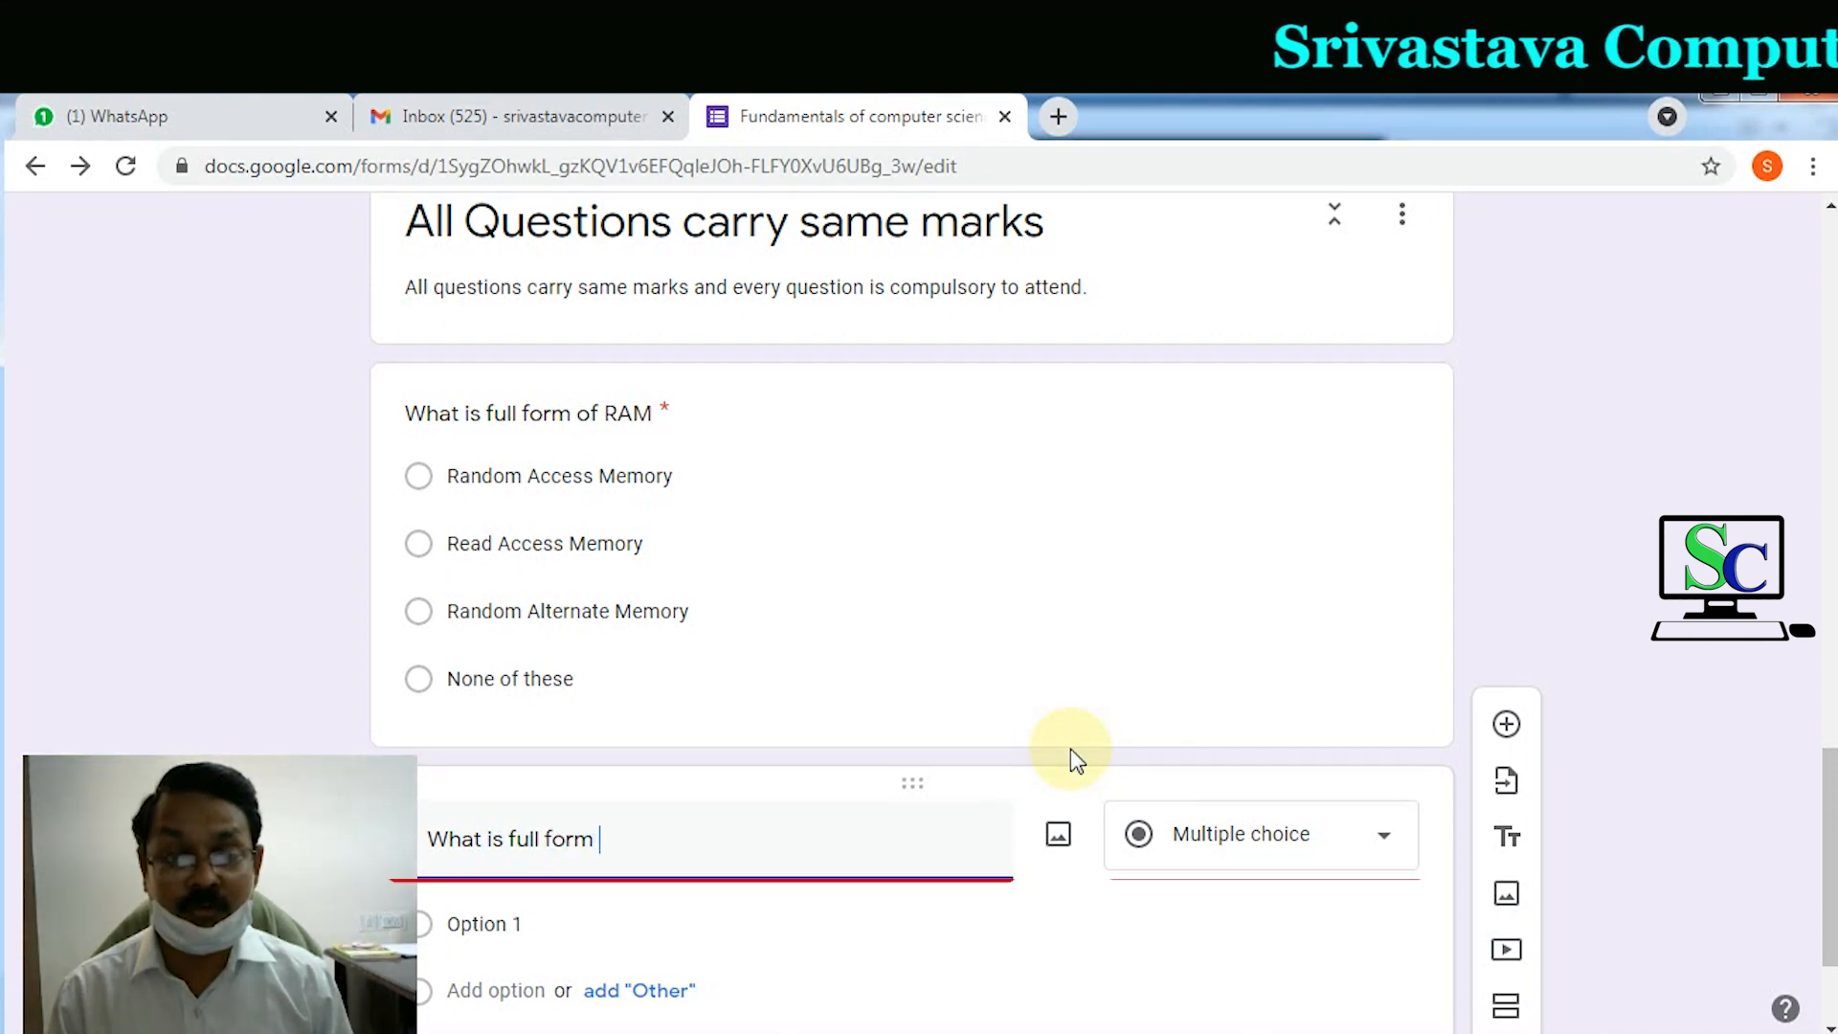
{"action": "type", "text": "of ROM"}
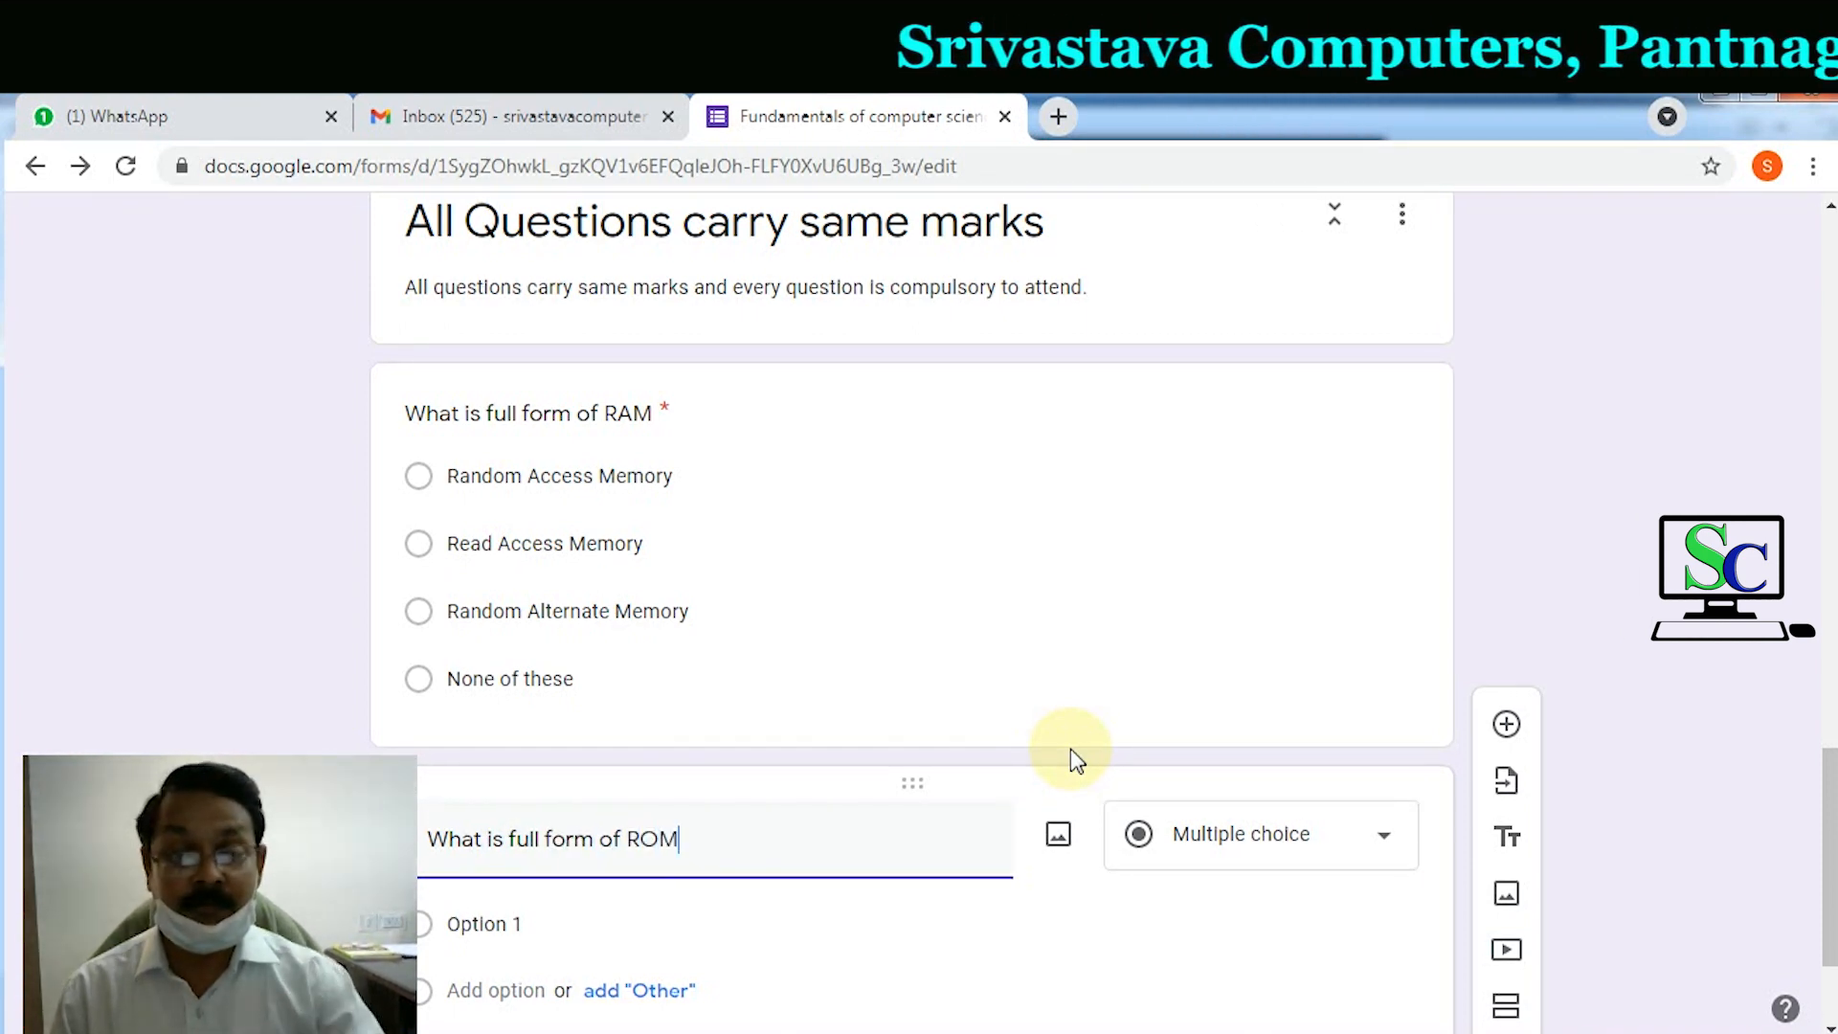
{"action": "left_click", "coordinate": [544, 924]}
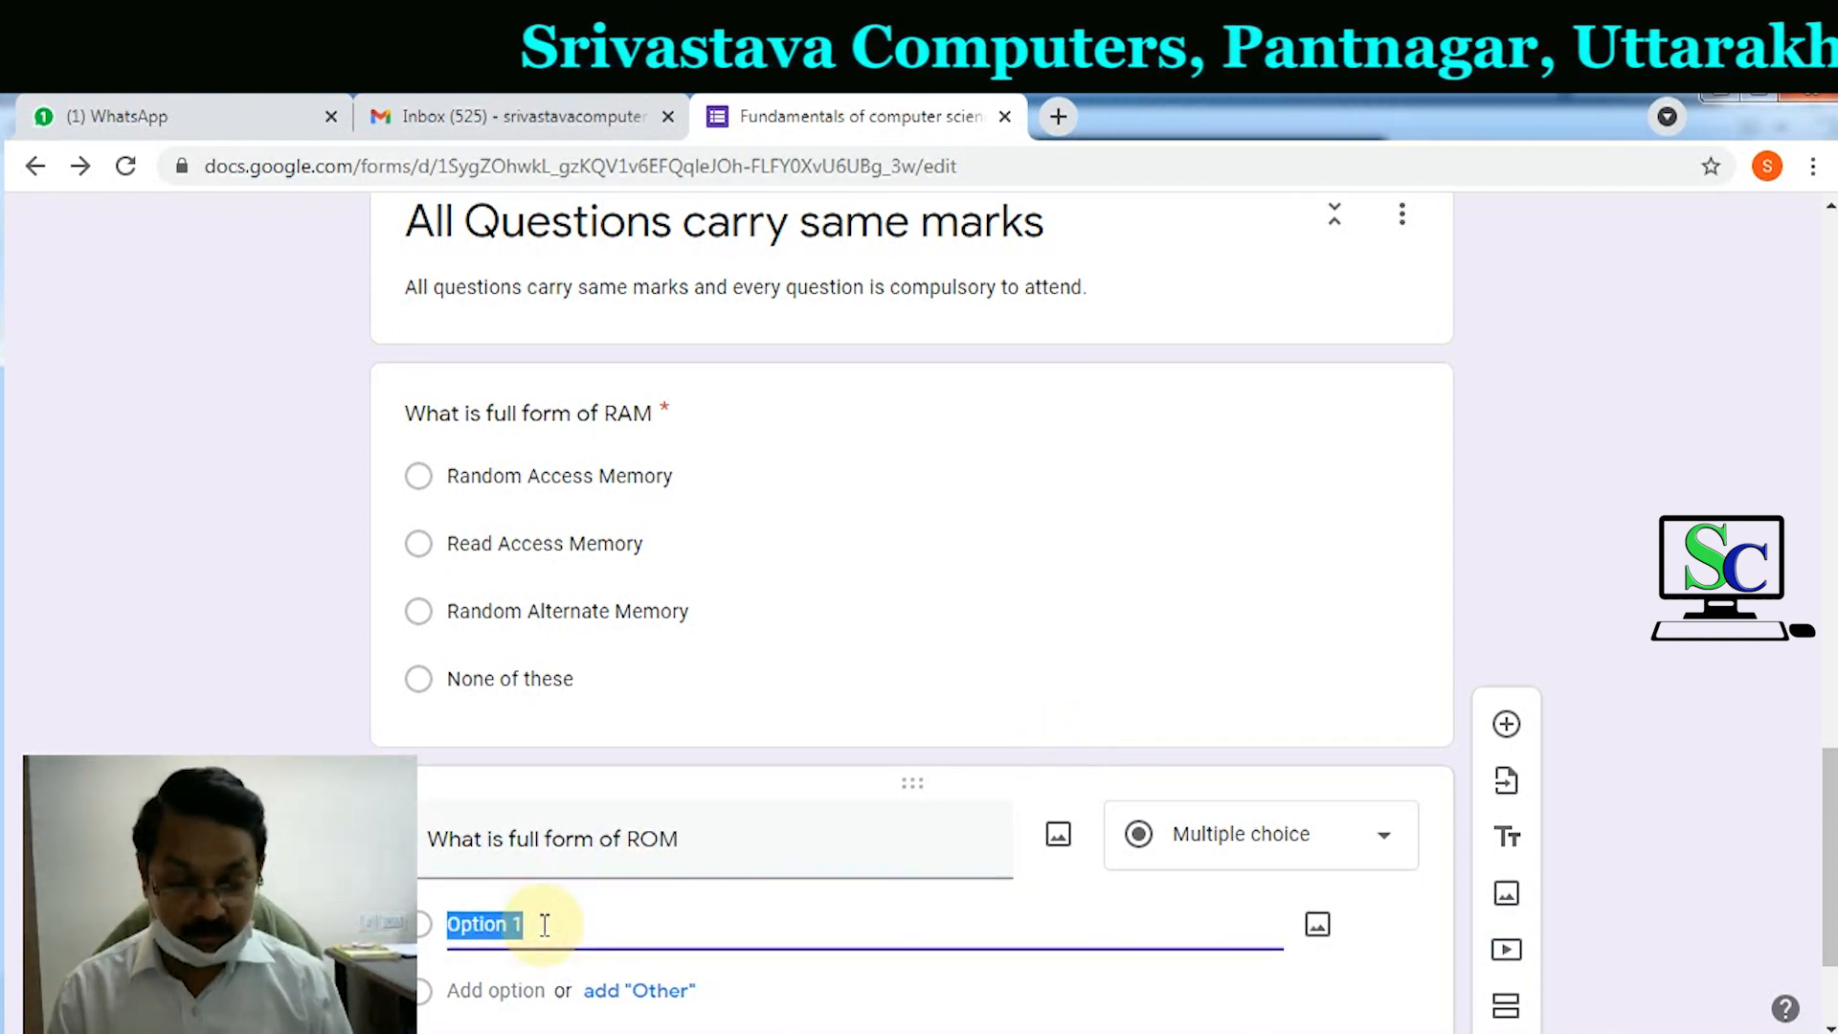
{"action": "type", "text": "Read Only Memory"}
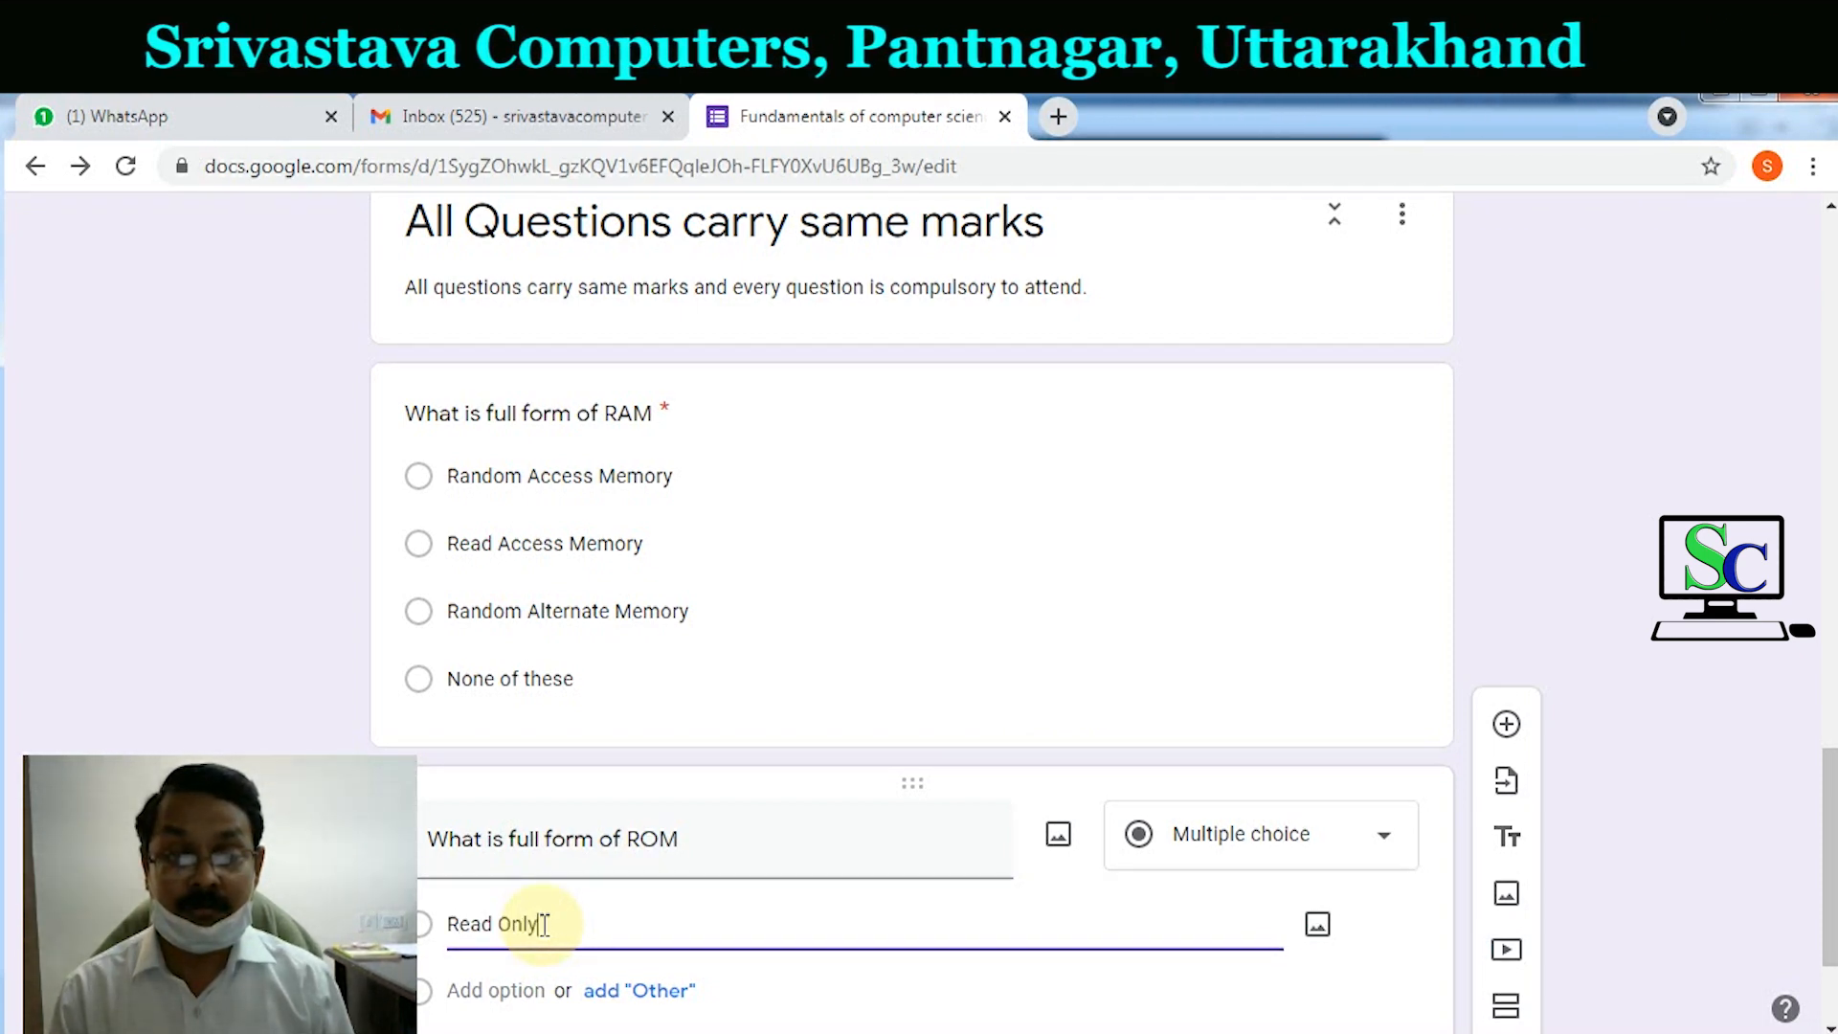
{"action": "left_click", "coordinate": [536, 990]}
{"action": "type", "text": "Read o"}
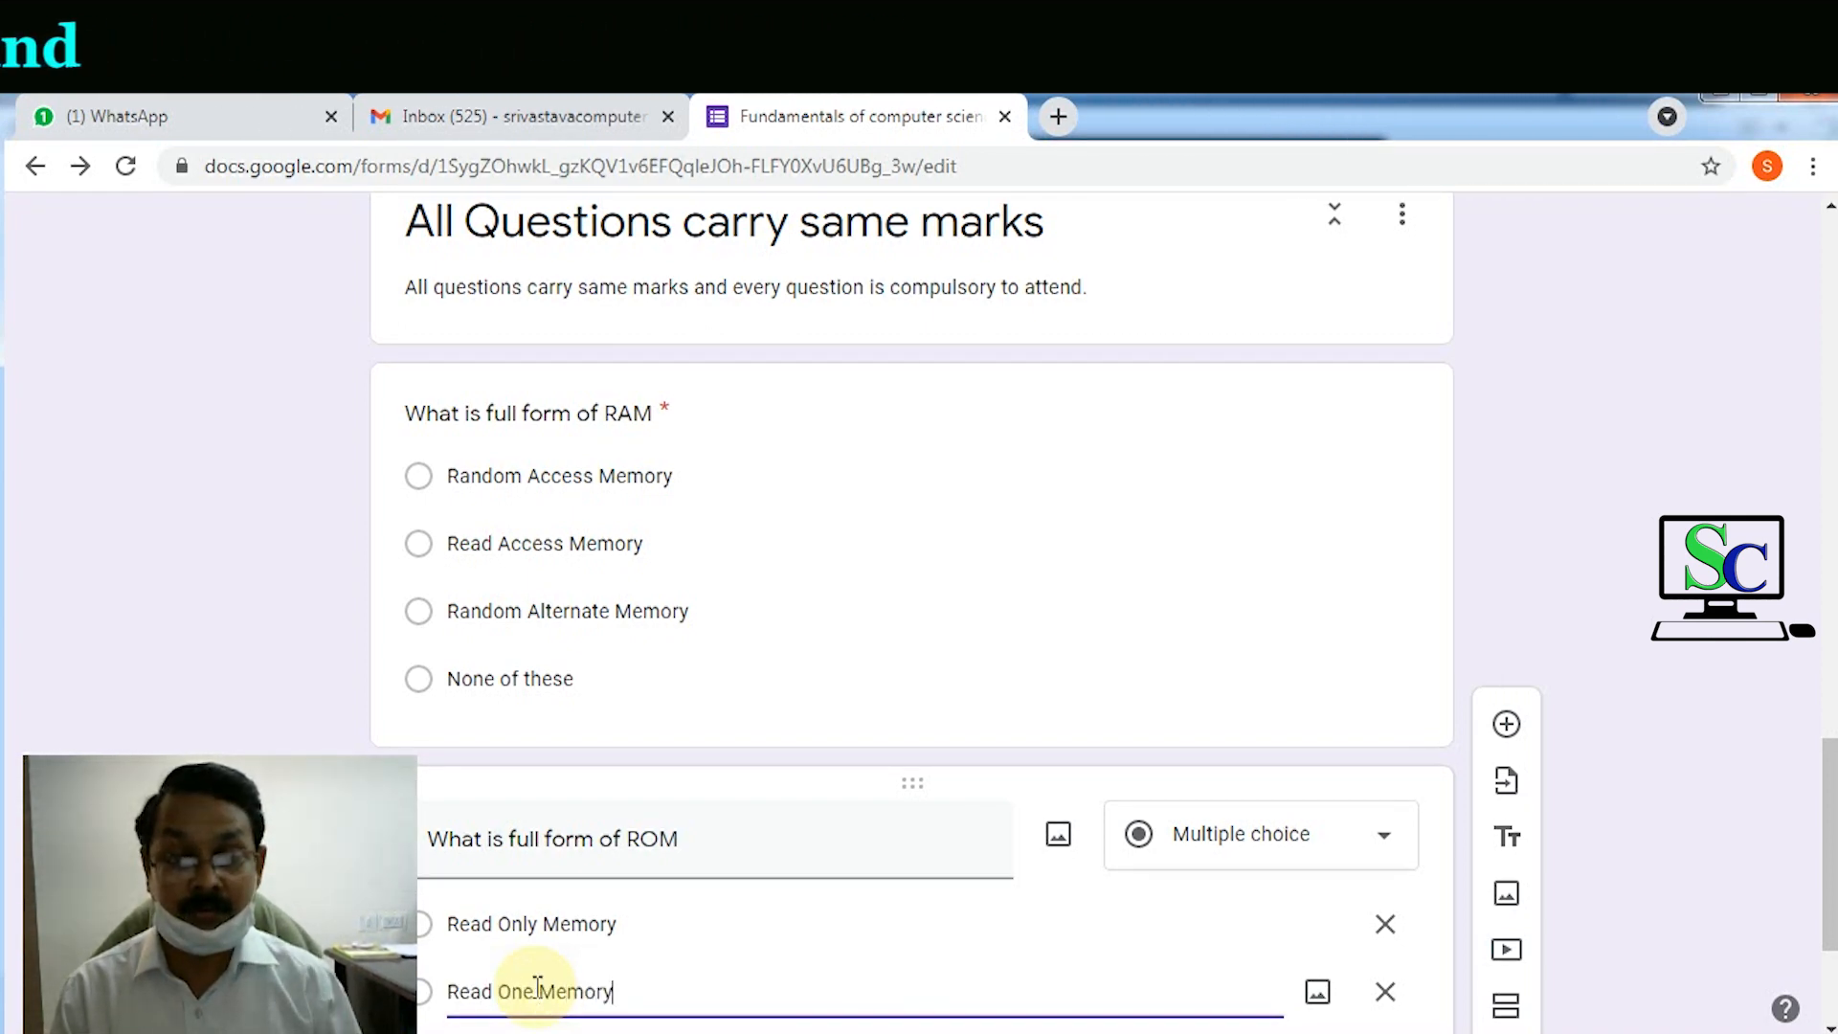
Step: Add the ROM choices Random Only Memory and None of These
{"action": "scroll", "coordinate": [535, 890], "scroll_direction": "down", "scroll_amount": 3}
{"action": "left_click", "coordinate": [523, 793]}
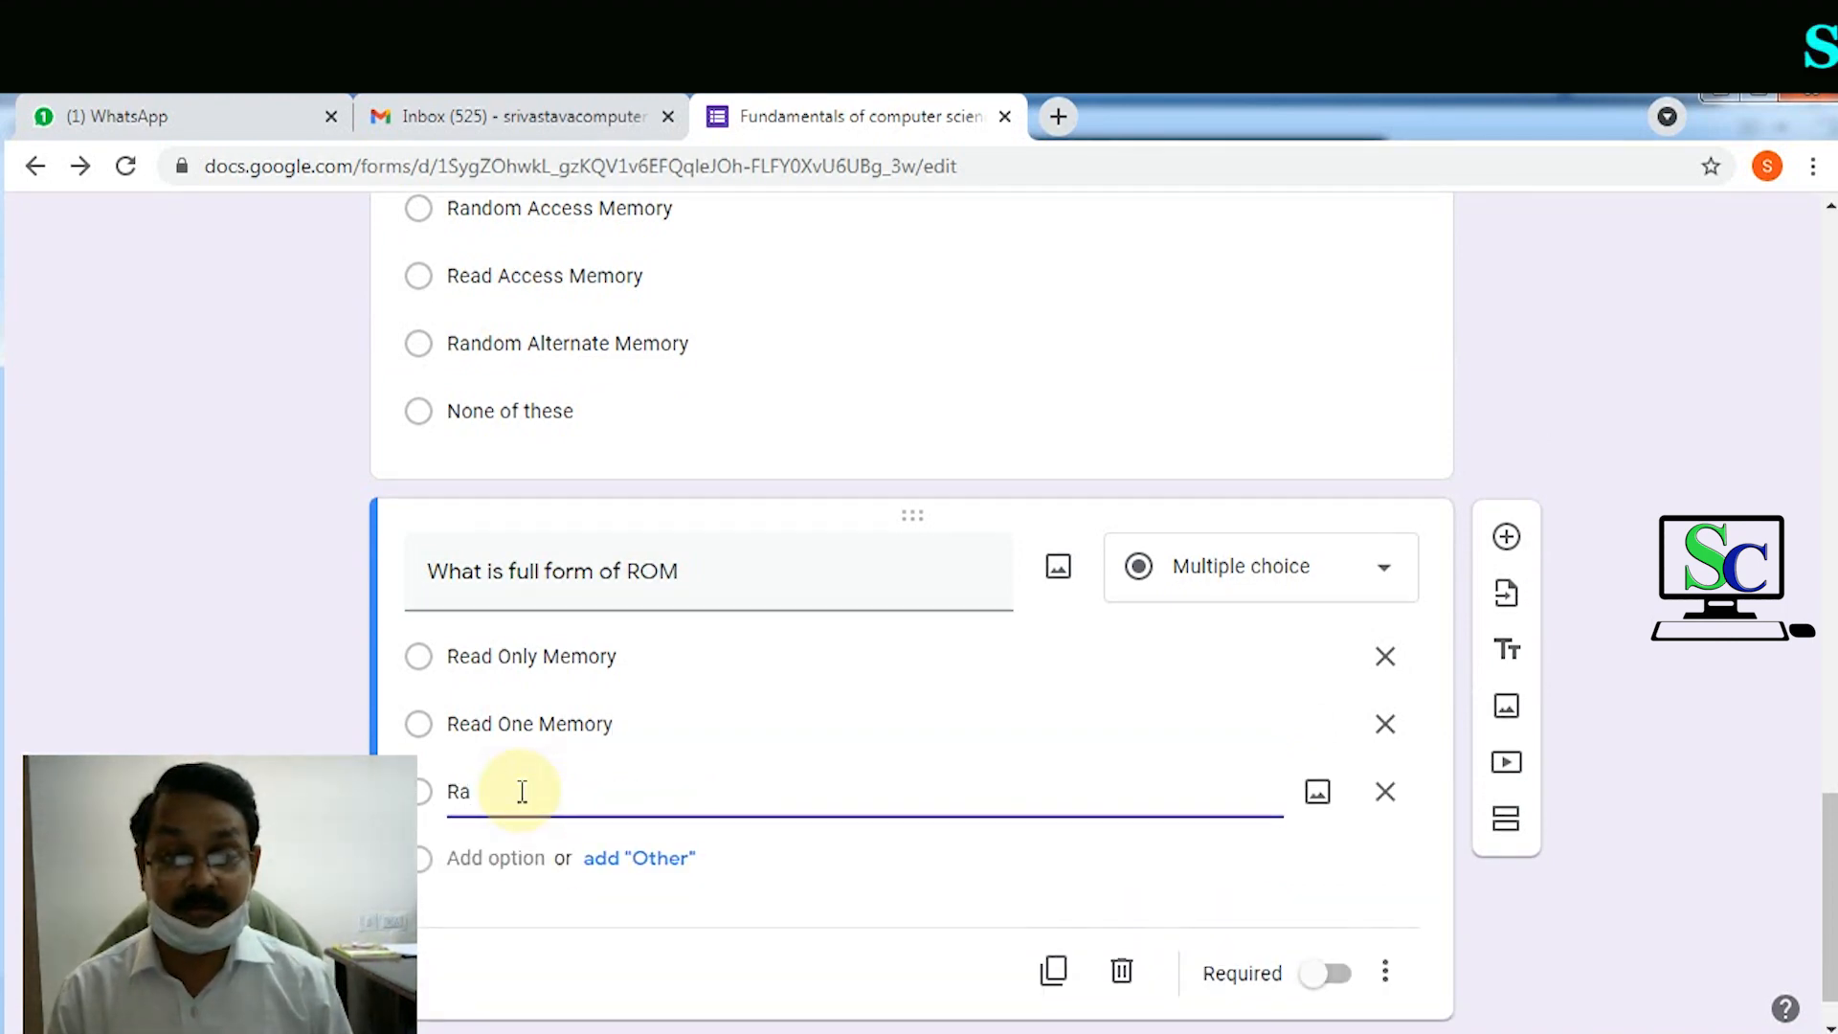
{"action": "type", "text": "Random Only Memory"}
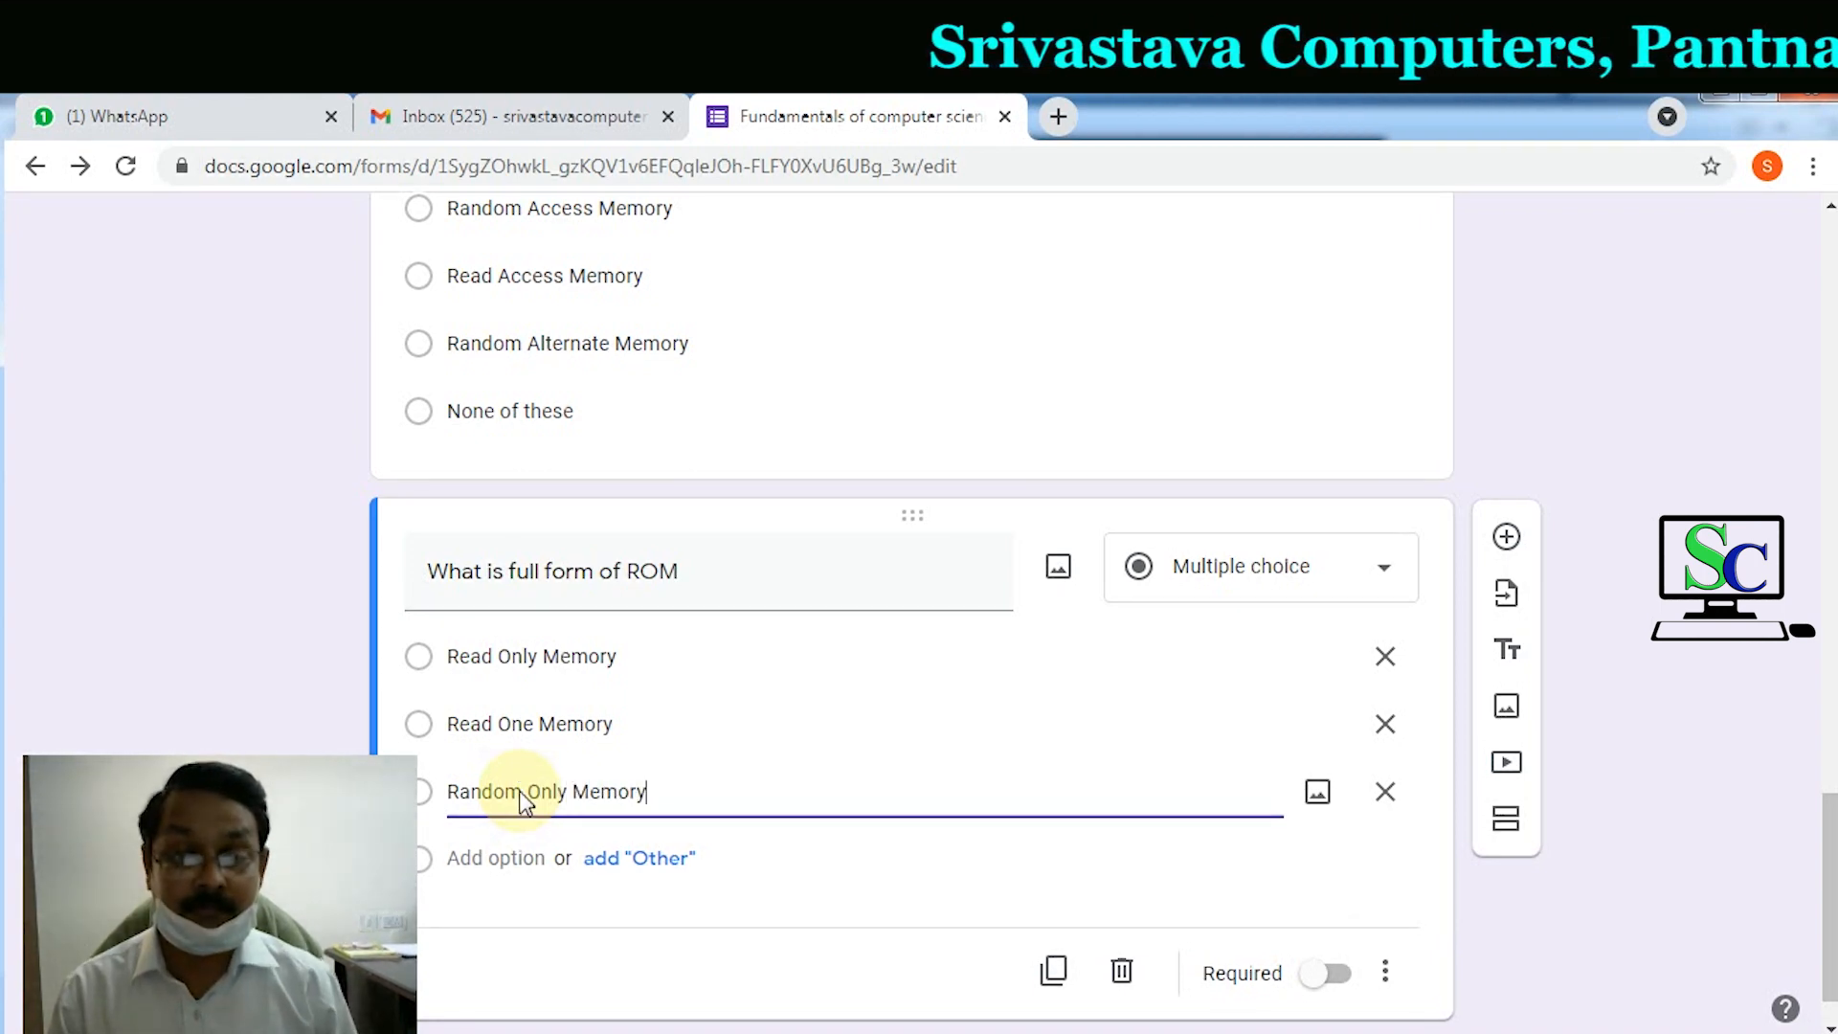
{"action": "left_click", "coordinate": [492, 857]}
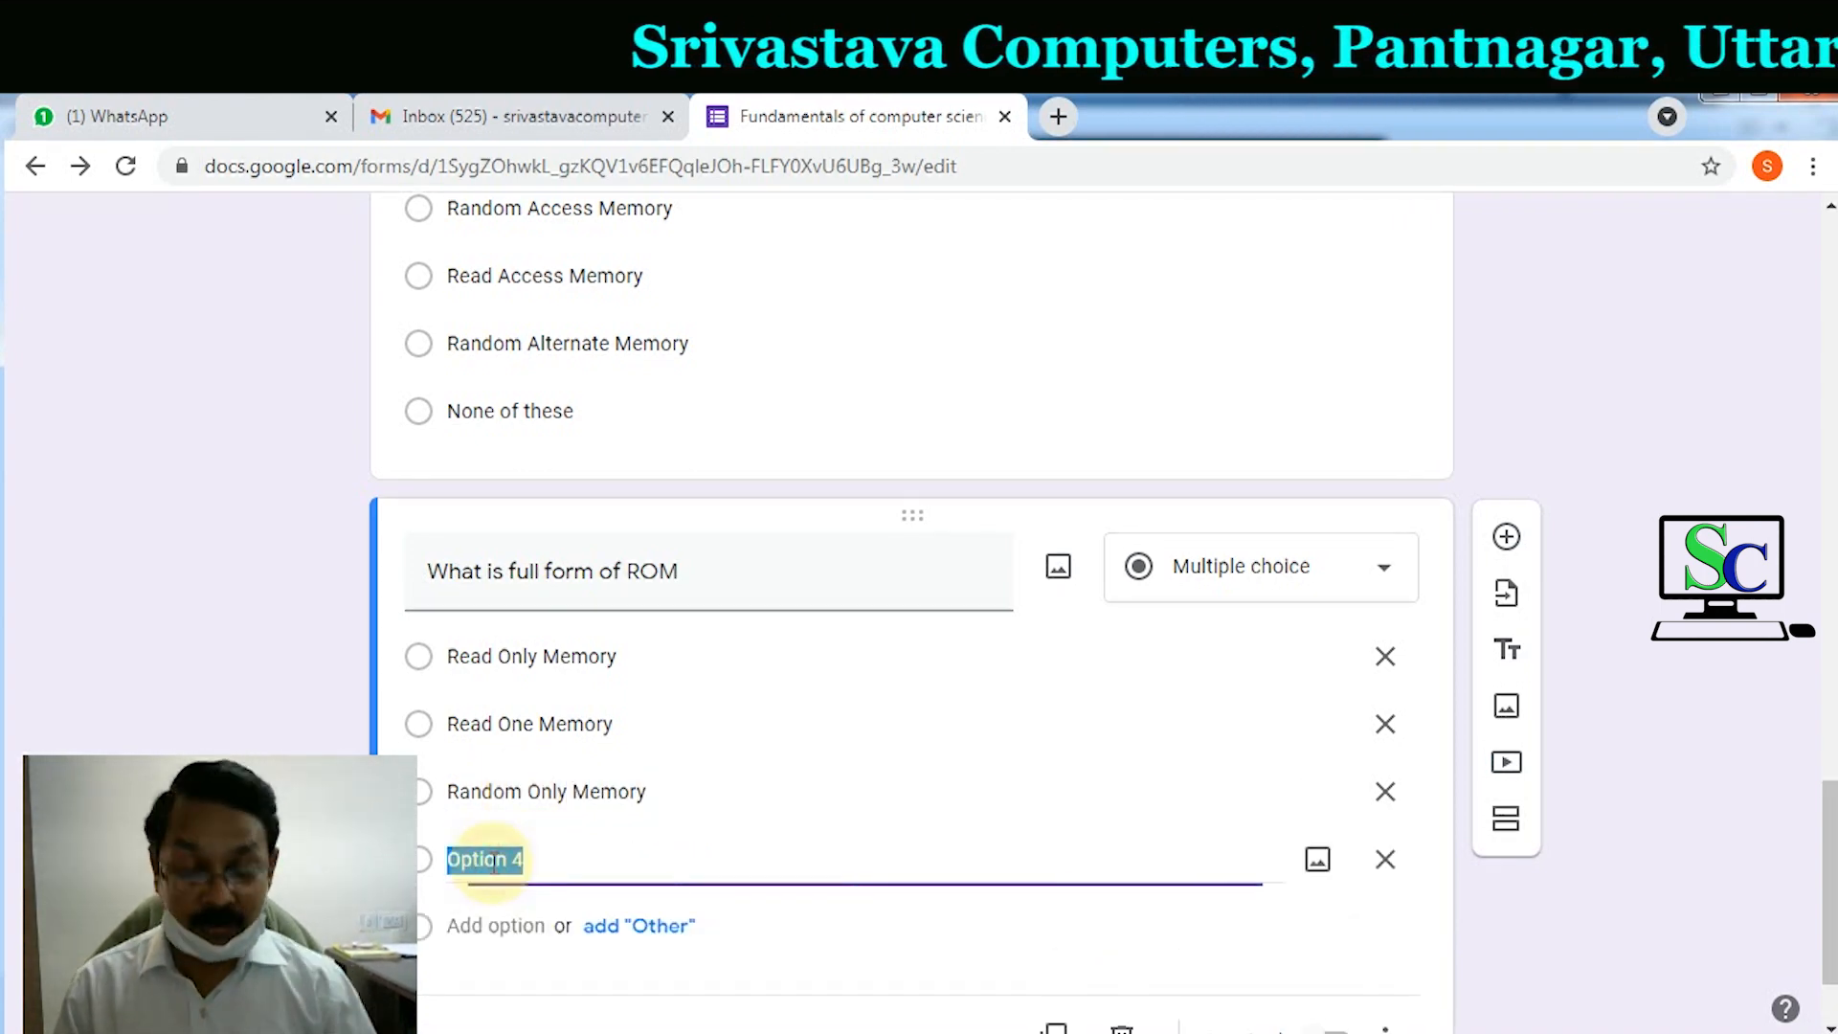
{"action": "type", "text": "None of "}
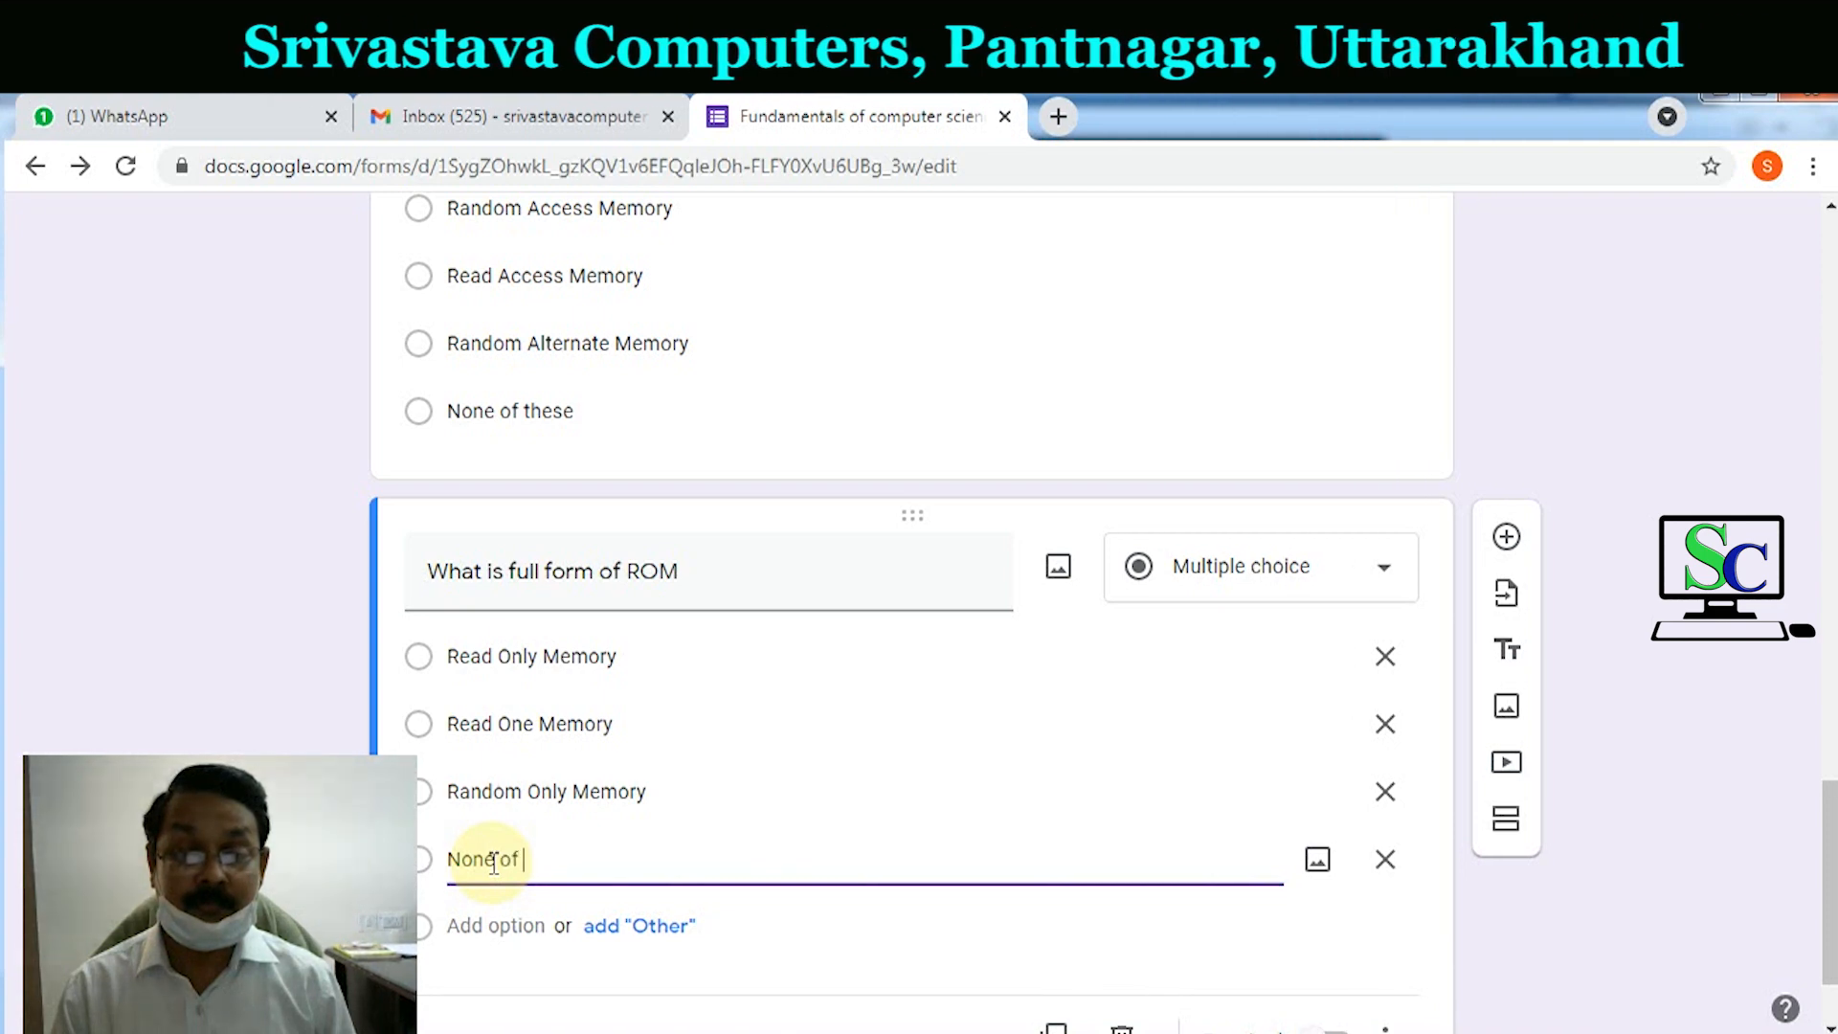
{"action": "type", "text": "These"}
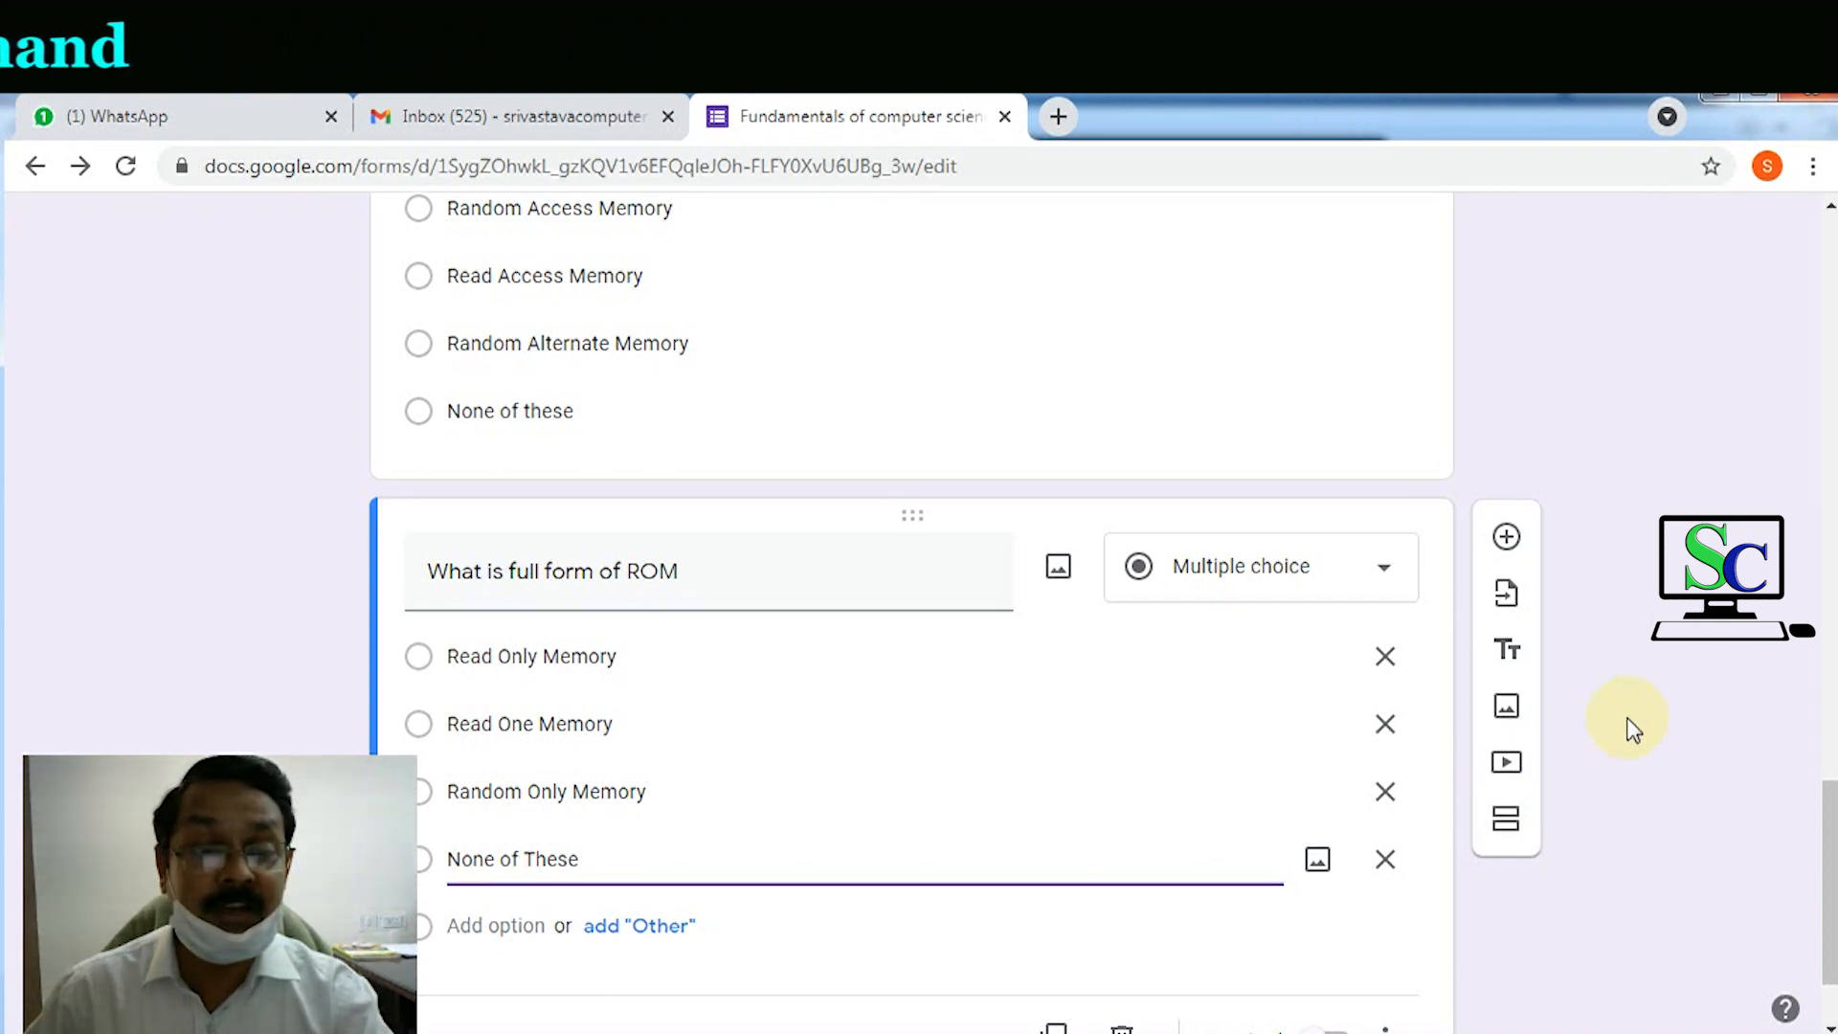
{"action": "scroll", "coordinate": [1643, 720], "scroll_direction": "down", "scroll_amount": 3}
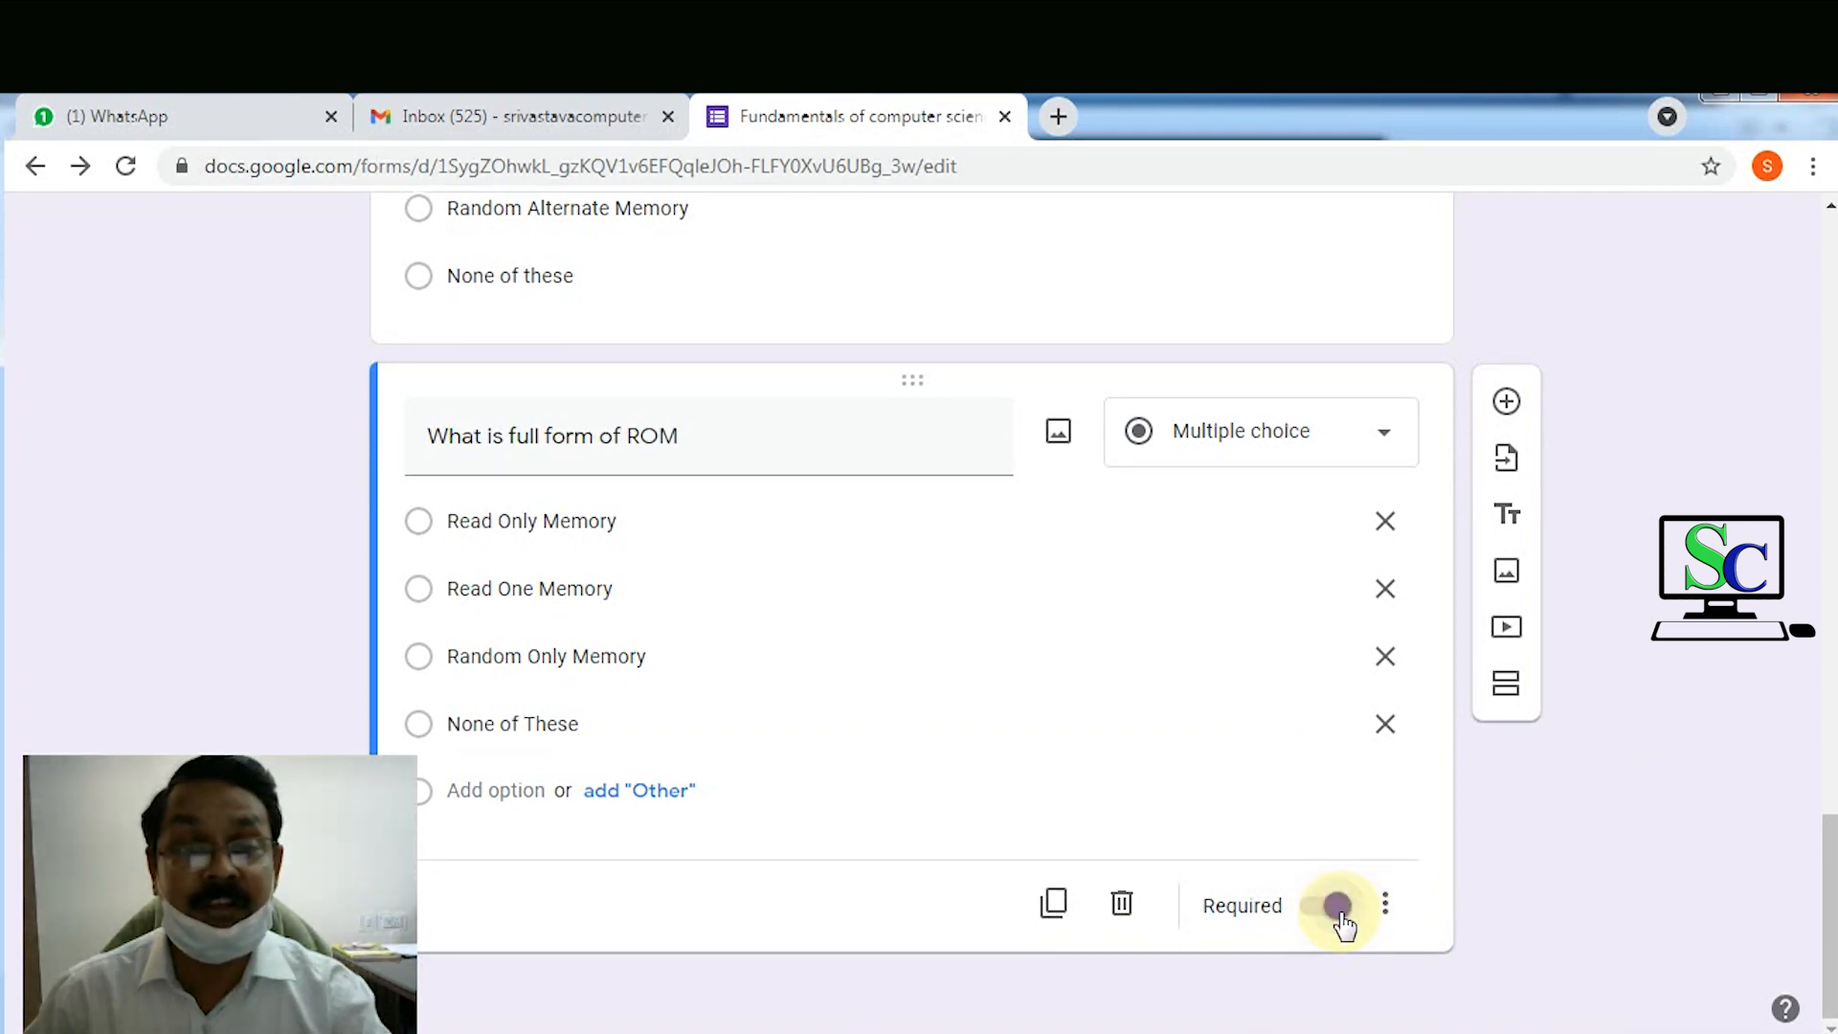
Step: Add required Short answer question 'Write name of operating systems only.' and insert a blank question below
{"action": "left_click", "coordinate": [1506, 403]}
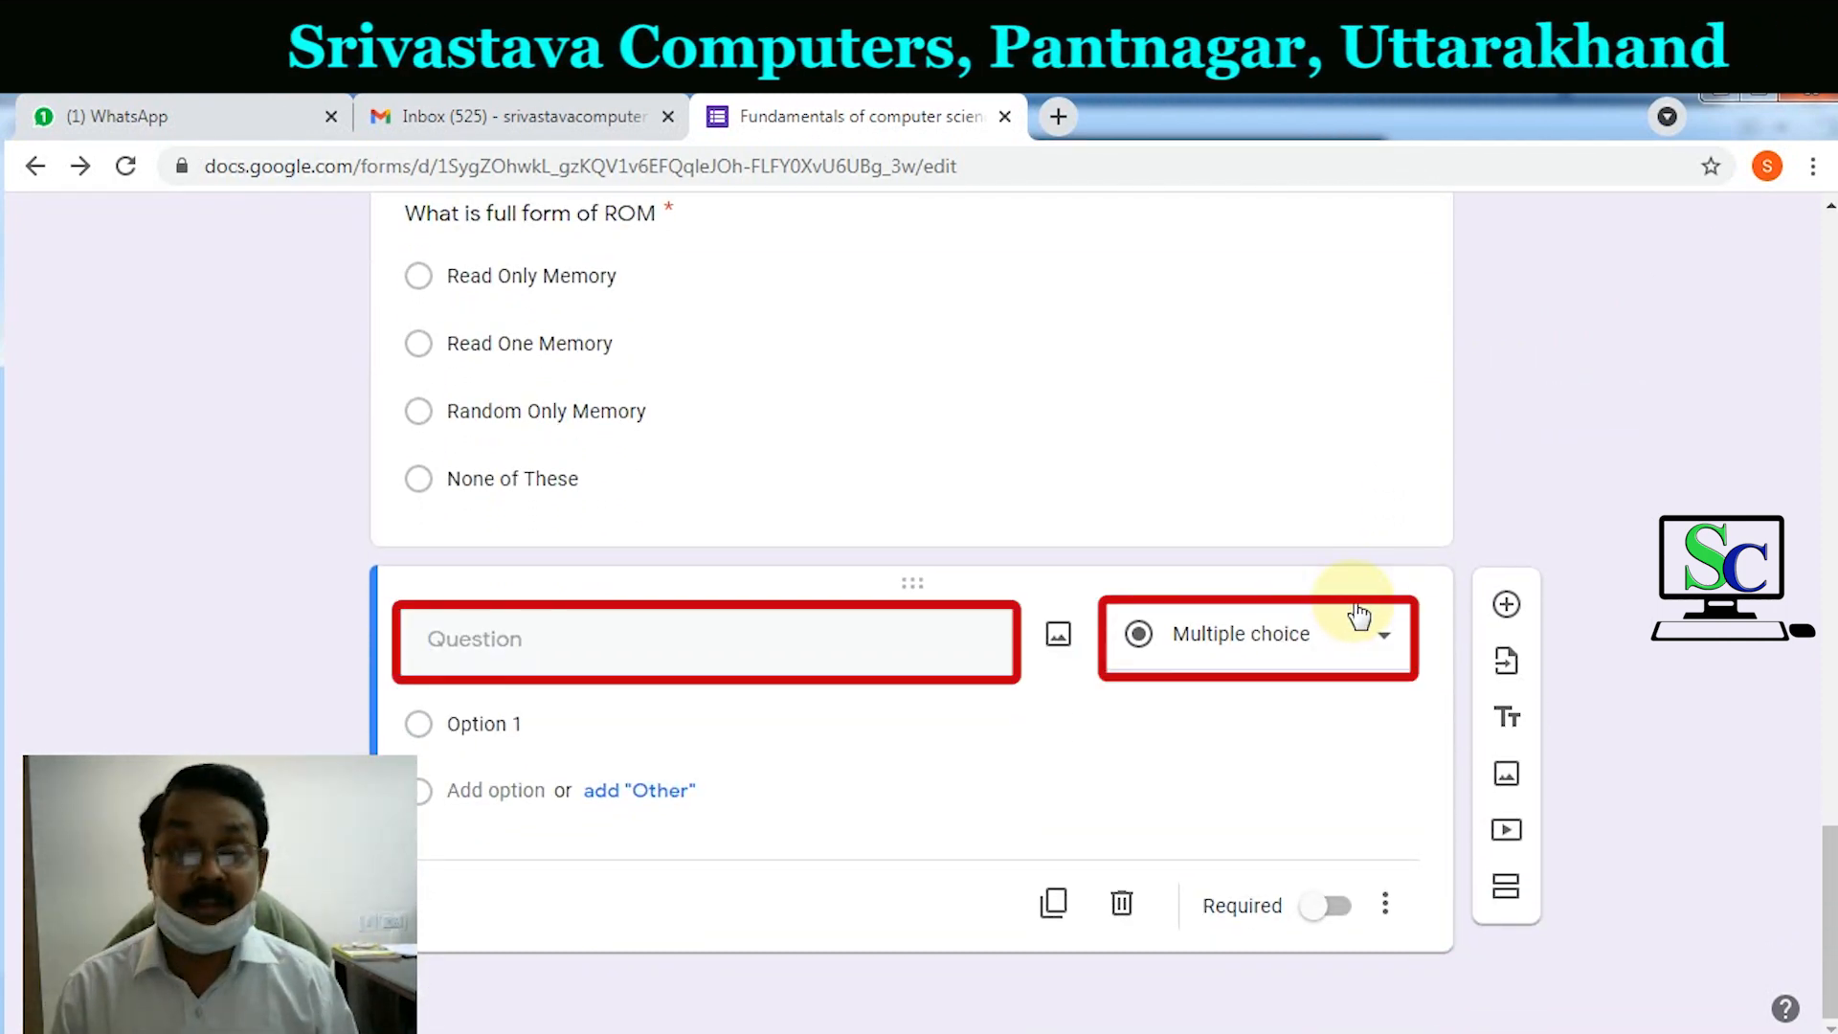
{"action": "type", "text": "Wri"}
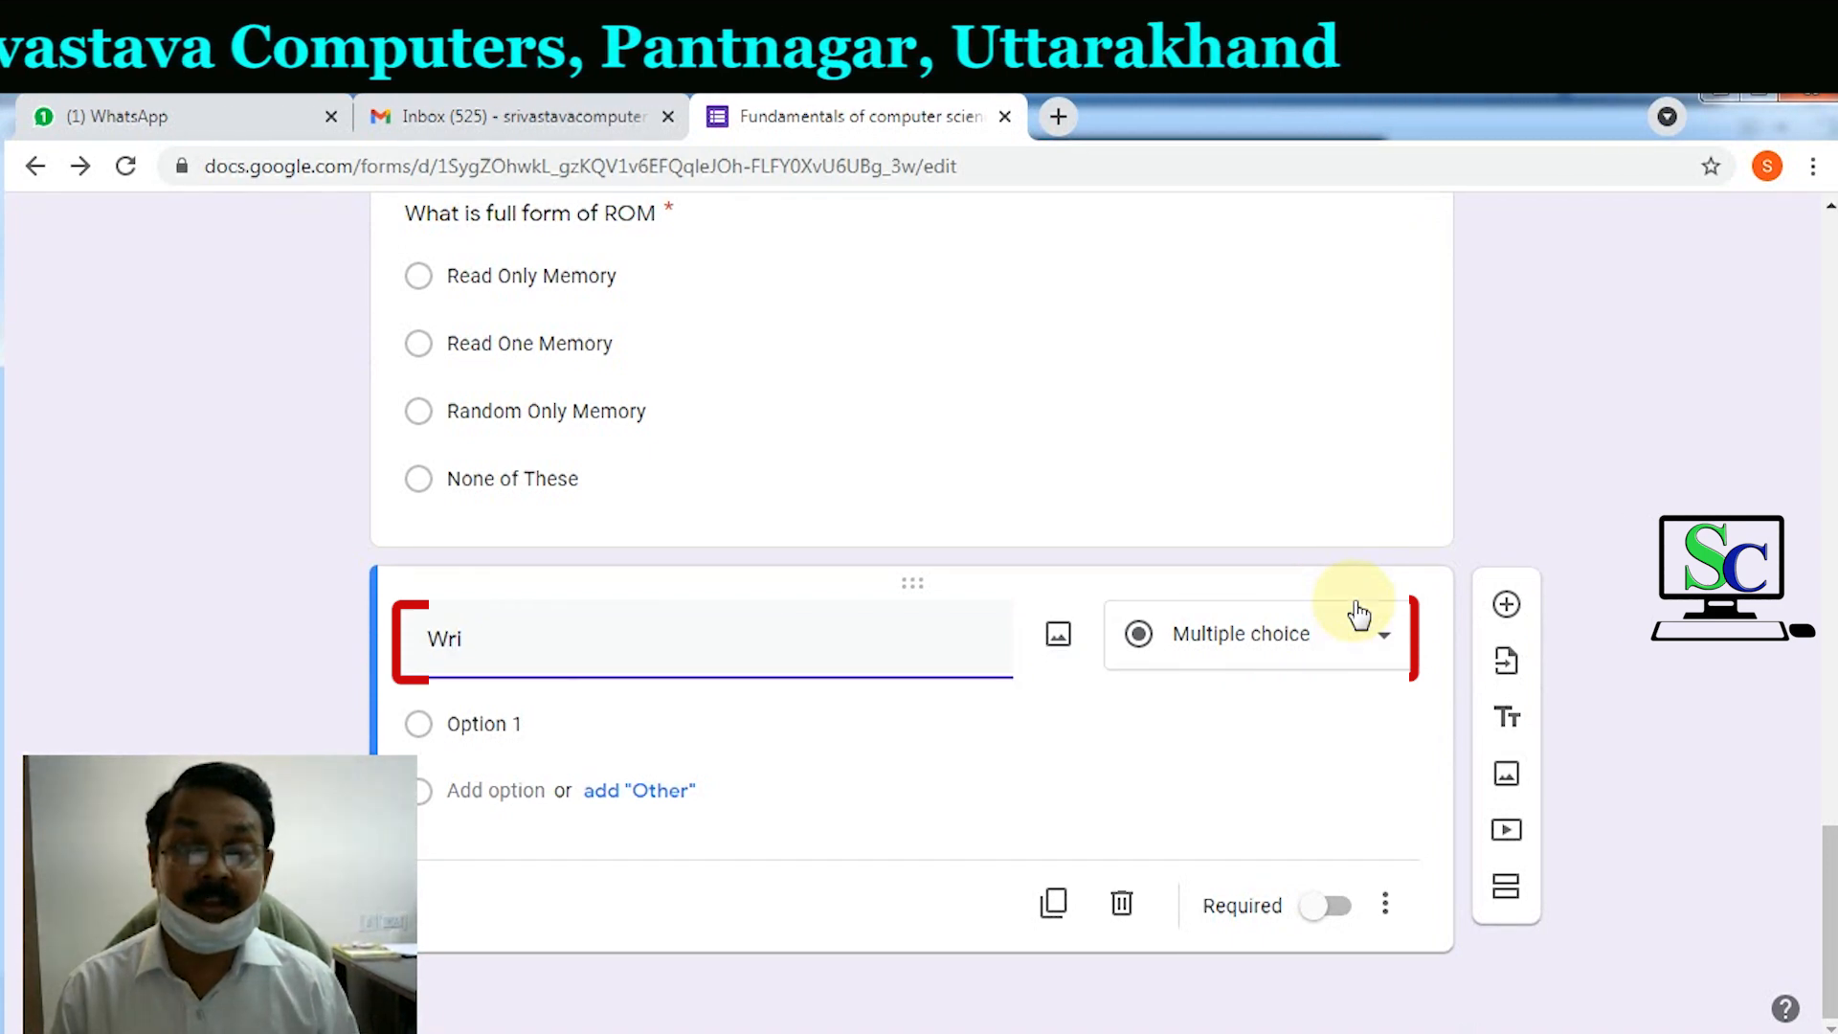
{"action": "type", "text": "te name of operati"}
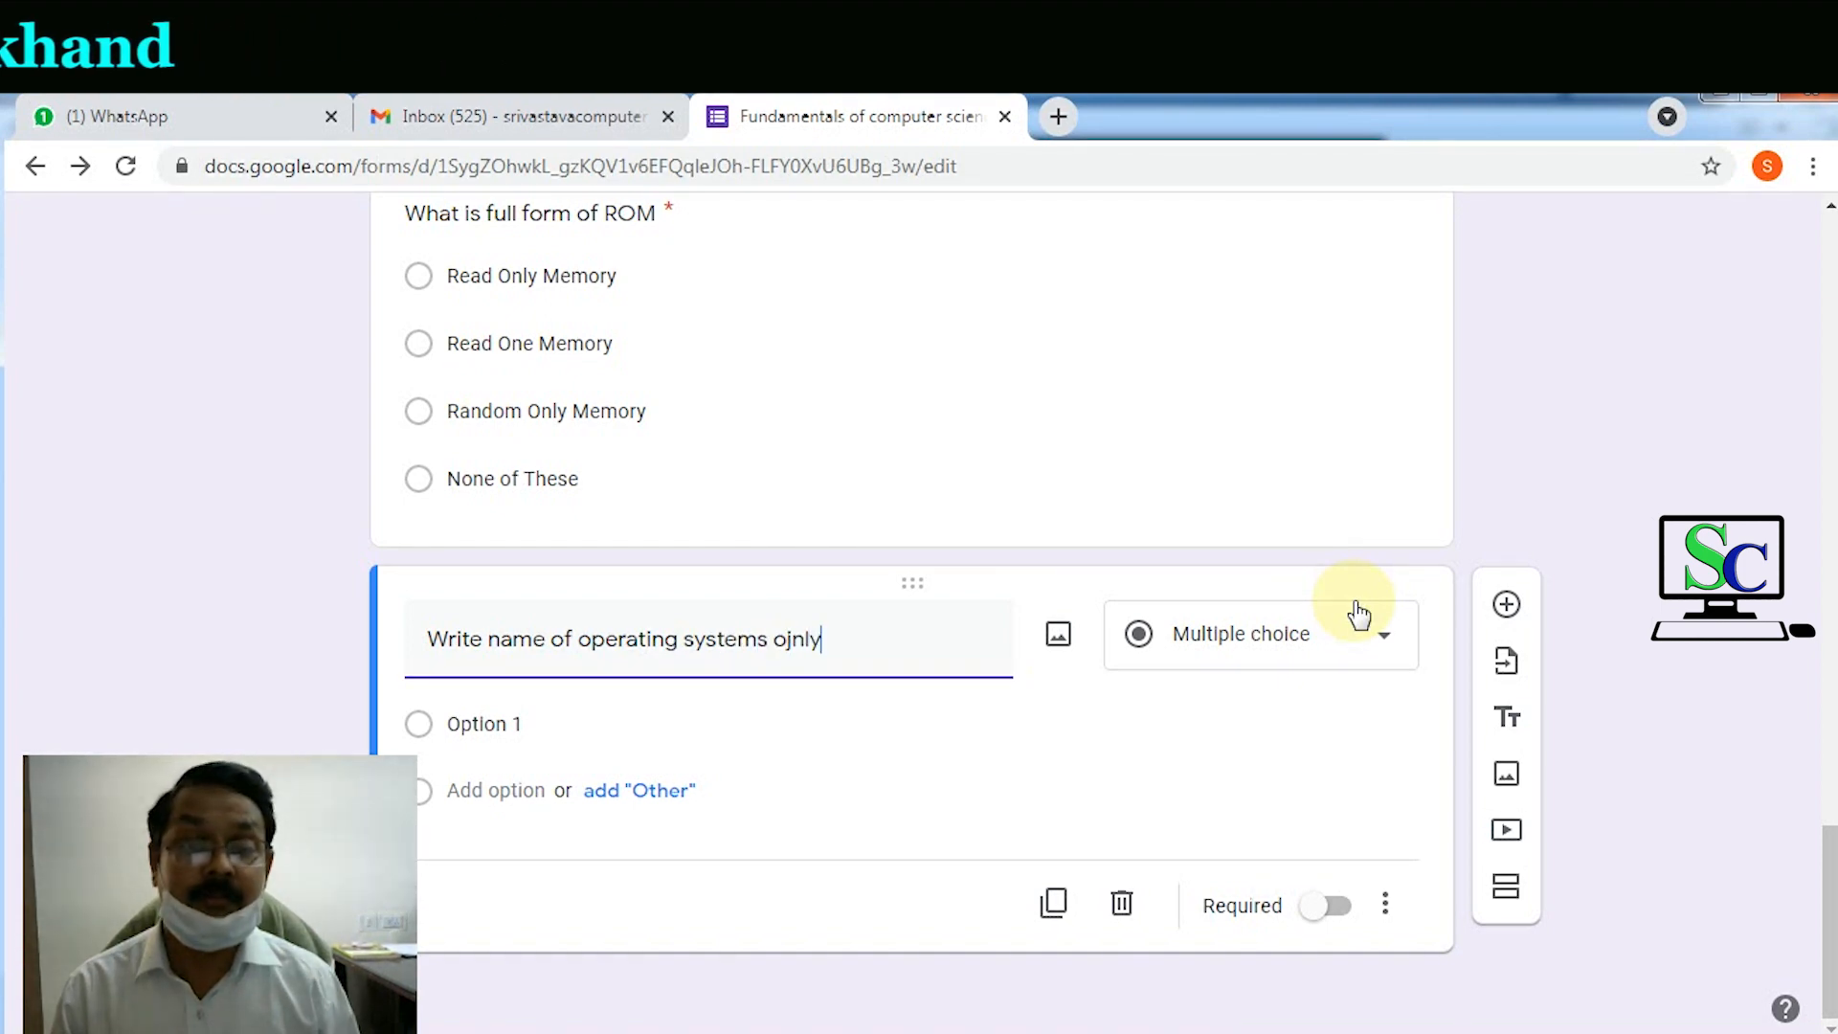
{"action": "type", "text": "ng systems only."}
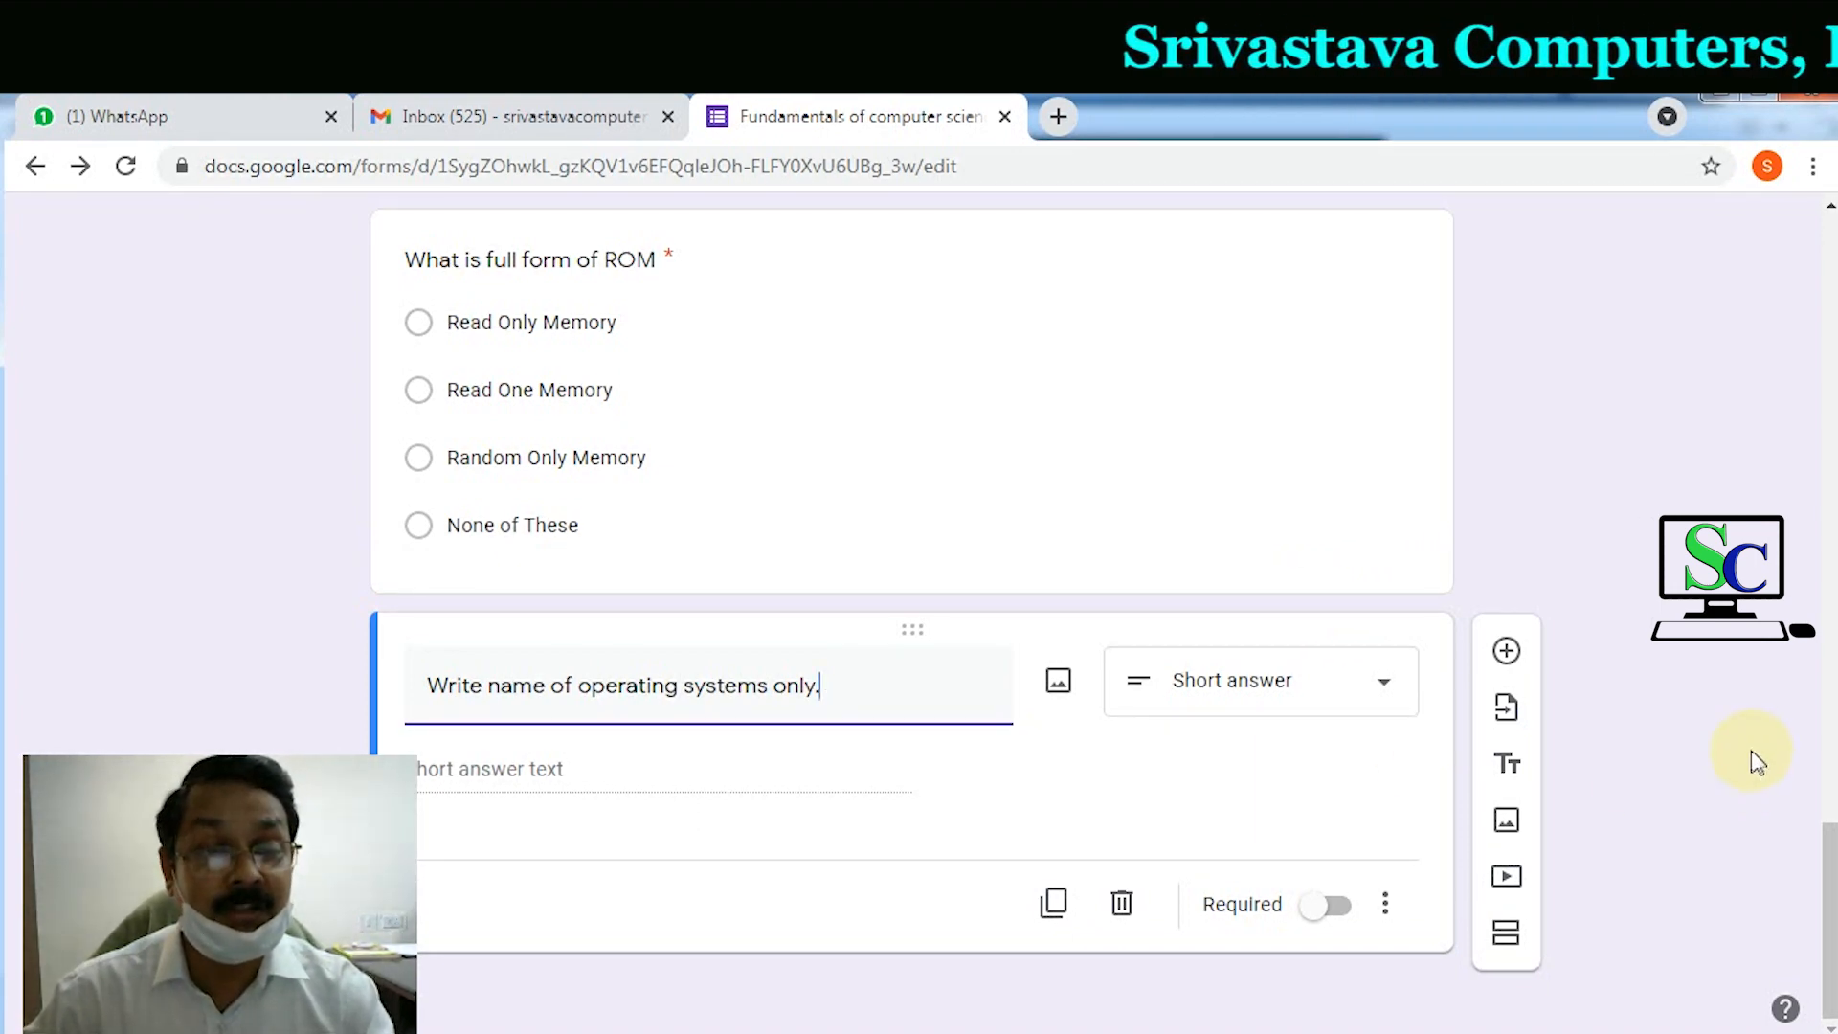
{"action": "left_click", "coordinate": [1323, 710]}
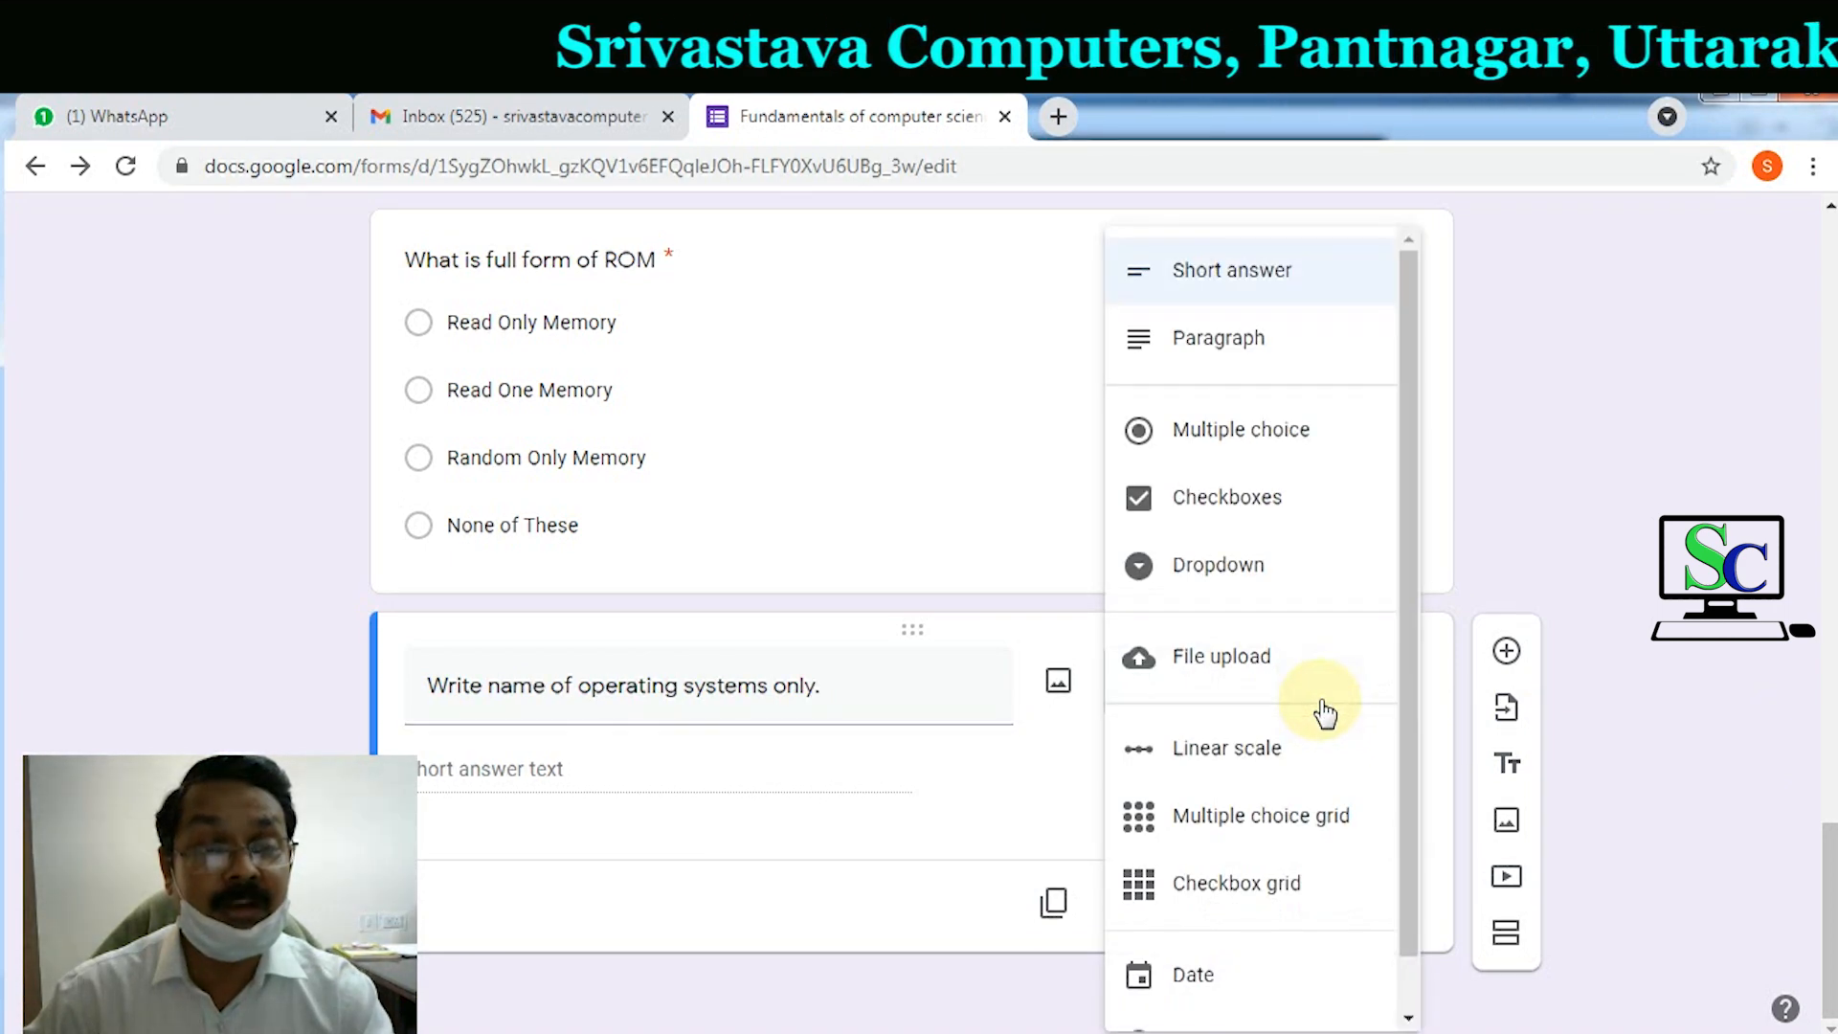
{"action": "left_click", "coordinate": [1248, 279]}
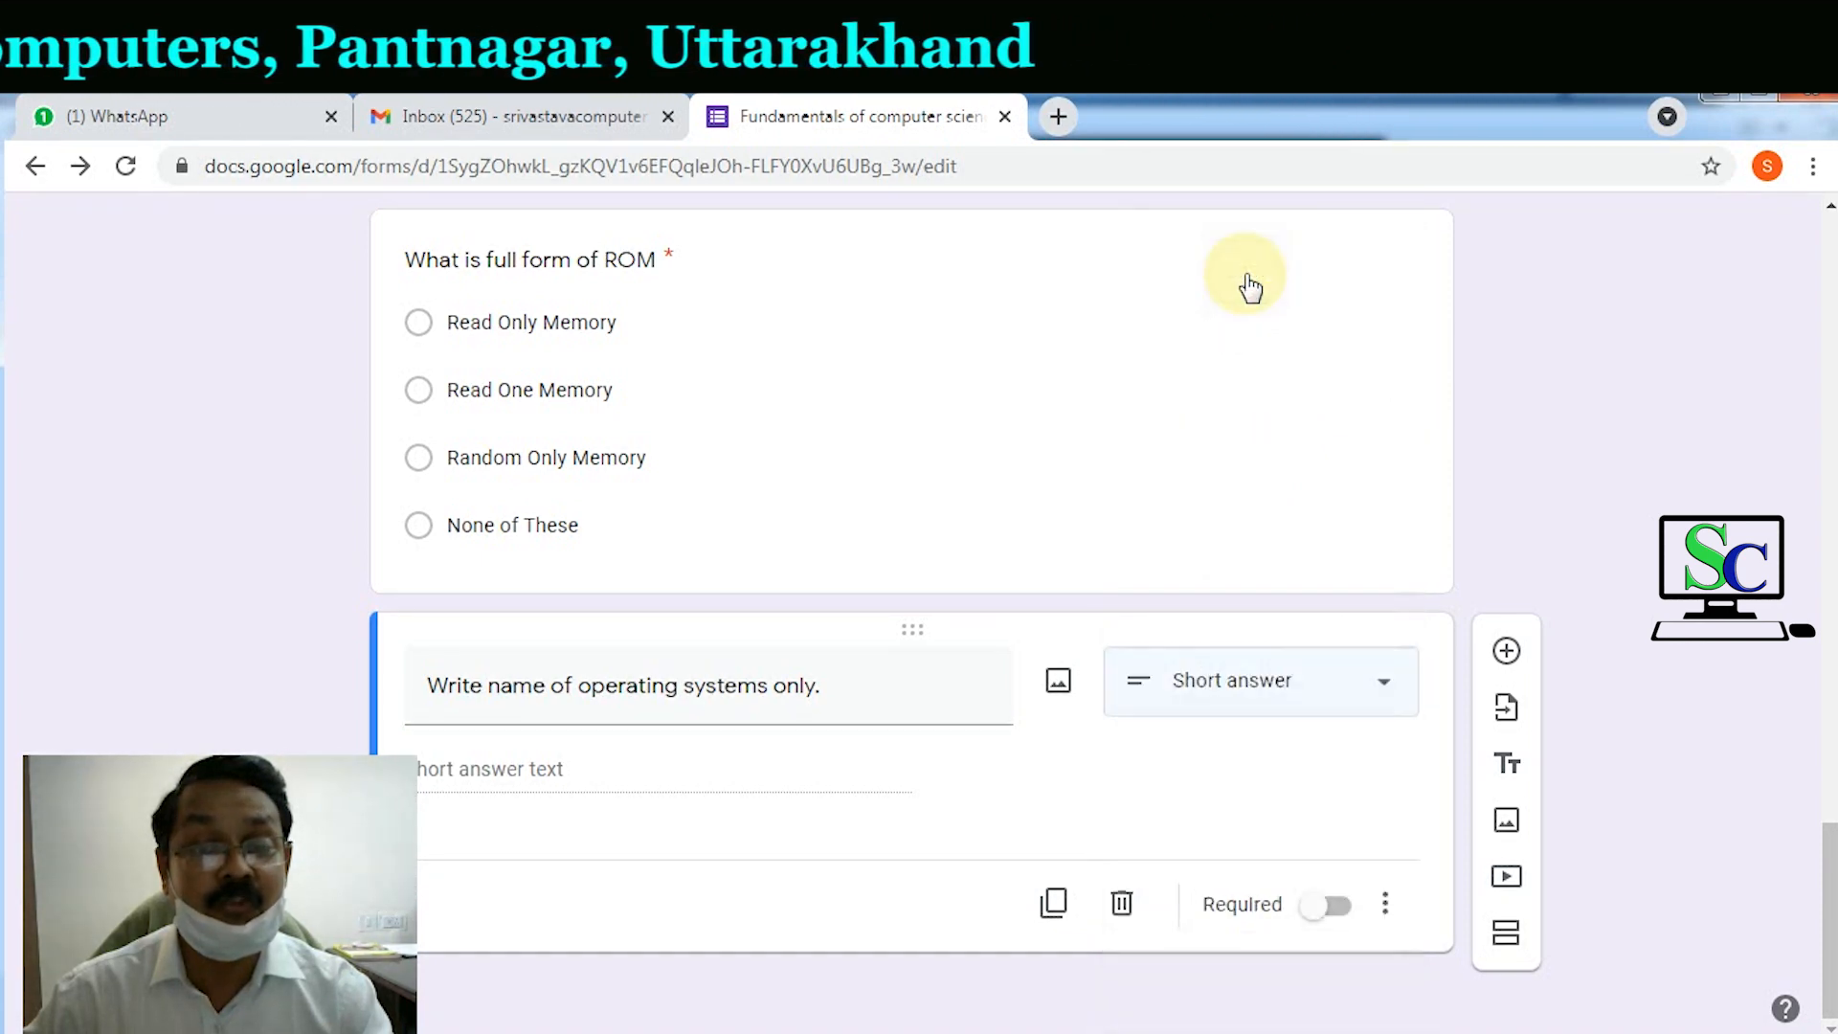
{"action": "left_click", "coordinate": [1333, 914]}
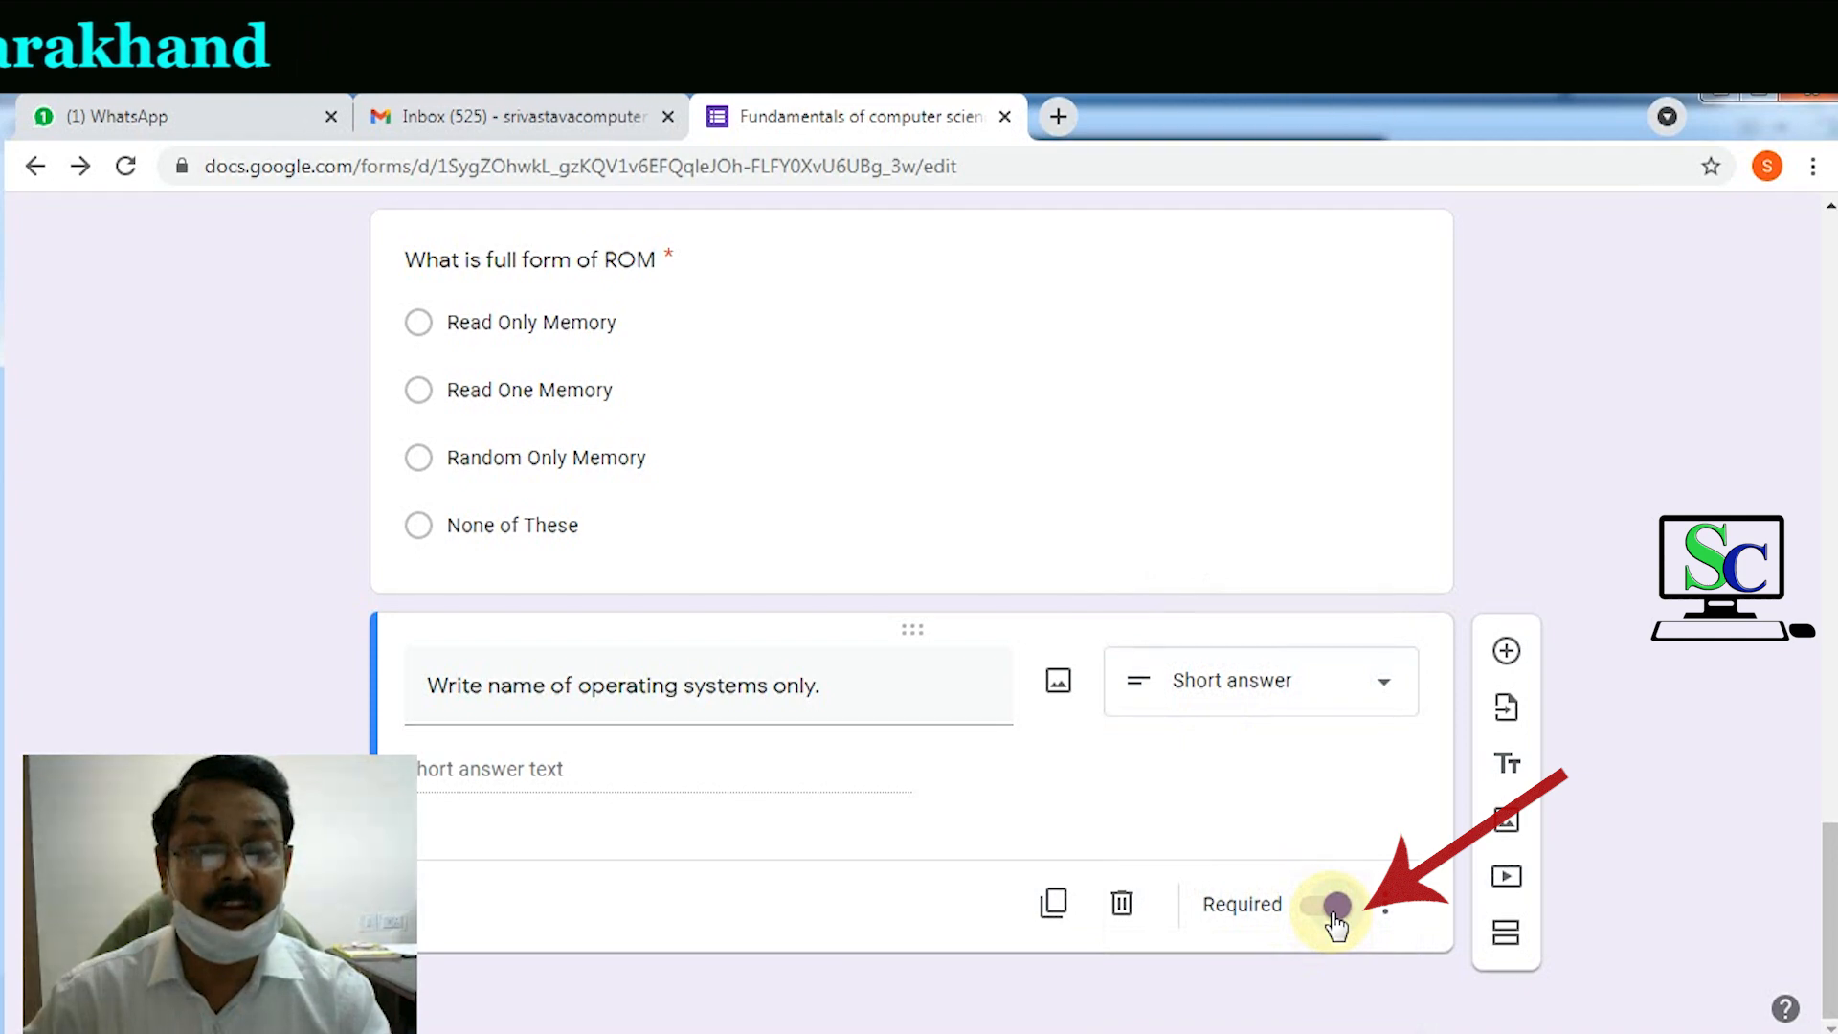
{"action": "left_click", "coordinate": [1506, 654]}
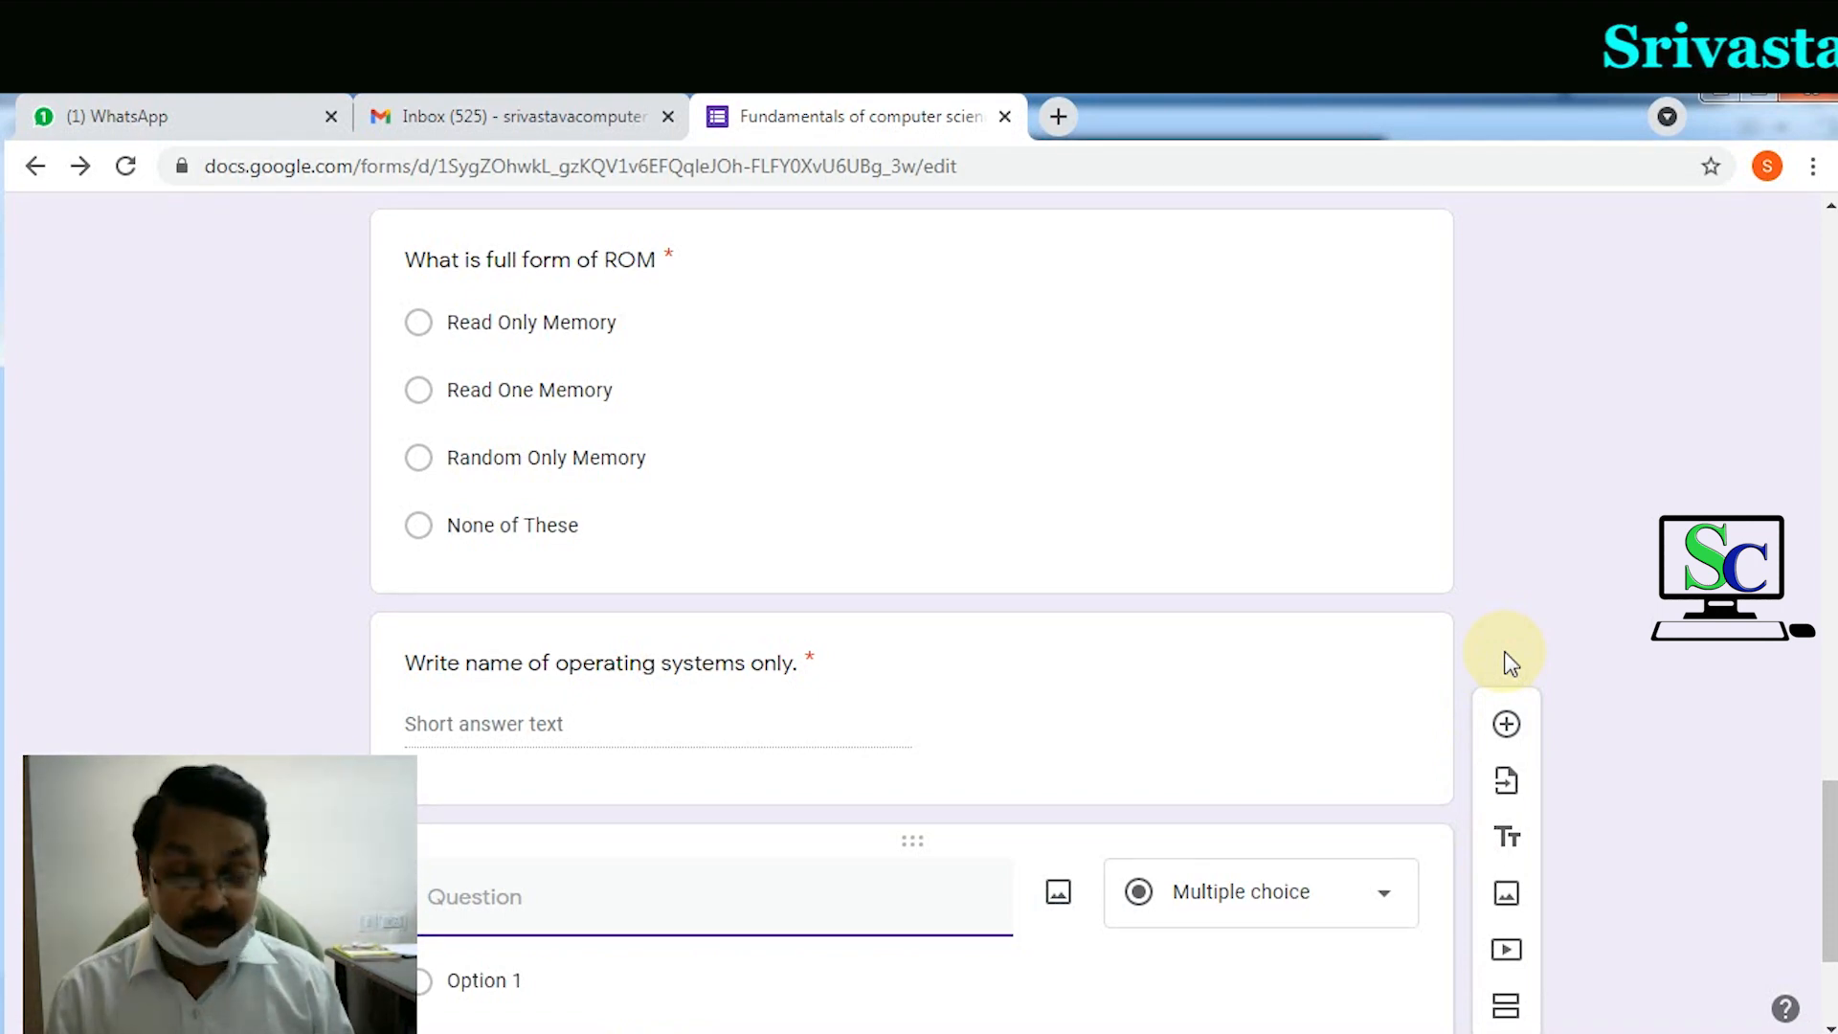
Step: Title the question 'Describe types of computer with classification. Support your answer with the help of diagrams.'
{"action": "type", "text": "Describe typeso"}
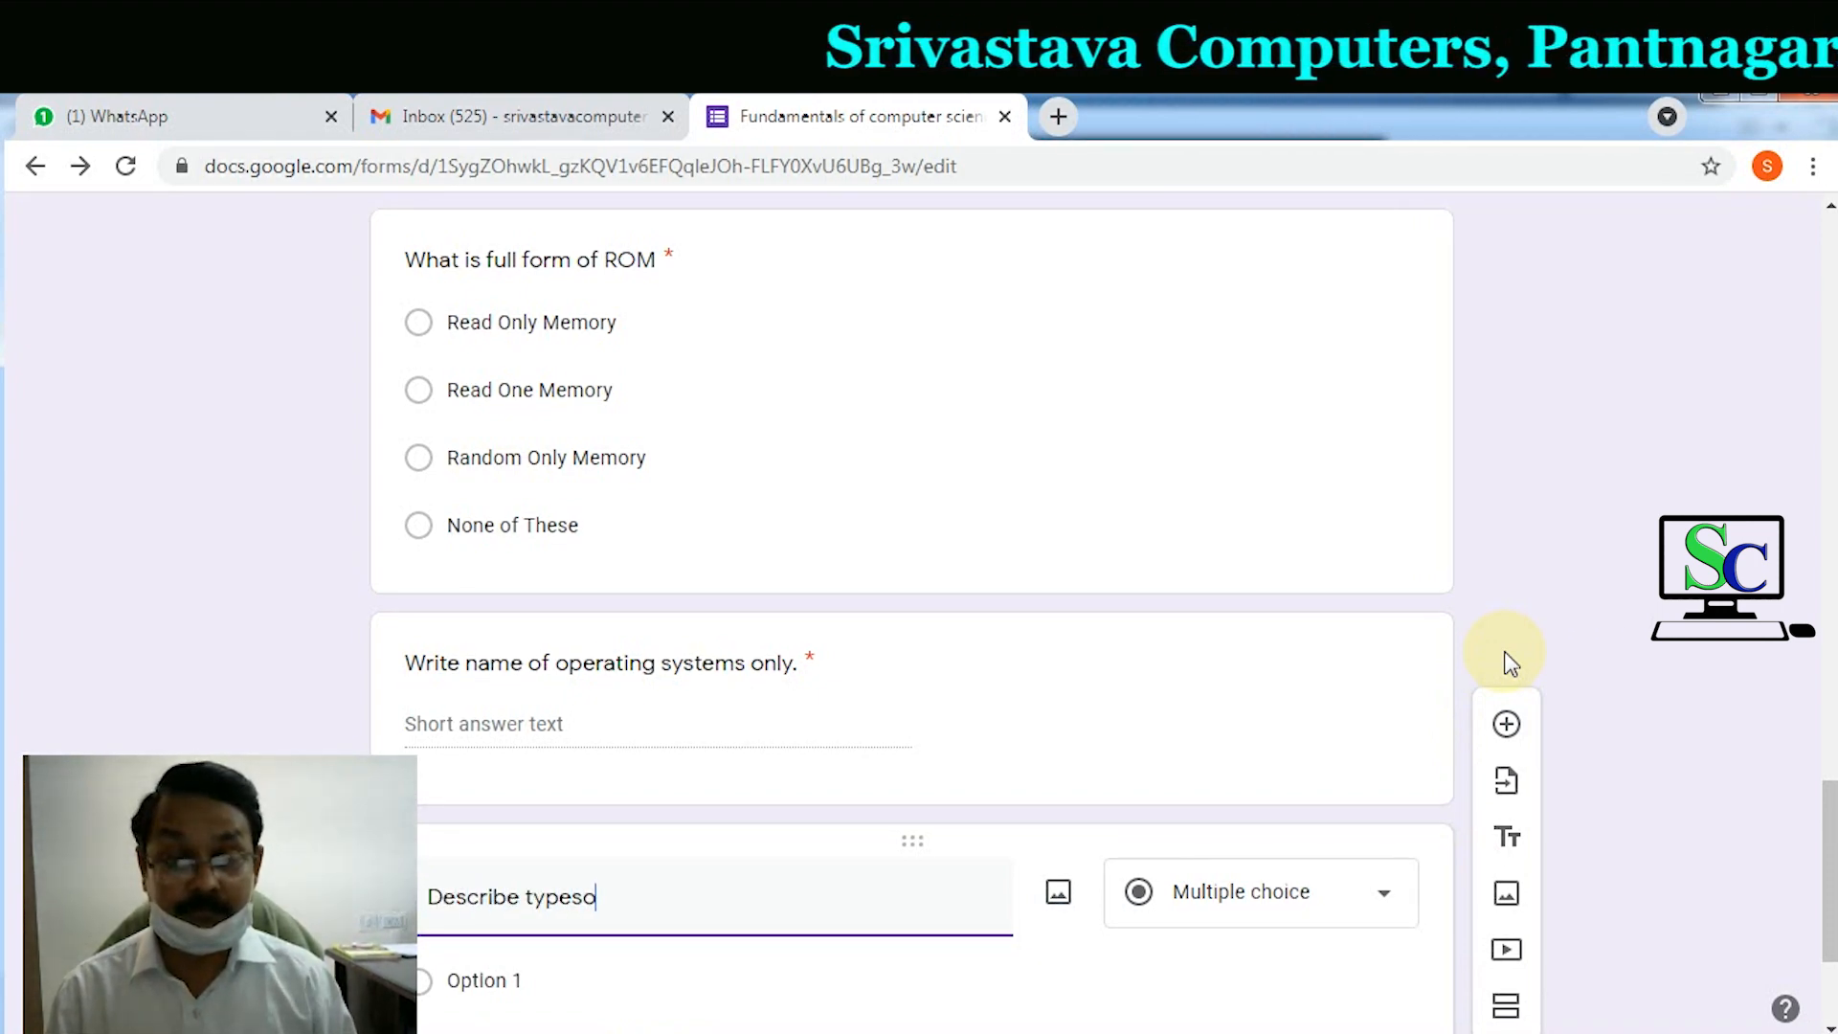
{"action": "key", "text": "BackSpace"}
{"action": "type", "text": "of comp"}
{"action": "type", "text": "uter with "}
{"action": "type", "text": "classisif"}
{"action": "key", "text": "BackSpace"}
{"action": "key", "text": "BackSpace"}
{"action": "key", "text": "BackSpace"}
{"action": "type", "text": "fication."}
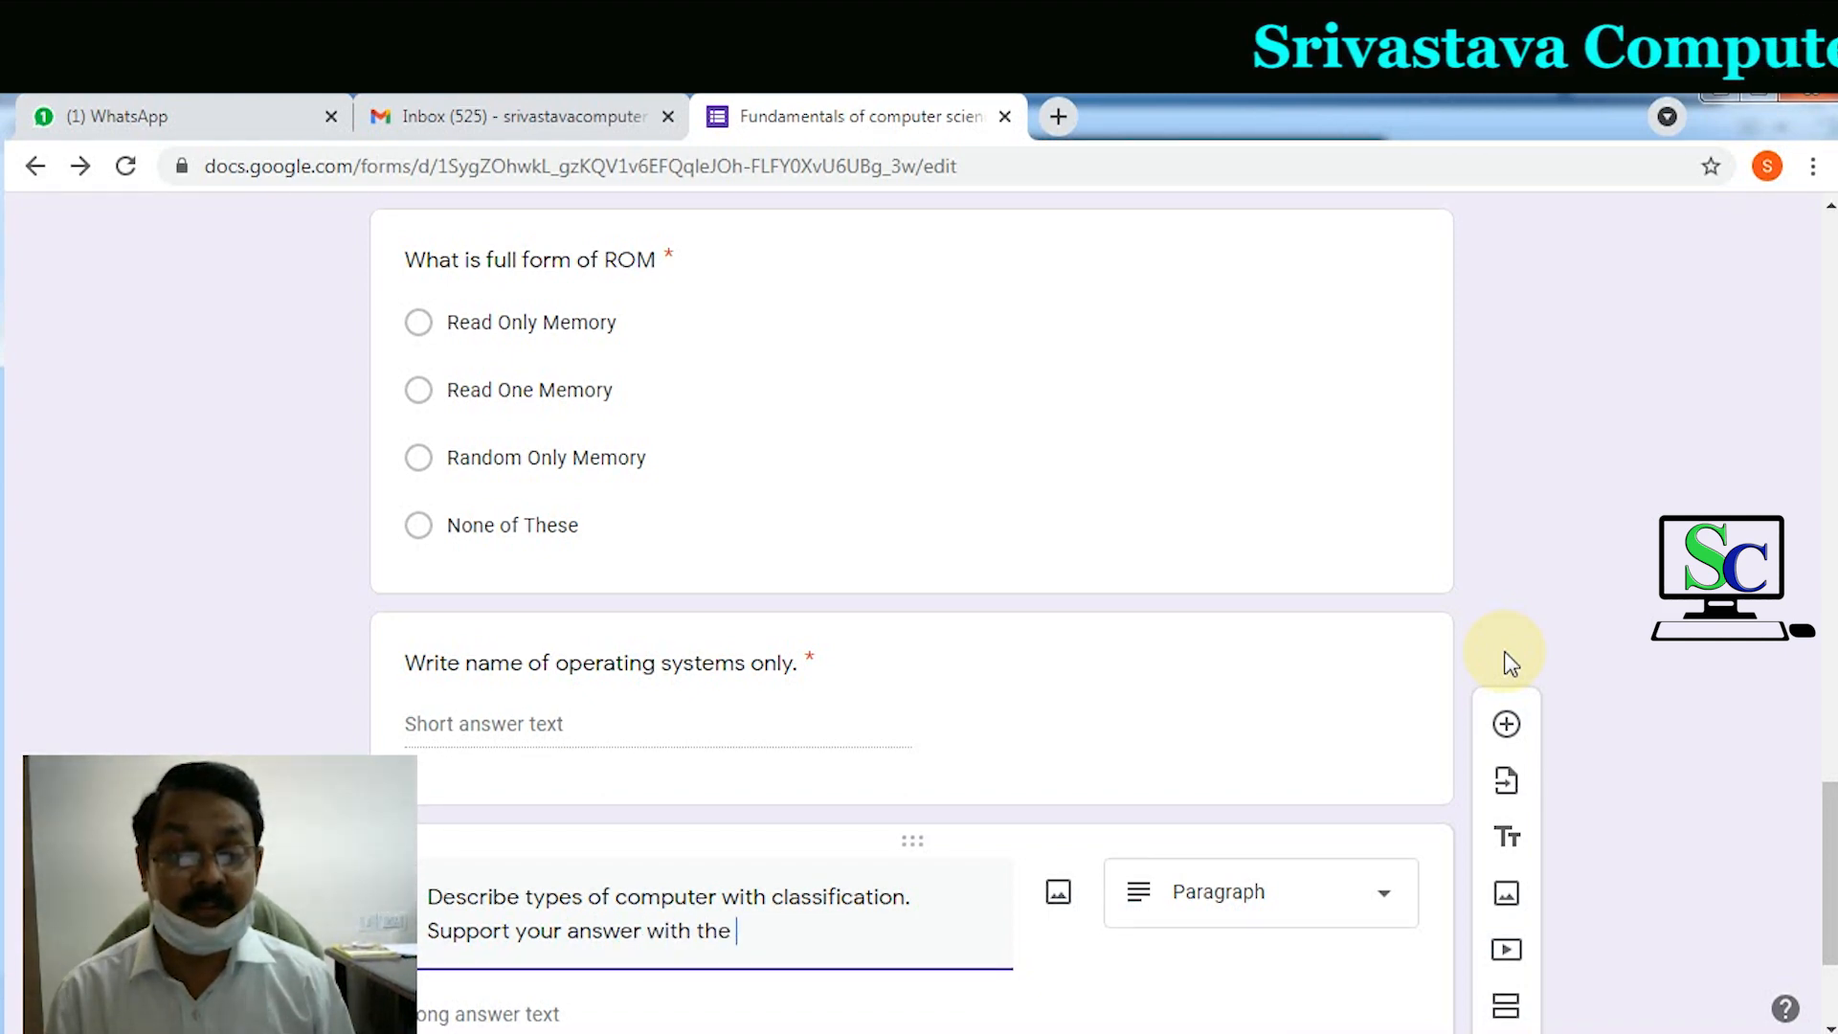
{"action": "type", "text": "help of "}
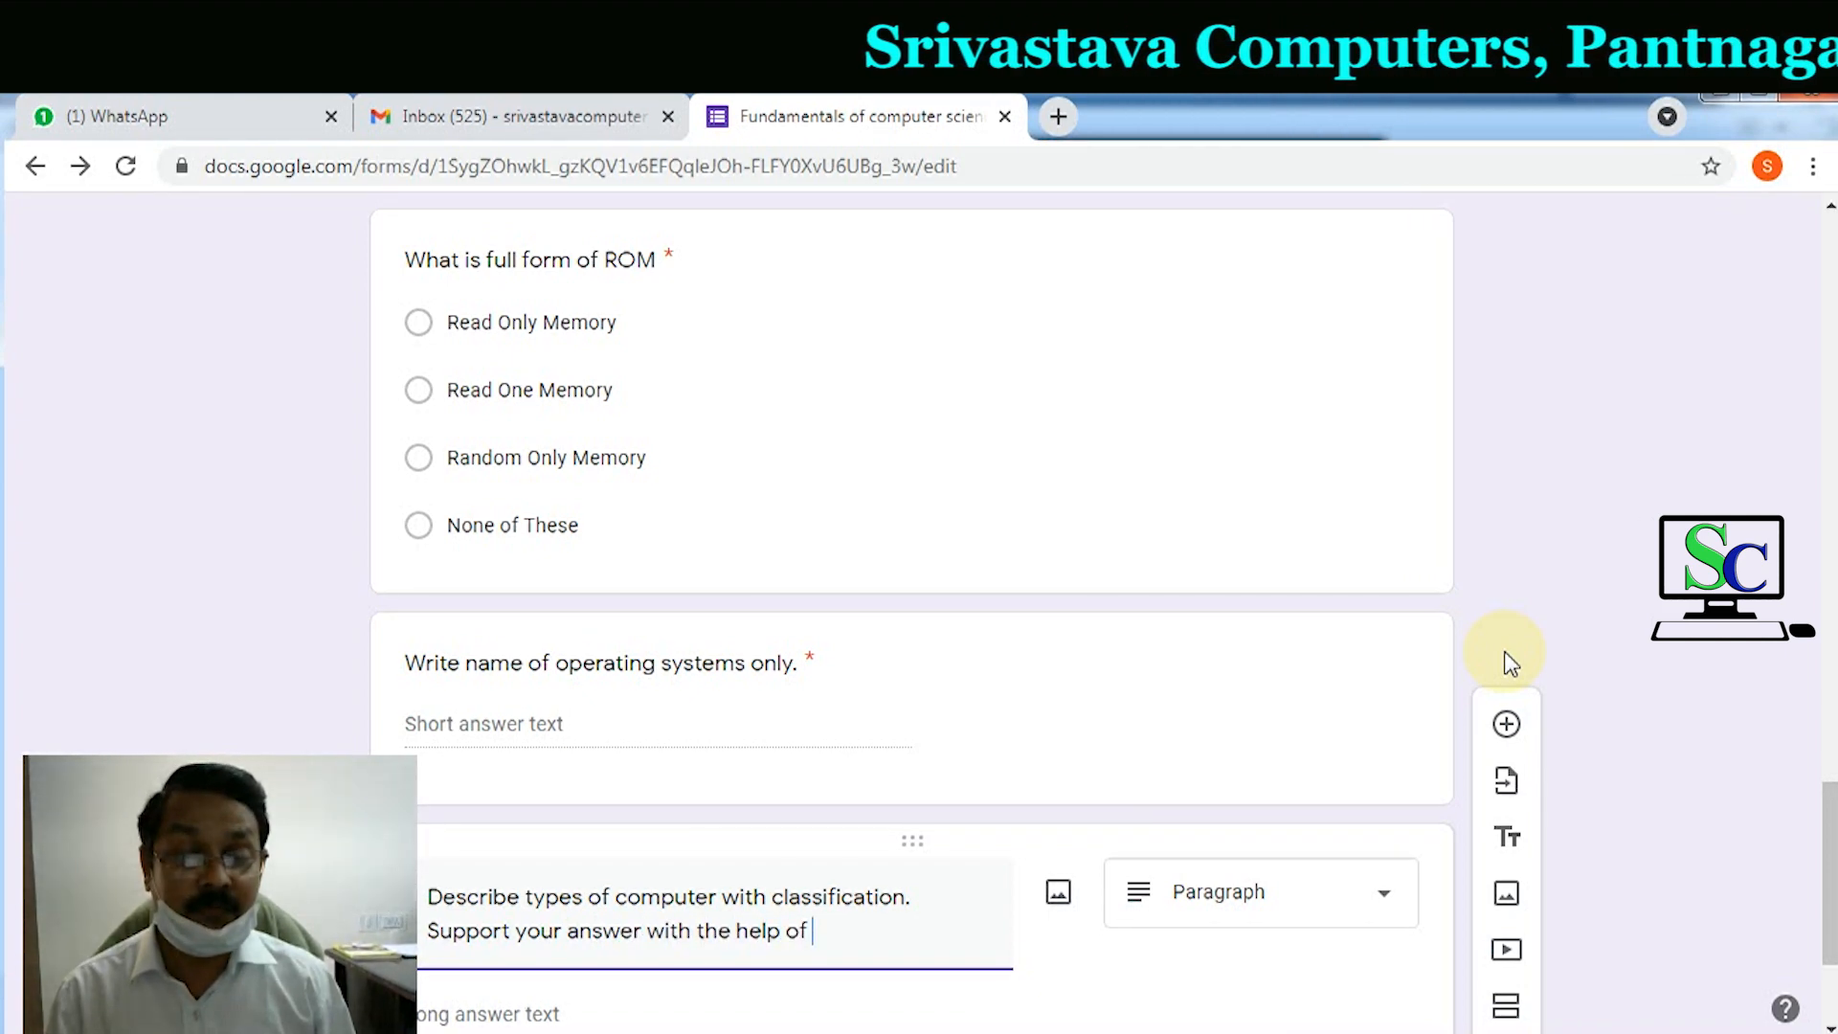
{"action": "type", "text": "diagrams."}
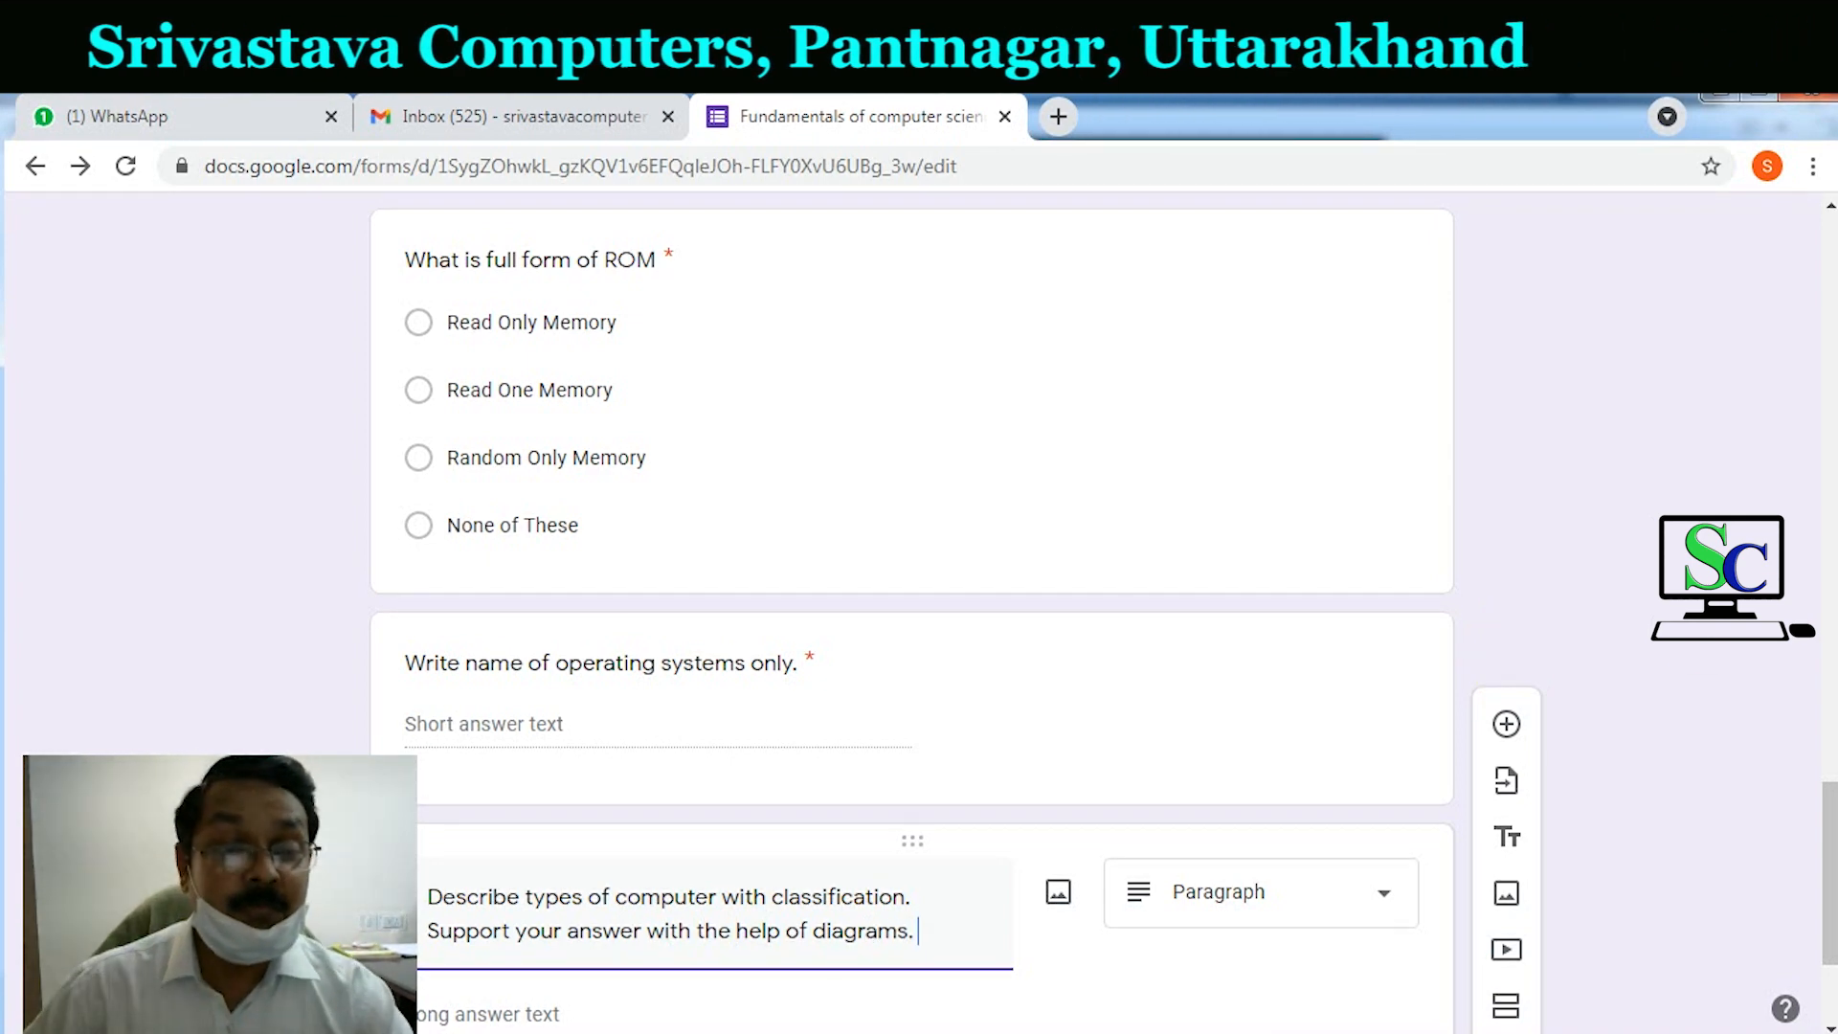
{"action": "left_click", "coordinate": [1668, 649]}
{"action": "scroll", "coordinate": [1649, 602], "scroll_direction": "down", "scroll_amount": 1}
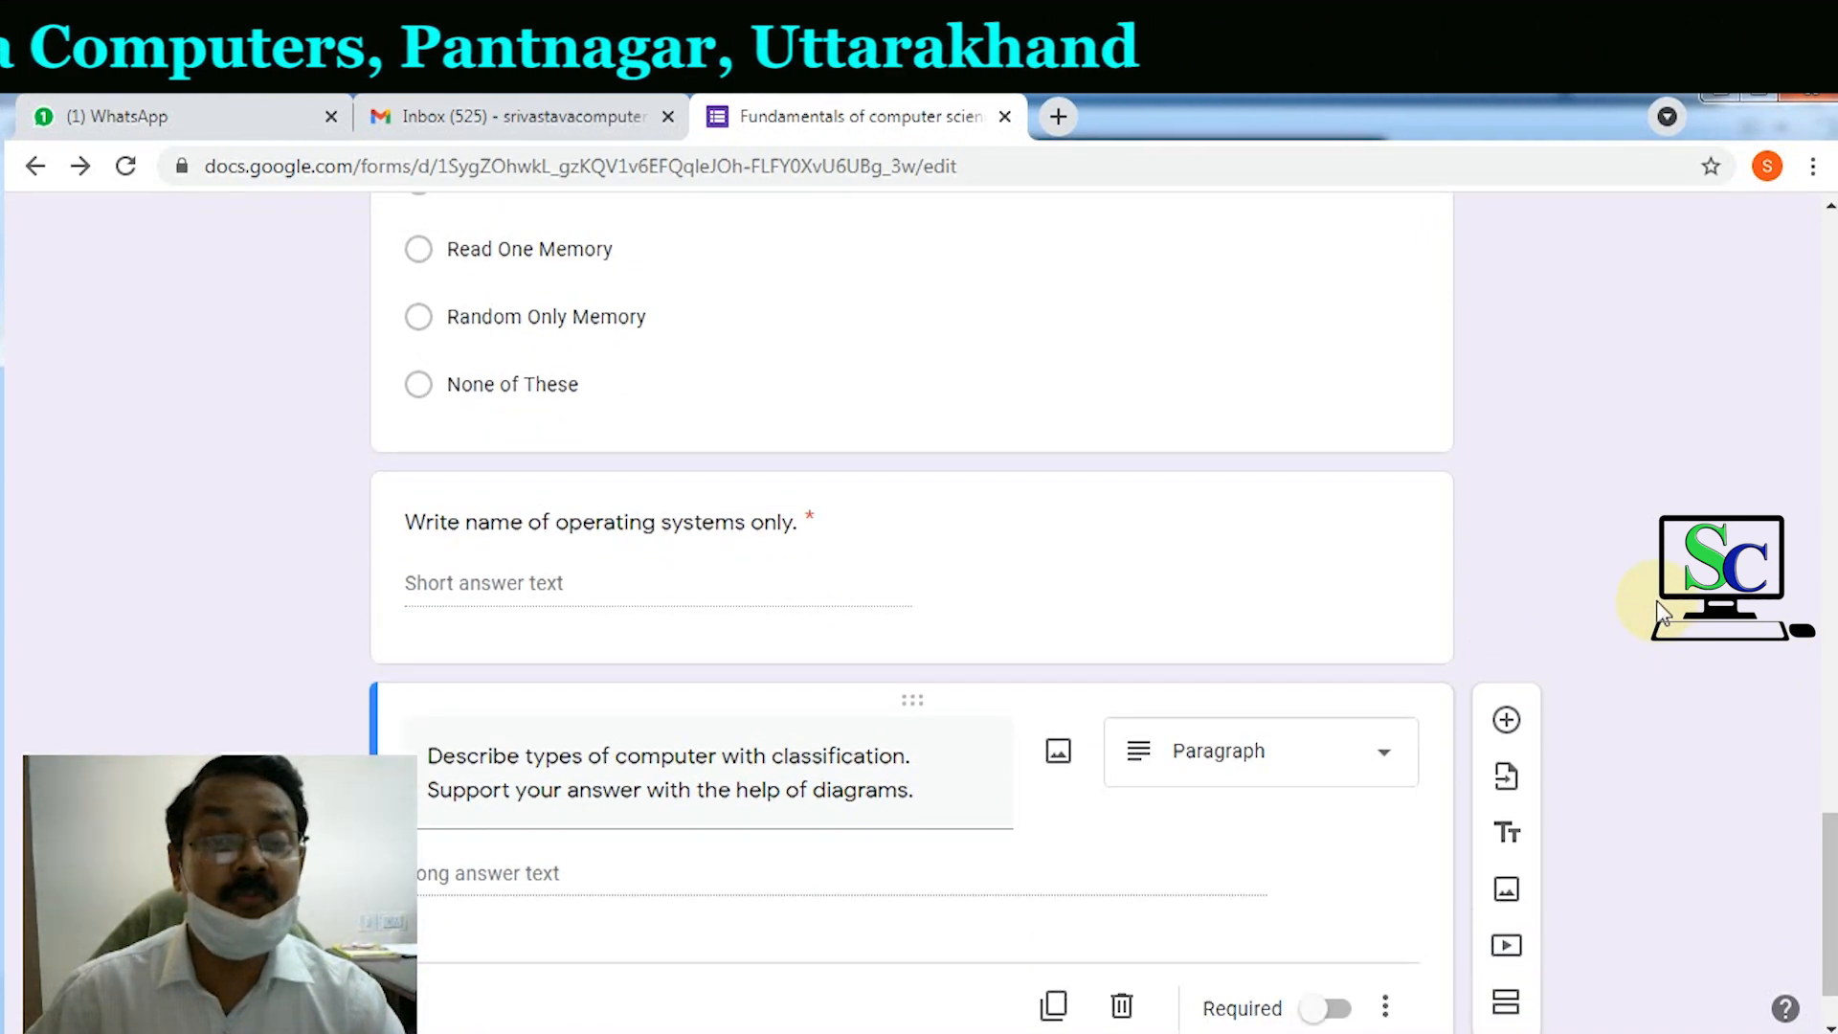
{"action": "scroll", "coordinate": [1661, 612], "scroll_direction": "down", "scroll_amount": 1}
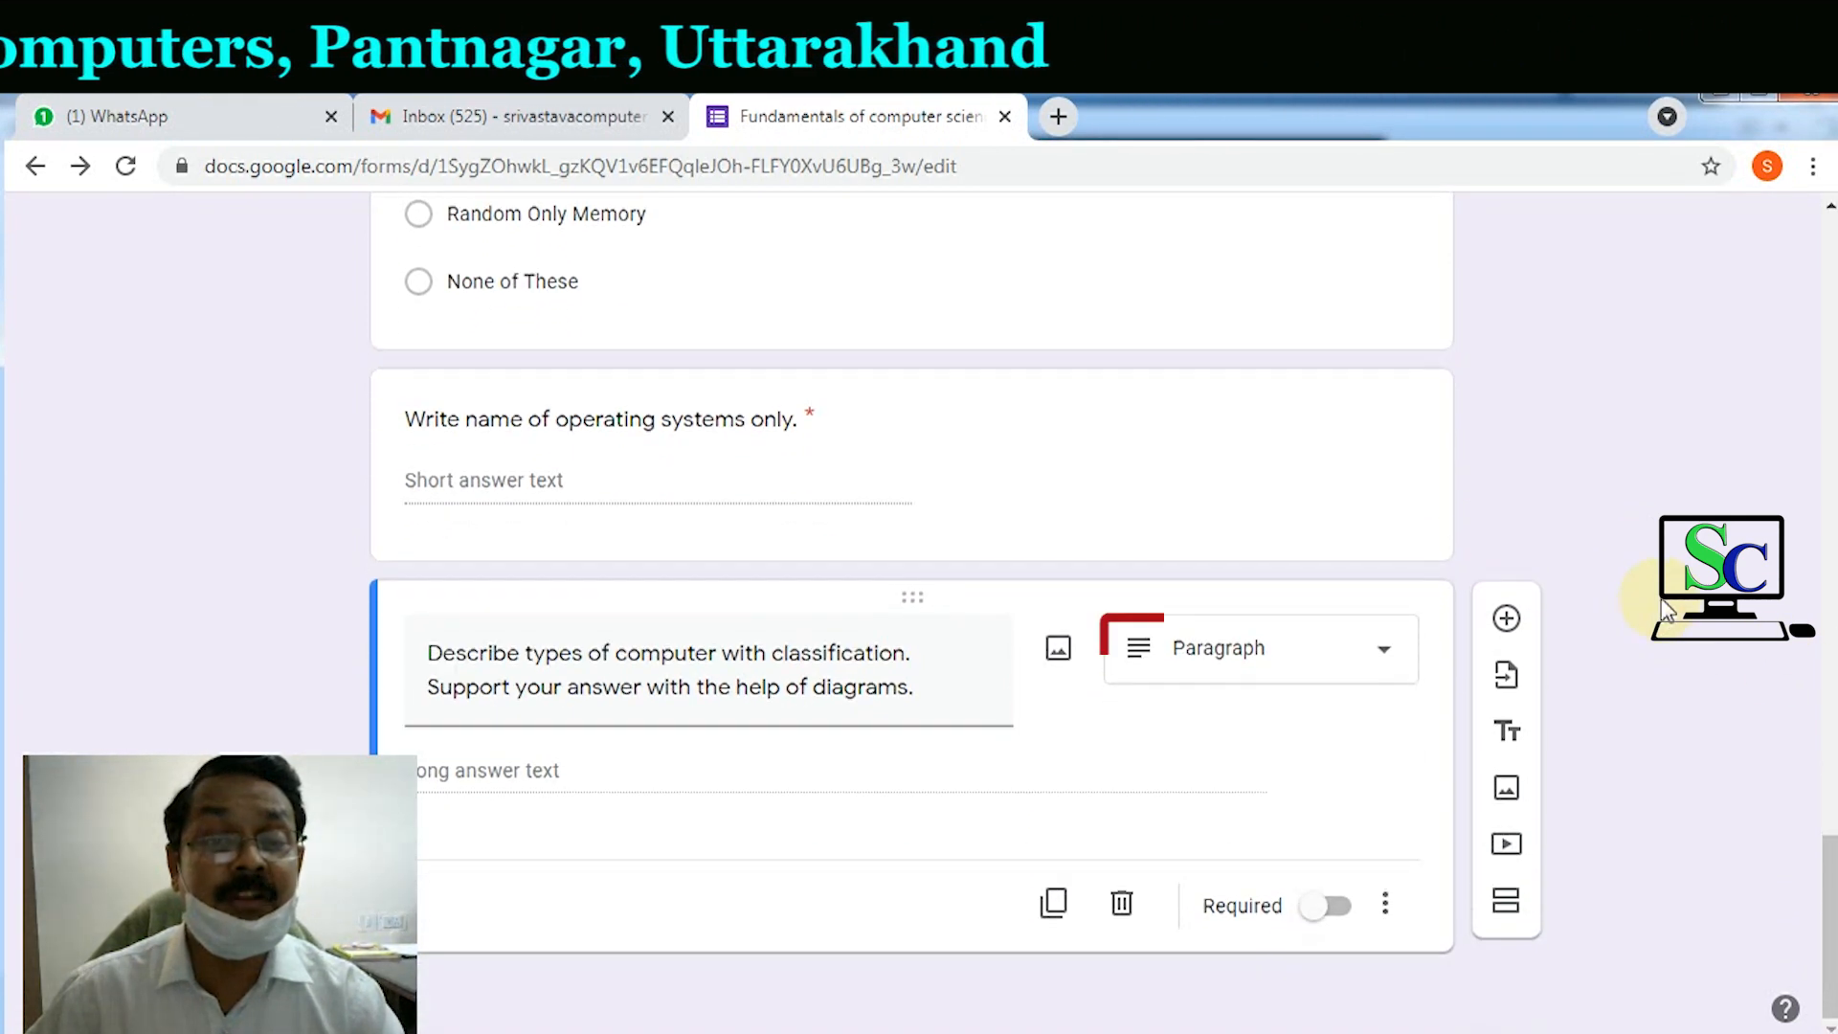
{"action": "left_click", "coordinate": [1343, 662]}
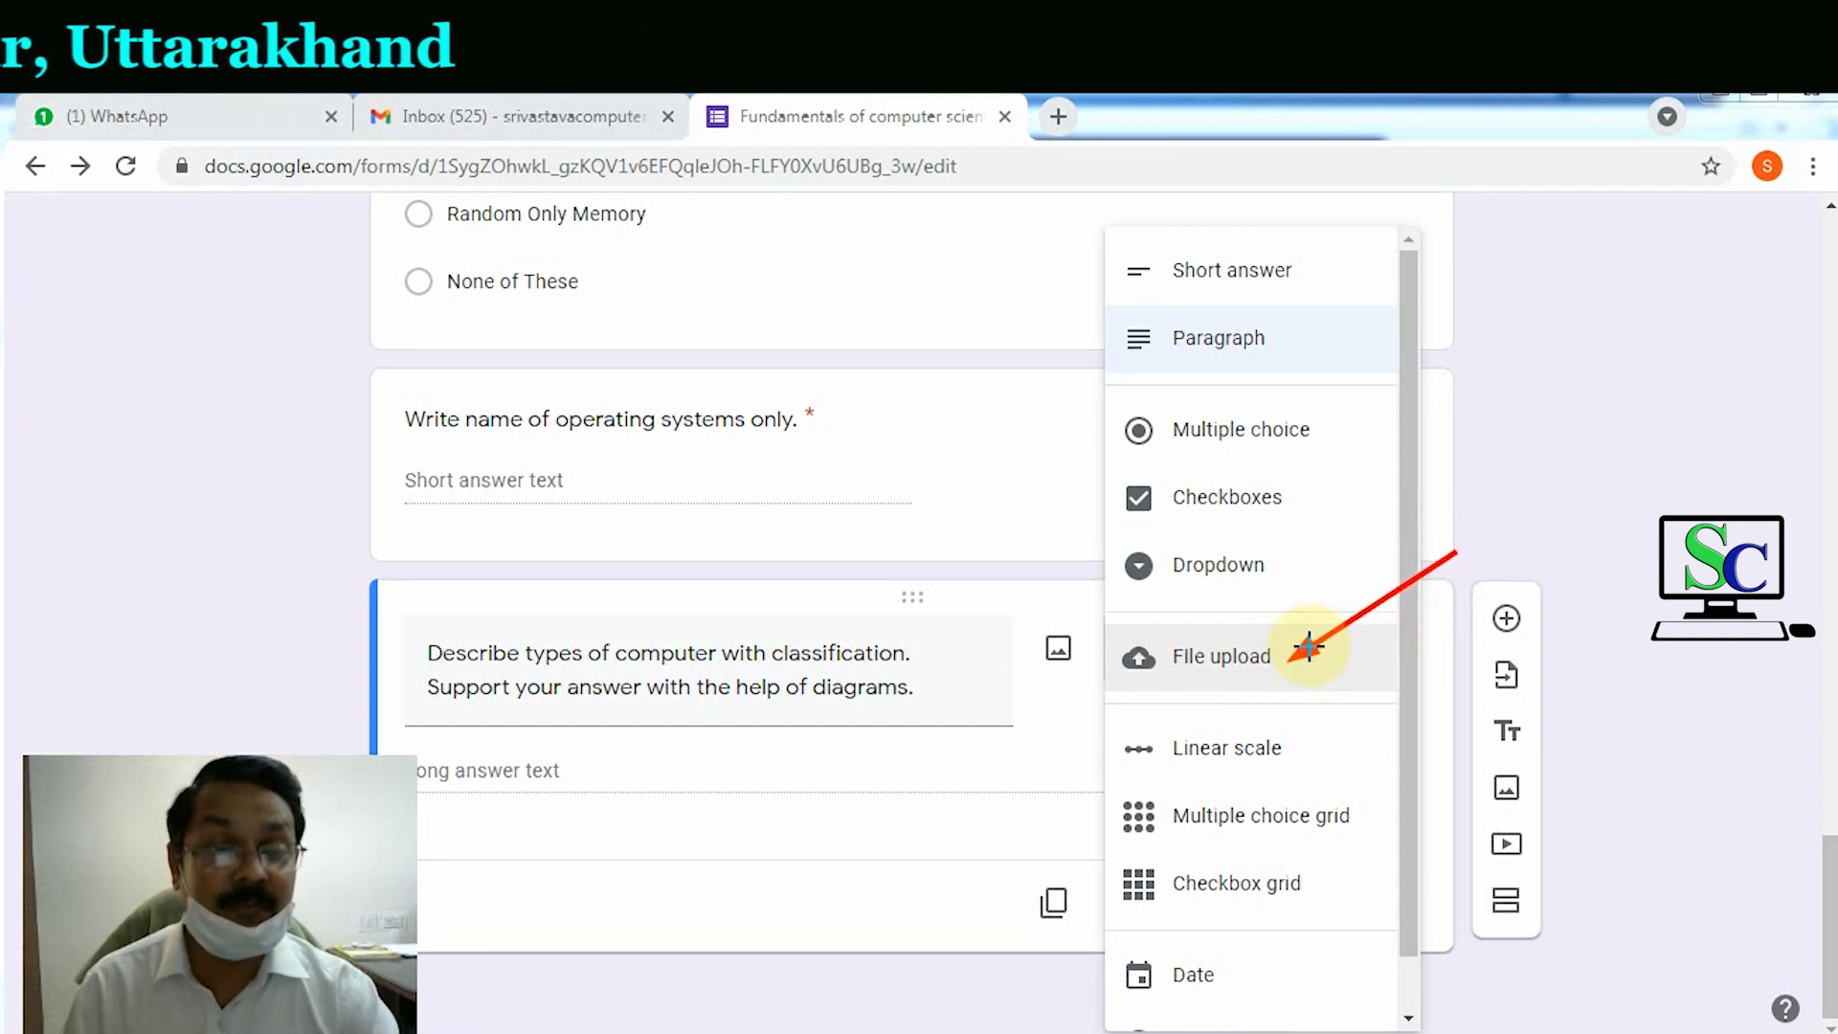
Step: Make the diagrams question a required File upload allowing only PDF and Image, up to 5 files
{"action": "left_click", "coordinate": [1162, 665]}
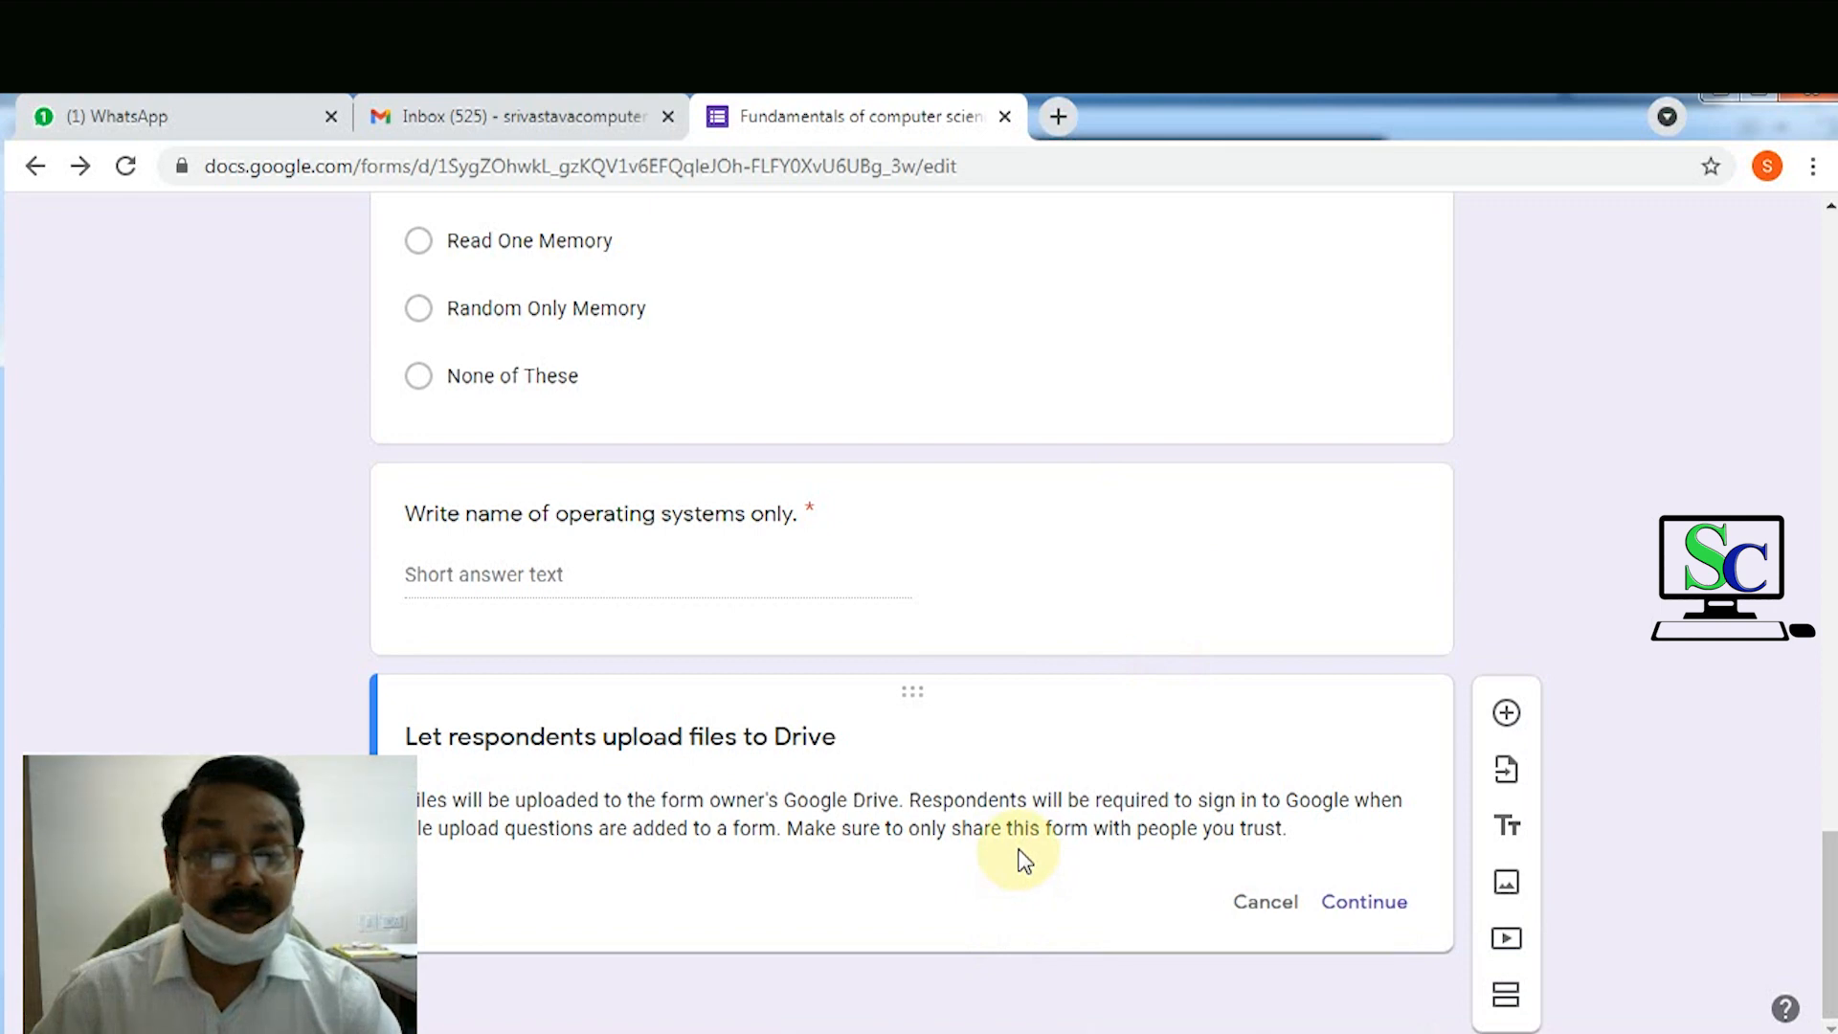
{"action": "left_click", "coordinate": [1357, 904]}
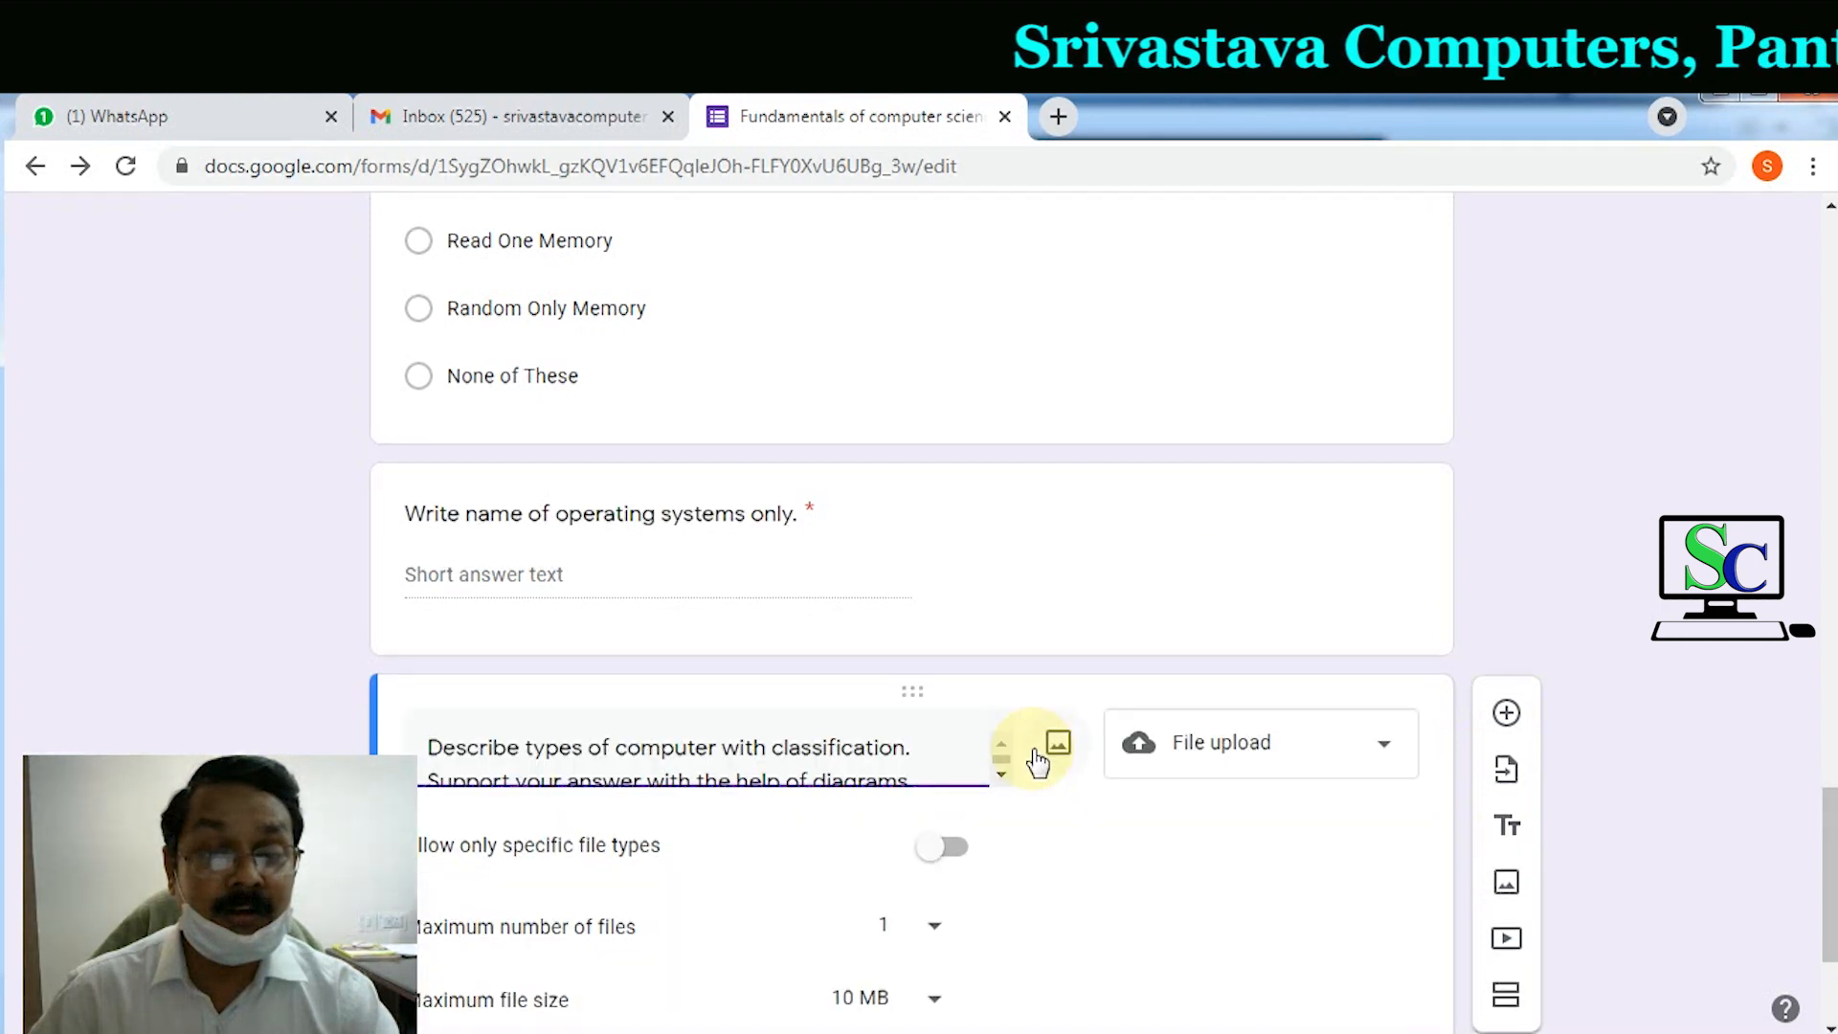
{"action": "scroll", "coordinate": [1034, 759], "scroll_direction": "down", "scroll_amount": 2}
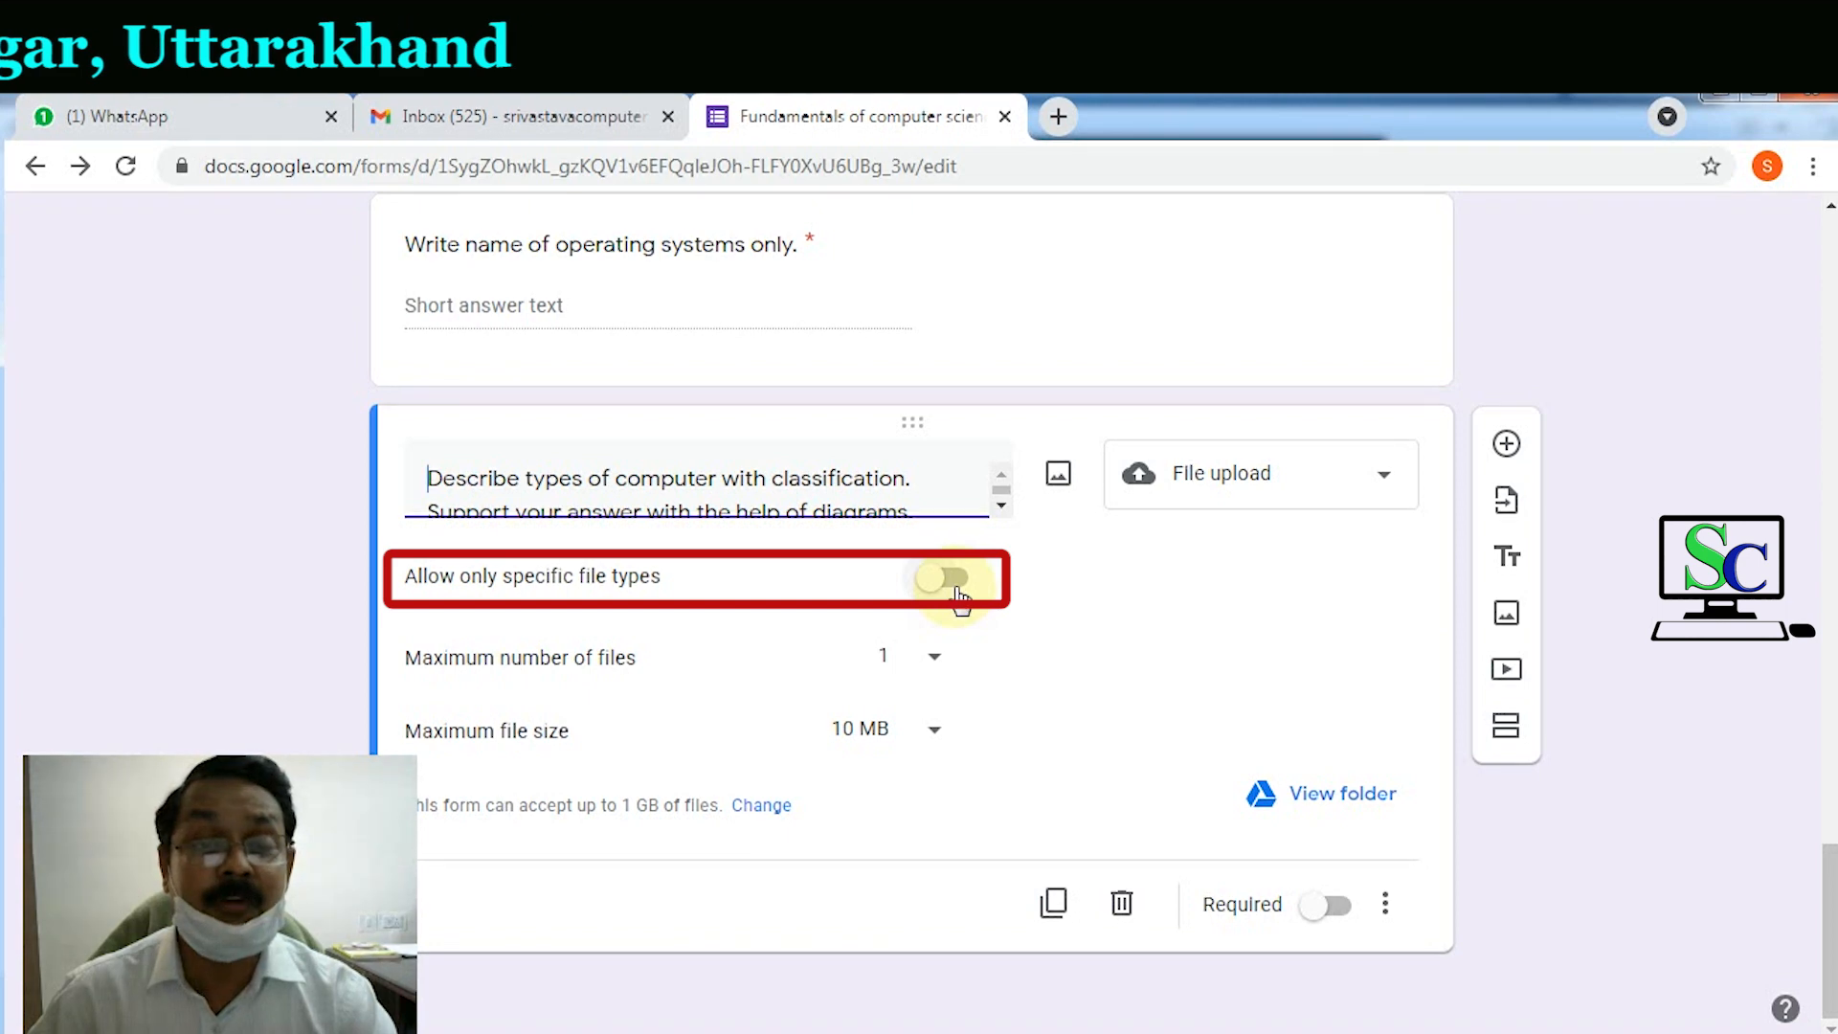
{"action": "left_click", "coordinate": [948, 578]}
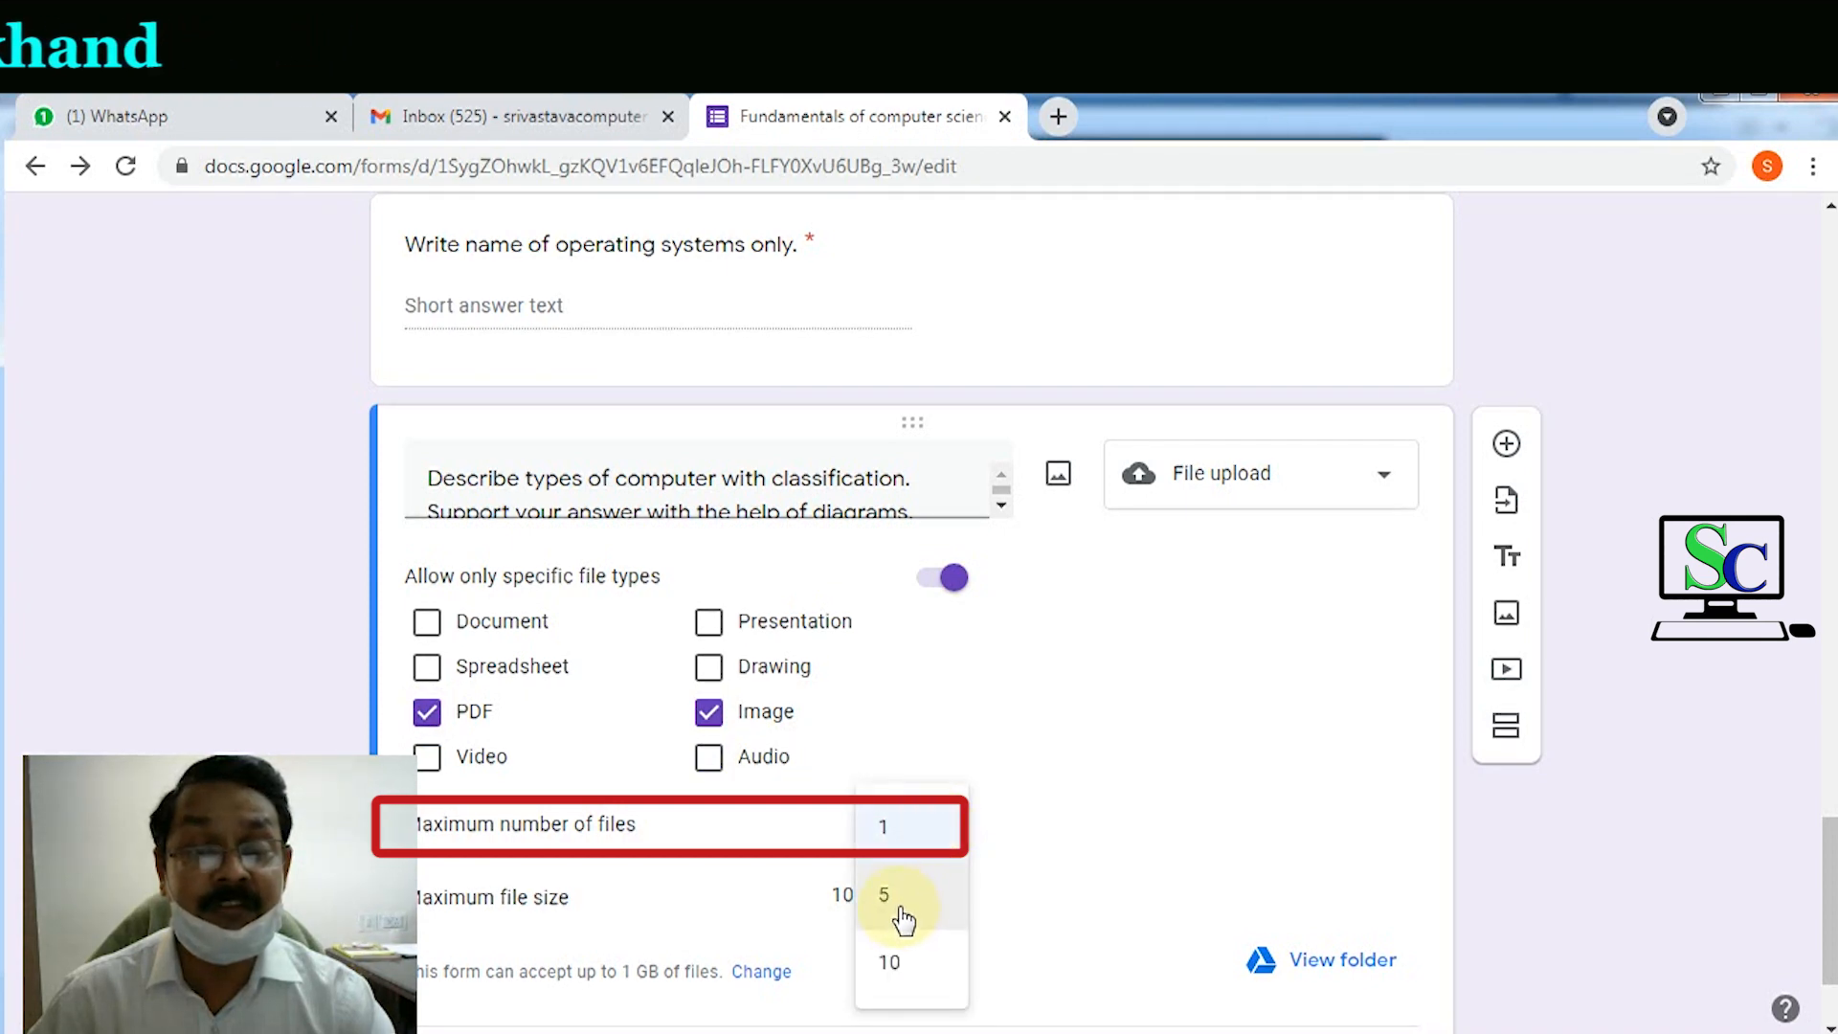
{"action": "left_click", "coordinate": [899, 909]}
{"action": "scroll", "coordinate": [1061, 830], "scroll_direction": "down", "scroll_amount": 1}
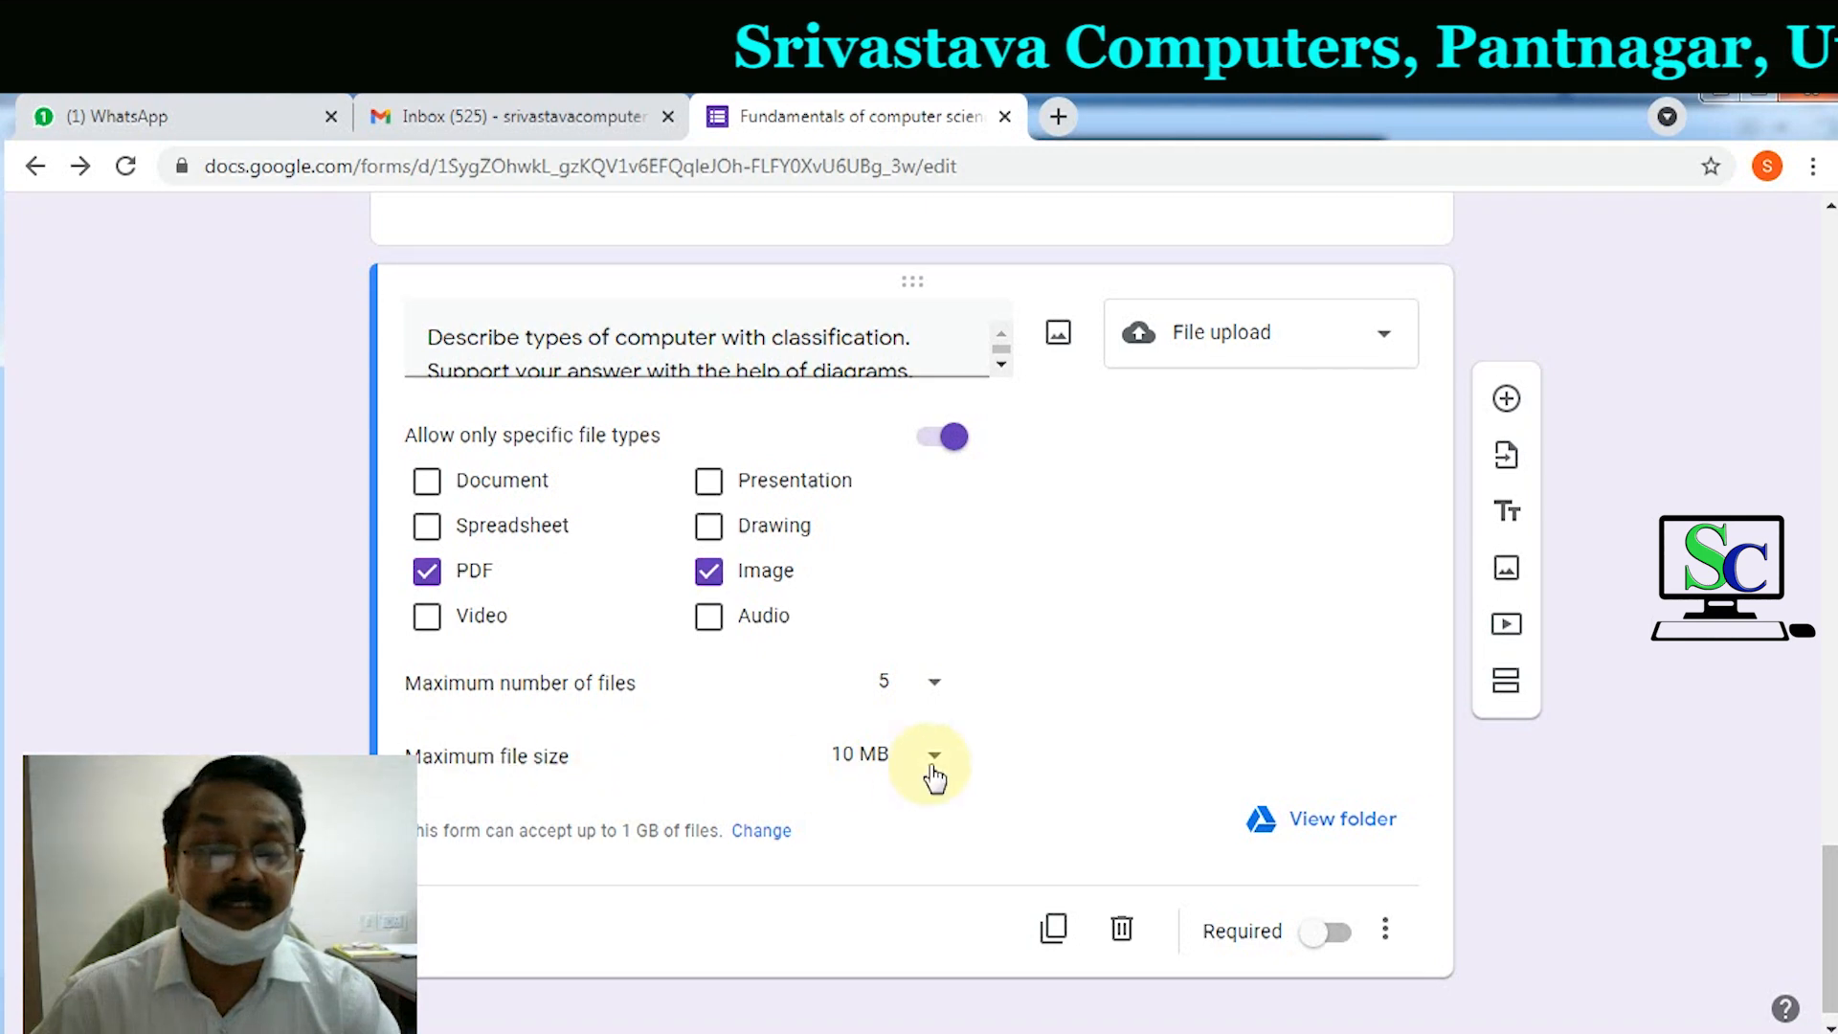
{"action": "left_click", "coordinate": [1336, 933]}
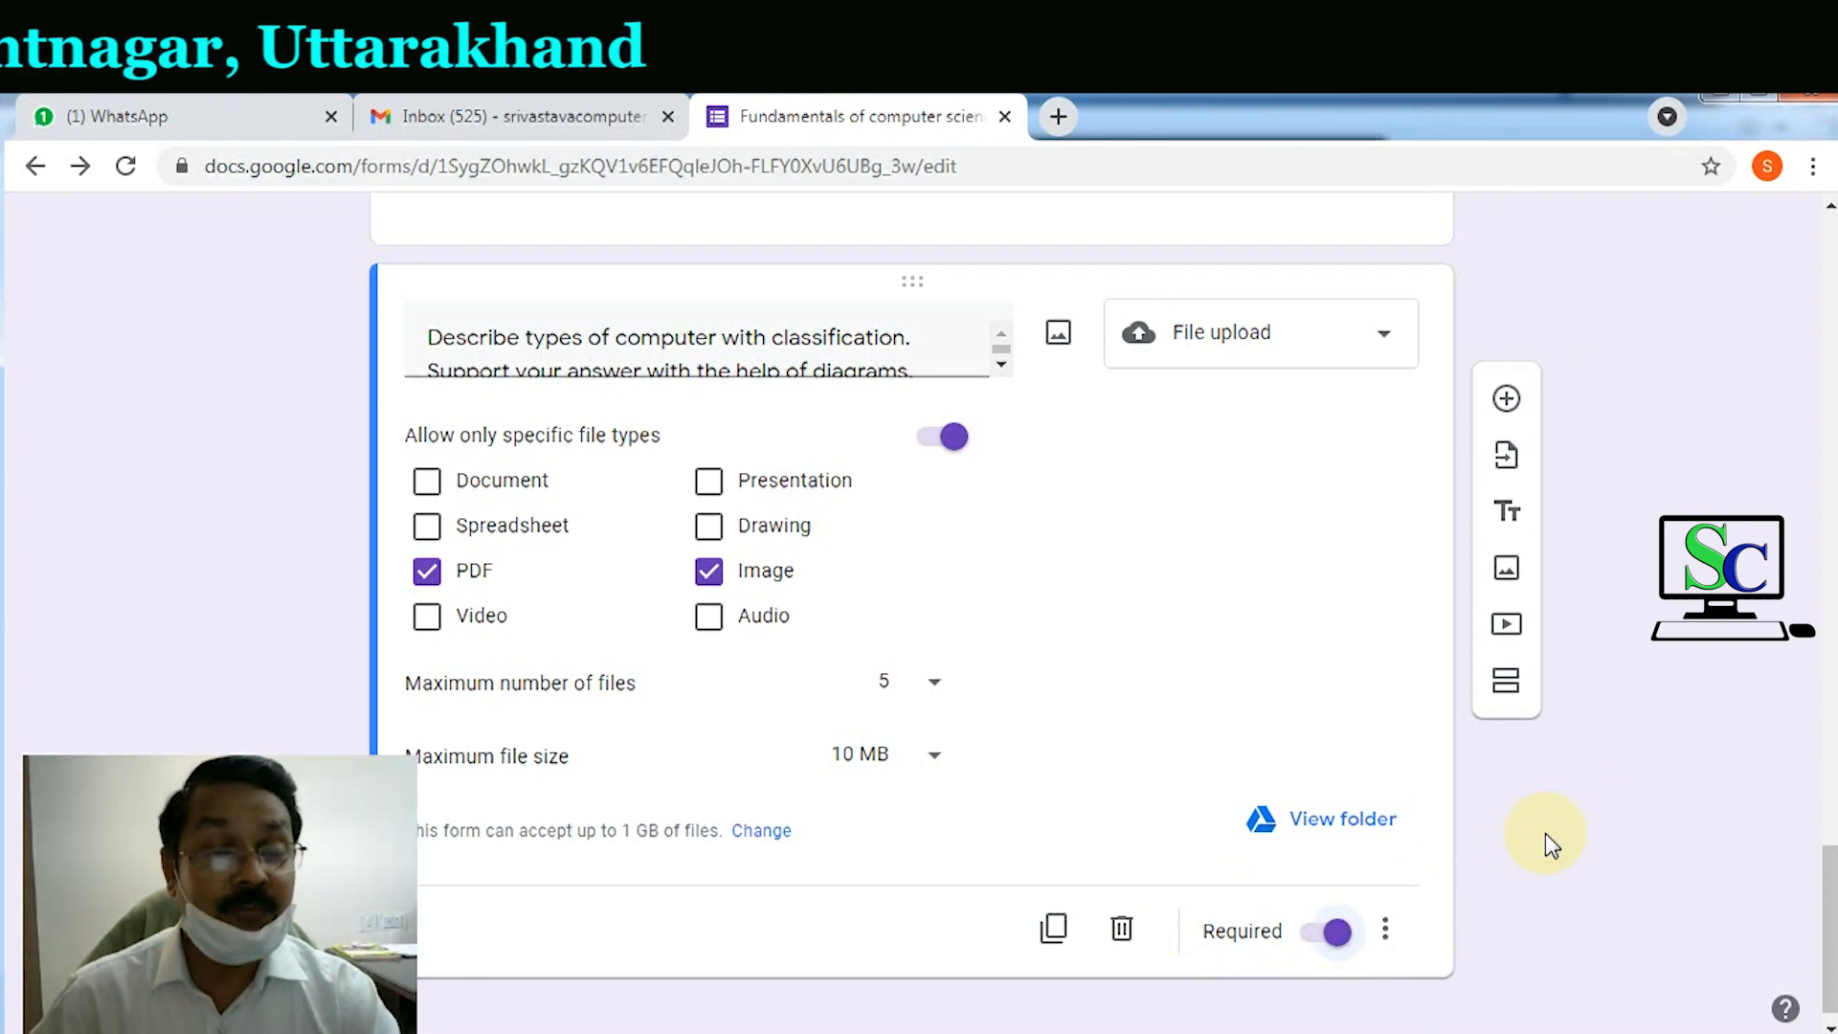
{"action": "scroll", "coordinate": [1545, 833], "scroll_direction": "up", "scroll_amount": 15}
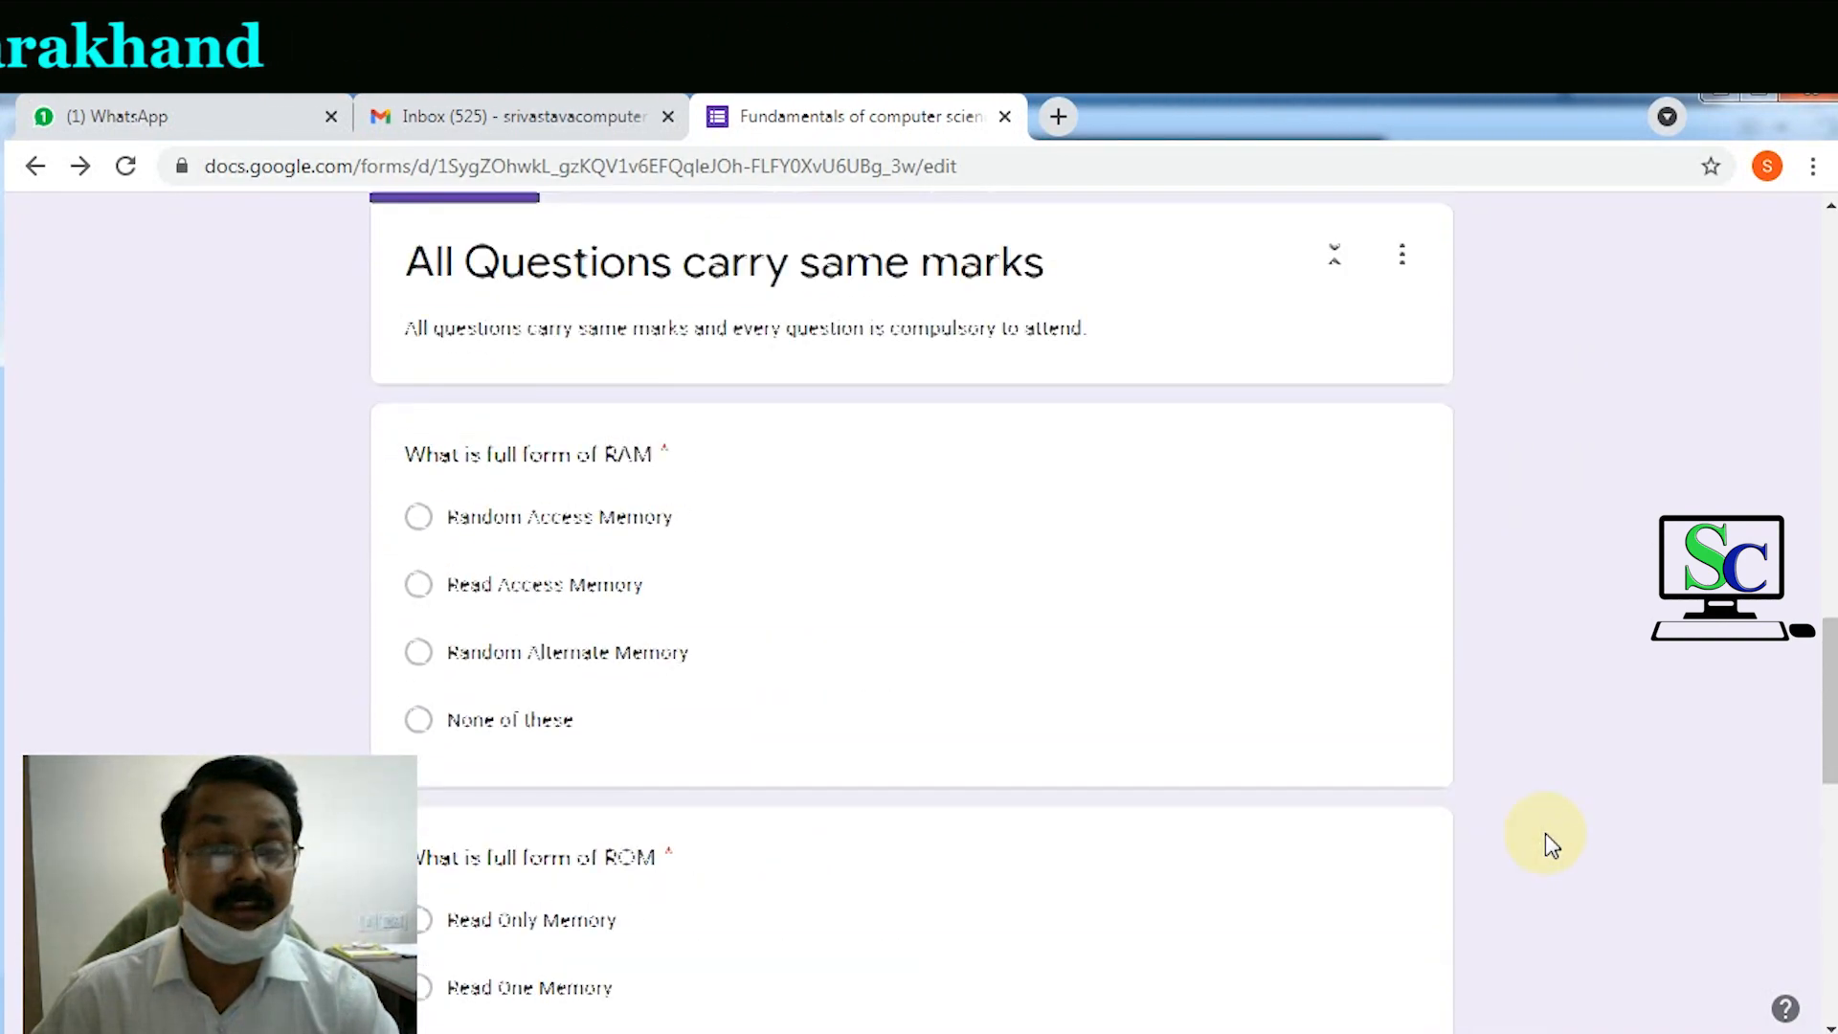
{"action": "scroll", "coordinate": [1545, 833], "scroll_direction": "up", "scroll_amount": 20}
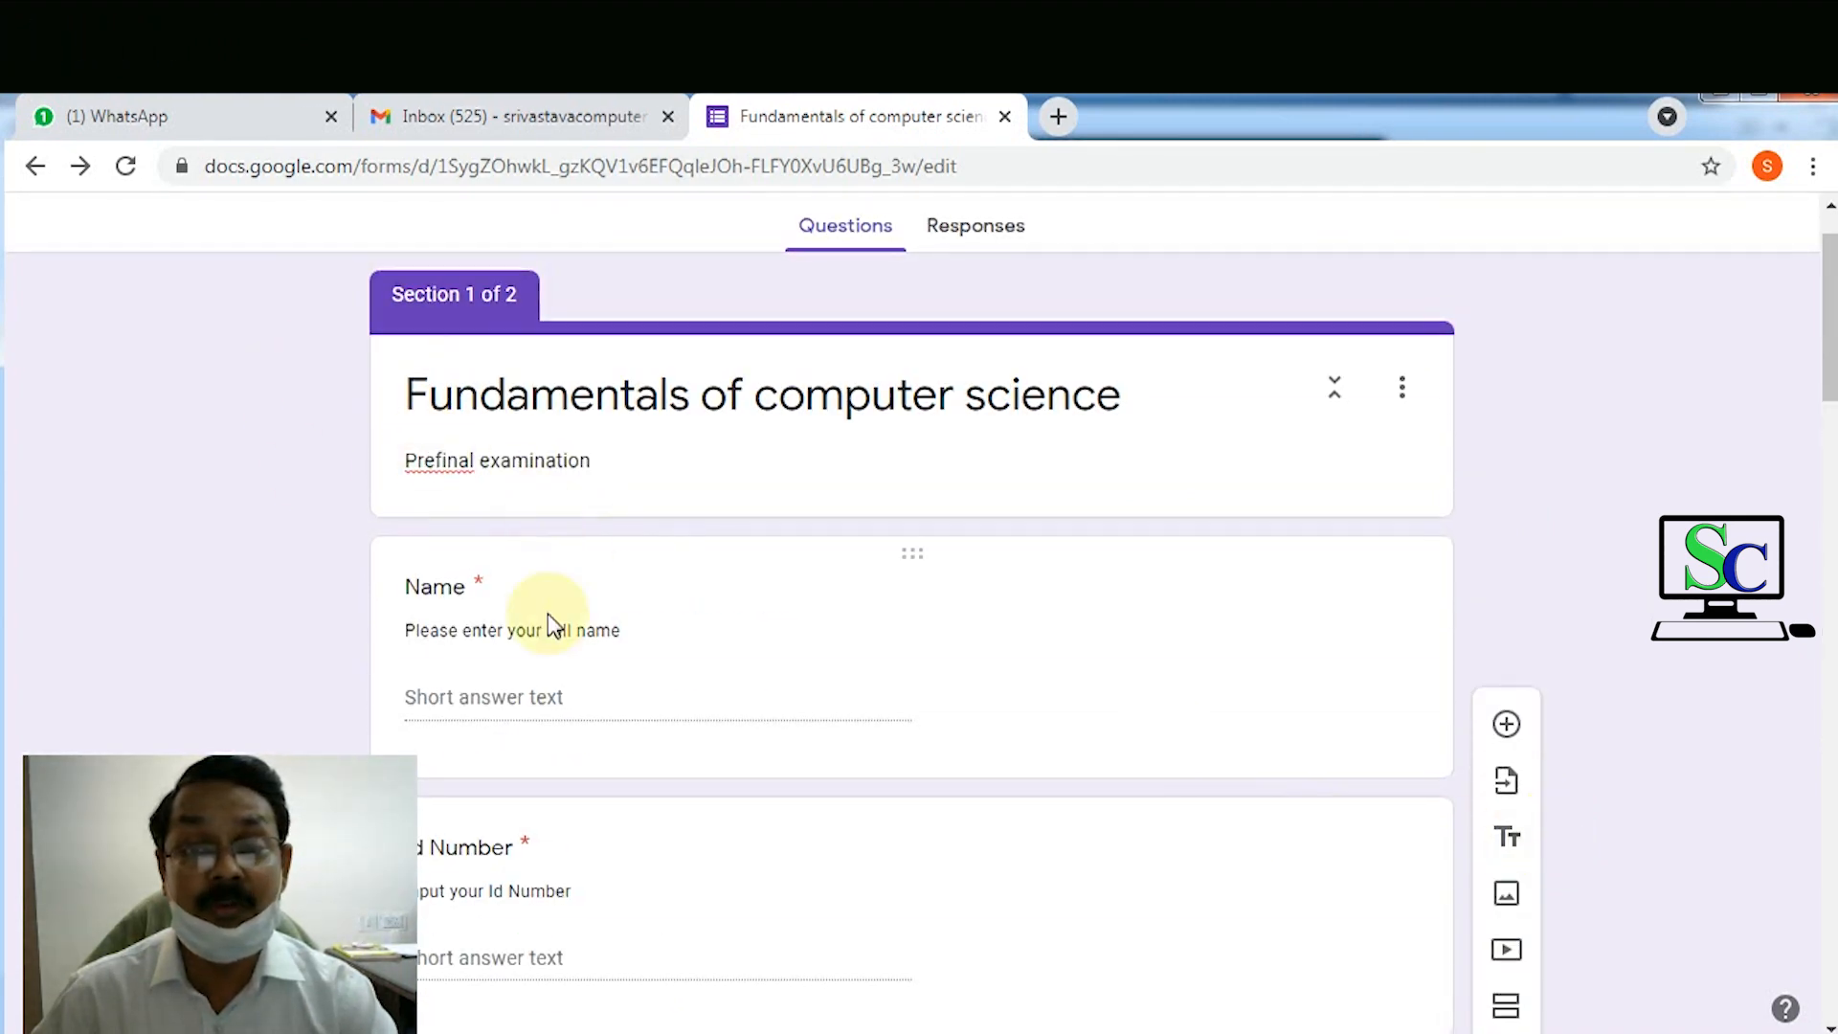
{"action": "scroll", "coordinate": [548, 627], "scroll_direction": "down", "scroll_amount": 10}
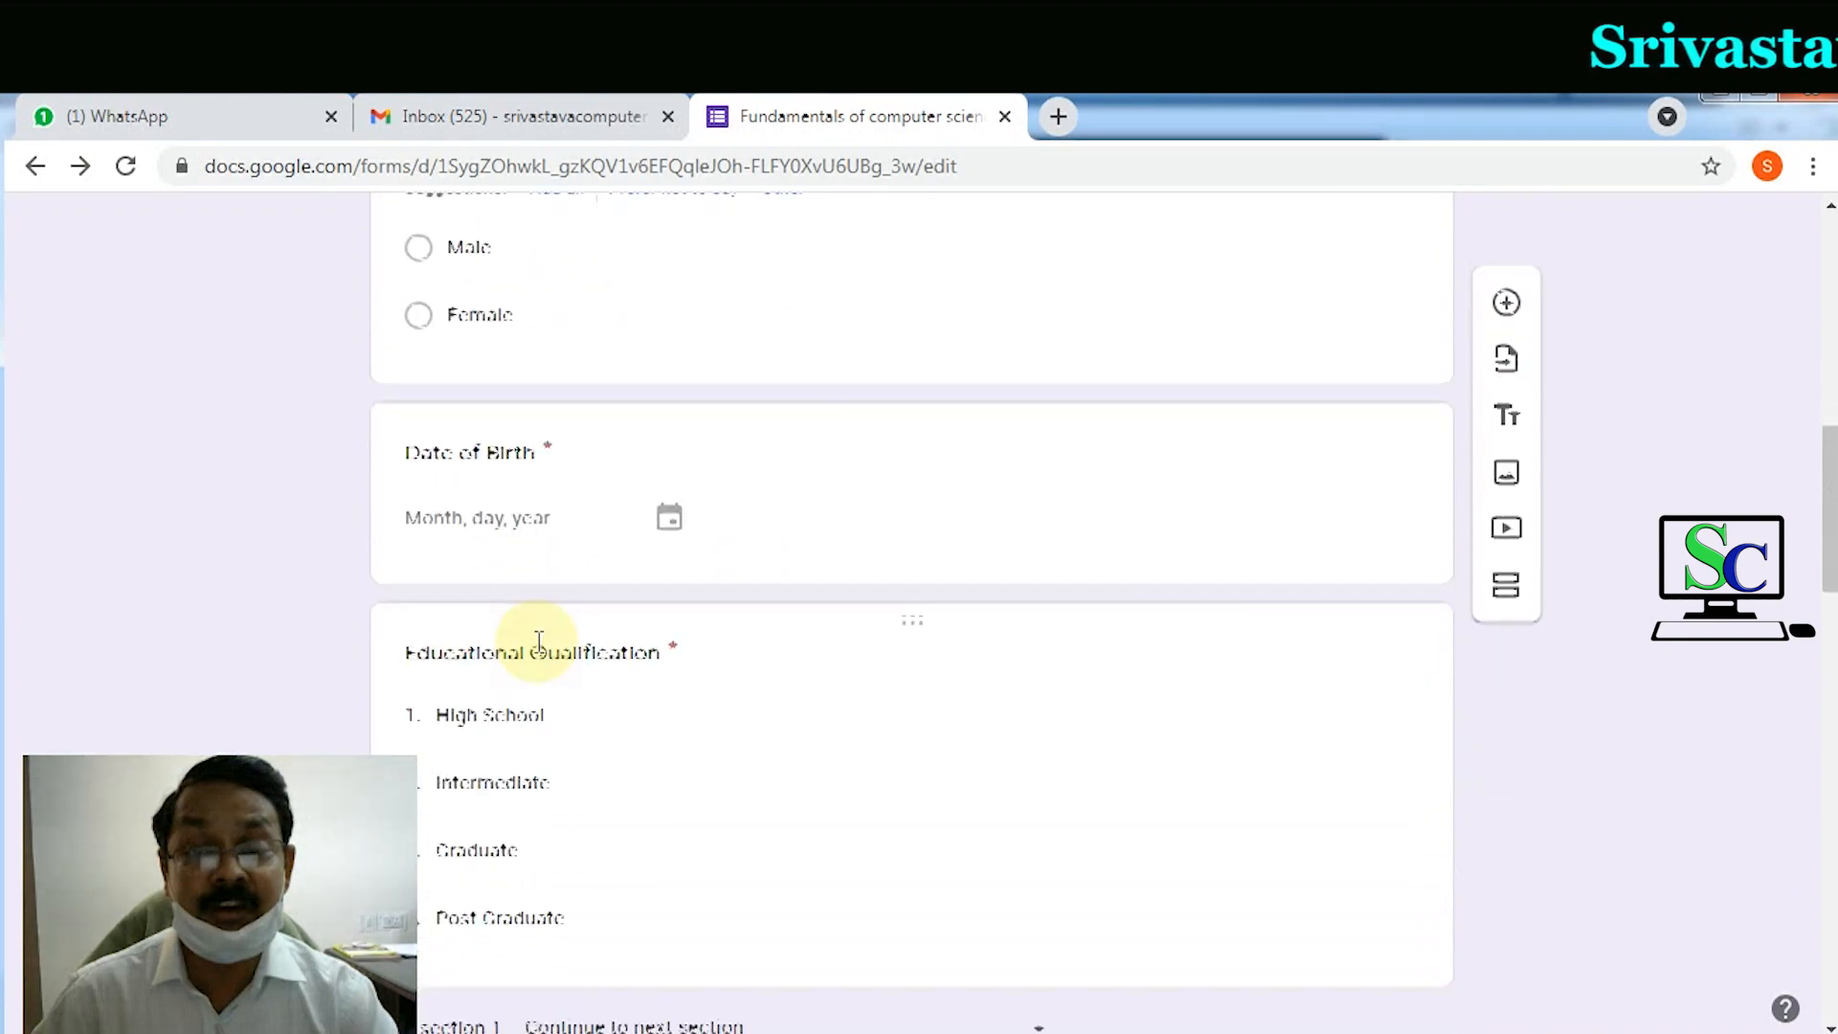
{"action": "scroll", "coordinate": [539, 641], "scroll_direction": "down", "scroll_amount": 8}
{"action": "scroll", "coordinate": [539, 651], "scroll_direction": "down", "scroll_amount": 3}
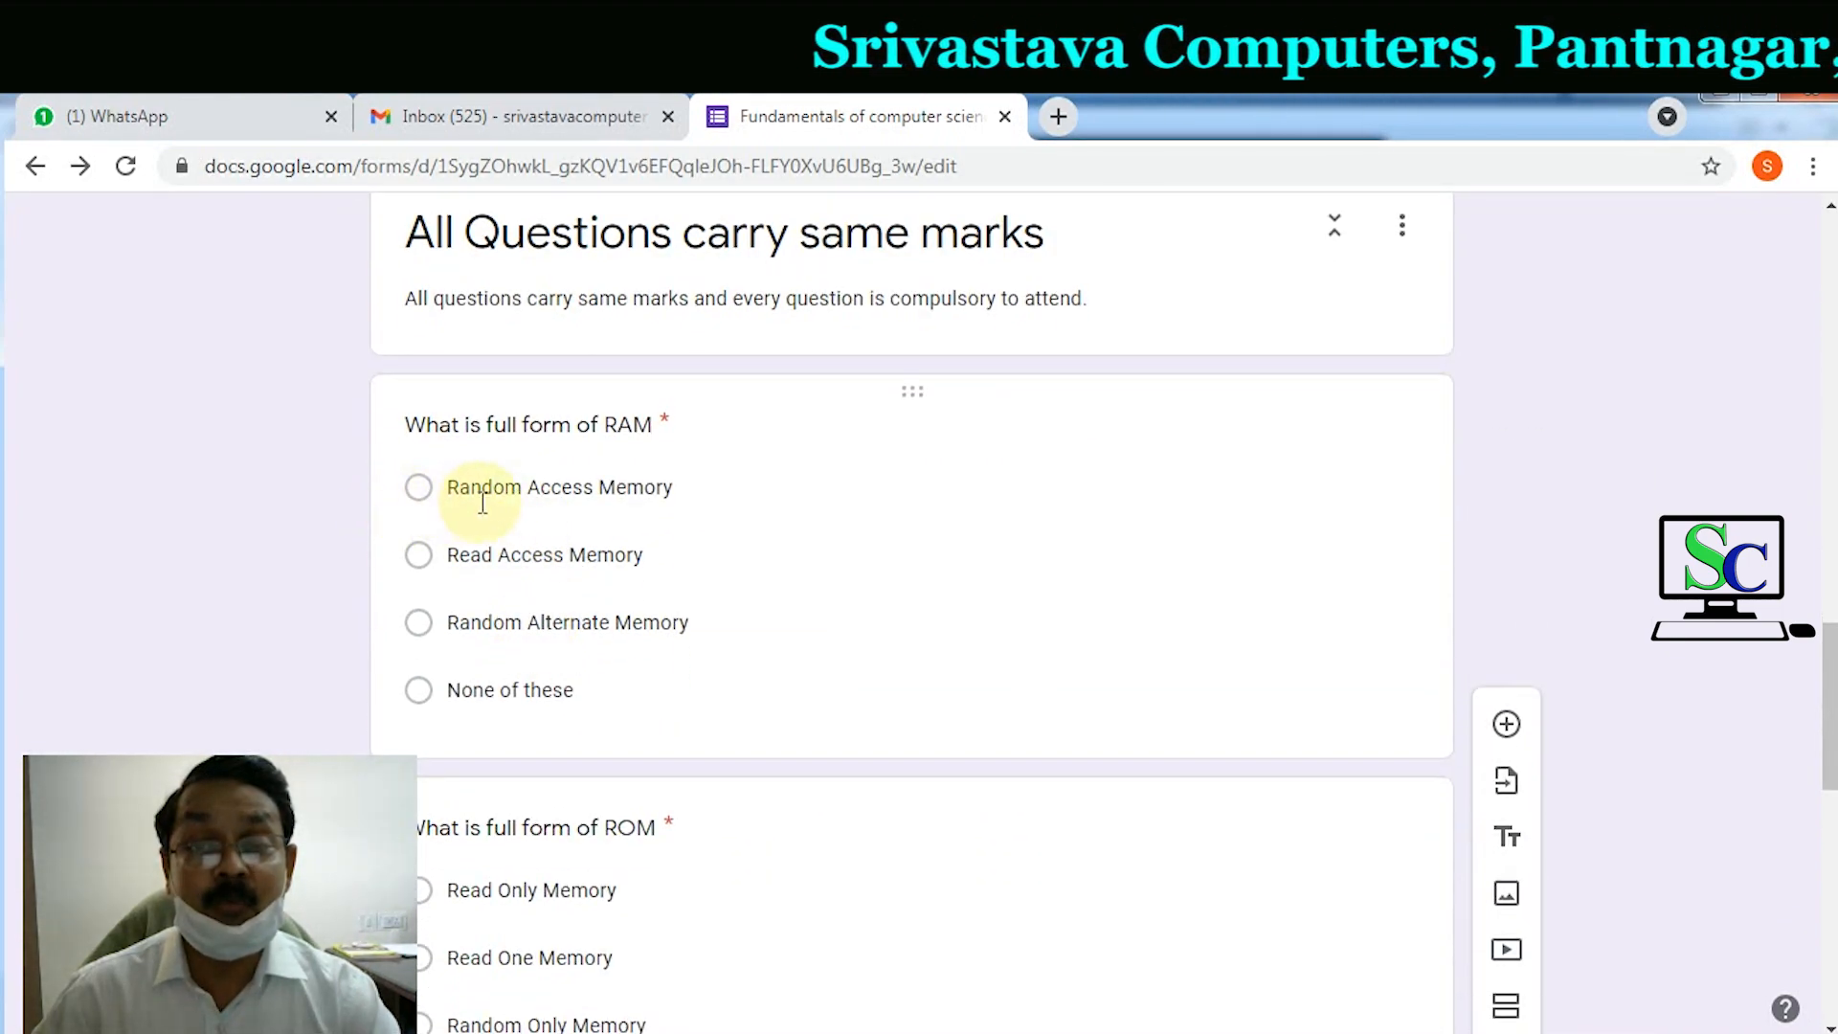
{"action": "scroll", "coordinate": [567, 661], "scroll_direction": "down", "scroll_amount": 6}
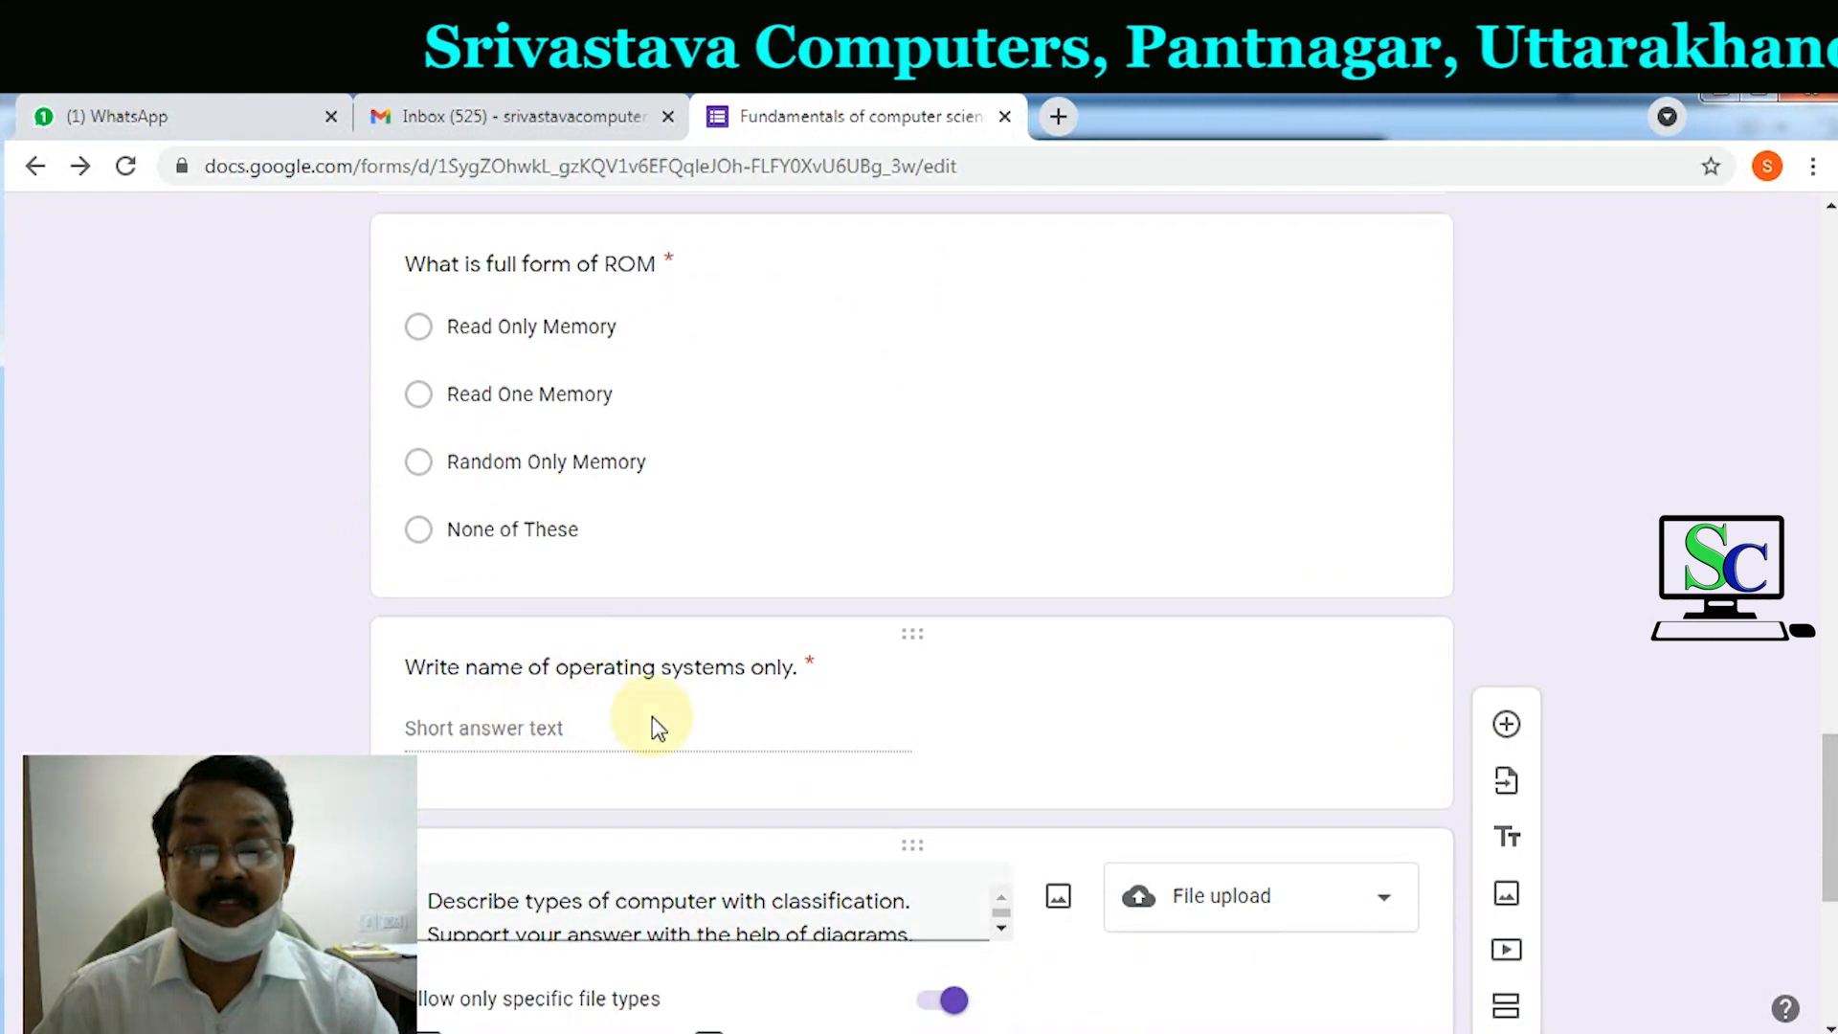
{"action": "scroll", "coordinate": [638, 729], "scroll_direction": "down", "scroll_amount": 3}
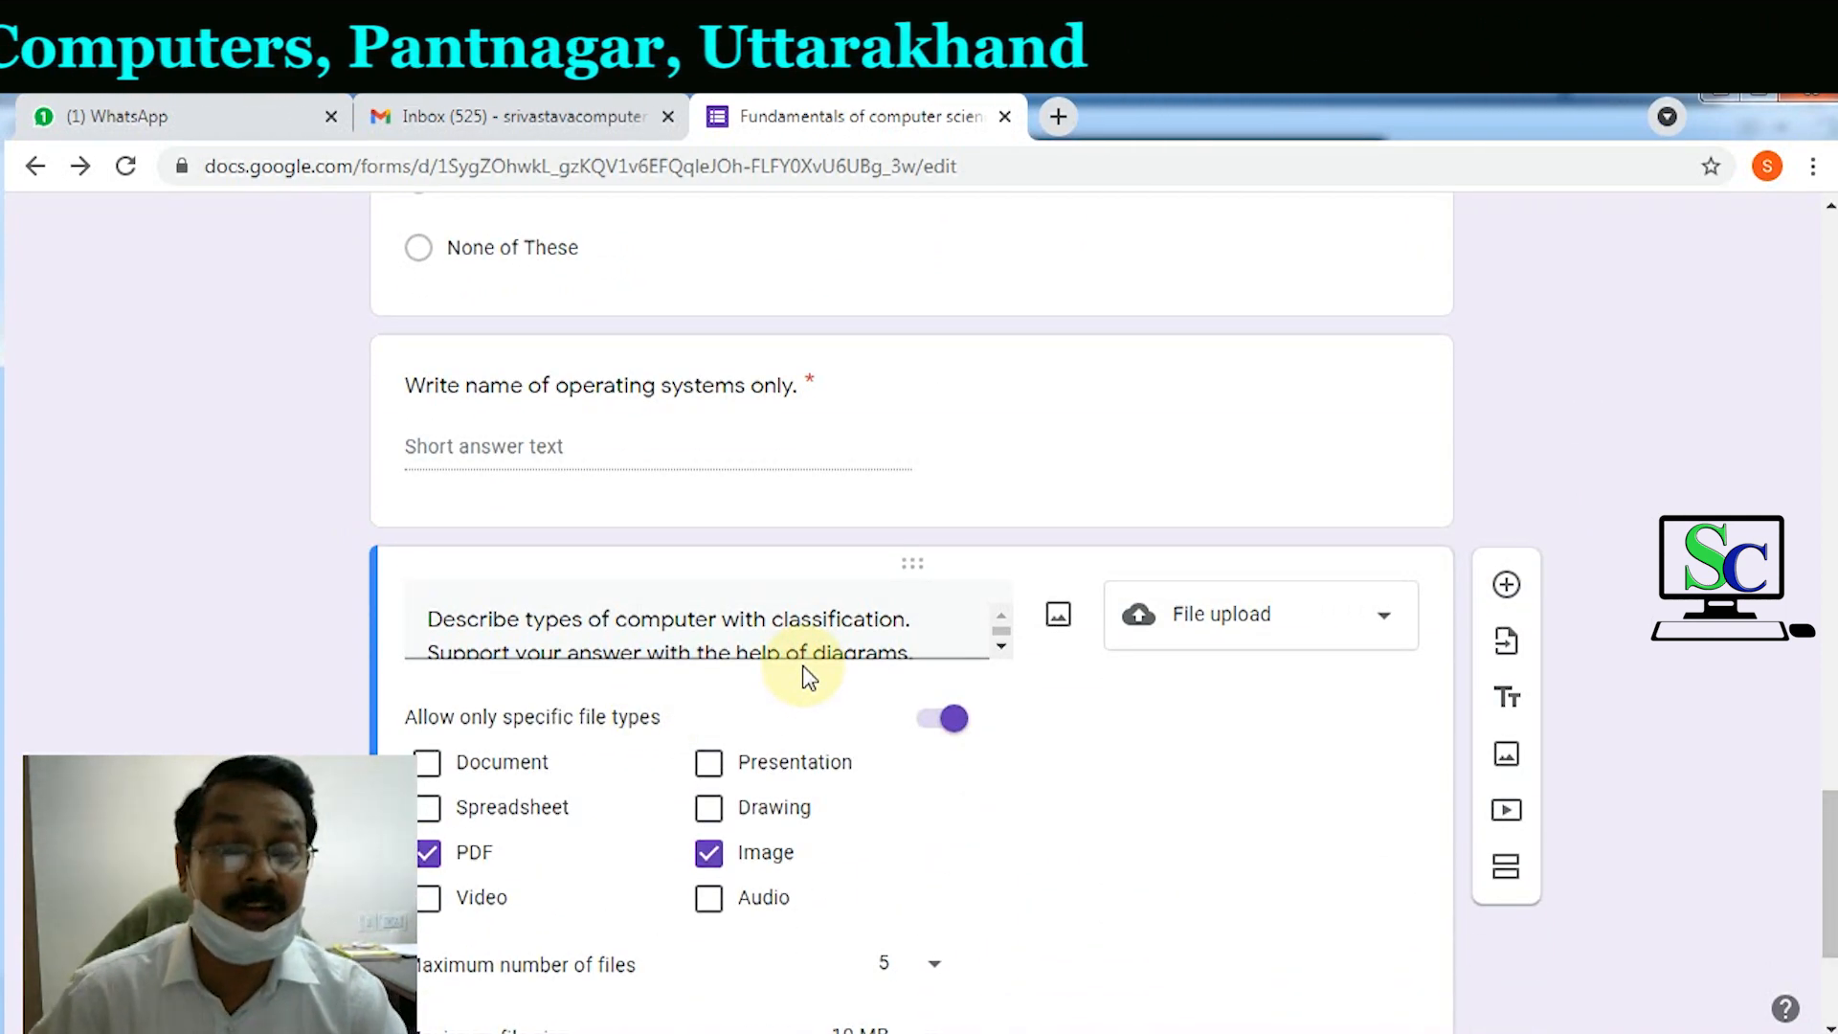
{"action": "scroll", "coordinate": [804, 675], "scroll_direction": "down", "scroll_amount": 3}
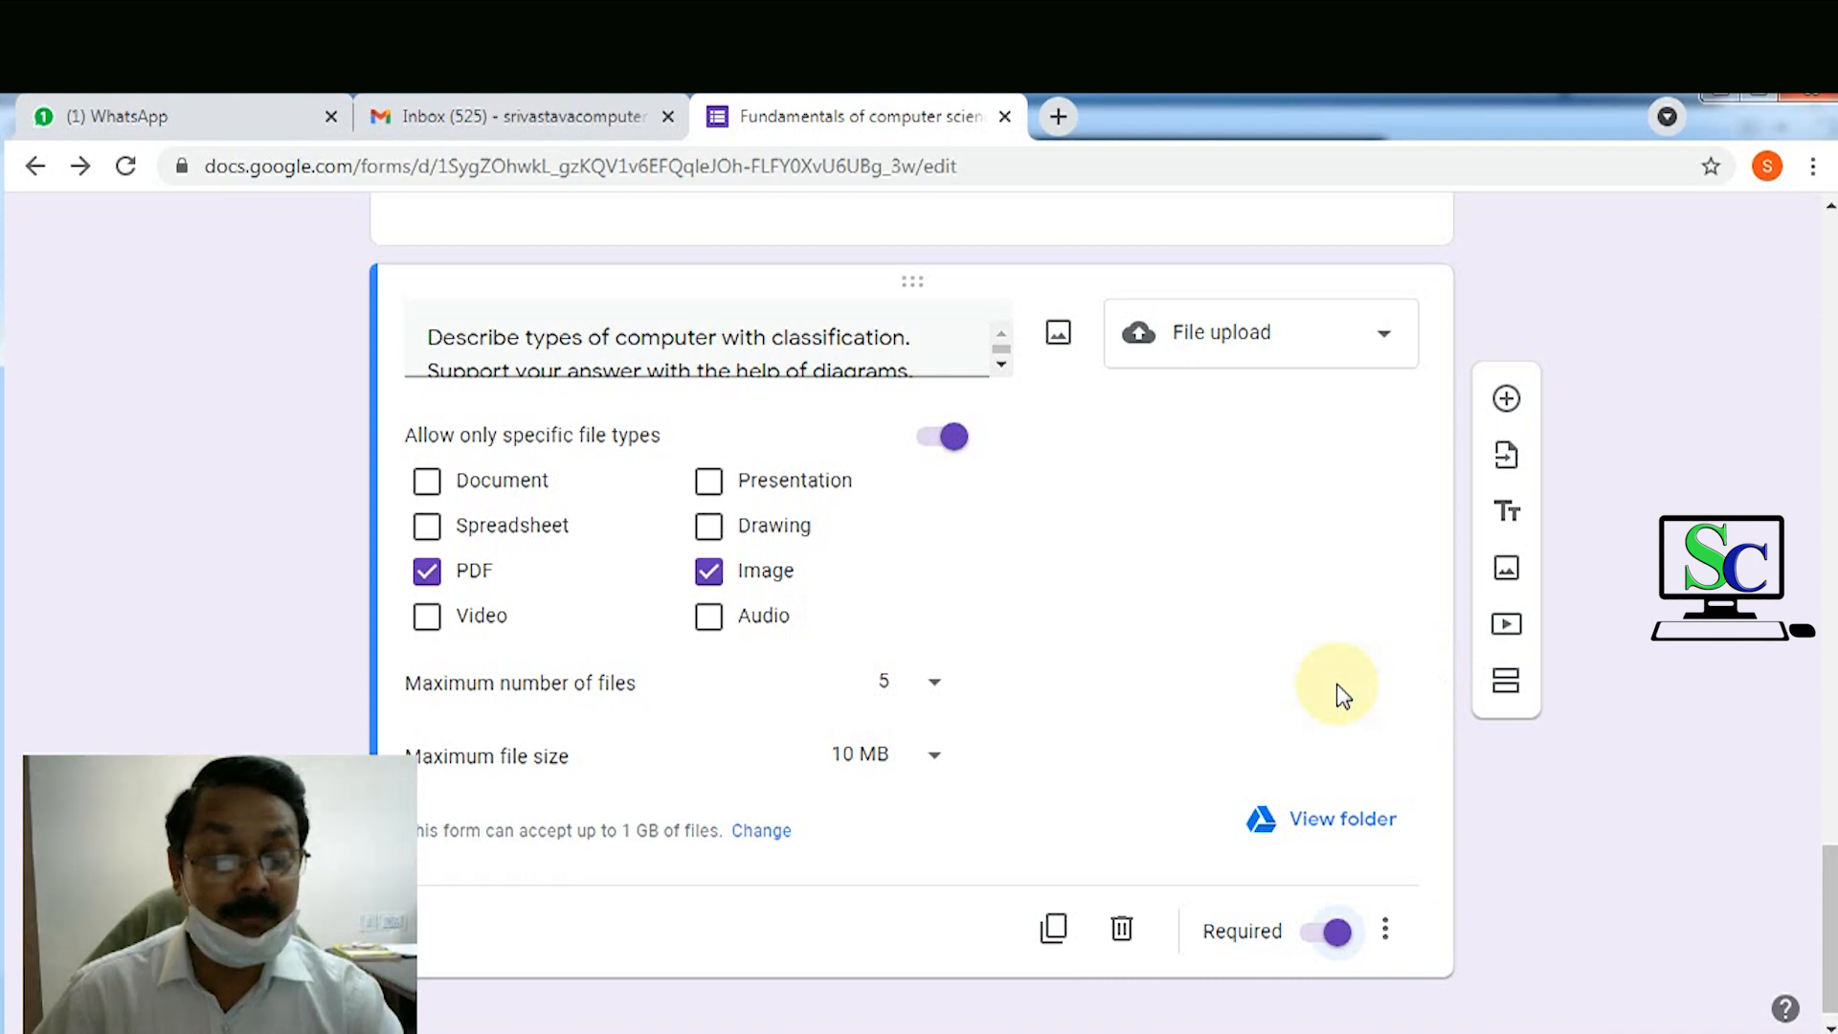
{"action": "scroll", "coordinate": [1336, 684], "scroll_direction": "up", "scroll_amount": 10}
{"action": "scroll", "coordinate": [1340, 691], "scroll_direction": "up", "scroll_amount": 15}
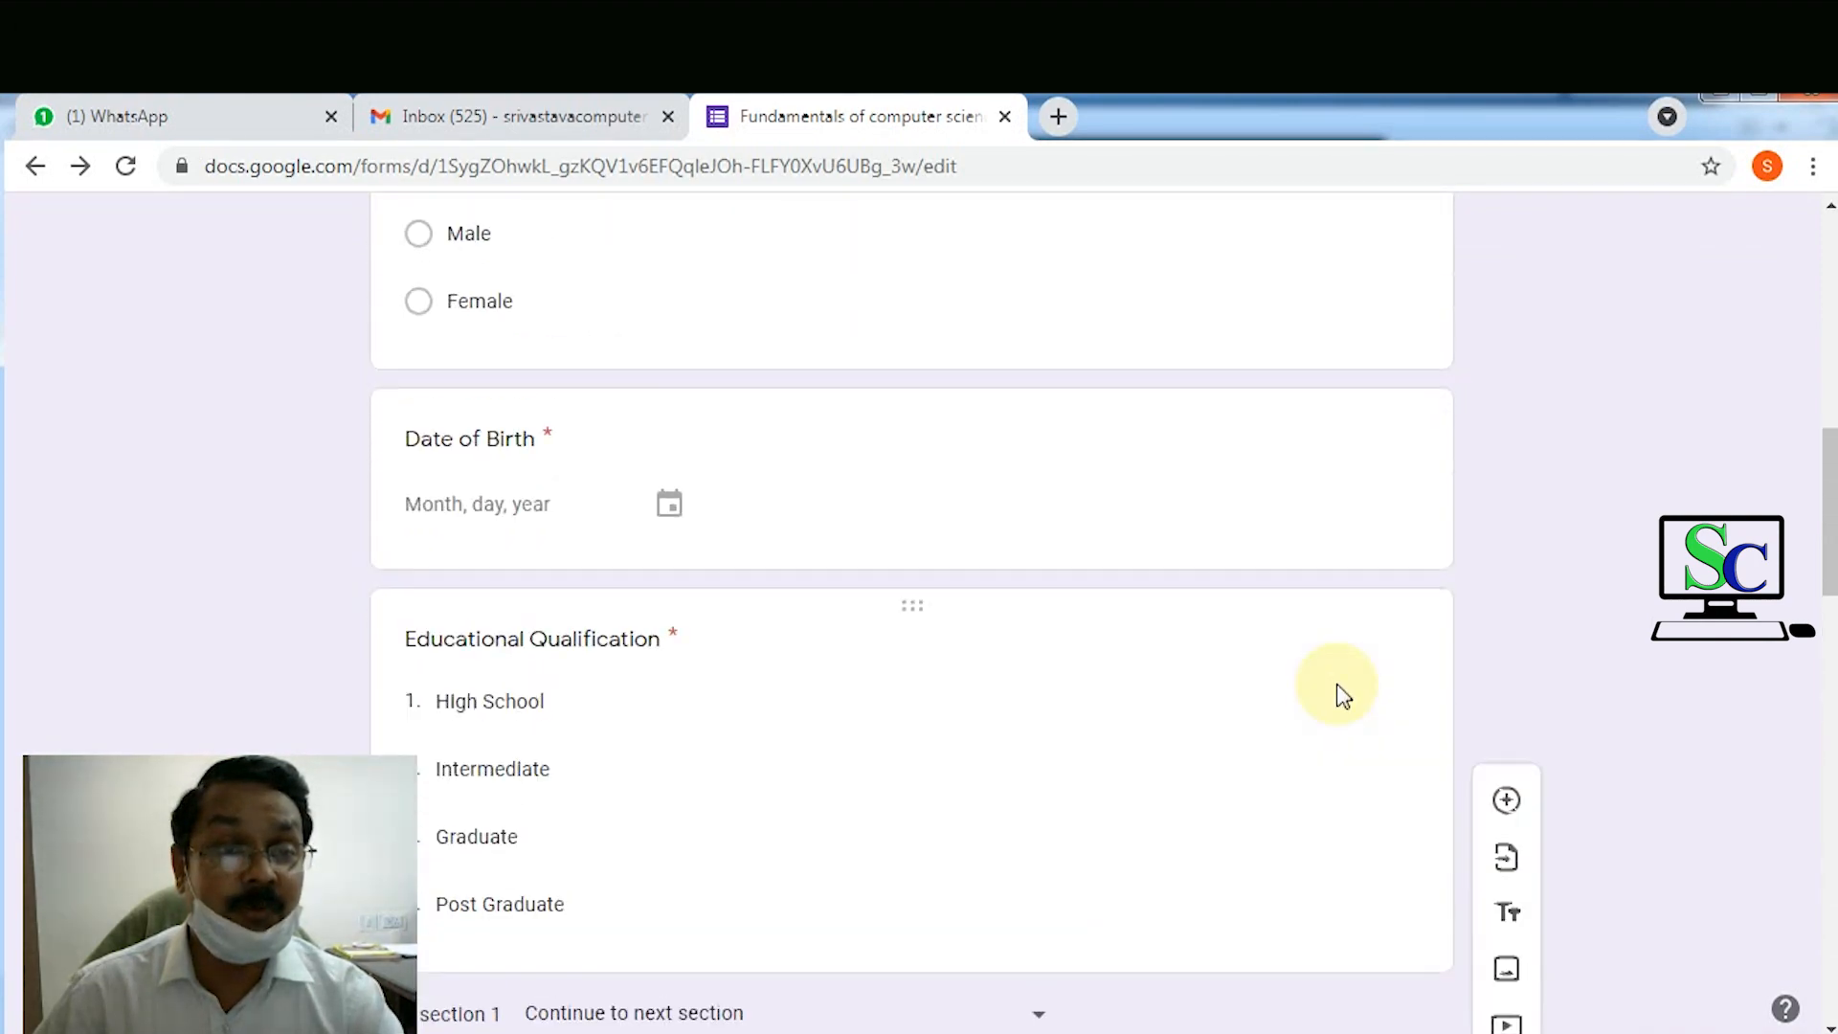
{"action": "scroll", "coordinate": [1341, 692], "scroll_direction": "up", "scroll_amount": 1}
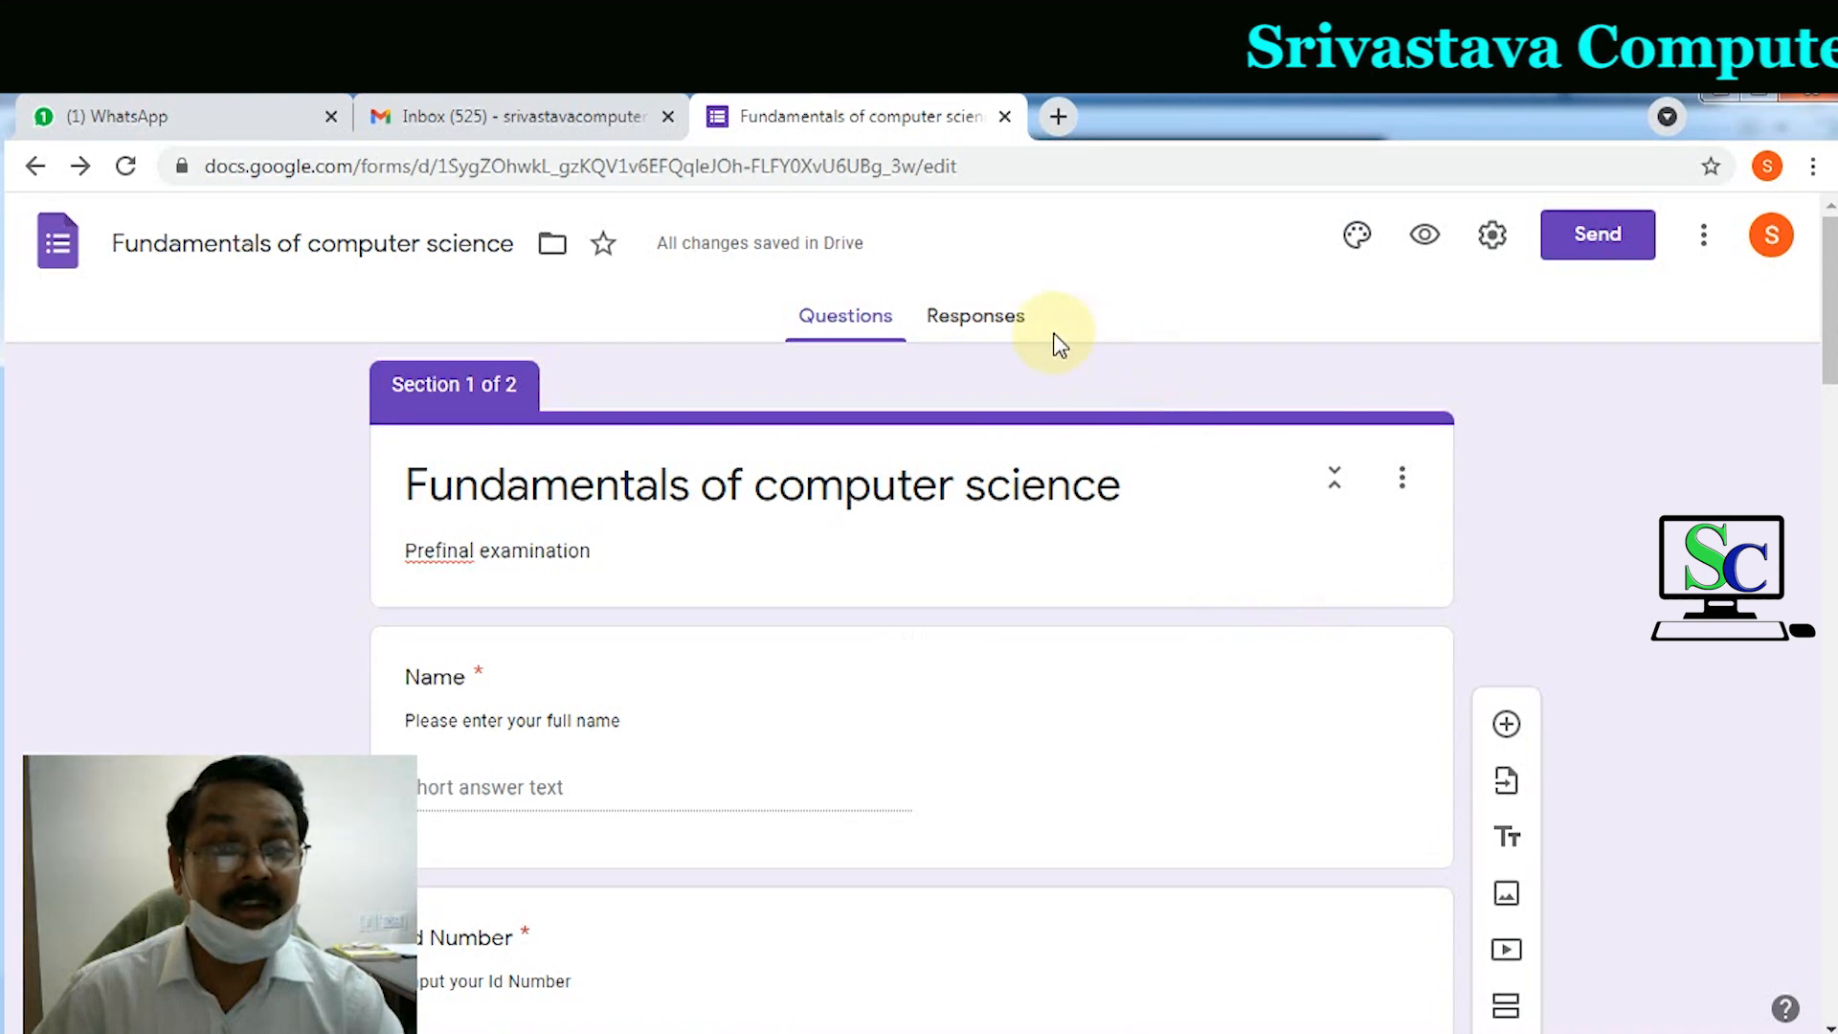
{"action": "left_click", "coordinate": [1015, 334]}
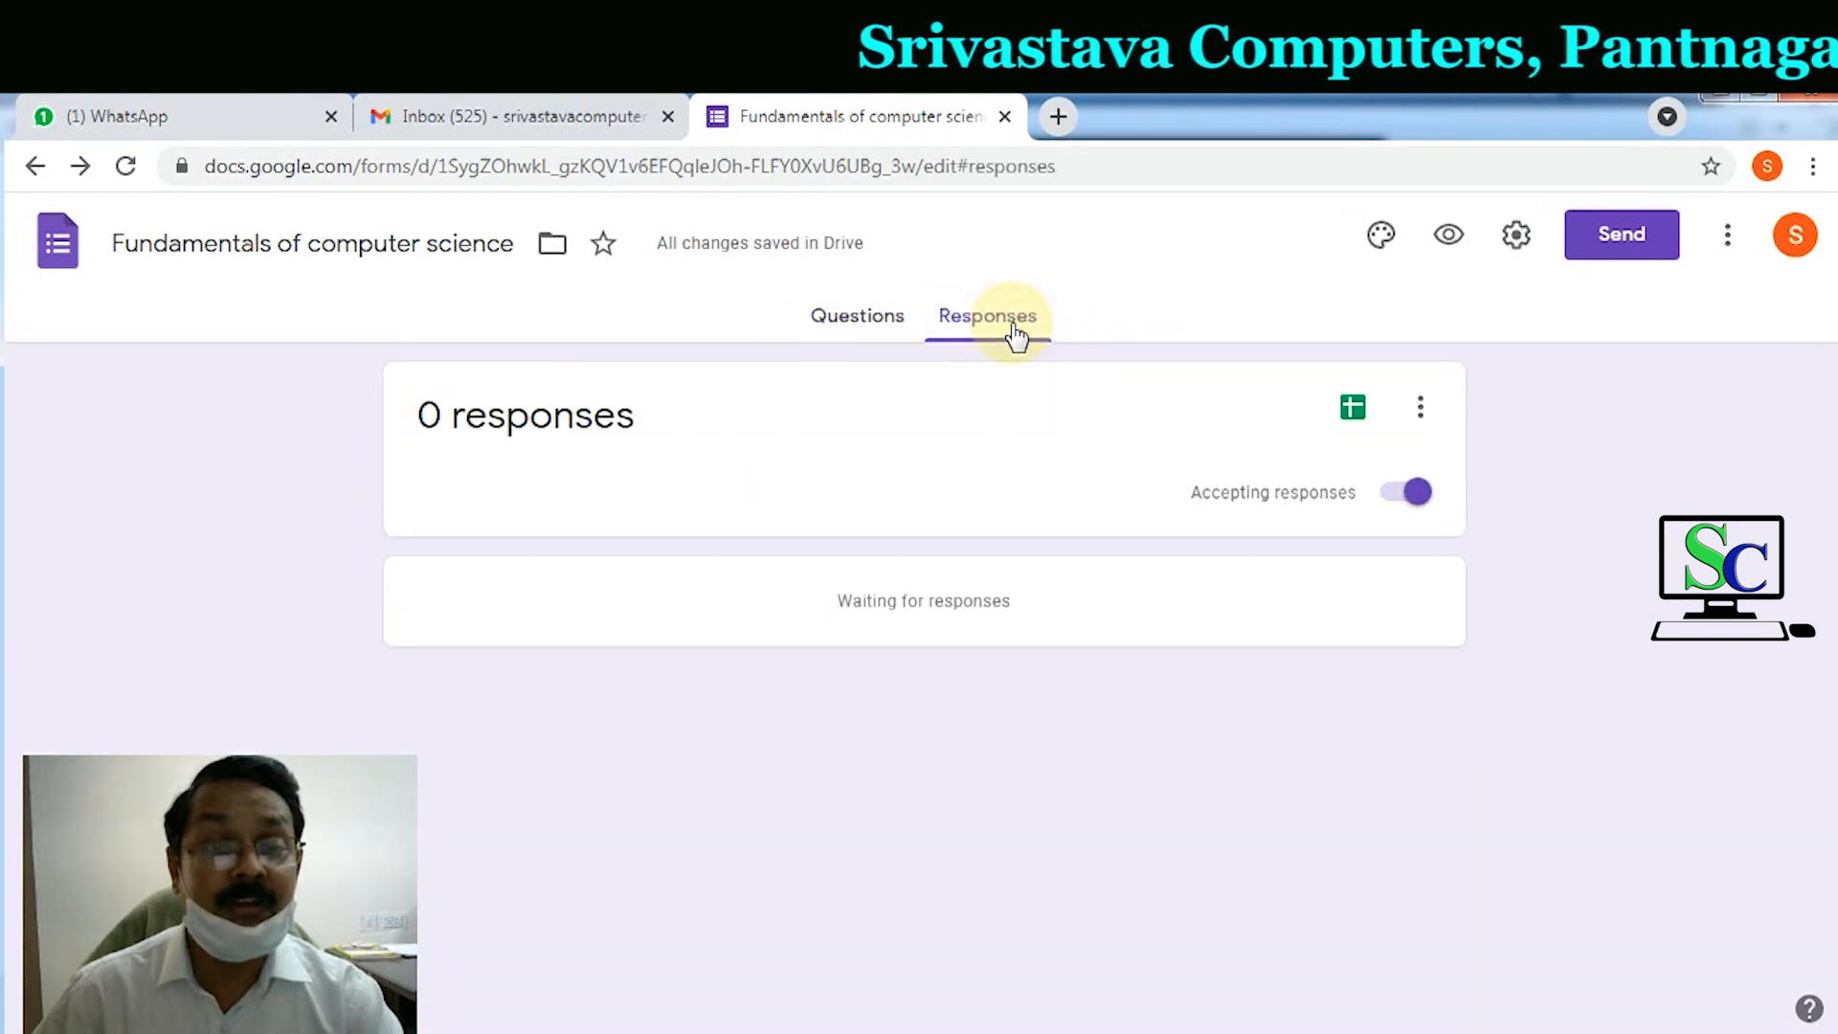
{"action": "left_click", "coordinate": [855, 325]}
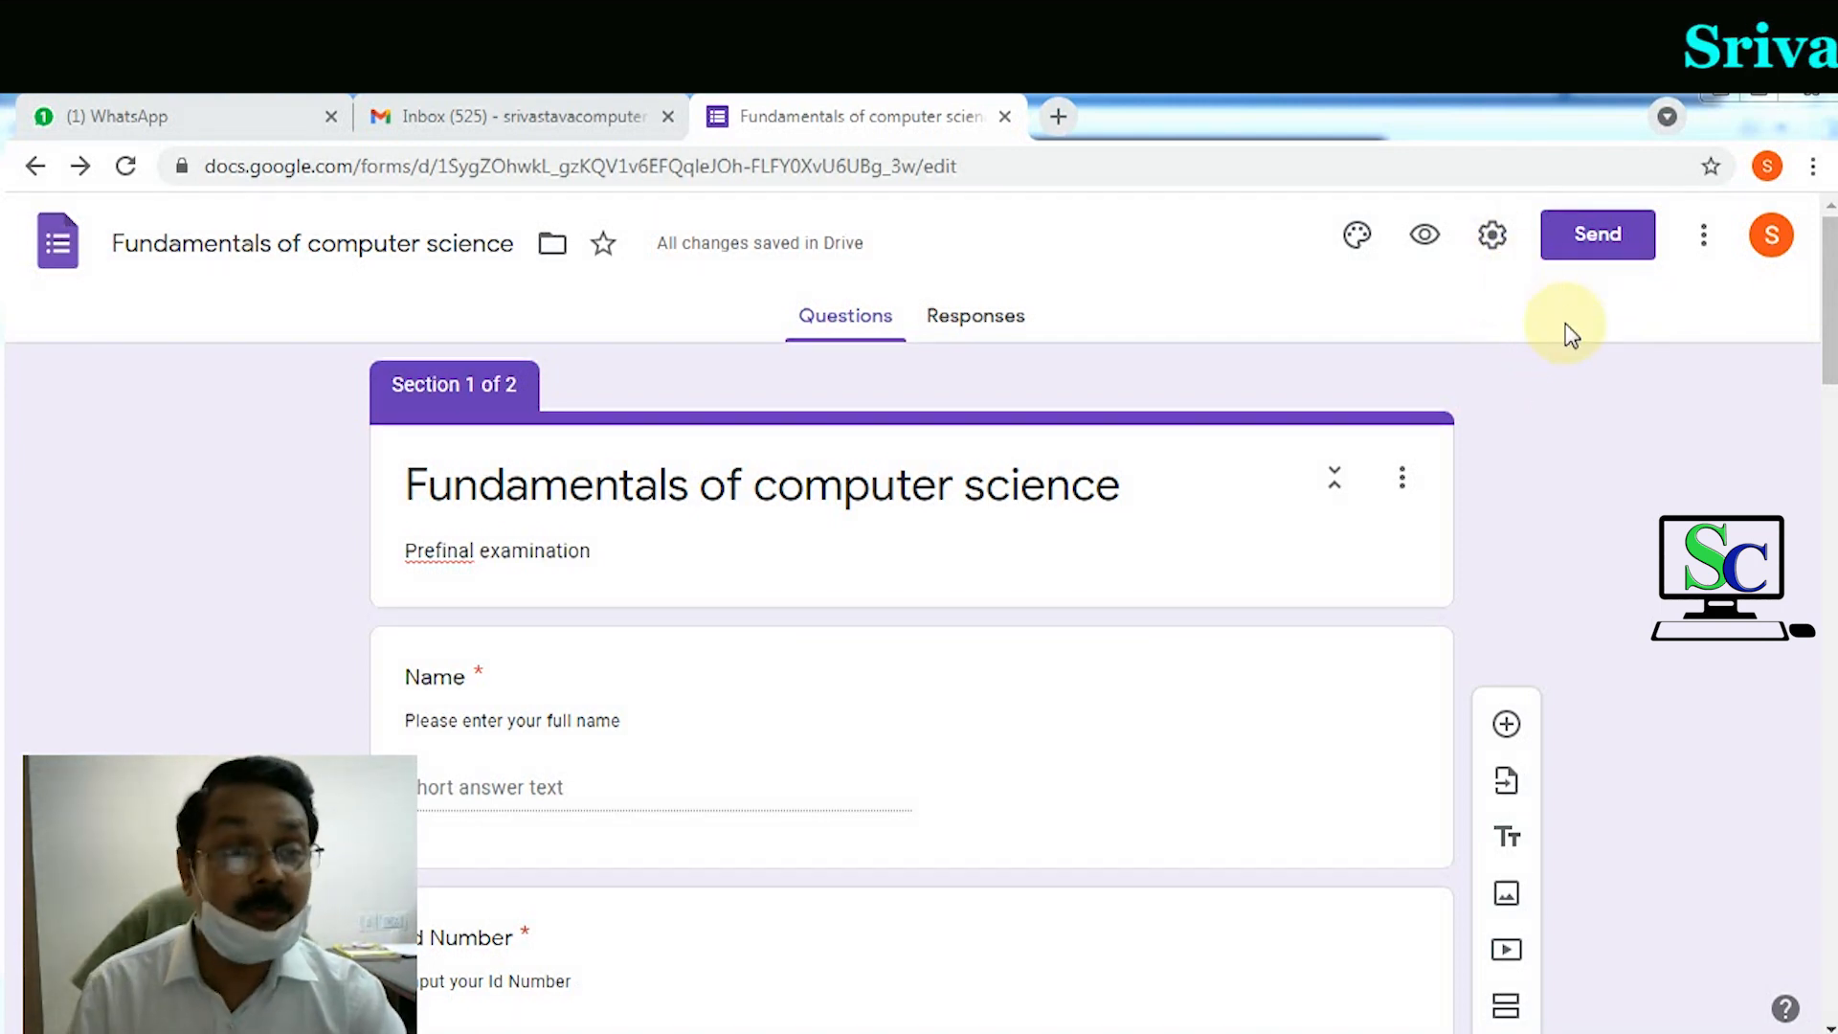
Step: Turn on Collect emails and Limit to 1 response in the form's General settings
{"action": "left_click", "coordinate": [1493, 238]}
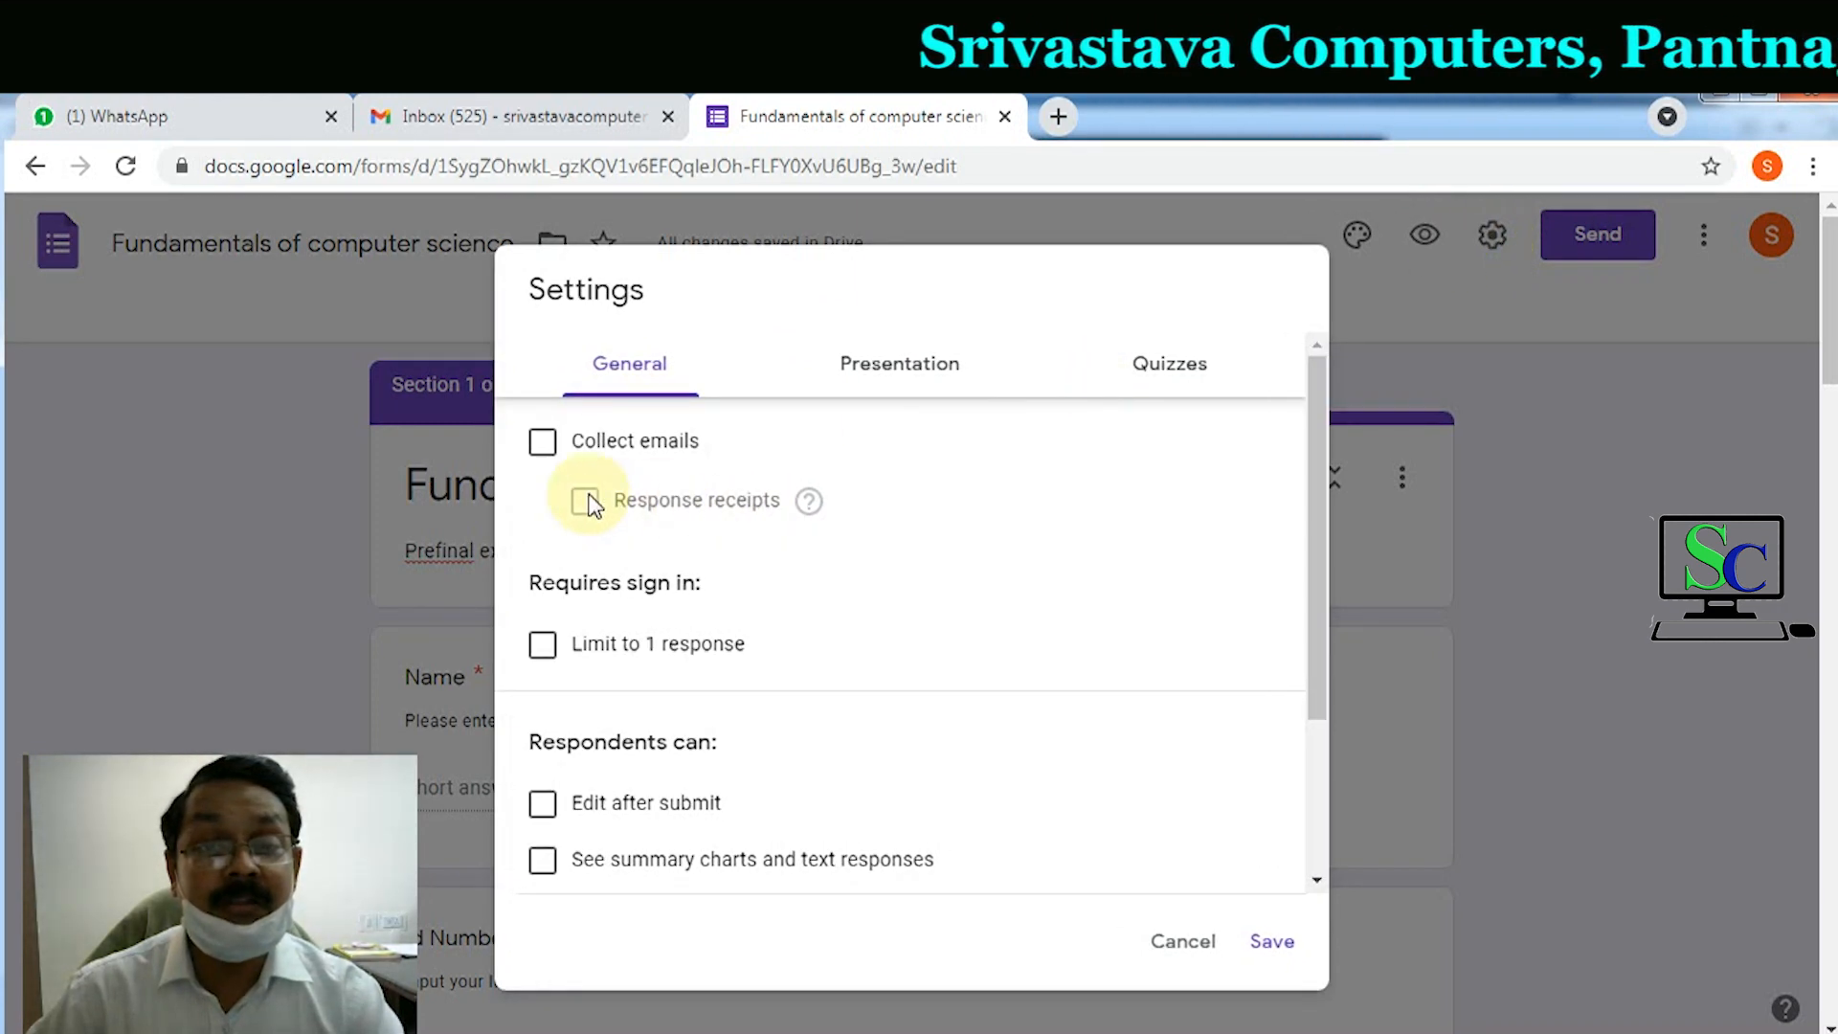
{"action": "left_click", "coordinate": [544, 448]}
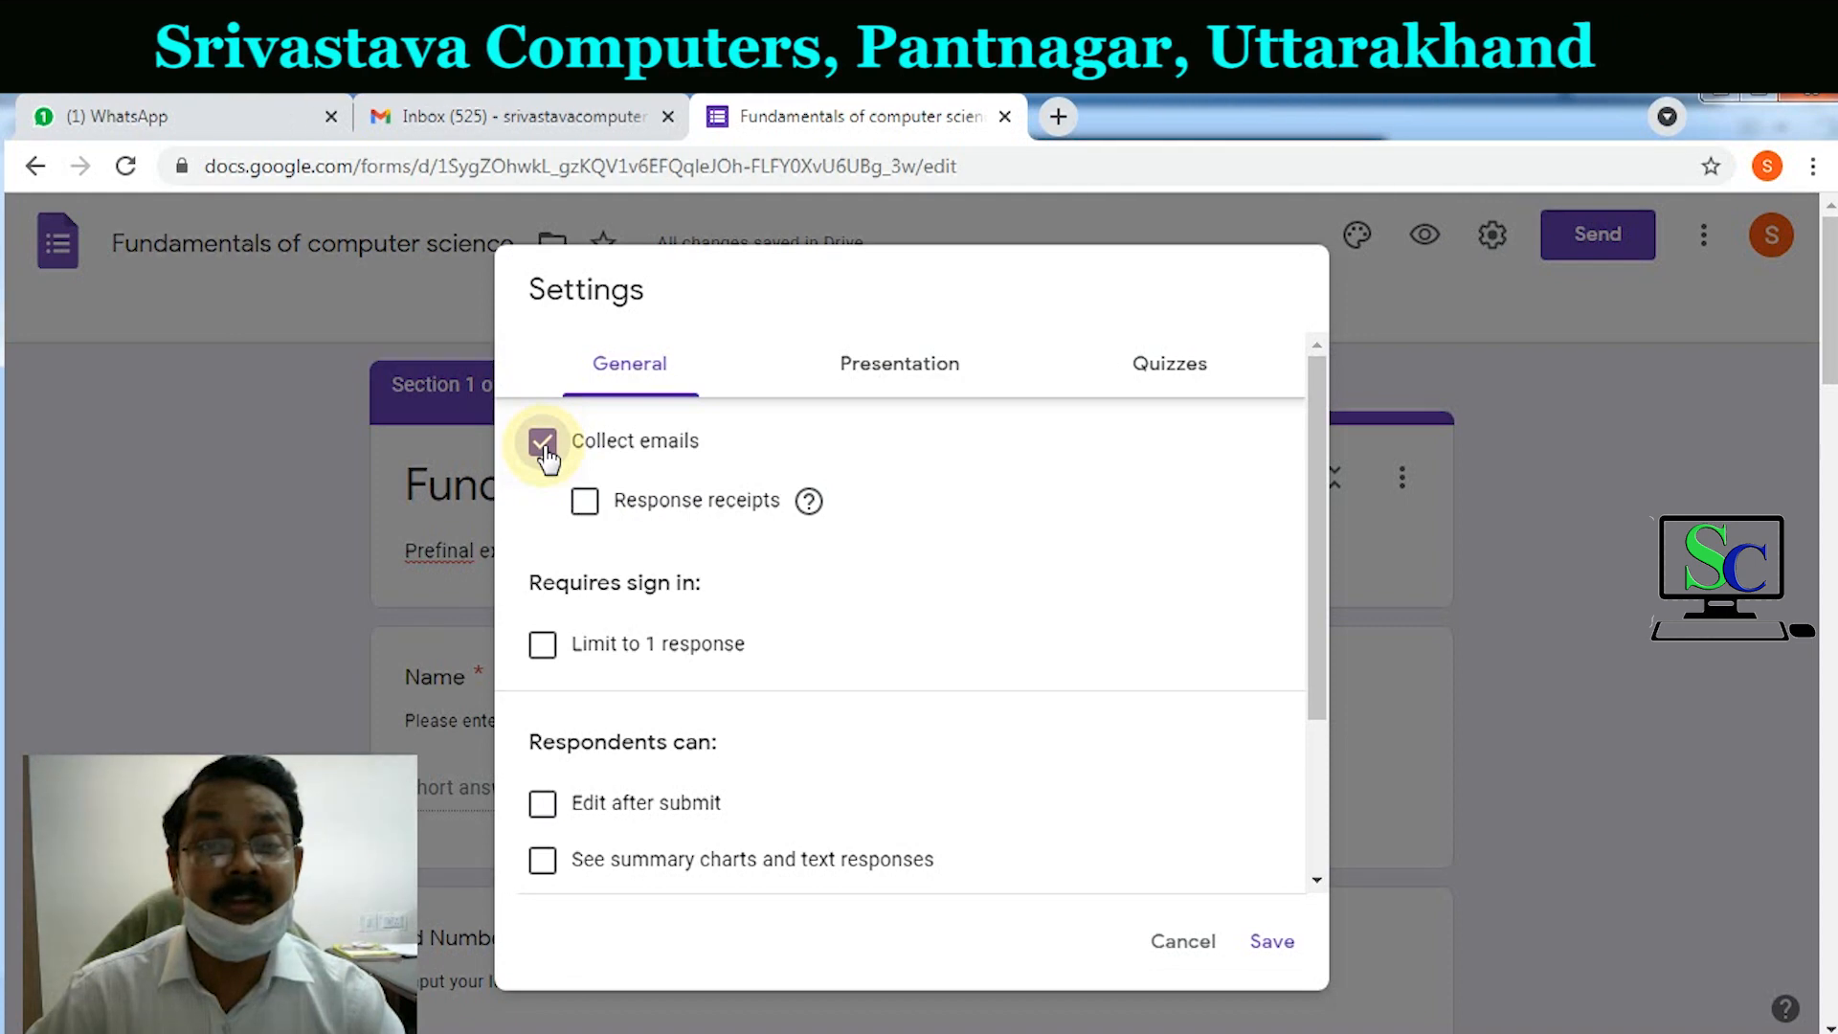
{"action": "left_click", "coordinate": [542, 645]}
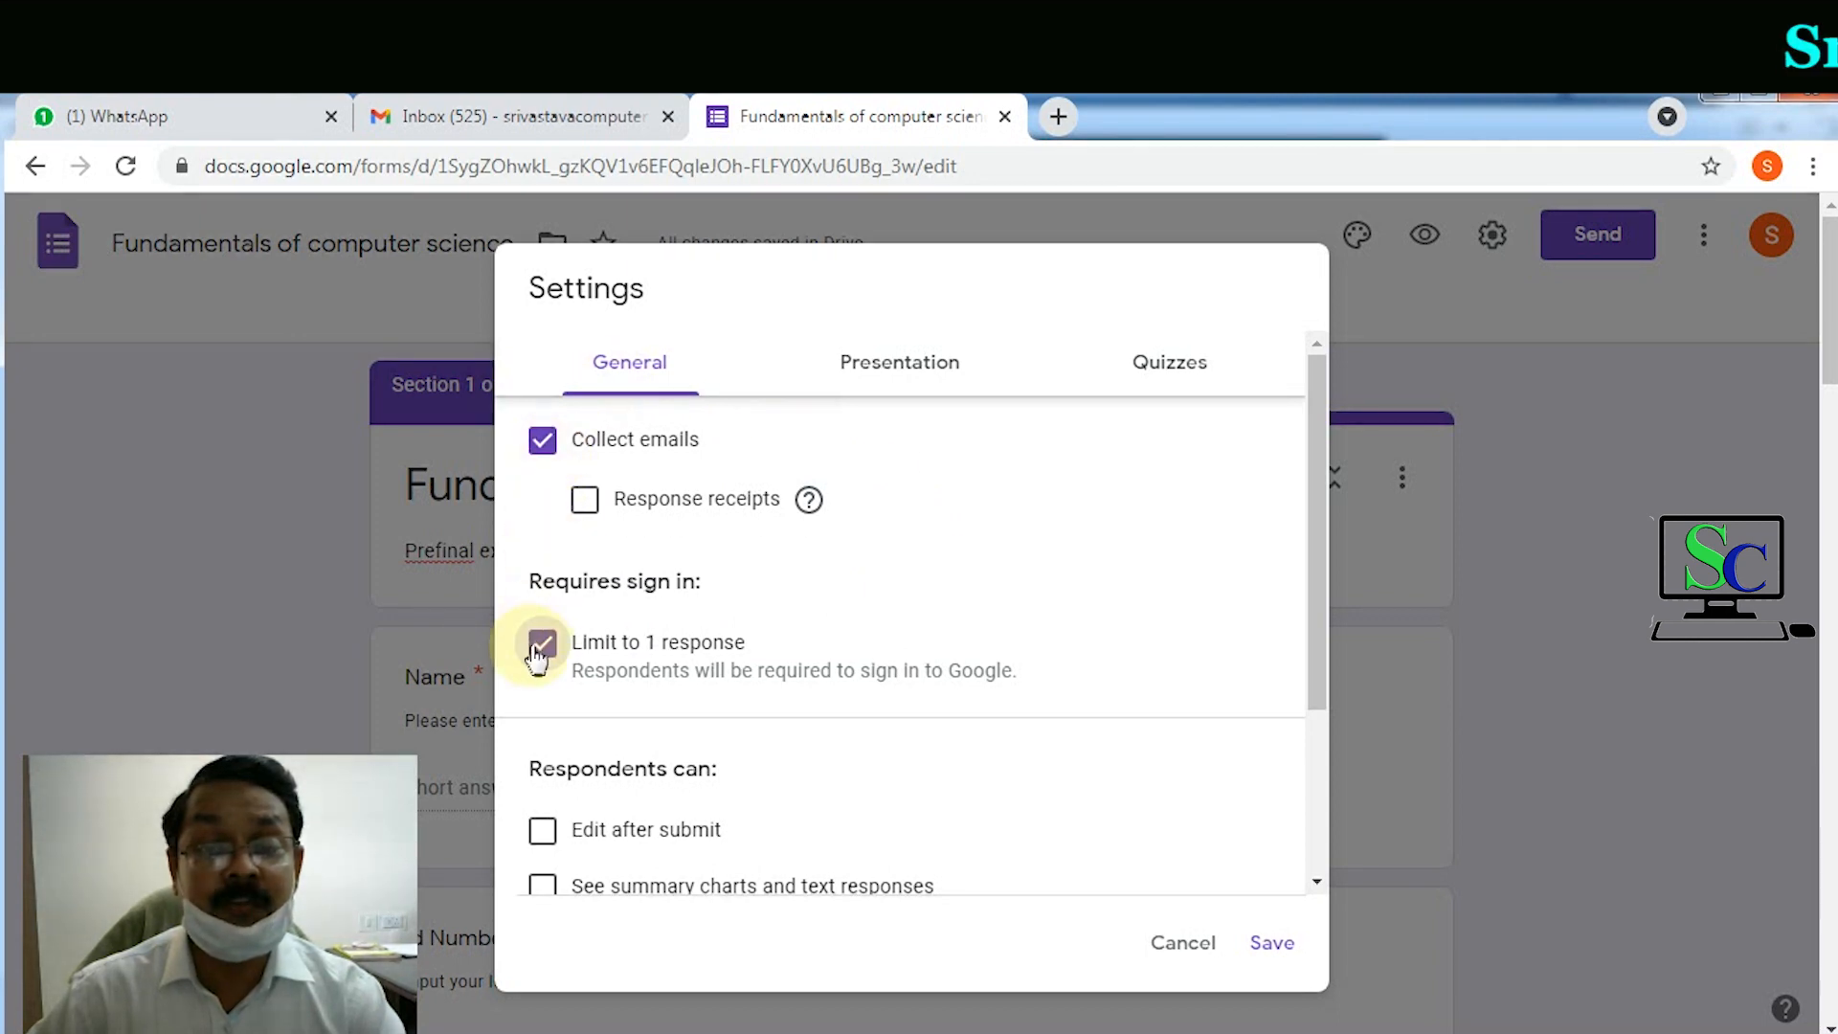
{"action": "left_click", "coordinate": [862, 383]}
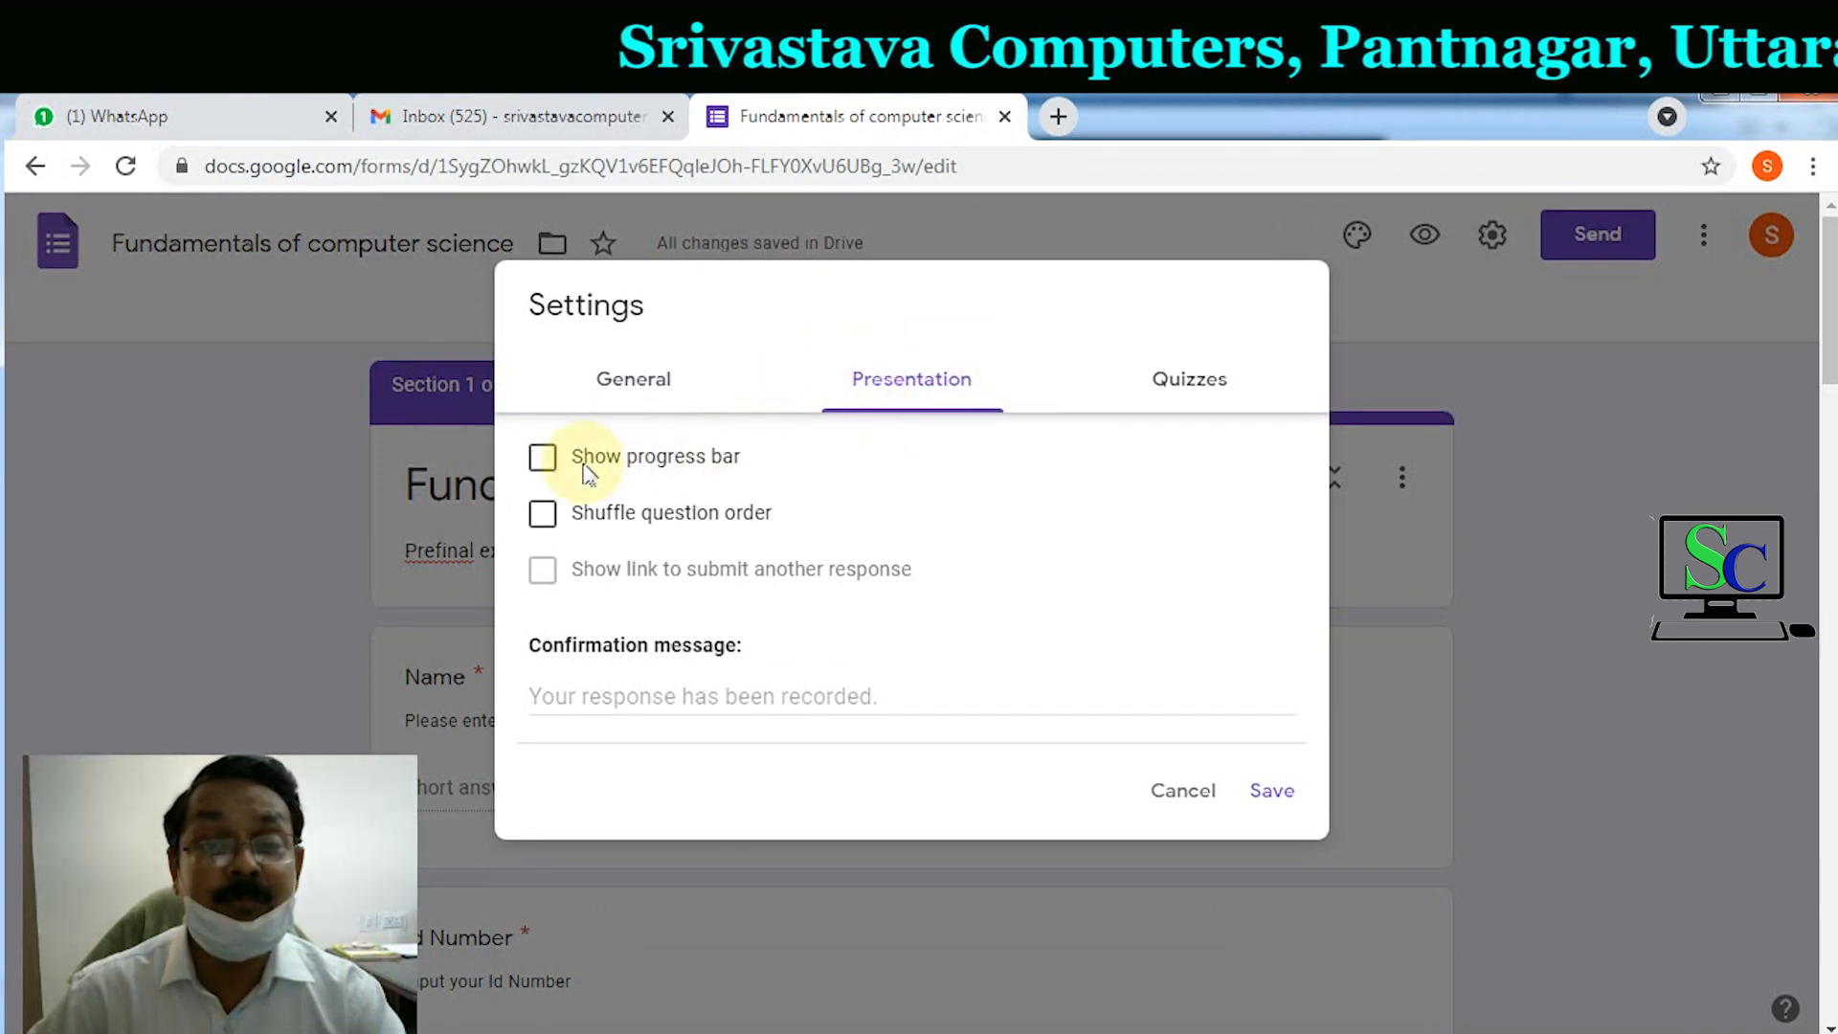
Step: Show a progress bar, set the confirmation message to 'Form submitted successfully', and save
{"action": "left_click", "coordinate": [543, 459]}
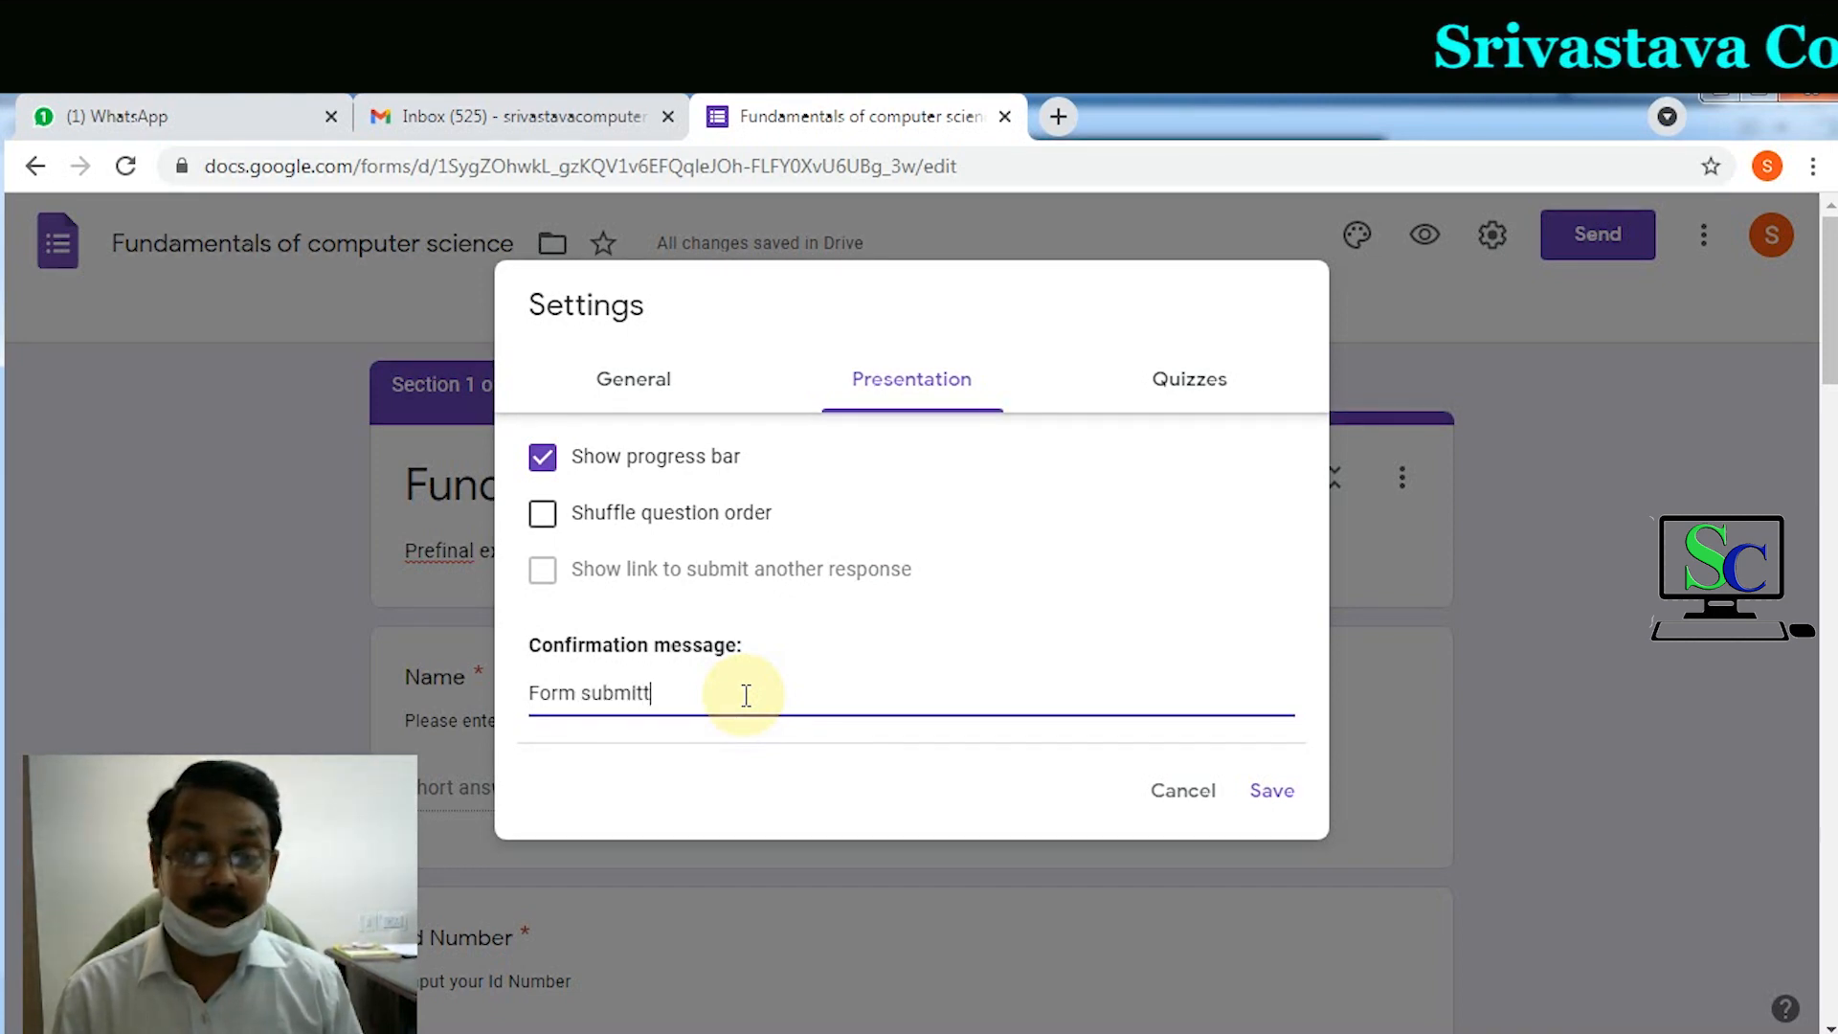
{"action": "type", "text": "essfully"}
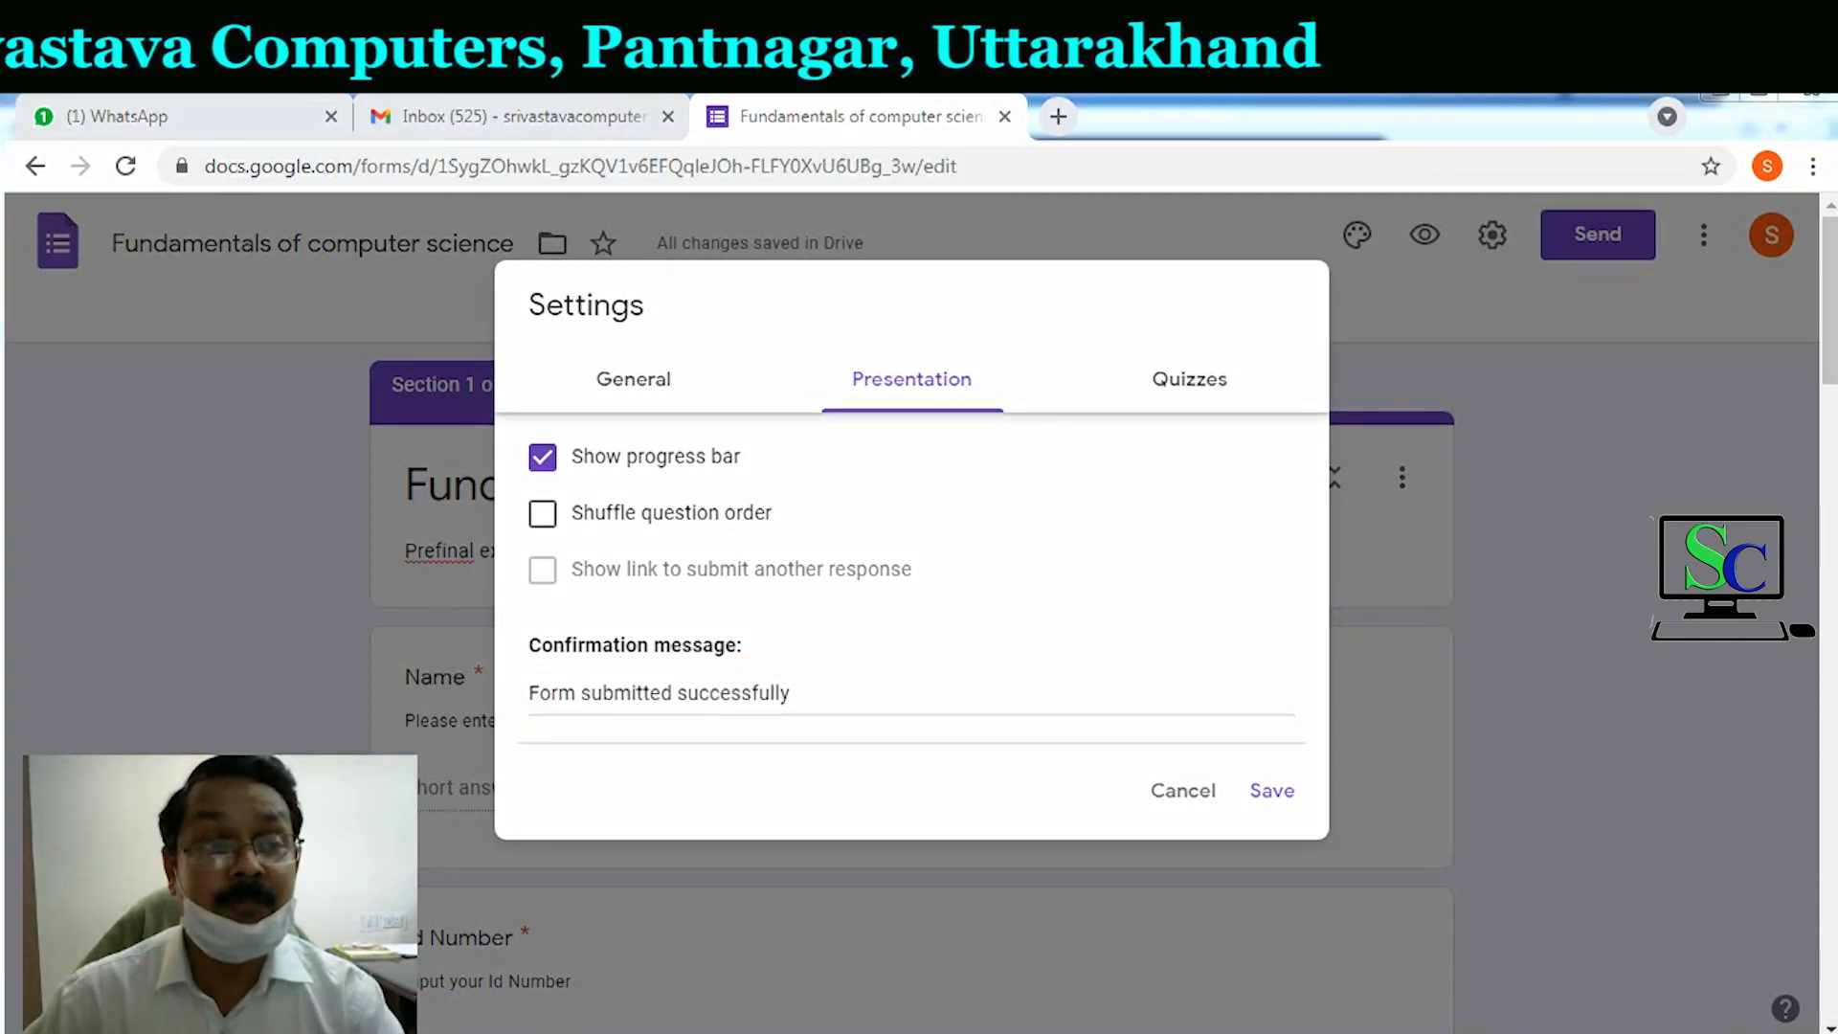
{"action": "mouse_move", "coordinate": [511, 657]}
{"action": "left_mouse_down"}
{"action": "mouse_move", "coordinate": [648, 730]}
{"action": "mouse_move", "coordinate": [907, 727]}
{"action": "left_mouse_up"}
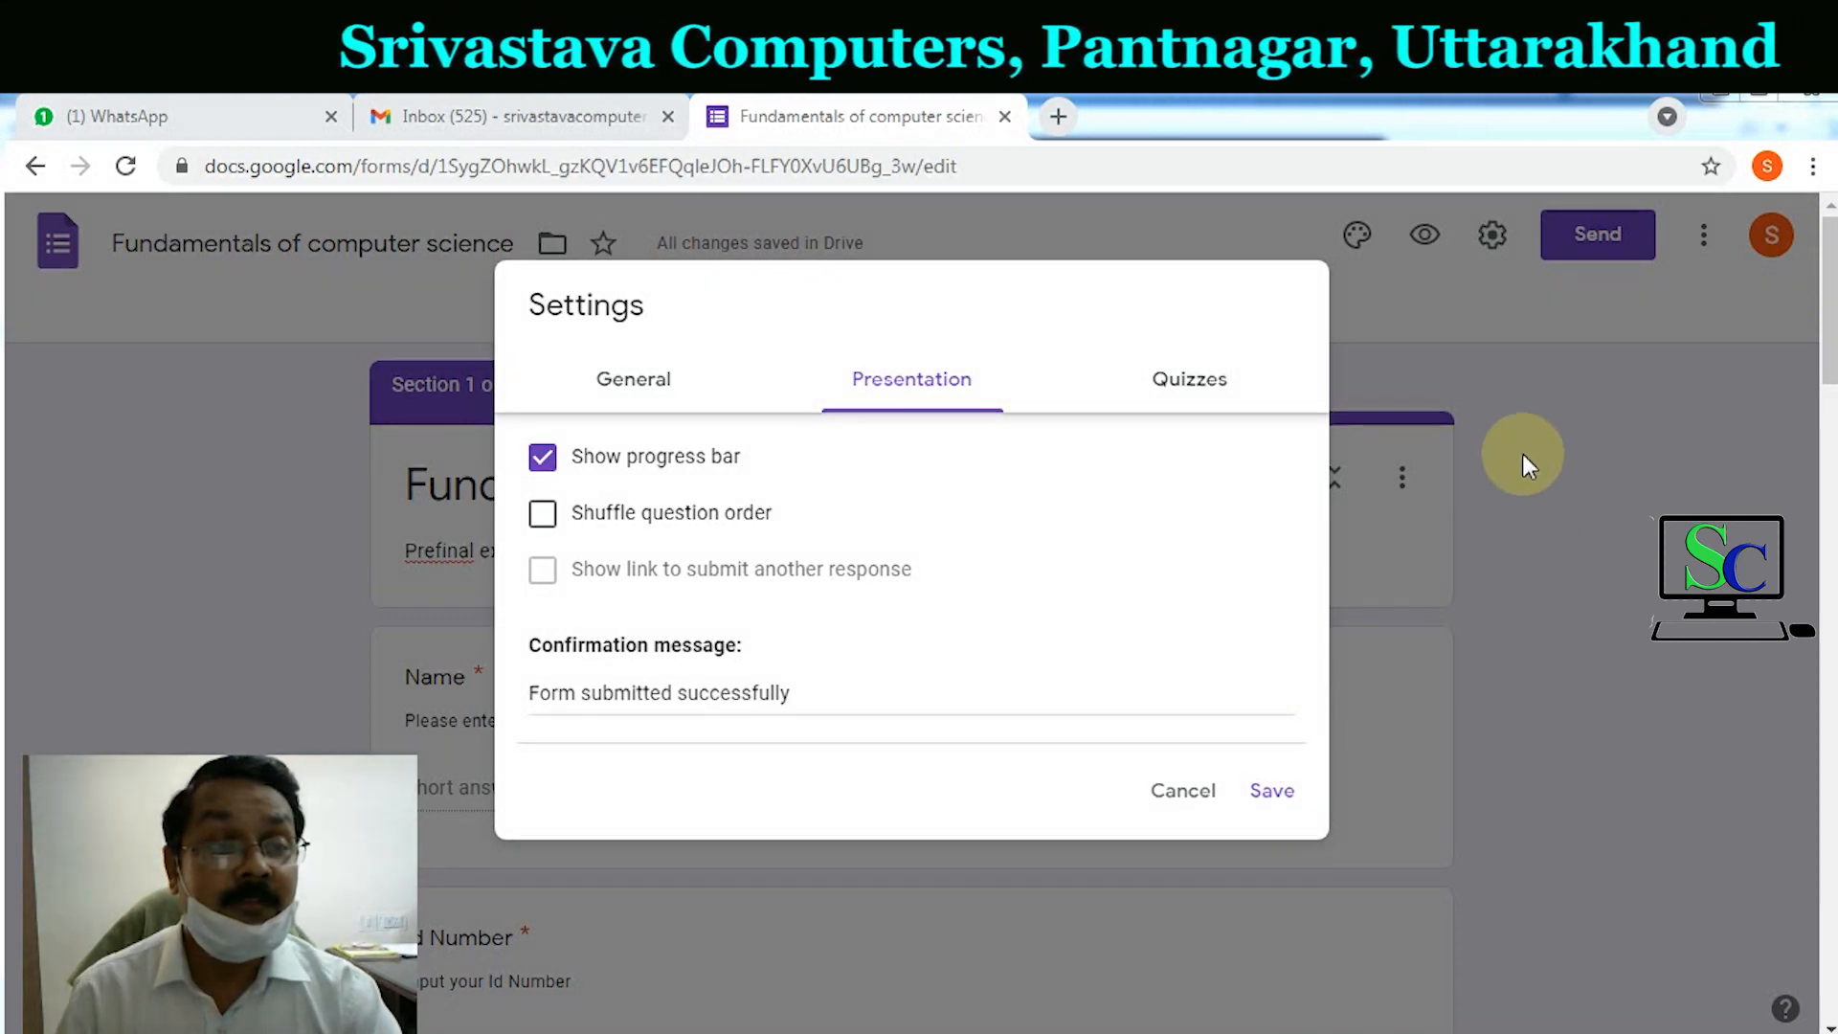
{"action": "left_click", "coordinate": [1280, 790]}
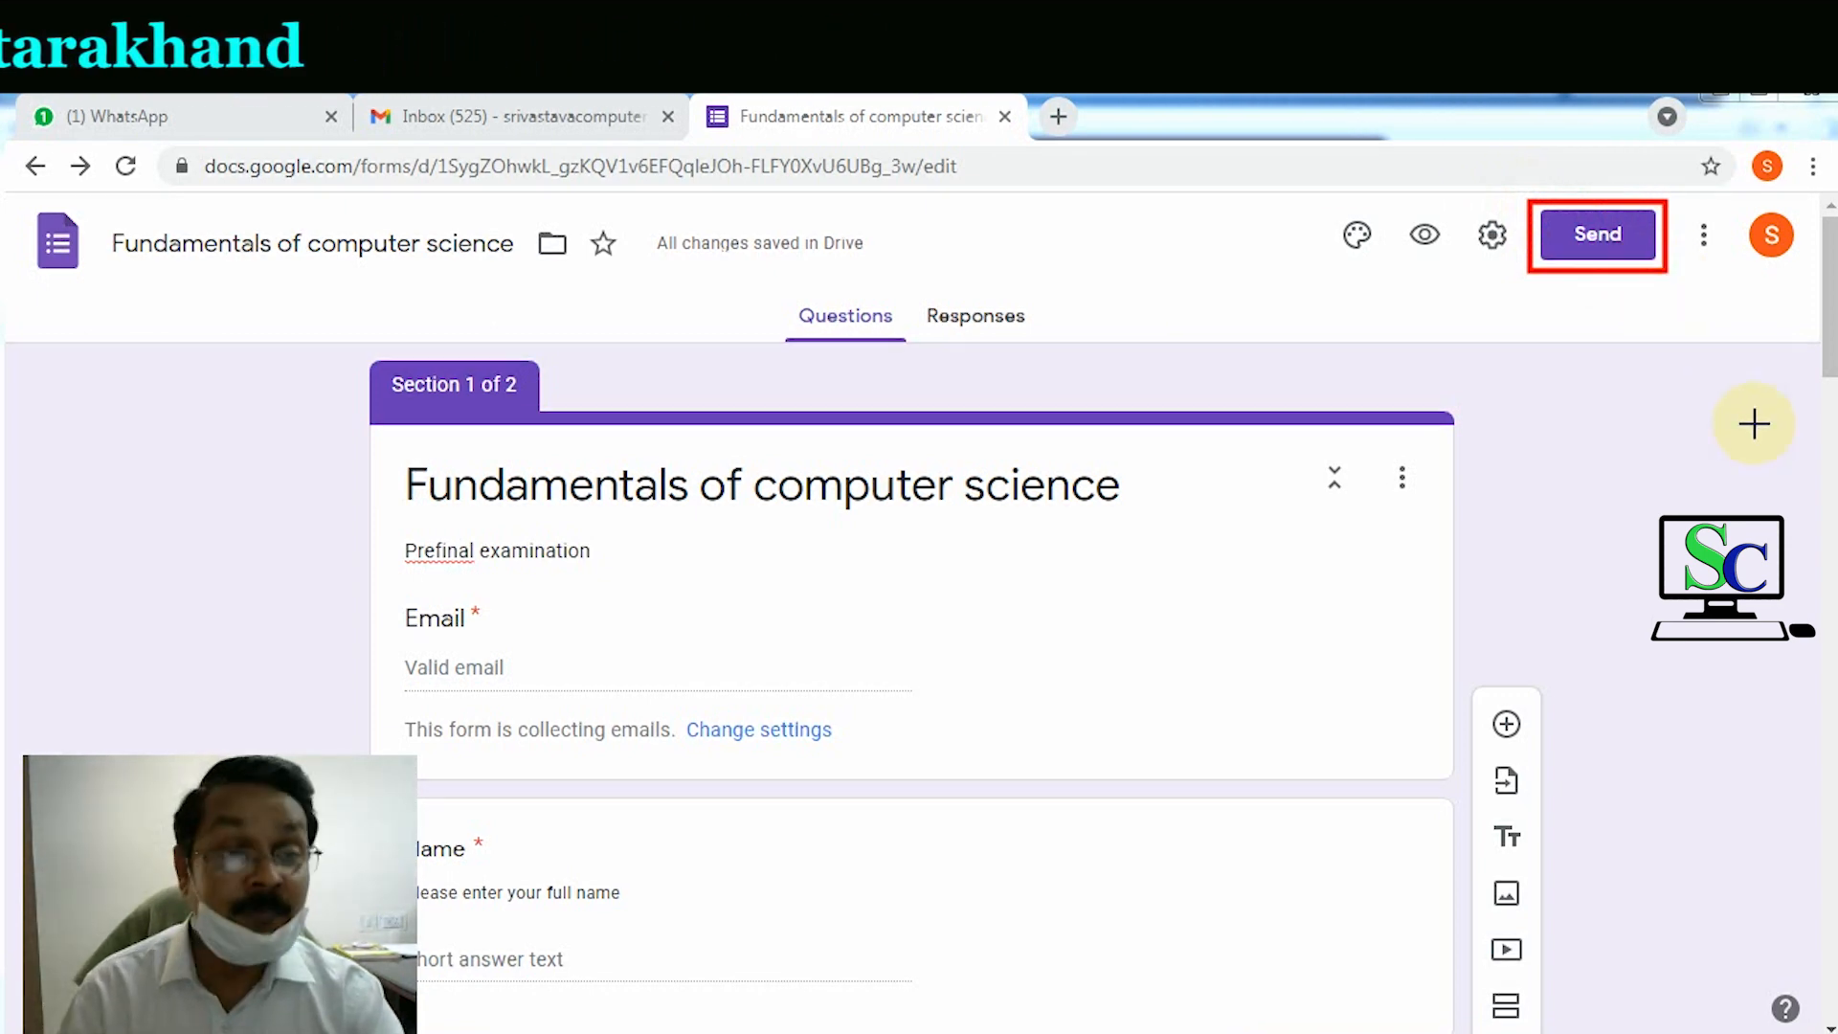
Step: Generate the form's shortened forms.gle share link and copy it
{"action": "left_click", "coordinate": [1597, 239]}
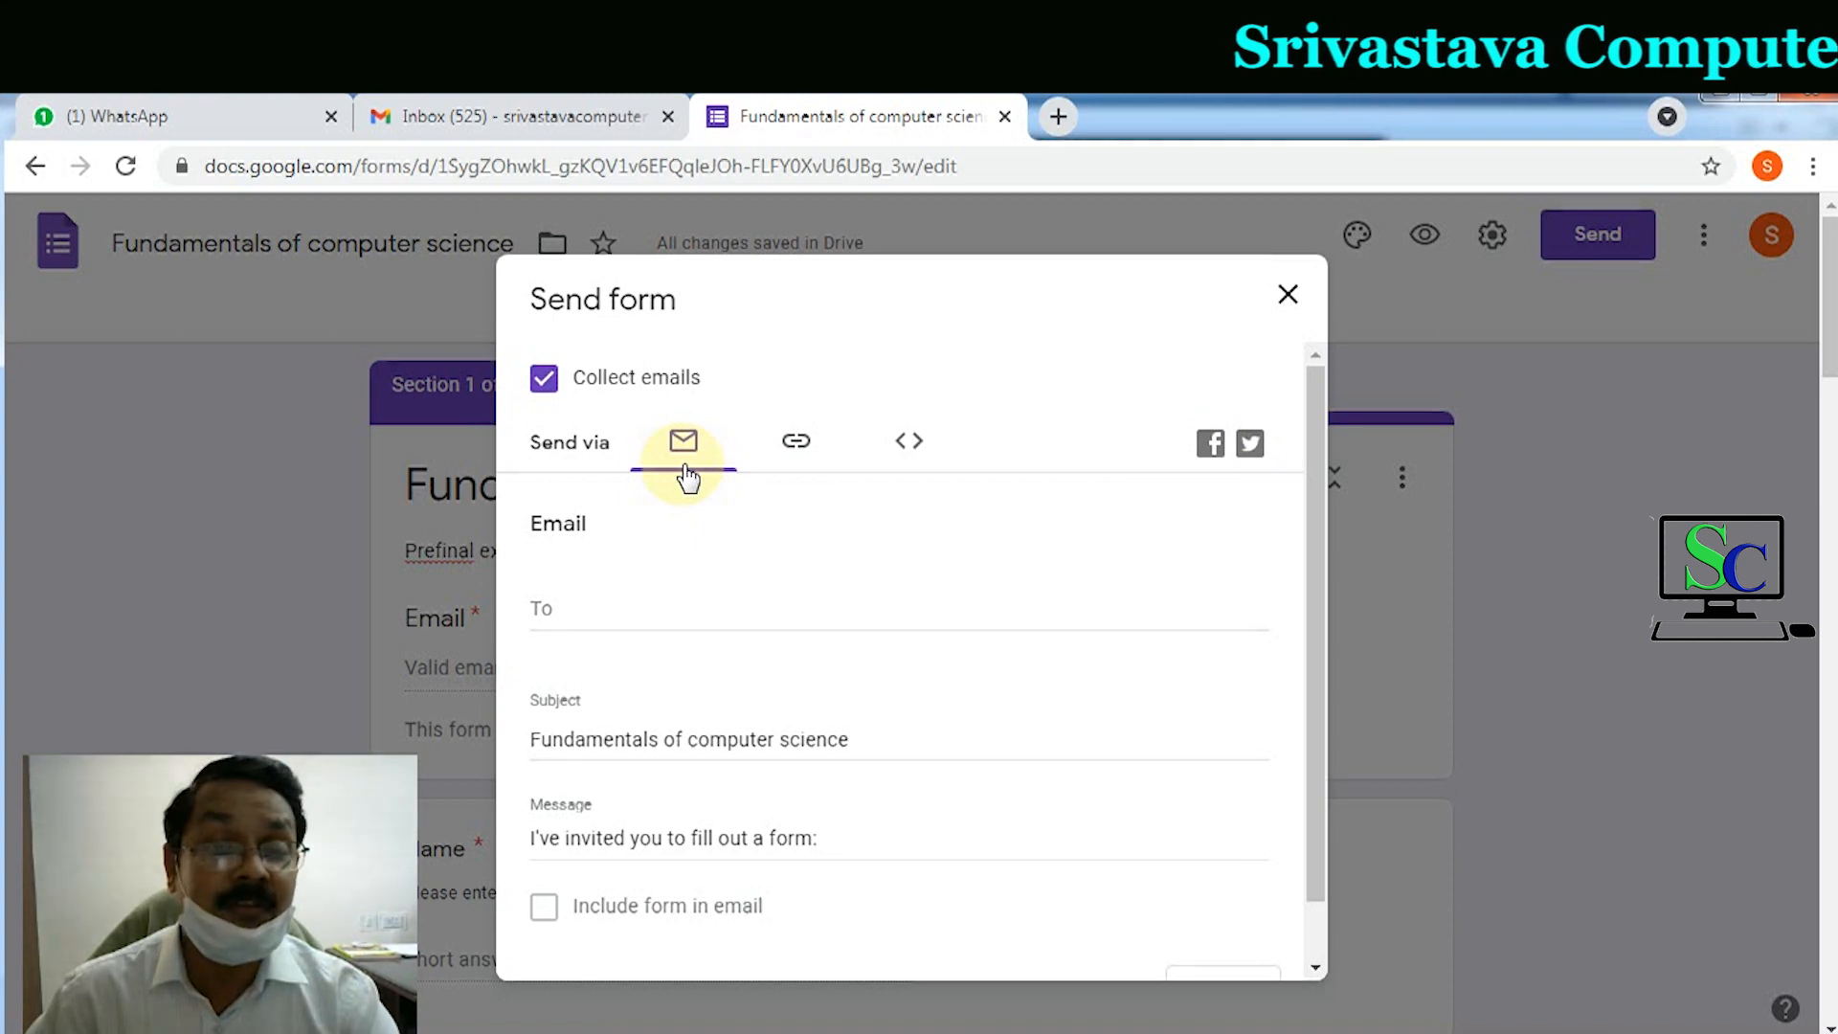
{"action": "left_click", "coordinate": [793, 448]}
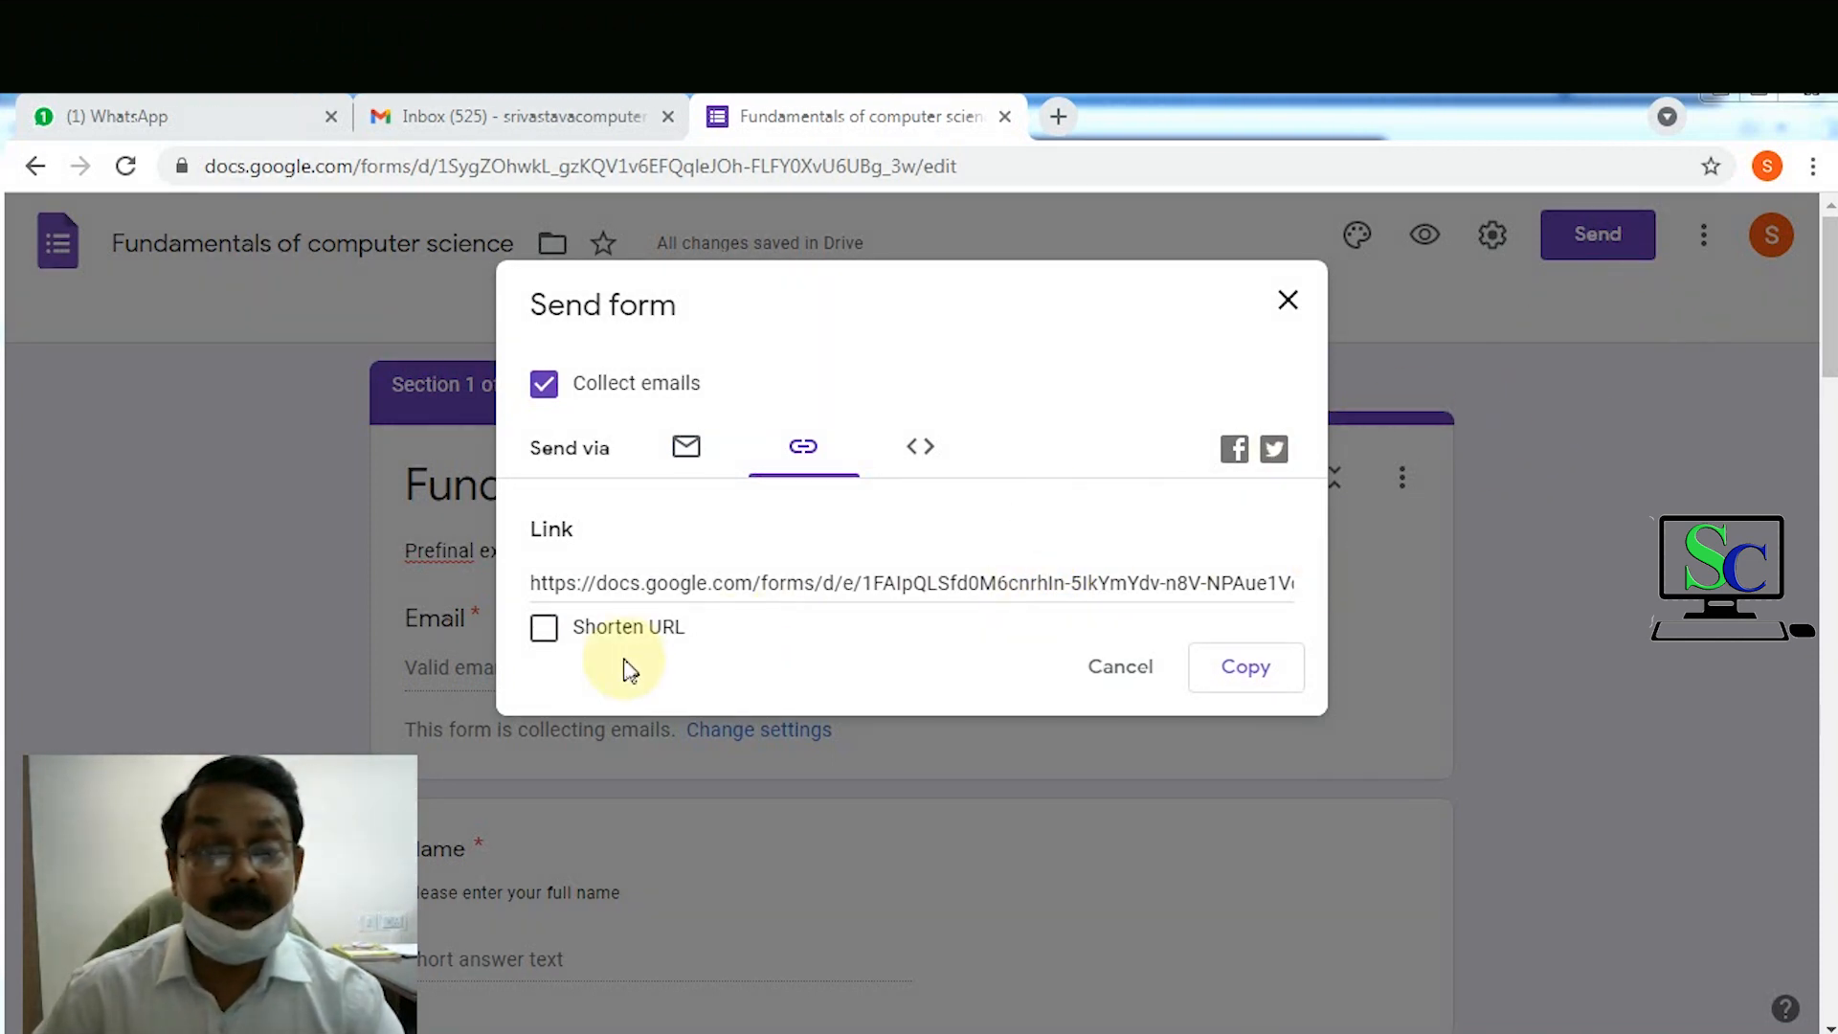
{"action": "left_click", "coordinate": [480, 795]}
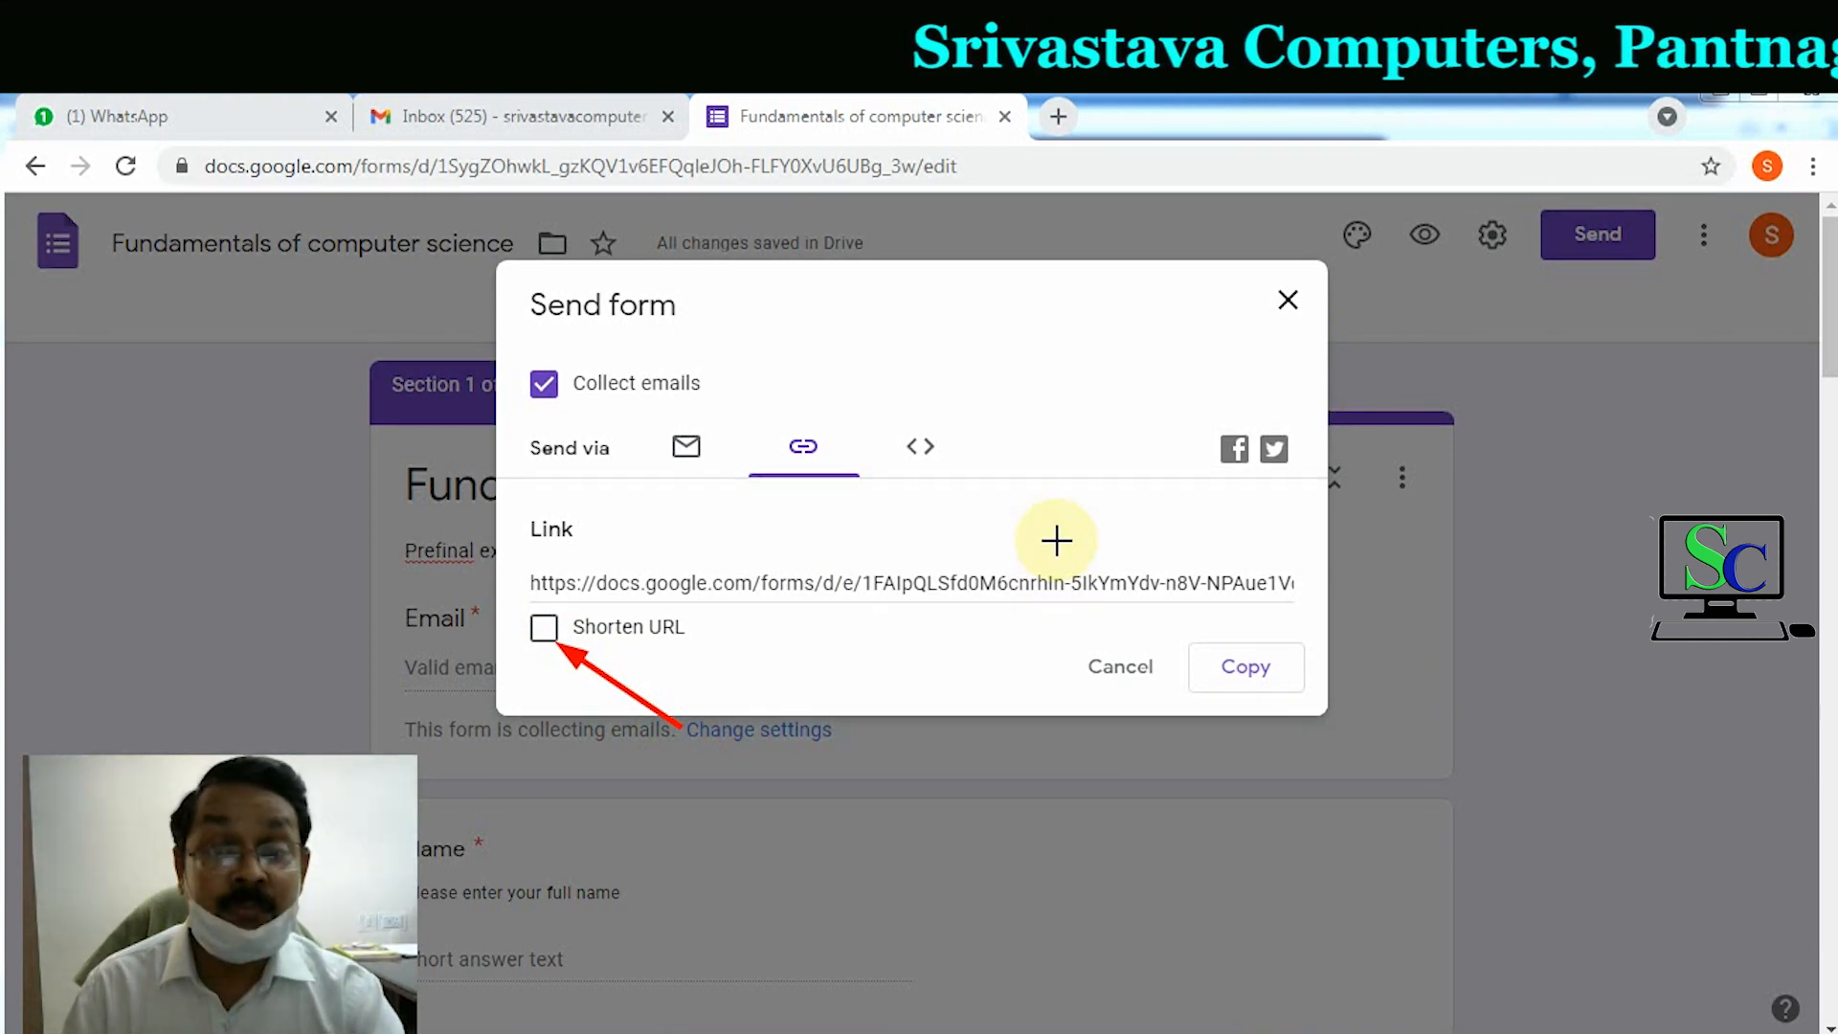
{"action": "left_click", "coordinate": [548, 634]}
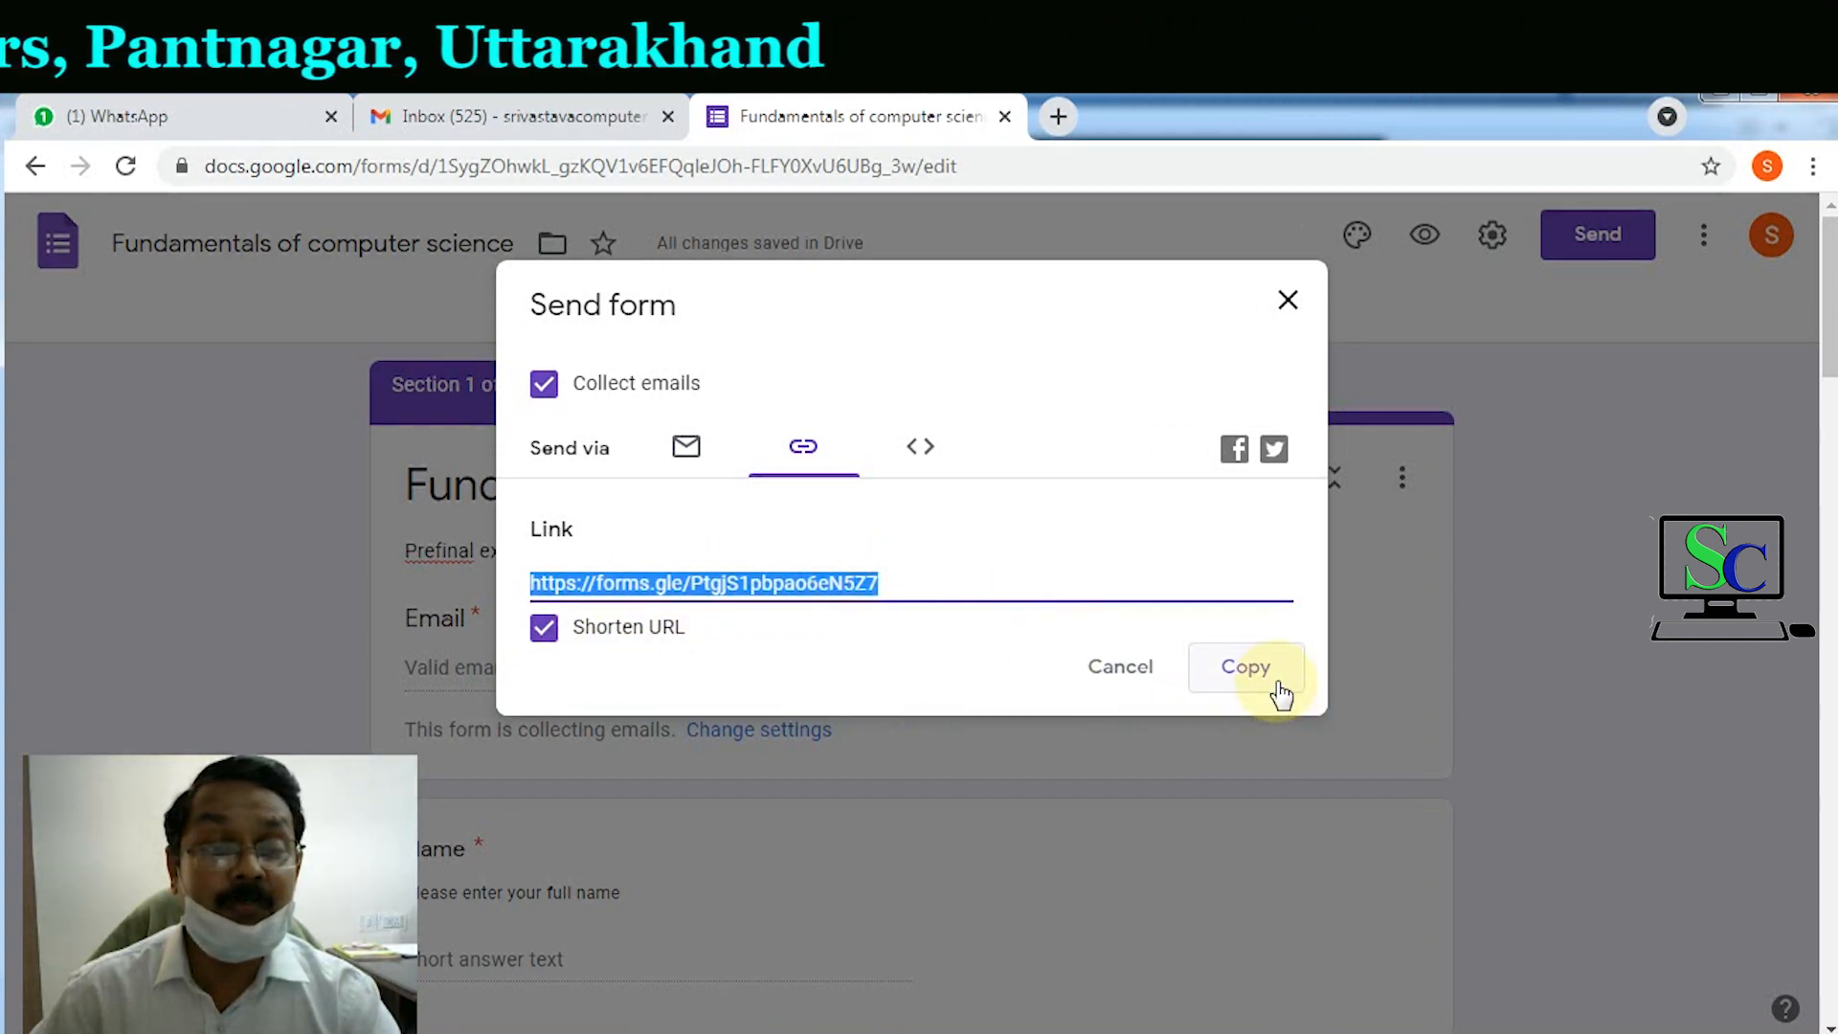
{"action": "left_click", "coordinate": [1720, 96]}
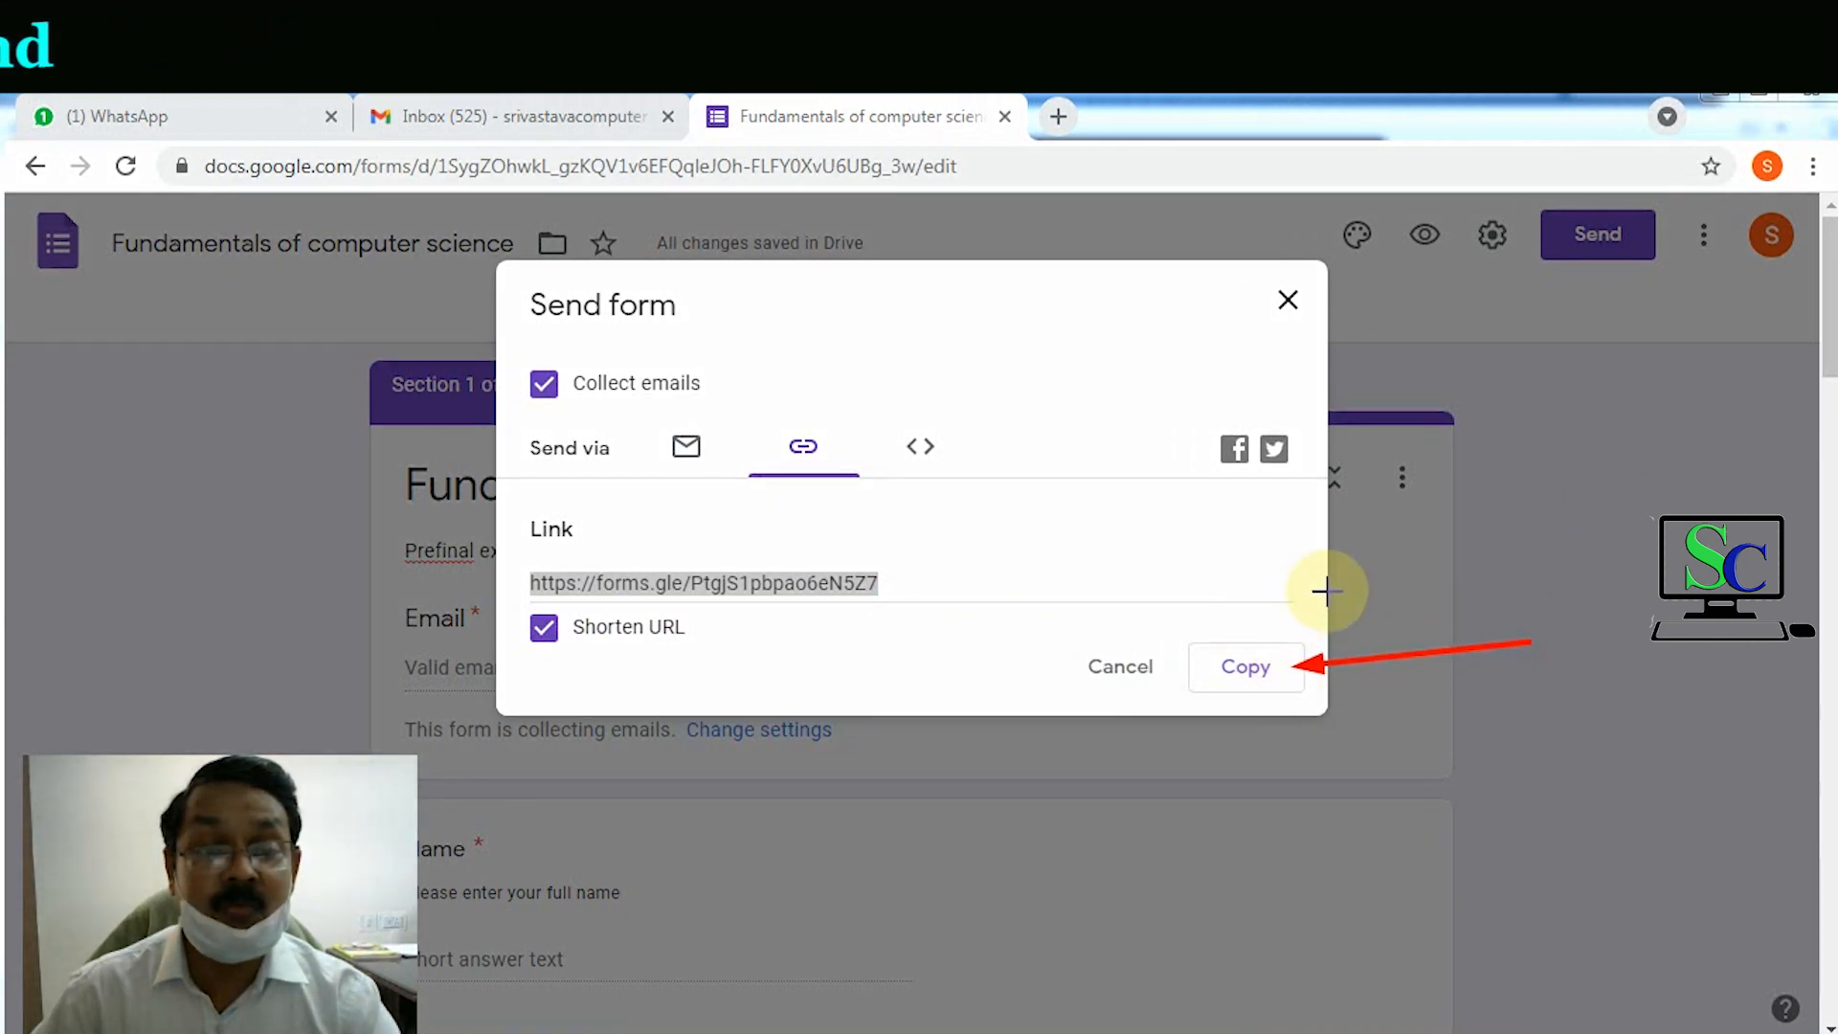
{"action": "left_click", "coordinate": [1249, 697]}
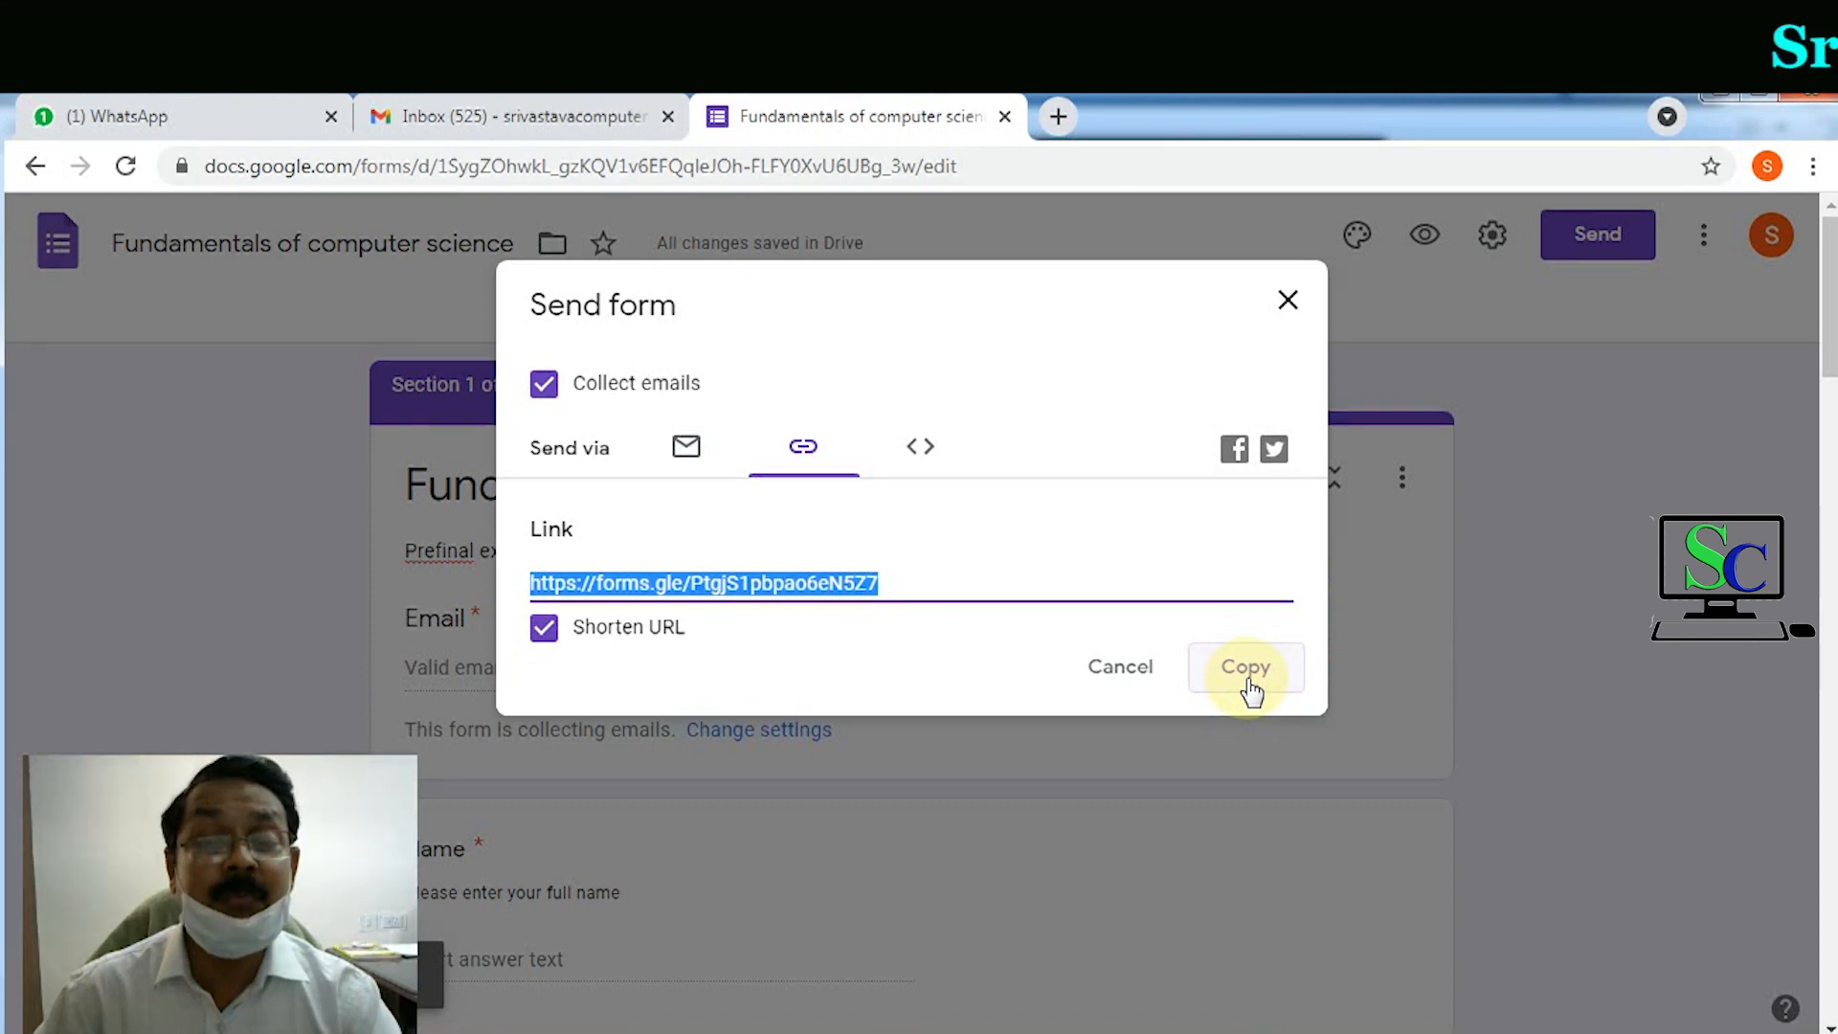
Step: Close the Send dialog, toggle Accepting responses off and on, and open a blank browser tab
{"action": "left_click", "coordinate": [1289, 302]}
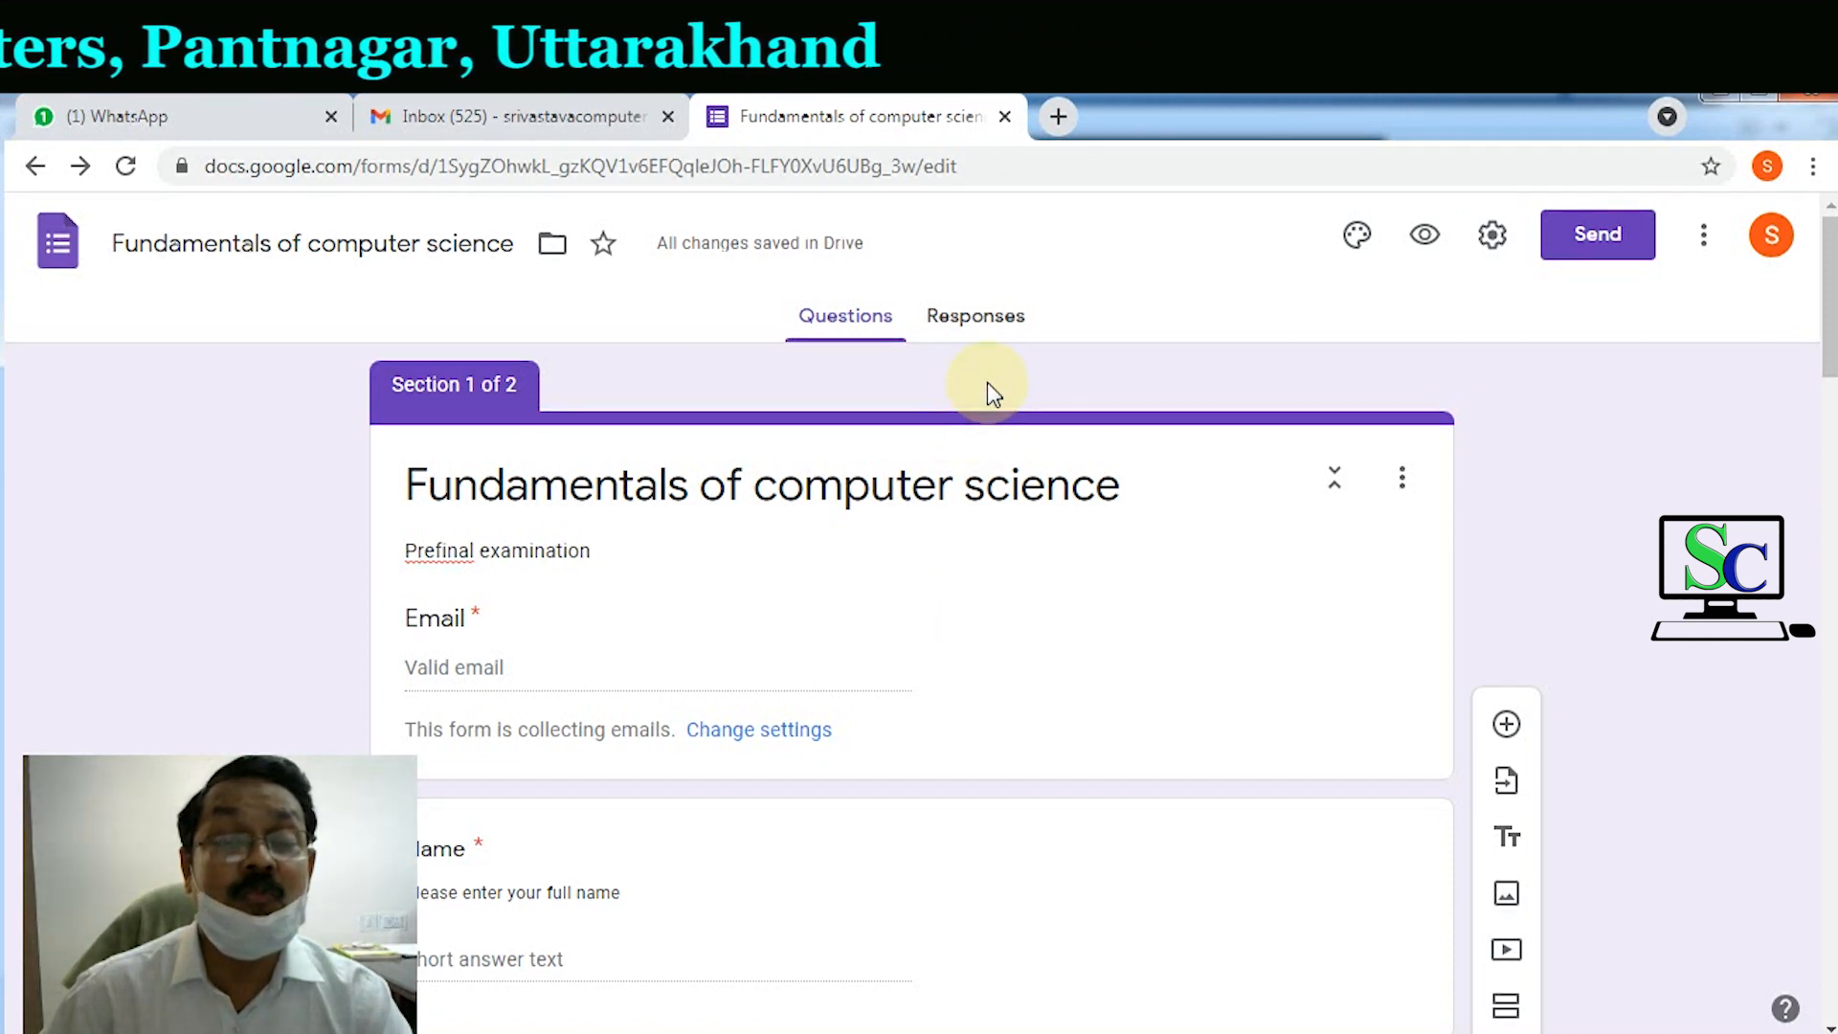
{"action": "left_click", "coordinate": [976, 325]}
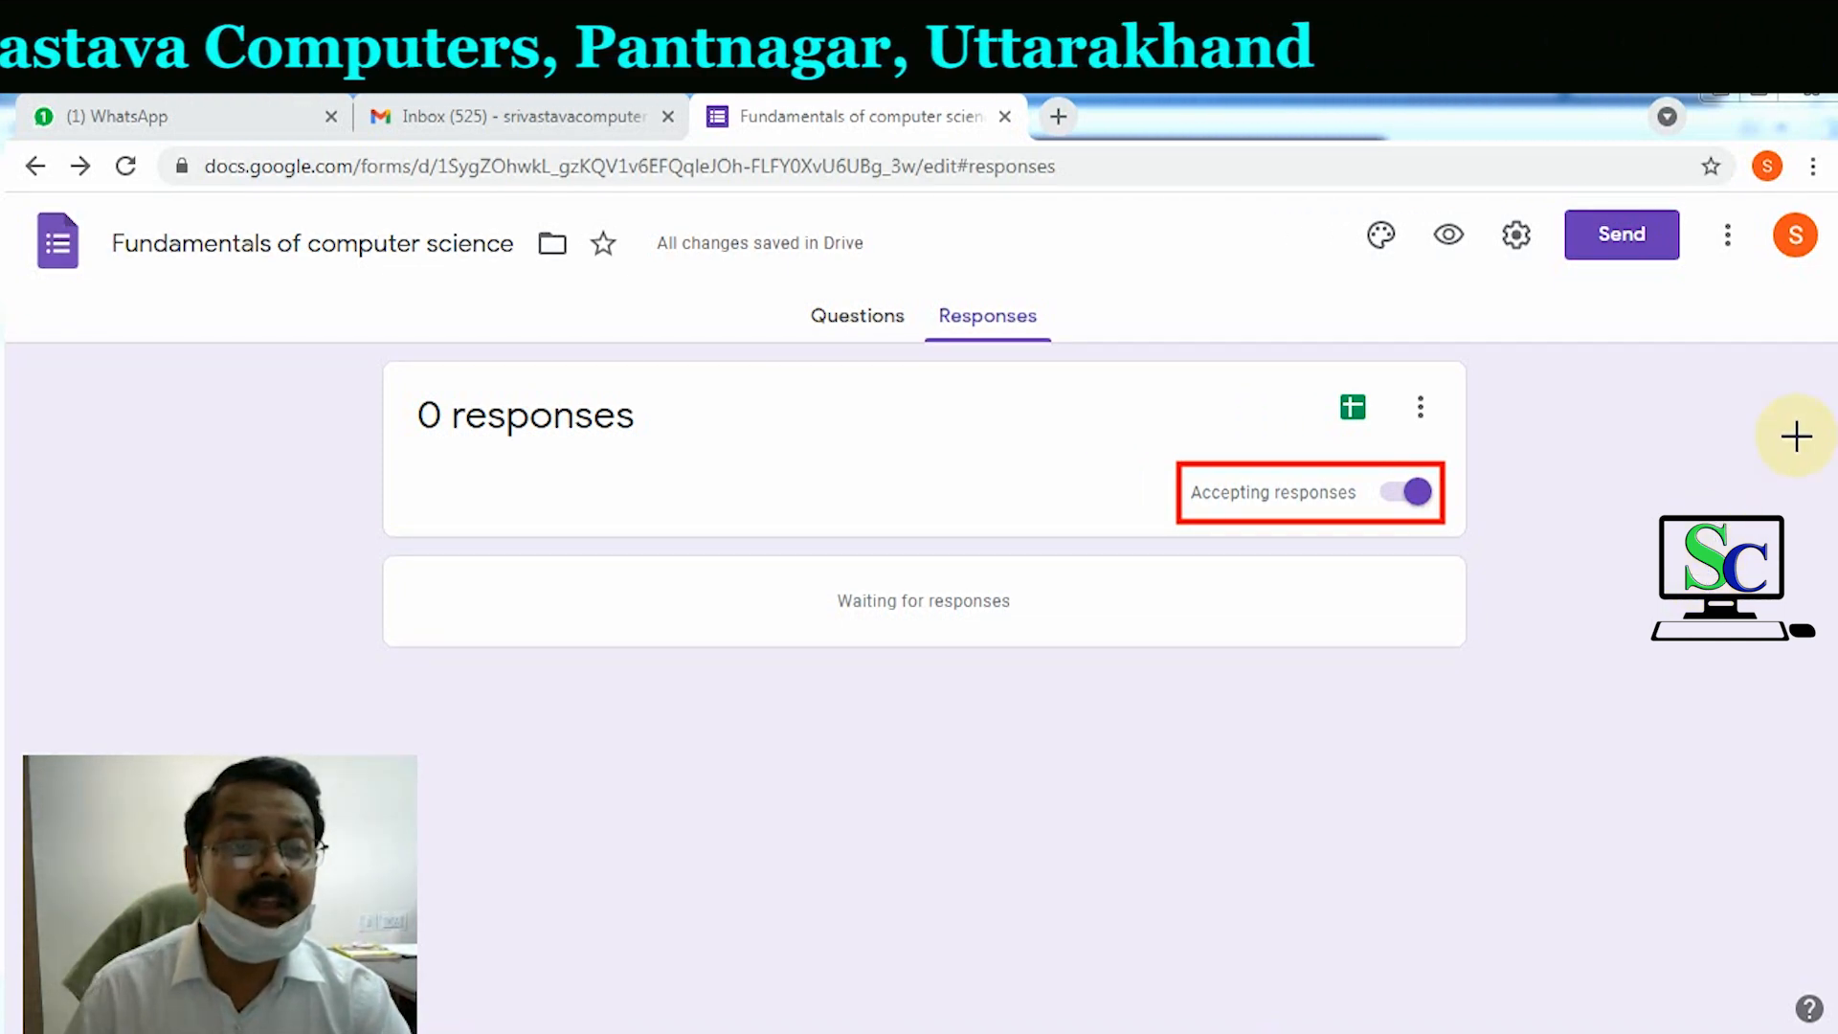
{"action": "left_click", "coordinate": [1392, 501]}
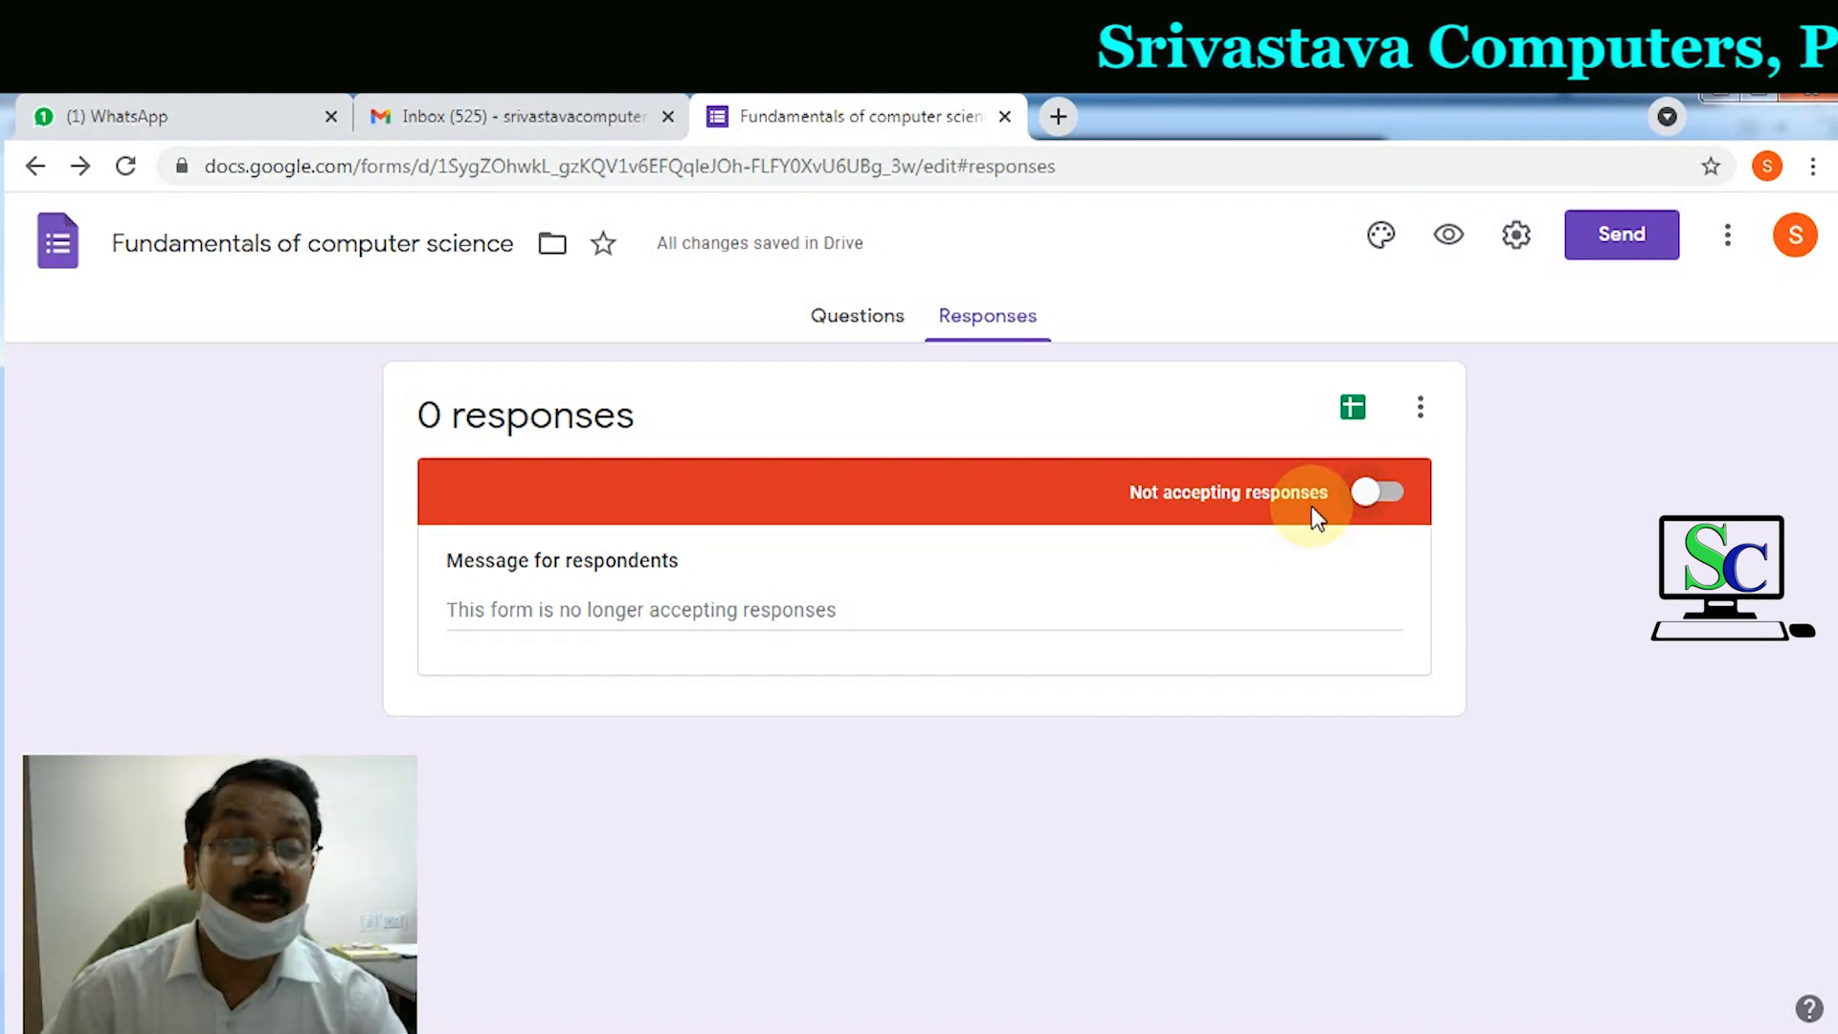
{"action": "left_click", "coordinate": [1395, 496]}
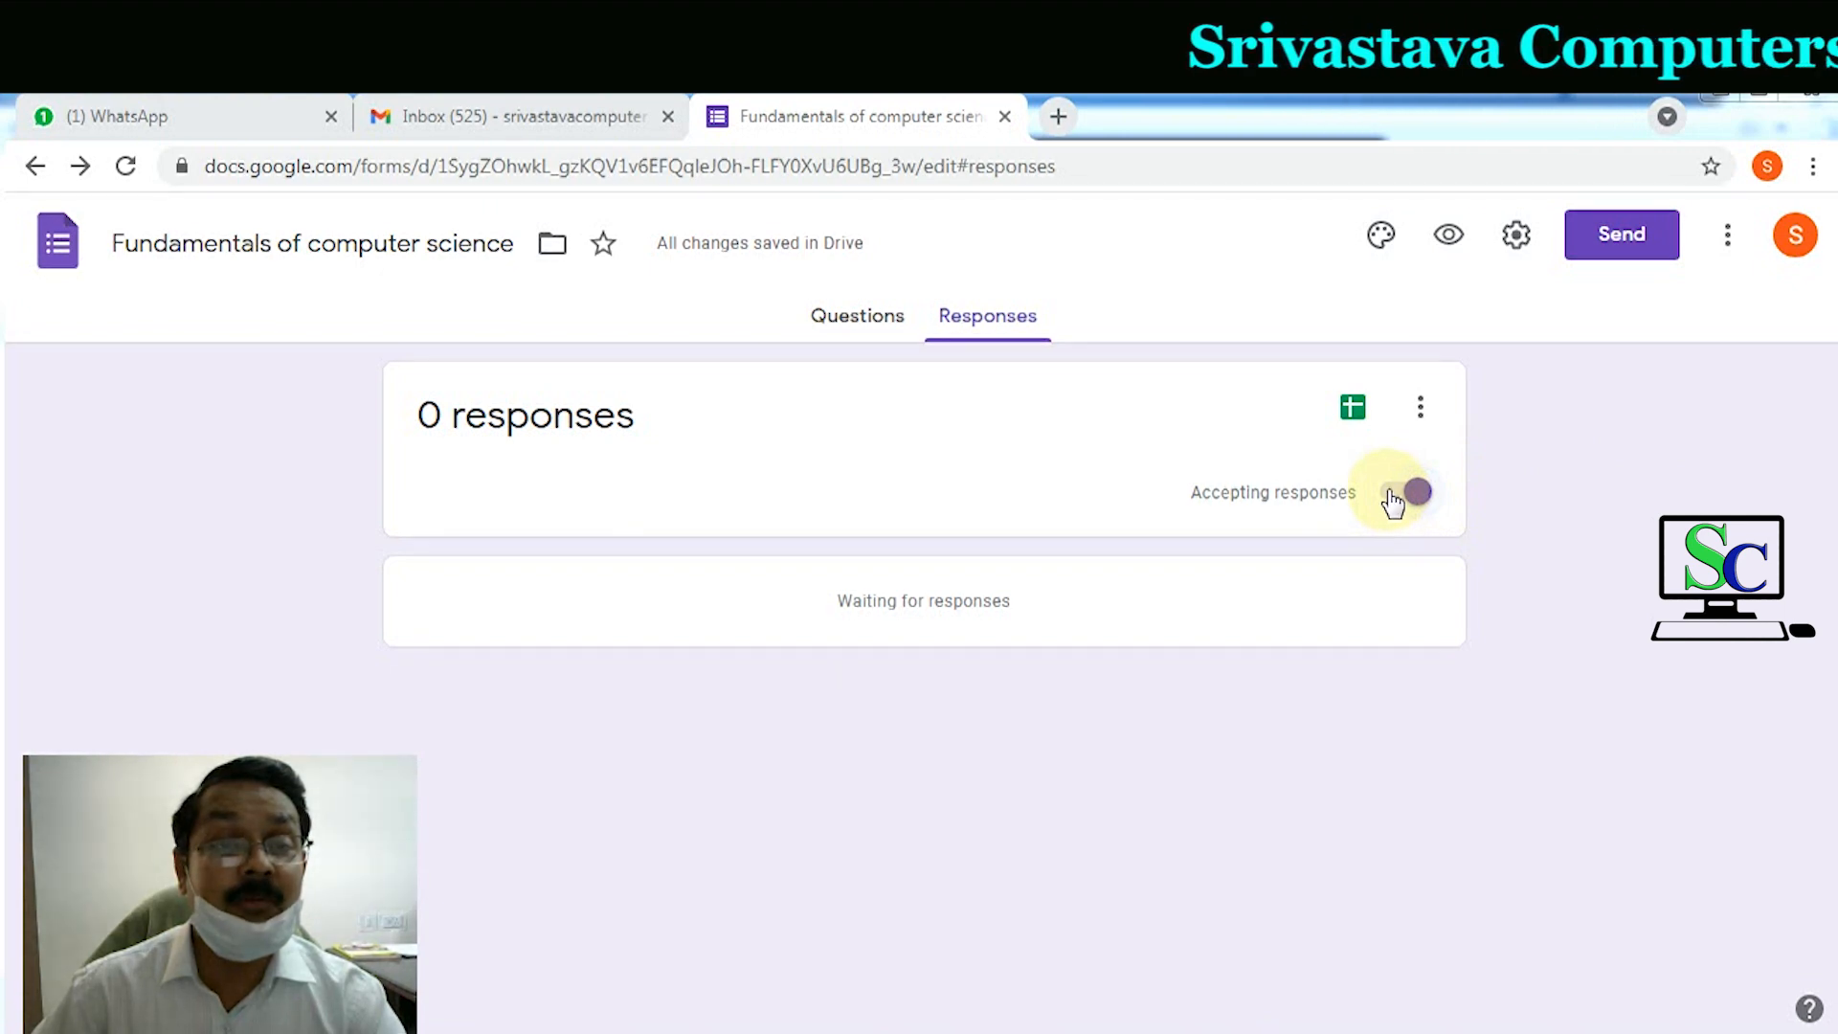
{"action": "left_click", "coordinate": [1061, 123]}
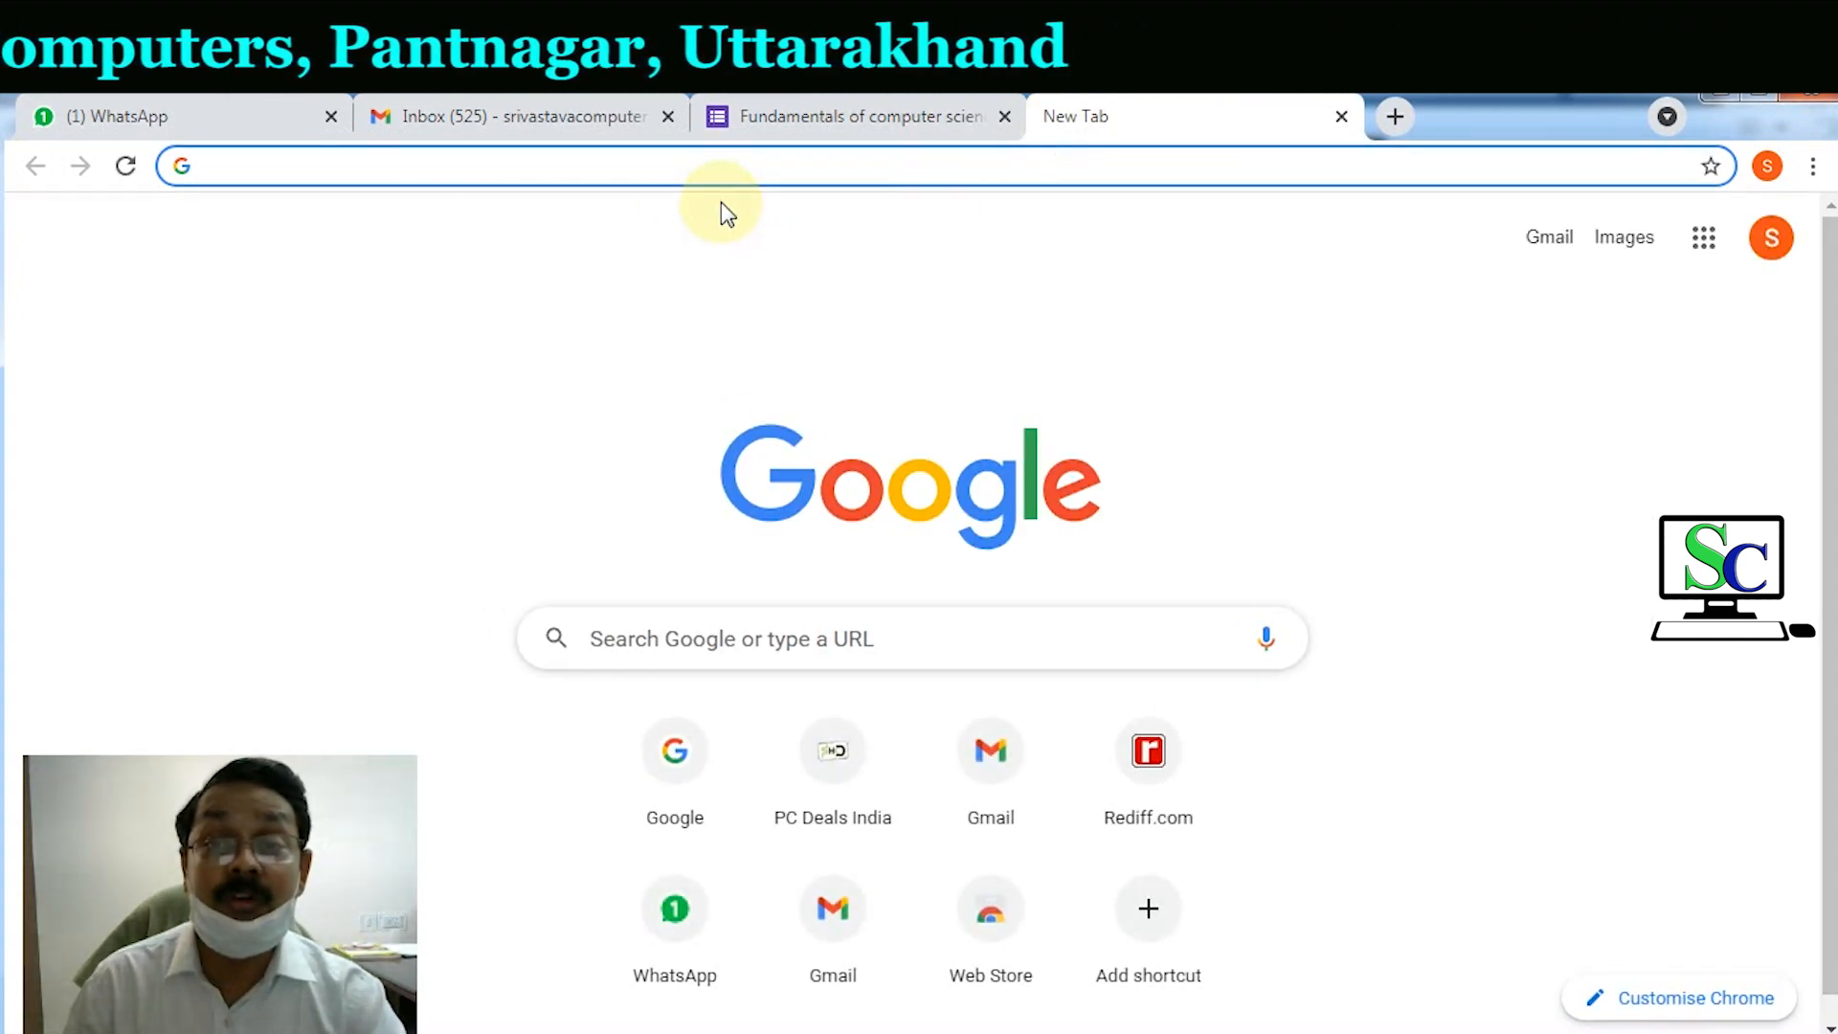
Step: Paste the forms.gle short link into the new tab to load the live form
{"action": "key", "text": "ctrl+v"}
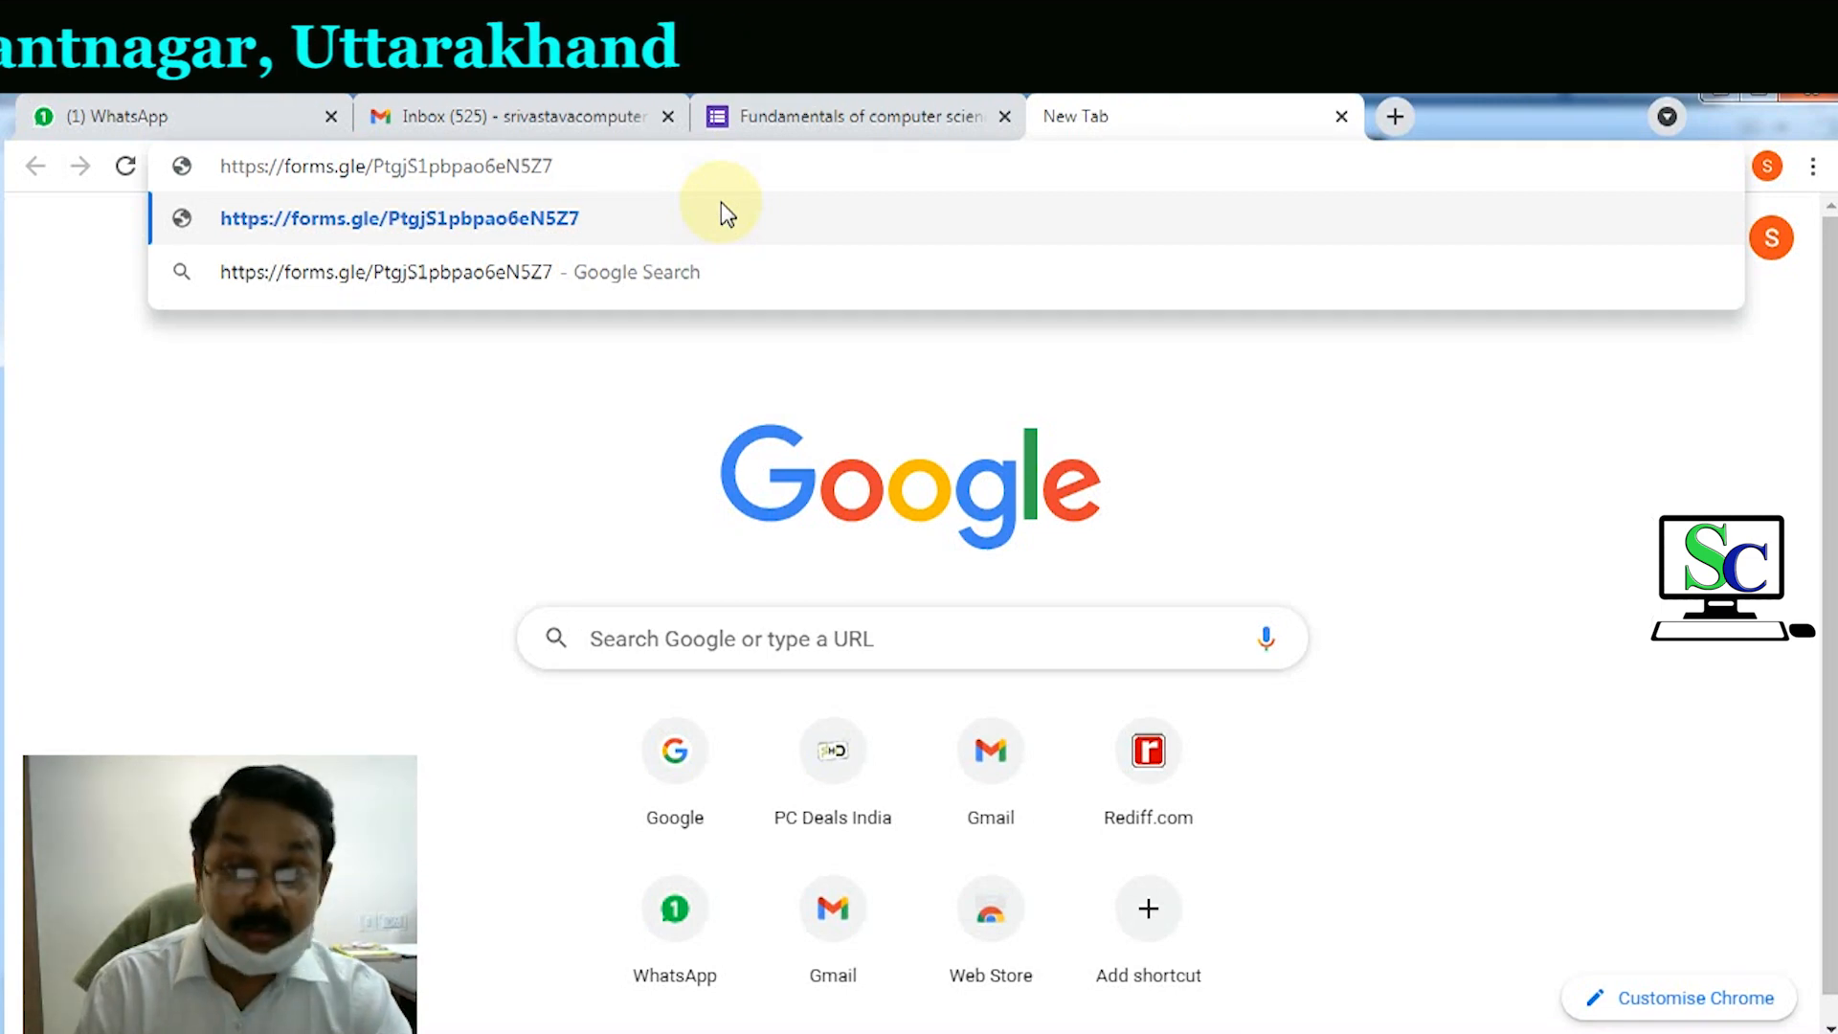
{"action": "key", "text": "Return"}
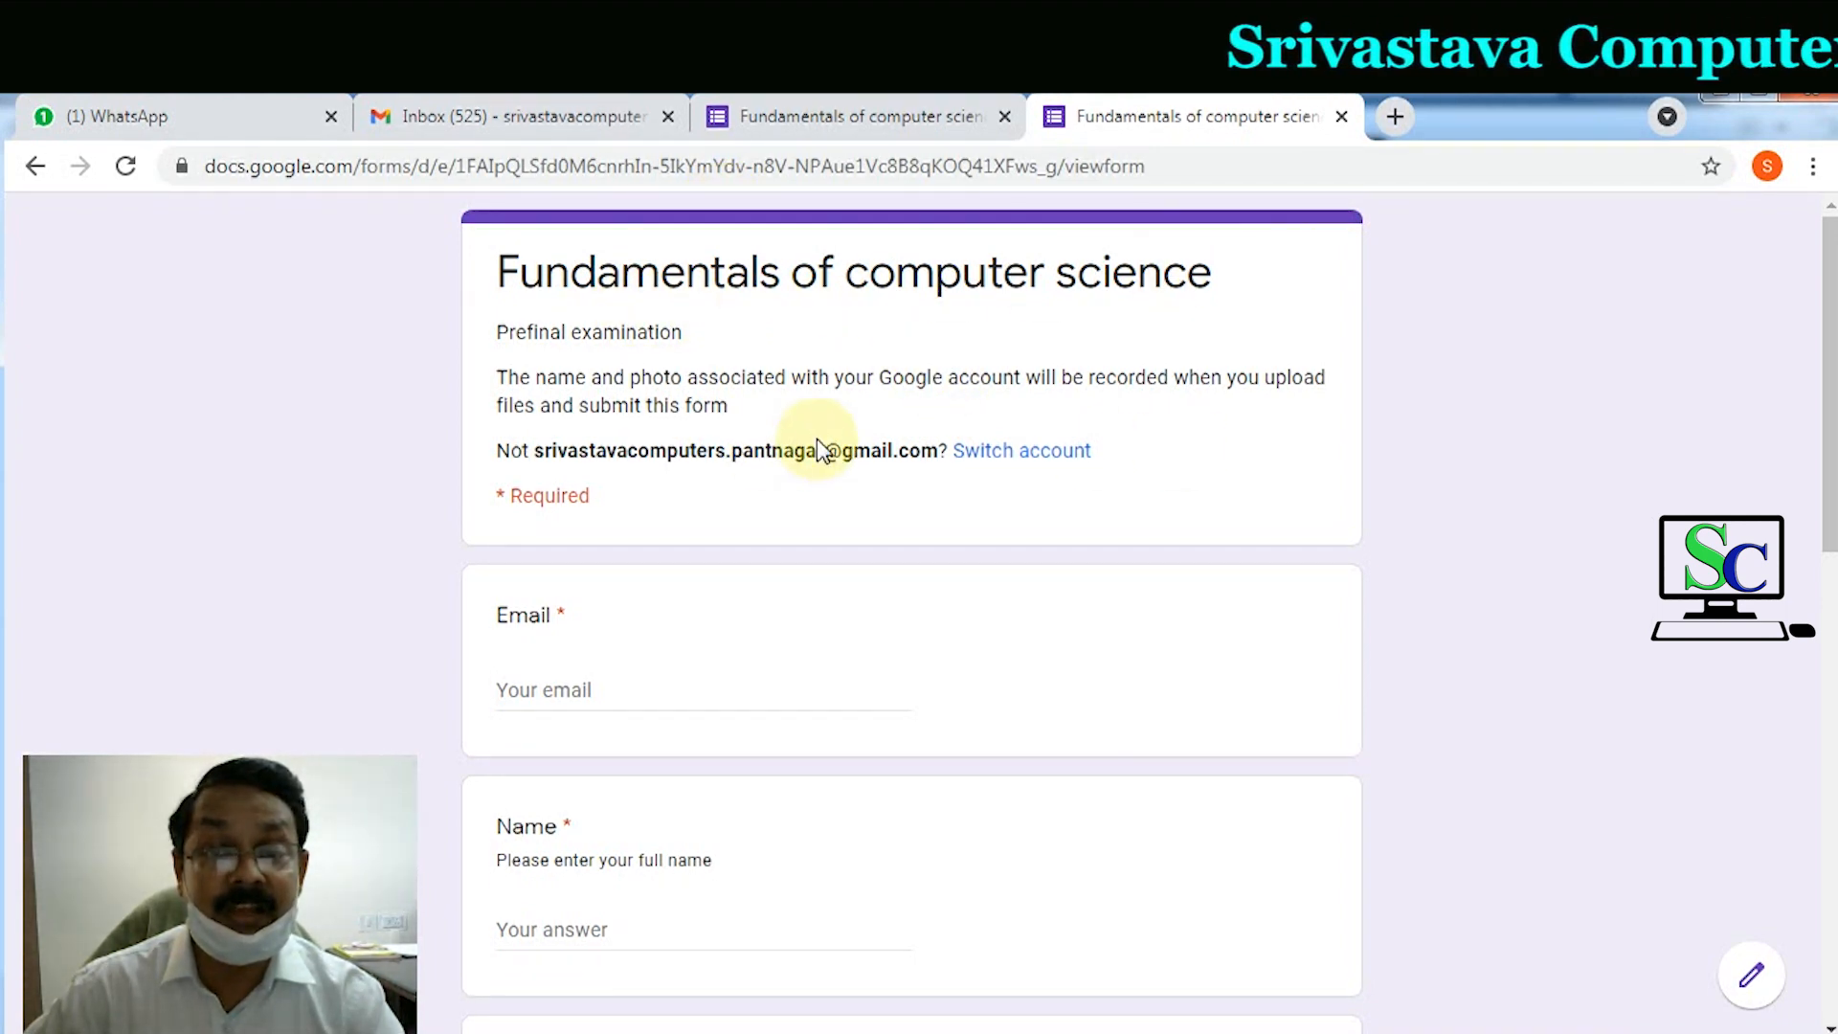
{"action": "scroll", "coordinate": [817, 438], "scroll_direction": "down", "scroll_amount": 1}
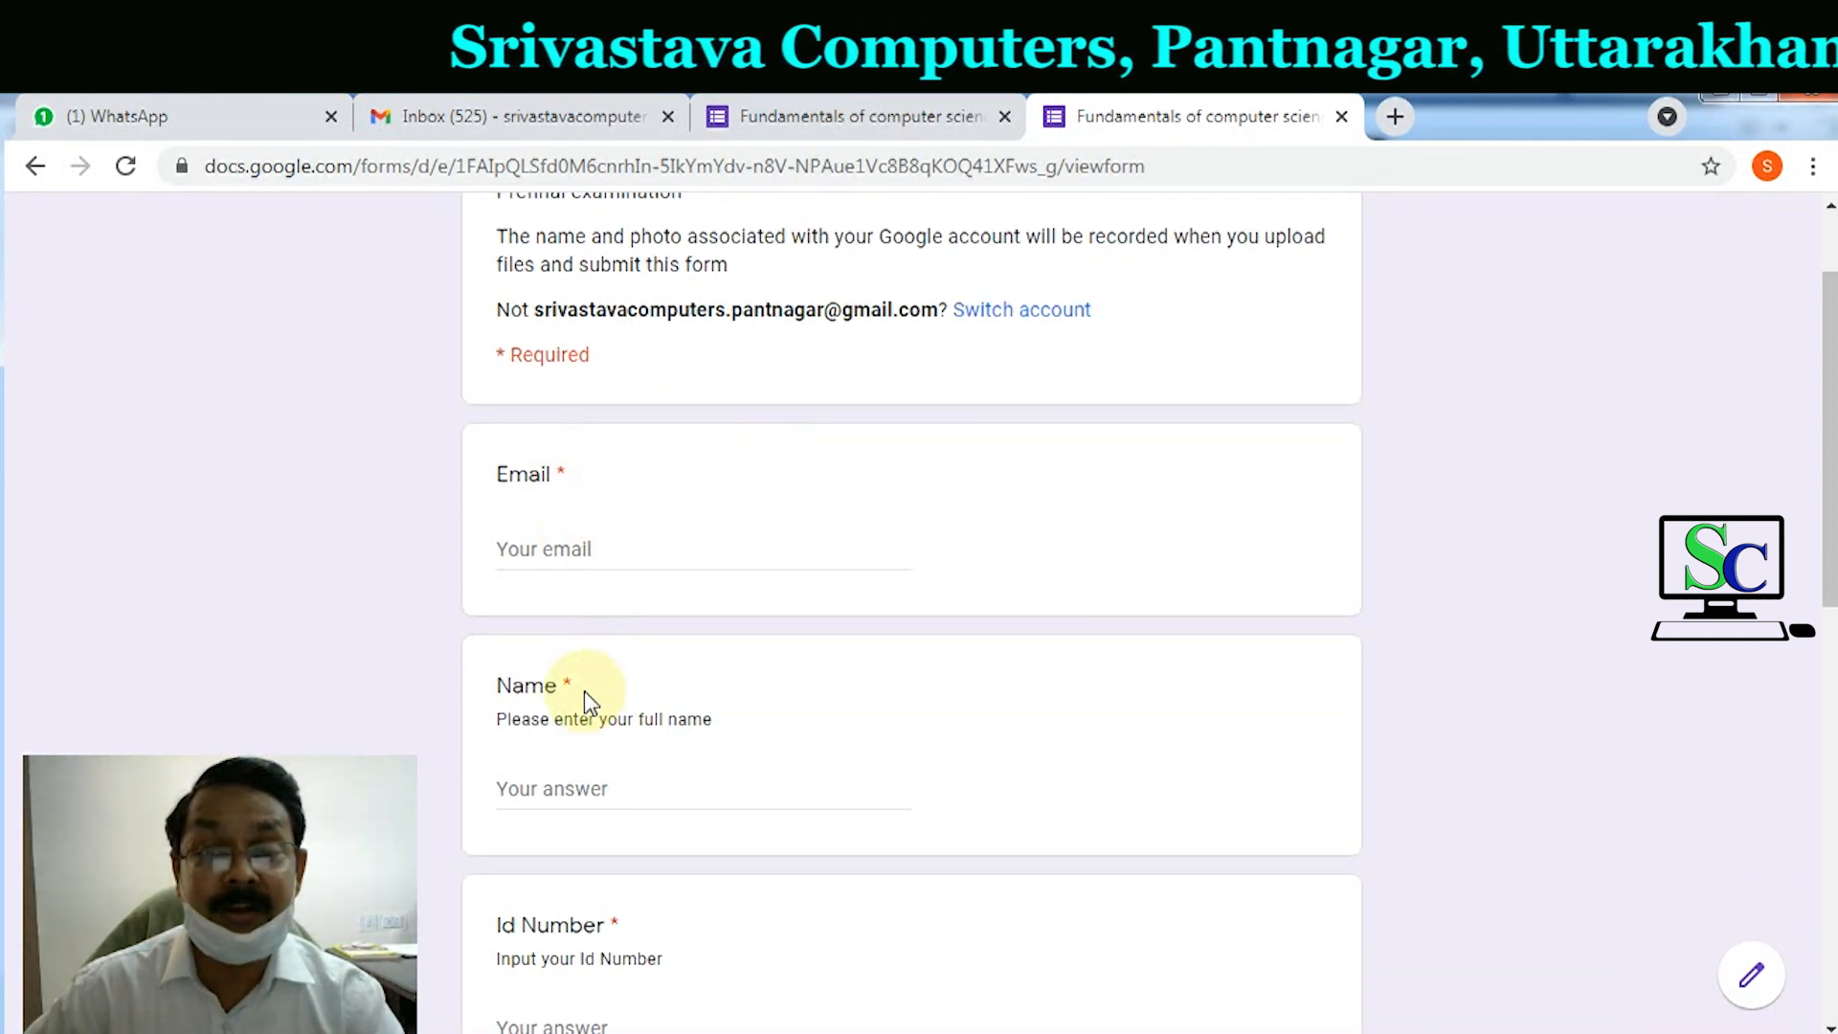
Step: Enter the respondent's full name in the first answer field, correcting typos
{"action": "scroll", "coordinate": [583, 691], "scroll_direction": "down", "scroll_amount": 3}
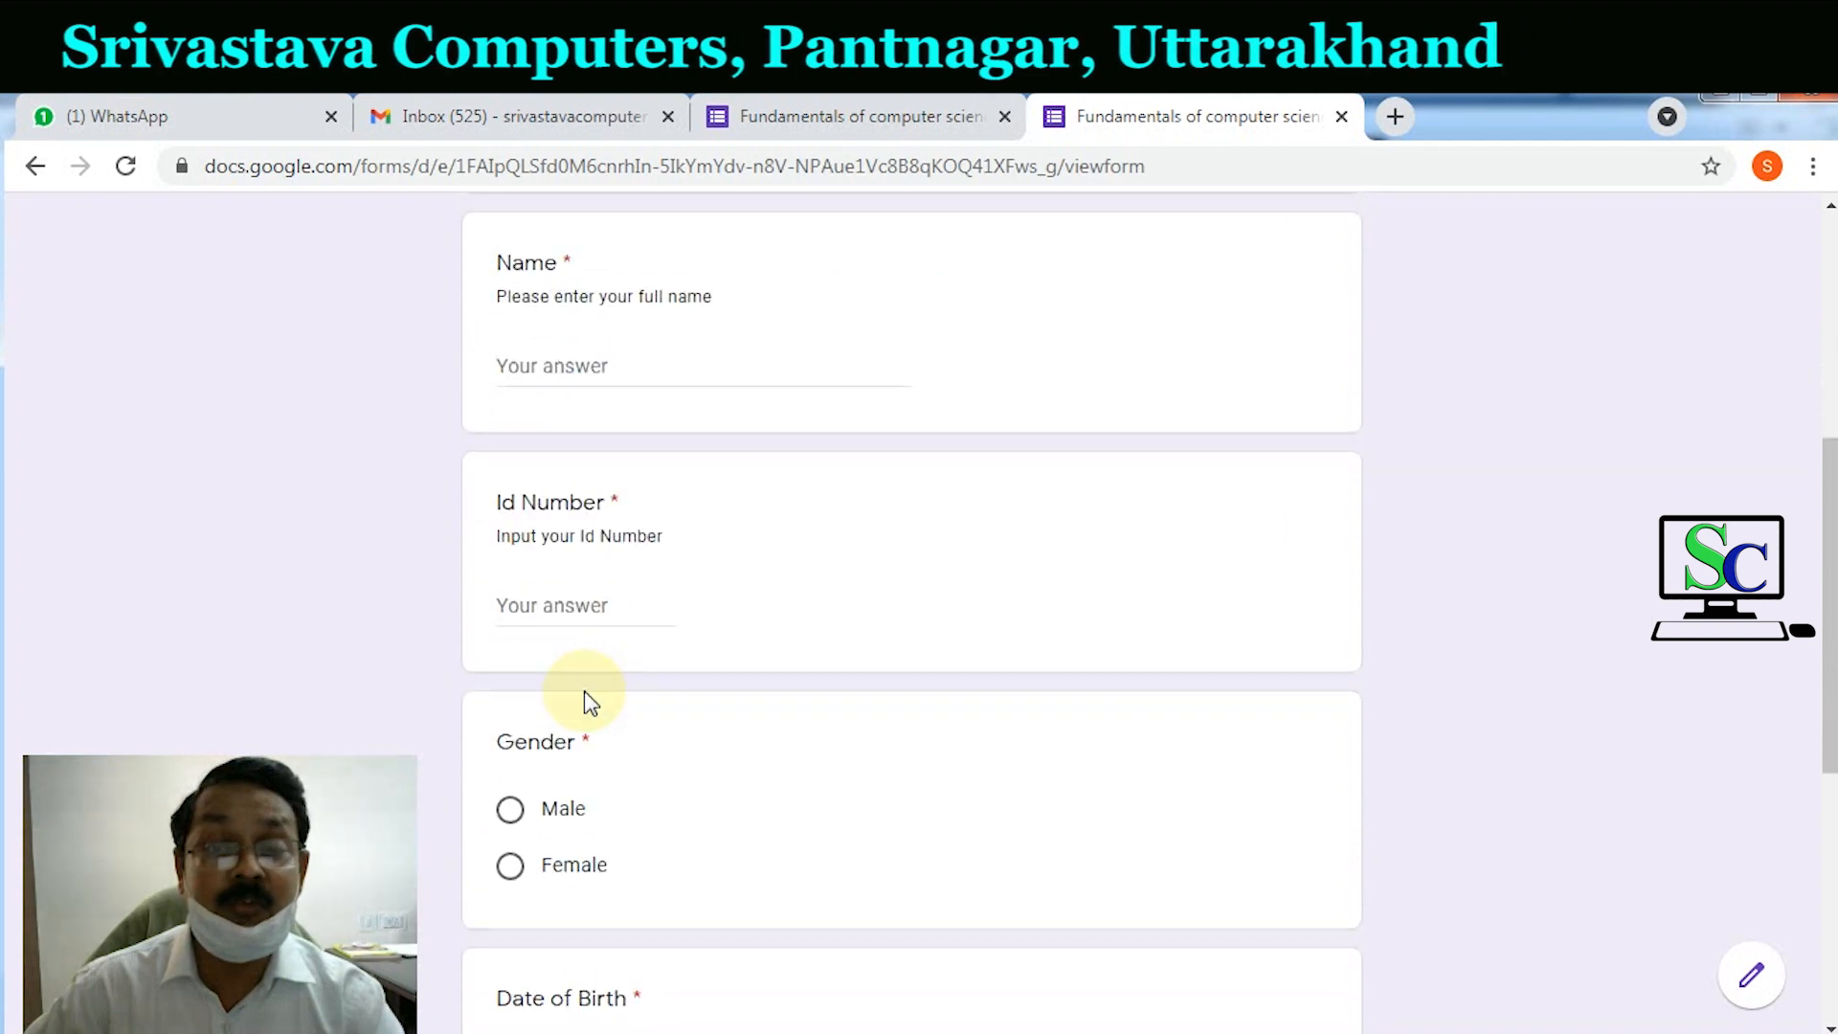
{"action": "scroll", "coordinate": [584, 691], "scroll_direction": "up", "scroll_amount": 2}
{"action": "scroll", "coordinate": [584, 691], "scroll_direction": "up", "scroll_amount": 3}
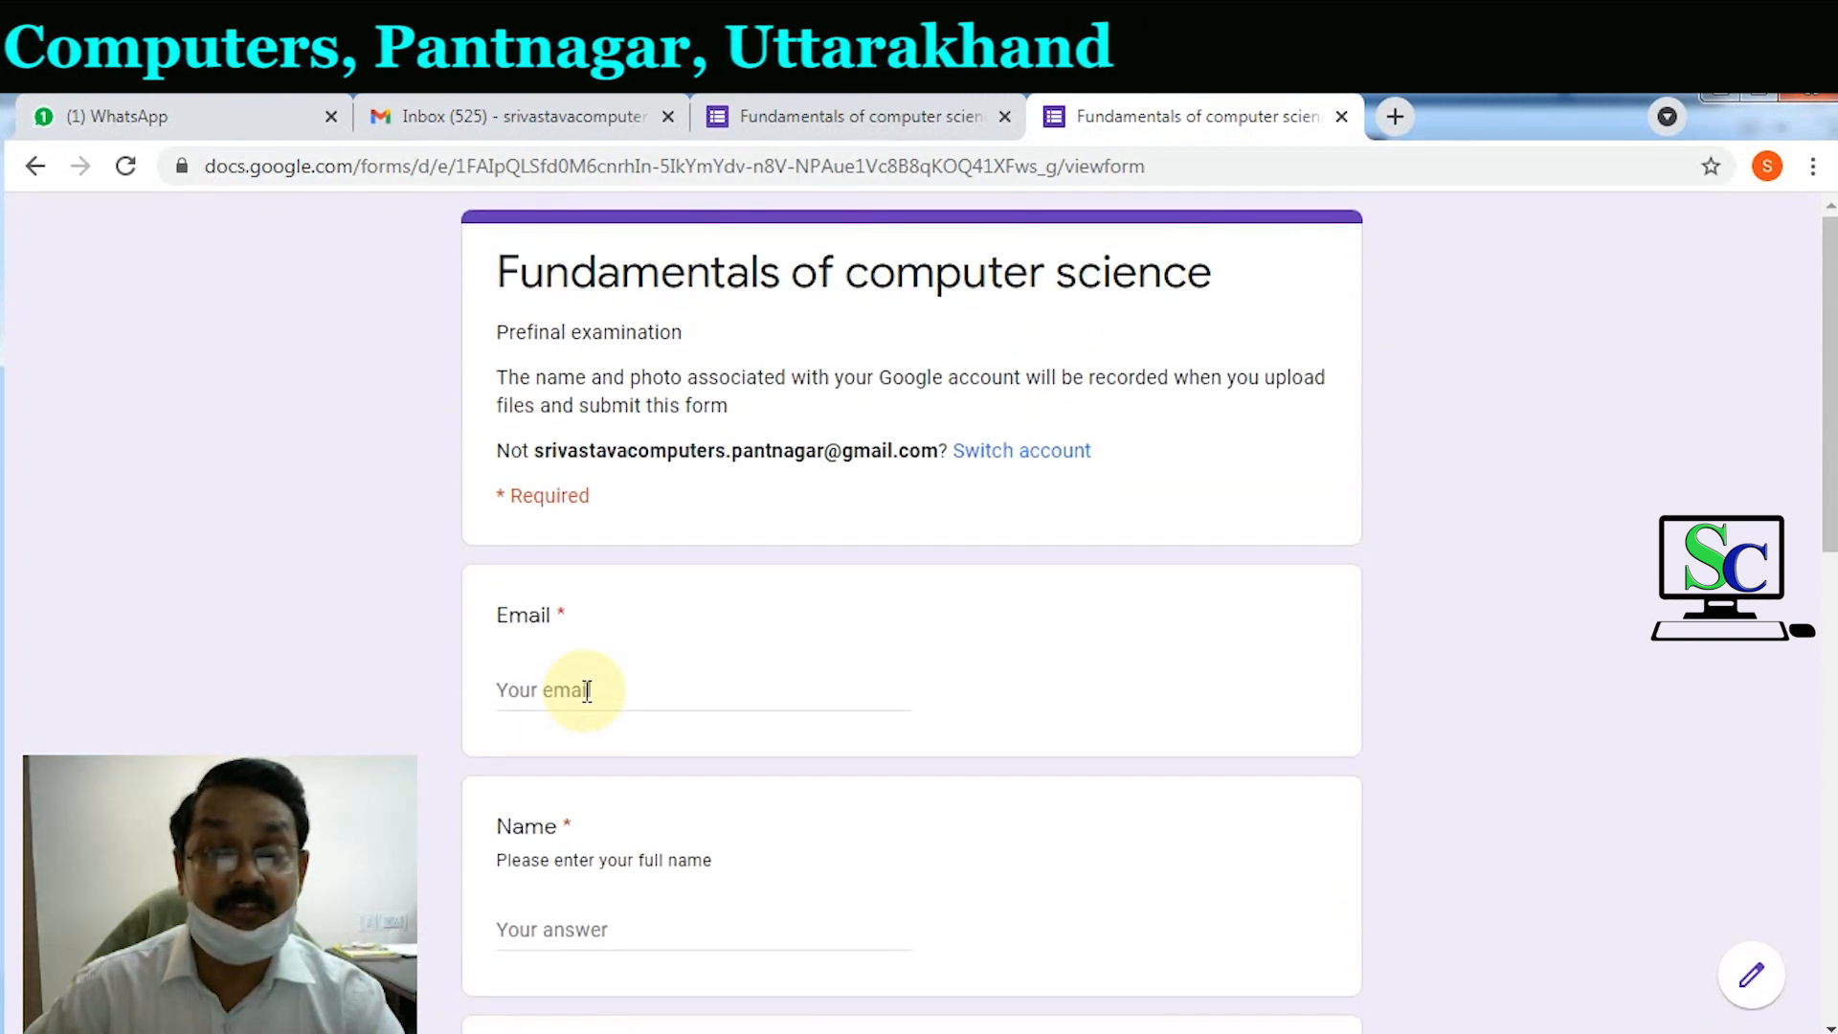
{"action": "left_click", "coordinate": [598, 691]}
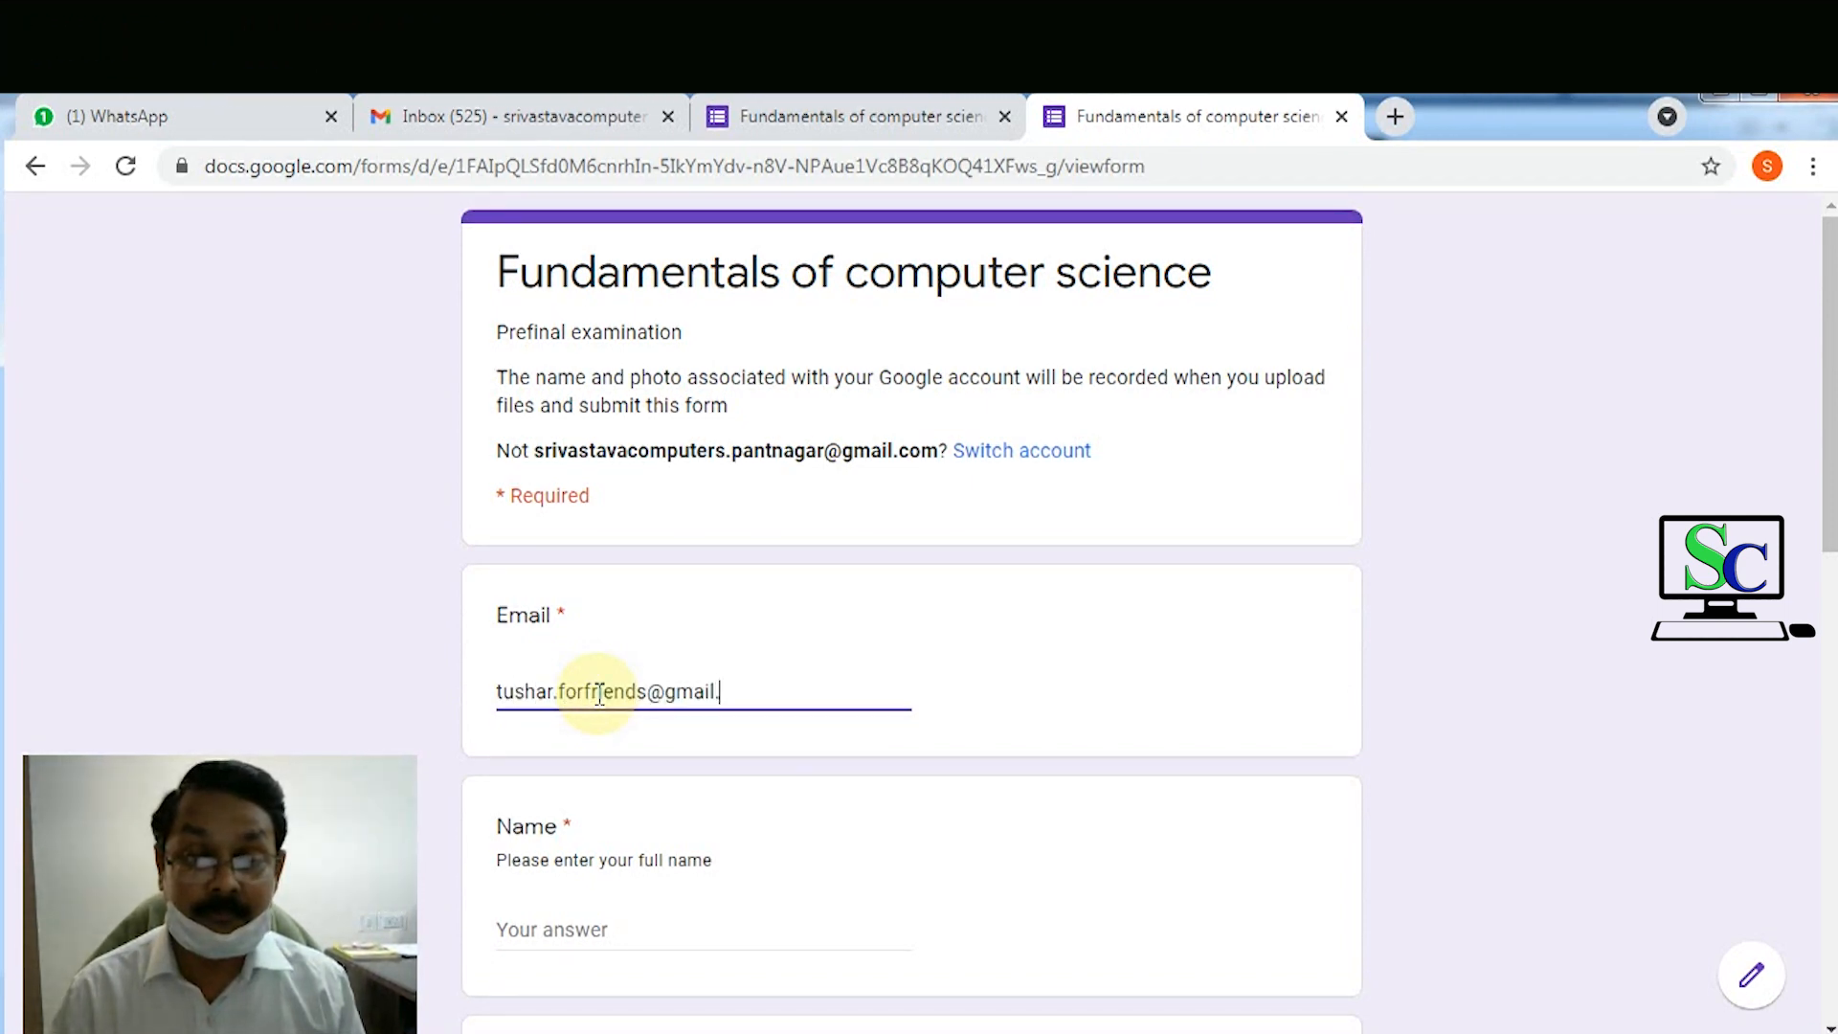
{"action": "scroll", "coordinate": [721, 675], "scroll_direction": "down", "scroll_amount": 3}
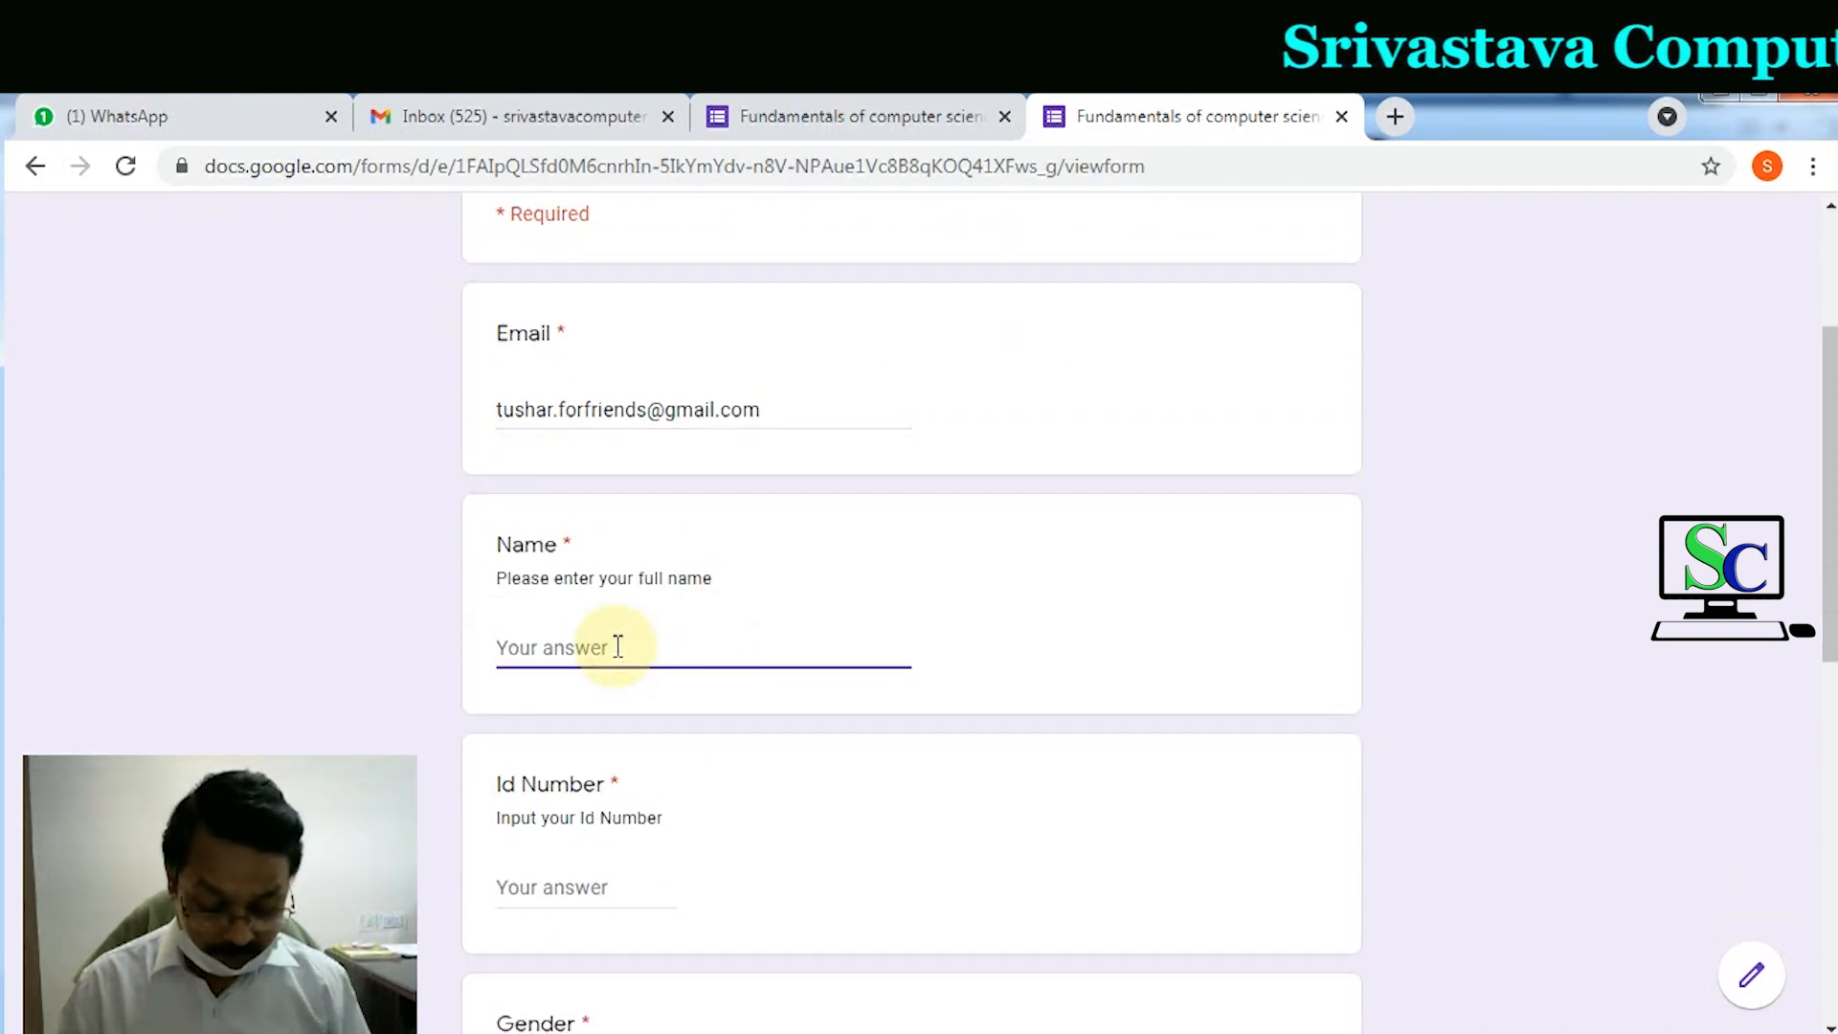
{"action": "type", "text": "Srivastavza"}
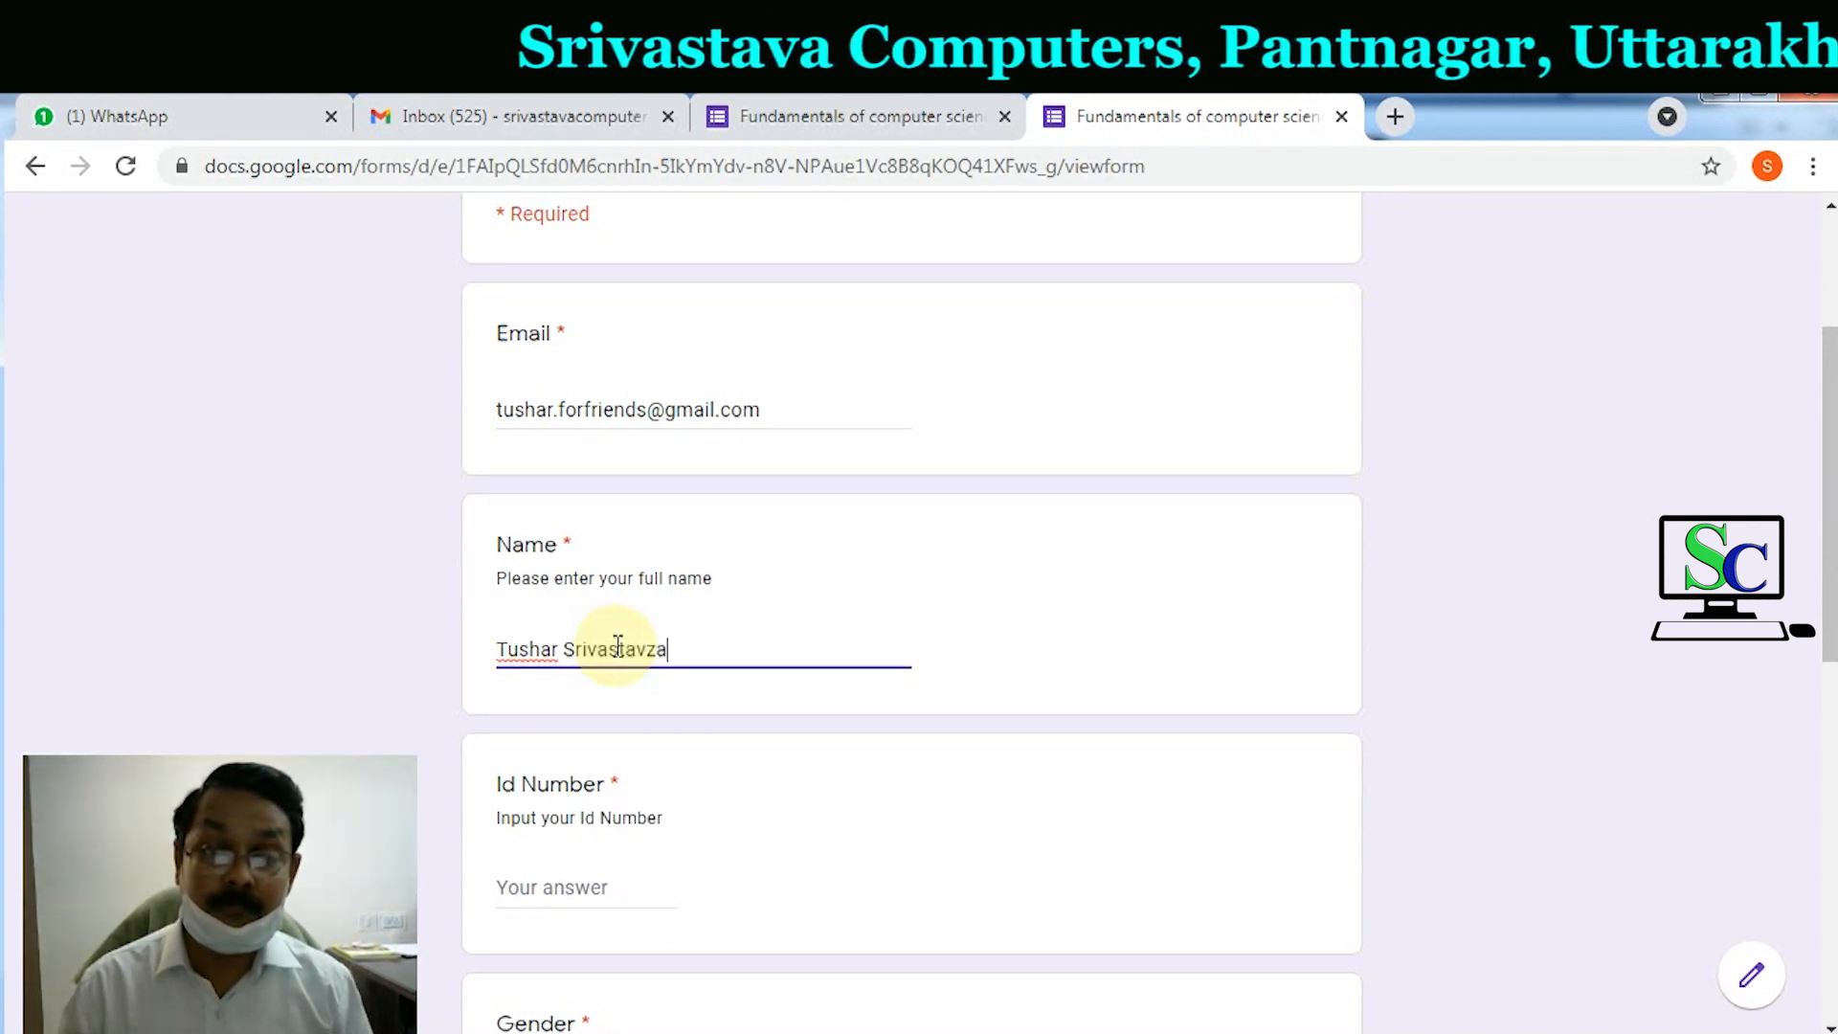
{"action": "key", "text": "BackSpace"}
{"action": "key", "text": "BackSpace"}
{"action": "type", "text": "a"}
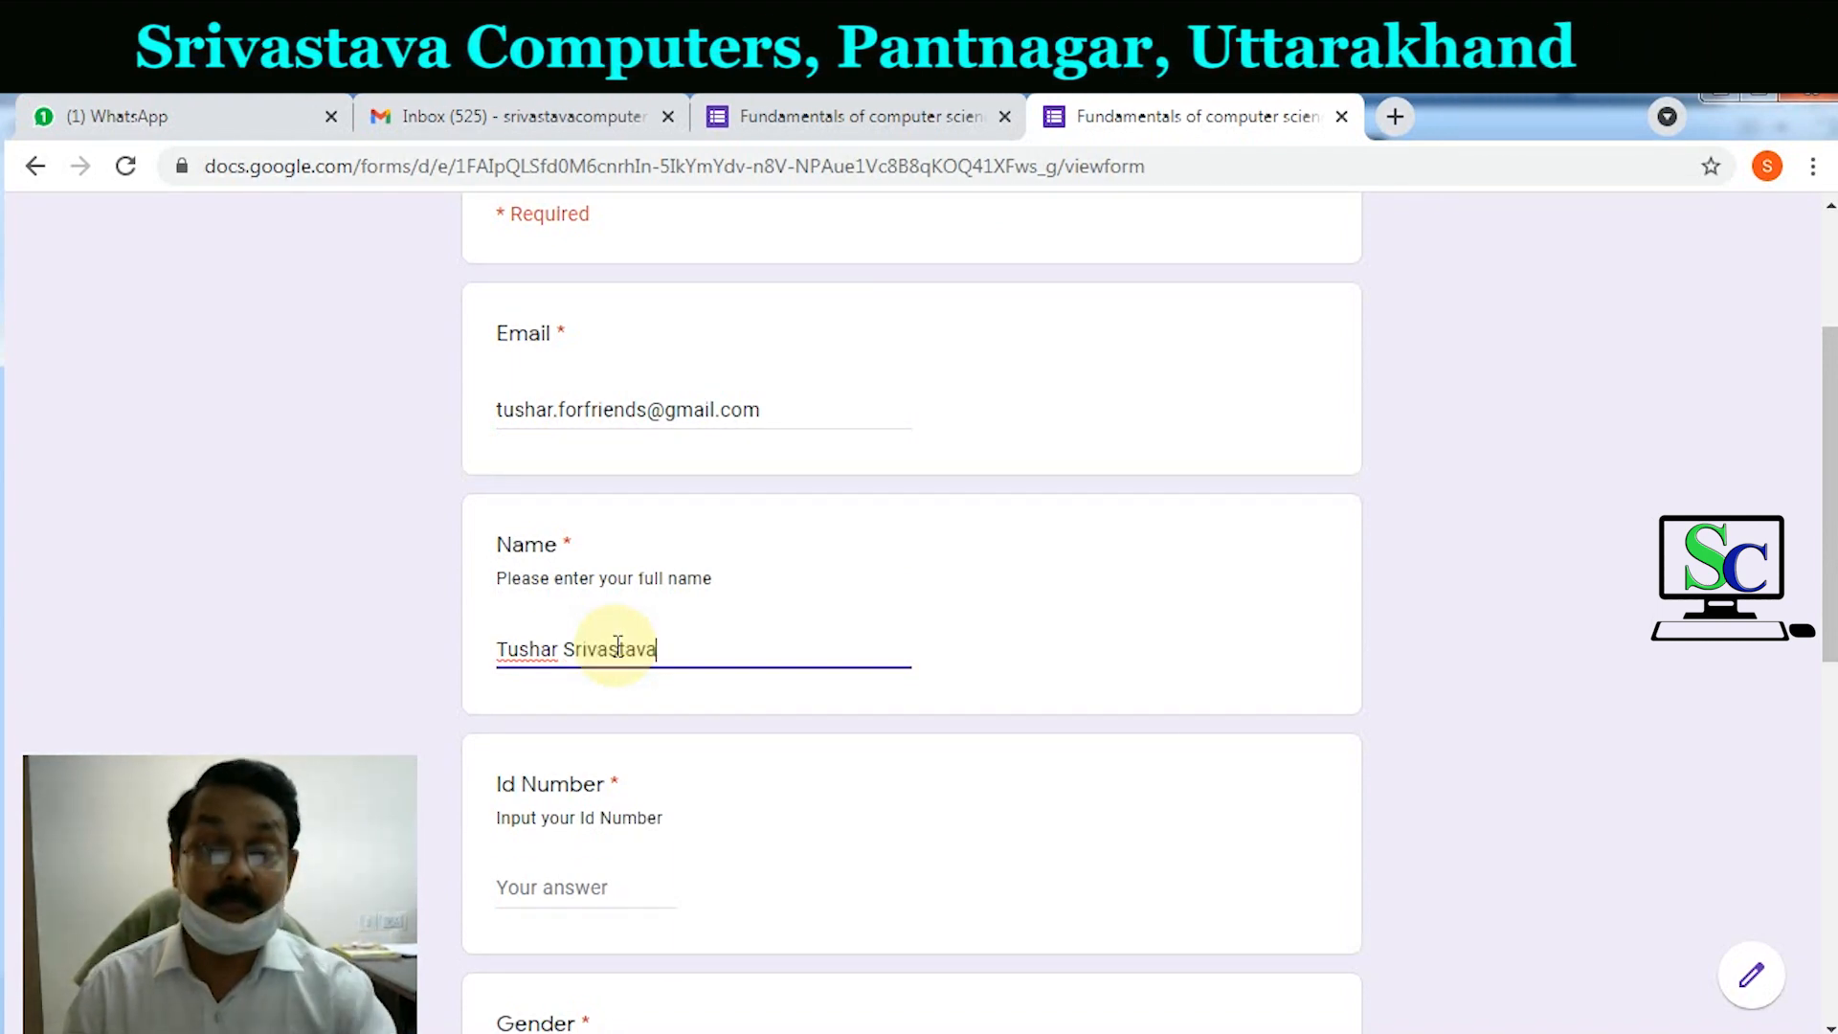
Step: Fill in the respondent's Id Number answer
{"action": "scroll", "coordinate": [613, 656], "scroll_direction": "down", "scroll_amount": 3}
{"action": "left_click", "coordinate": [600, 603]}
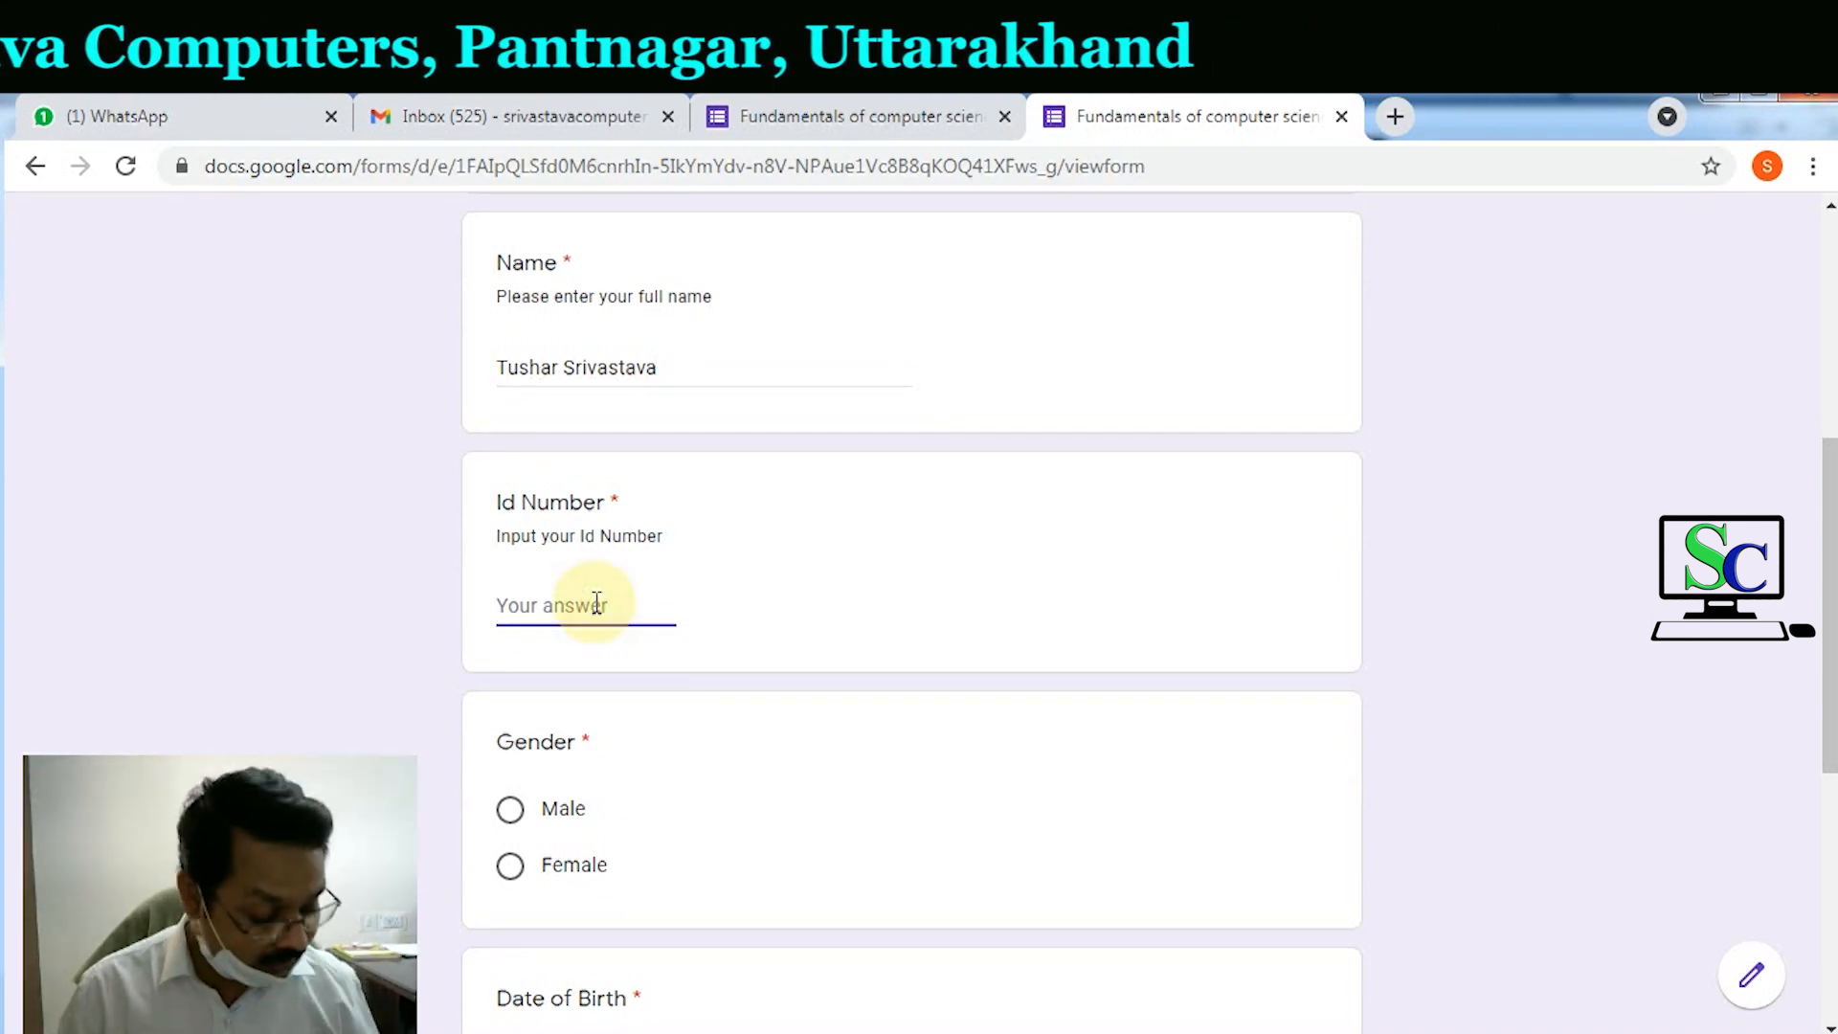
{"action": "type", "text": "123456"}
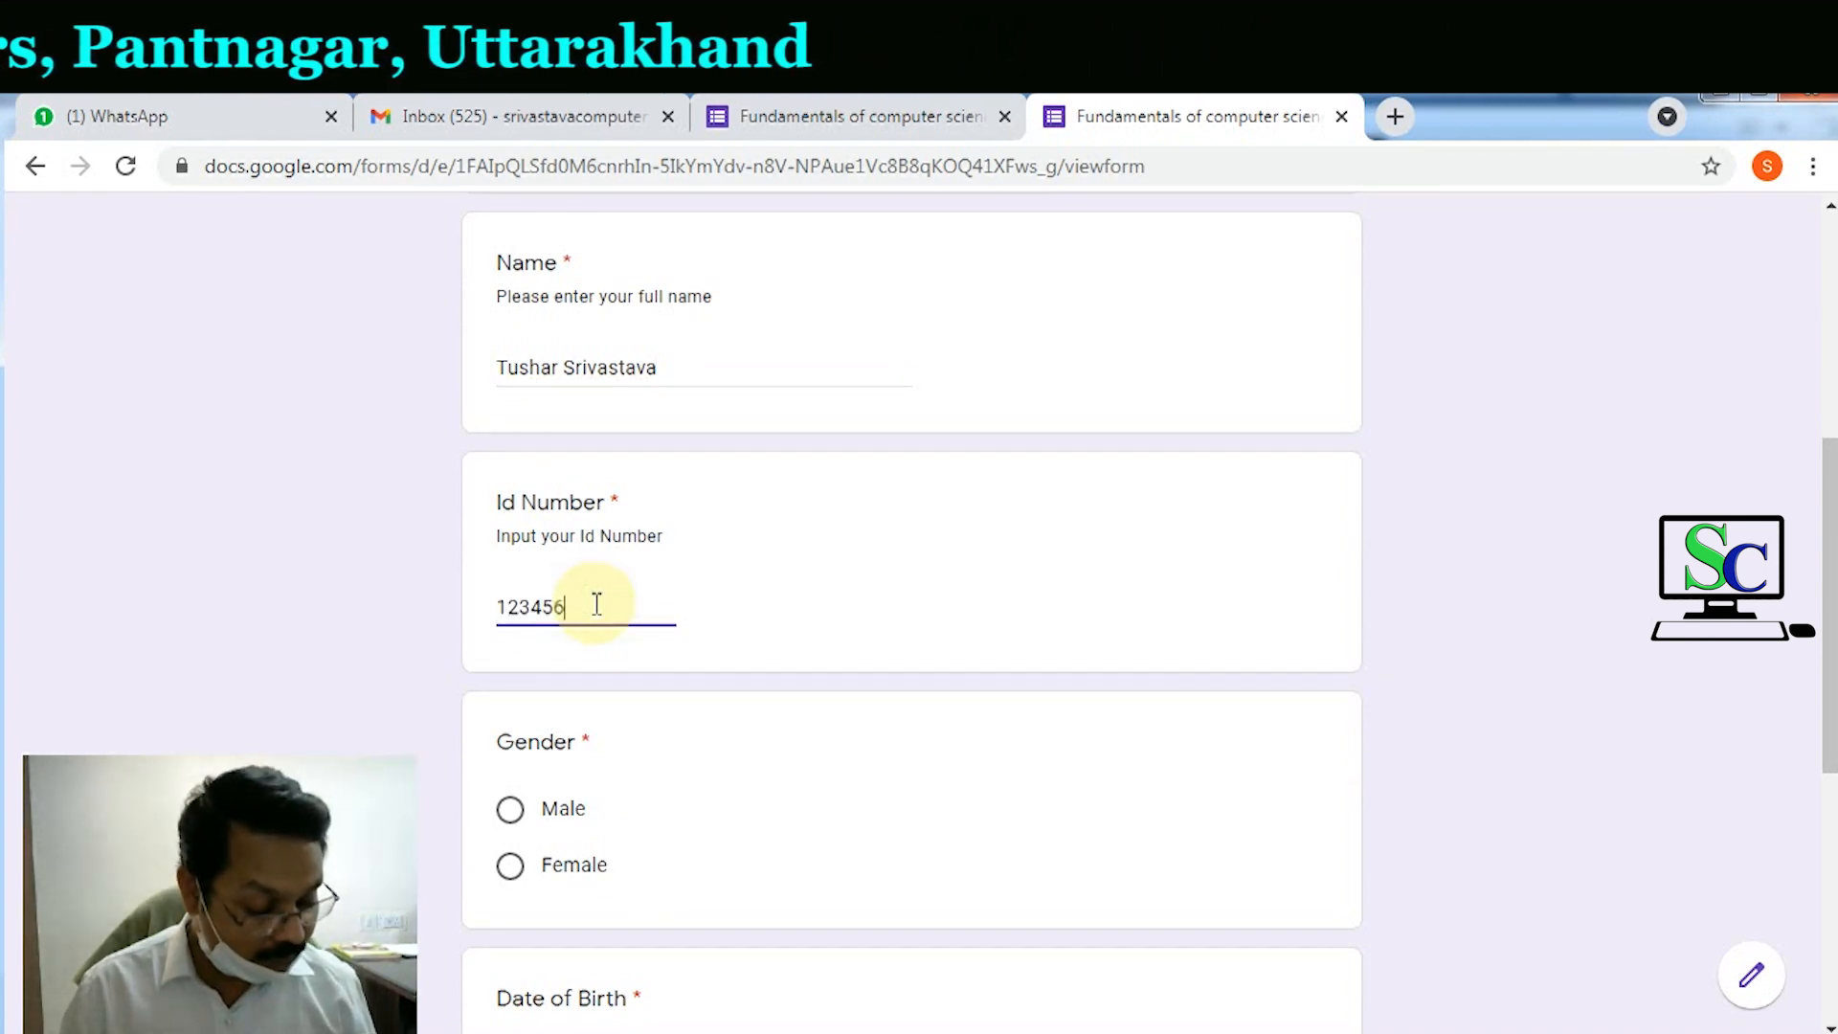
{"action": "scroll", "coordinate": [564, 603], "scroll_direction": "down", "scroll_amount": 3}
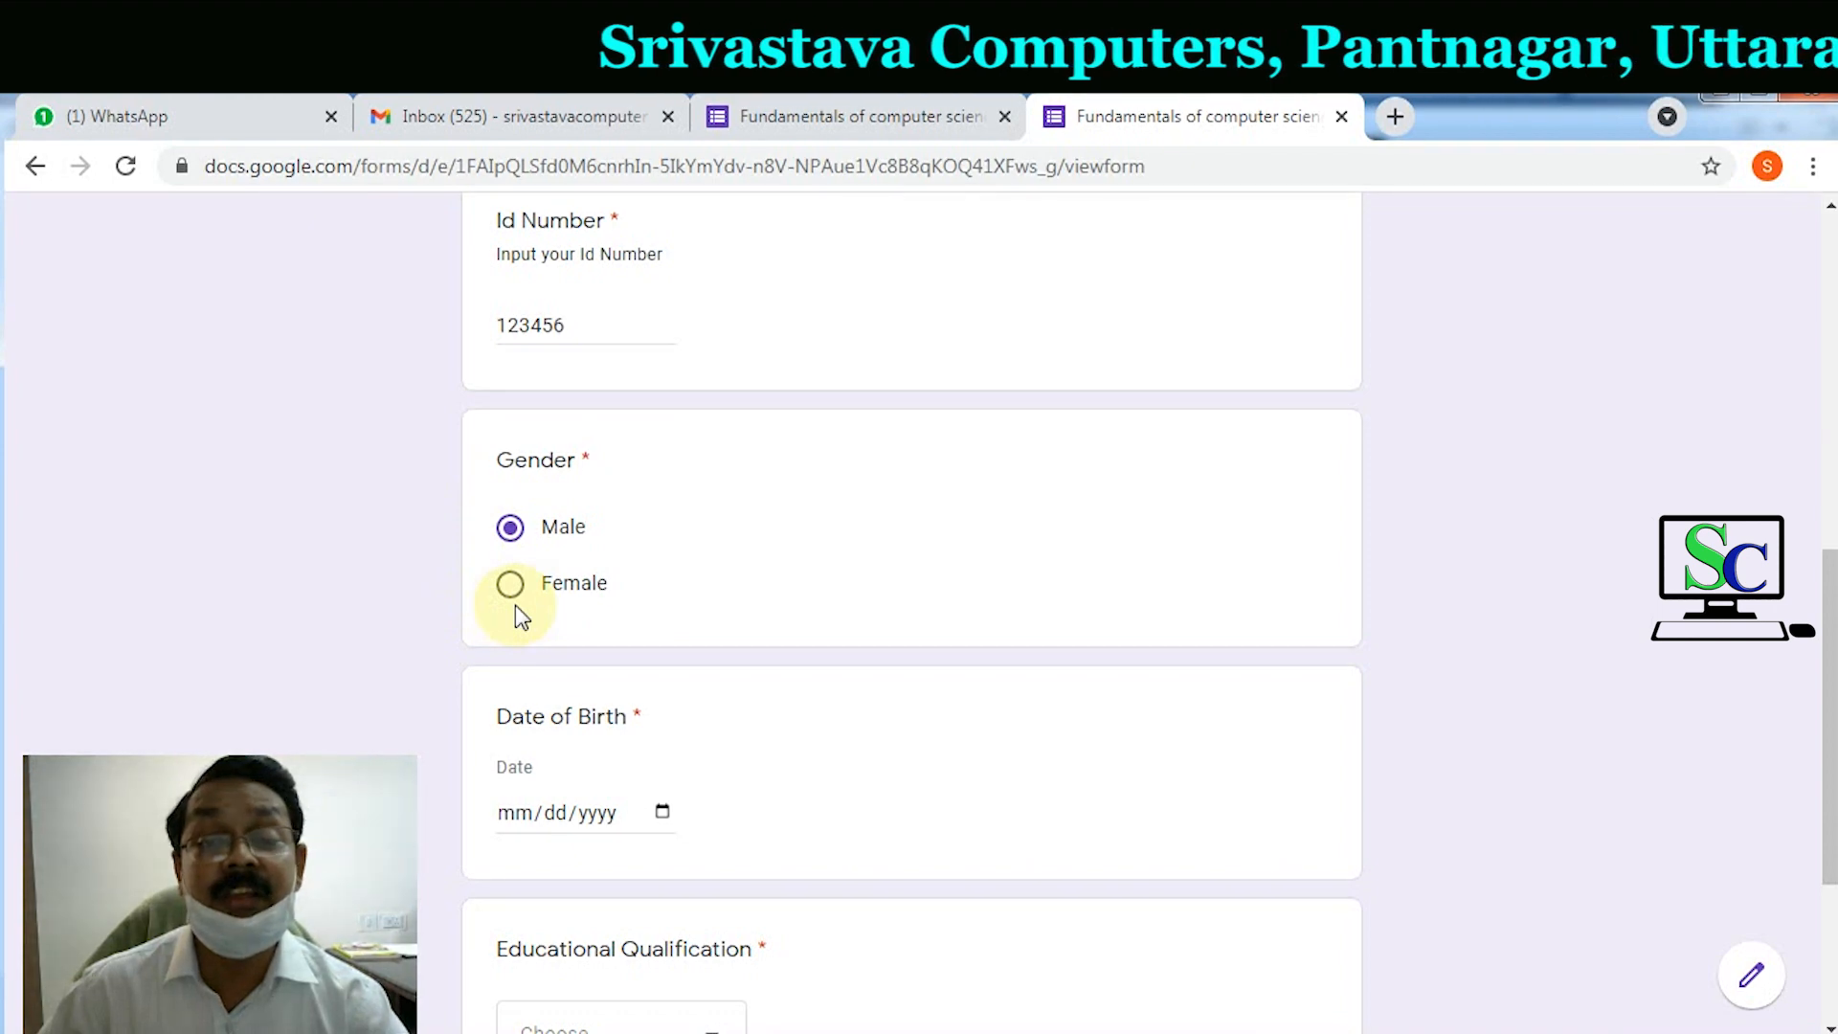
Step: Set Date of Birth to 01/02/1990 with the date picker
{"action": "scroll", "coordinate": [515, 609], "scroll_direction": "down", "scroll_amount": 3}
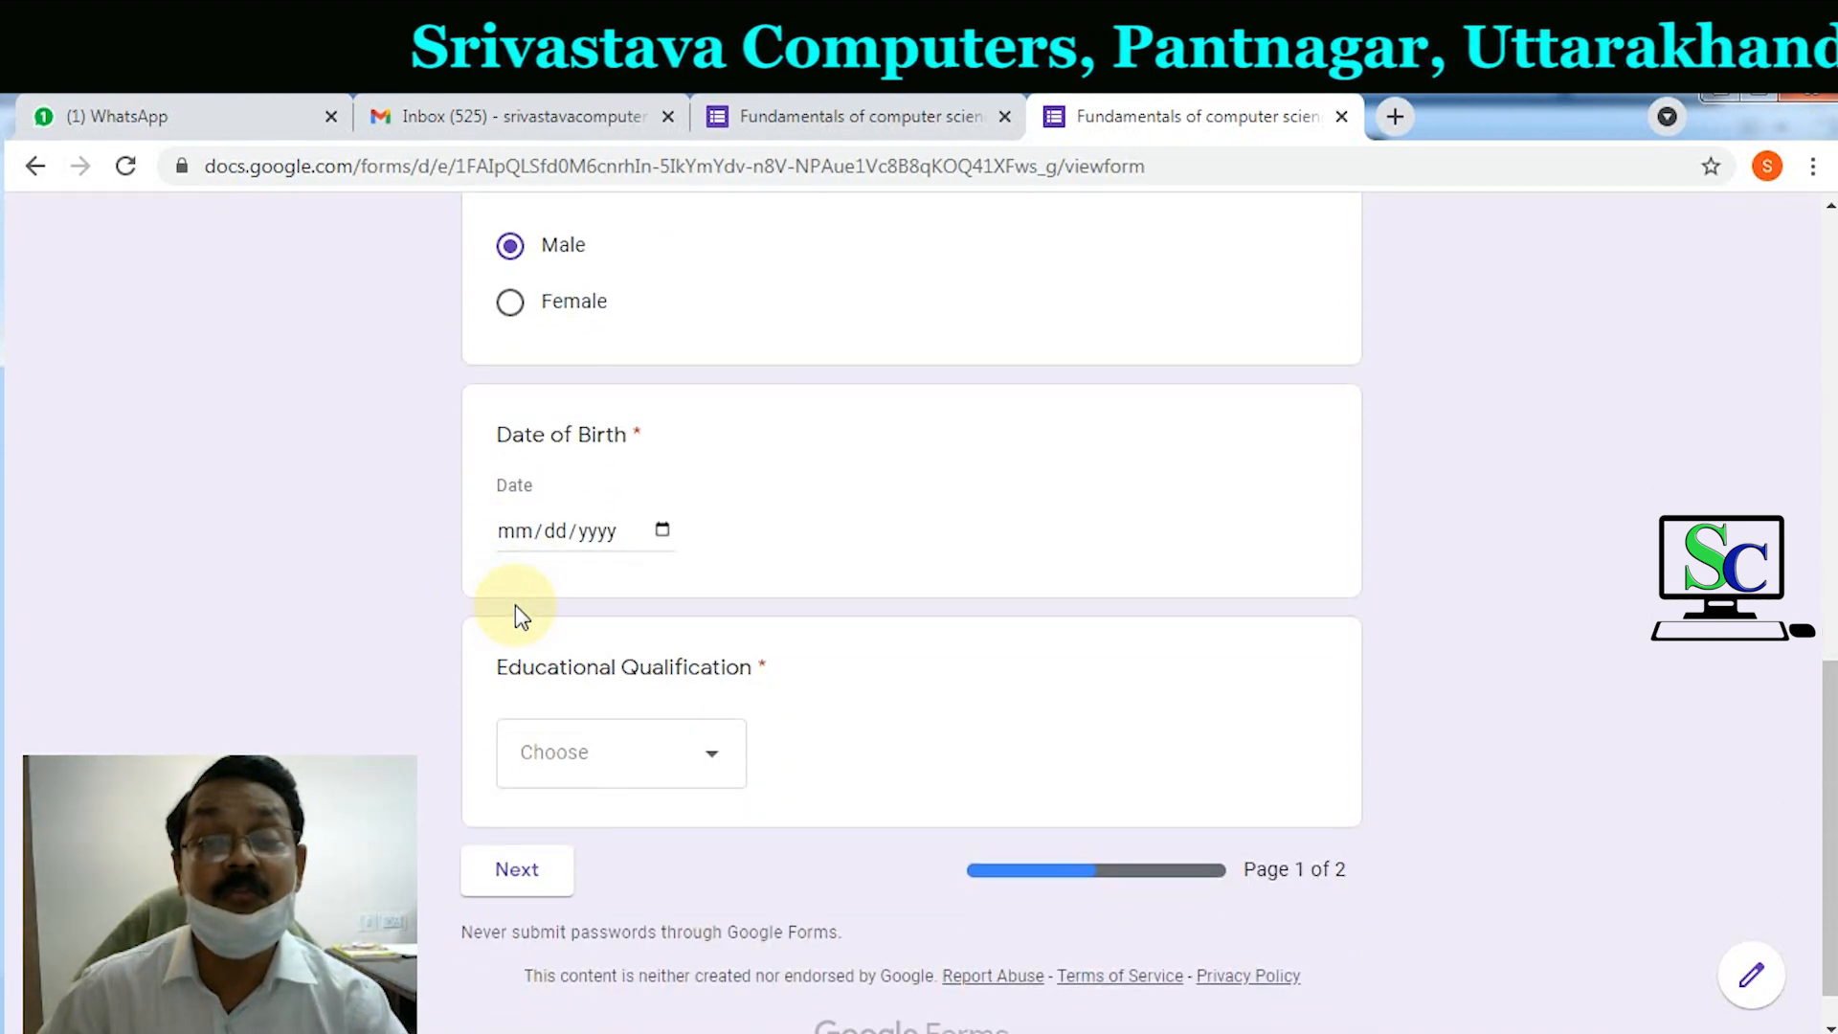
{"action": "left_click", "coordinate": [663, 529]}
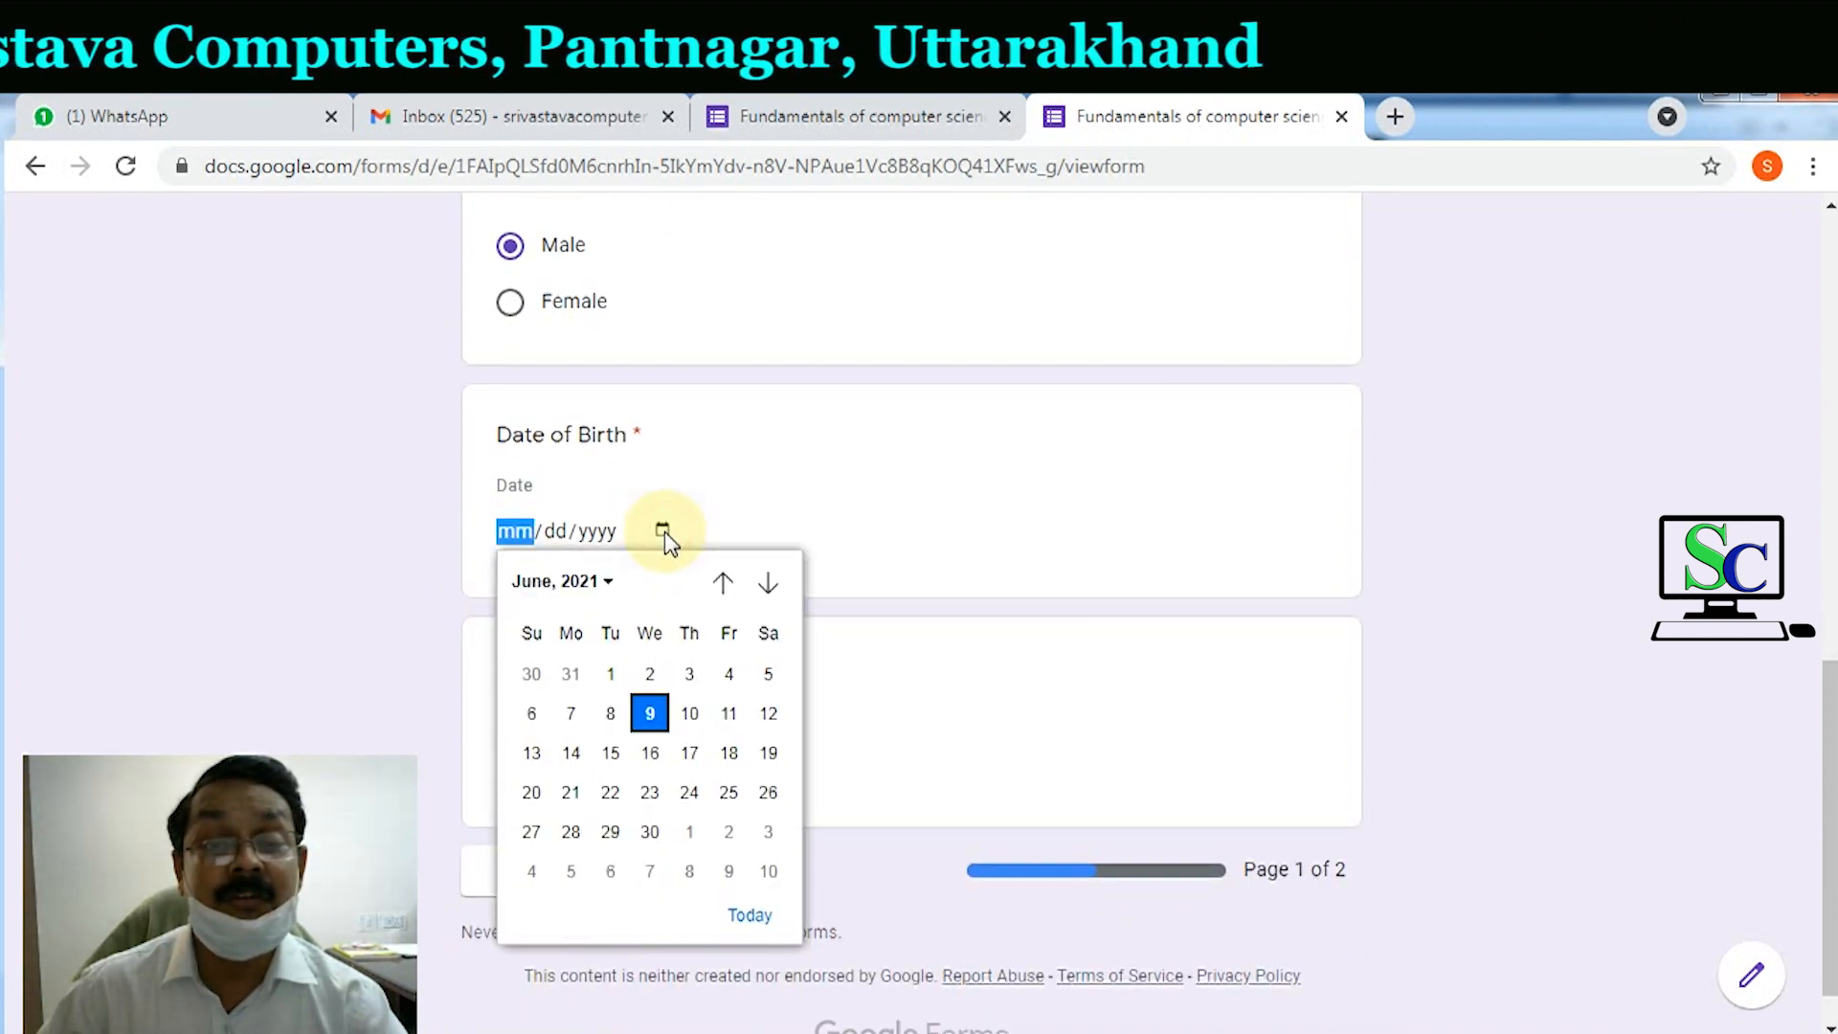
{"action": "left_click", "coordinate": [598, 581]}
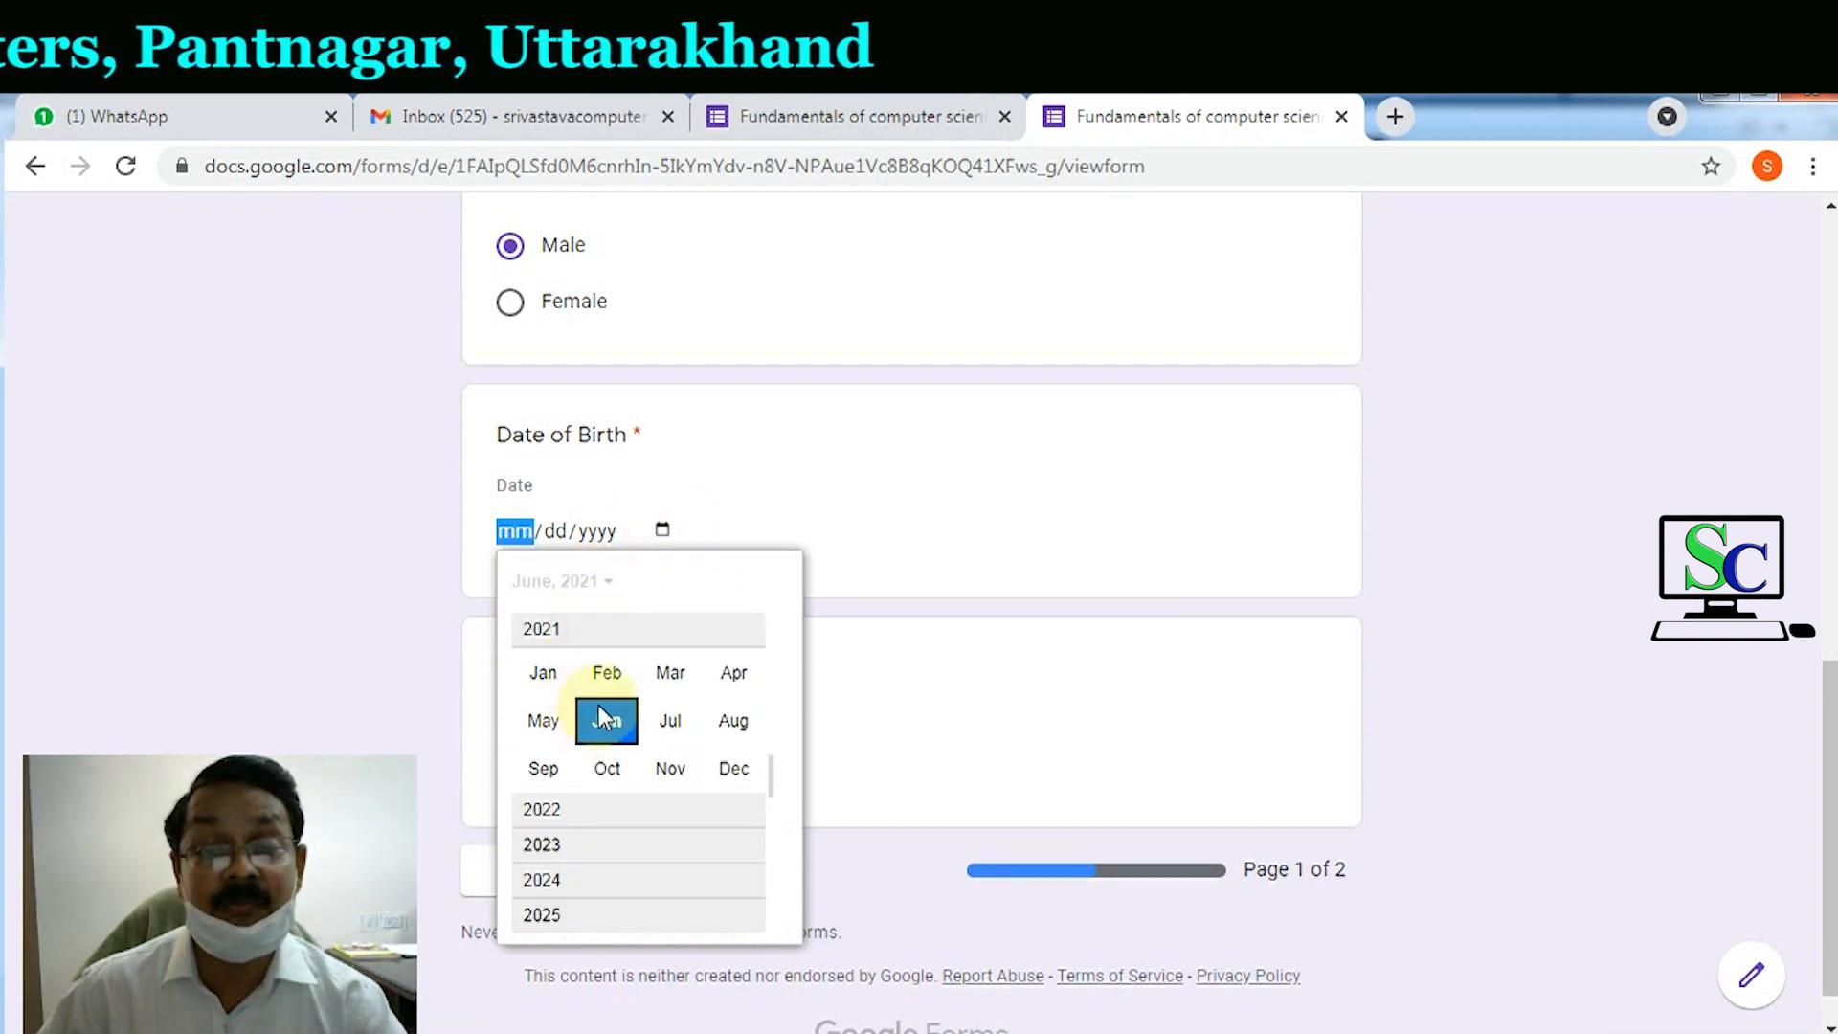
{"action": "left_click_drag", "start_coordinate": [770, 771], "coordinate": [769, 673]}
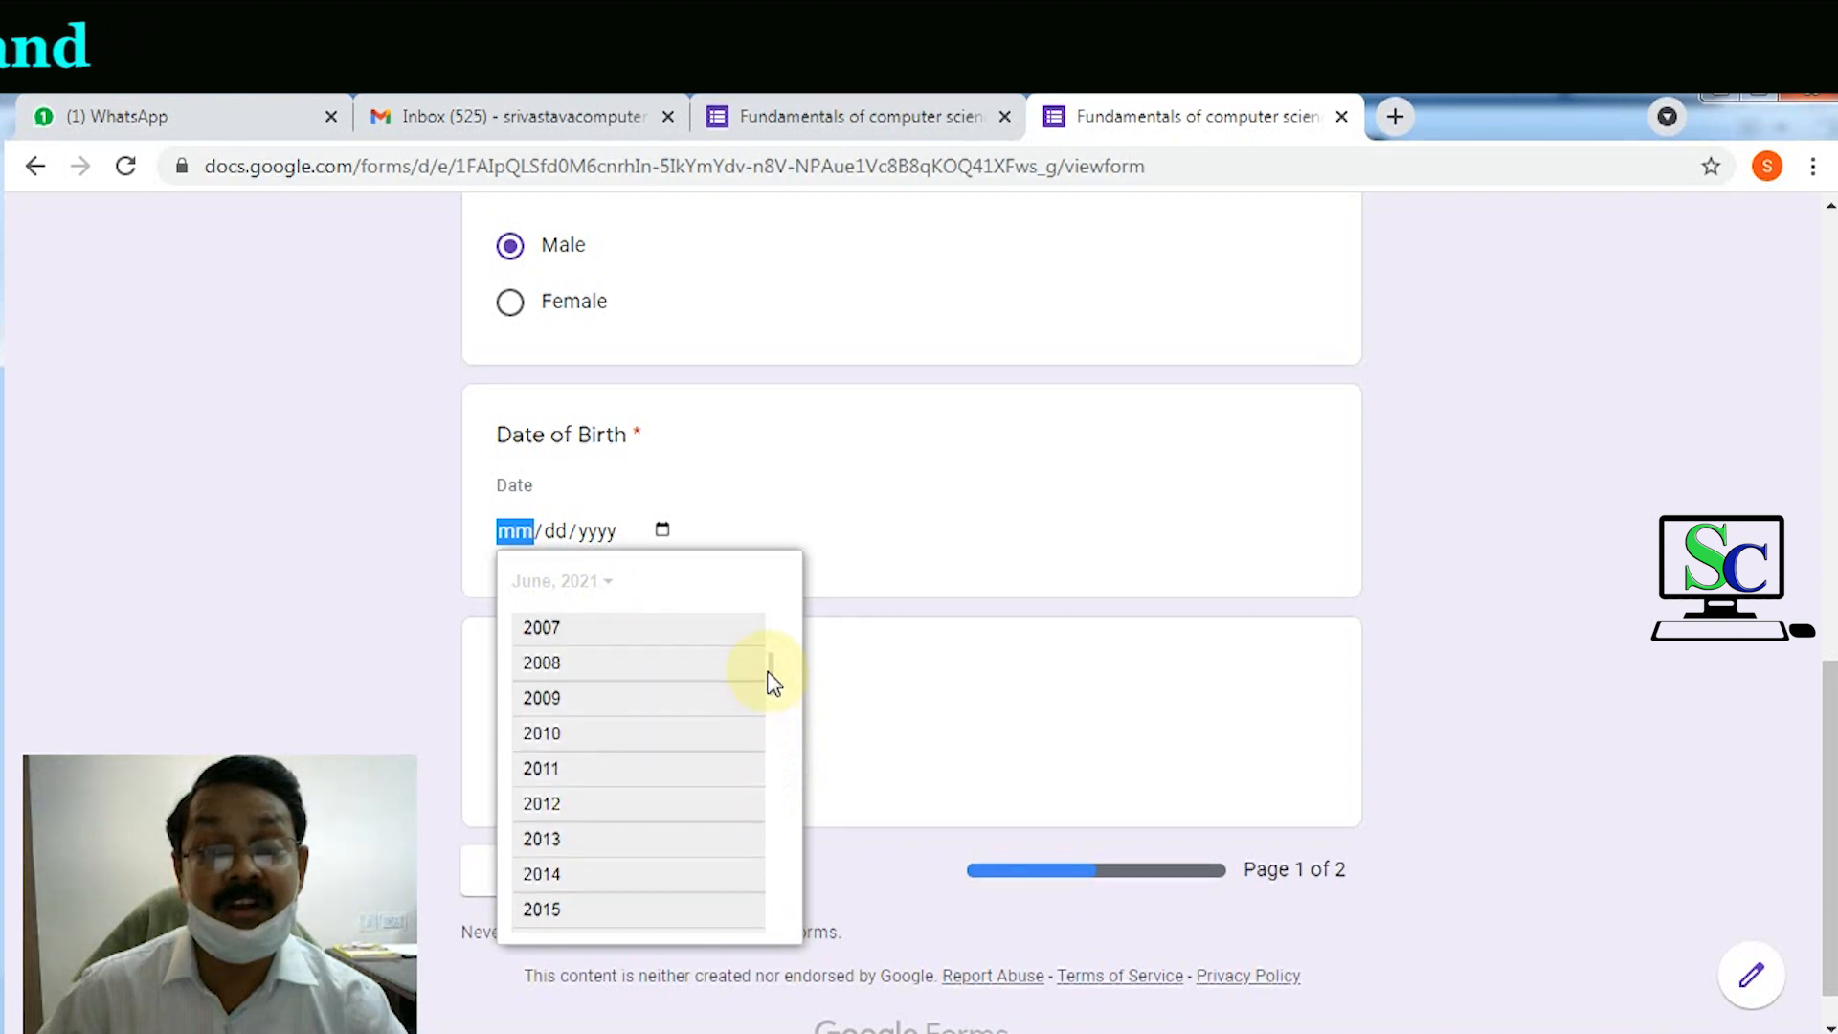
{"action": "scroll", "coordinate": [765, 706], "scroll_direction": "up", "scroll_amount": 2}
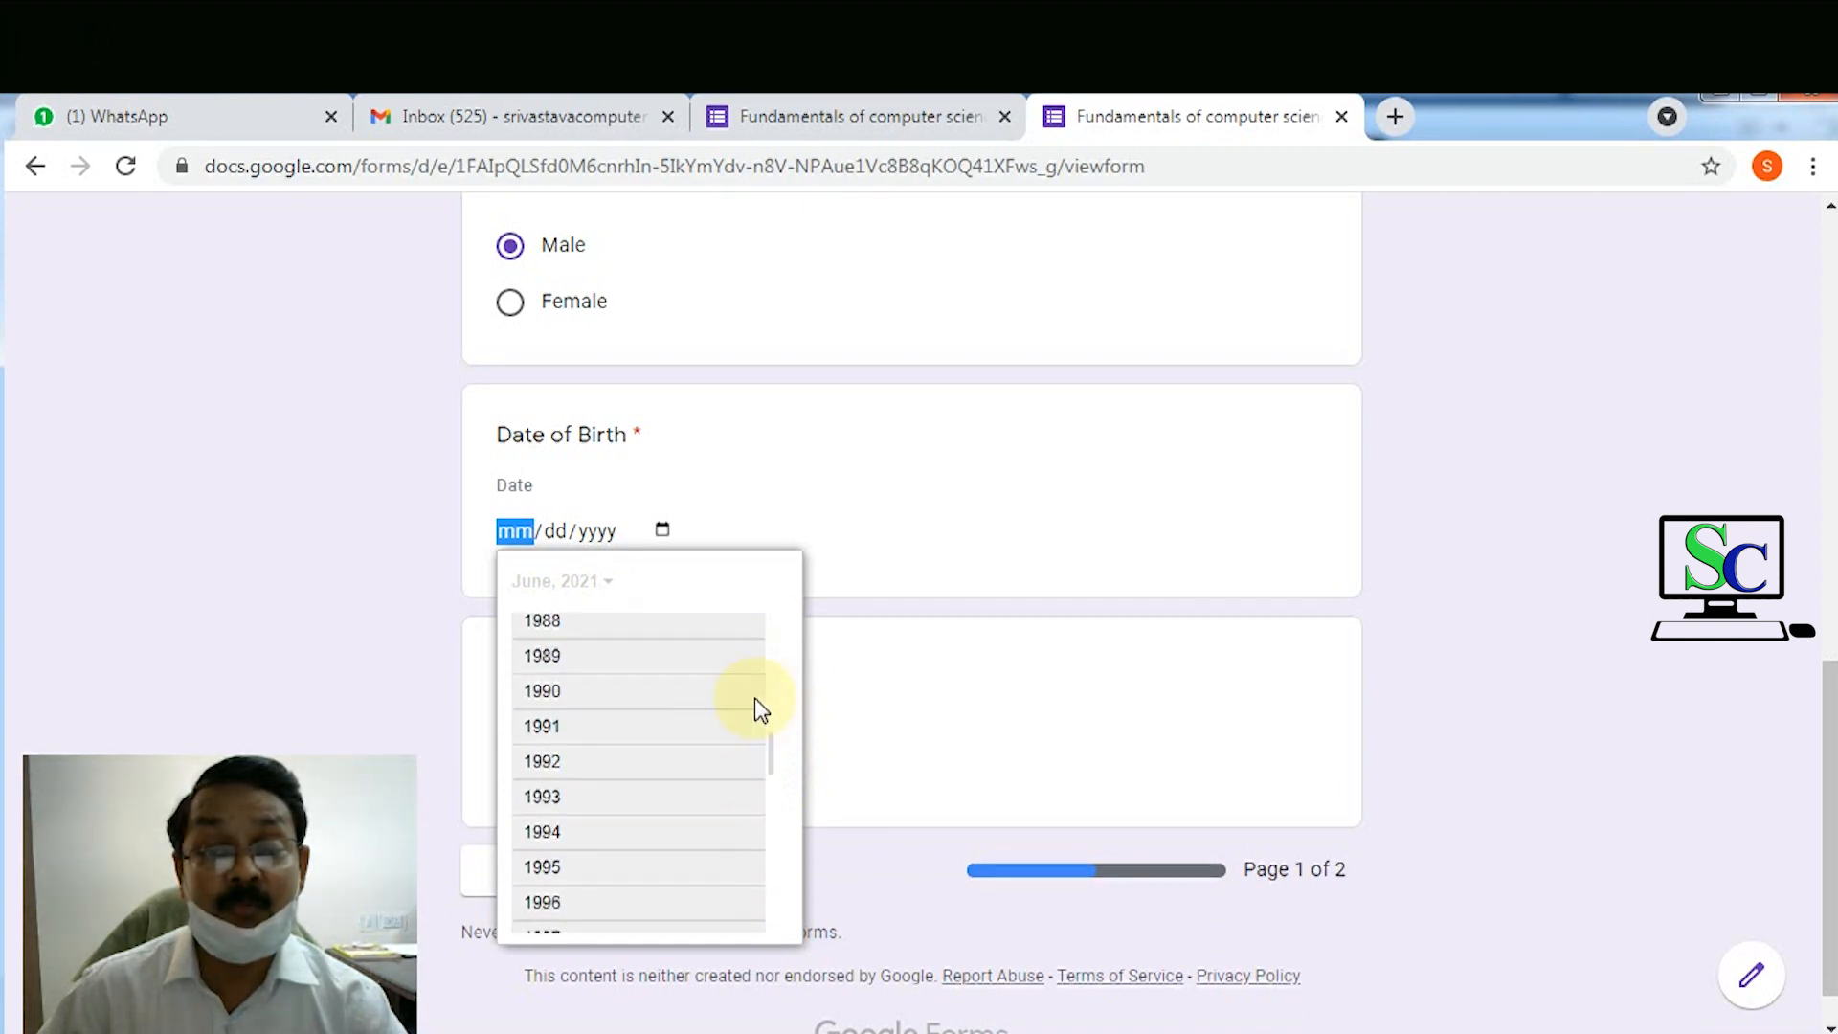
{"action": "left_click", "coordinate": [562, 697]}
{"action": "left_click", "coordinate": [548, 678]}
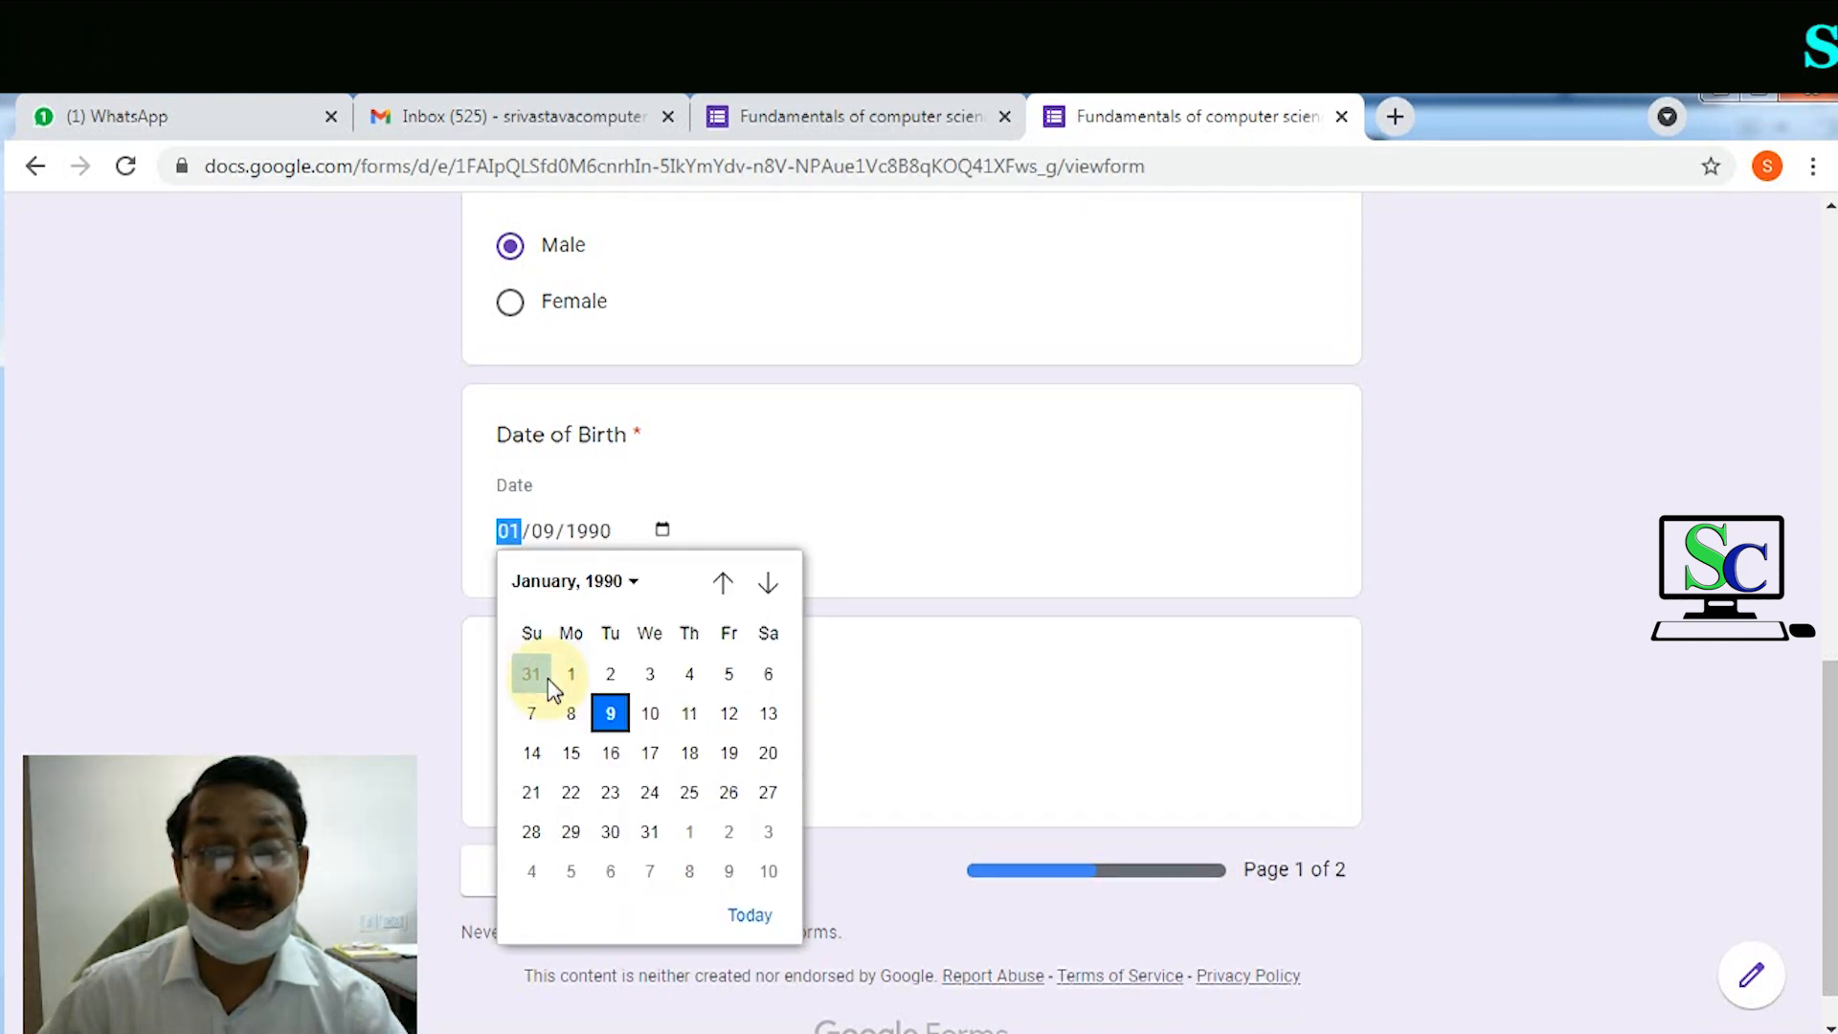
{"action": "left_click", "coordinate": [603, 676]}
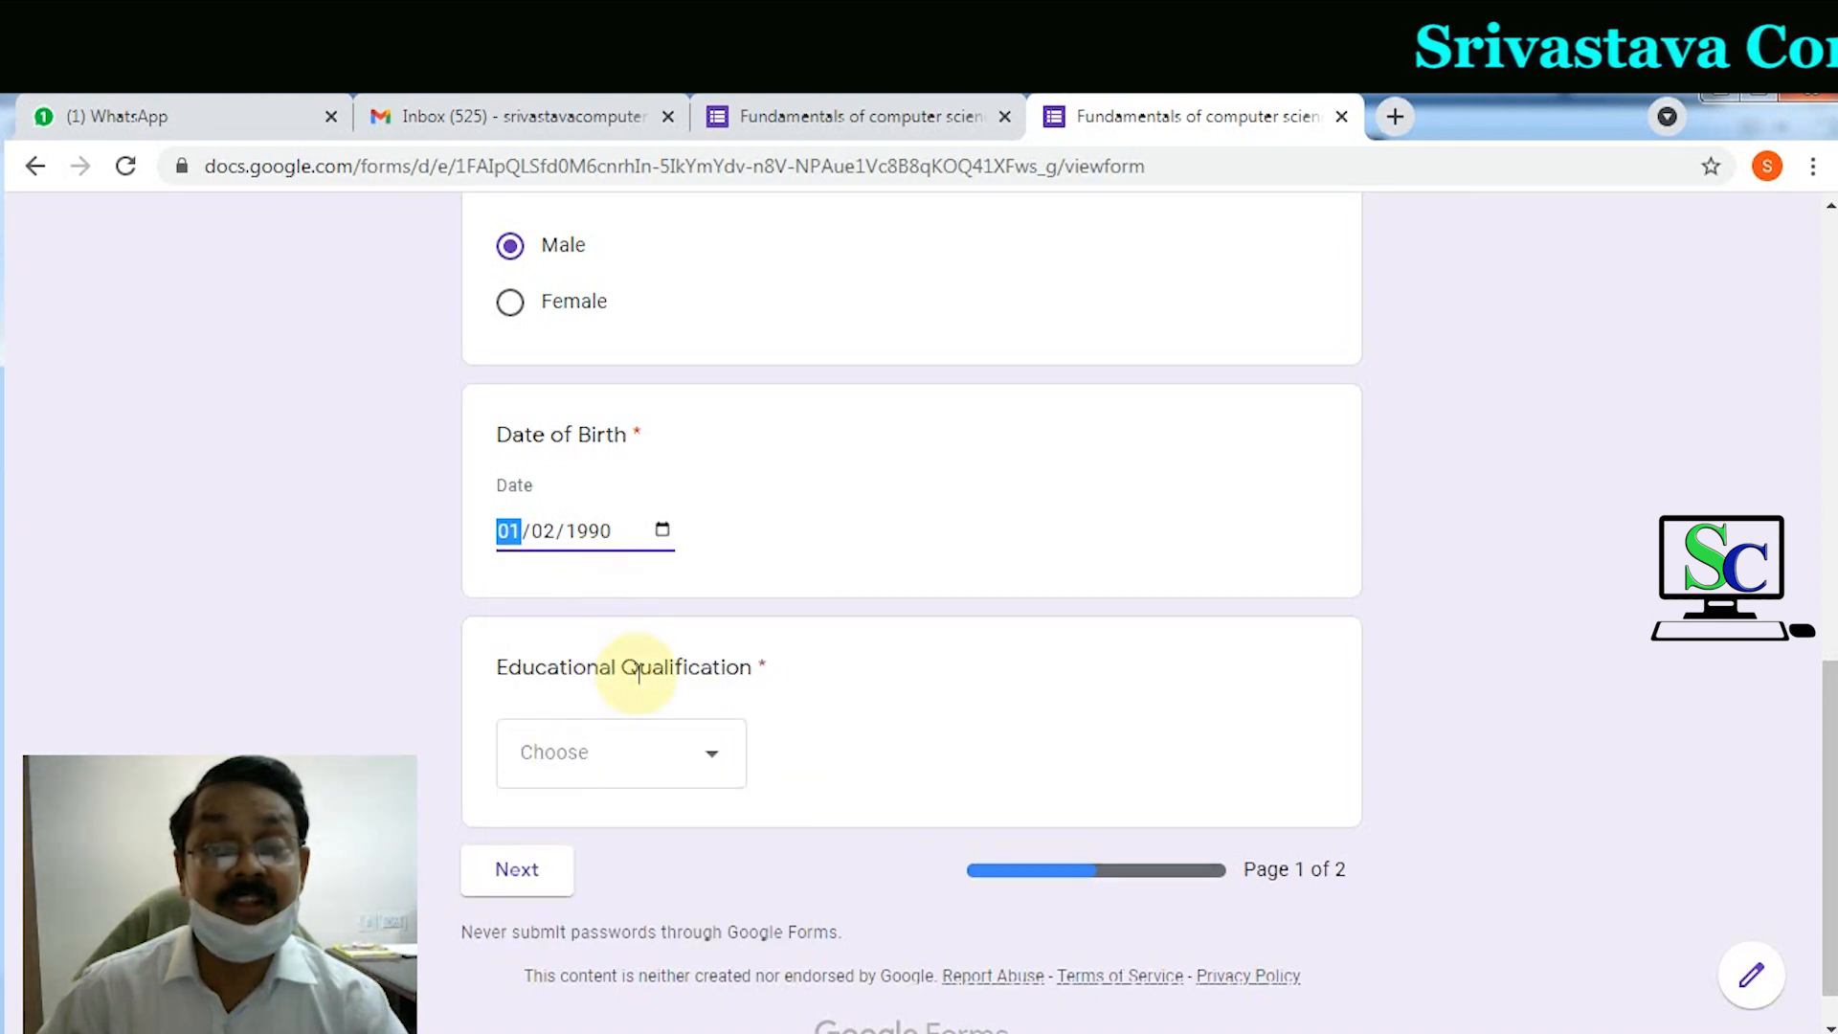
Step: Choose Post Graduate for Educational Qualification
{"action": "left_click", "coordinate": [723, 770]}
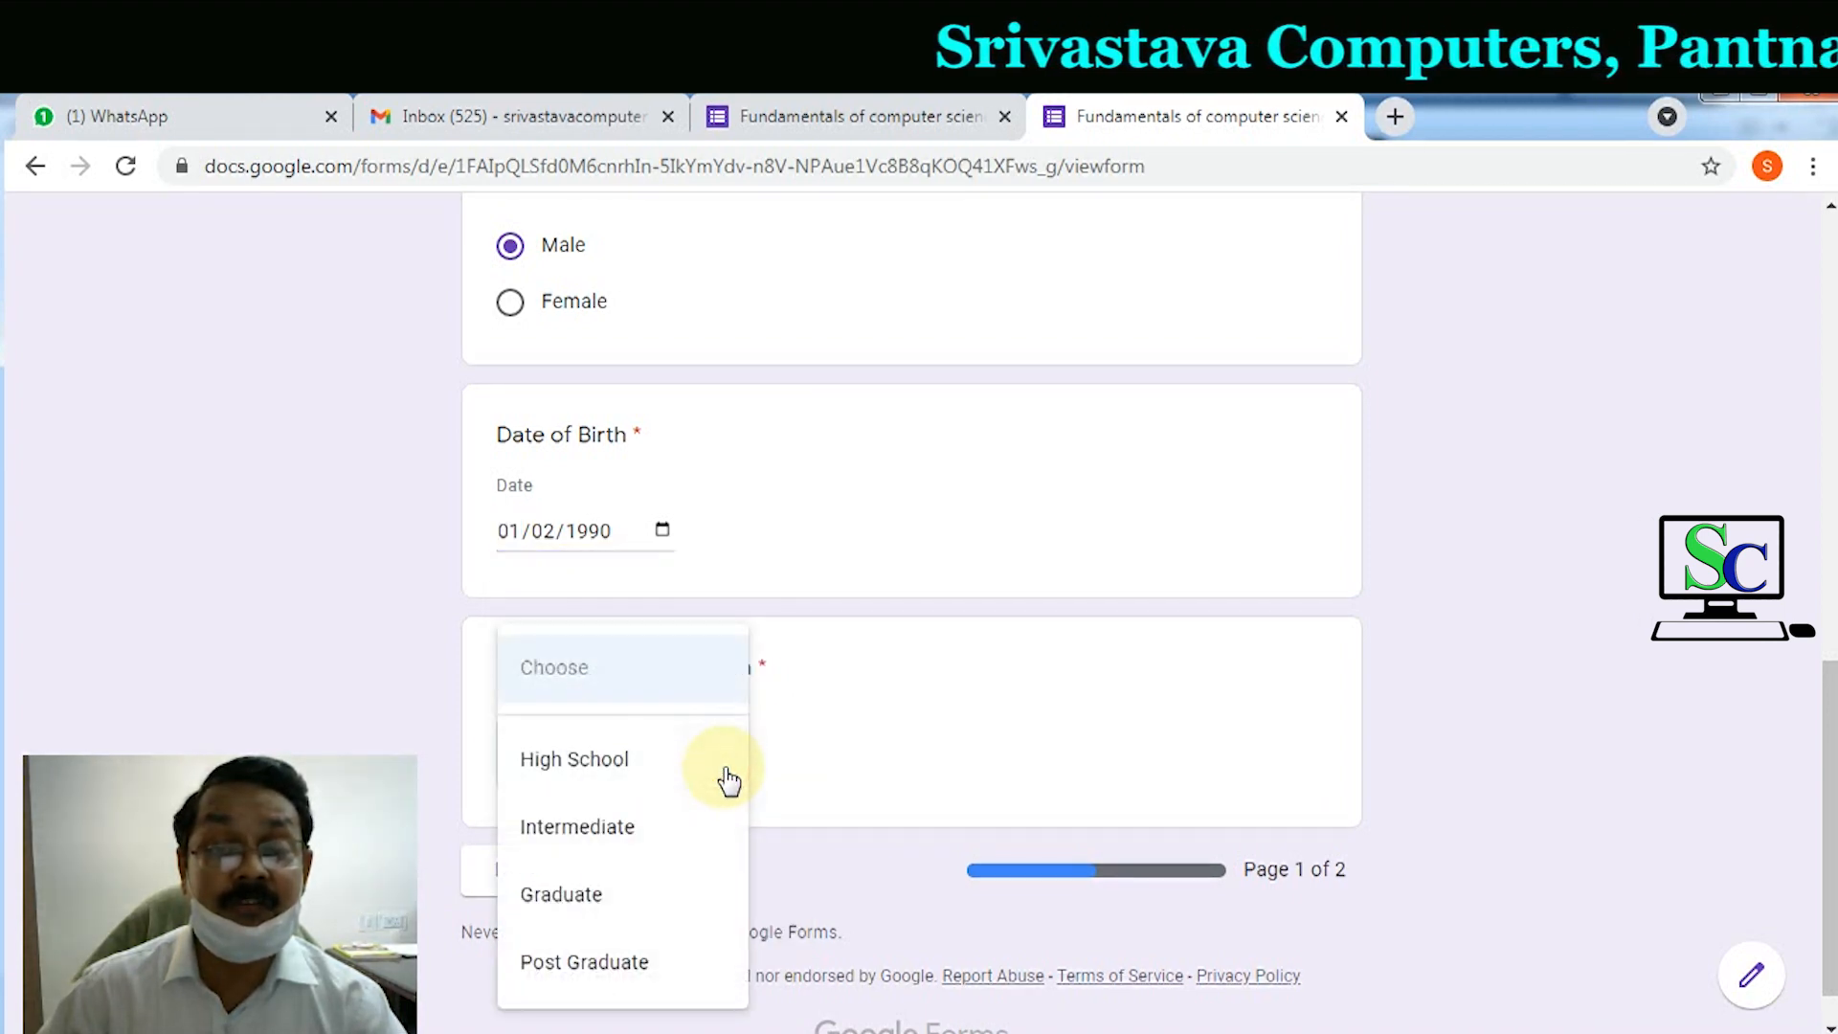
{"action": "left_click", "coordinate": [603, 962]}
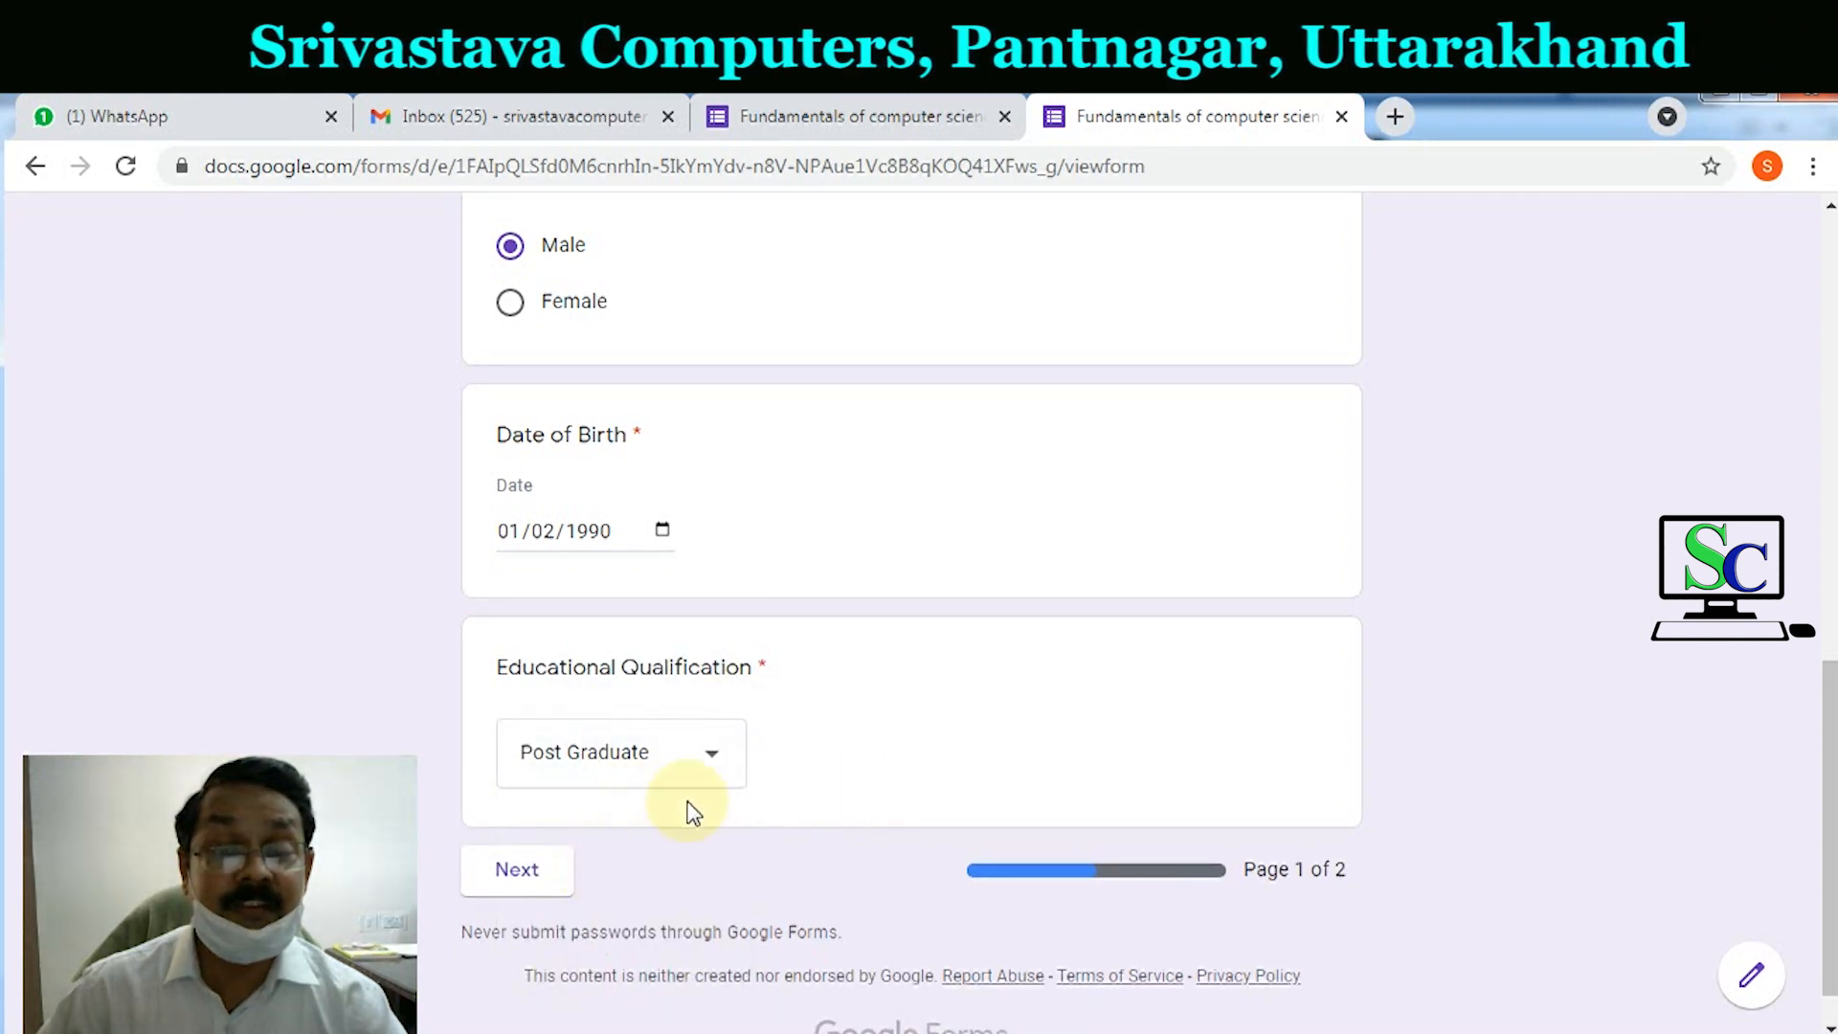
{"action": "scroll", "coordinate": [888, 824], "scroll_direction": "up", "scroll_amount": 10}
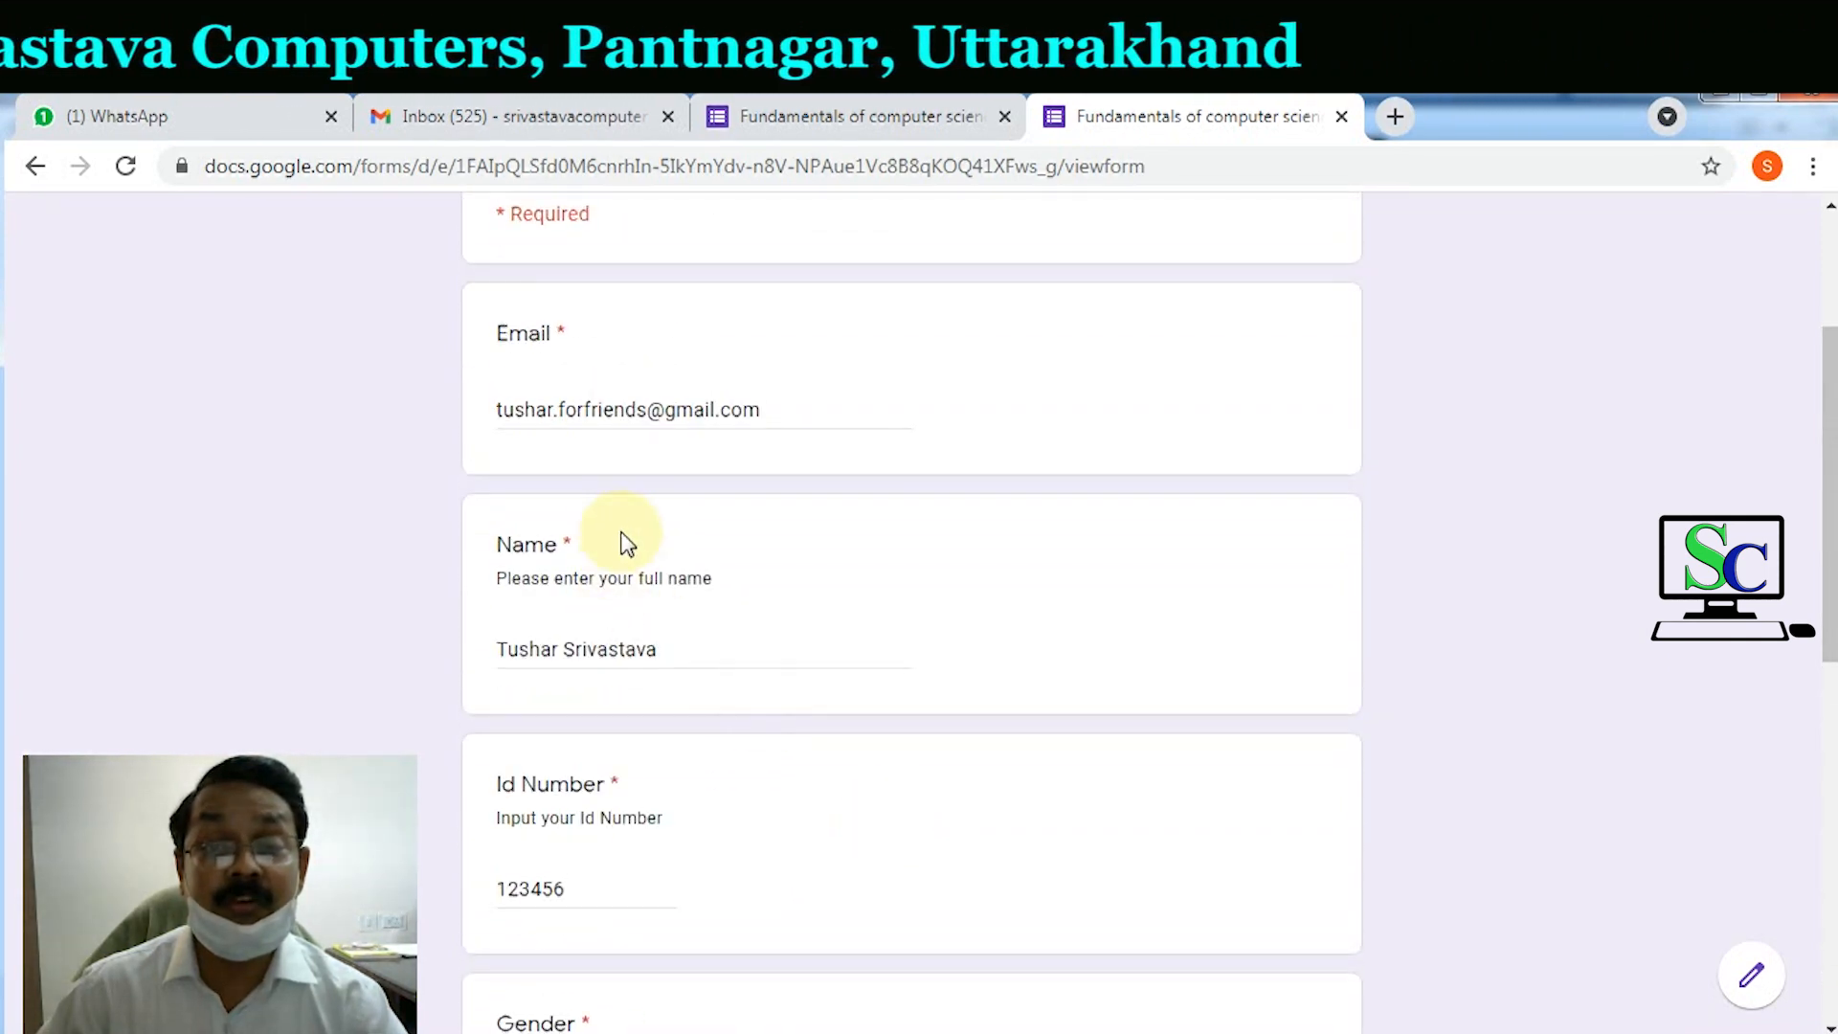
{"action": "scroll", "coordinate": [602, 565], "scroll_direction": "up", "scroll_amount": 1}
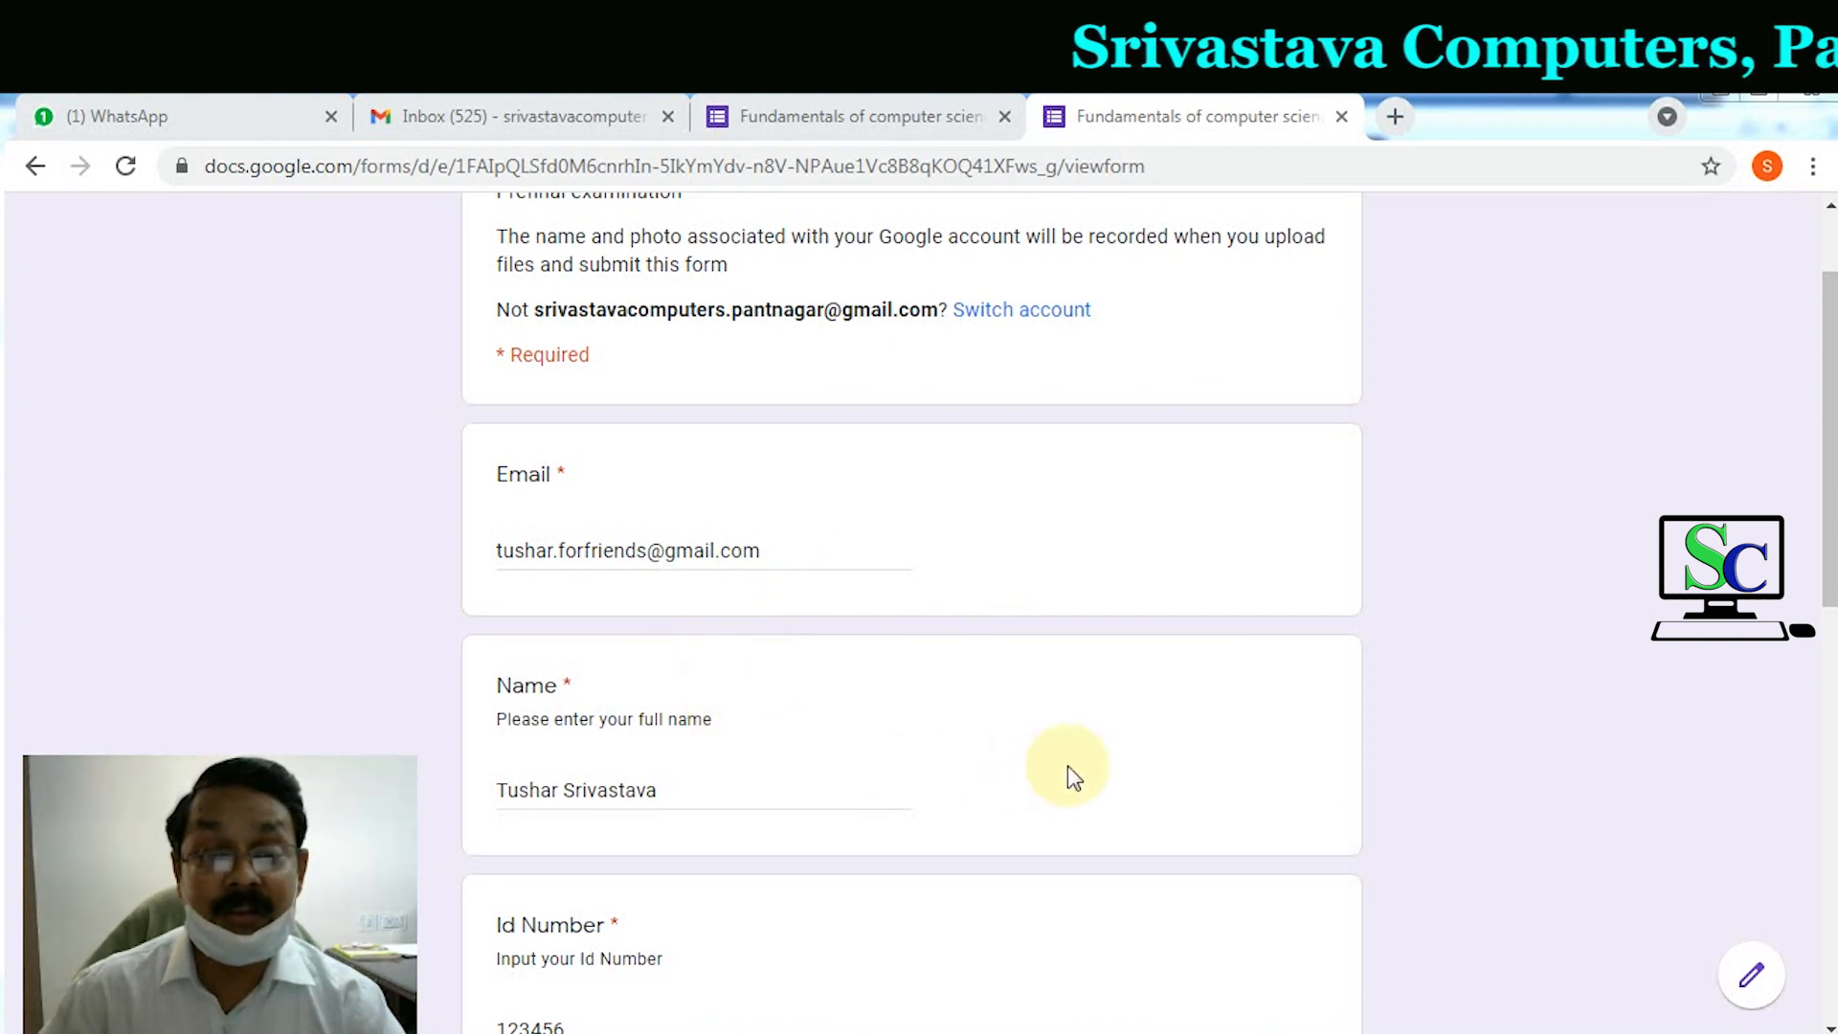
{"action": "left_click", "coordinate": [1395, 719]}
{"action": "scroll", "coordinate": [1080, 746], "scroll_direction": "down", "scroll_amount": 10}
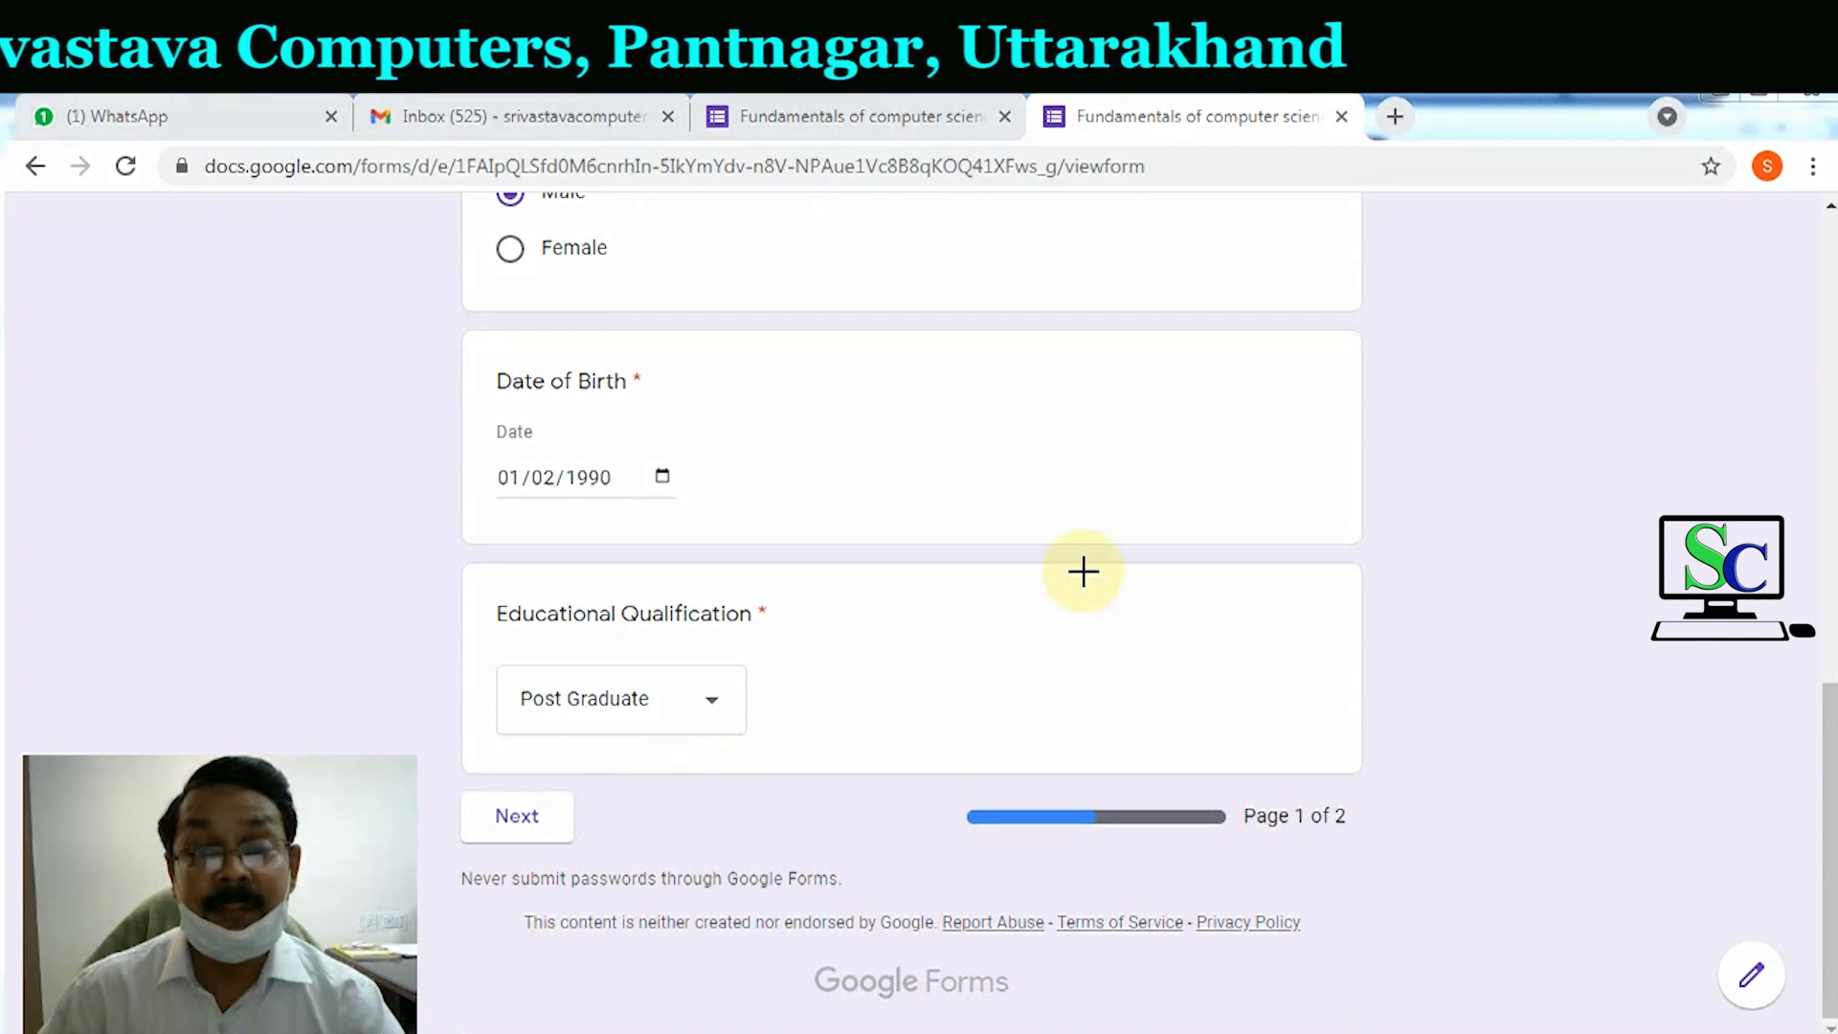
{"action": "left_click_drag", "start_coordinate": [456, 788], "coordinate": [575, 843]}
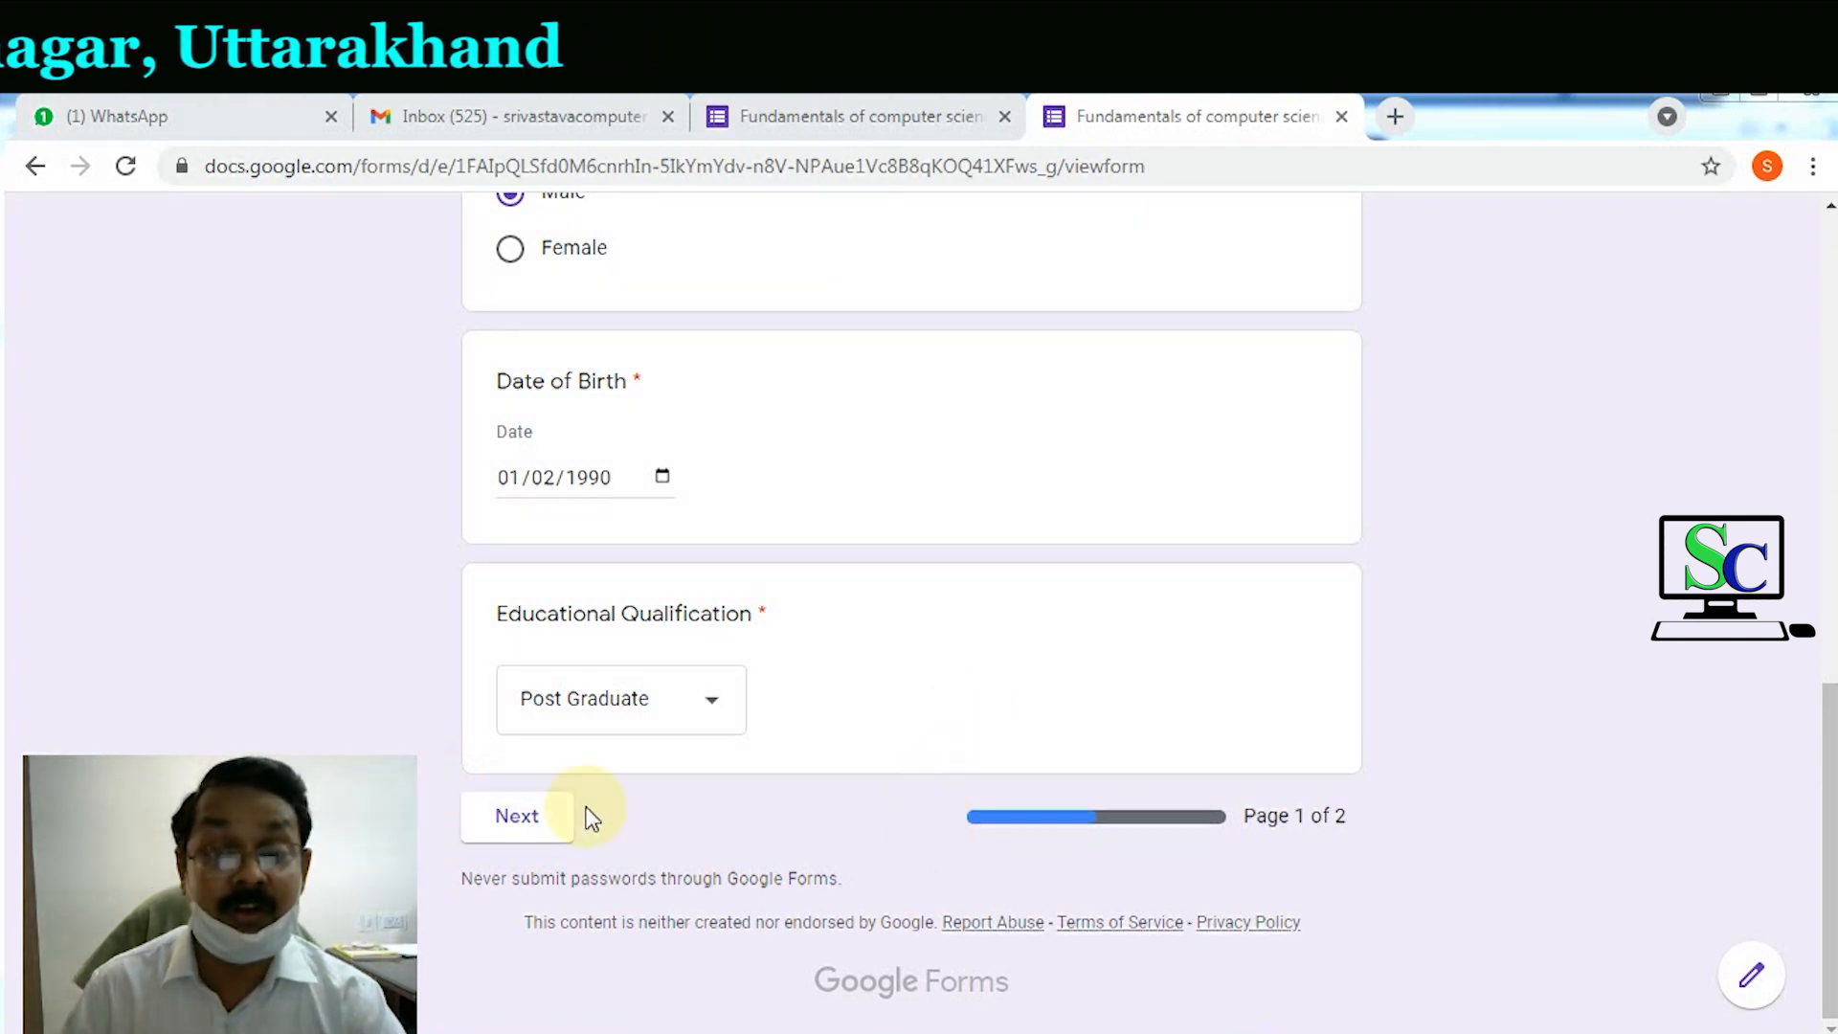
Step: On page 2, answer RAM as Random Access Memory and ROM as Read Only Memory
{"action": "left_click", "coordinate": [518, 823]}
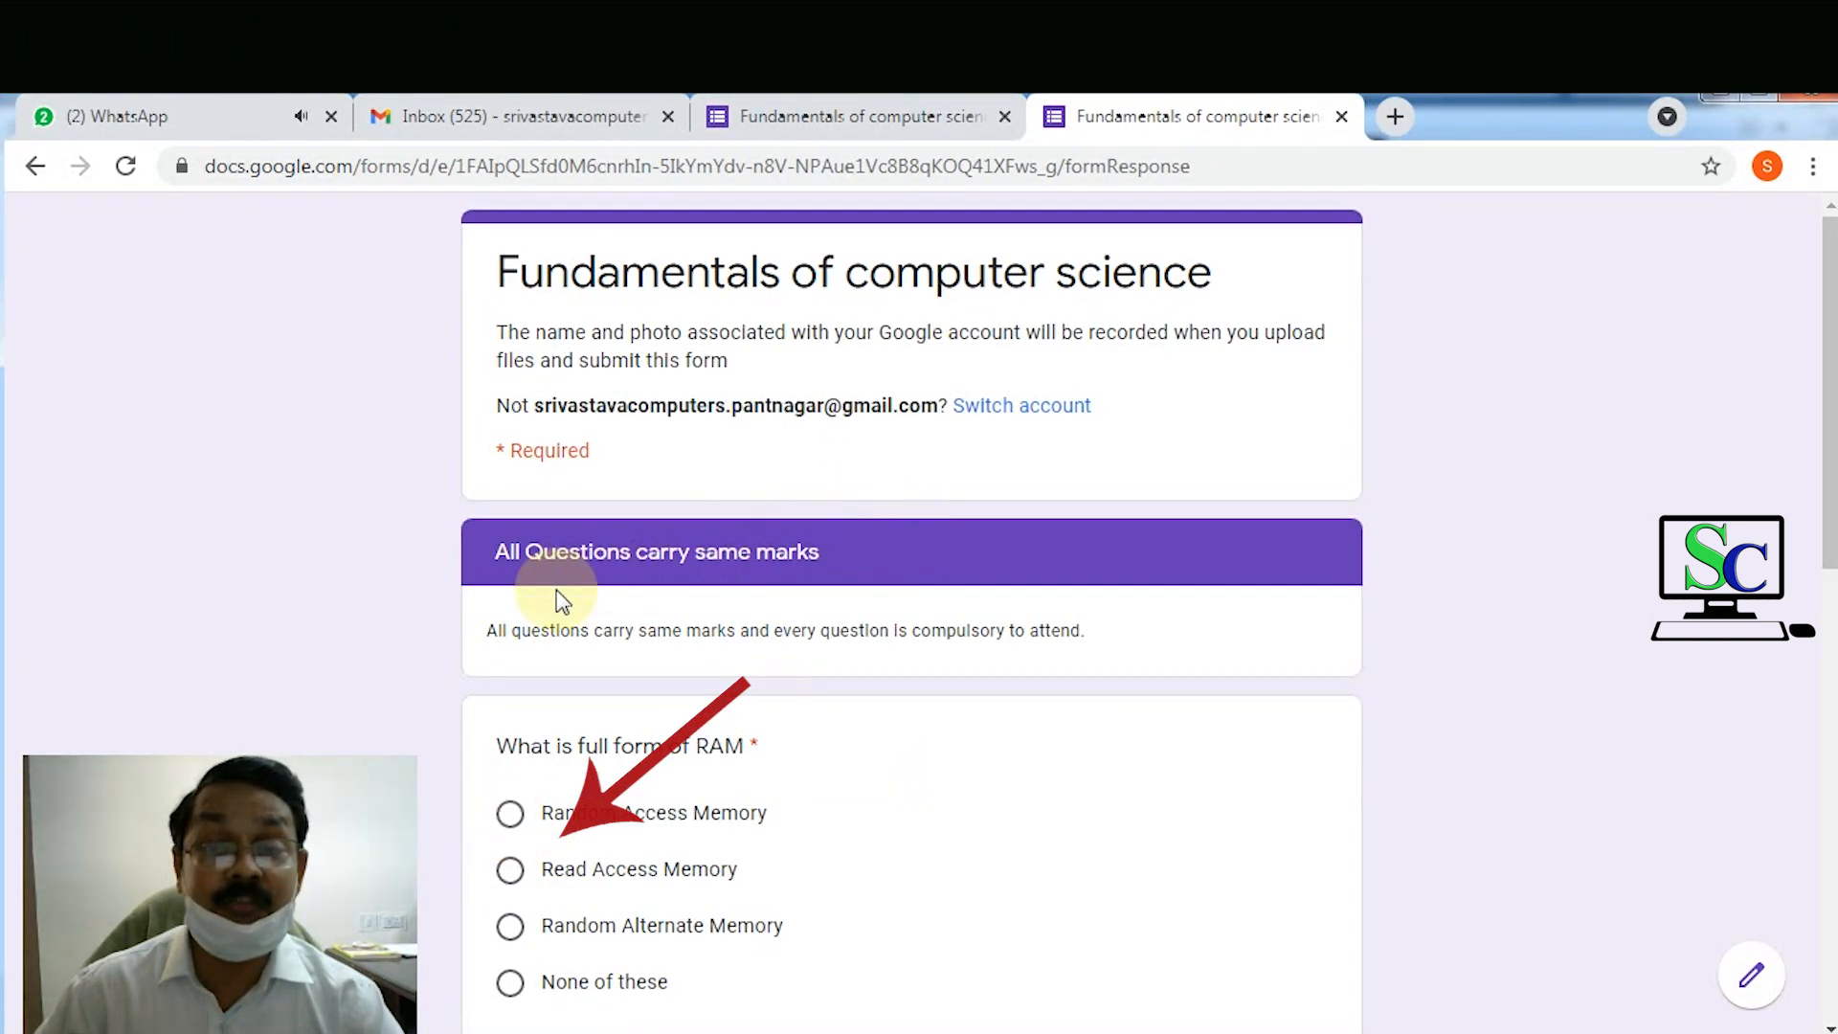
{"action": "scroll", "coordinate": [573, 595], "scroll_direction": "down", "scroll_amount": 3}
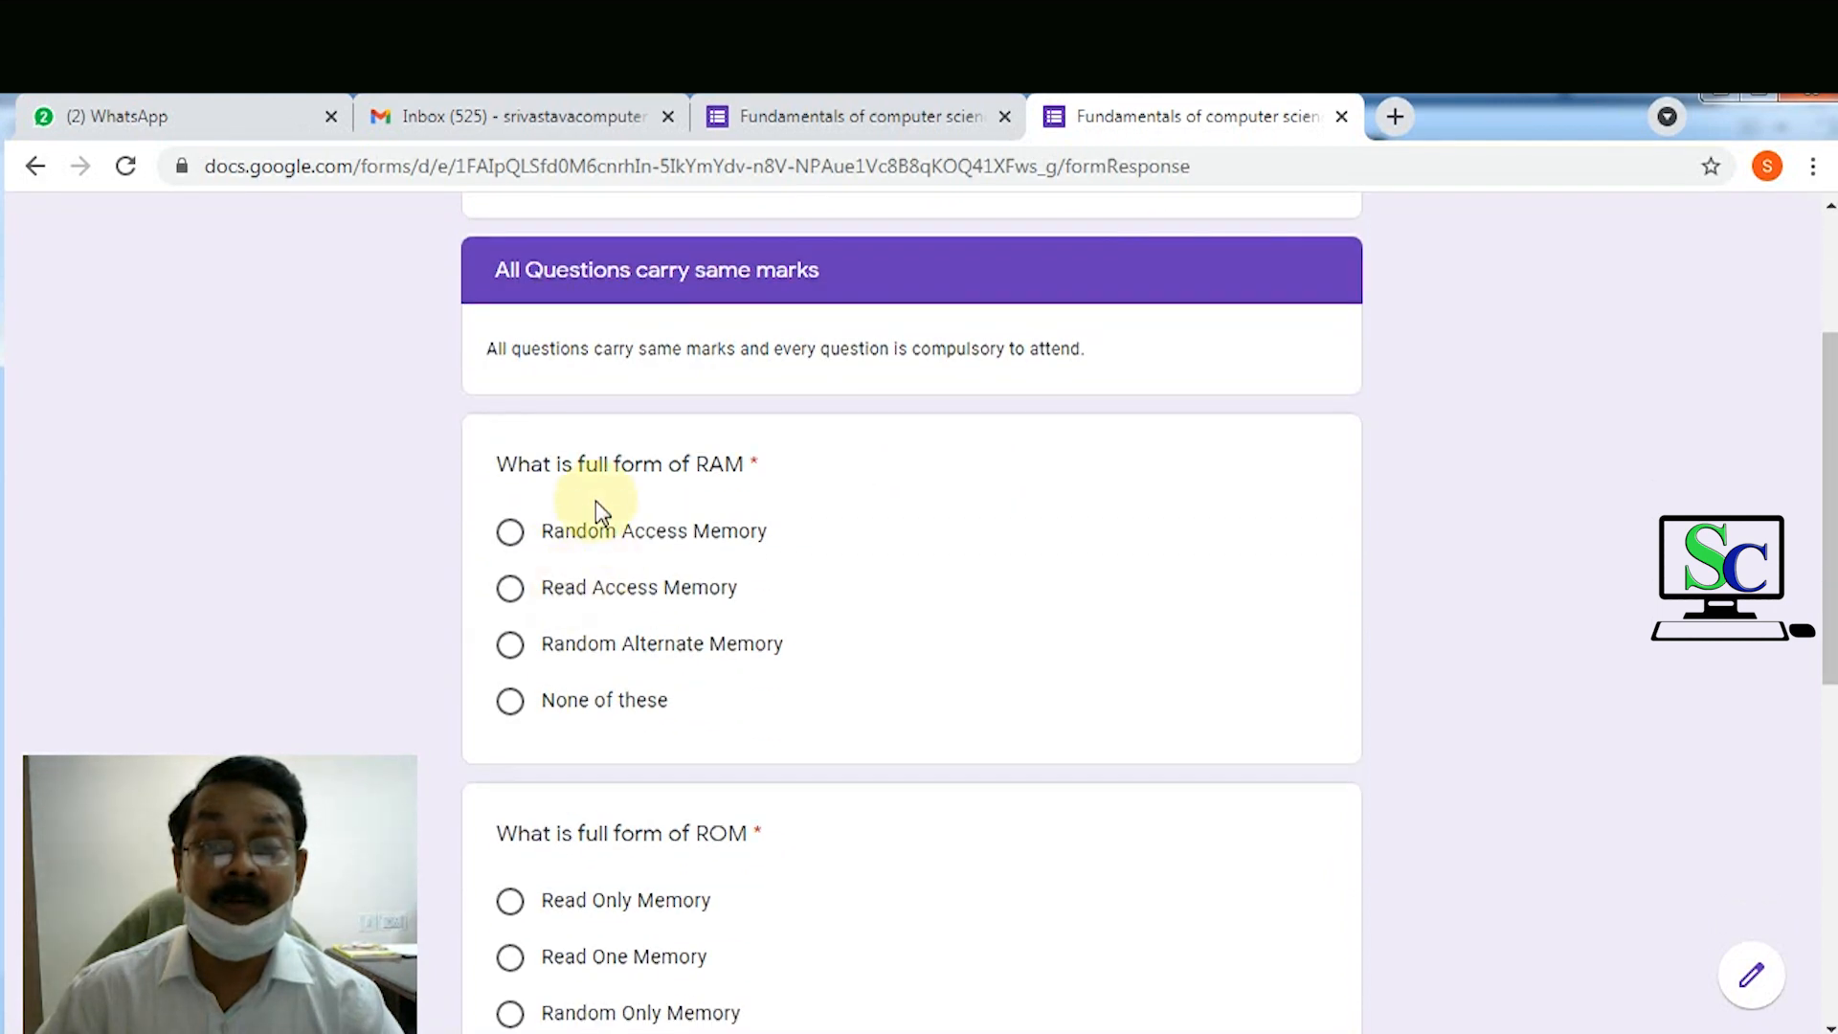
{"action": "left_click", "coordinate": [514, 541]}
{"action": "scroll", "coordinate": [601, 694], "scroll_direction": "down", "scroll_amount": 3}
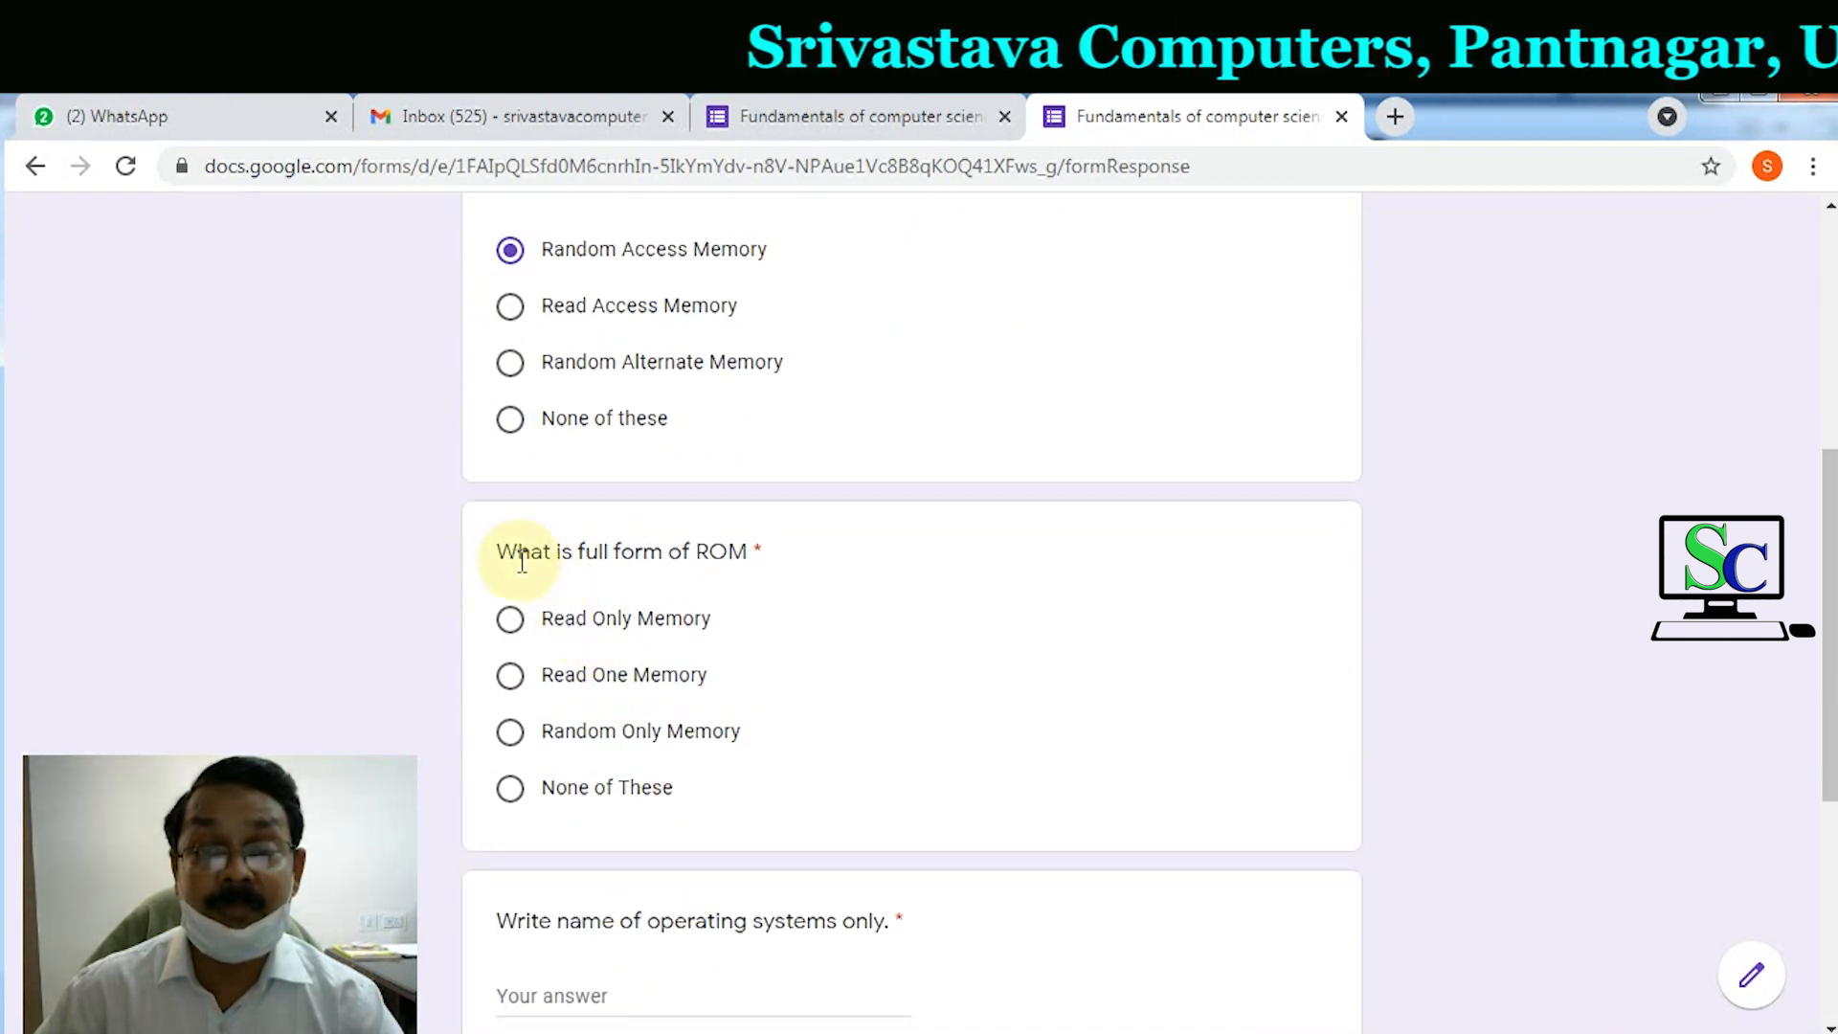
{"action": "left_click", "coordinate": [515, 623]}
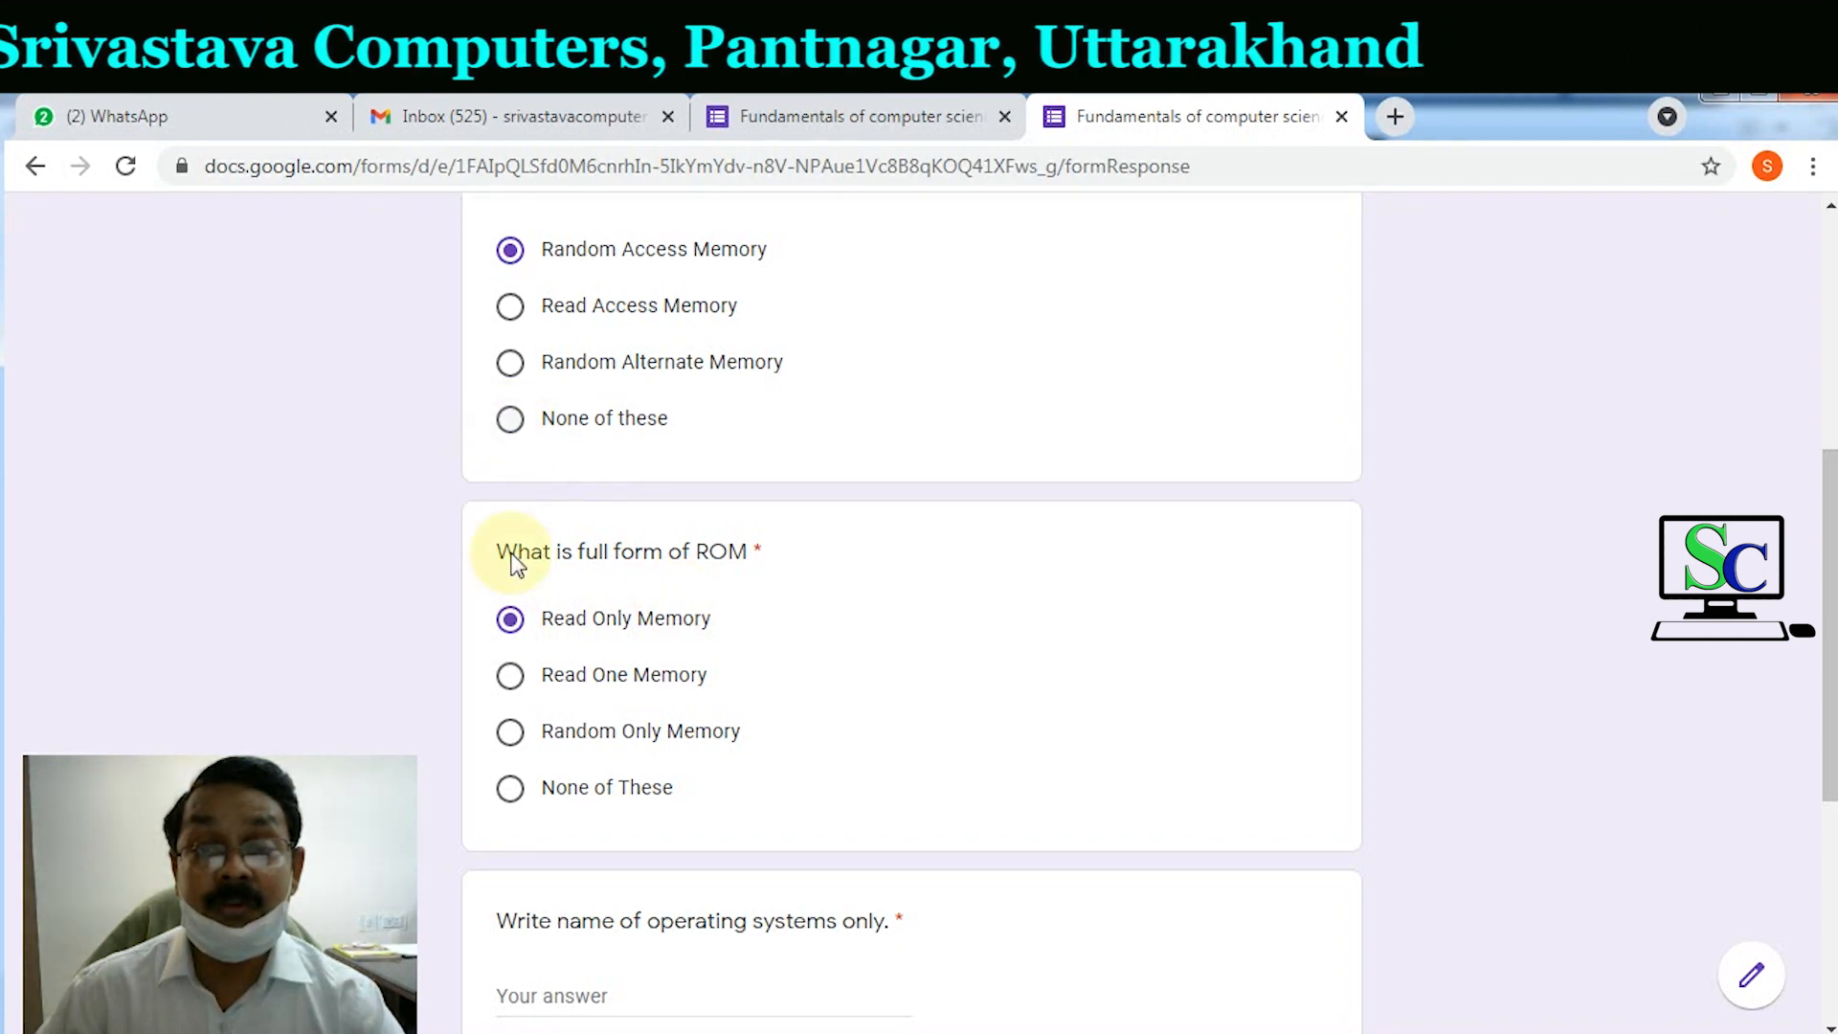
{"action": "left_click", "coordinate": [510, 675]}
{"action": "left_click", "coordinate": [510, 734]}
{"action": "left_click", "coordinate": [510, 789]}
{"action": "left_click", "coordinate": [513, 622]}
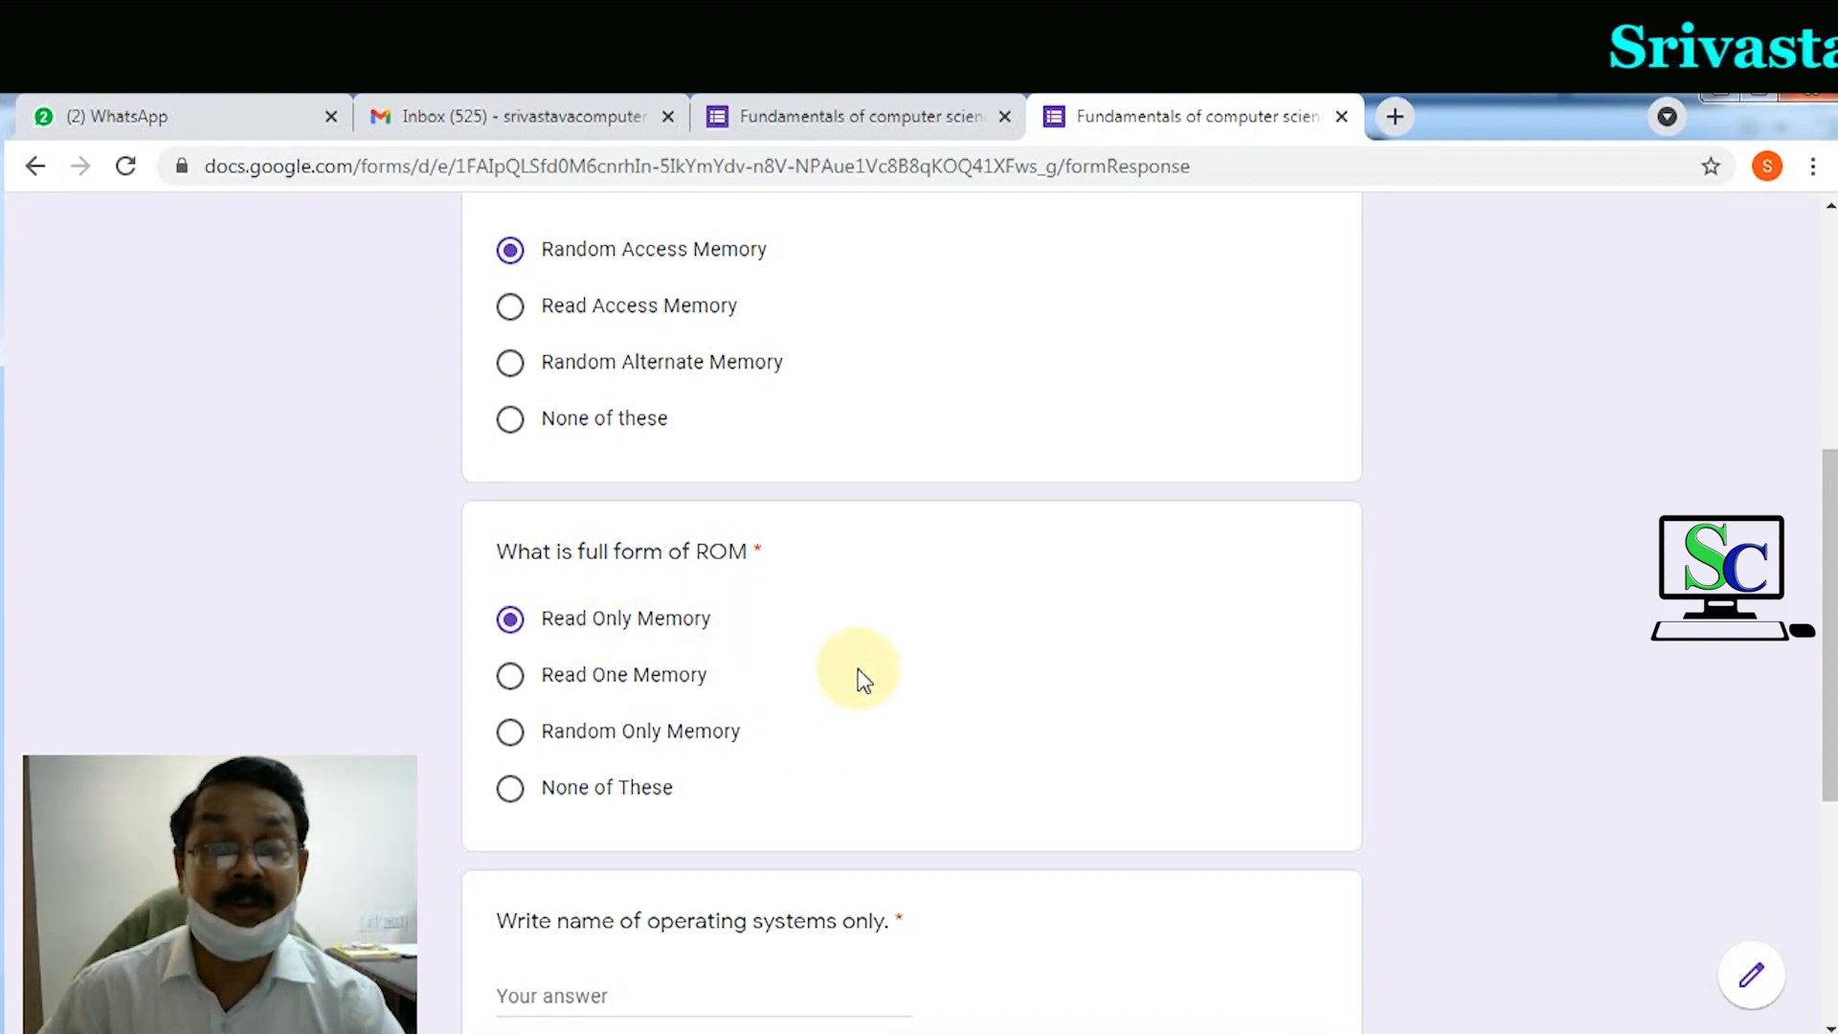
Step: Type 'DOS, Windows, Uni' into the operating-systems answer
{"action": "scroll", "coordinate": [862, 678], "scroll_direction": "down", "scroll_amount": 1}
{"action": "scroll", "coordinate": [858, 668], "scroll_direction": "down", "scroll_amount": 2}
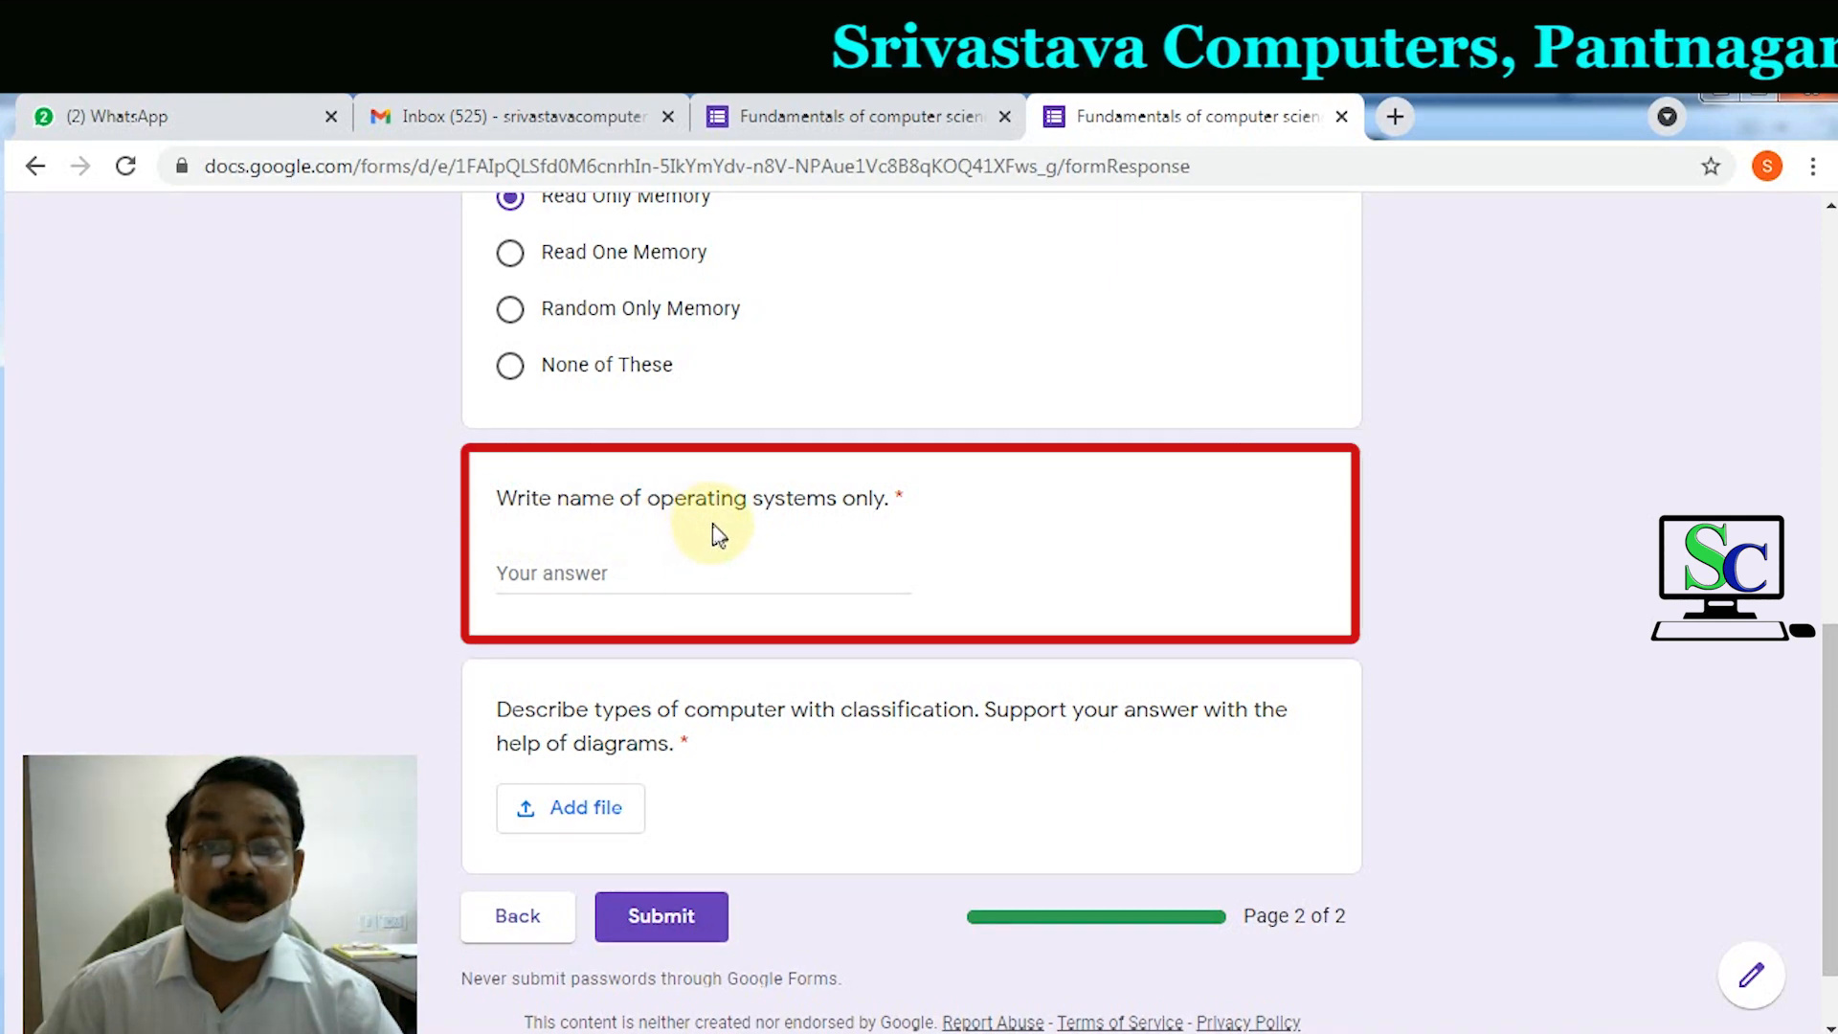
{"action": "left_click", "coordinate": [665, 574]}
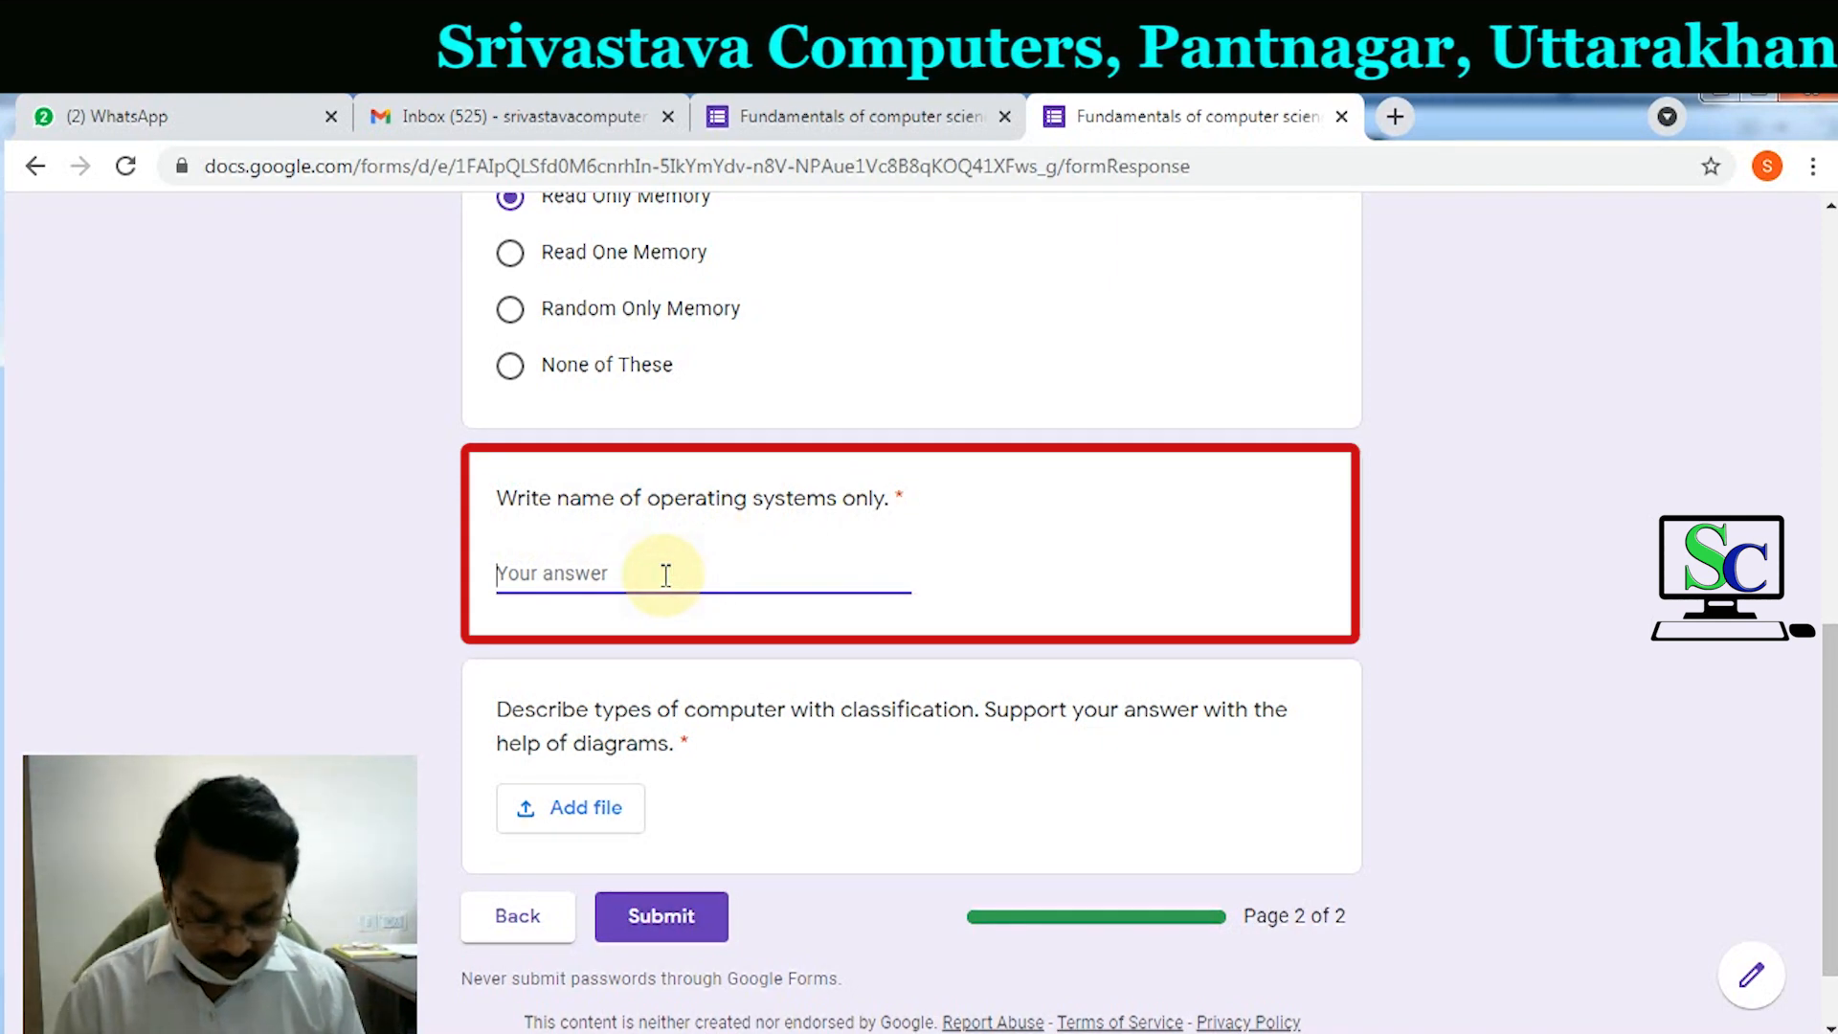
{"action": "type", "text": "DOS, Windows, Unix, Linux"}
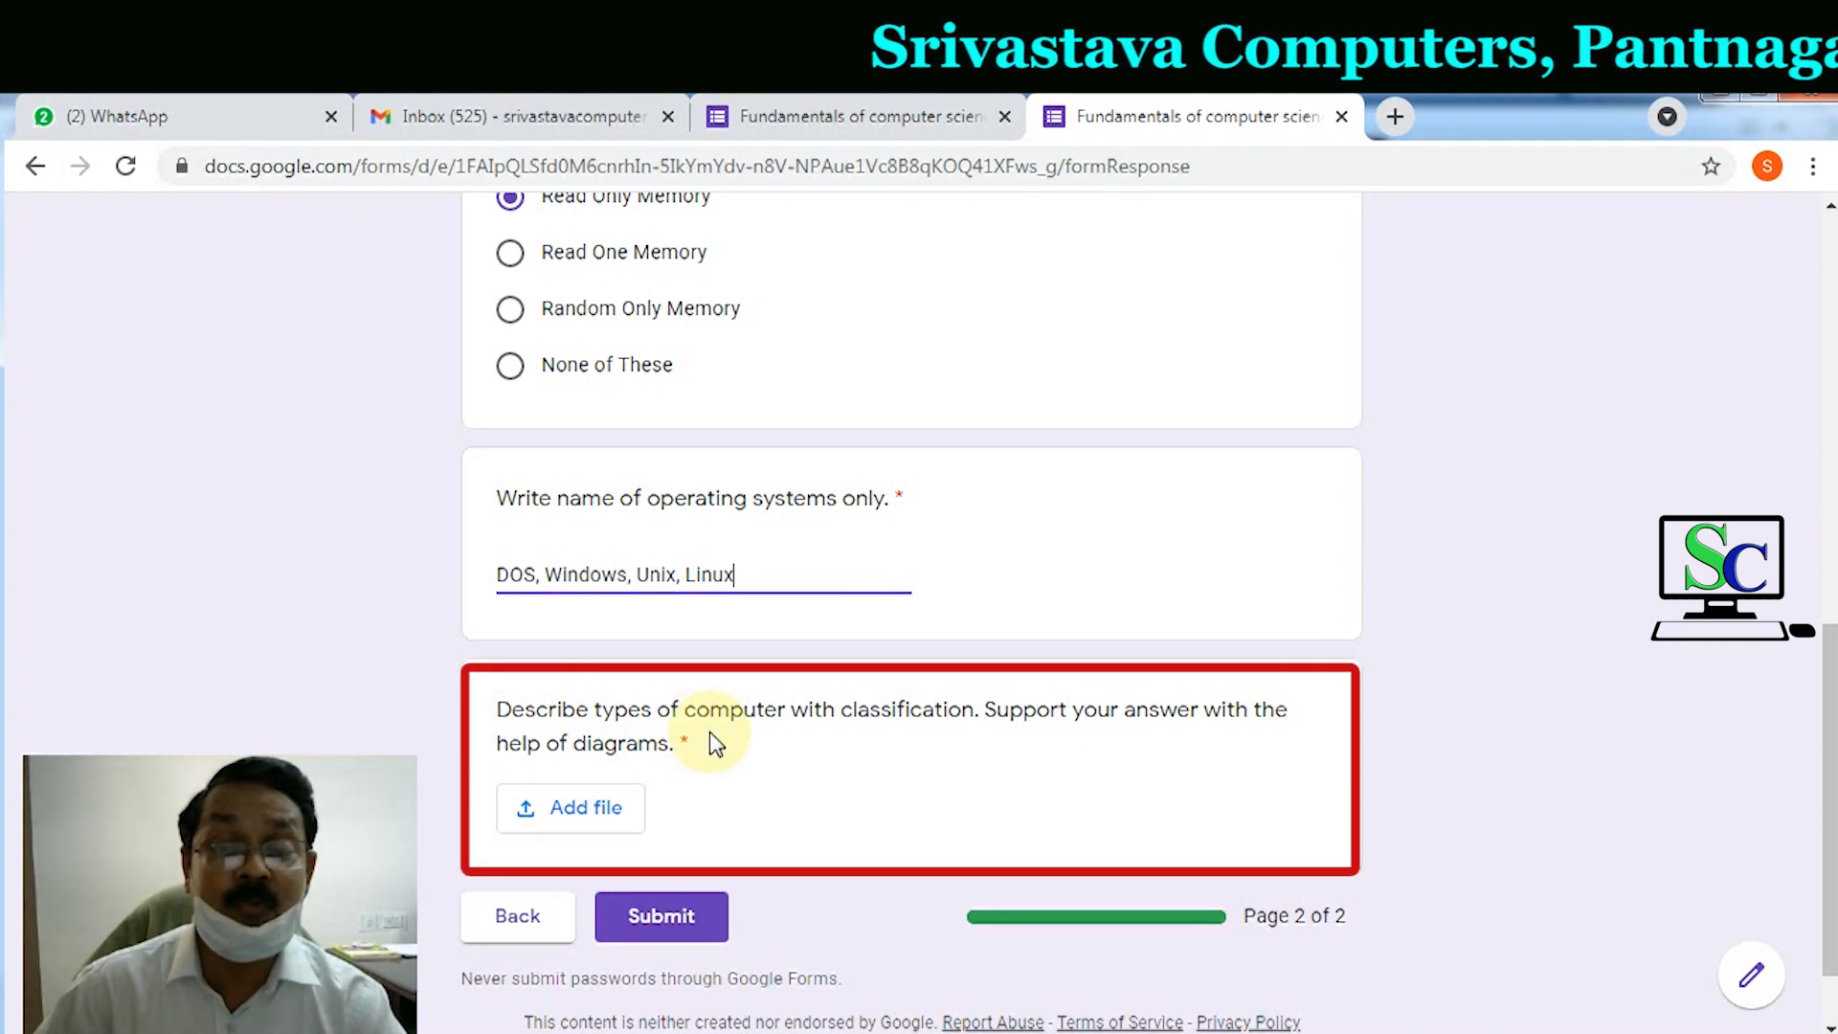
Step: Upload 'WhatsApp Image 2021-06-07 at 10.27.15 AM.jpeg' from Downloads as the diagrams answer
{"action": "left_click", "coordinate": [621, 819]}
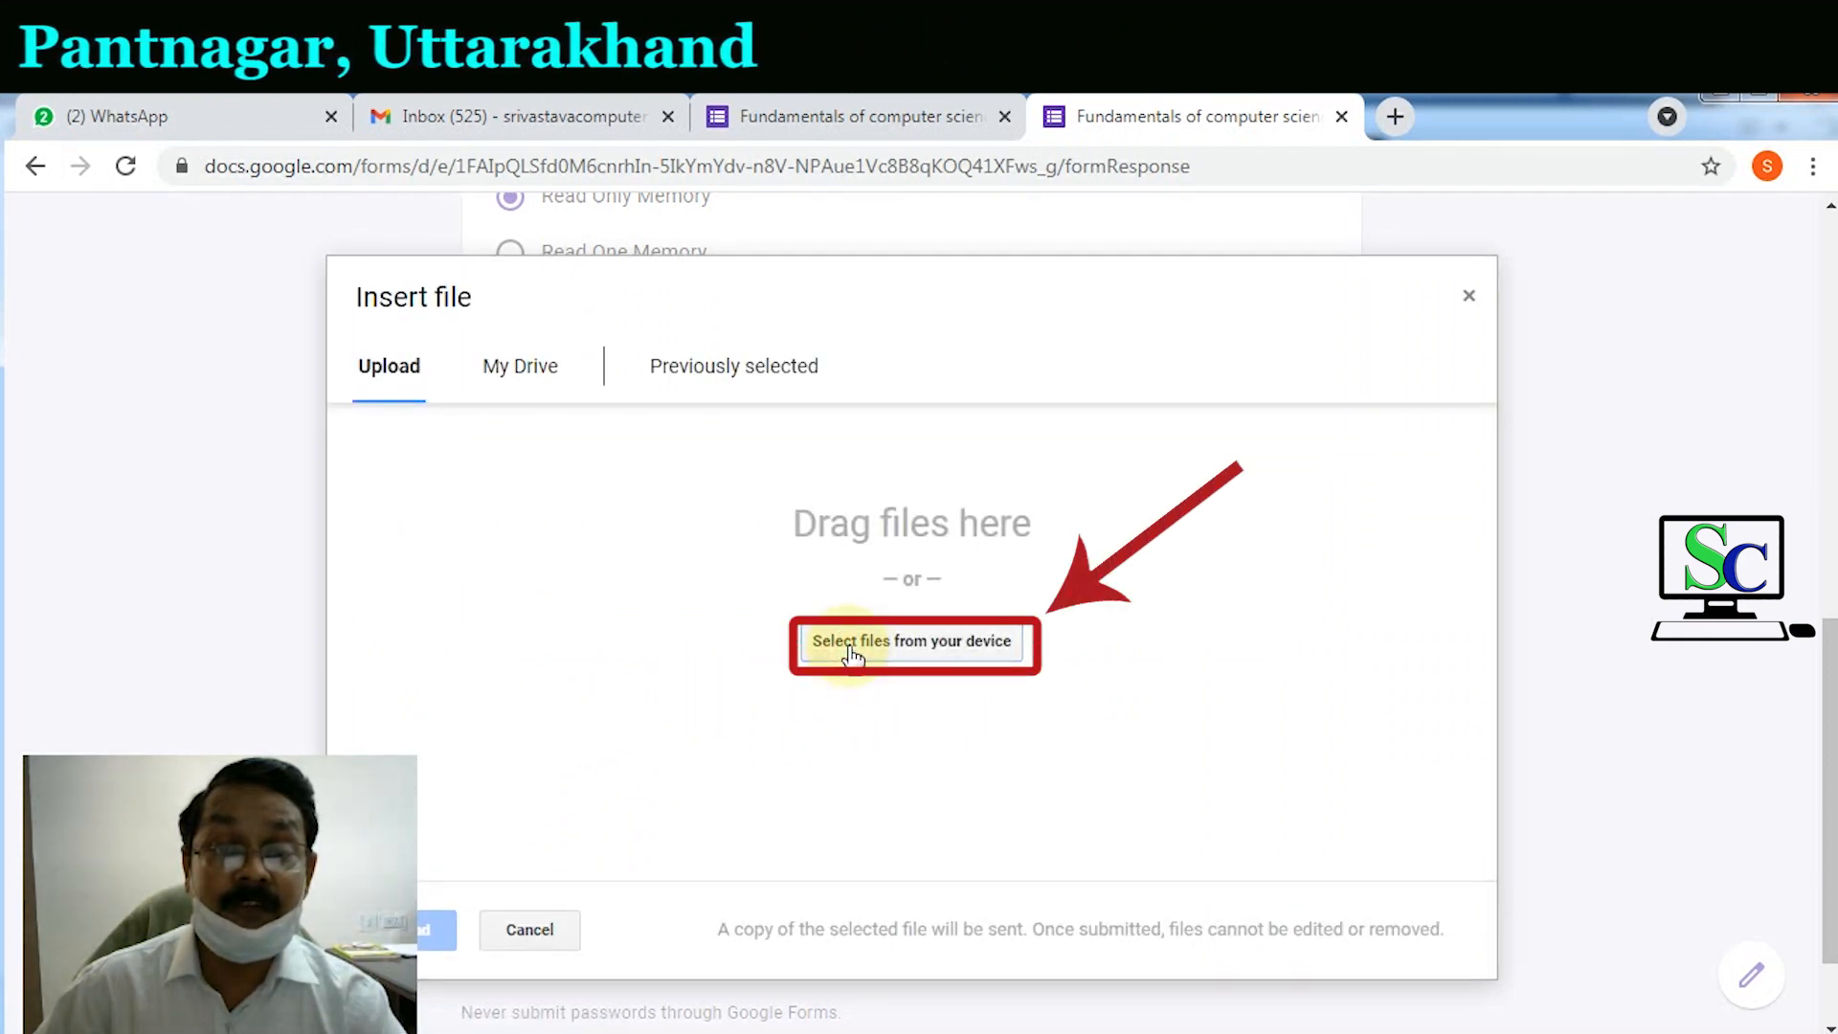
{"action": "left_click", "coordinate": [806, 651]}
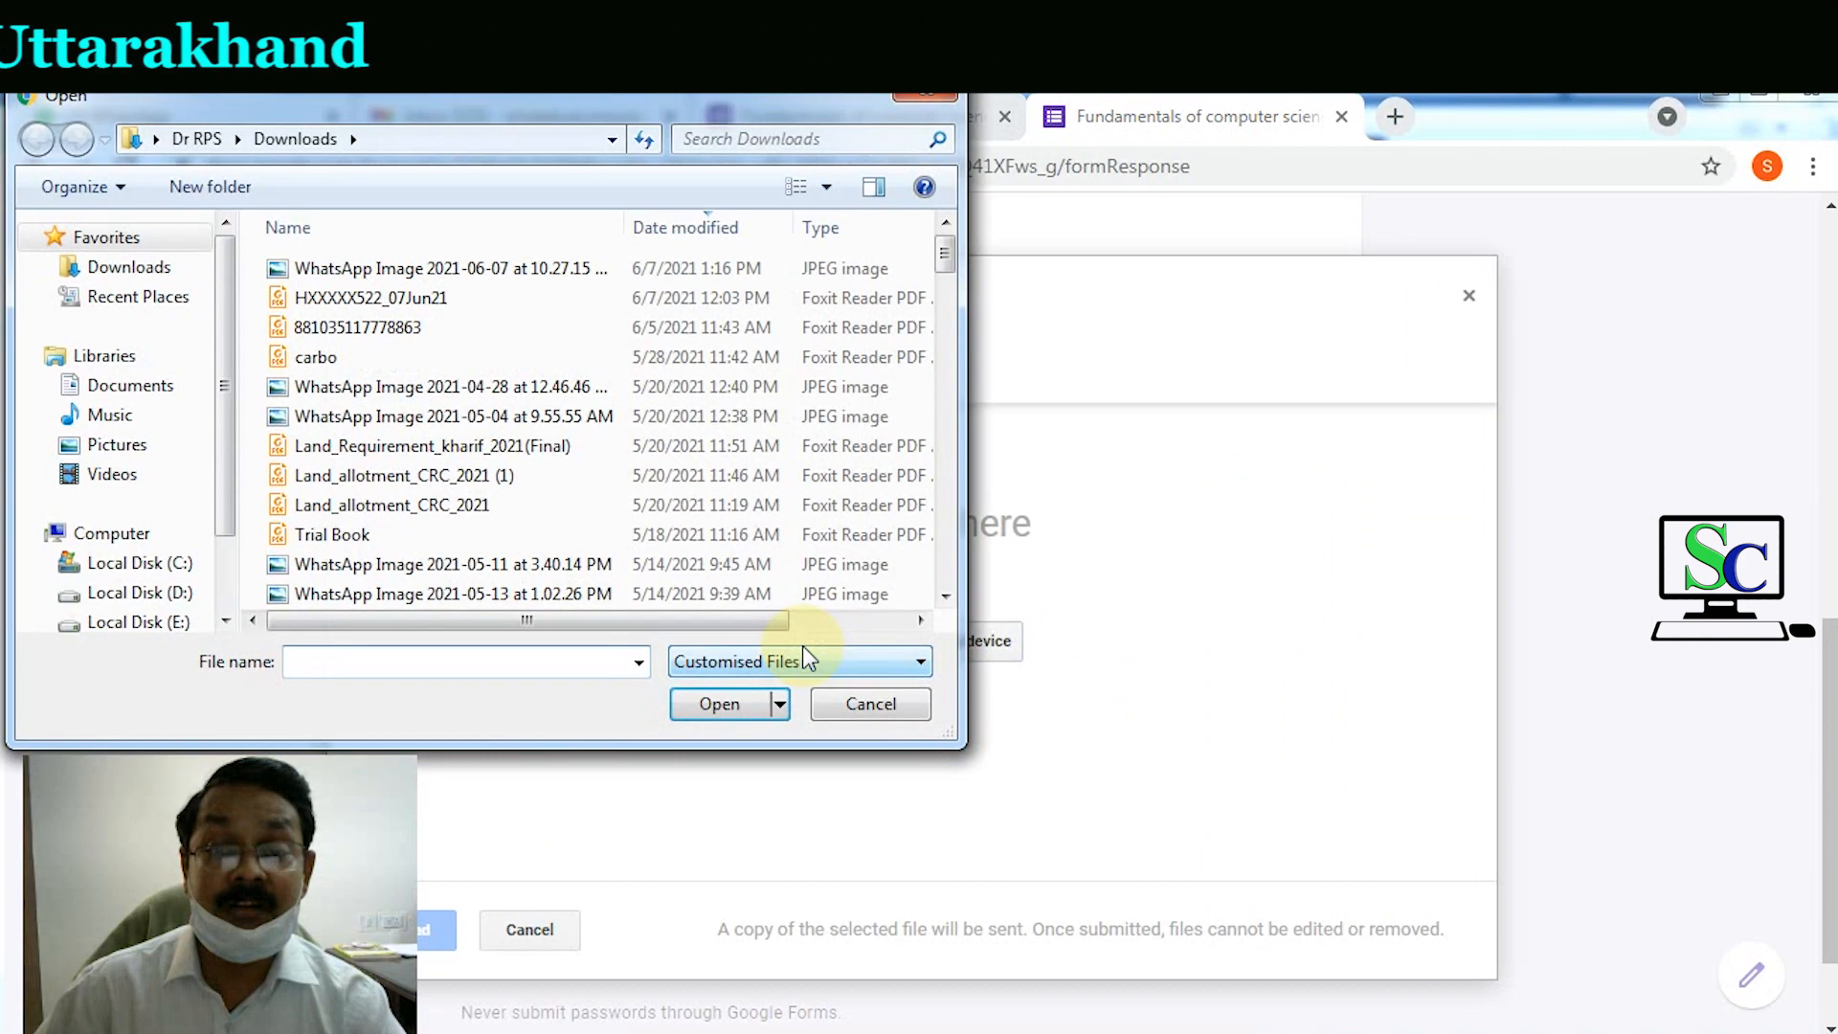
{"action": "left_click", "coordinate": [387, 272]}
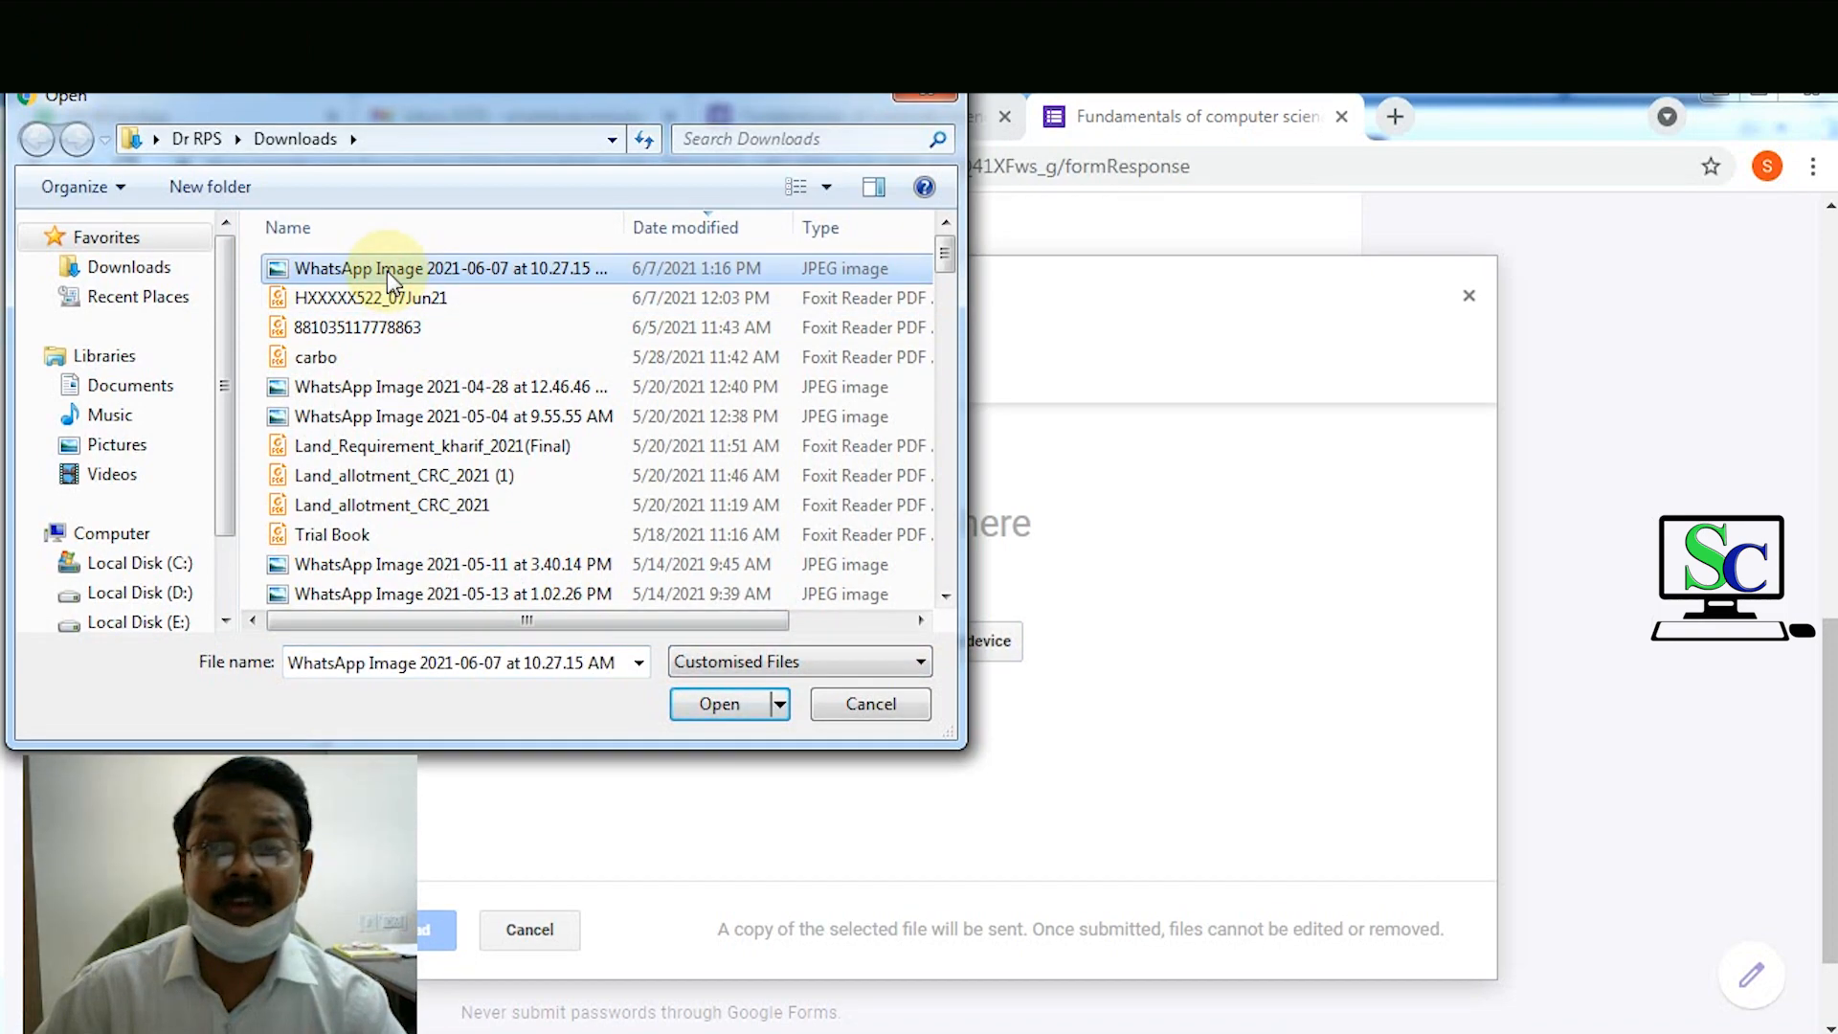
{"action": "left_click", "coordinate": [709, 705]}
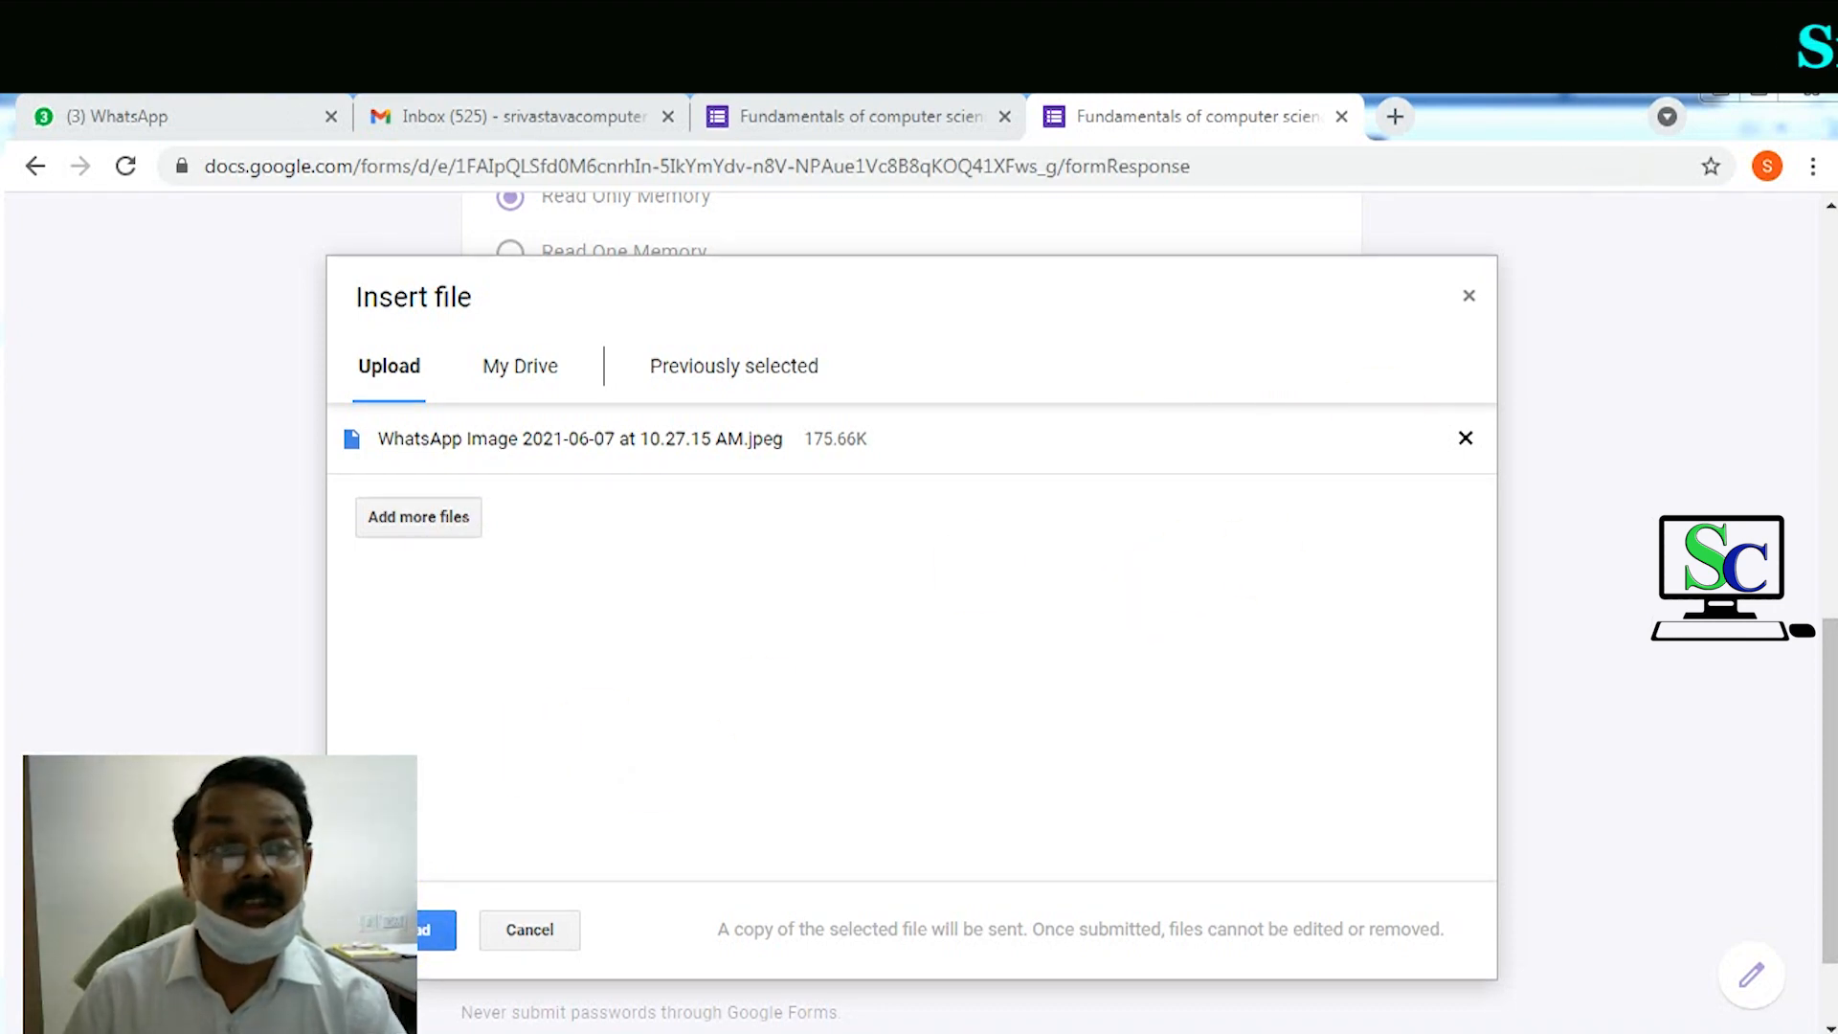
{"action": "left_click", "coordinate": [446, 927]}
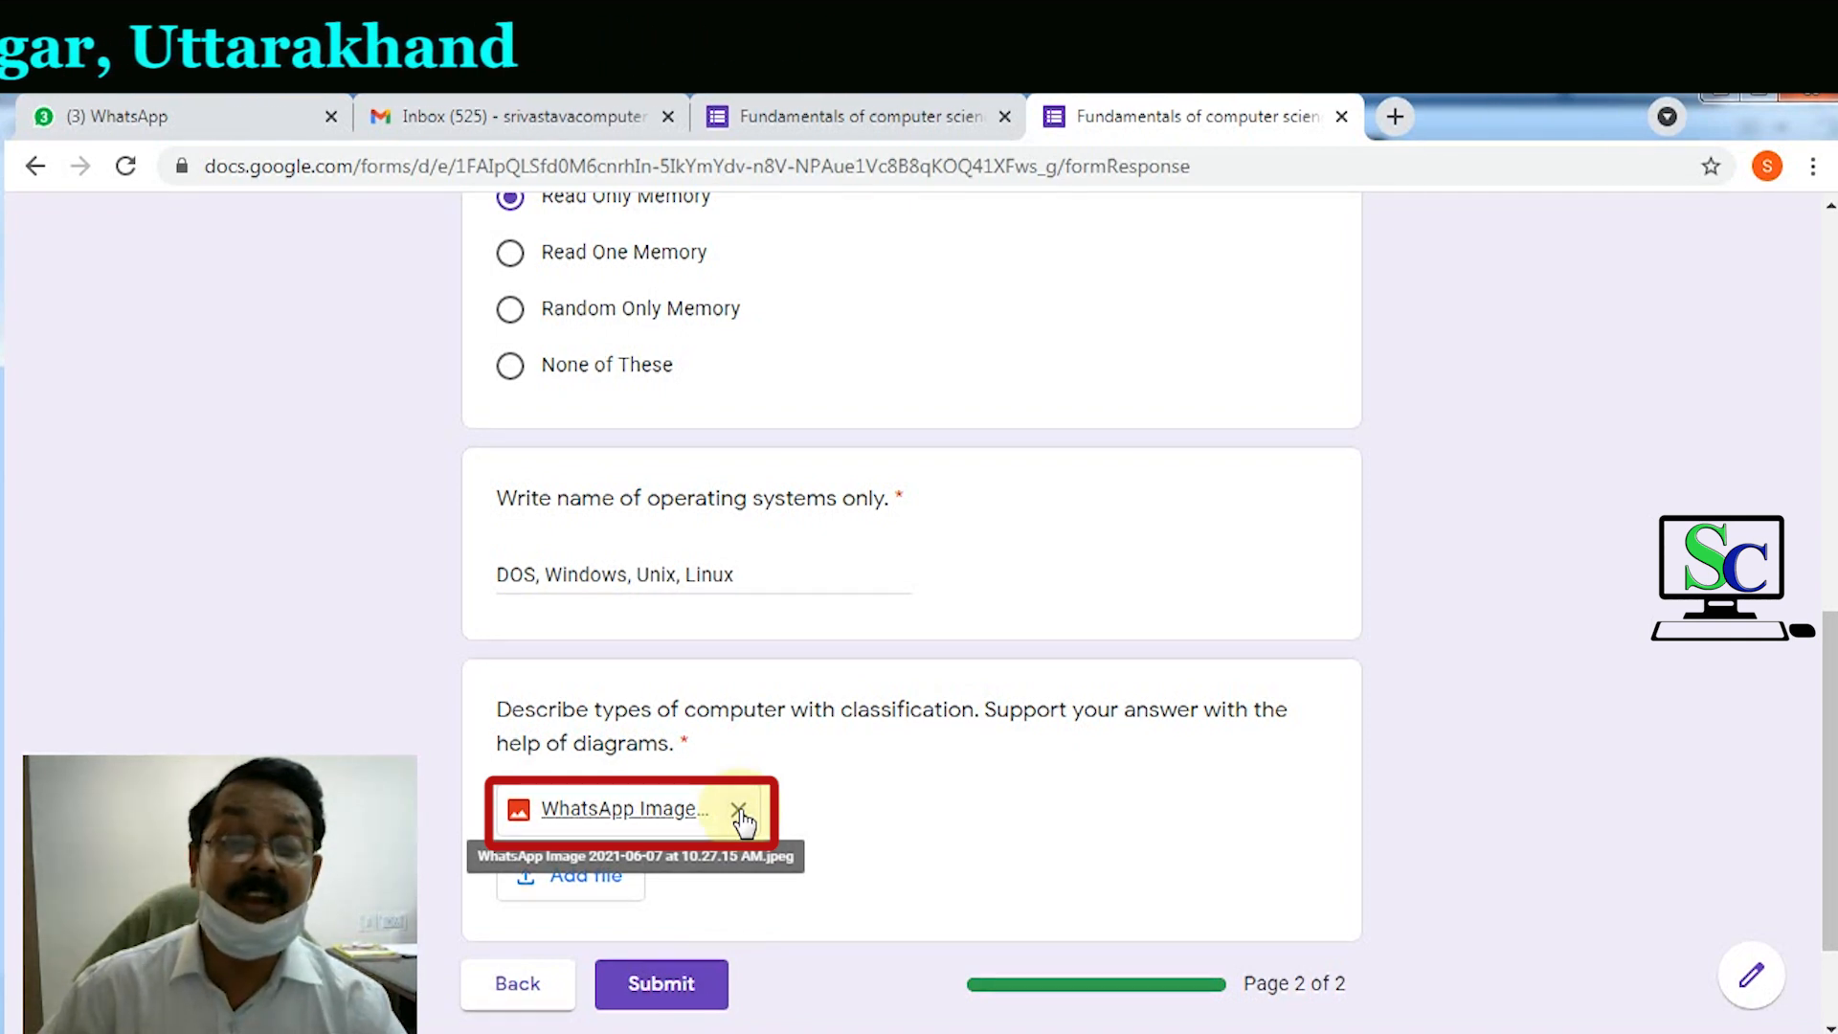
Step: Submit the completed test response and close the live form's tab
{"action": "scroll", "coordinate": [1080, 862], "scroll_direction": "down", "scroll_amount": 2}
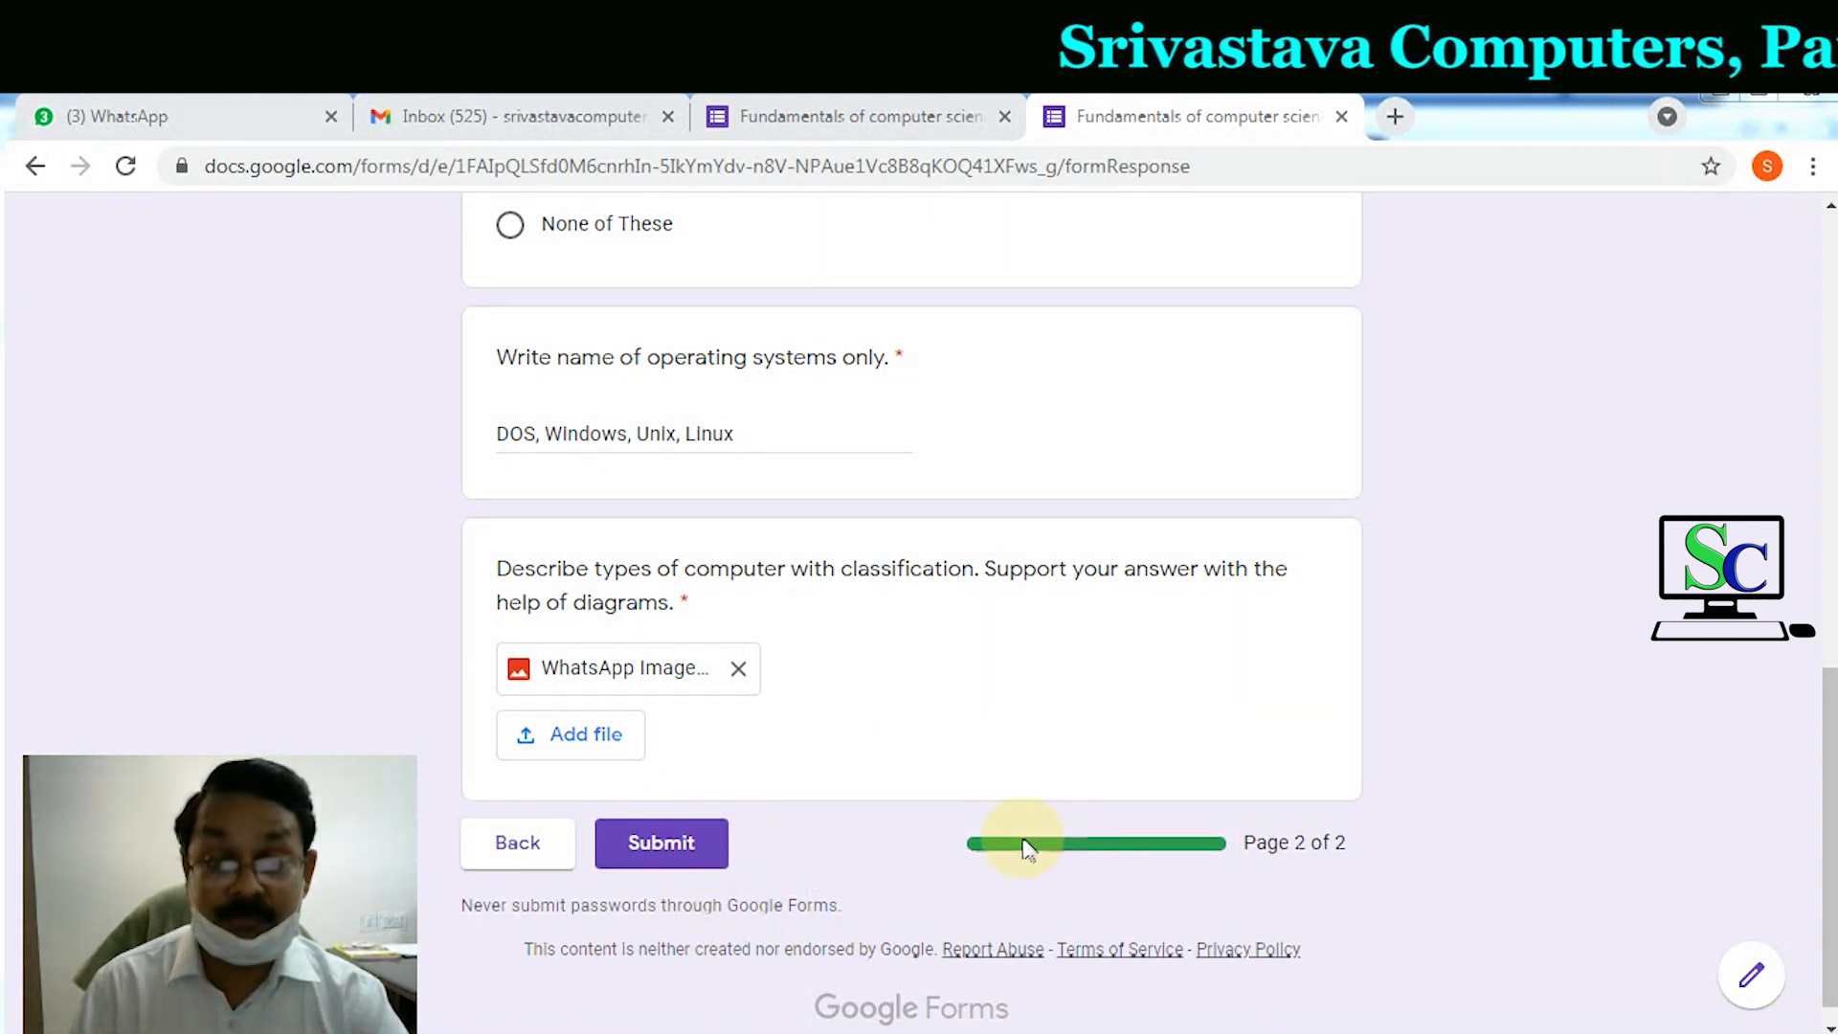
{"action": "left_click", "coordinate": [663, 854]}
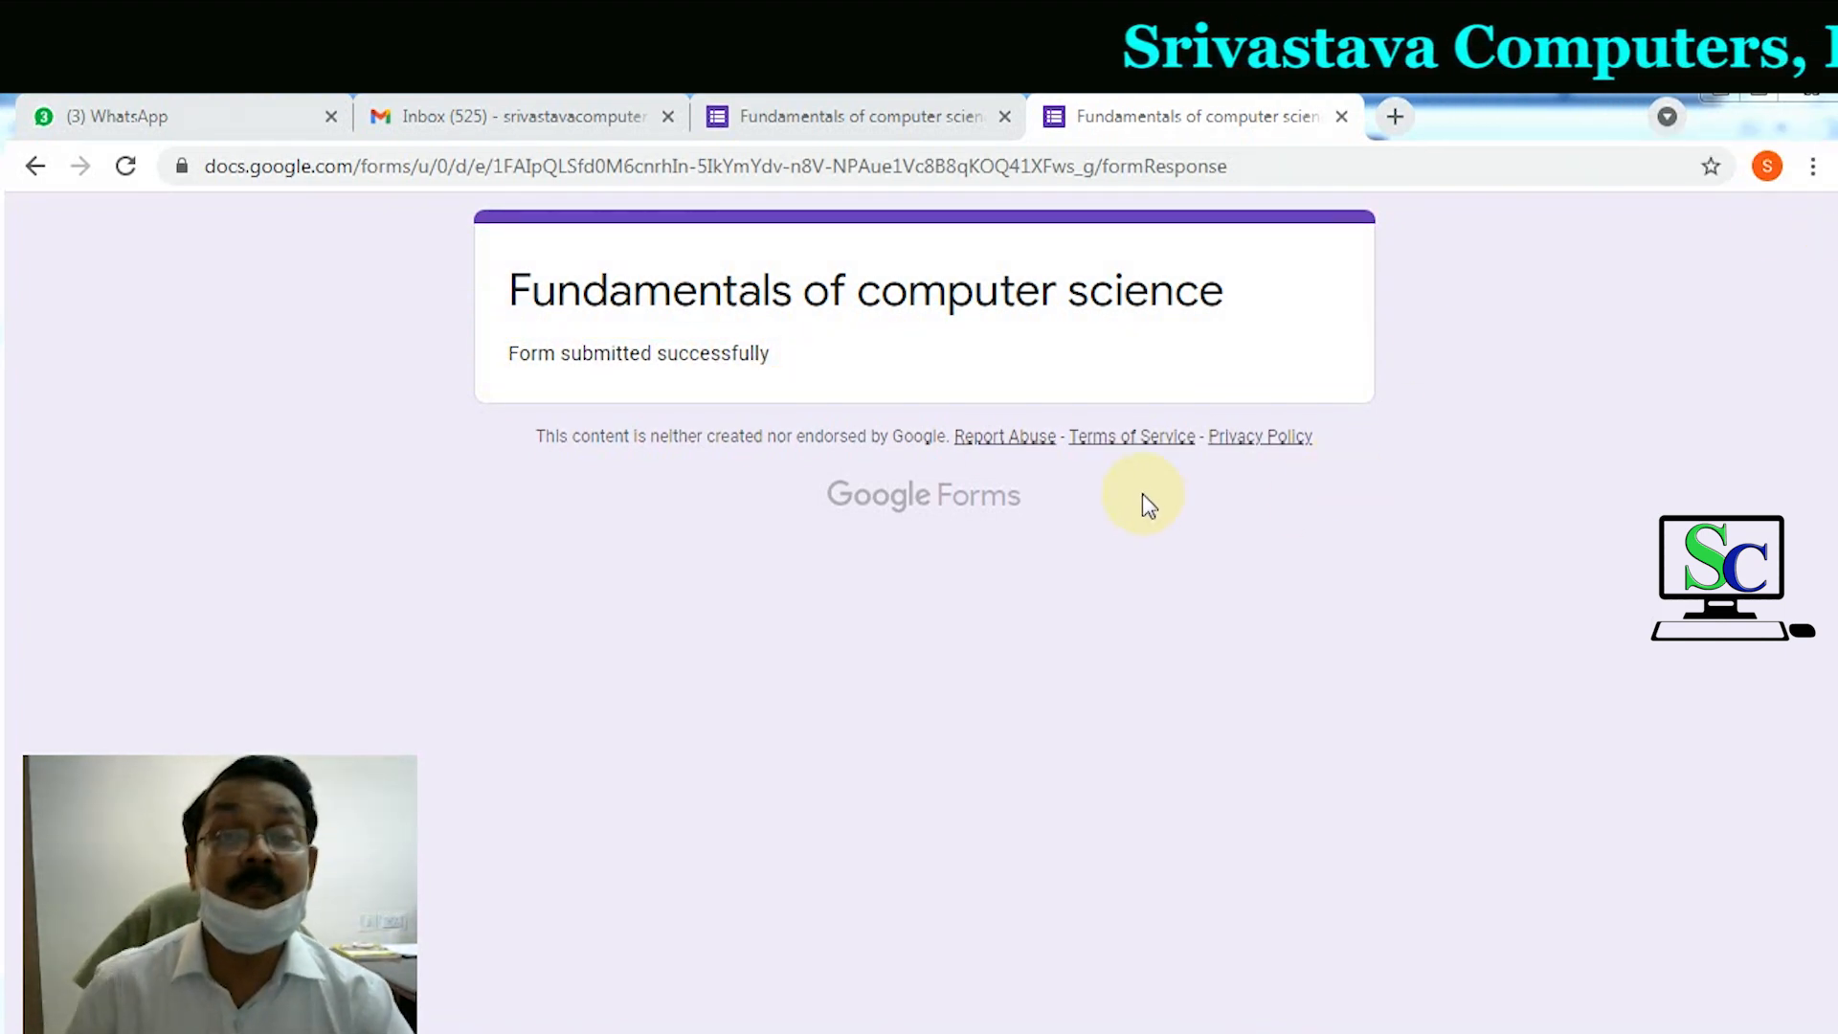
{"action": "left_click", "coordinate": [1341, 118]}
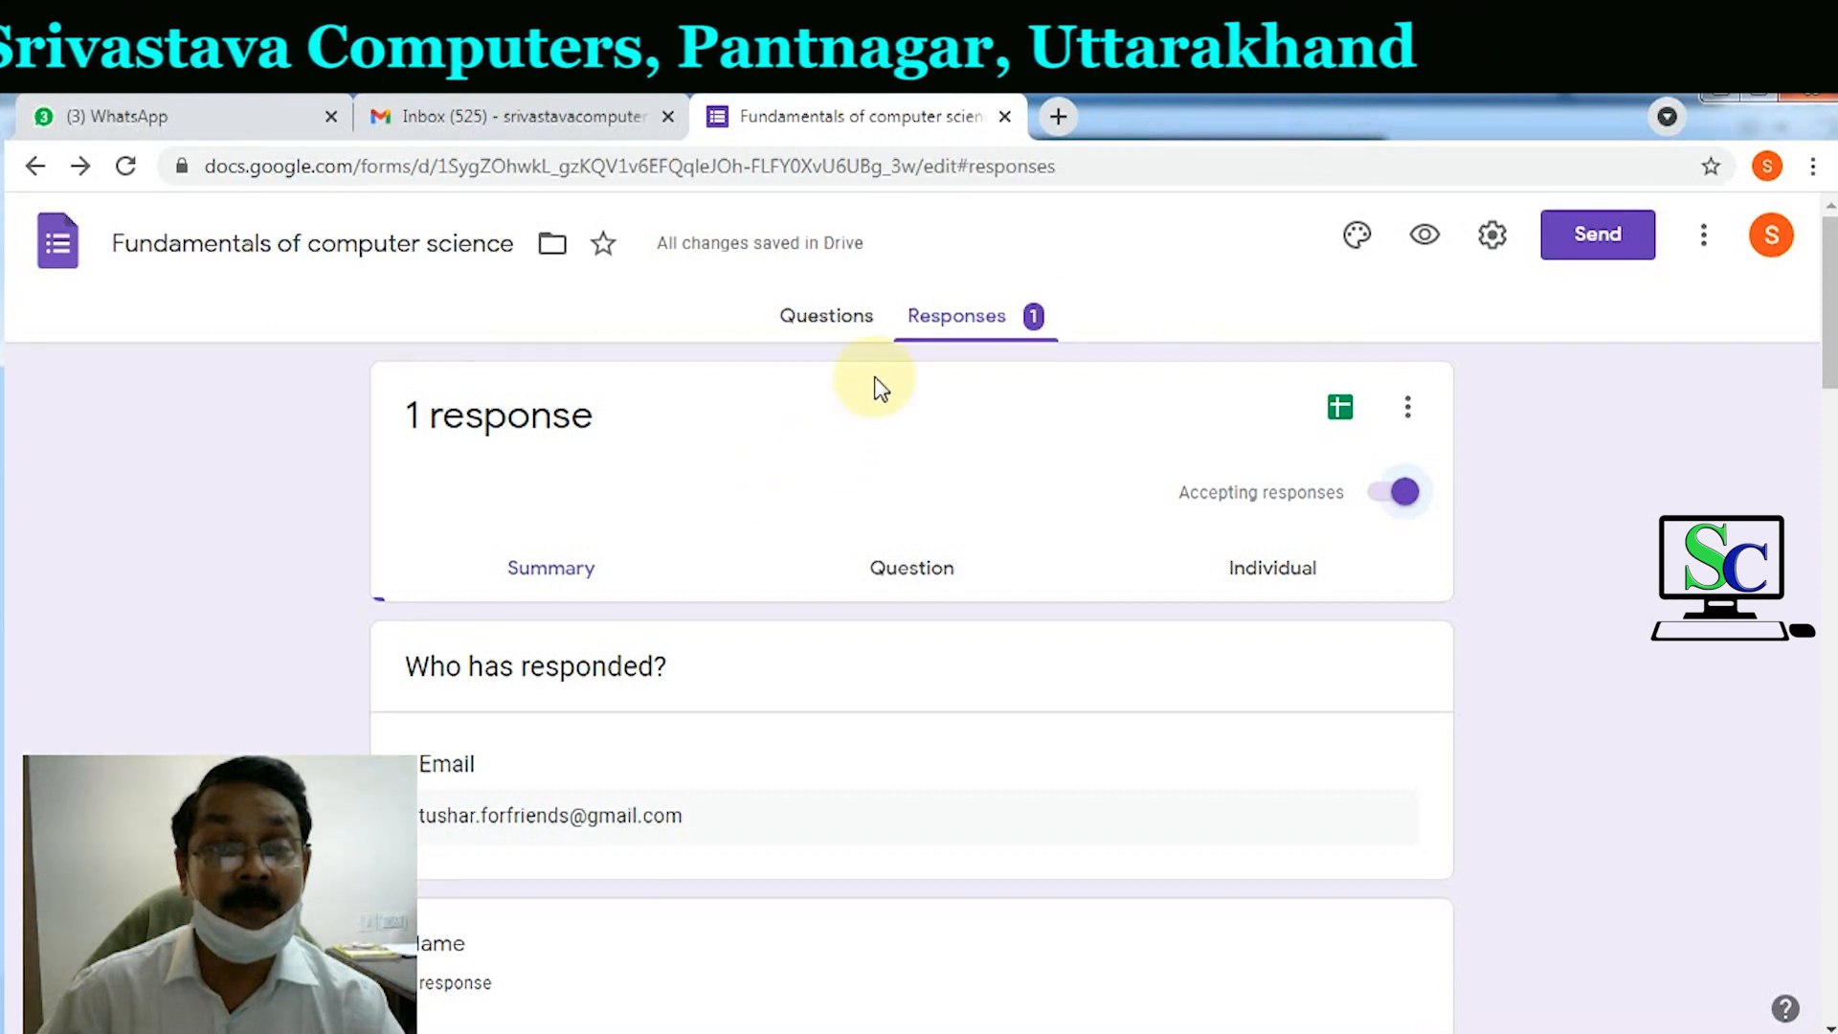
Step: Return to the Responses summary and open the Create Spreadsheet response destination dialog
{"action": "left_click", "coordinate": [833, 320]}
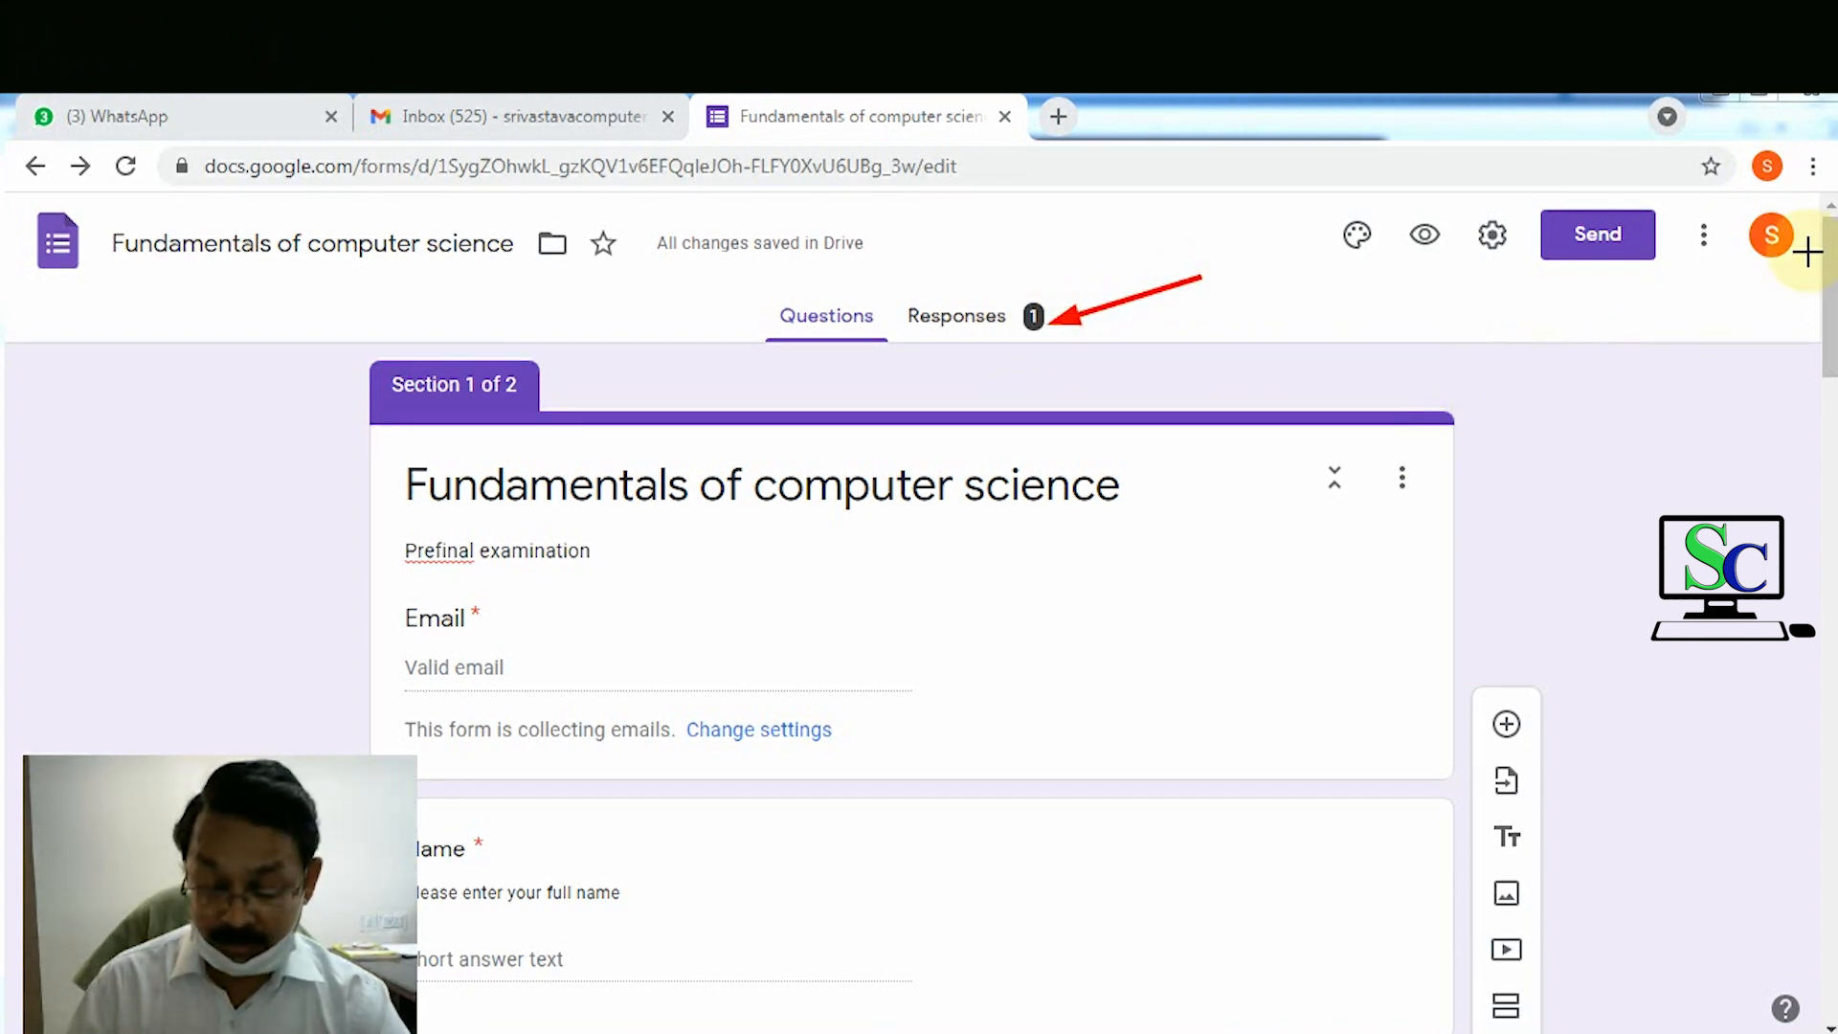
{"action": "left_click", "coordinate": [1017, 337]}
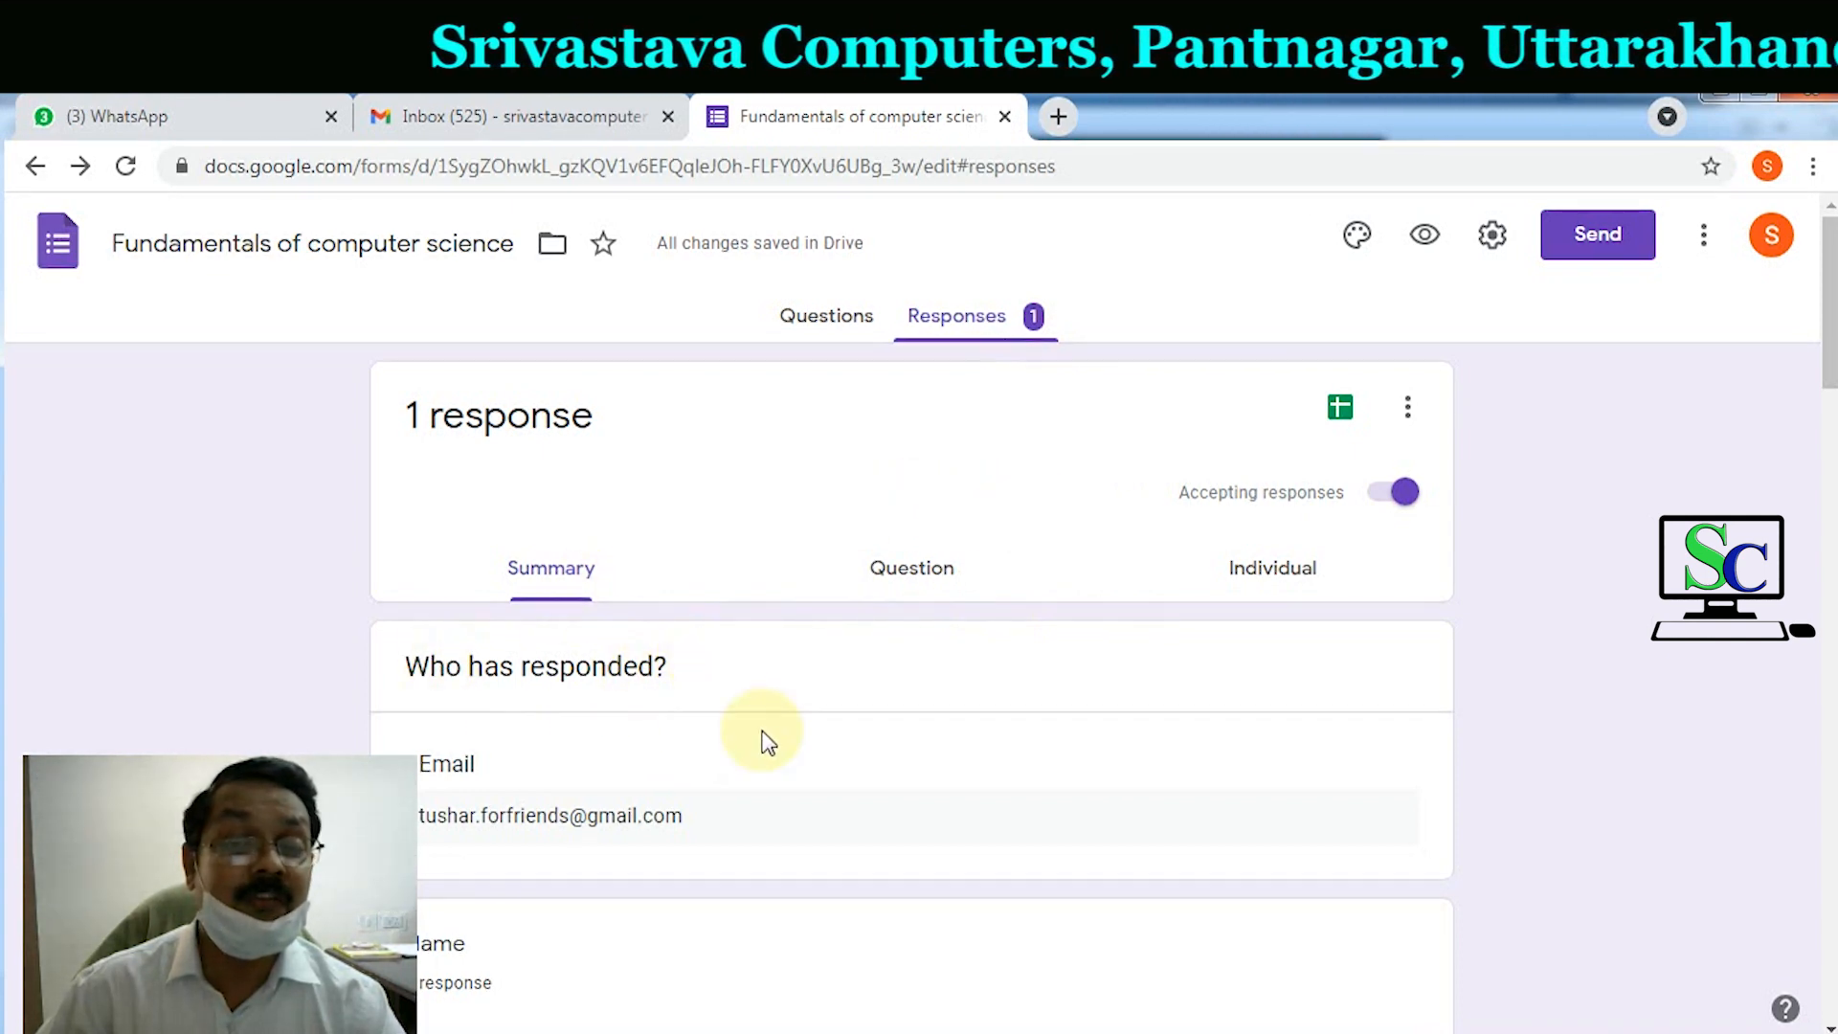
{"action": "left_click", "coordinate": [1342, 412]}
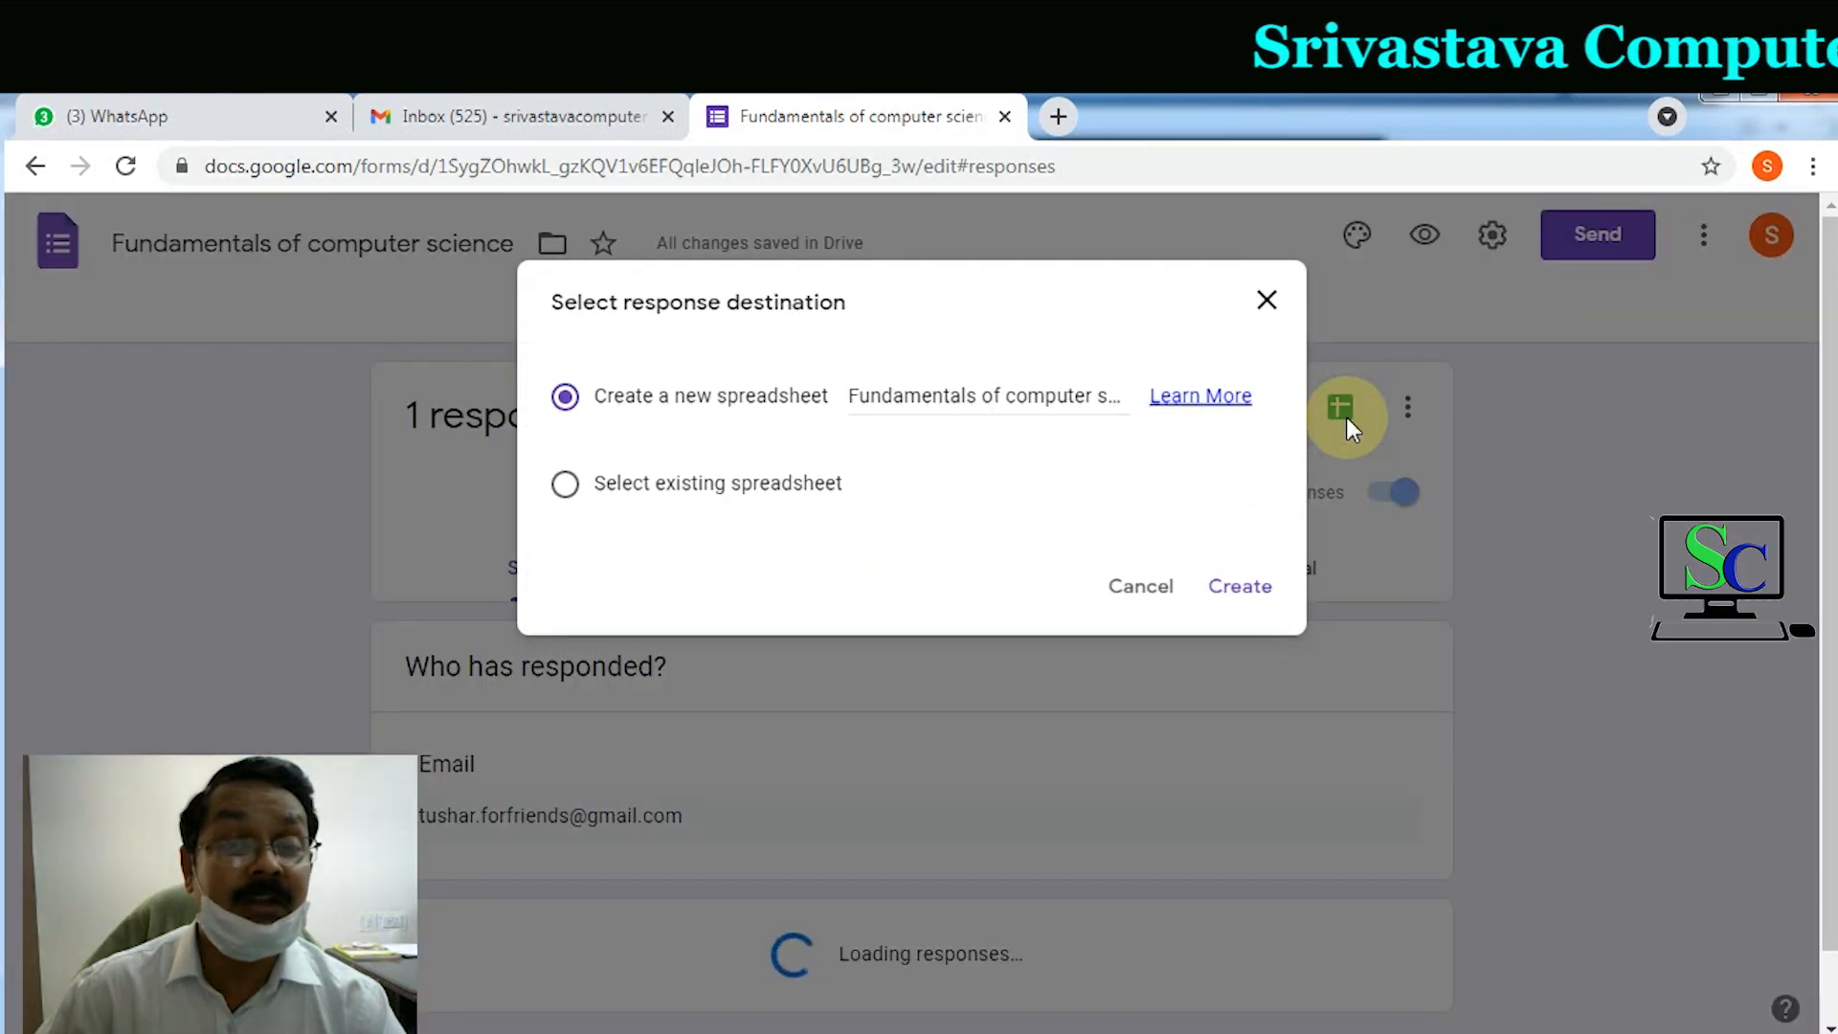
Step: Name the new spreadsheet 'Responses of First Prefinal' and create it
{"action": "left_click", "coordinate": [889, 396]}
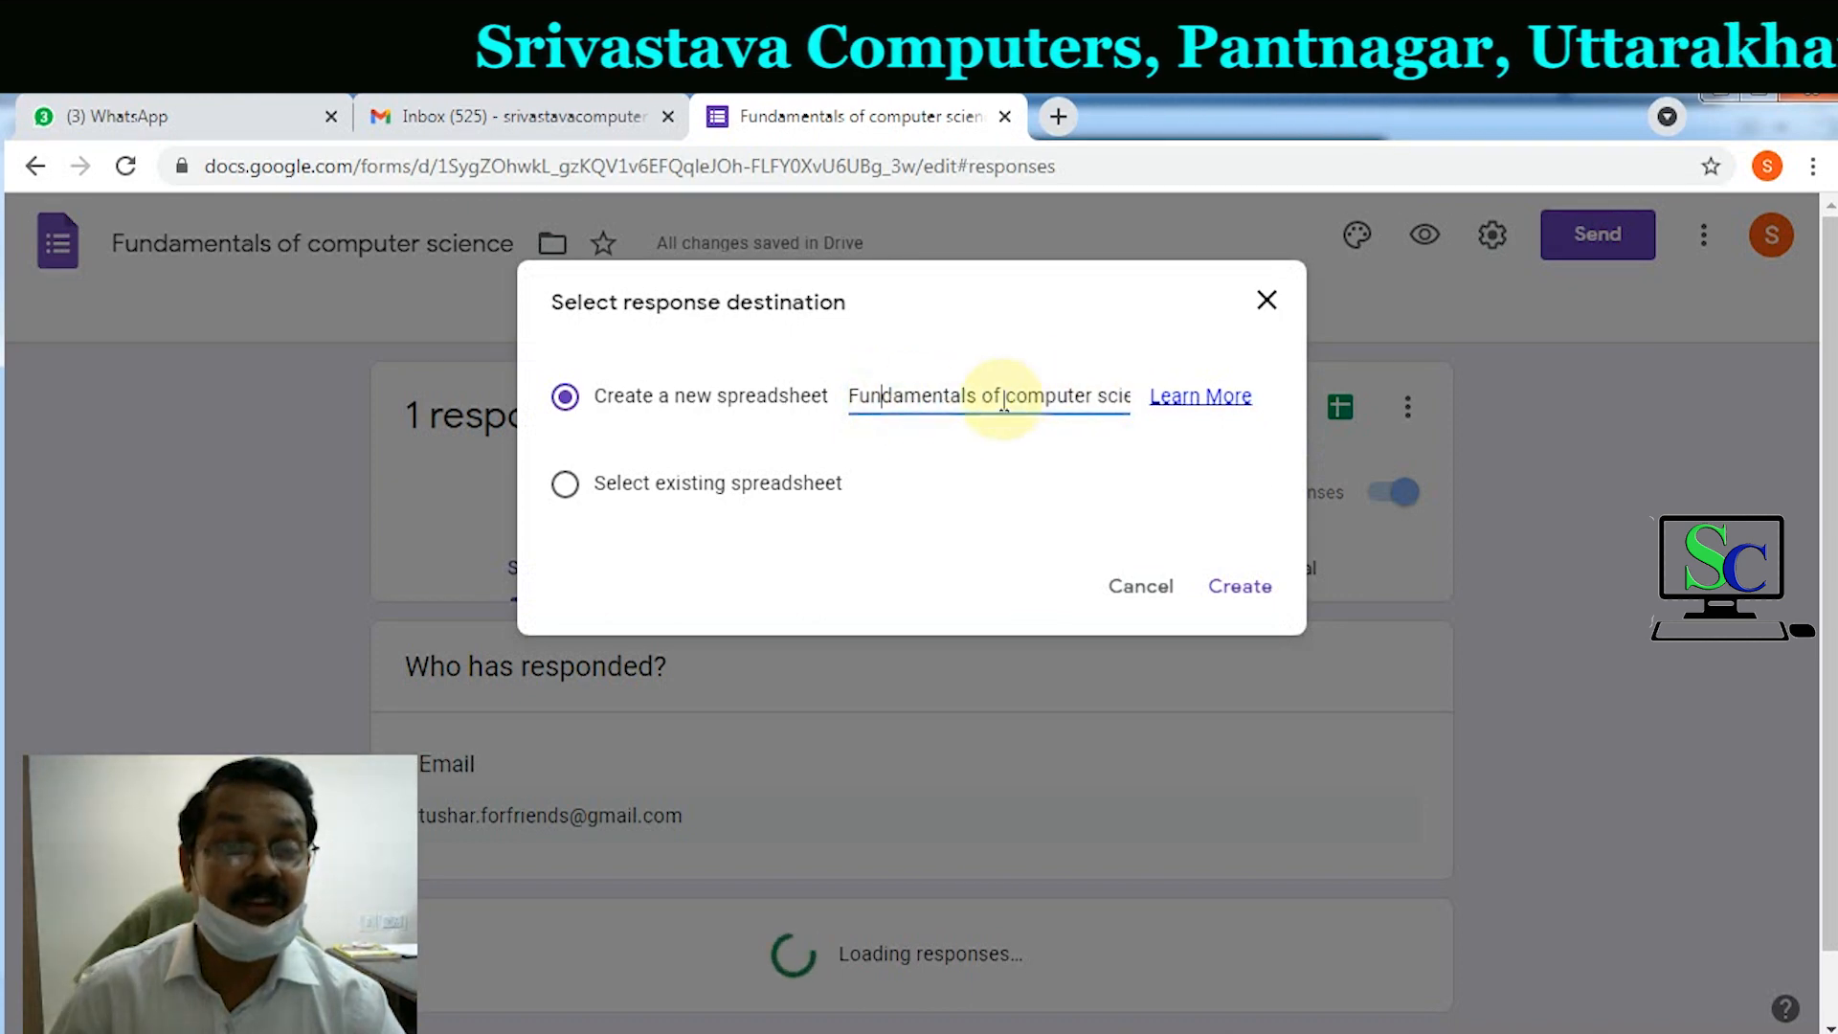
{"action": "left_click_drag", "start_coordinate": [854, 398], "coordinate": [1141, 400]}
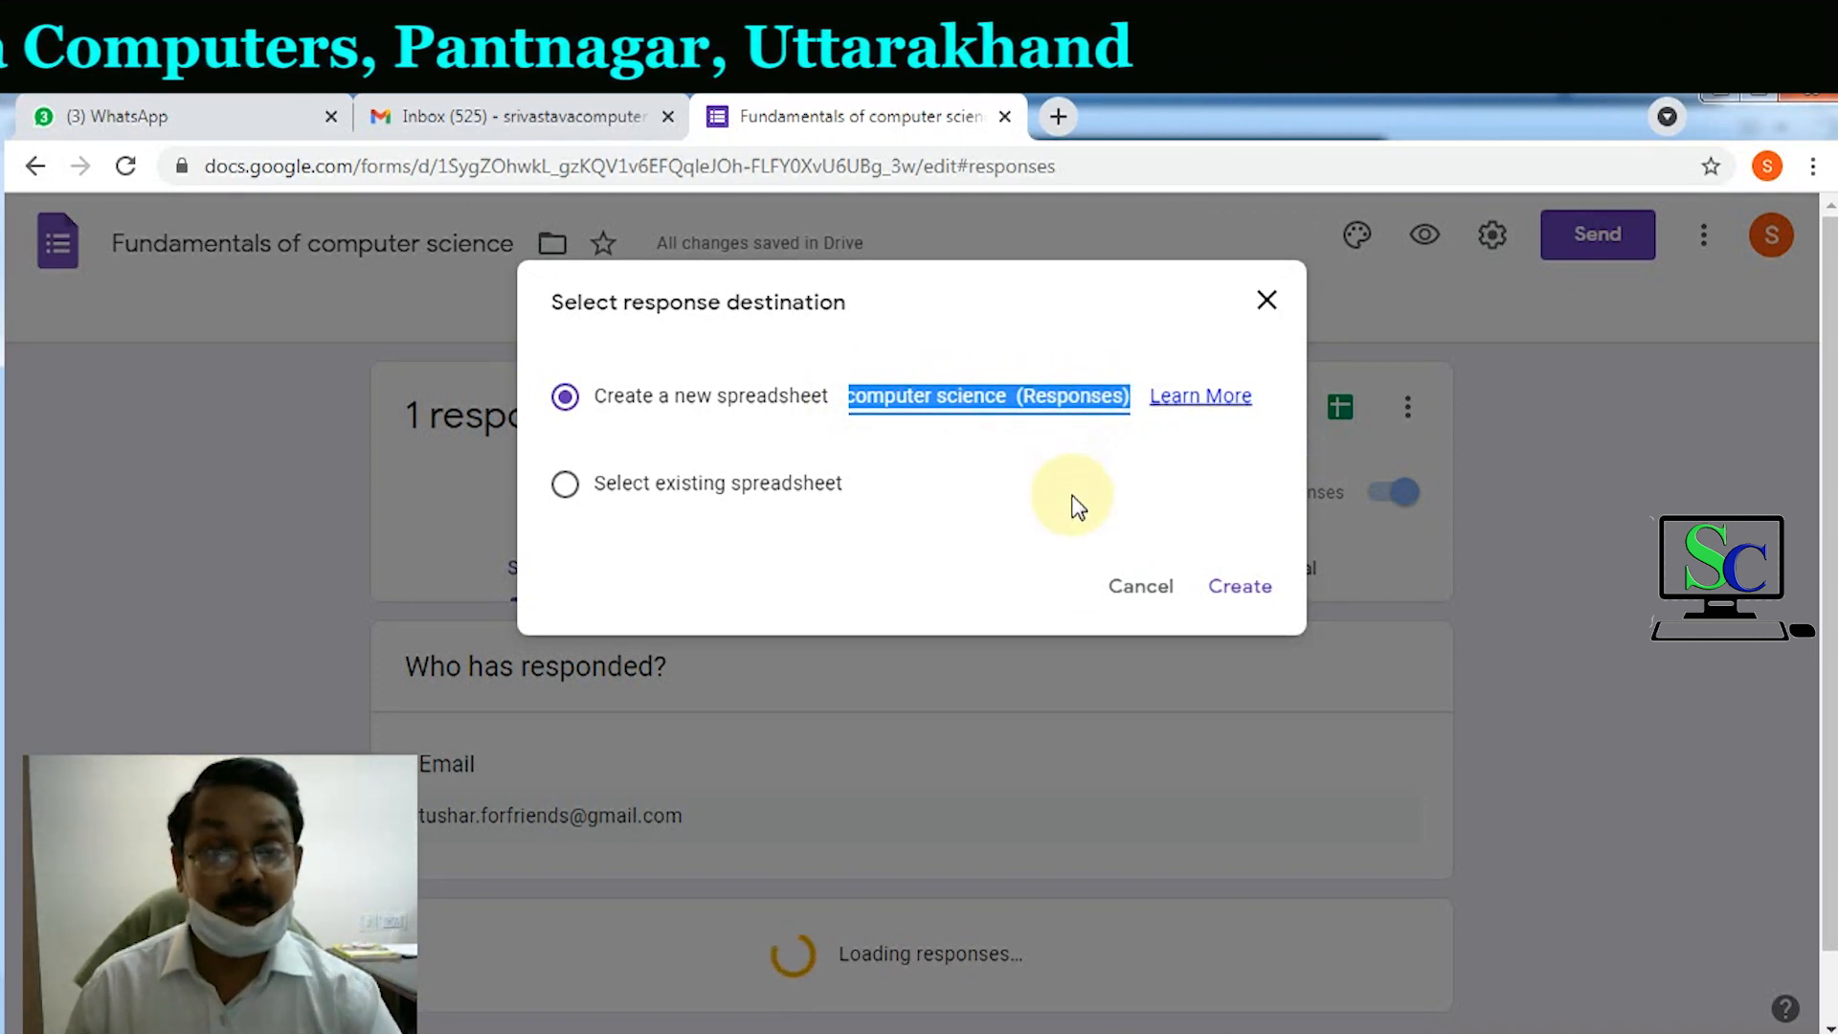
{"action": "type", "text": "Responses of First Prefinal"}
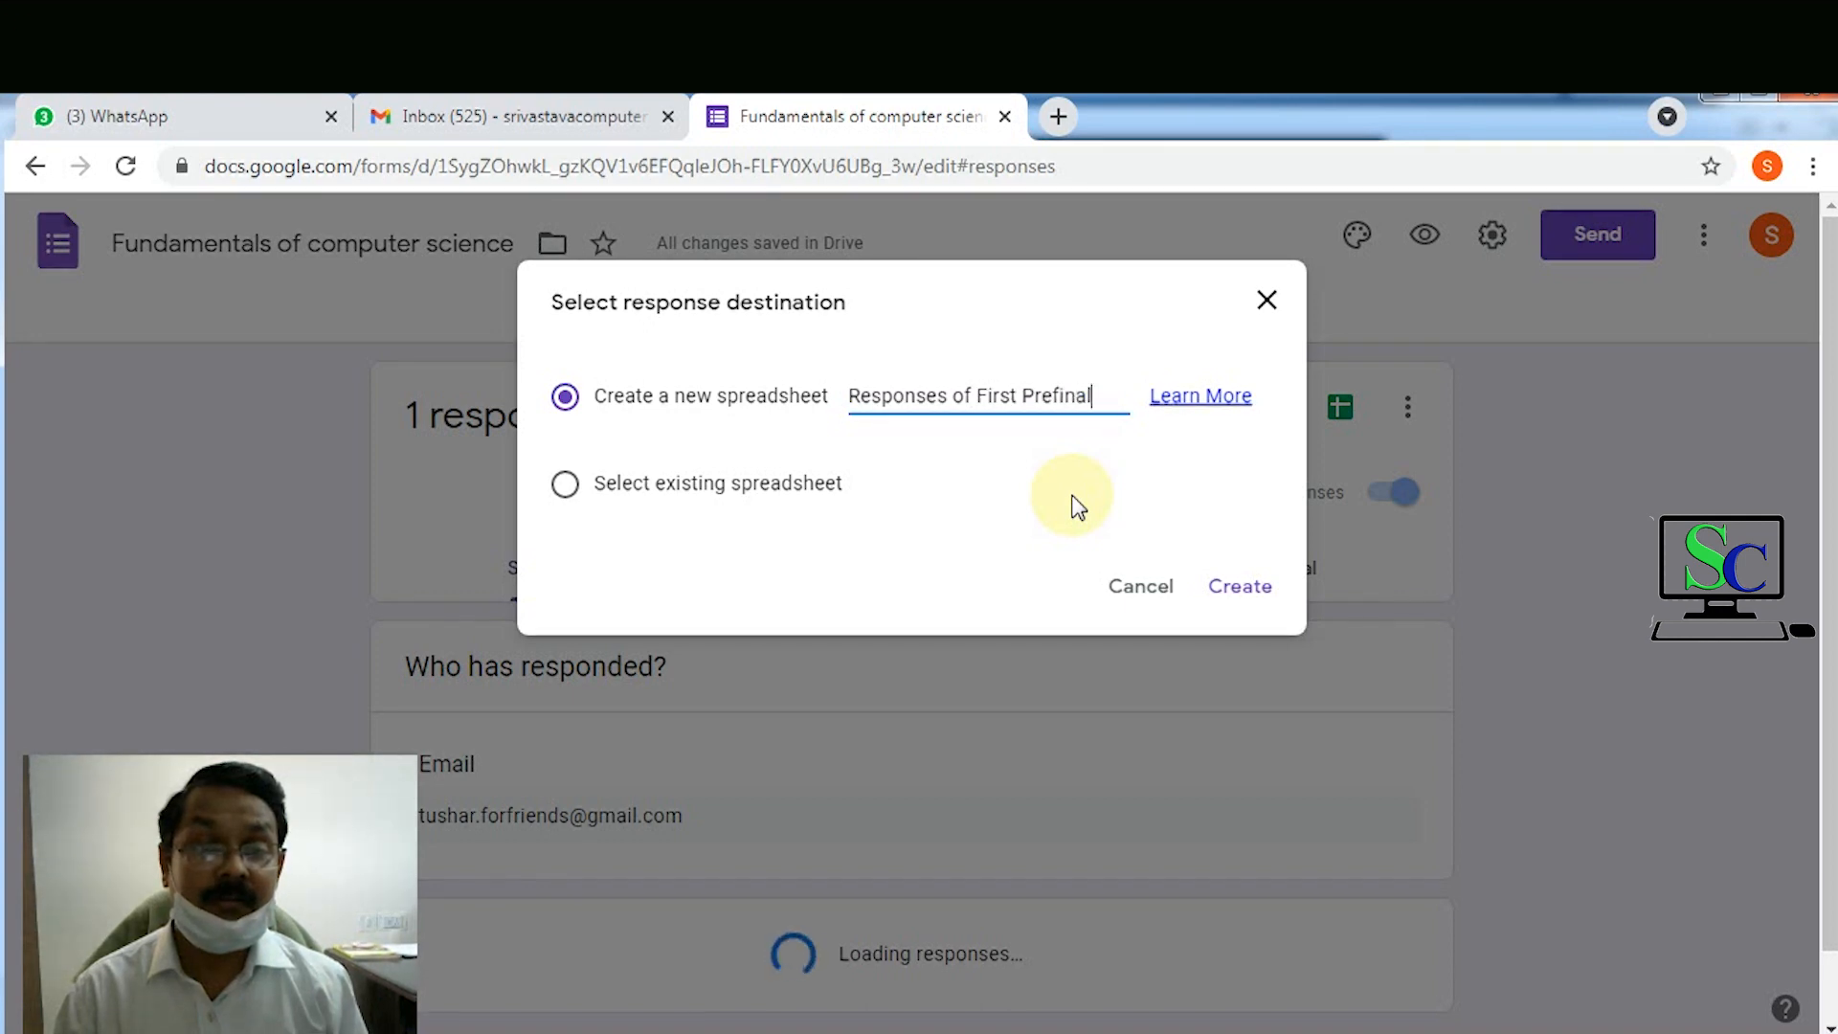
{"action": "left_click", "coordinate": [1232, 600]}
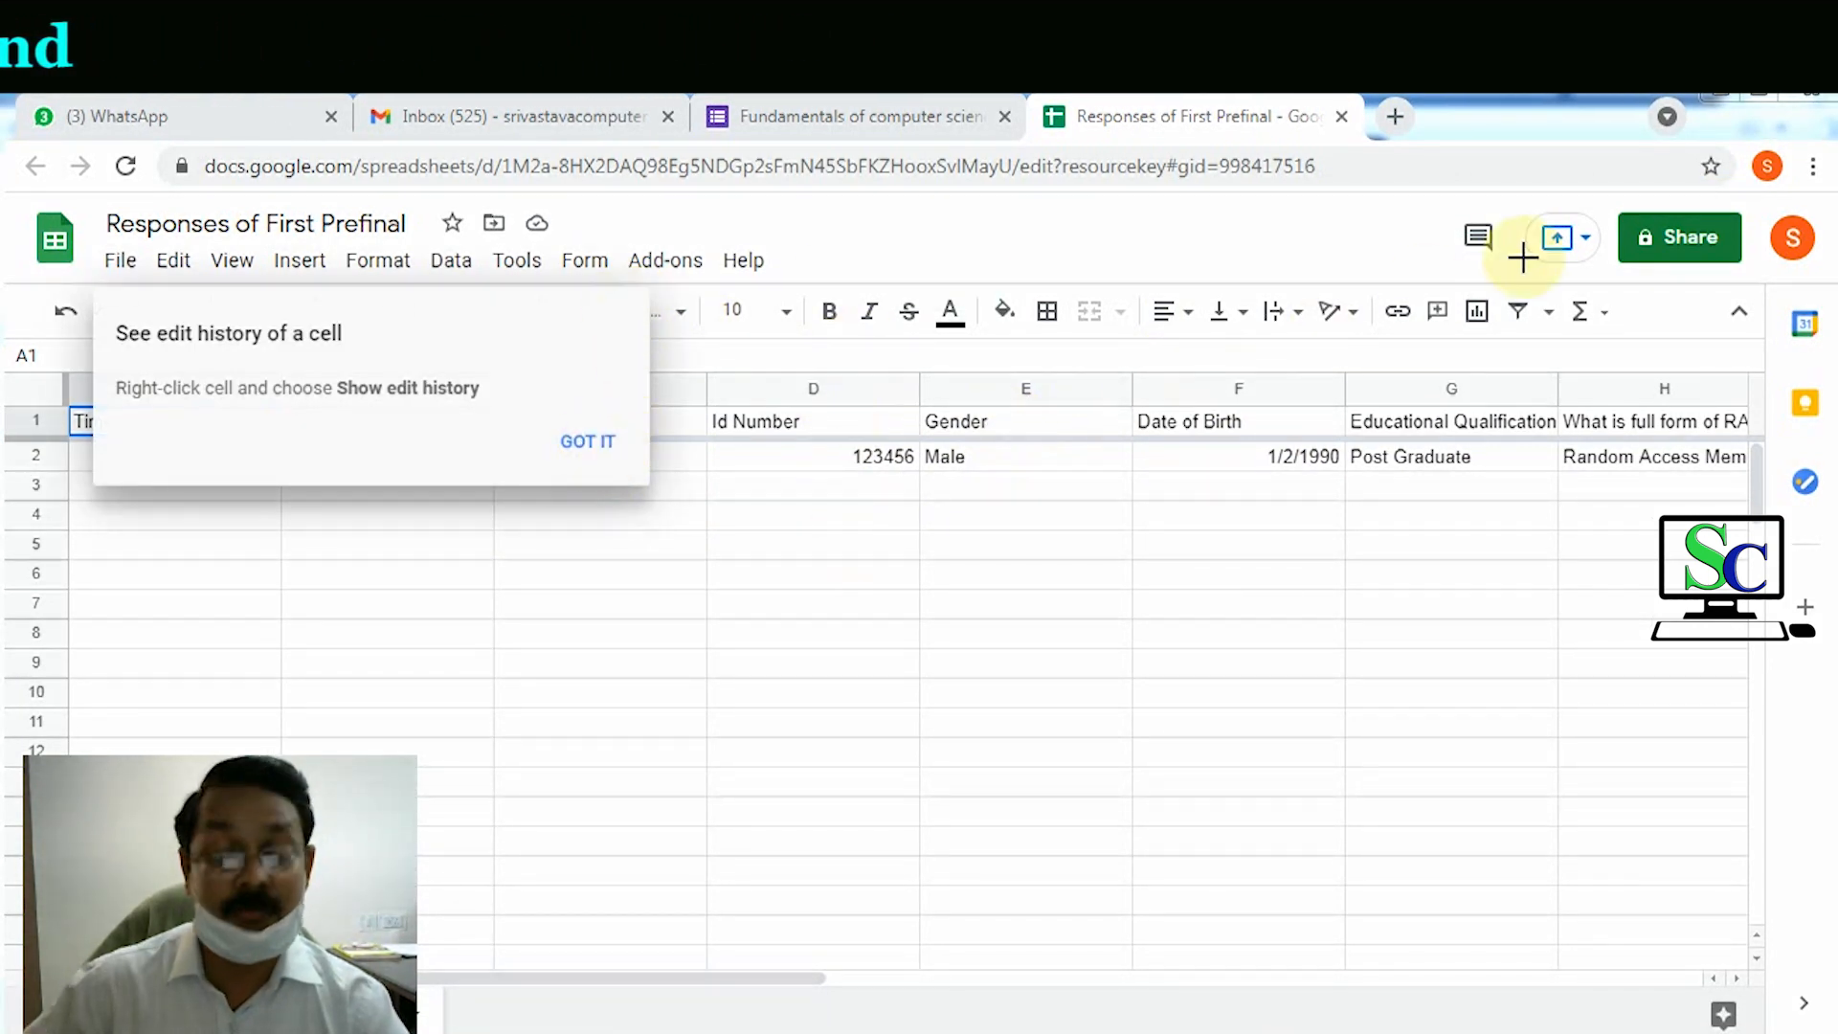
Step: Dismiss the edit history tip, scroll across the response columns, then close the spreadsheet tab
{"action": "left_click", "coordinate": [598, 438]}
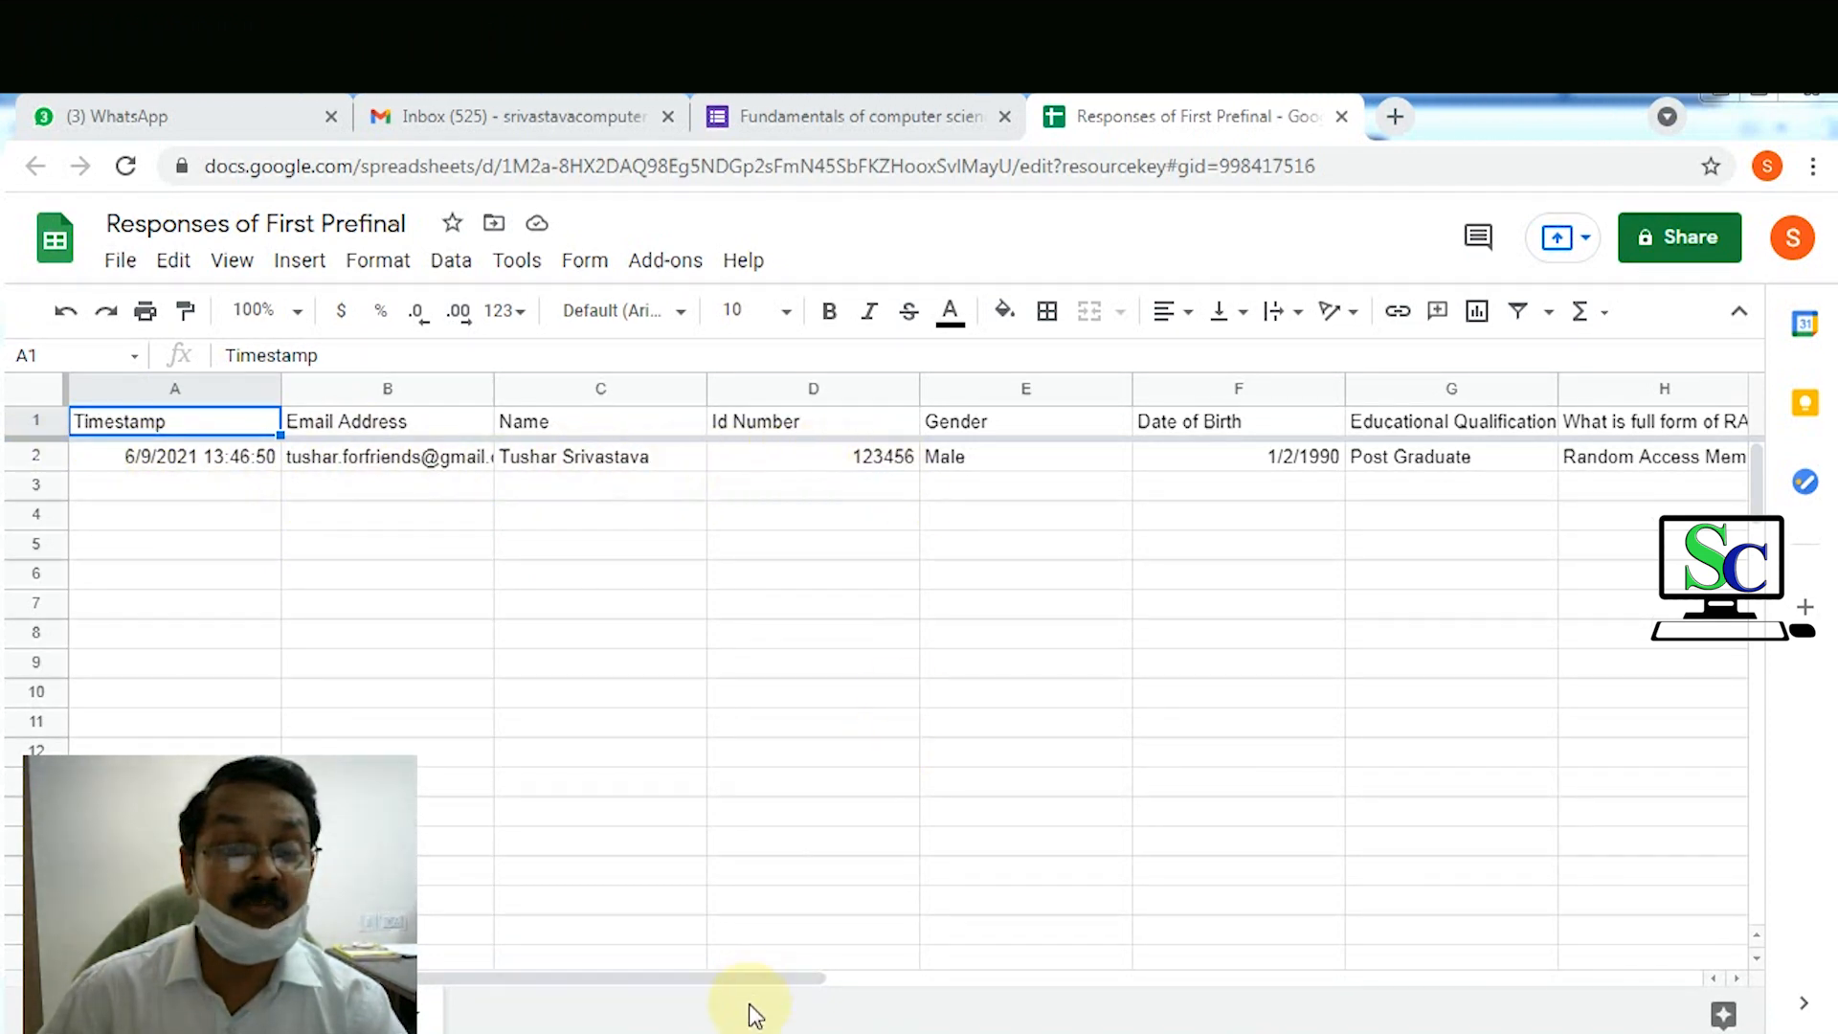
{"action": "left_click_drag", "start_coordinate": [756, 986], "coordinate": [913, 990]}
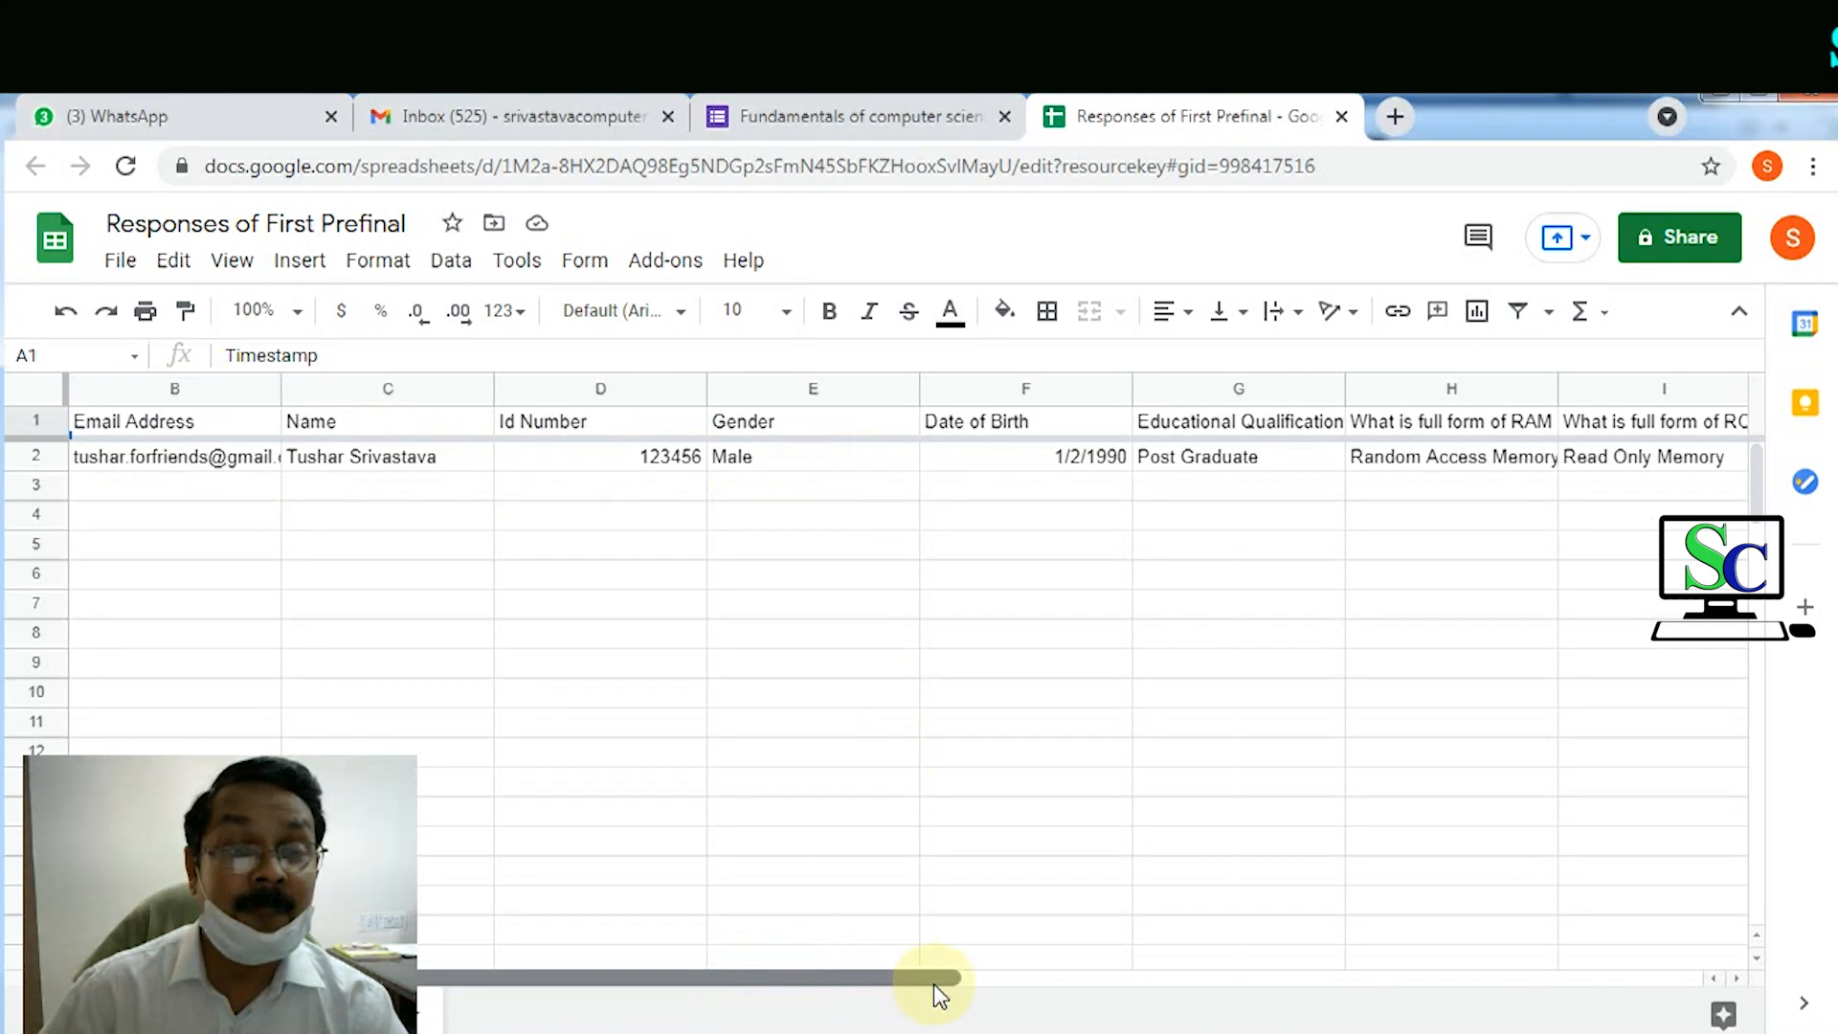
{"action": "left_click_drag", "start_coordinate": [1024, 986], "coordinate": [1354, 989]}
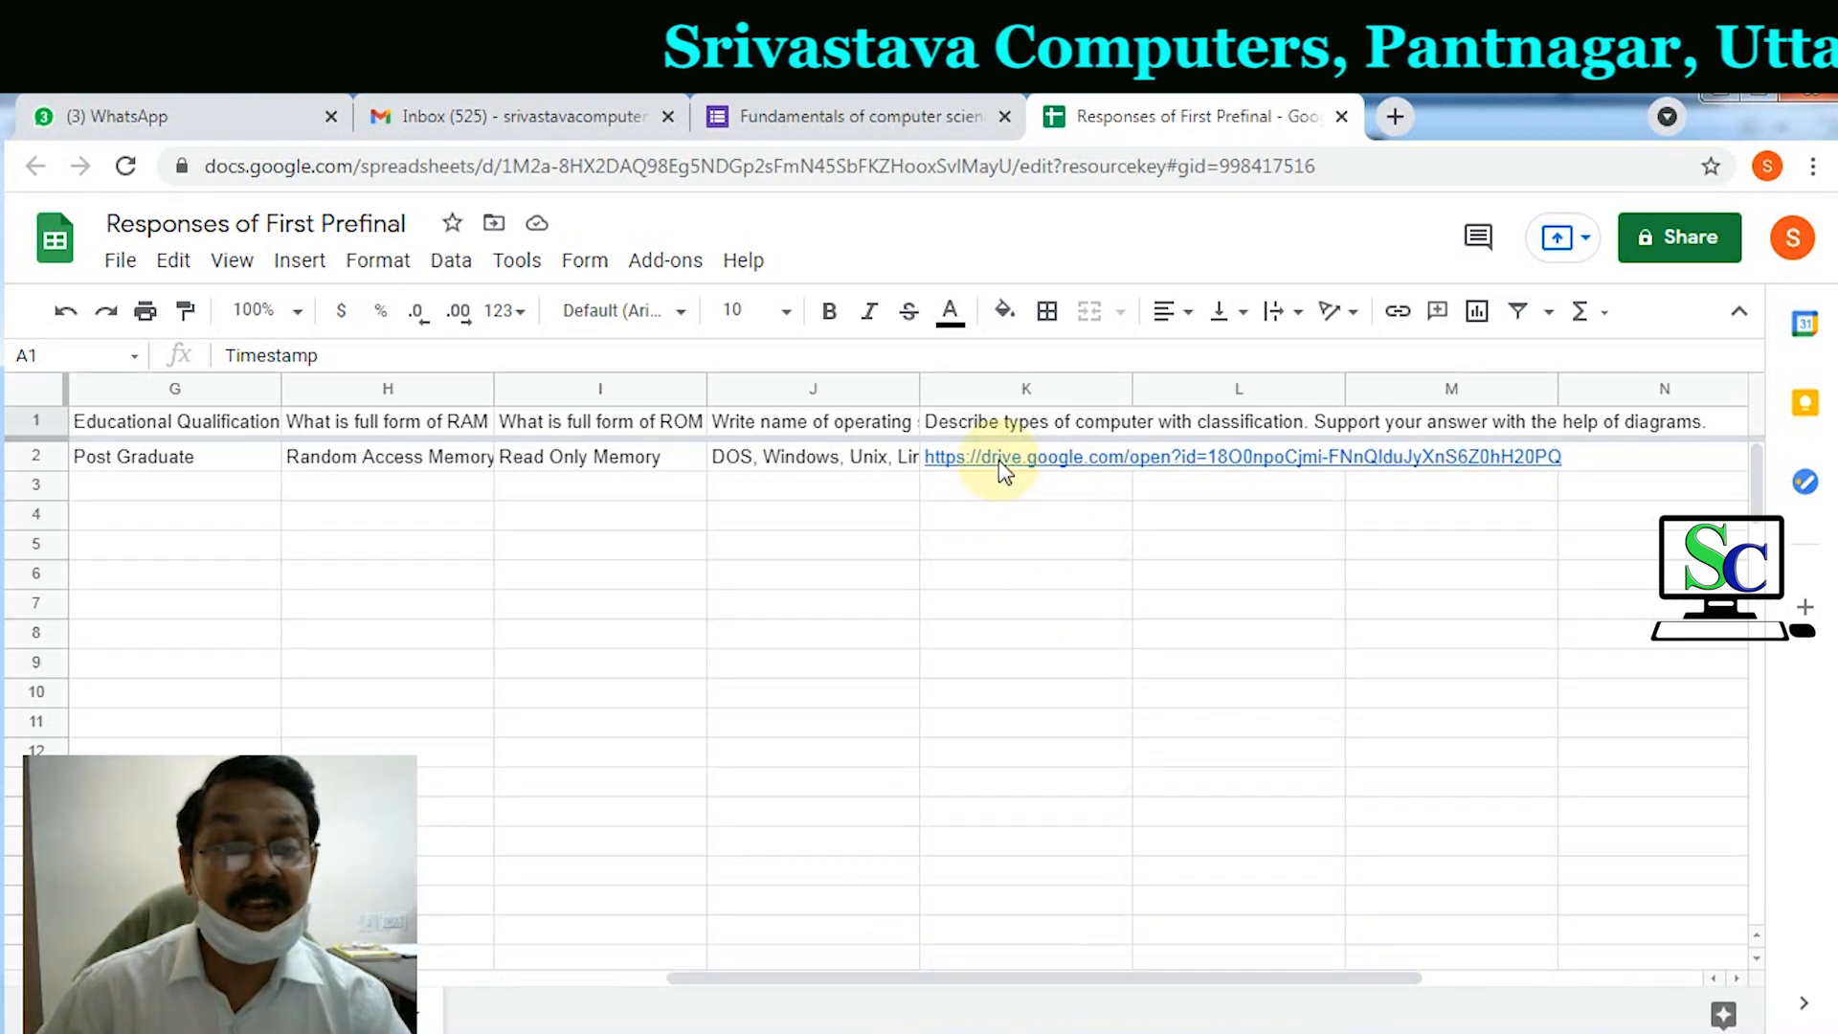
{"action": "mouse_move", "coordinate": [1000, 467]}
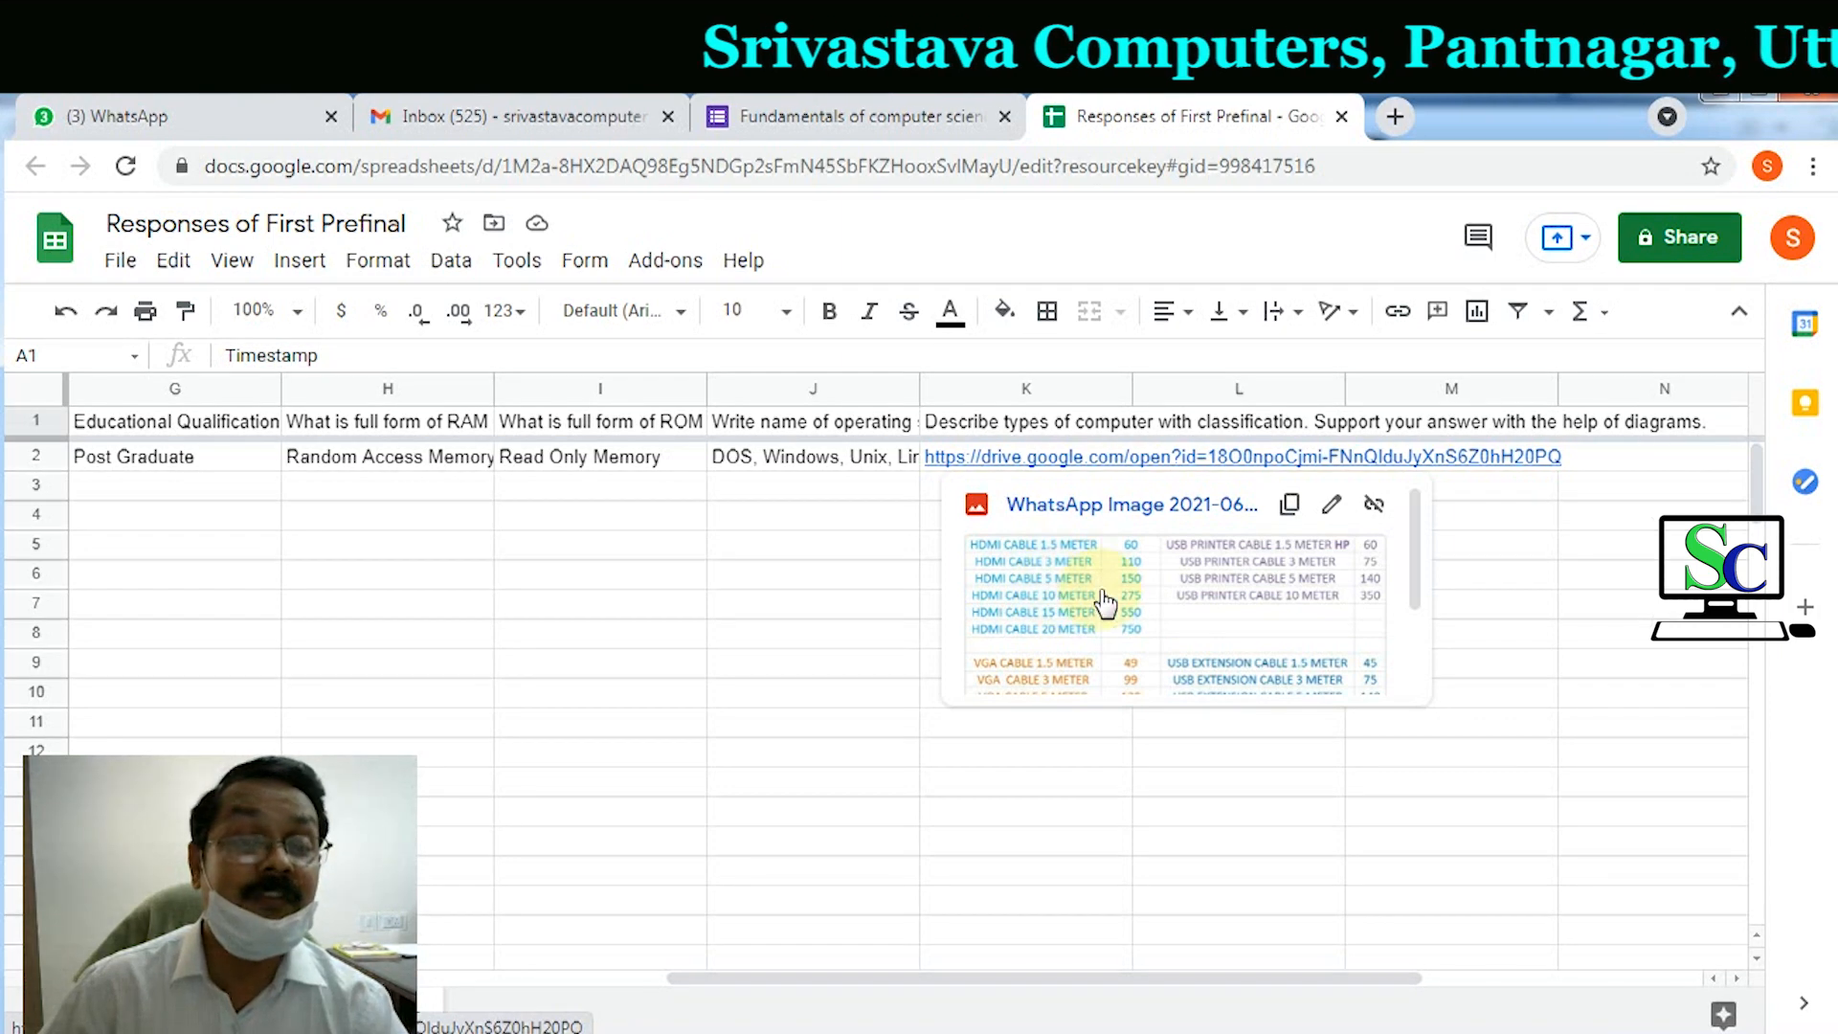
{"action": "left_click", "coordinate": [1026, 755]}
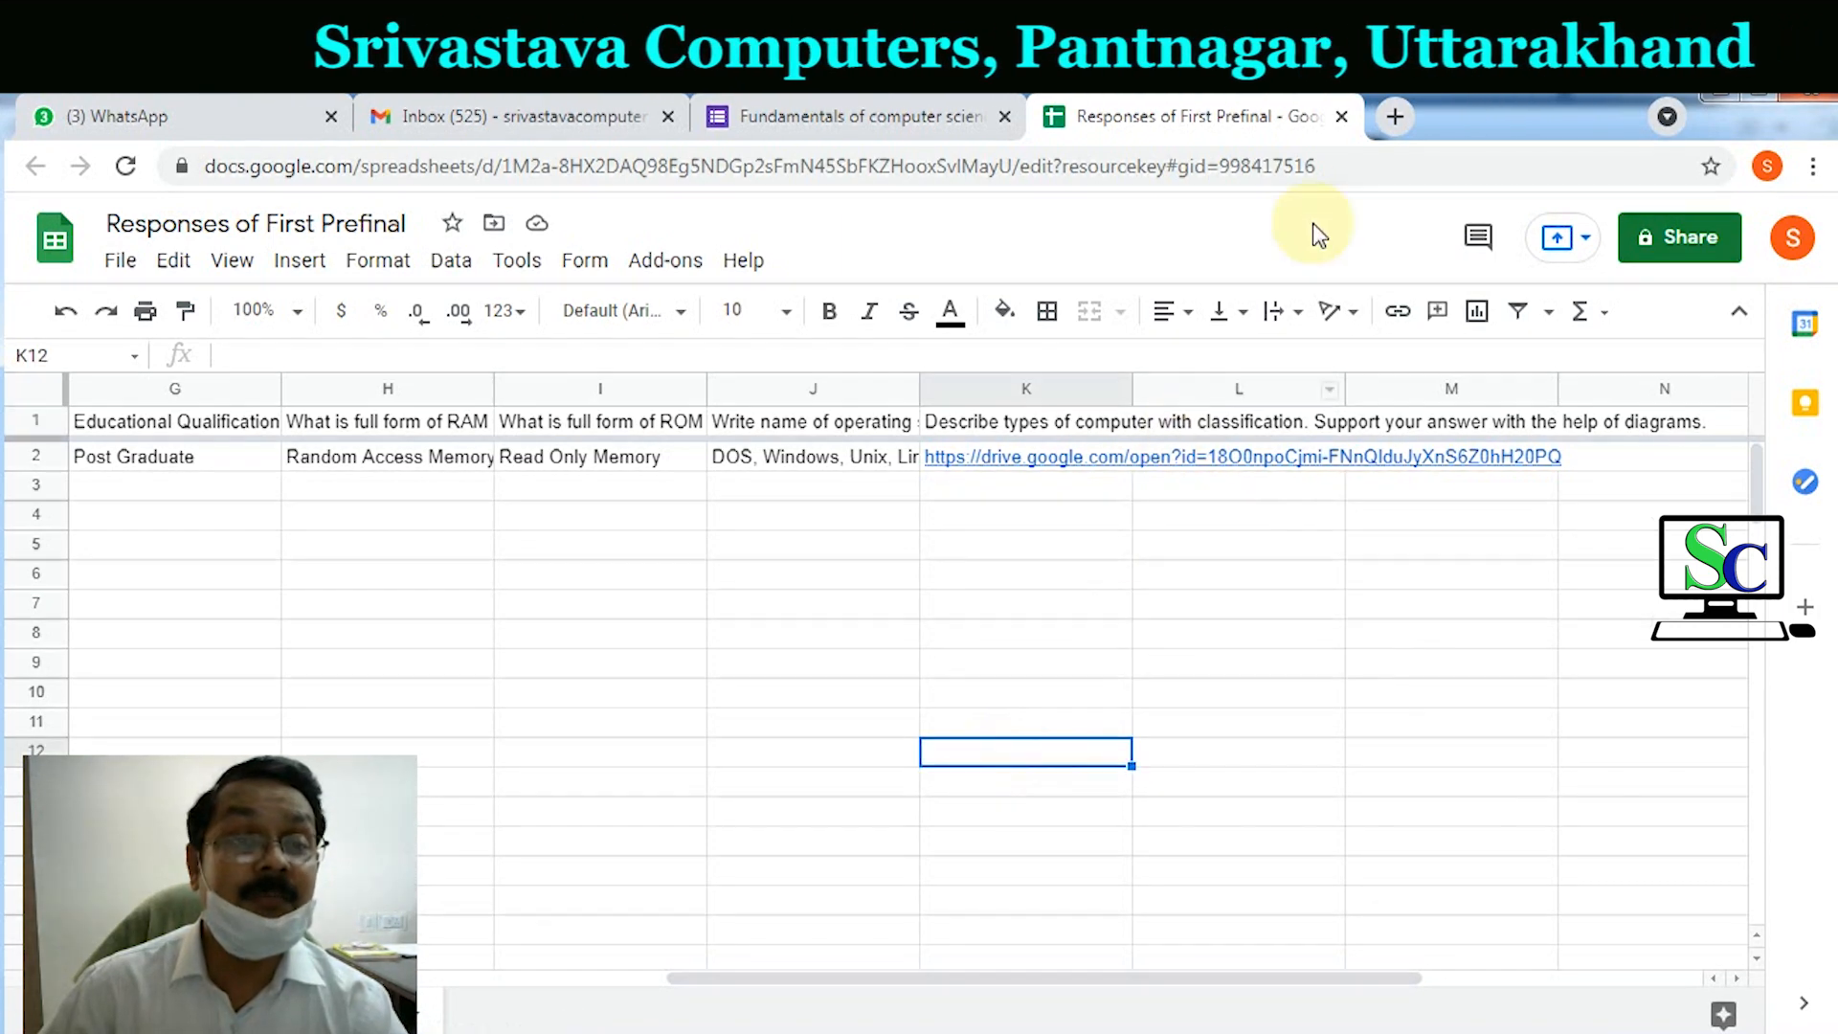
{"action": "left_click", "coordinate": [1342, 116]}
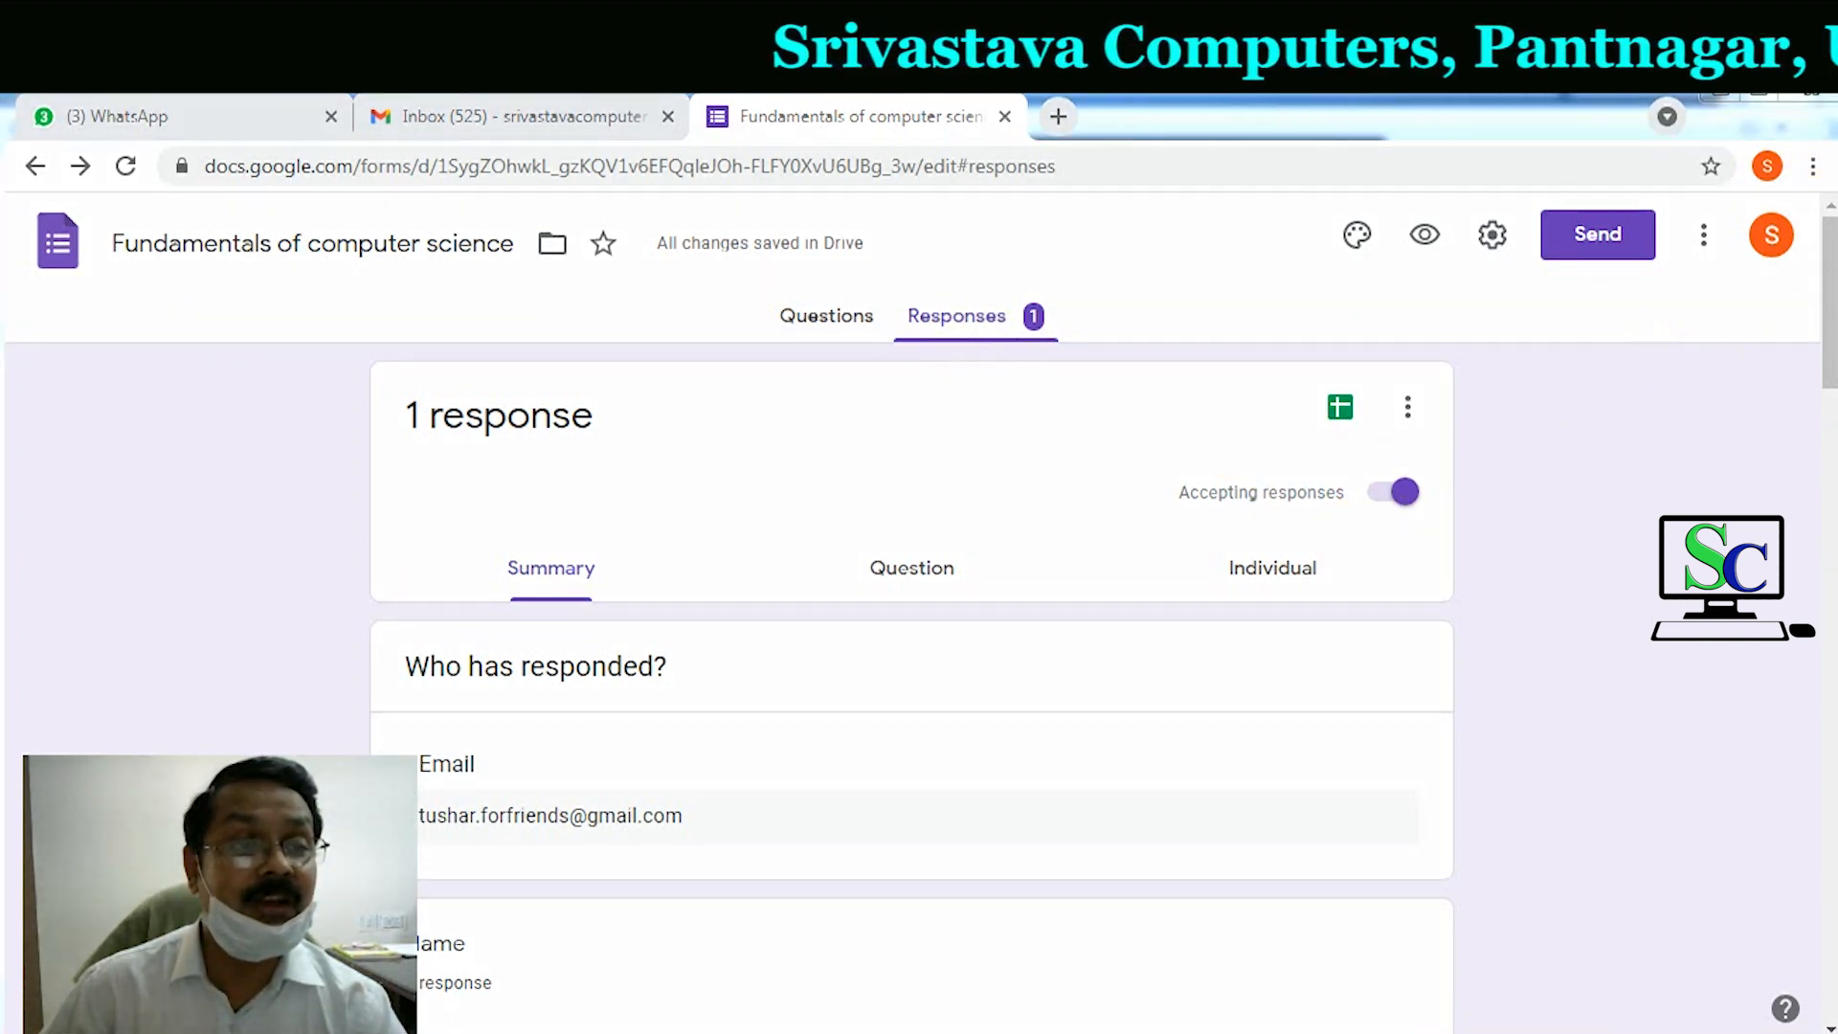
Step: Turn off Accepting responses so the form says it is no longer accepting responses
{"action": "mouse_move", "coordinate": [1167, 466]}
{"action": "left_mouse_down"}
{"action": "mouse_move", "coordinate": [1243, 524]}
{"action": "mouse_move", "coordinate": [1434, 522]}
{"action": "left_mouse_up"}
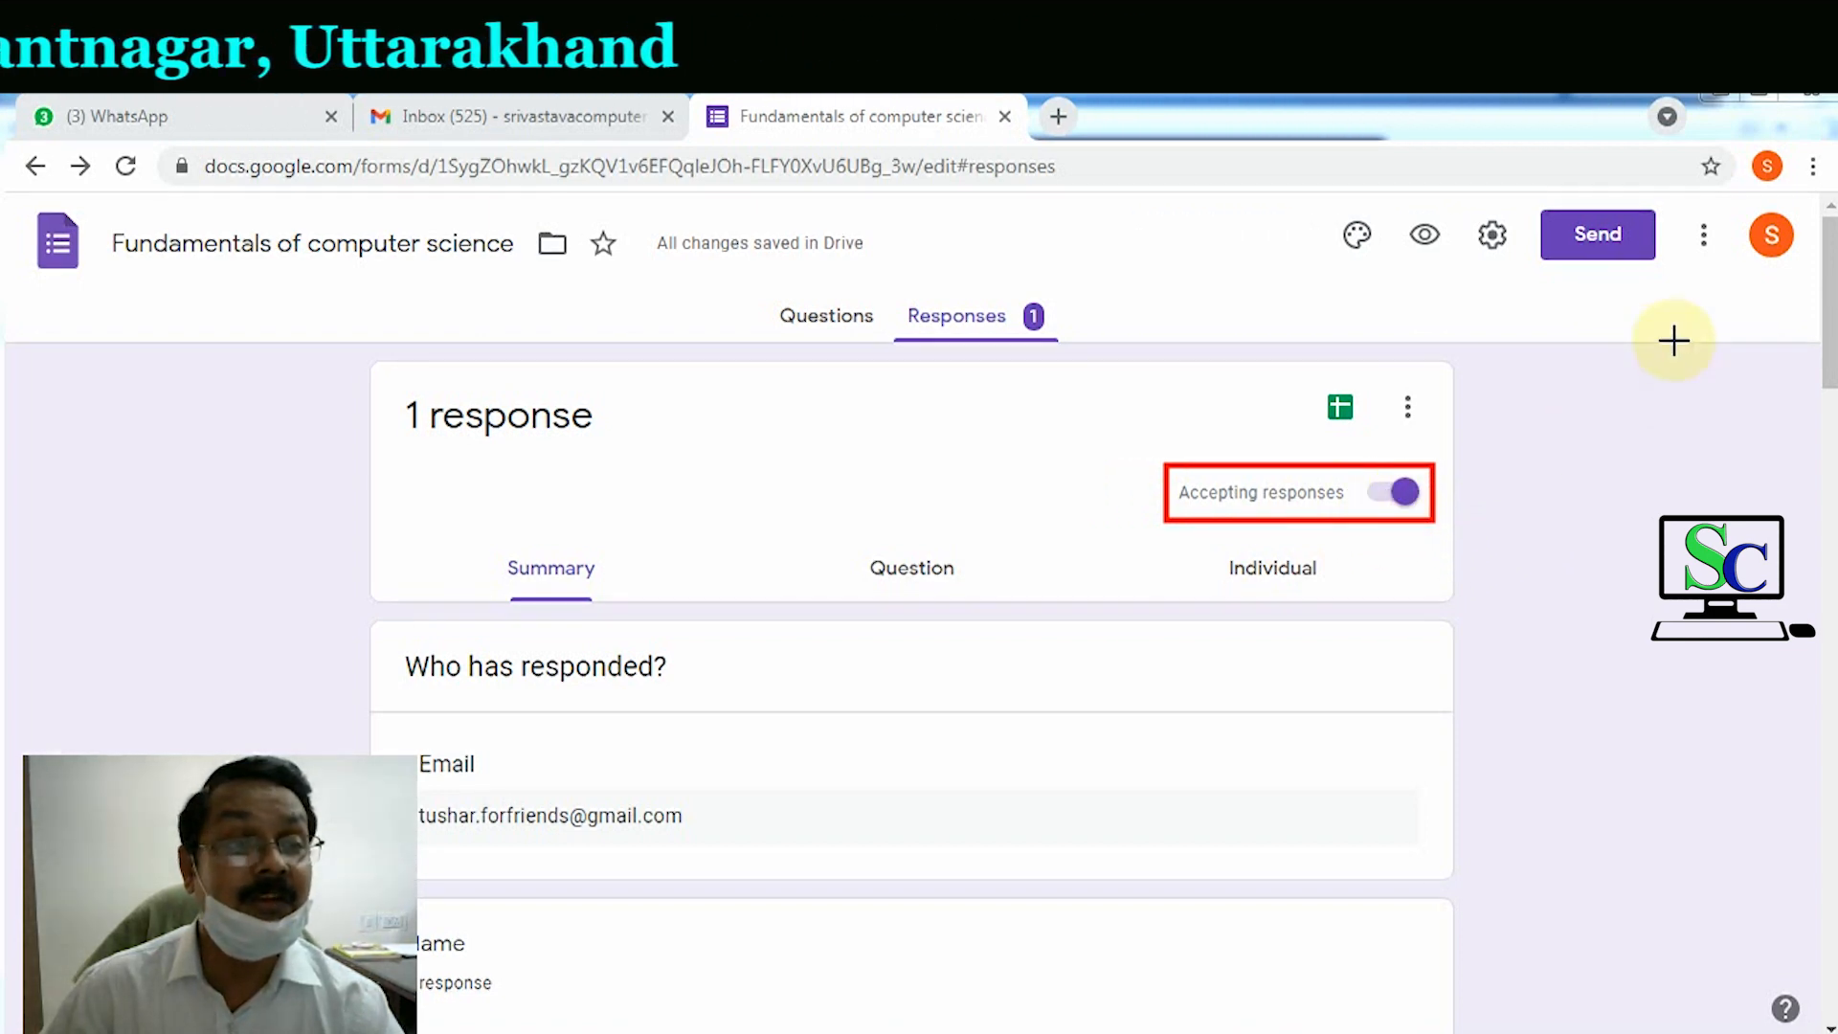
{"action": "key", "text": "Escape"}
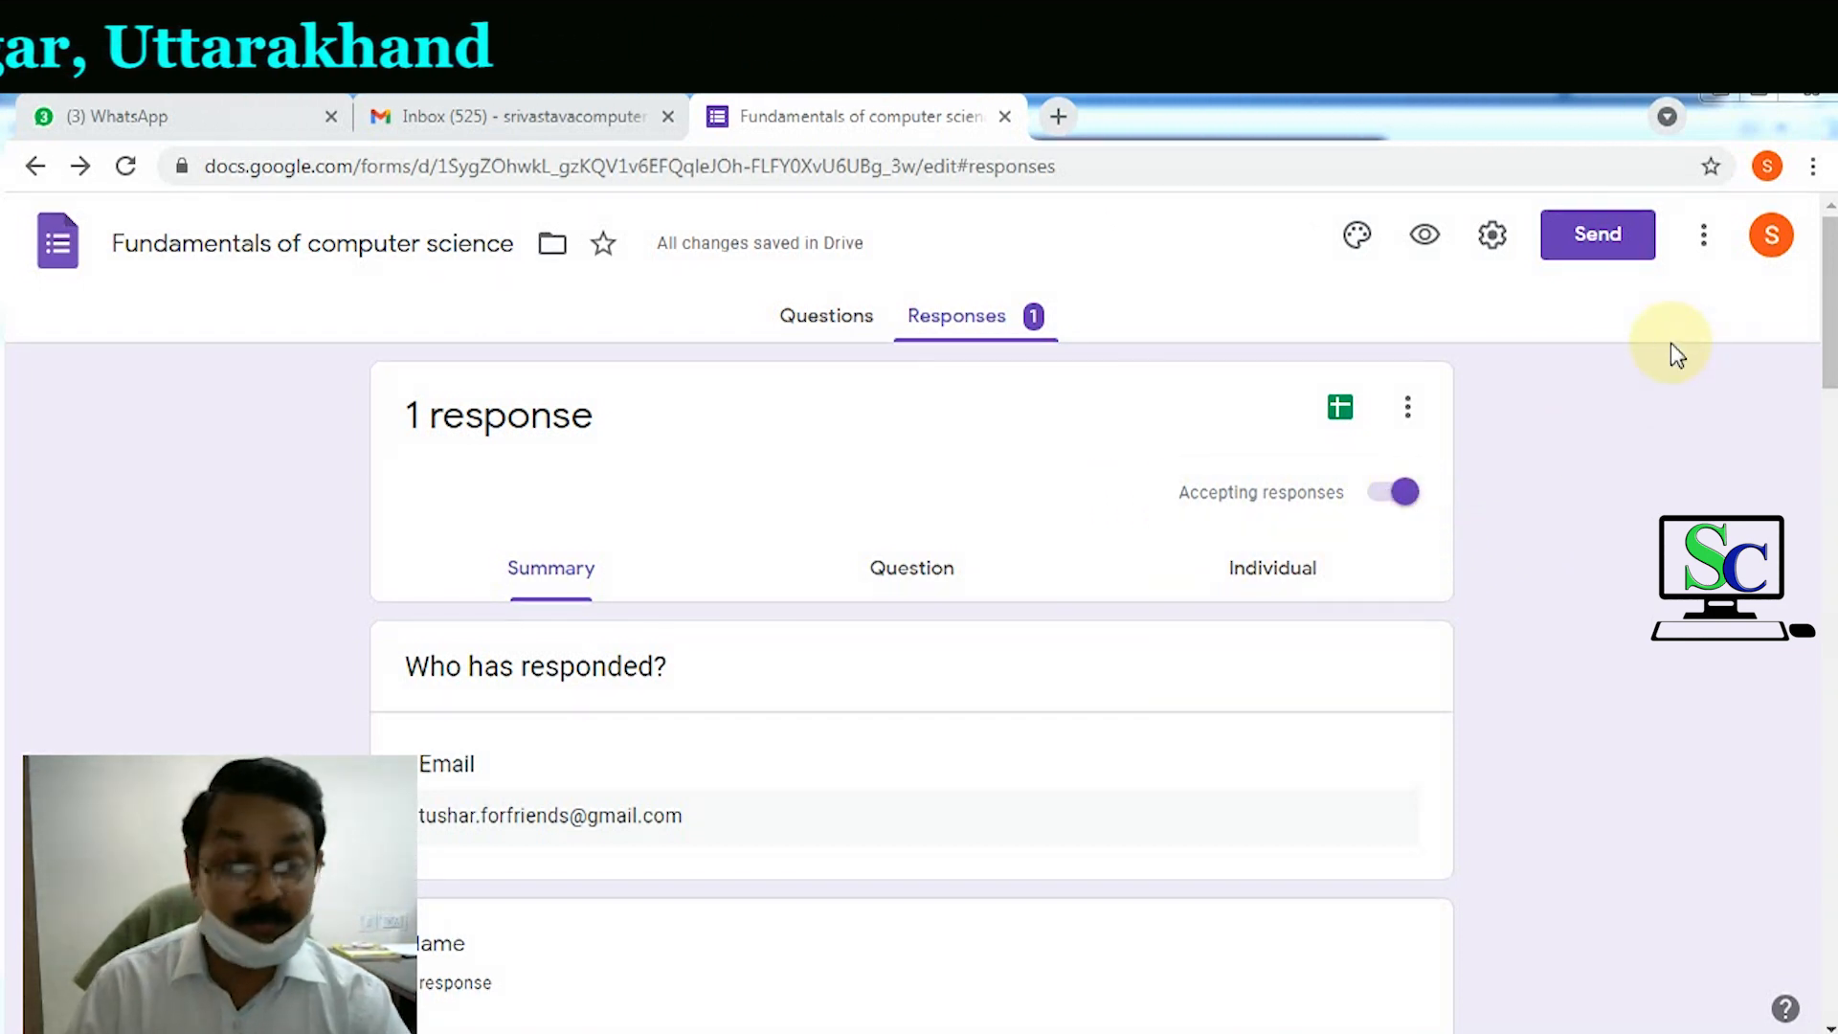
{"action": "left_click", "coordinate": [1369, 494]}
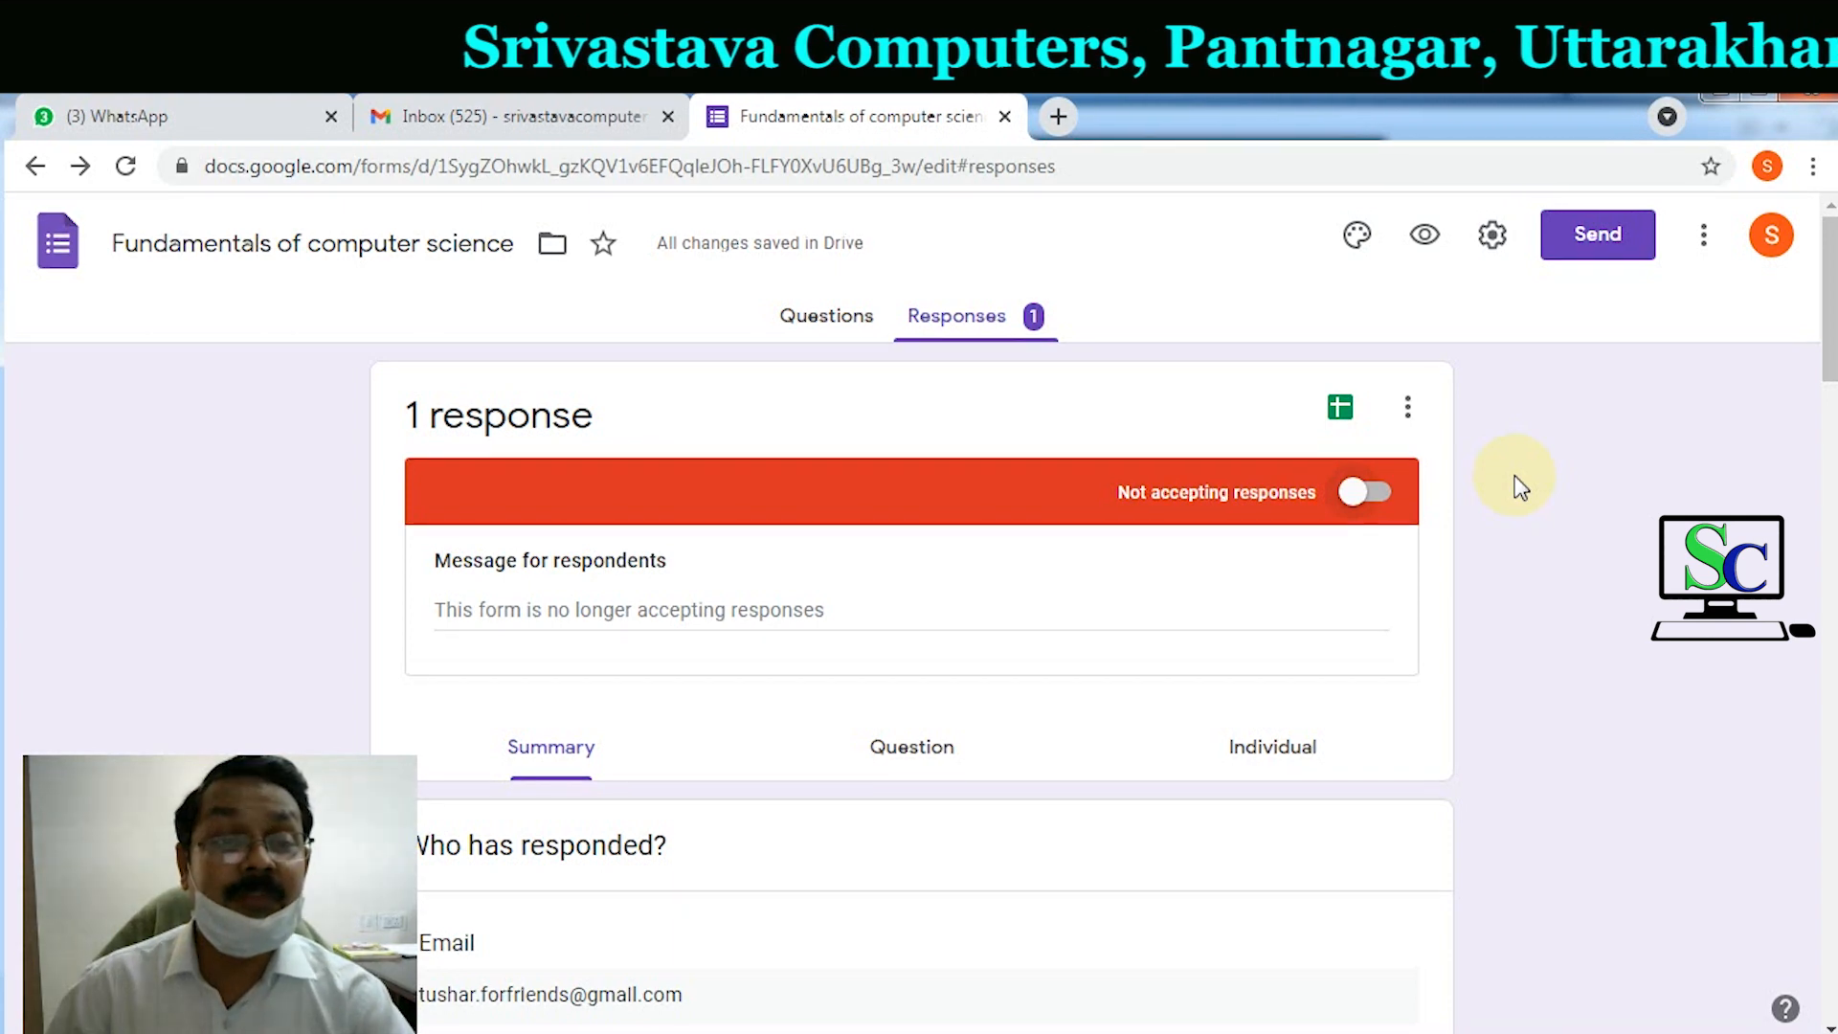
{"action": "left_click", "coordinate": [1385, 495]}
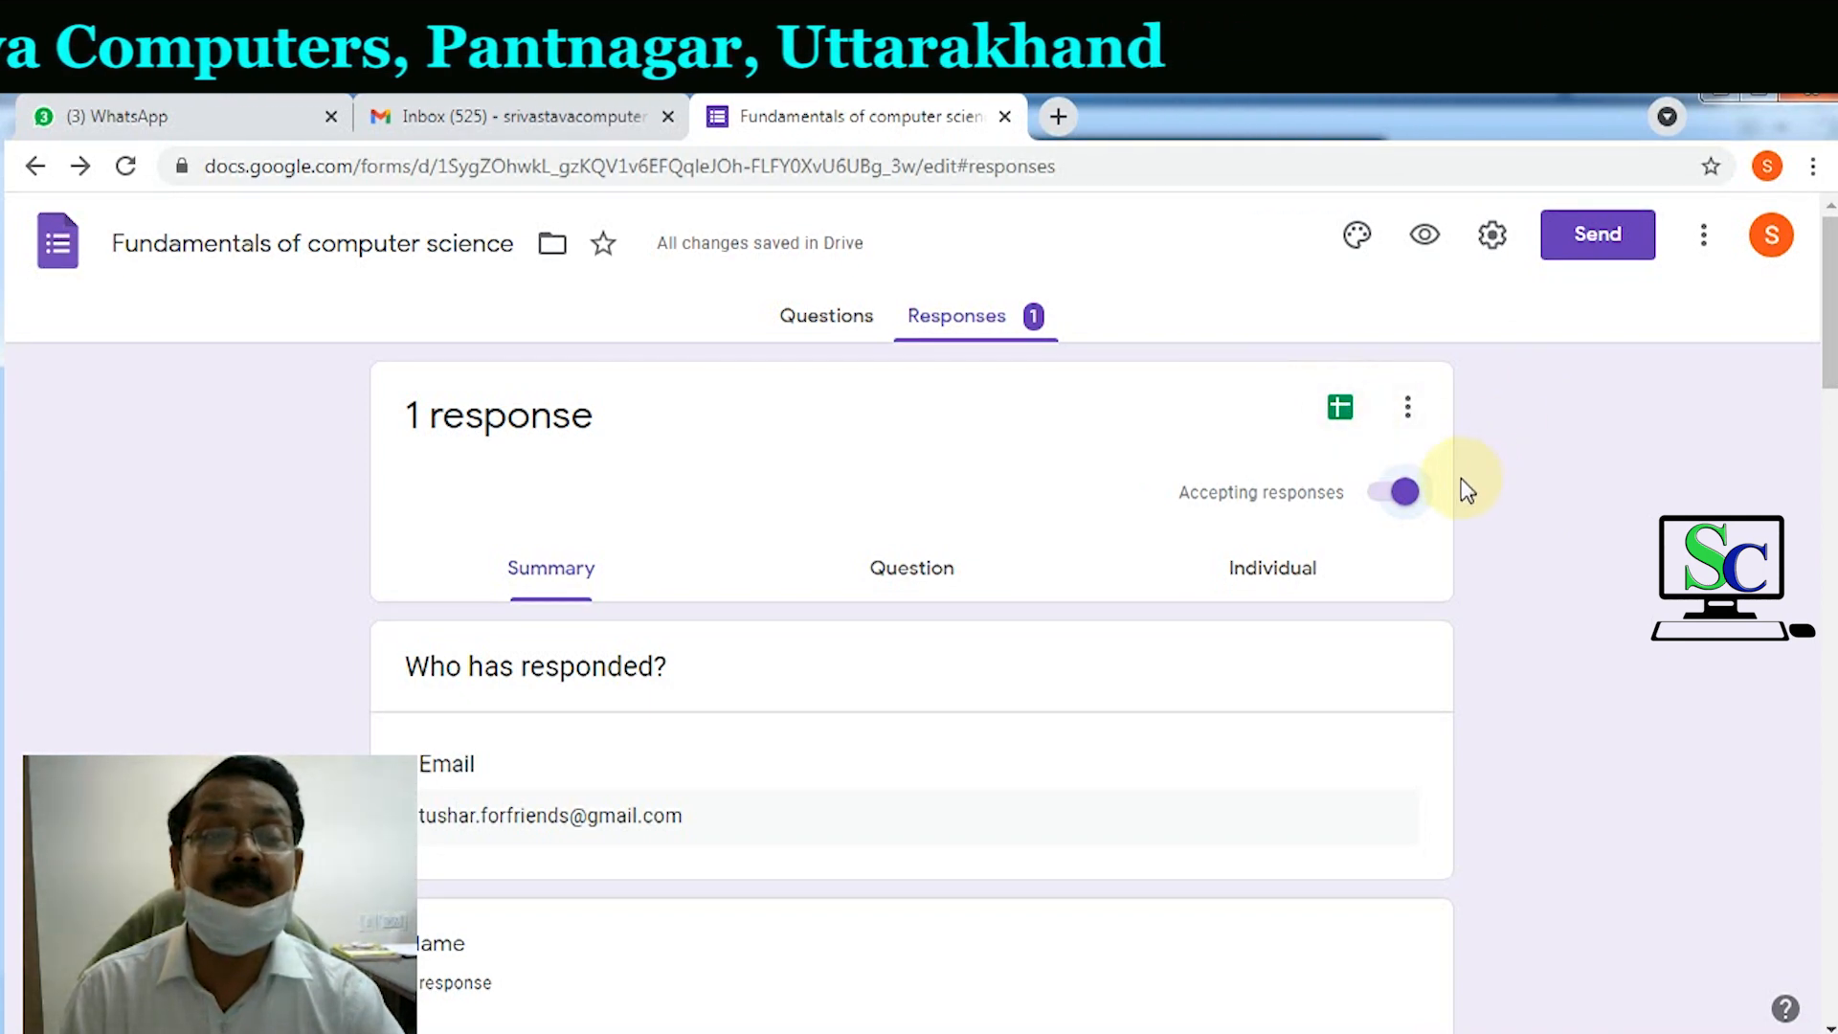
{"action": "left_click", "coordinate": [1382, 508]}
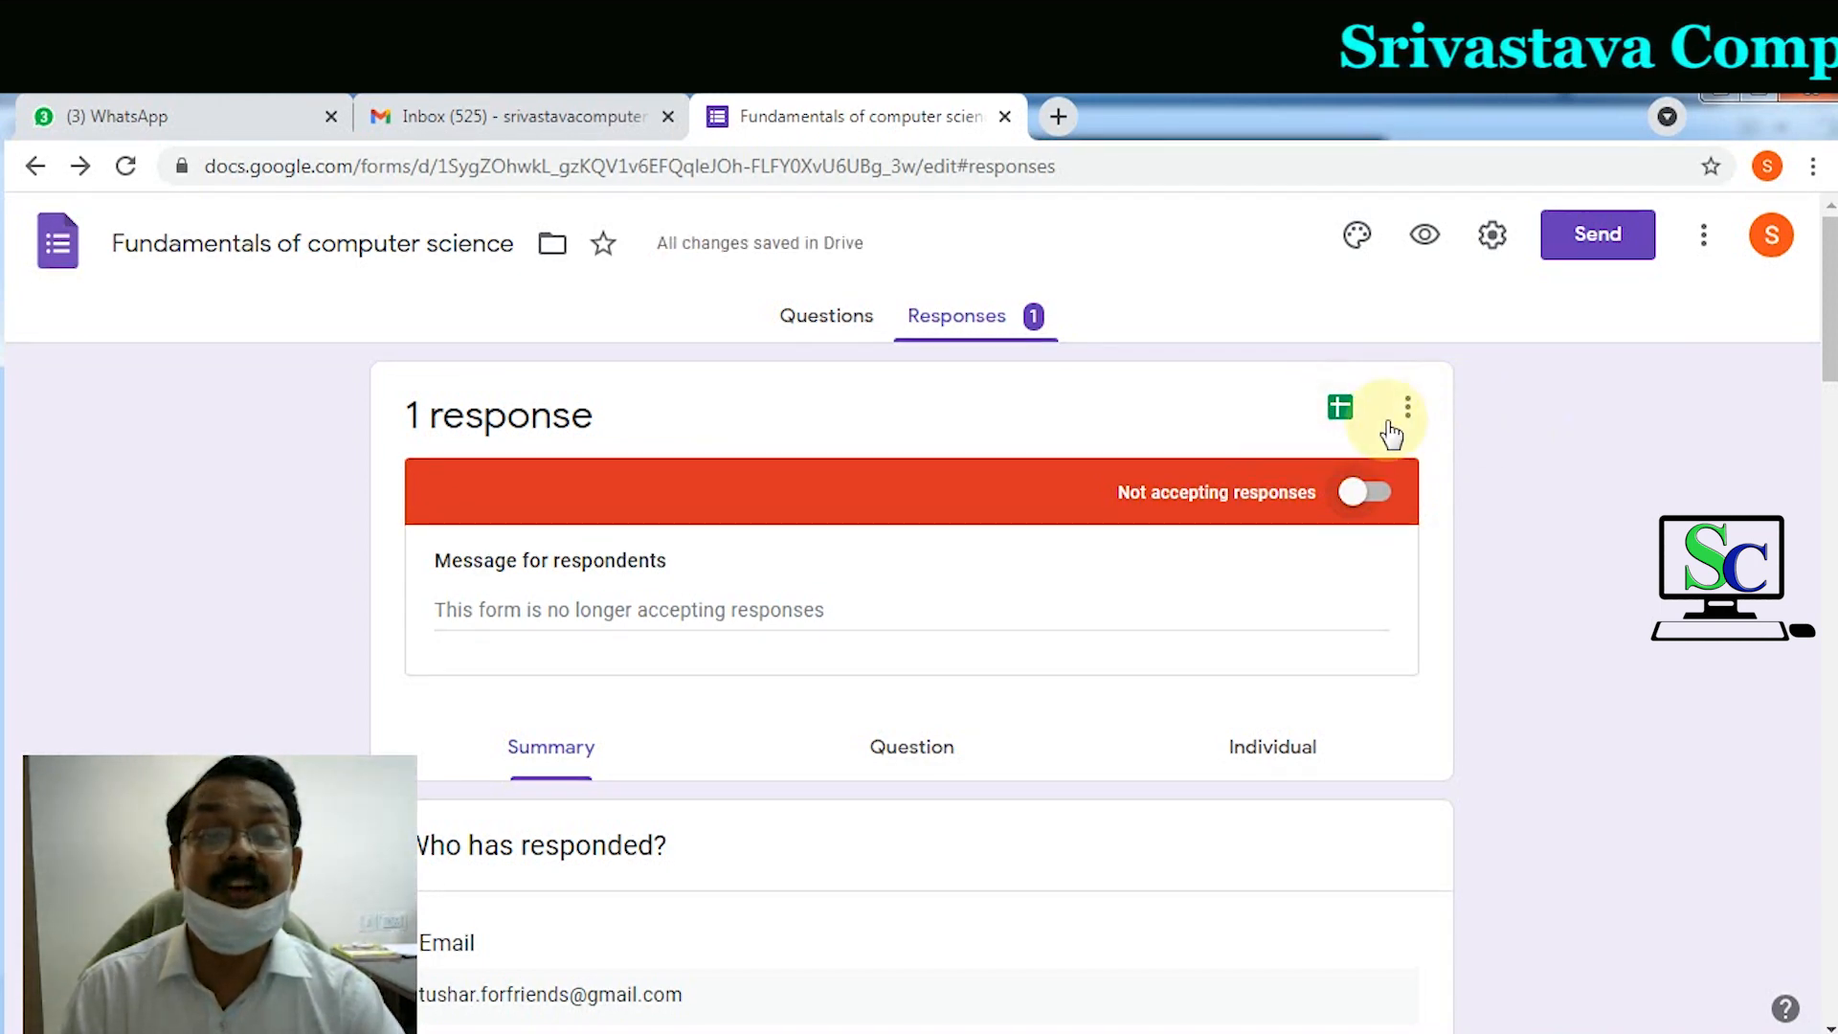
Step: Open the linked 'Responses of First Prefinal' sheet and download it as Microsoft Excel (.xlsx)
{"action": "left_click", "coordinate": [1340, 412]}
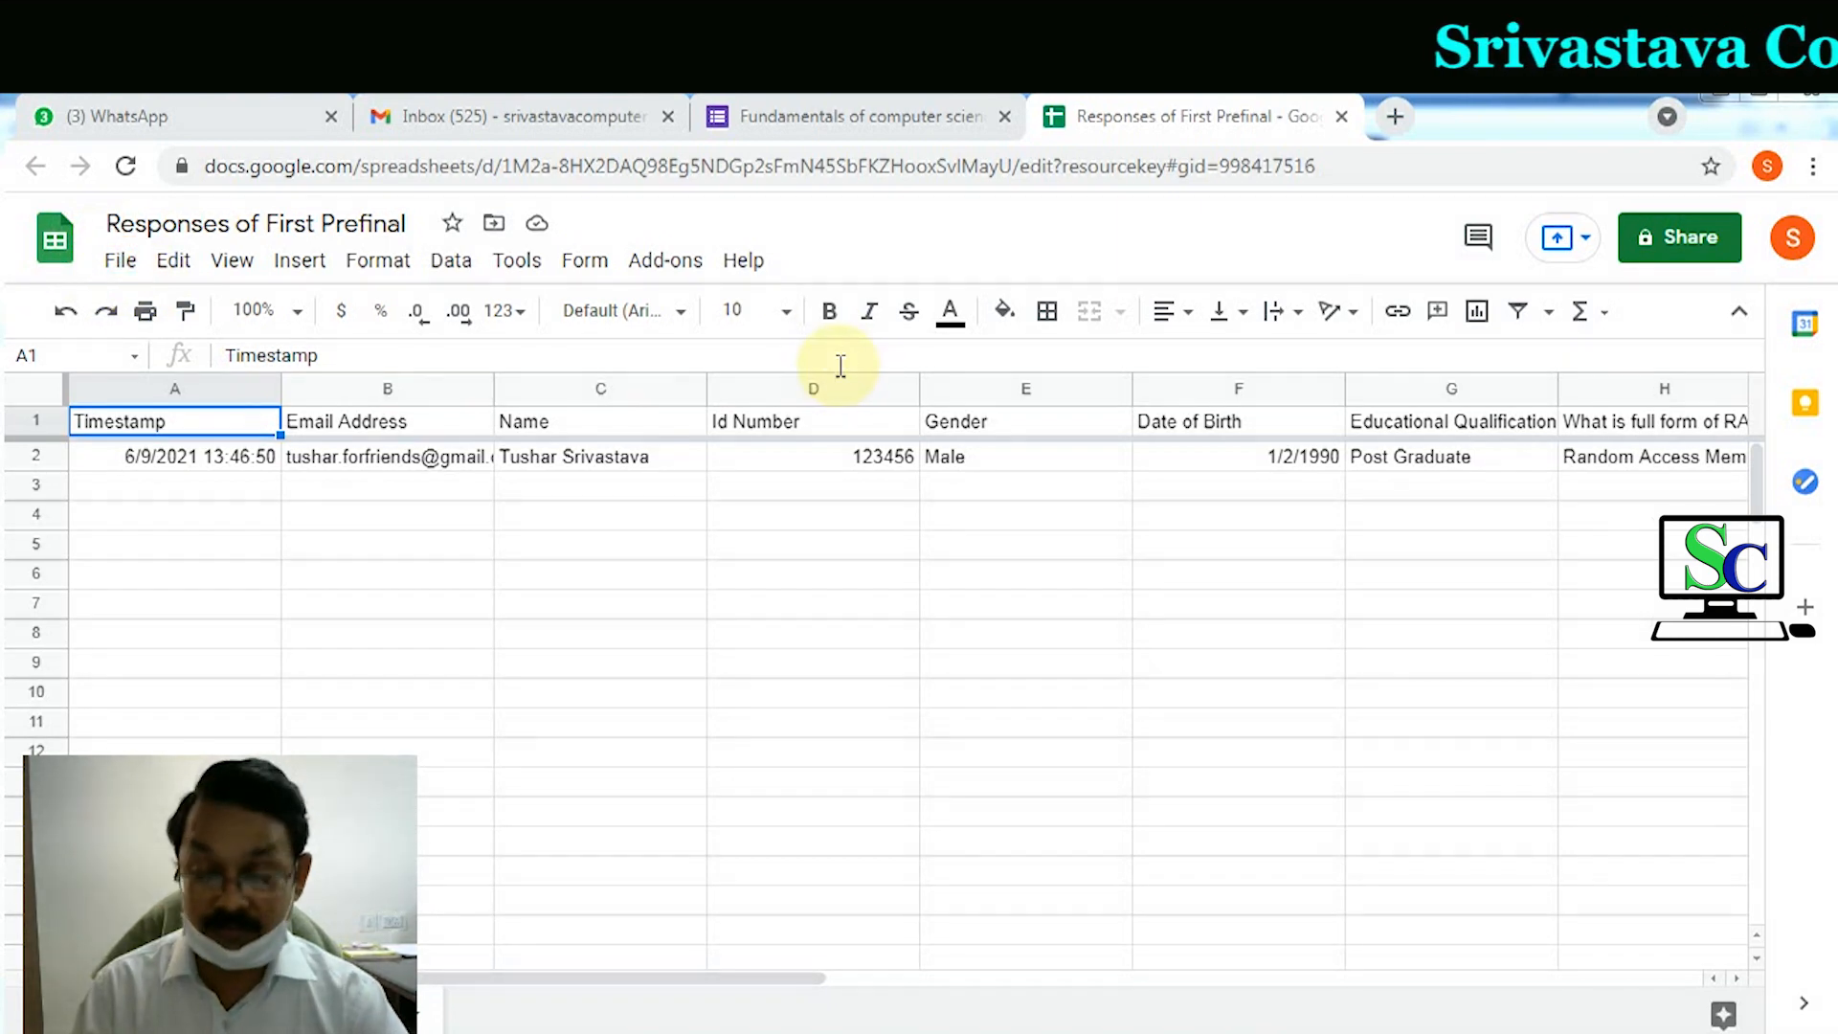
{"action": "left_click", "coordinate": [118, 261]}
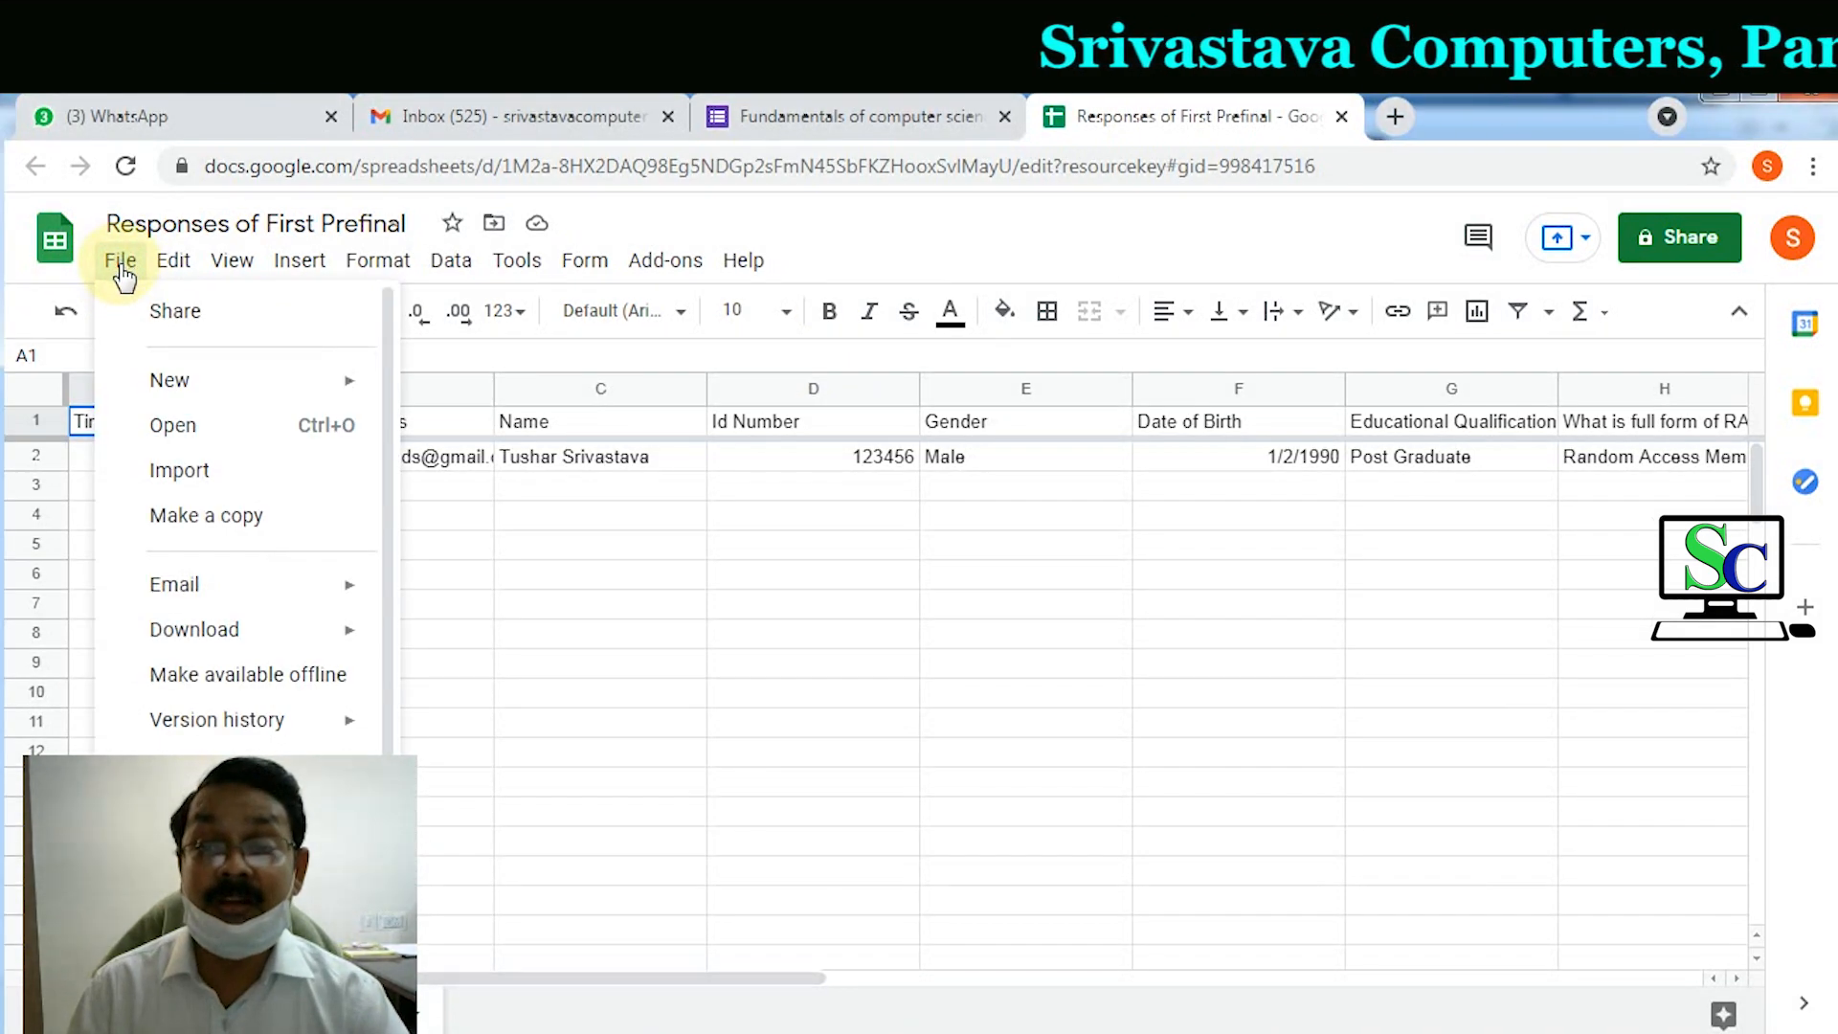
{"action": "mouse_move", "coordinate": [246, 634]}
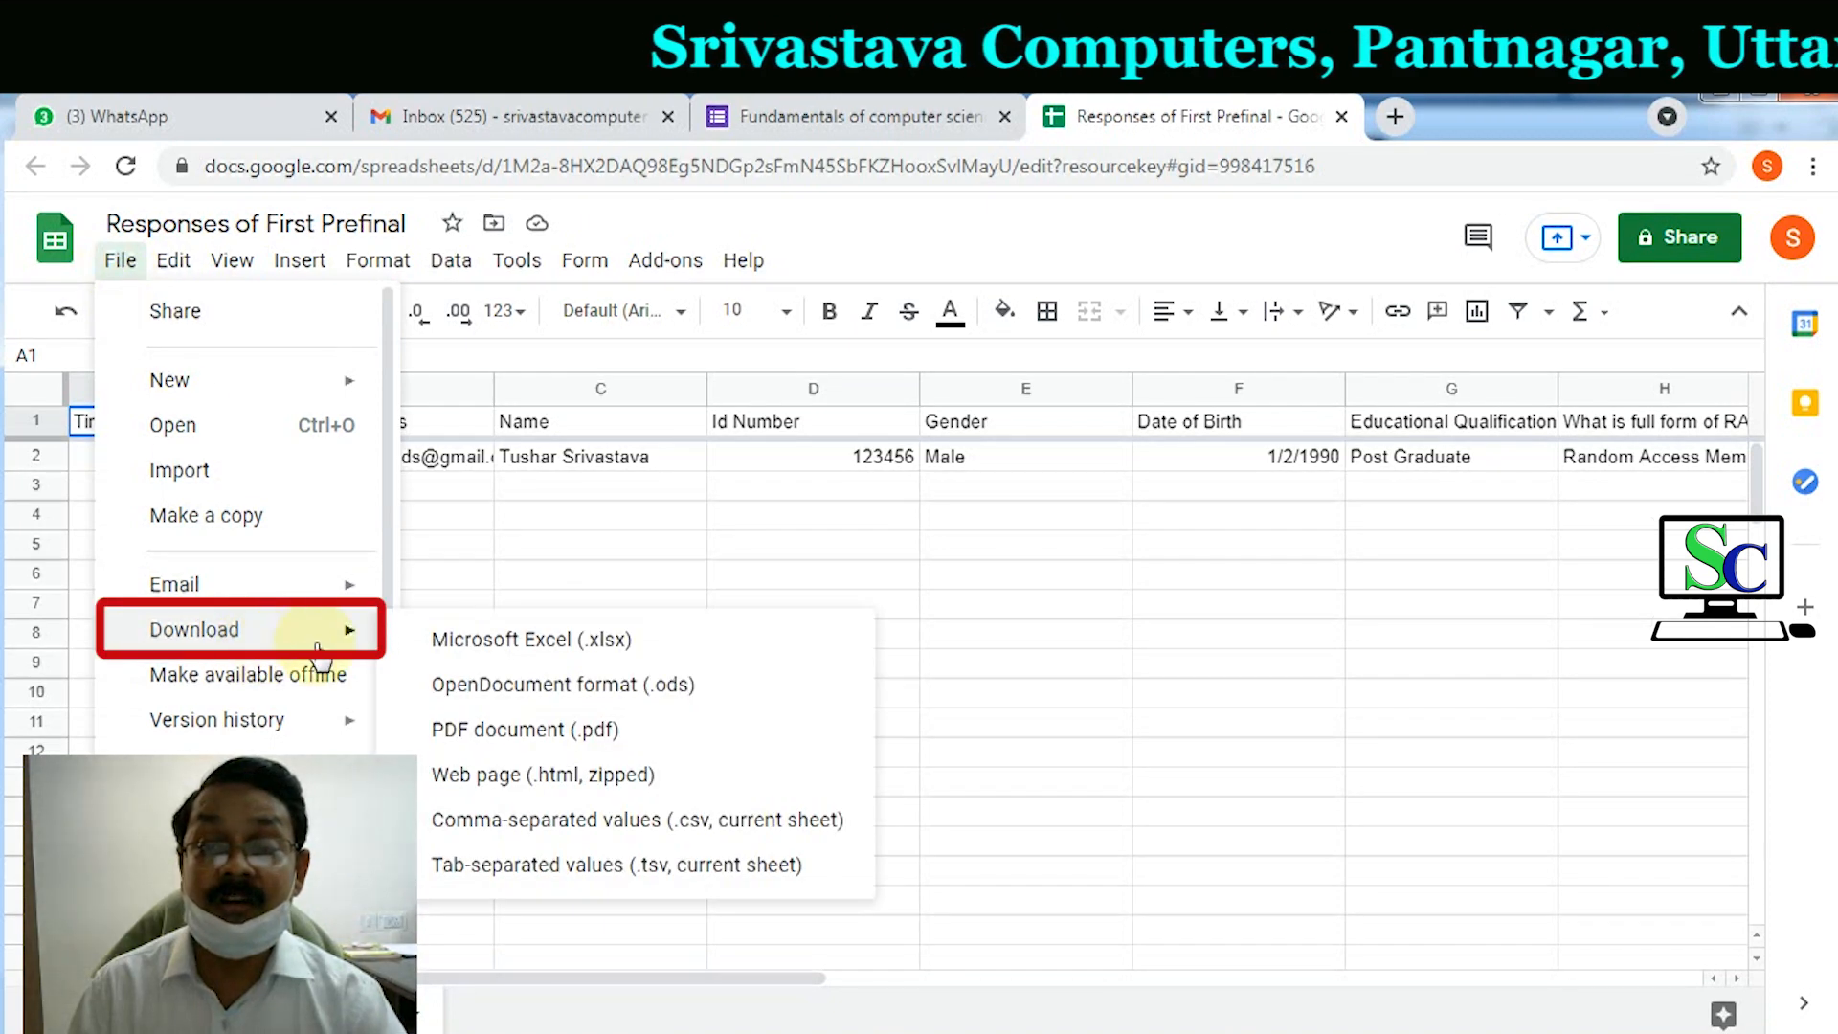
{"action": "left_click", "coordinate": [592, 643]}
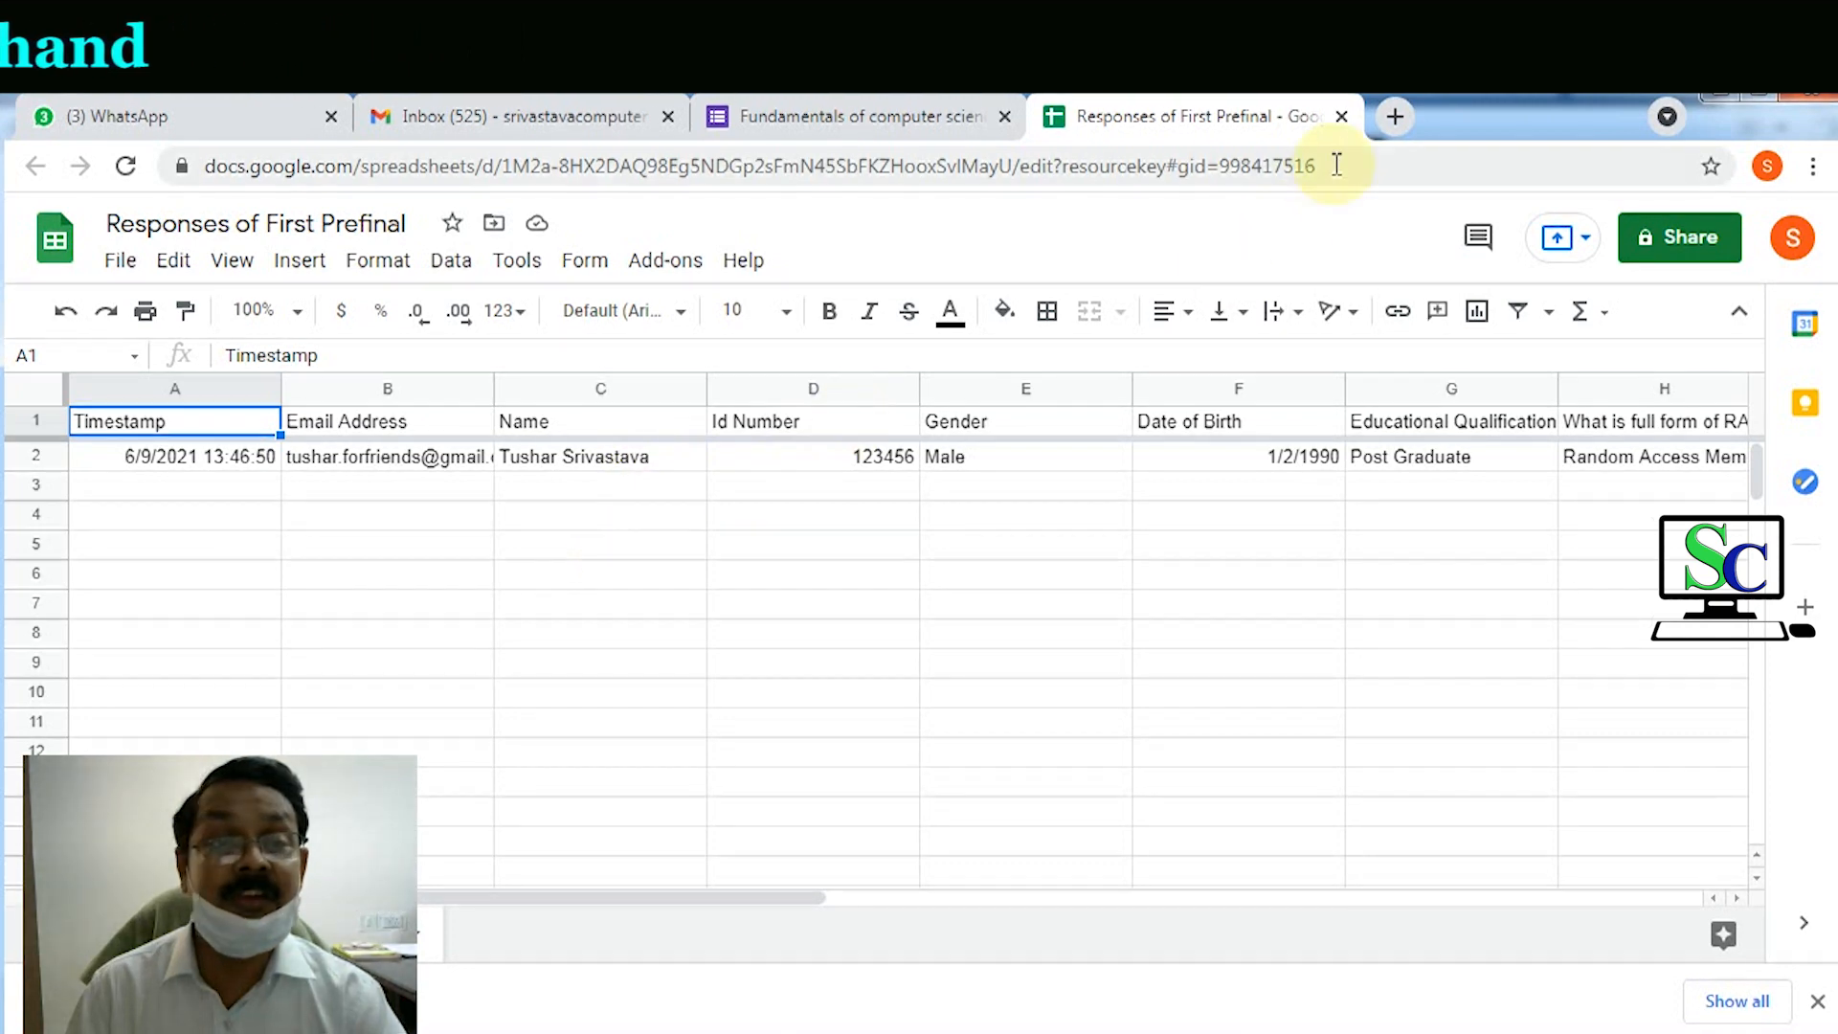
Step: Close the Sheets tab, then close the downloaded responses workbook and exit Excel
{"action": "left_click", "coordinate": [1340, 116]}
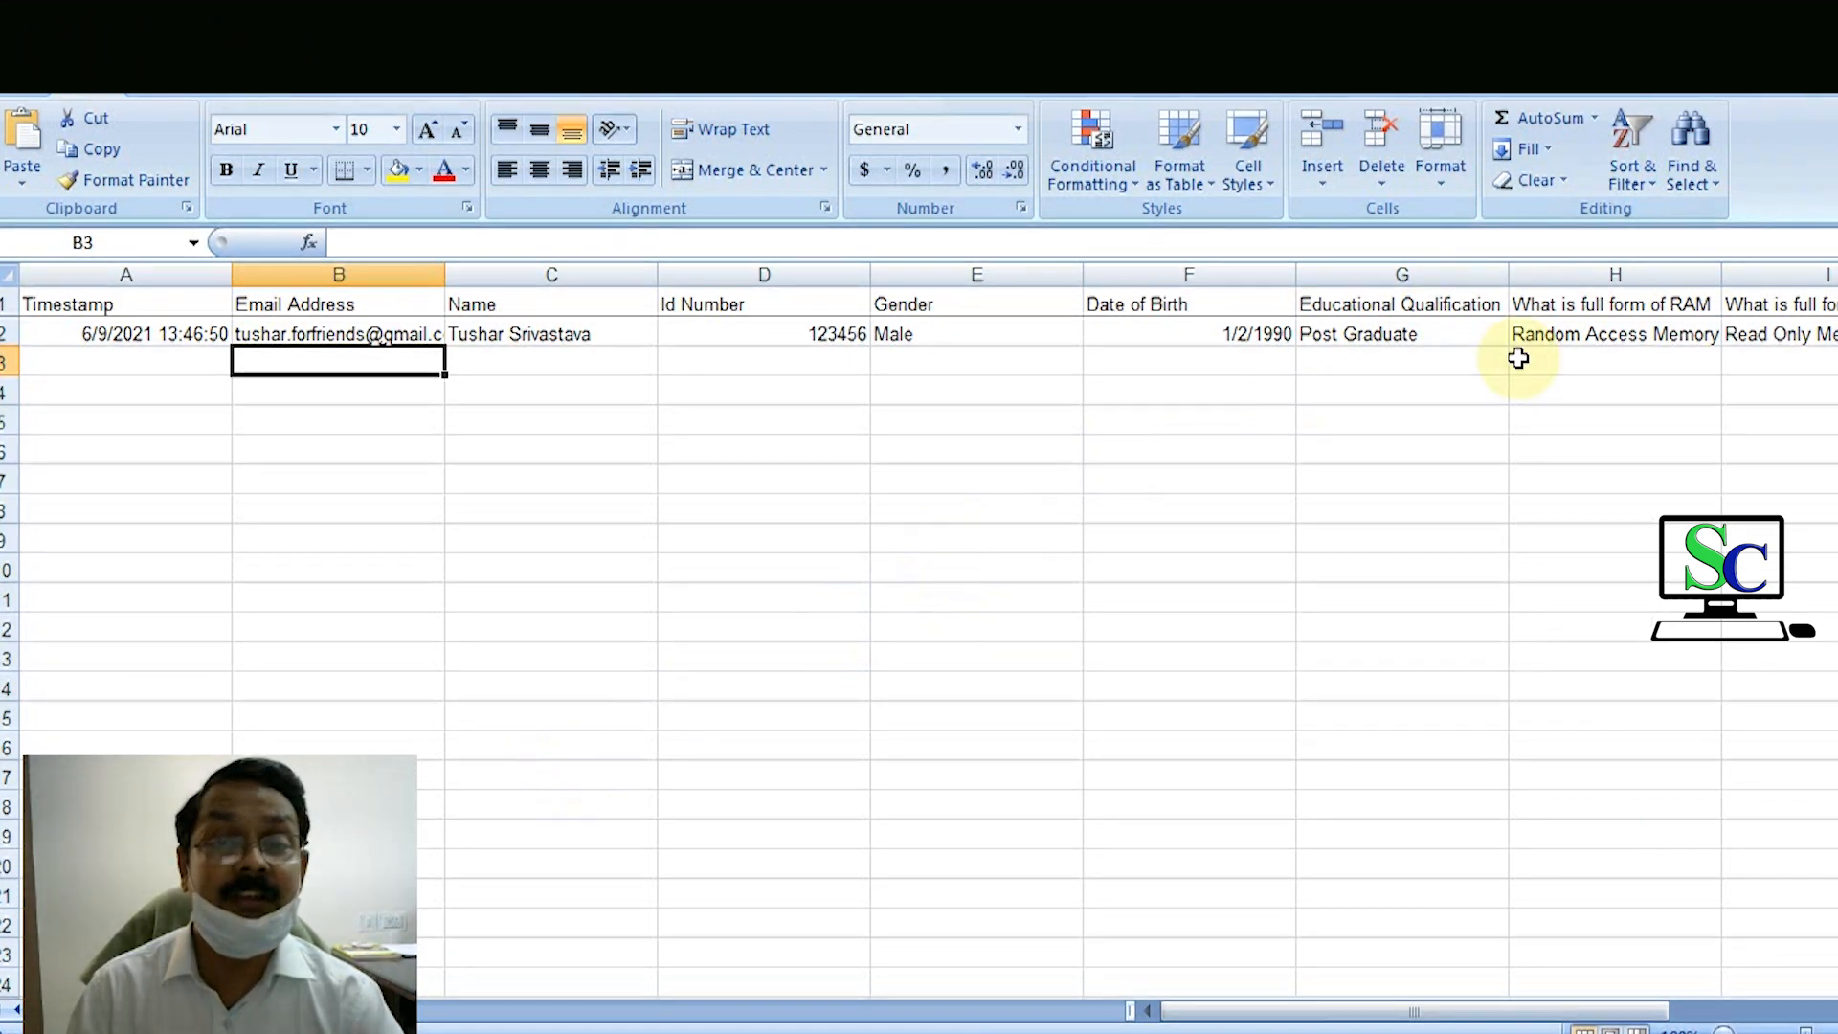
{"action": "key", "text": "ctrl+w"}
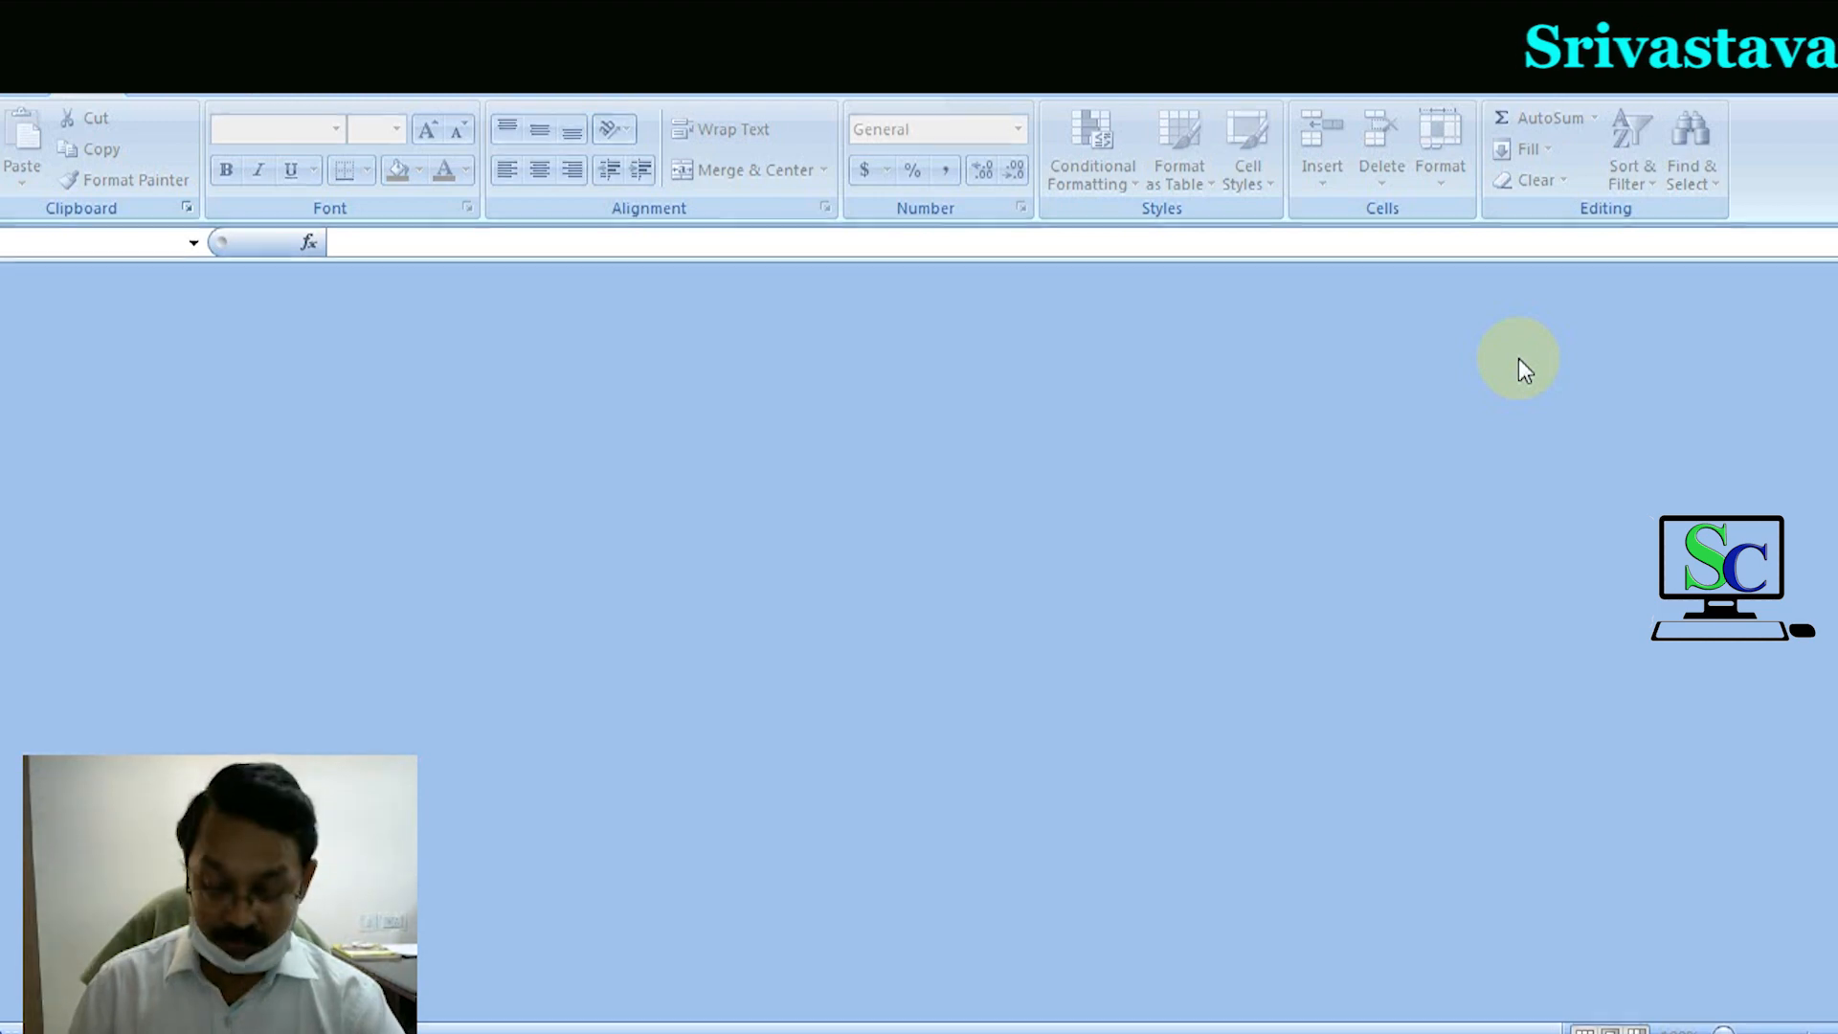
{"action": "key", "text": "alt+F4"}
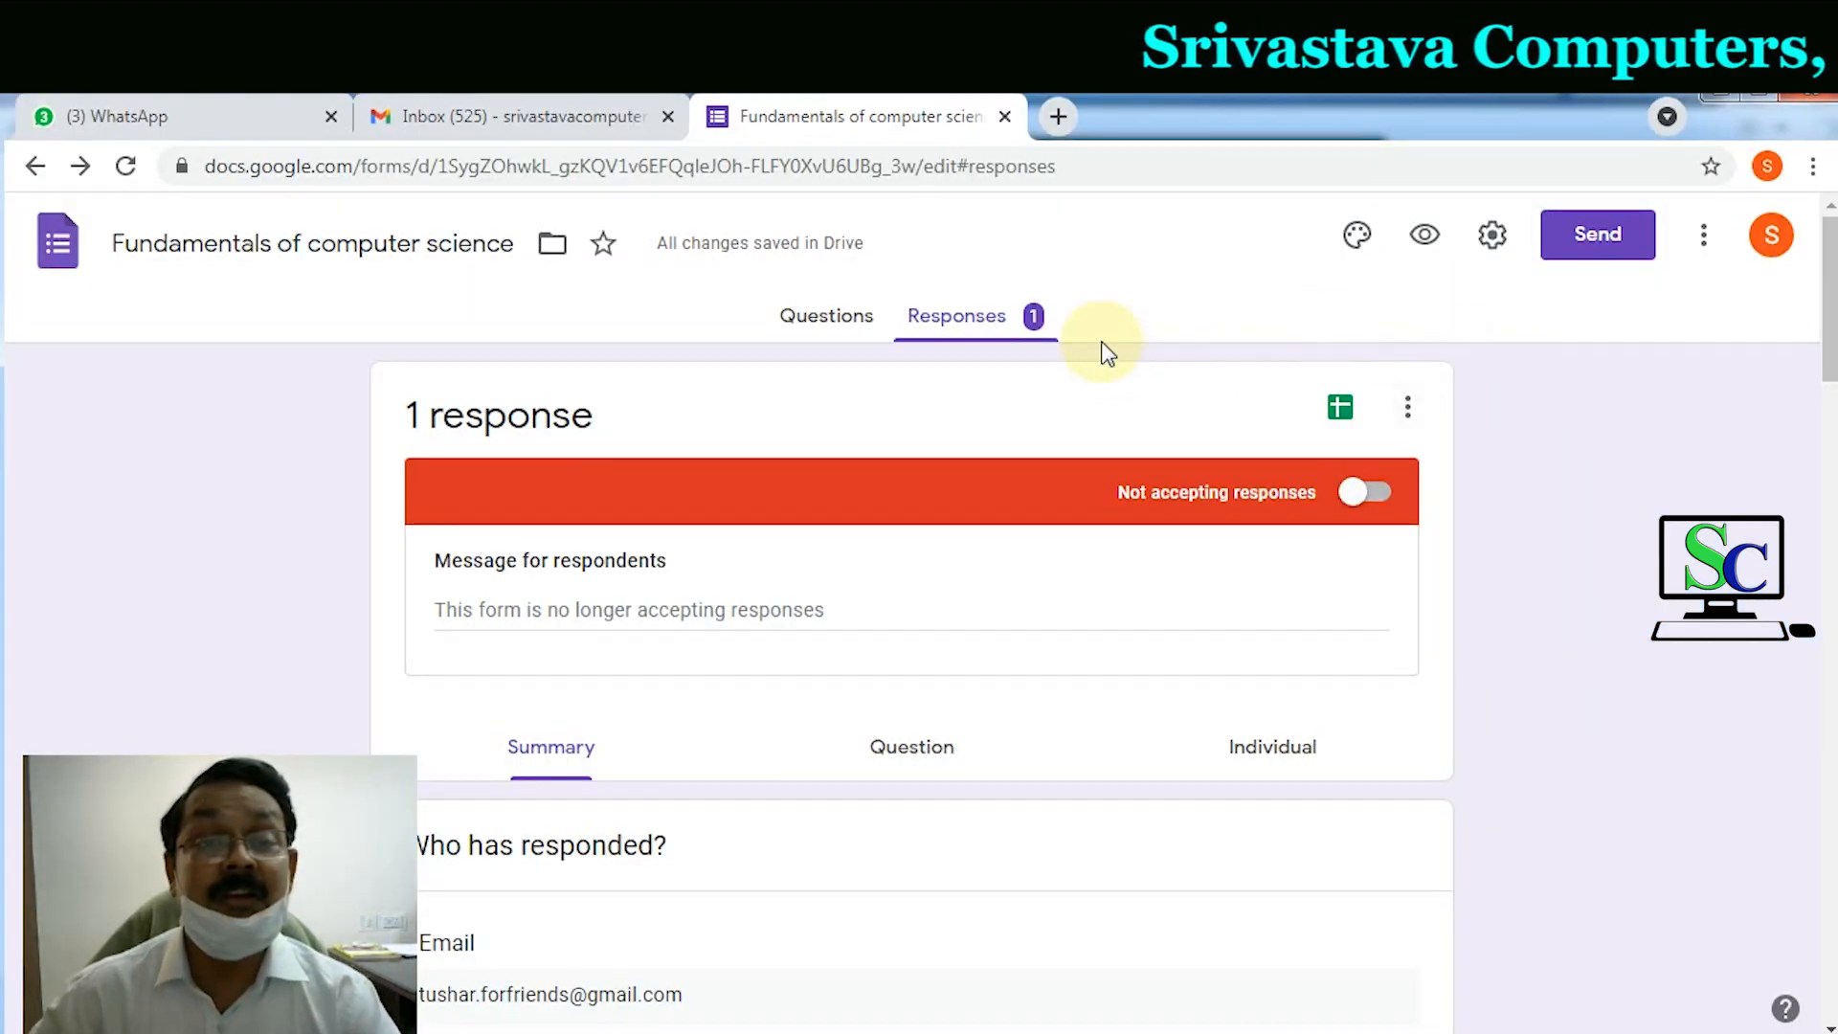